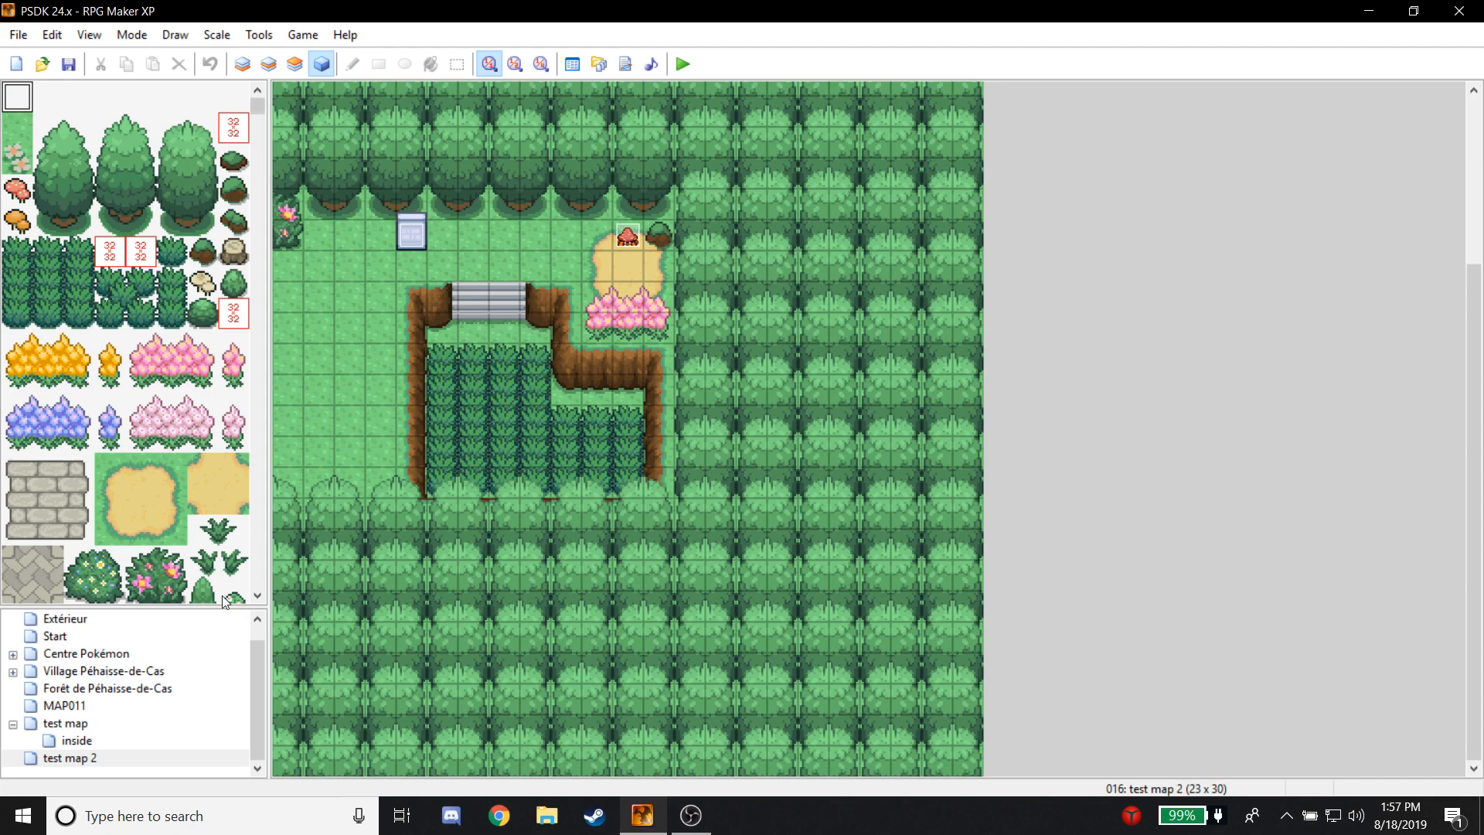
Display the Forêt de Péhaisse-de-Cas map in the editor.
scroll(99, 686, "up", 1)
scroll(99, 686, "down", 1)
left_click(80, 704)
left_click(81, 687)
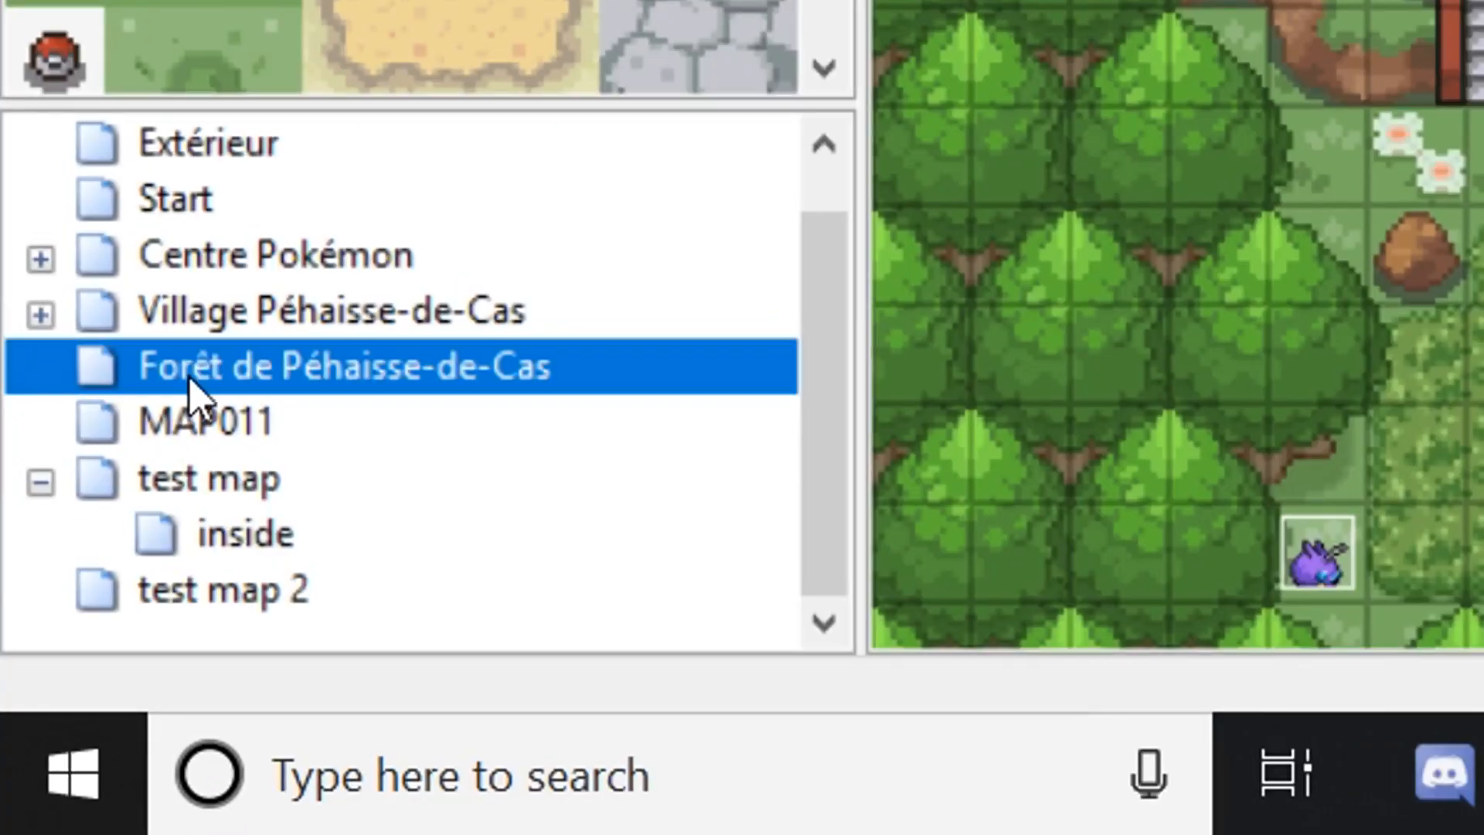
right_click(59, 690)
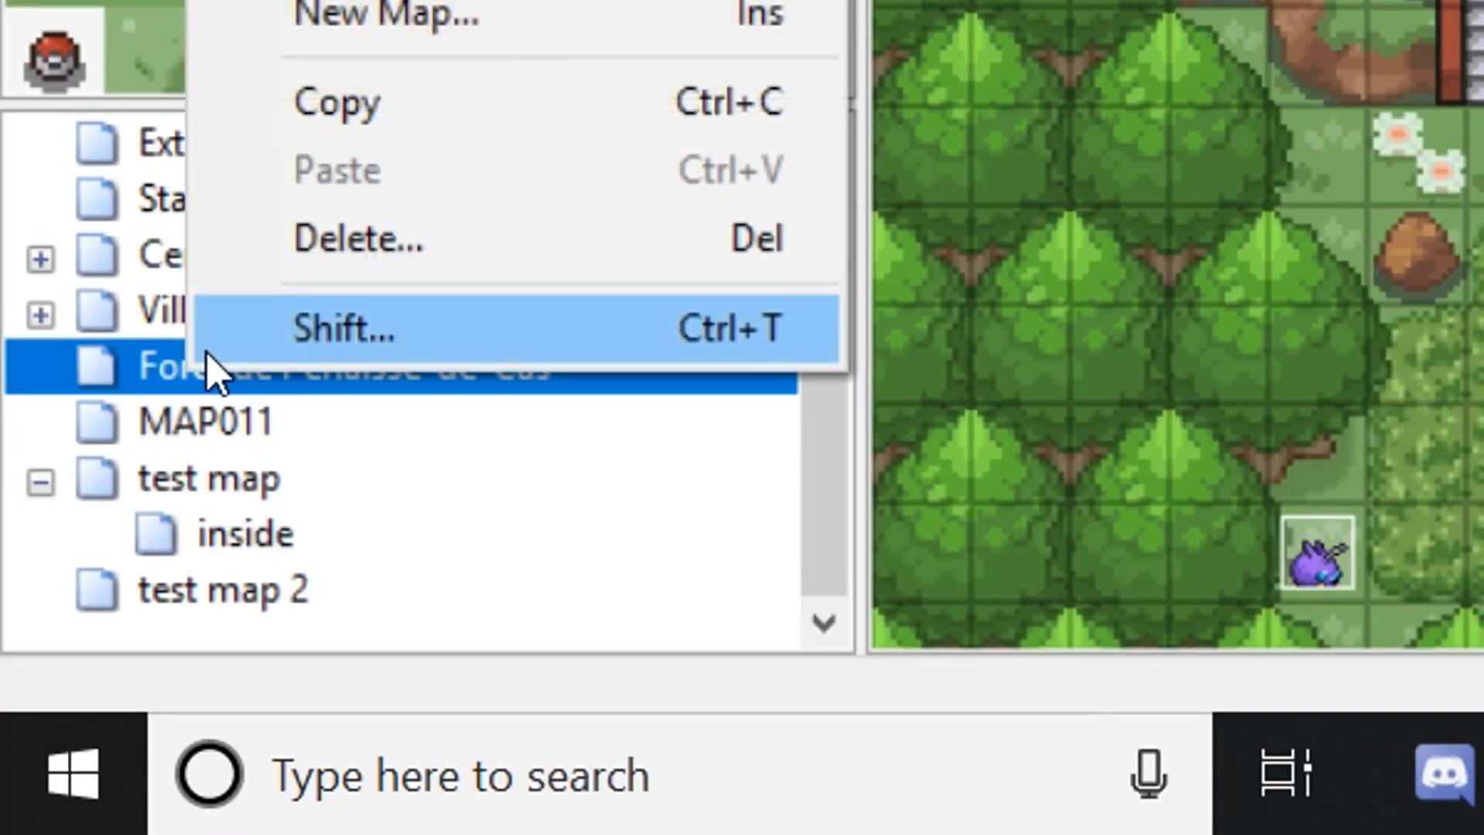
left_click(190, 383)
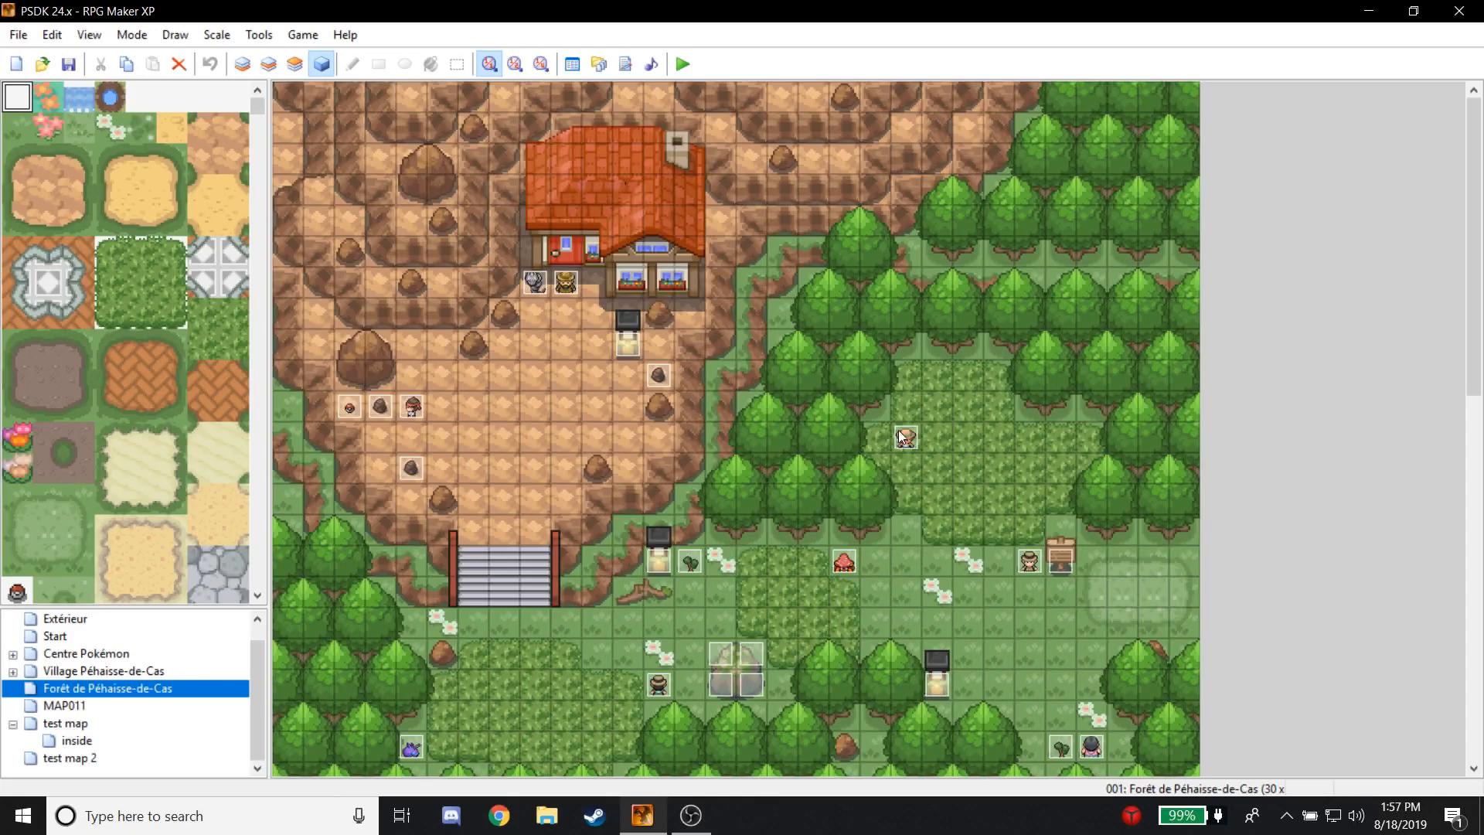
Open the Gary le Scout event in the forest grass and examine the trainer_spotted(7) branch and self switch command on page 1.
left_click(906, 437)
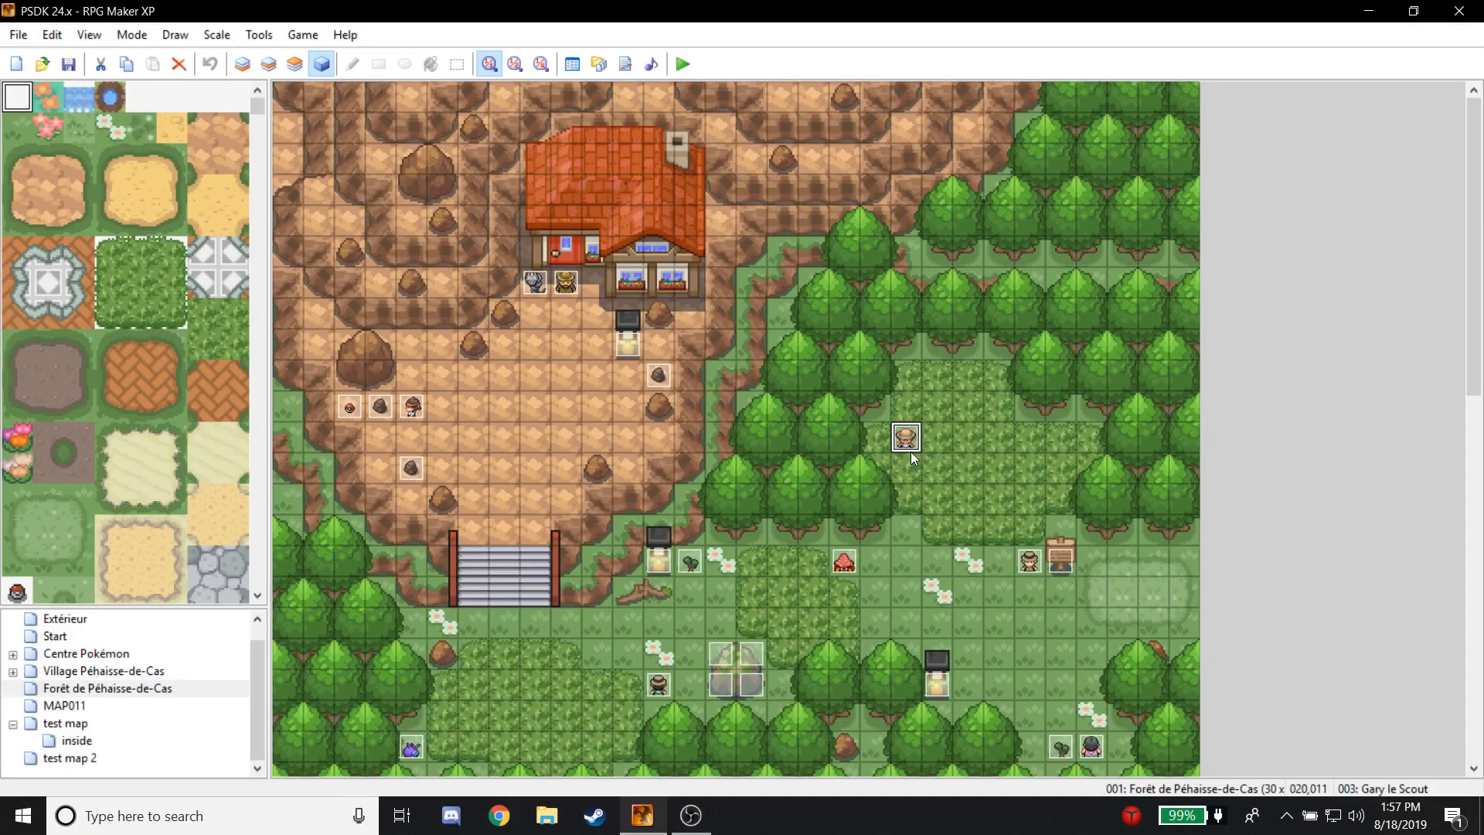
double_click(908, 447)
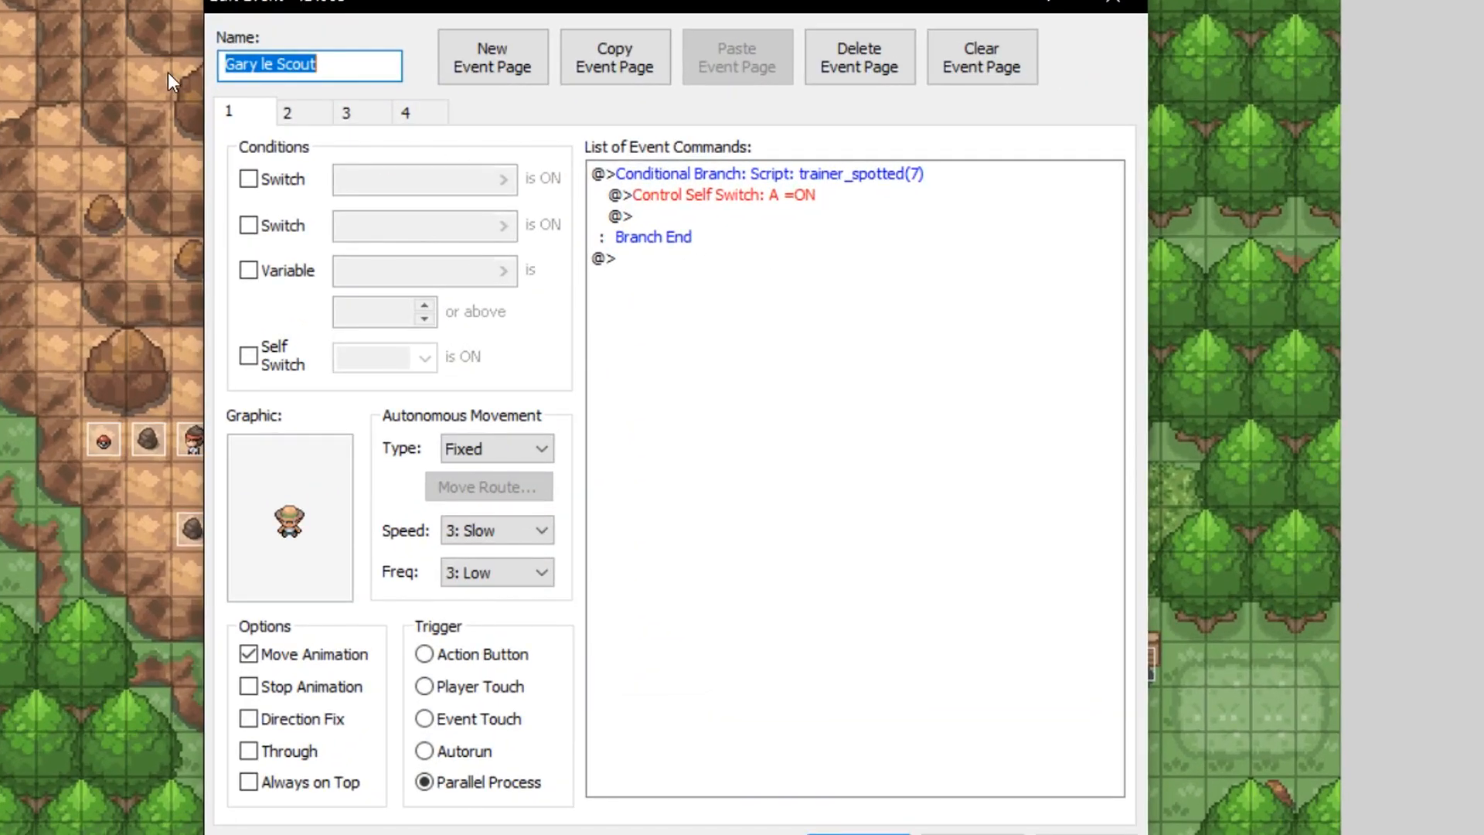
left_click(380, 125)
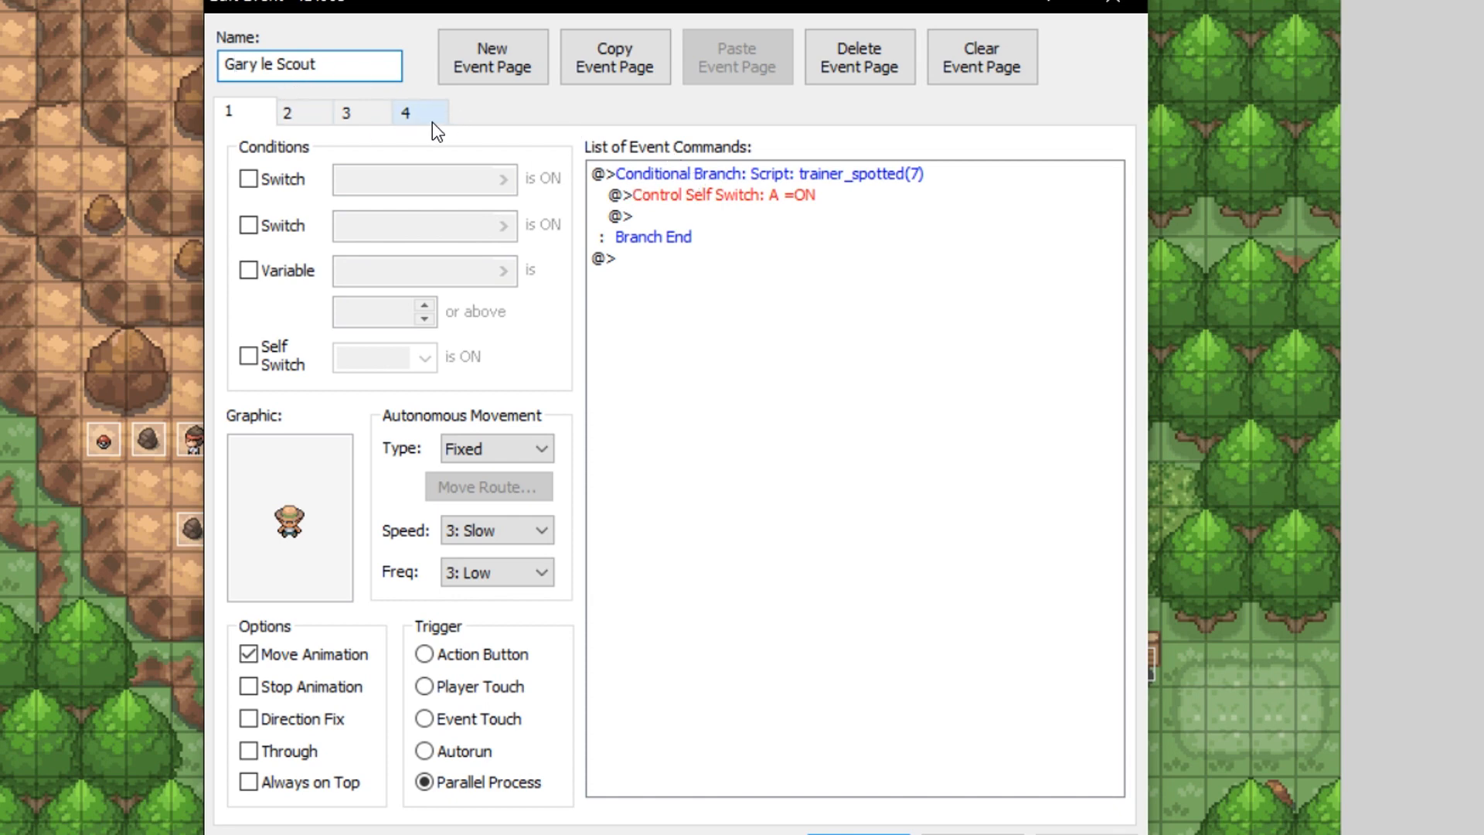
left_click(800, 178)
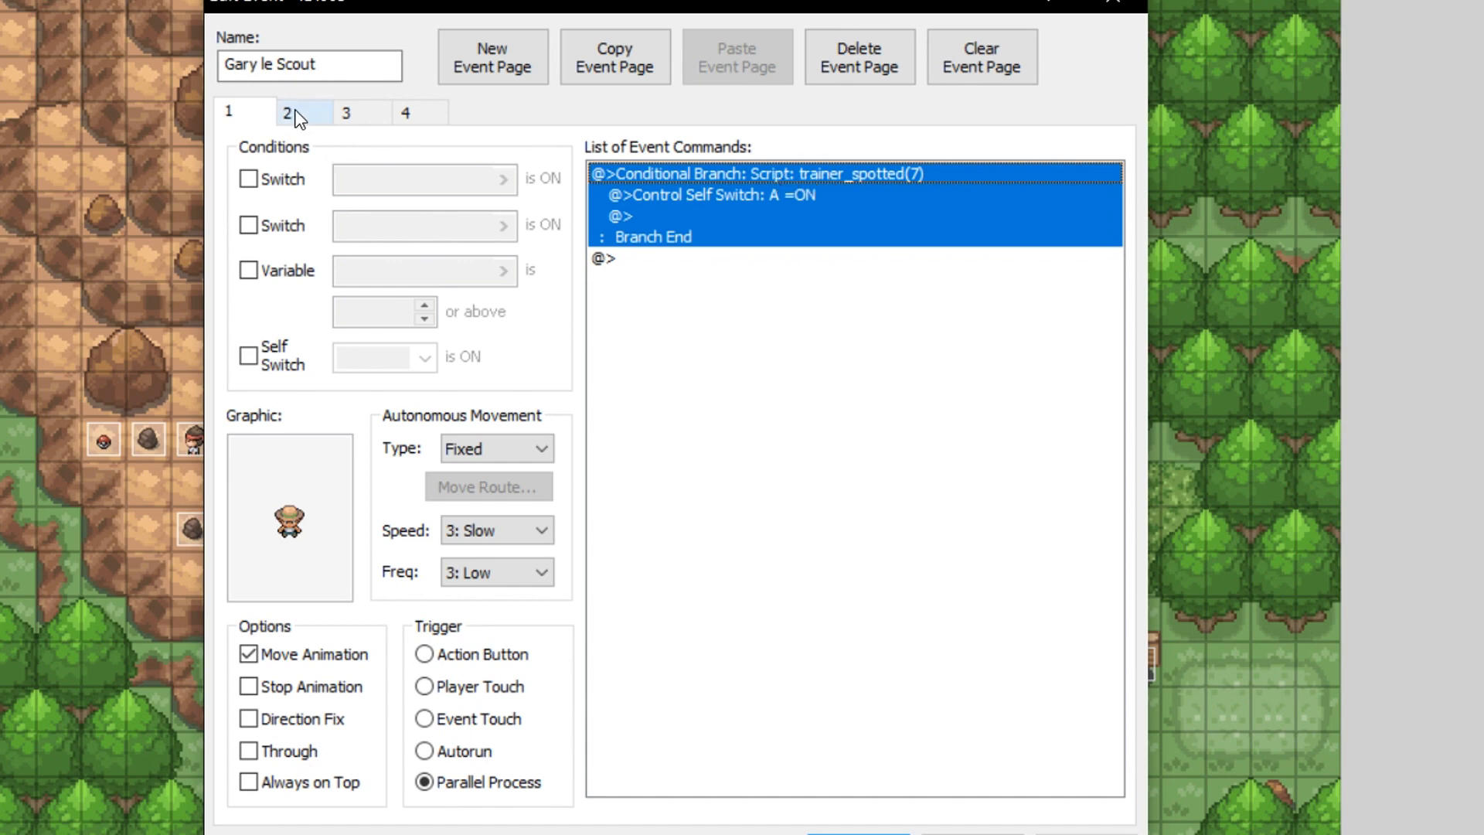
left_click(697, 193)
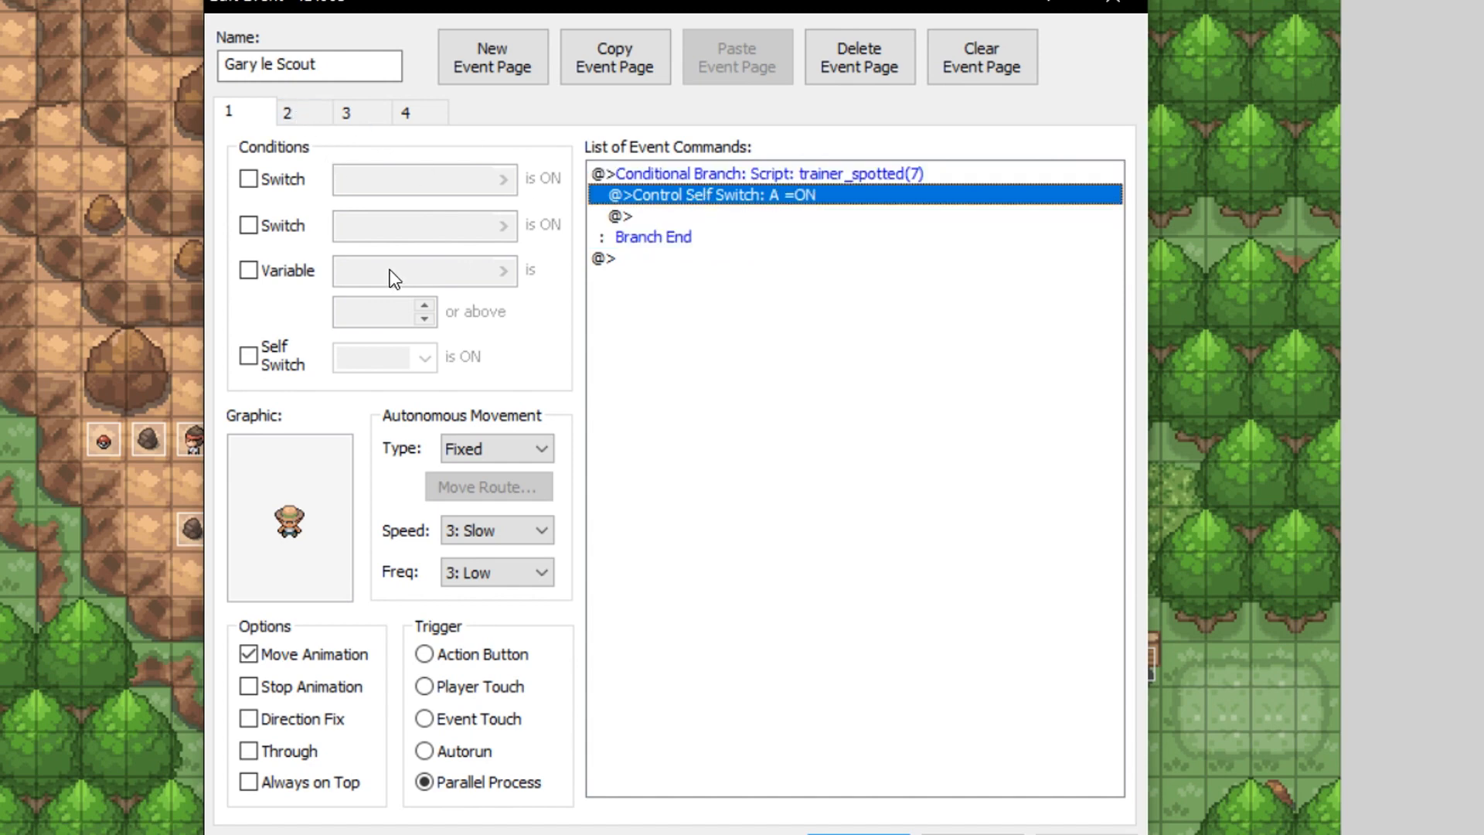
Open the emotion(:exclamation) script command on page 2 of the Gary le Scout event.
left_click(317, 119)
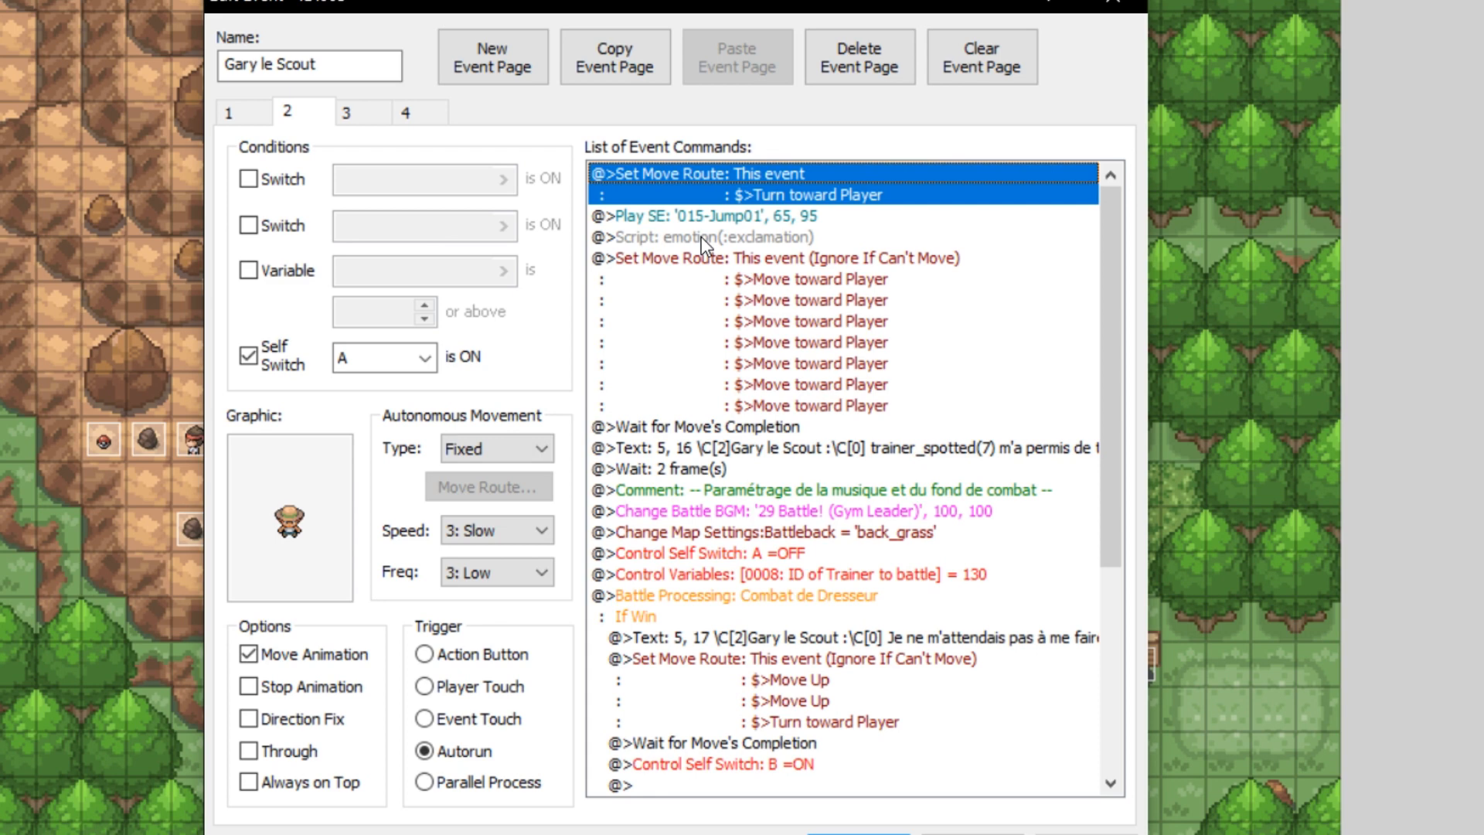
left_click(782, 237)
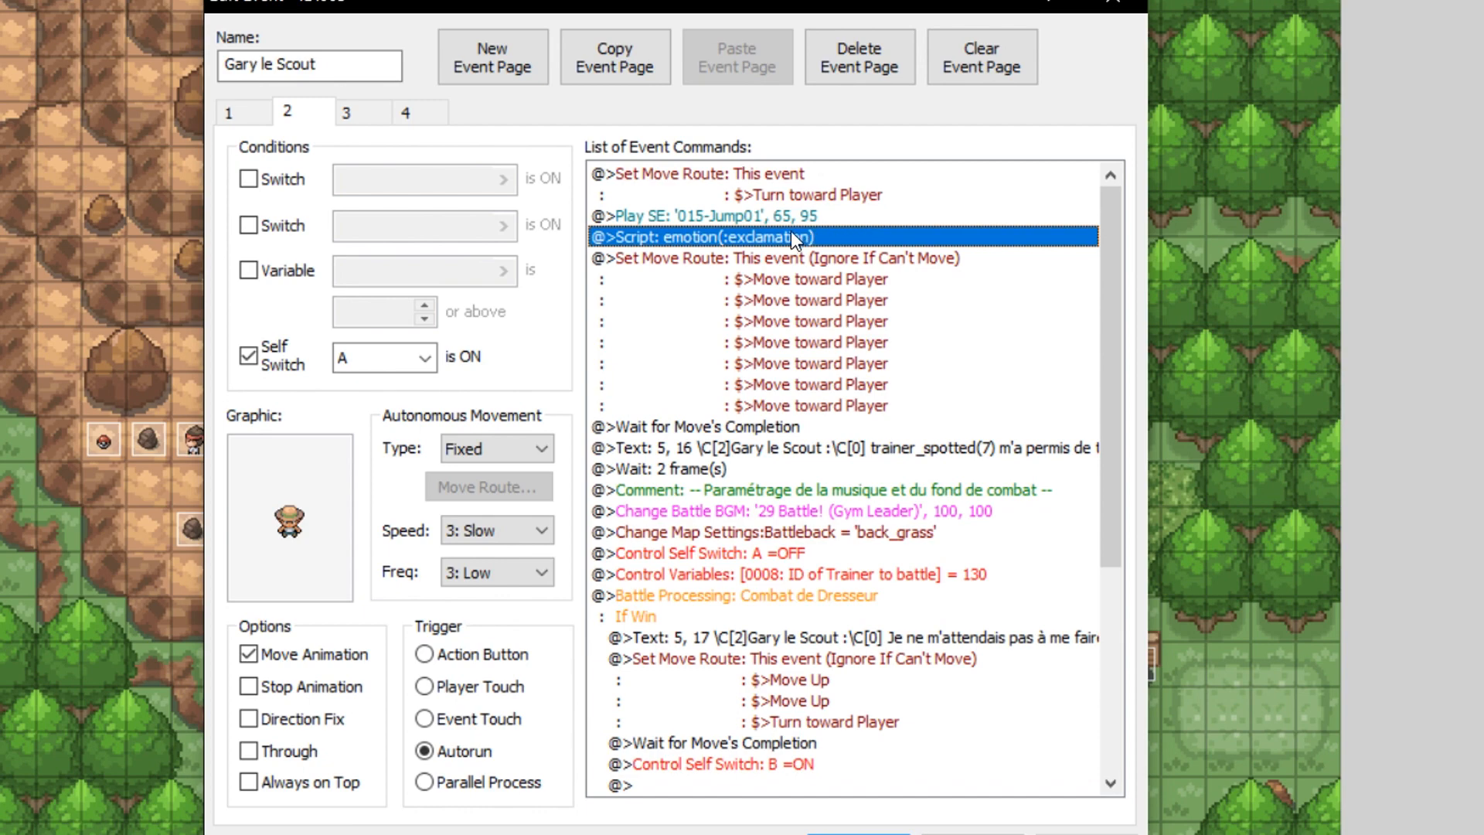
right_click(716, 239)
left_click(762, 280)
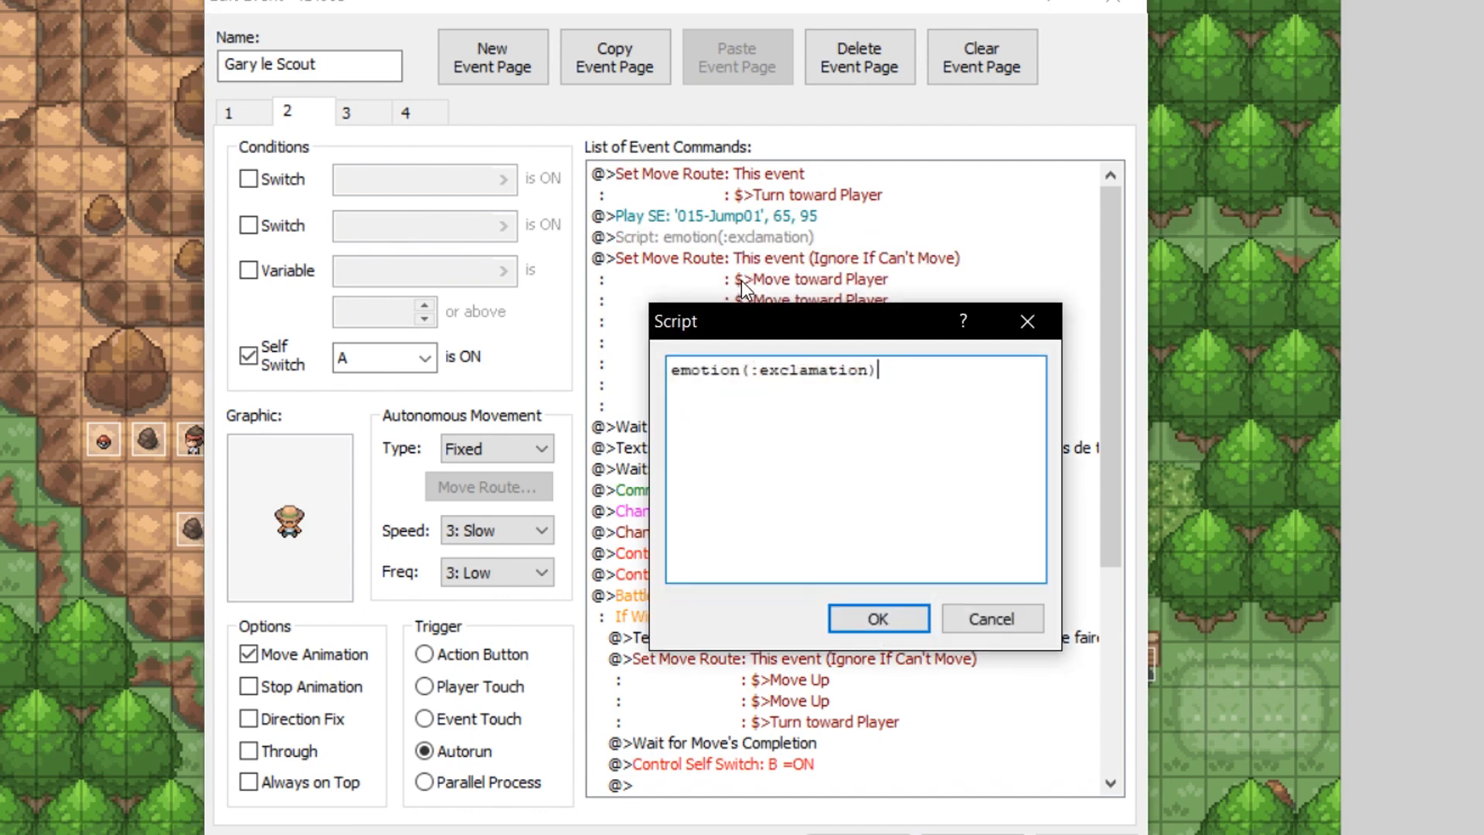
Try adding a second argument to emotion(:exclamation), using 3 and -1 as example values, and discard the edit.
left_click_drag(670, 369, 868, 371)
left_click(859, 379)
type(", 3")
key("BackSpace")
key("BackSpace")
key("BackSpace")
type(", -1")
key("BackSpace")
key("BackSpace")
type("3")
key("BackSpace")
key("BackSpace")
key("BackSpace")
left_click(1027, 321)
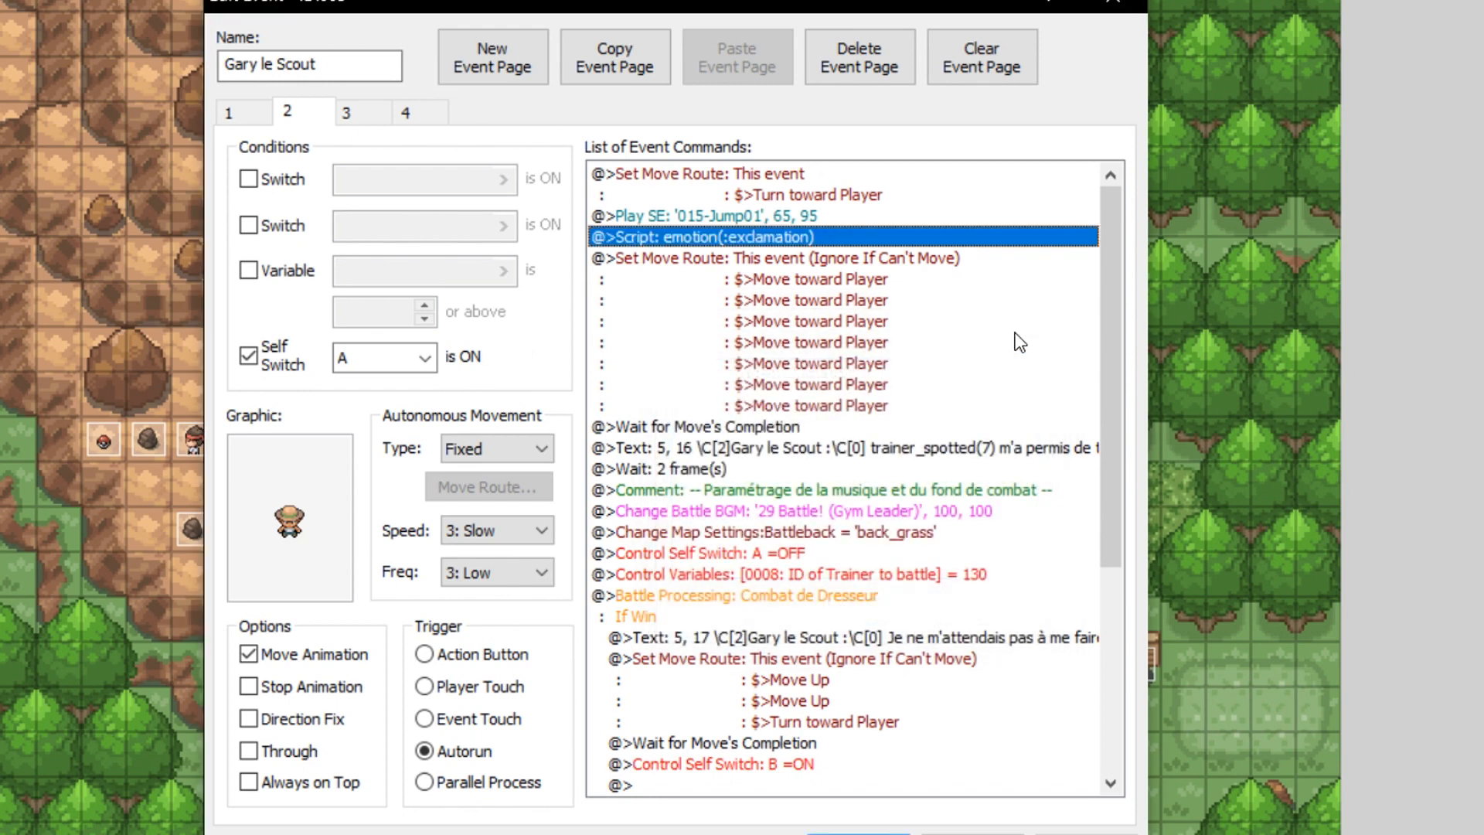
Close the Gary le Scout event and look over the project's list of scripts in the script editor.
left_click(973, 834)
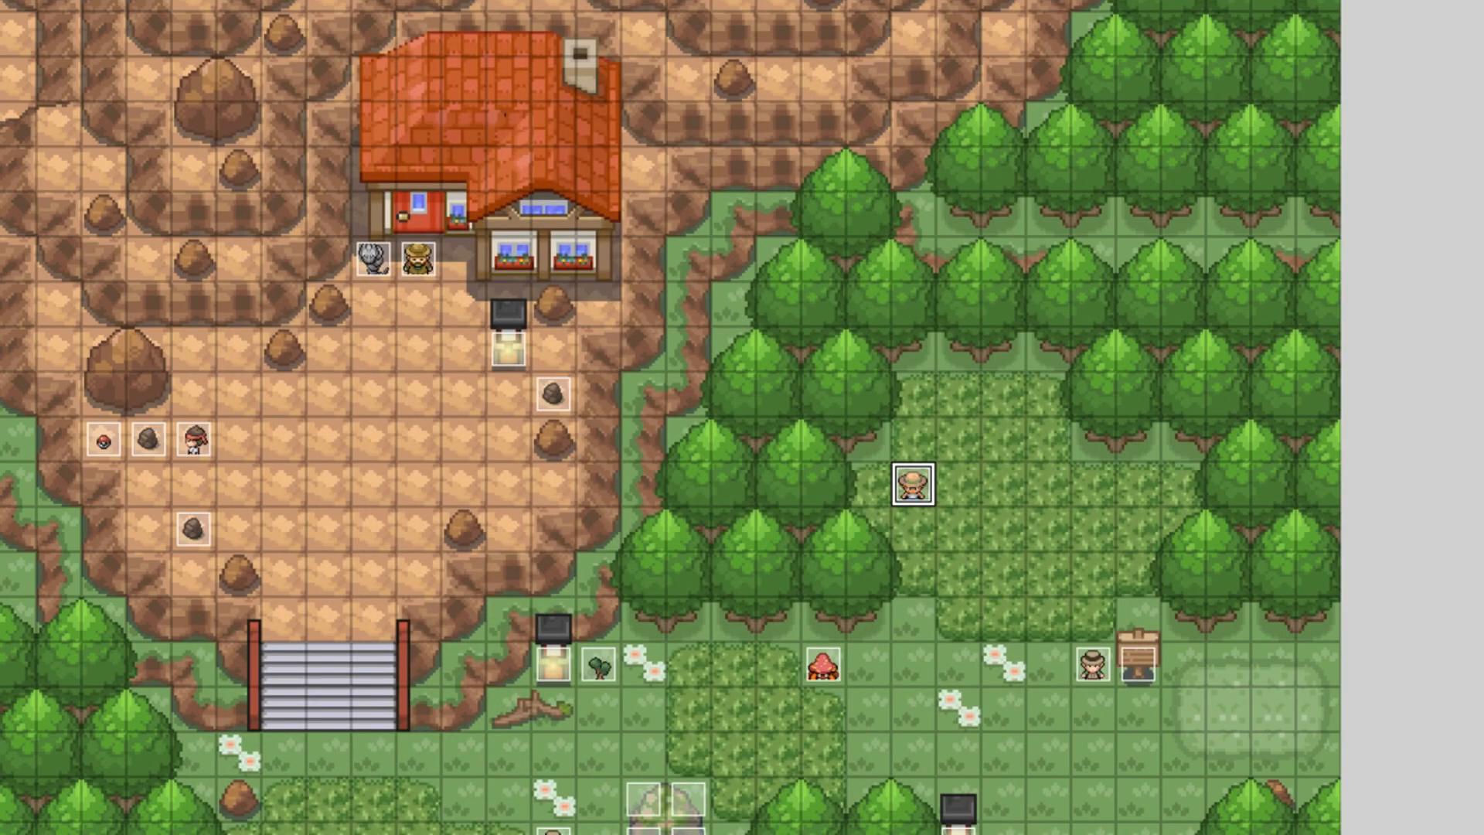
key("F11")
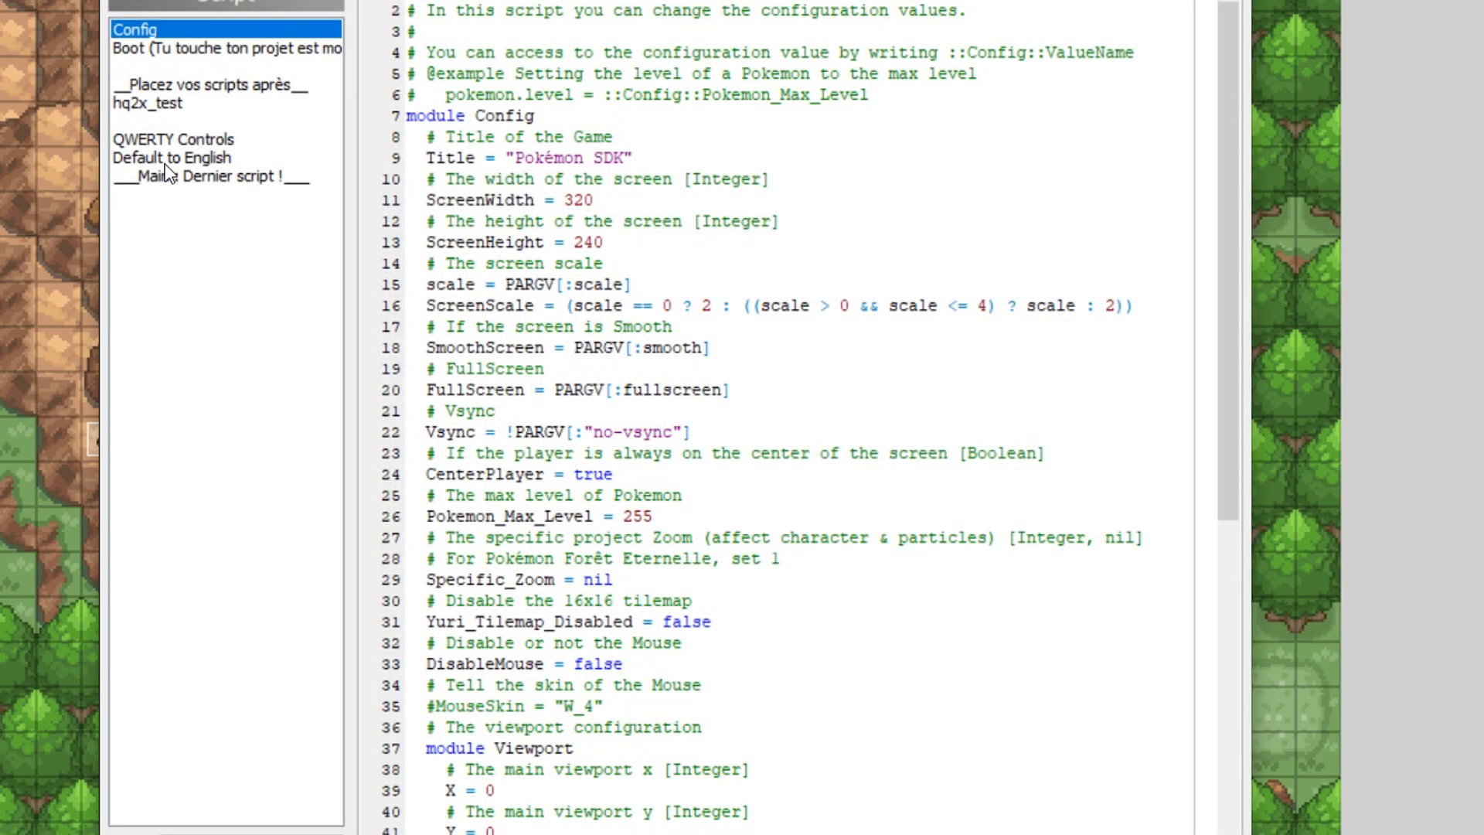
key("Escape")
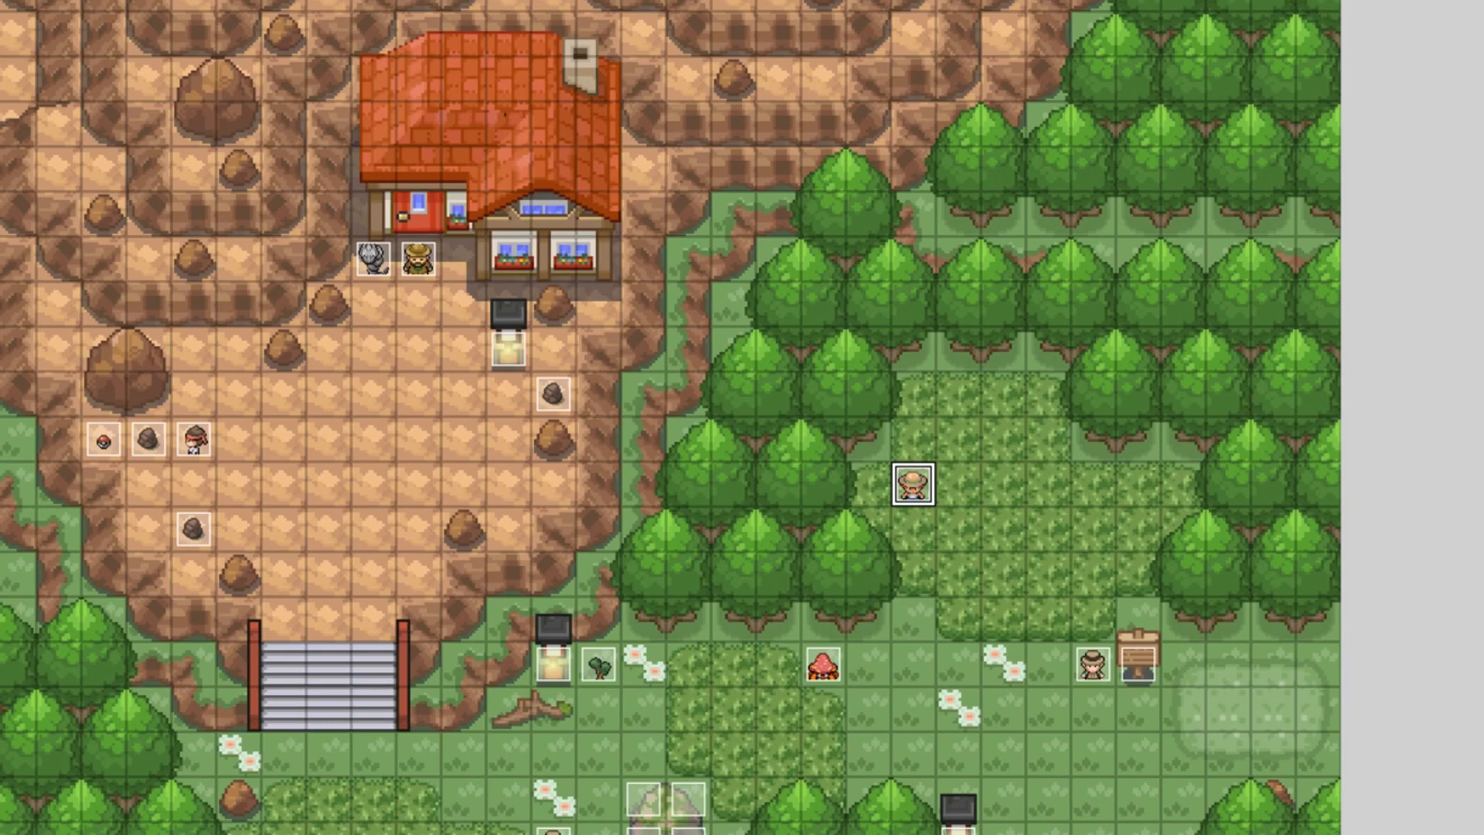
Open the Game project from the Umbra PSDK folder in a second RPG Maker XP window.
right_click(530, 834)
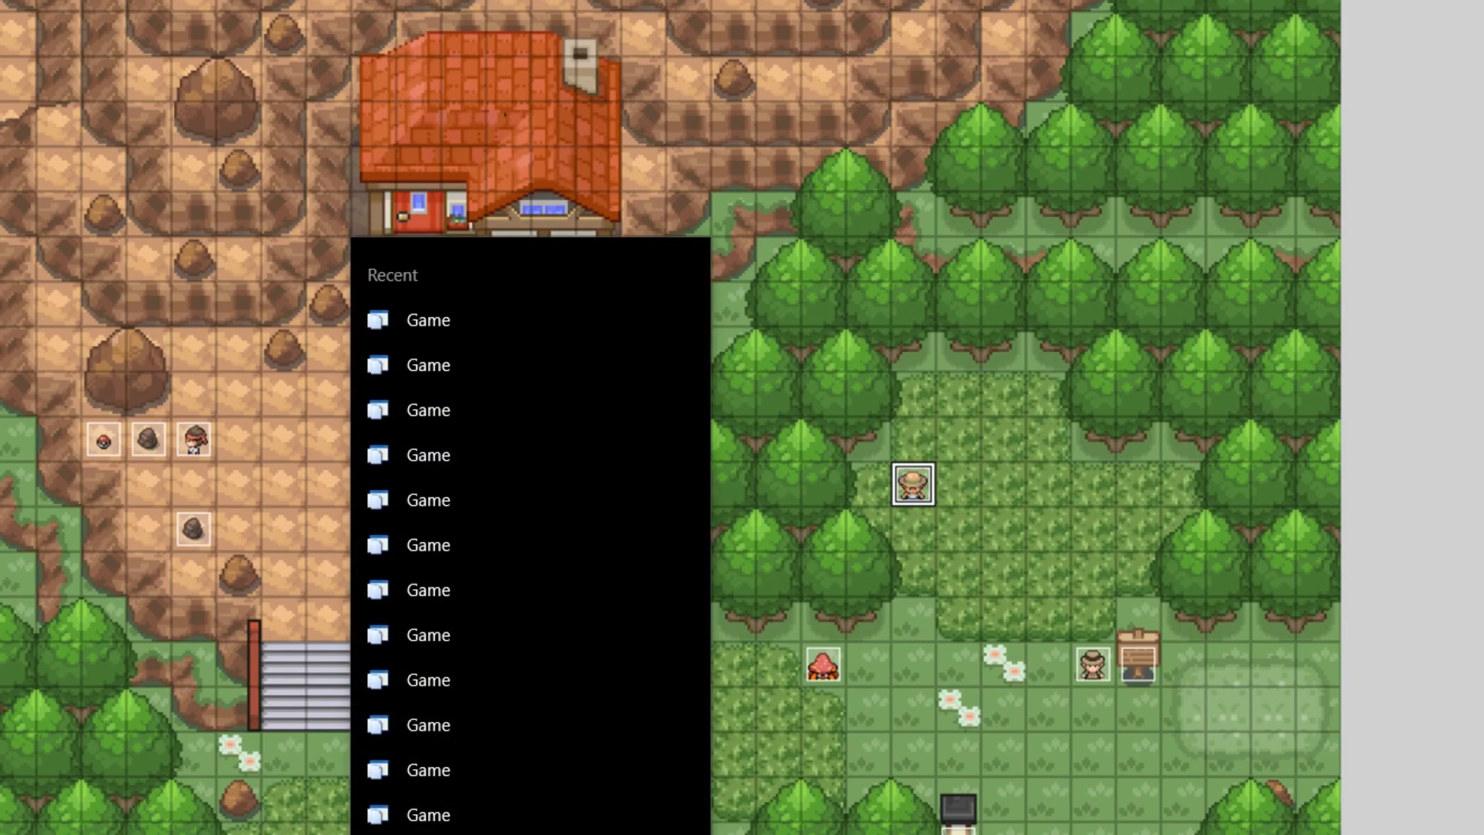
left_click(132, 0)
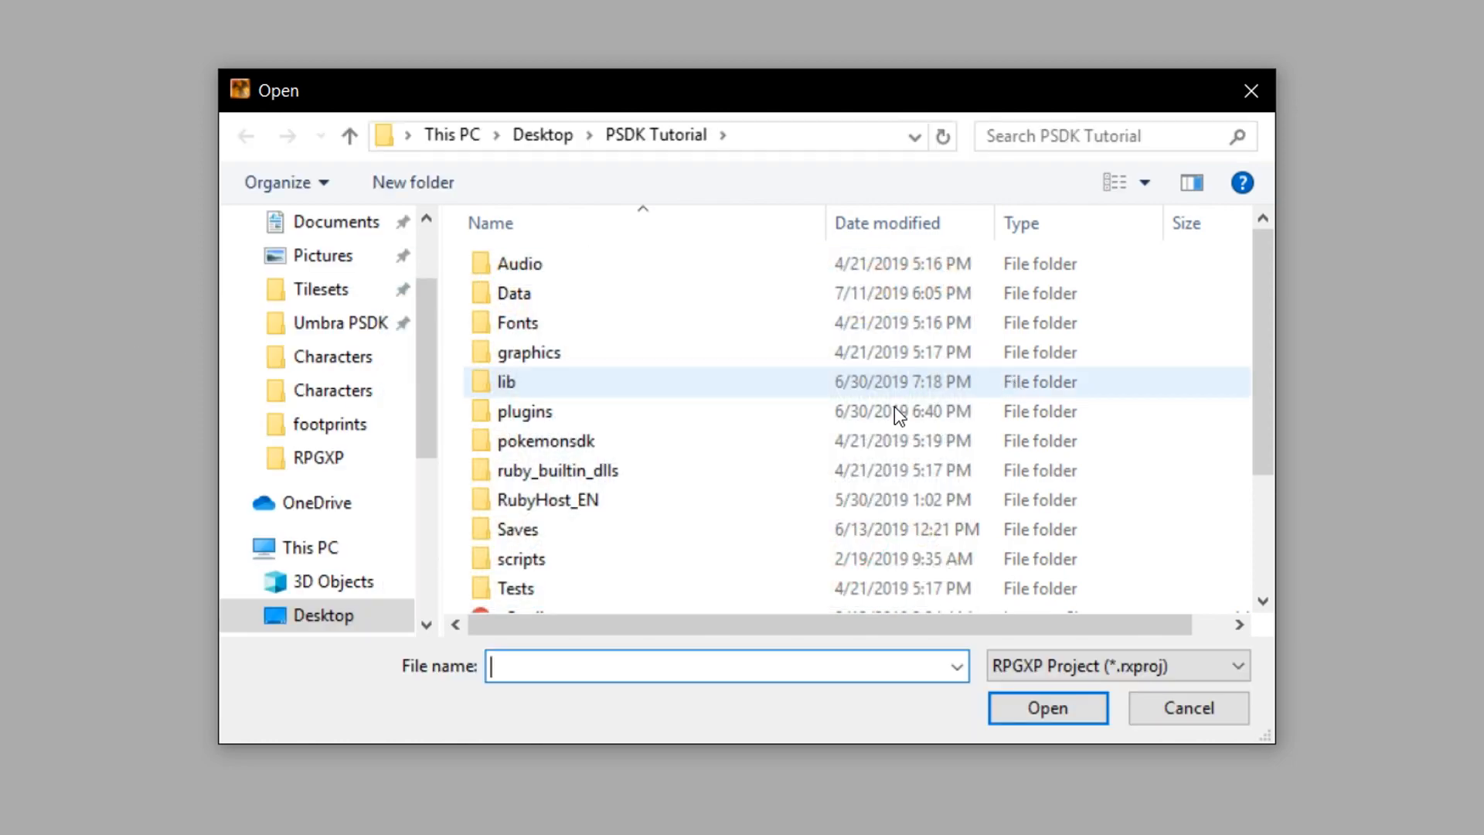
right_click_drag(894, 407, 798, 407)
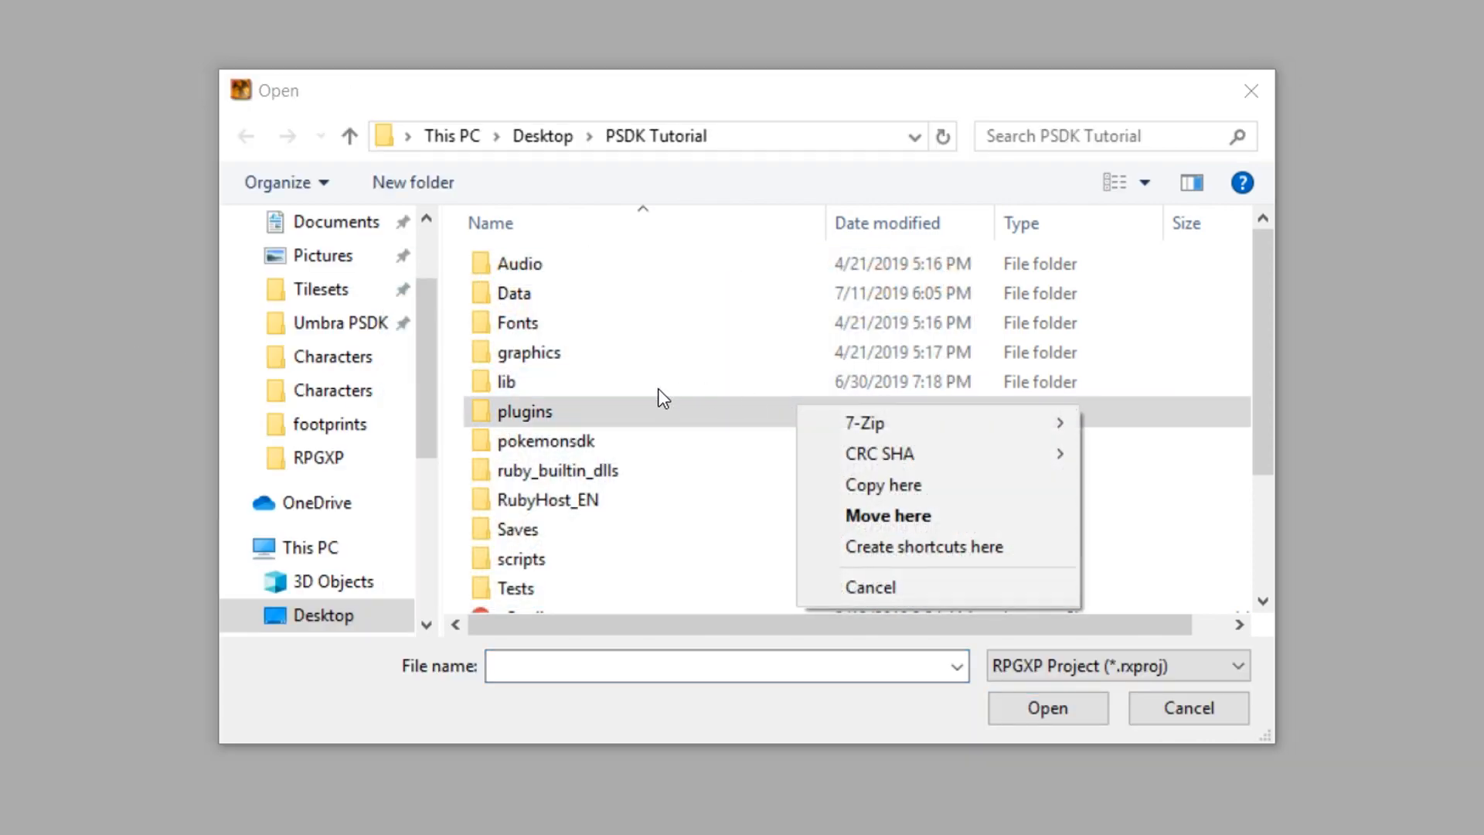
left_click(727, 89)
left_click(375, 328)
scroll(793, 410, "down", 3)
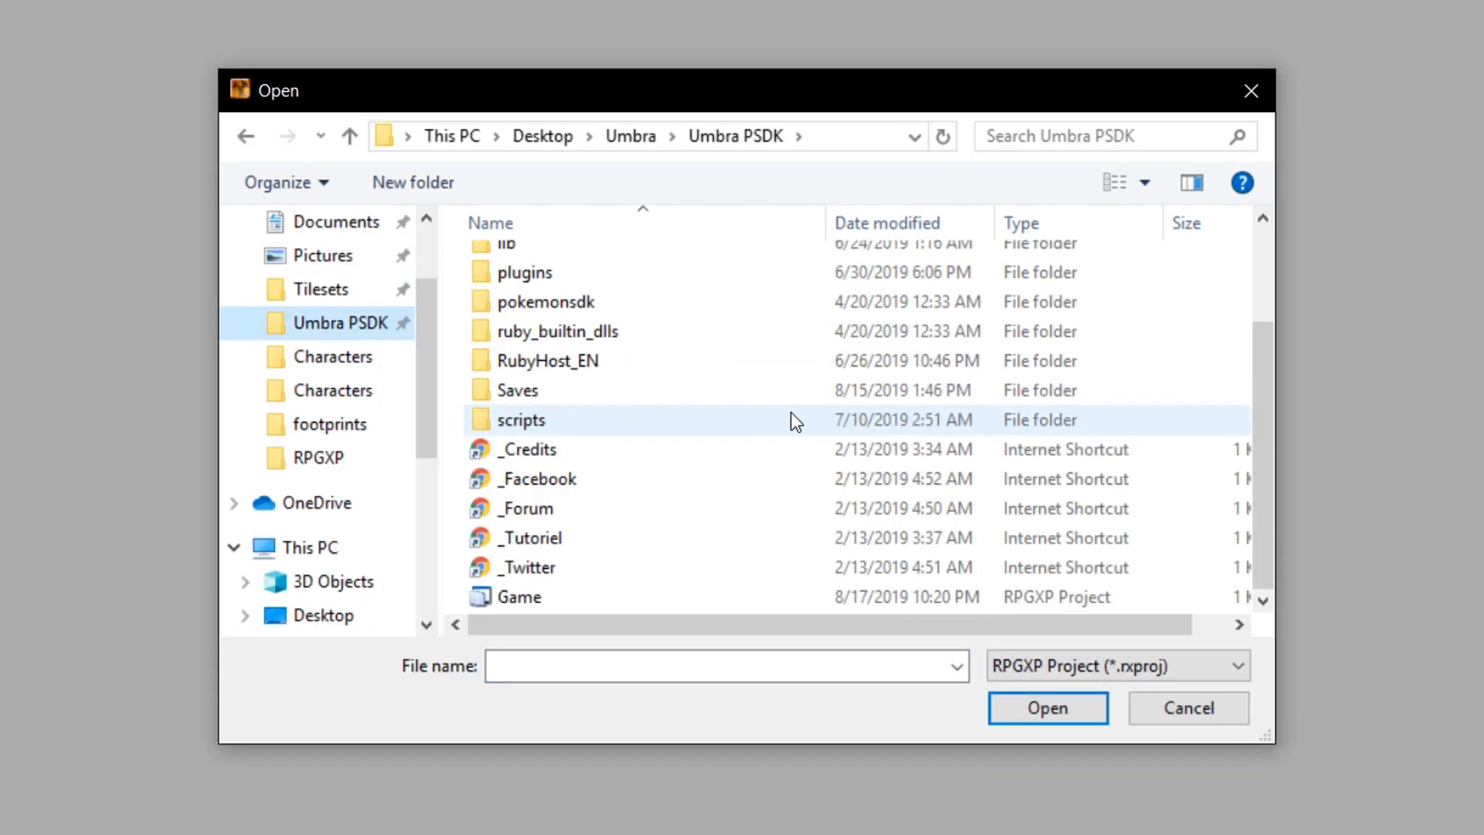
double_click(587, 597)
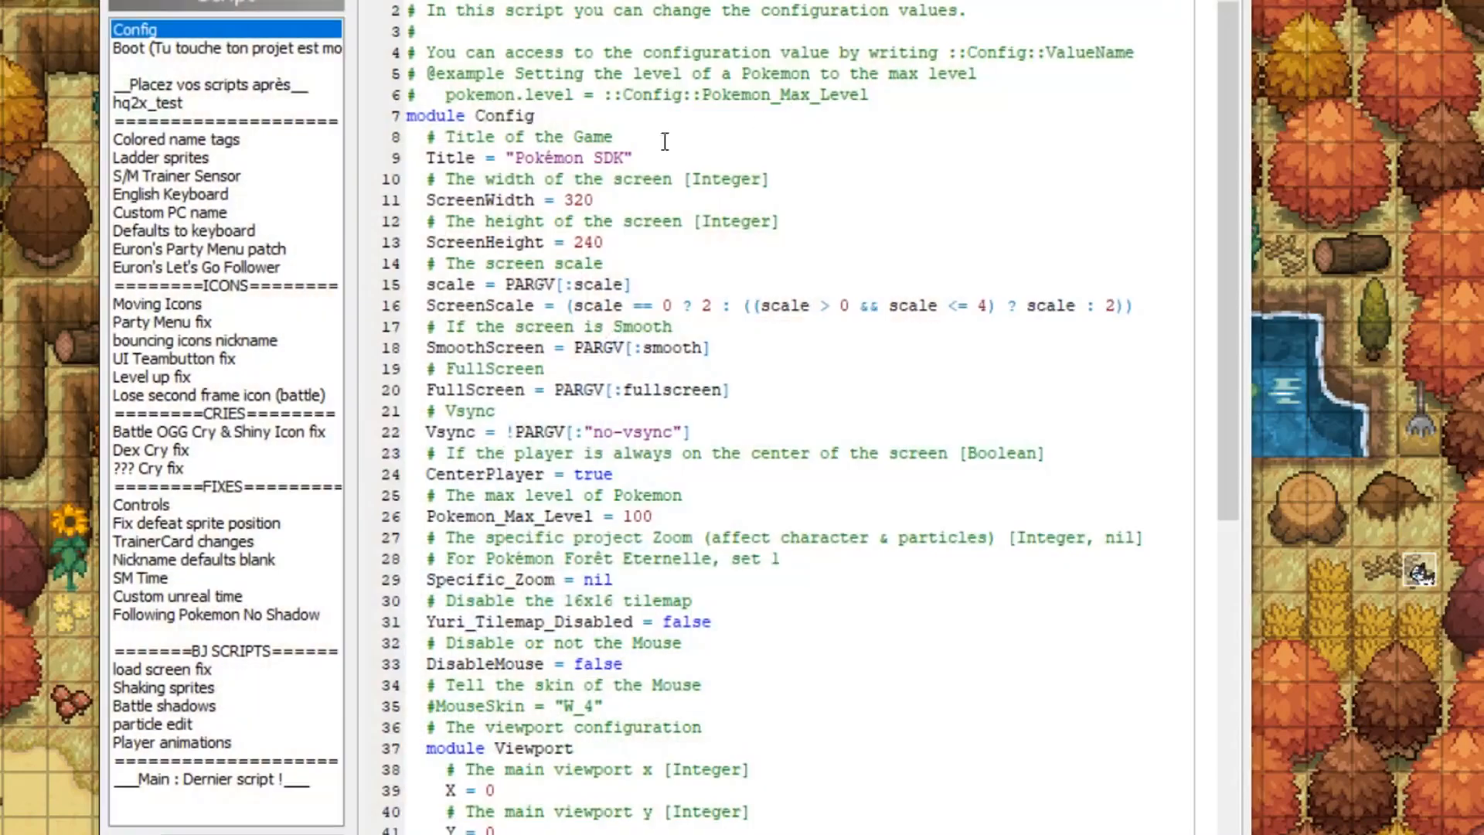
Open the Player animations script and highlight the emotion names poison and exclamation2.
left_click(202, 723)
left_click(201, 742)
scroll(738, 170, "down", 2)
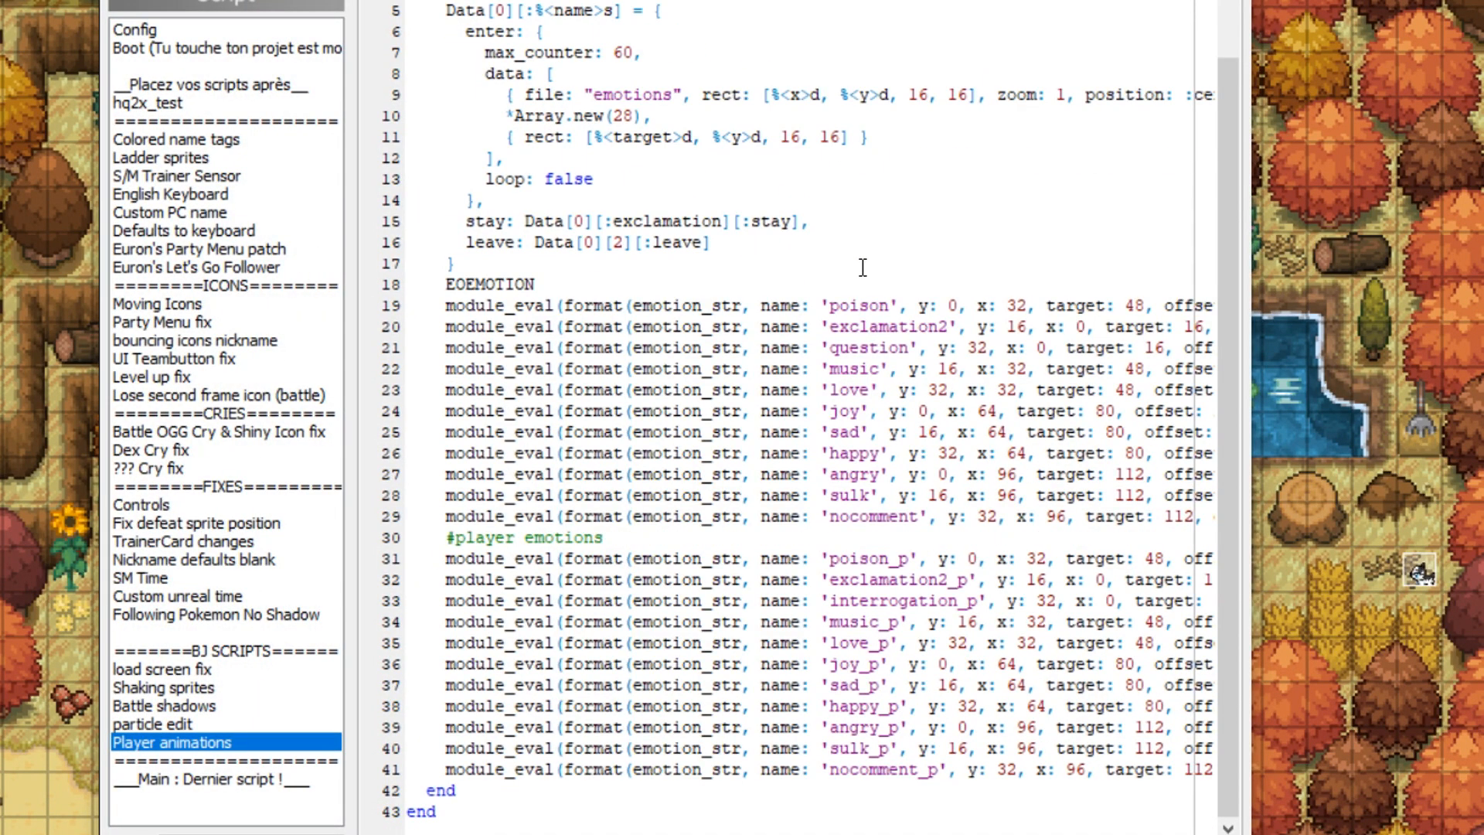
left_click_drag(822, 307, 897, 306)
left_click(895, 306)
key("ctrl+shift+Left")
key("Down")
key("ctrl+shift+Right")
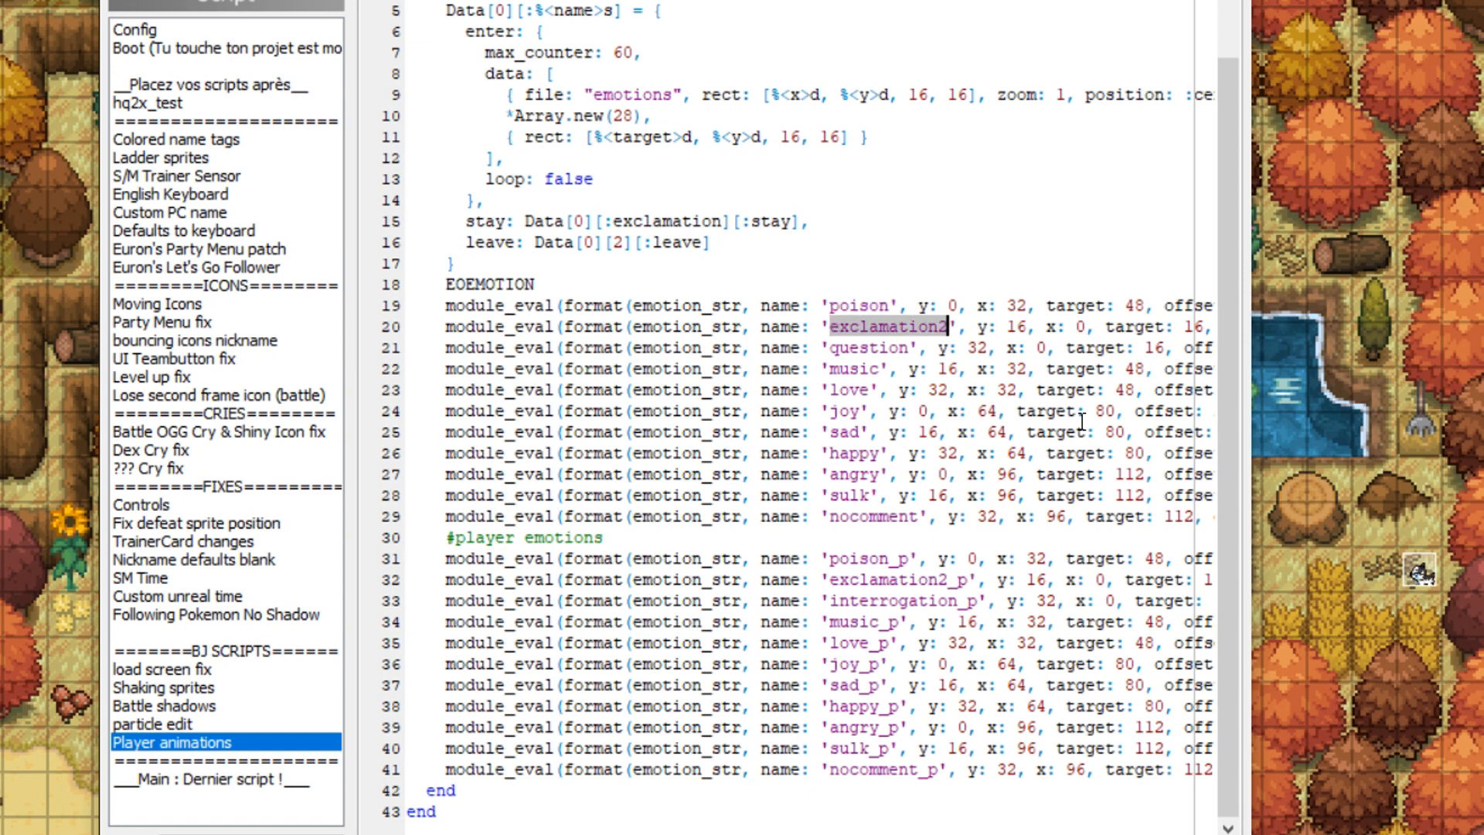
Go through the emotion names question, music, love and joy in the Player animations script.
key("Down")
key("Left")
key("Left")
key("Left")
key("Left")
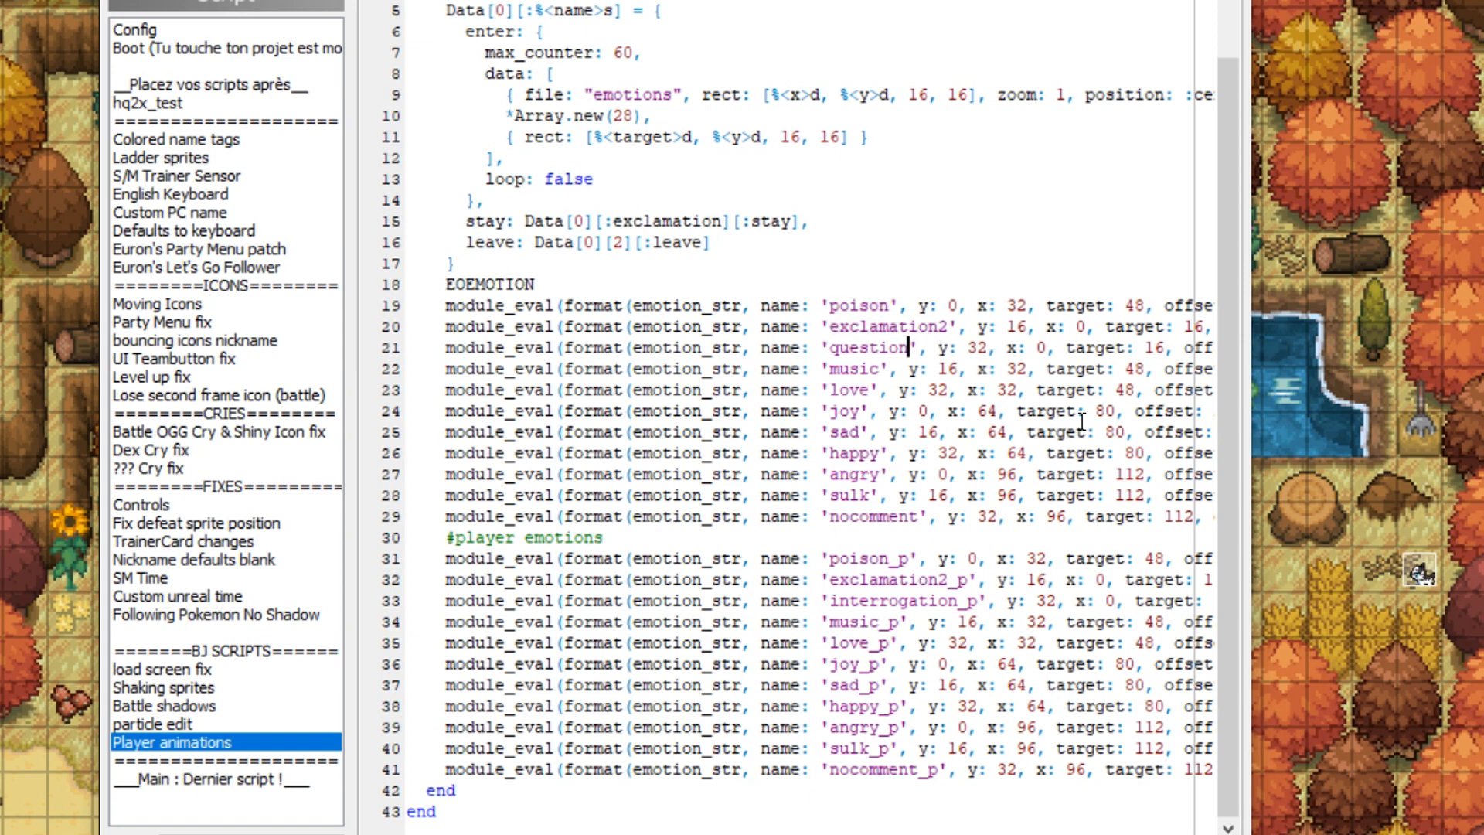
key("Down")
key("Left")
key("Left")
key("ctrl+shift+Left")
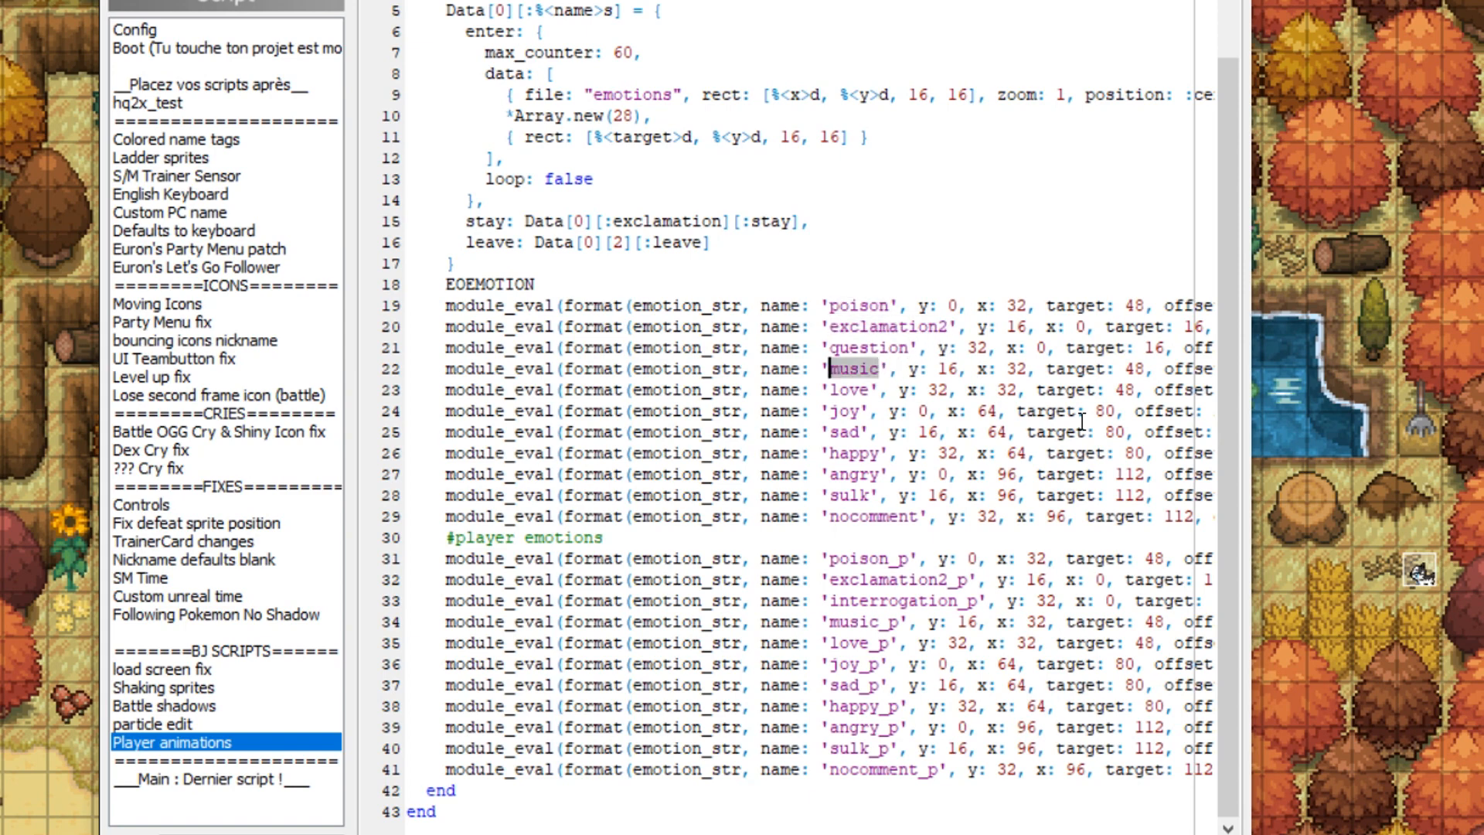
key("Down")
key("ctrl+shift+Right")
key("Down")
key("Left")
key("ctrl+shift+Left")
Go through the remaining emotion names in the script, from sad, happy and angry to sulk and nocomment.
key("Down")
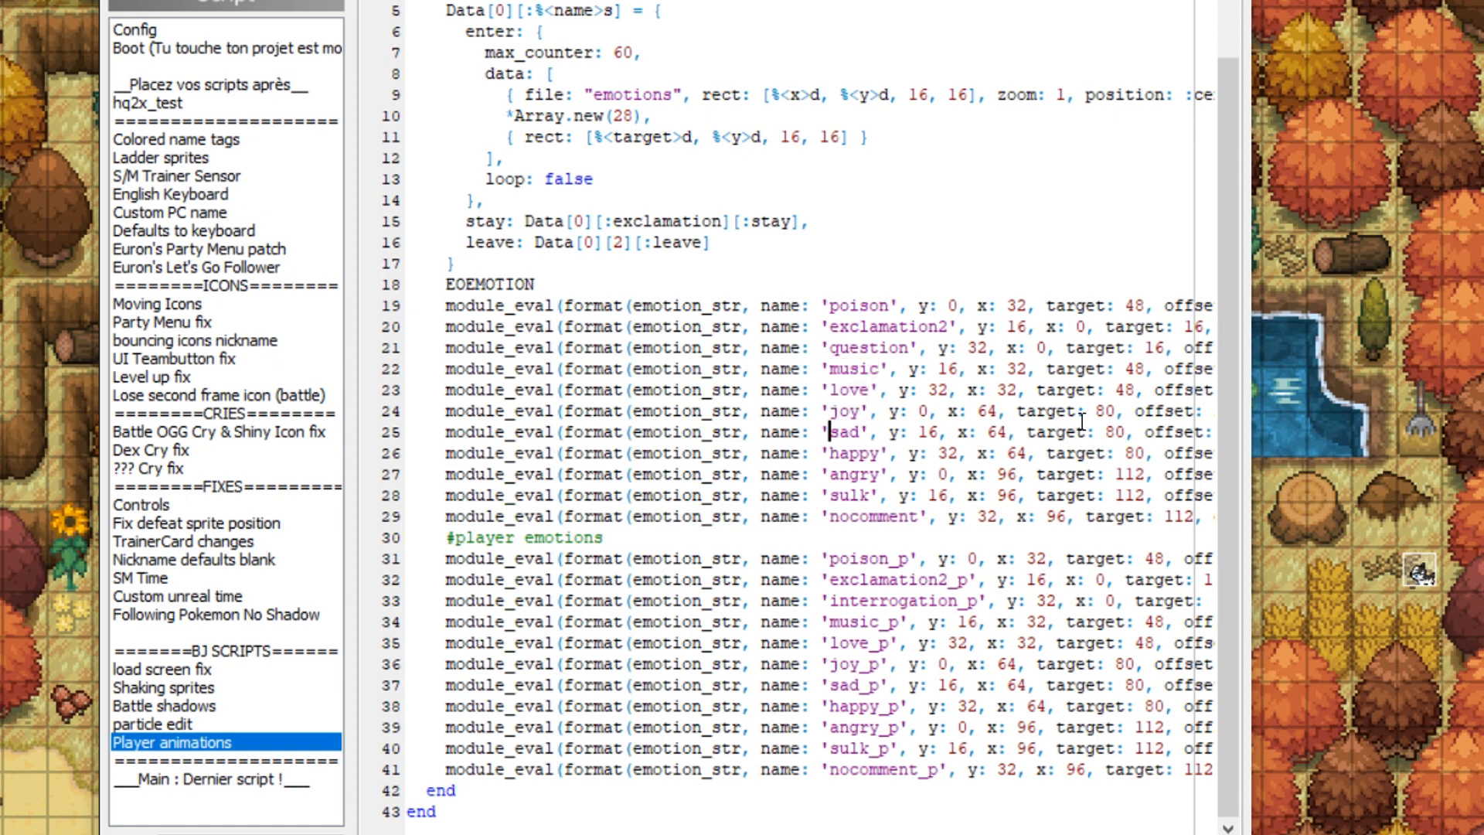
key("ctrl+shift+Right")
key("Left")
key("ctrl+shift+Right")
key("Down")
key("Left")
key("Left")
key("Left")
key("ctrl+shift+Right")
key("Down")
key("ctrl+shift+Left")
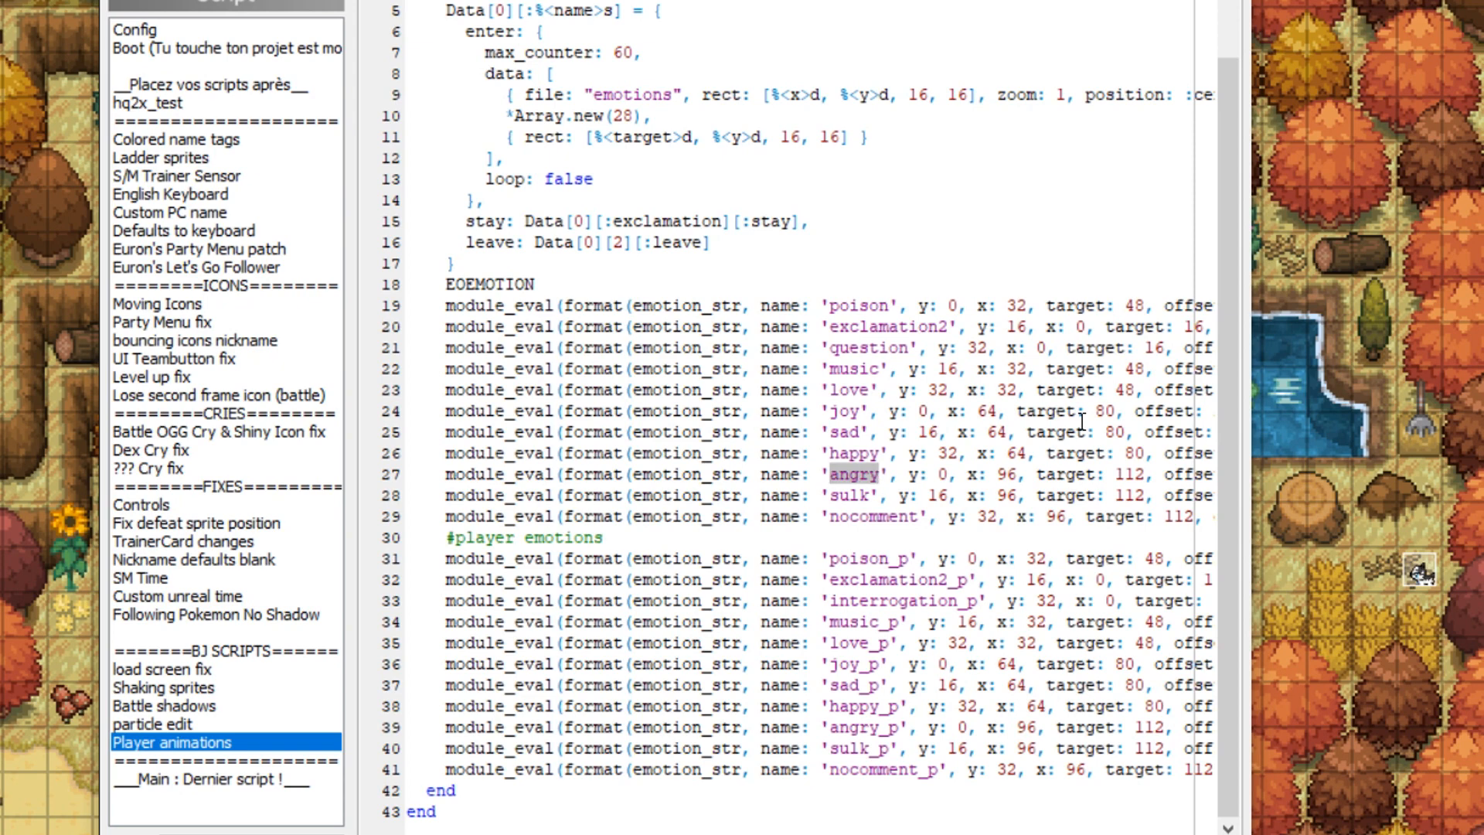
key("Down")
key("Down")
key("ctrl+shift+Right")
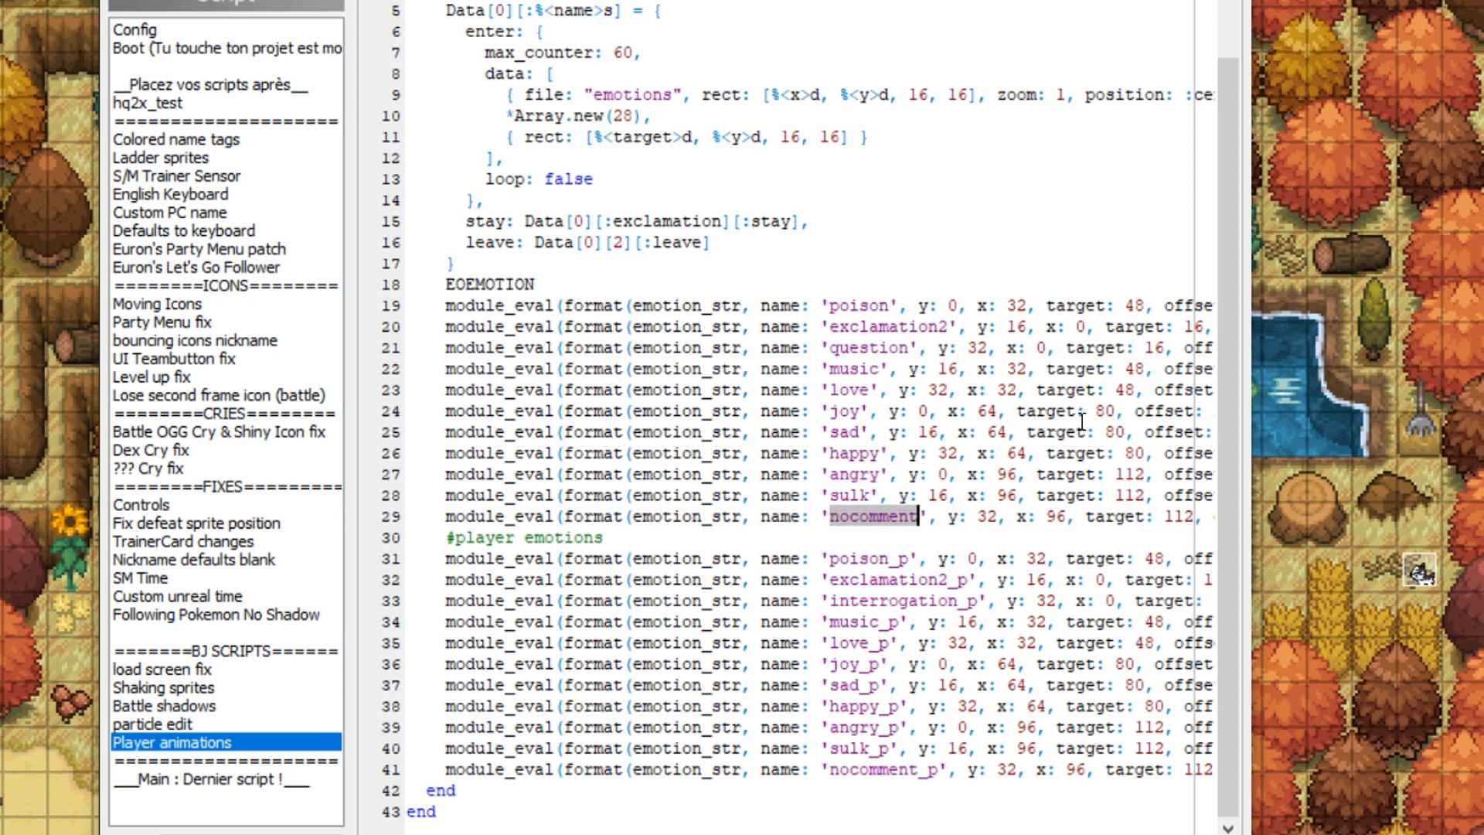
Review the emotion names again from nocomment back up through sulk, angry and sad.
key("Left")
key("Left")
key("Left")
key("Left")
key("Left")
key("Left")
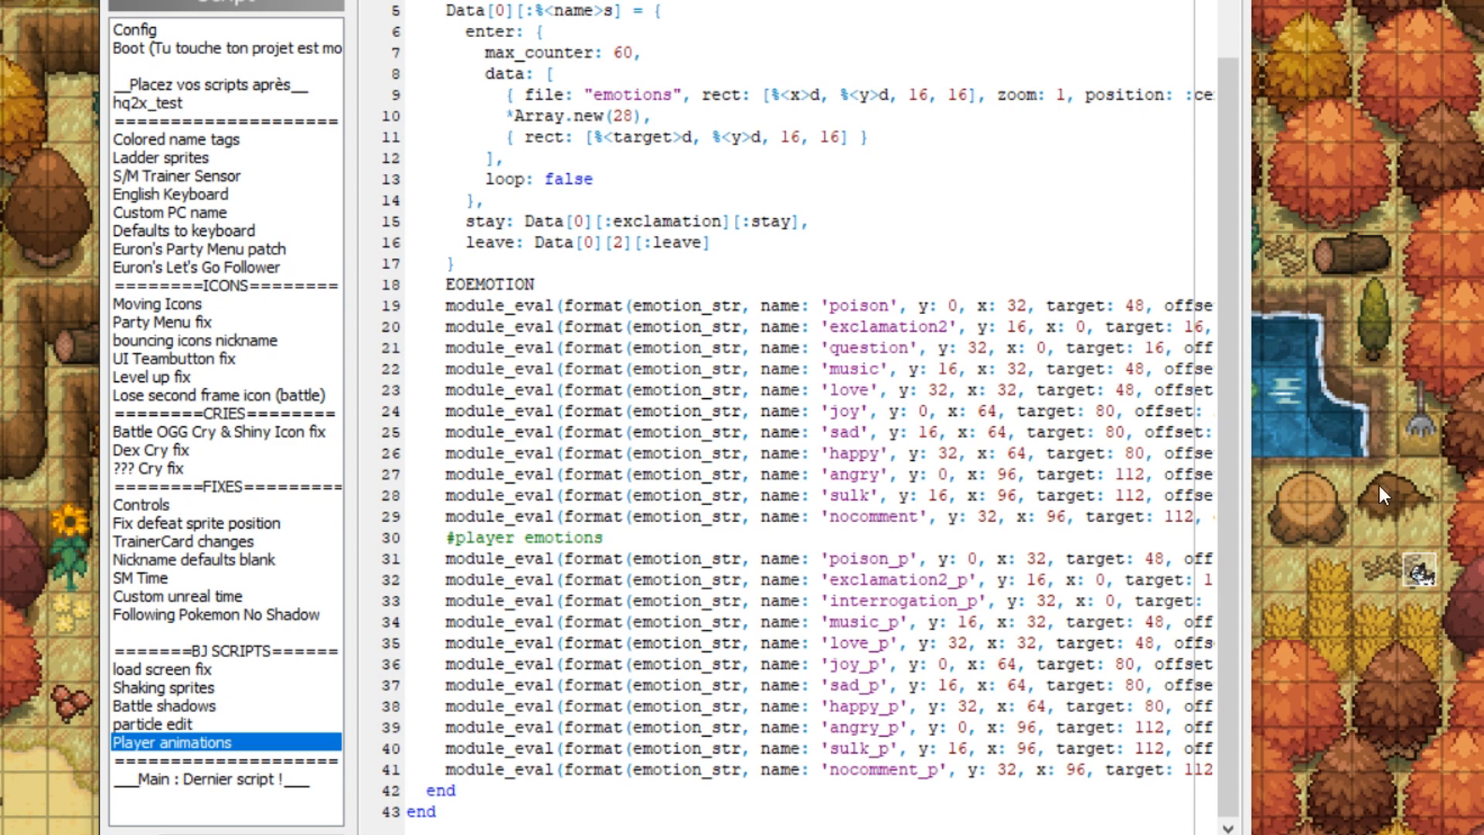
double_click(843, 512)
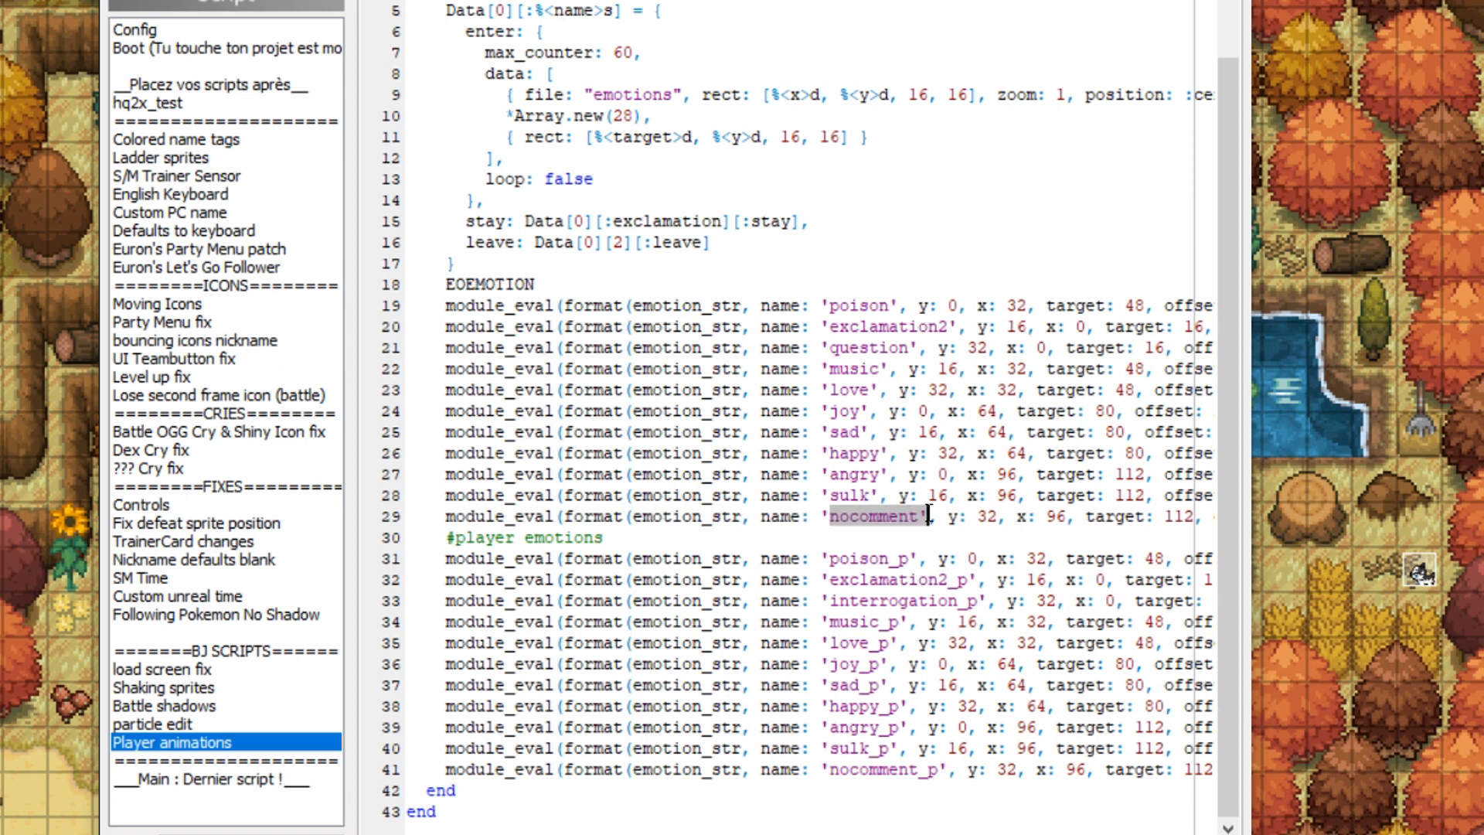
left_click(849, 495)
left_click_drag(830, 473, 861, 433)
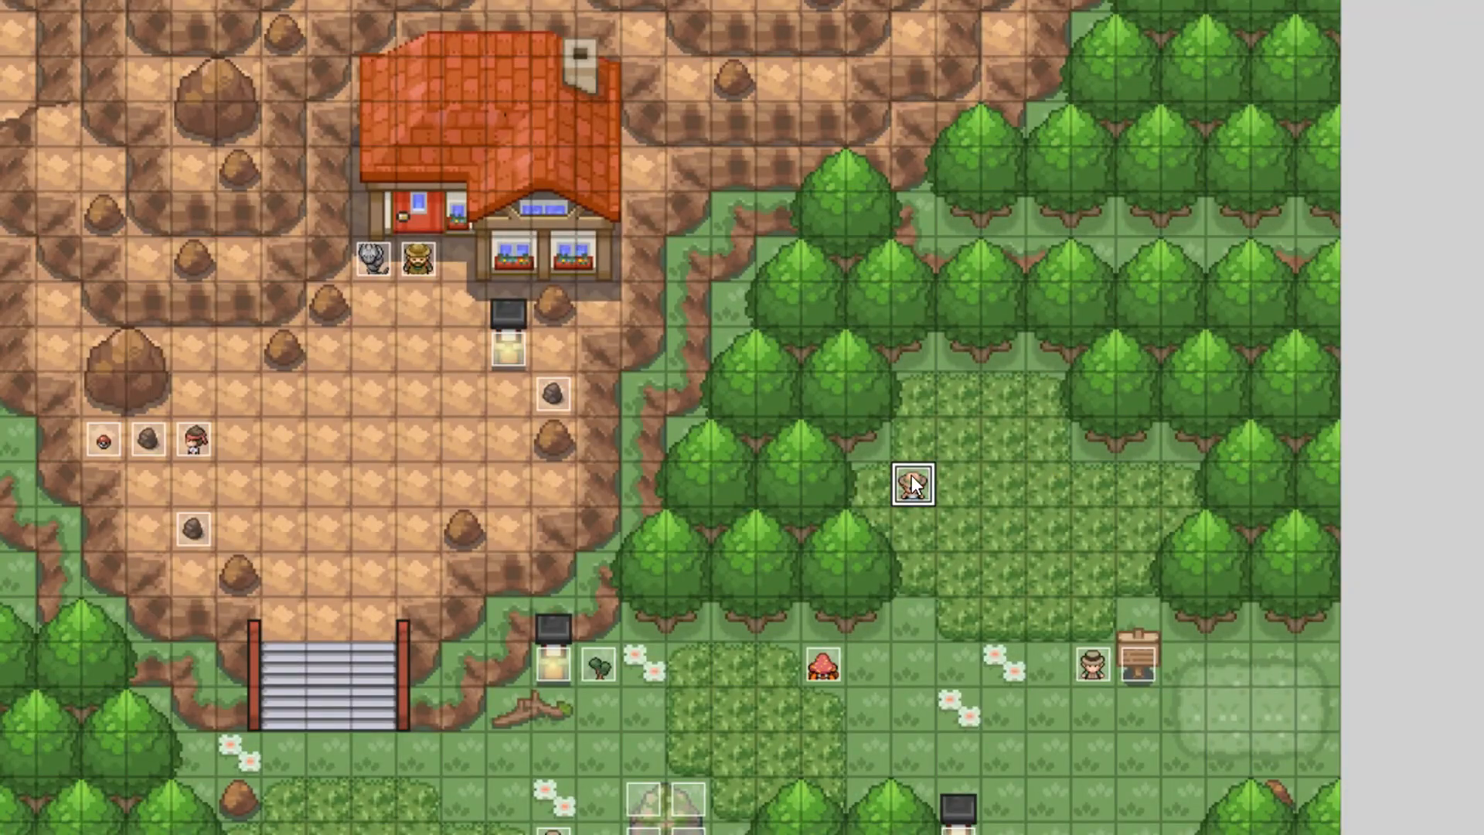
Reopen the Gary le Scout event in the first project and examine page 2's move route and jump sound commands, finishing on page 1.
double_click(911, 483)
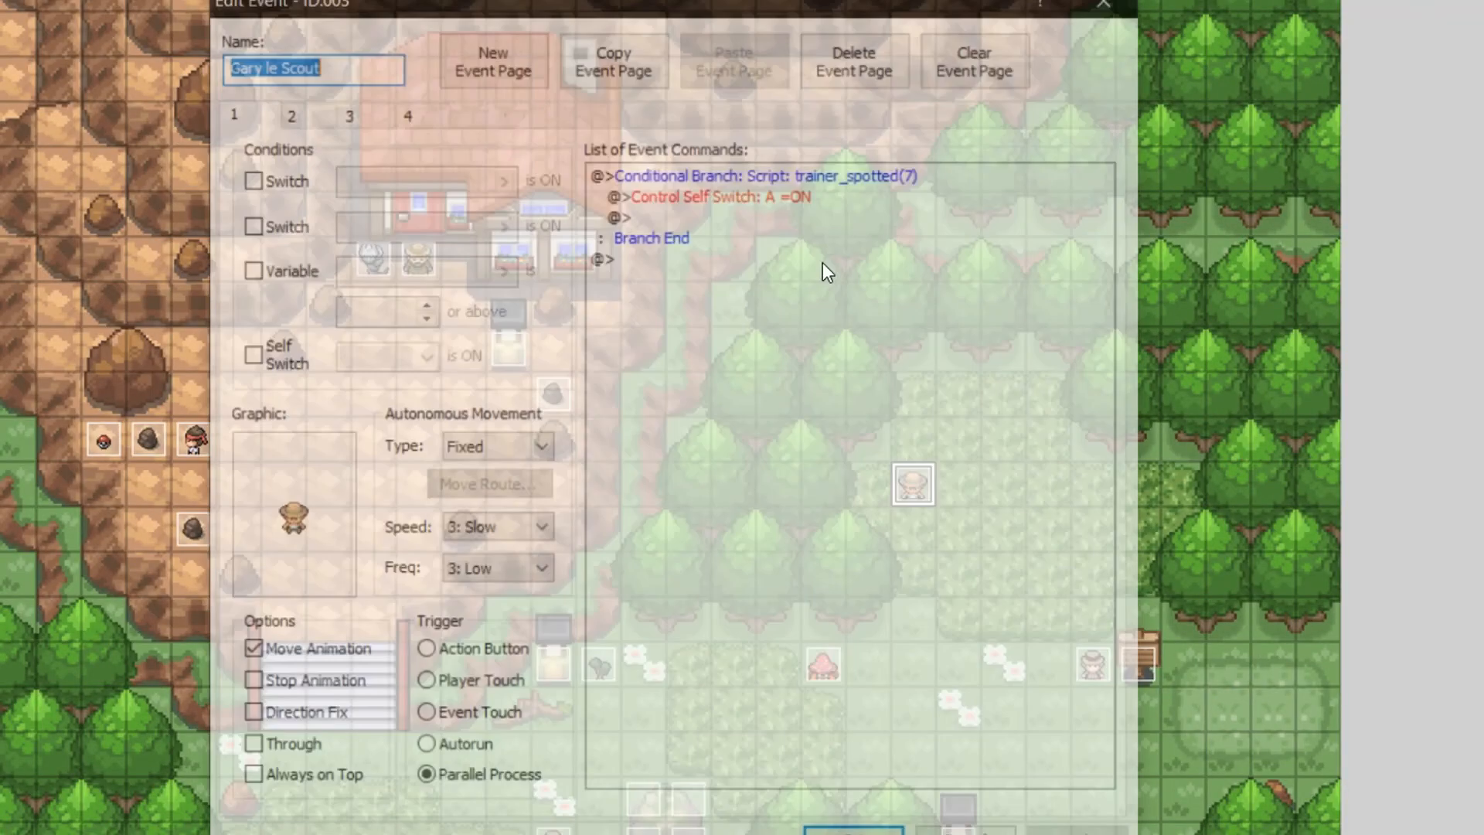
left_click(288, 112)
scroll(800, 318, "down", 1)
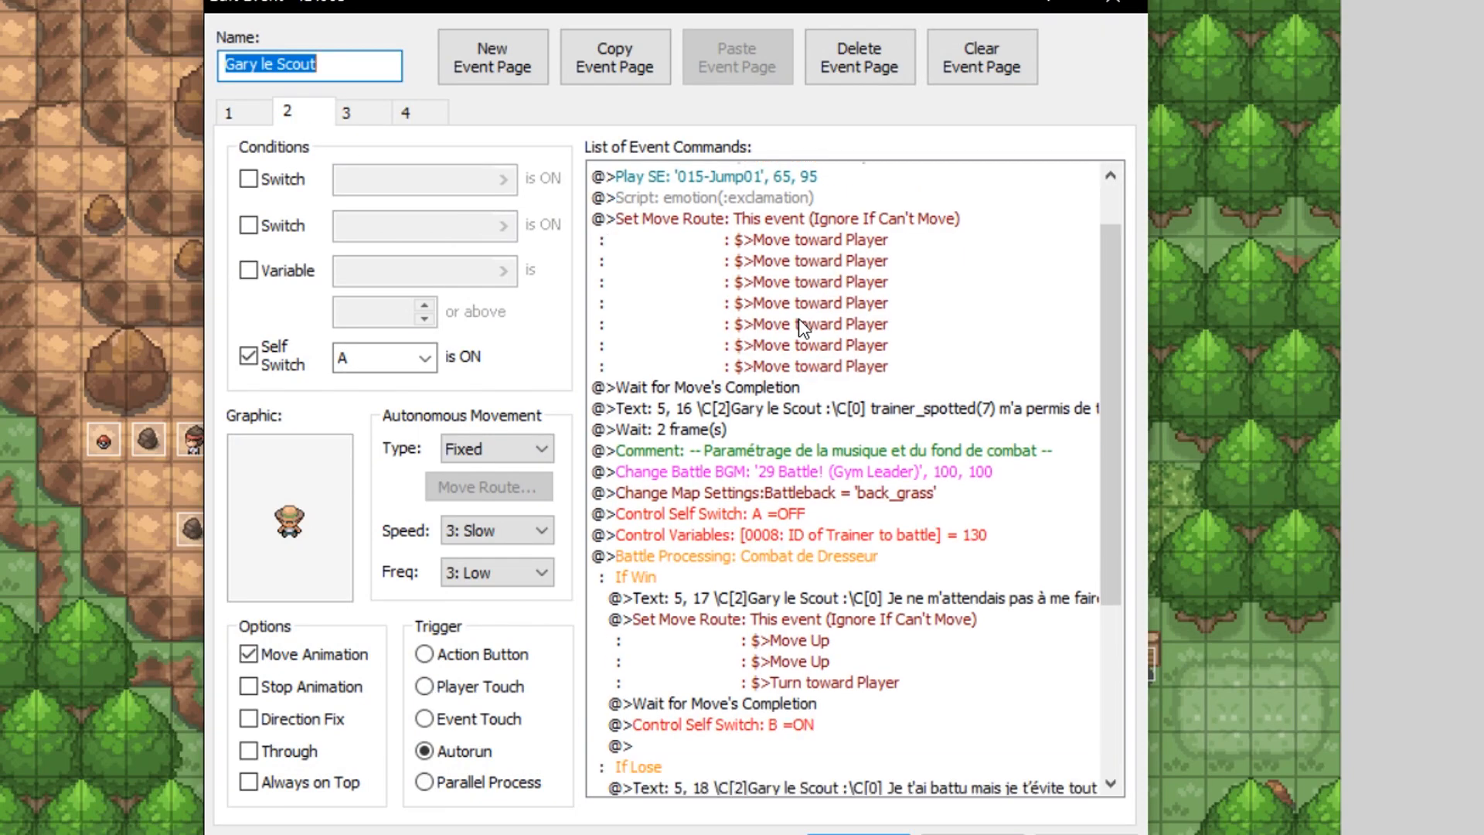
scroll(799, 319, "up", 1)
left_click(850, 259)
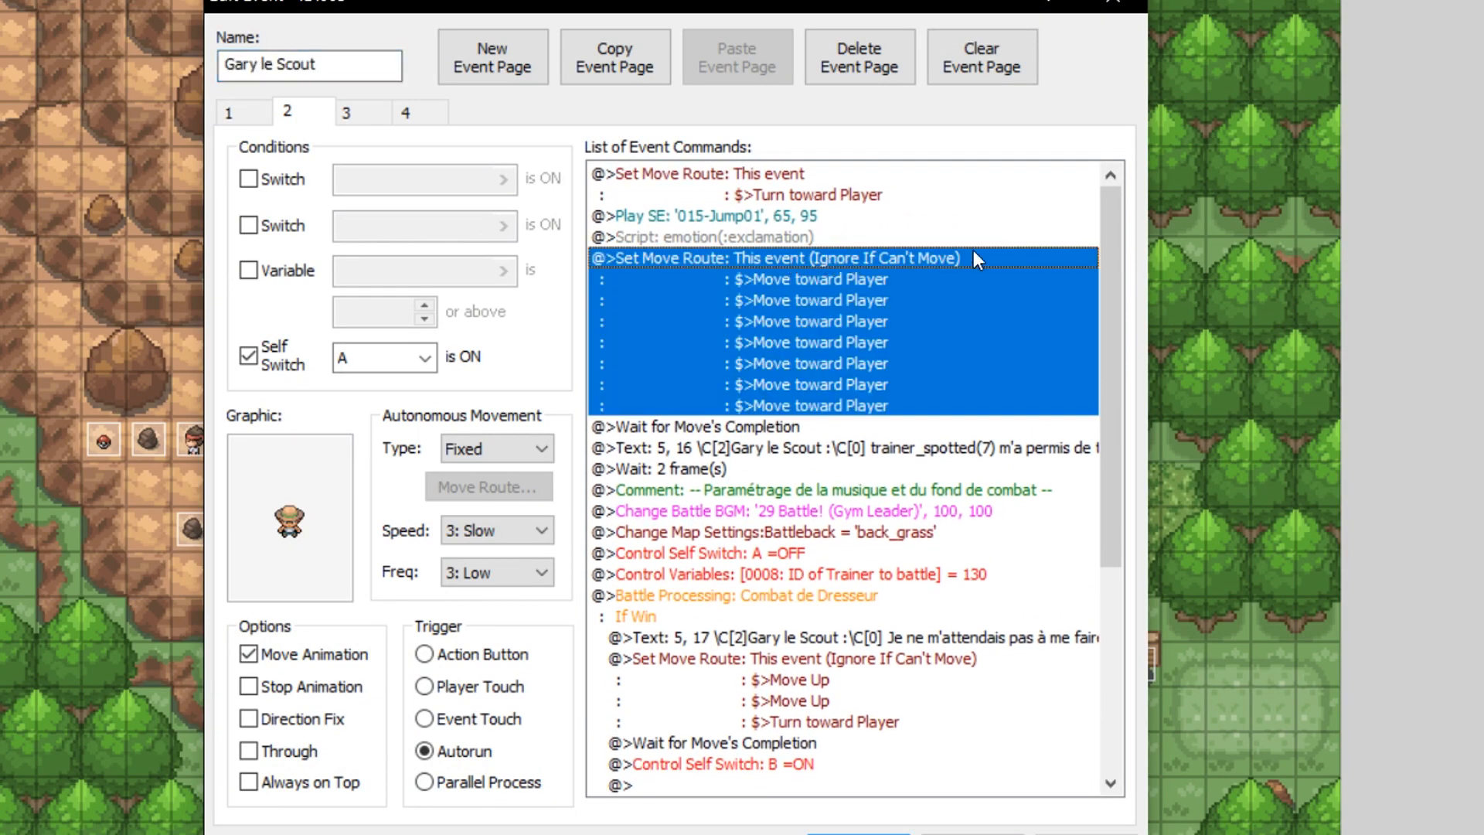
right_click(842, 263)
left_click(783, 215)
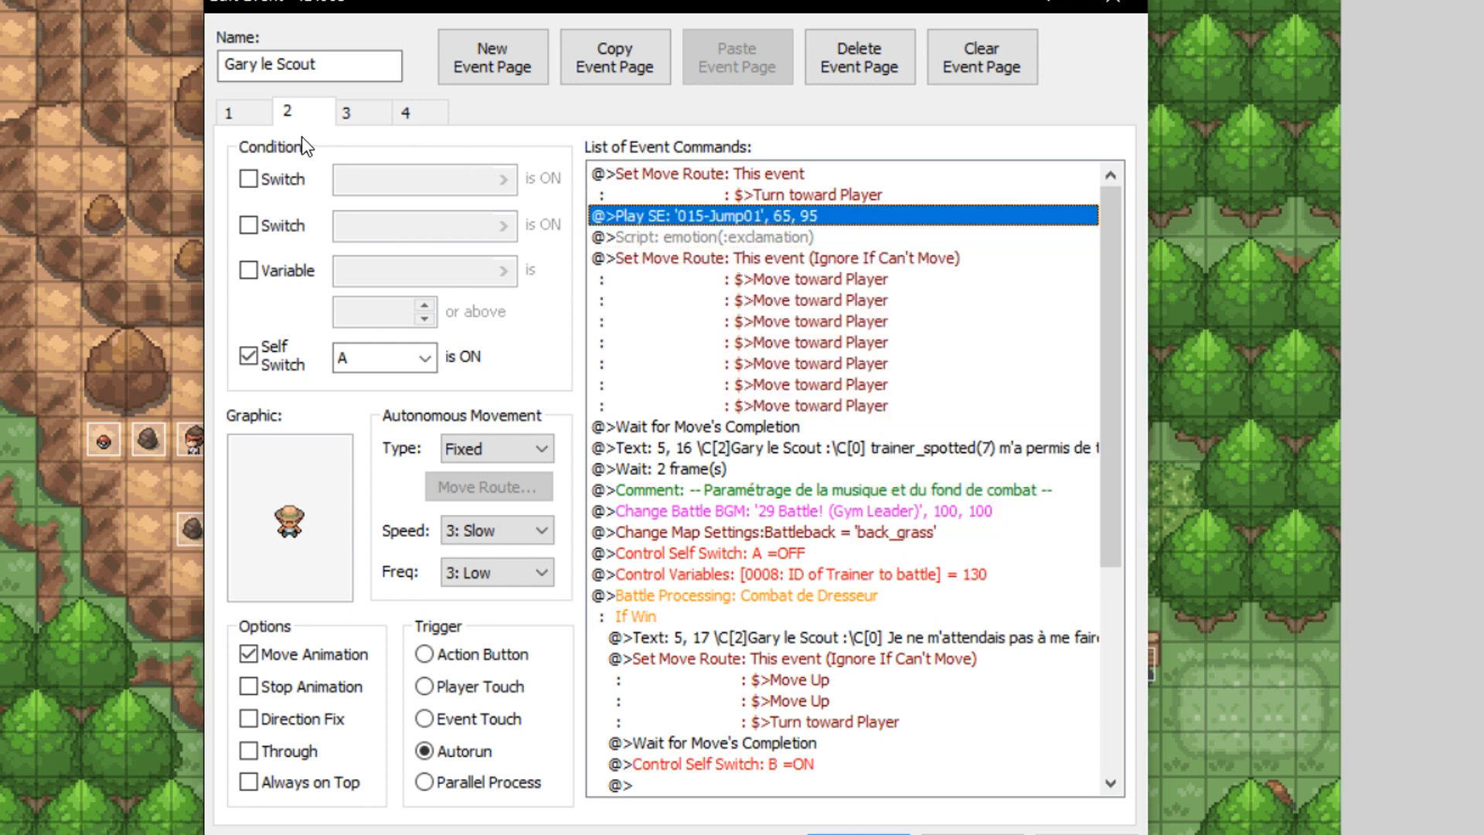
left_click(232, 112)
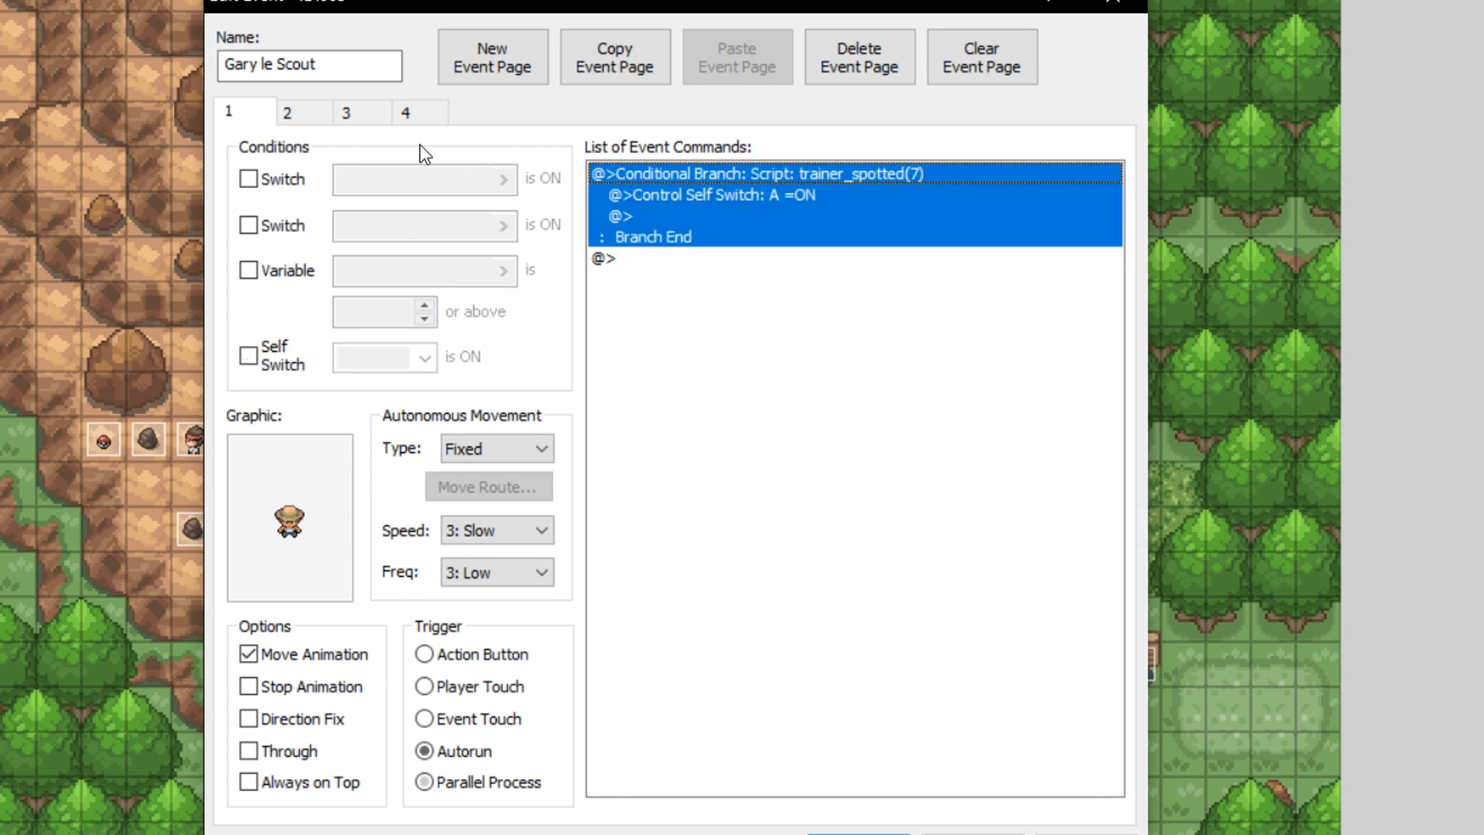
Examine the trainer_spotted script in page 1's conditional branch, trying 1 as its distance value, and discard the edit.
right_click(924, 178)
left_click(954, 224)
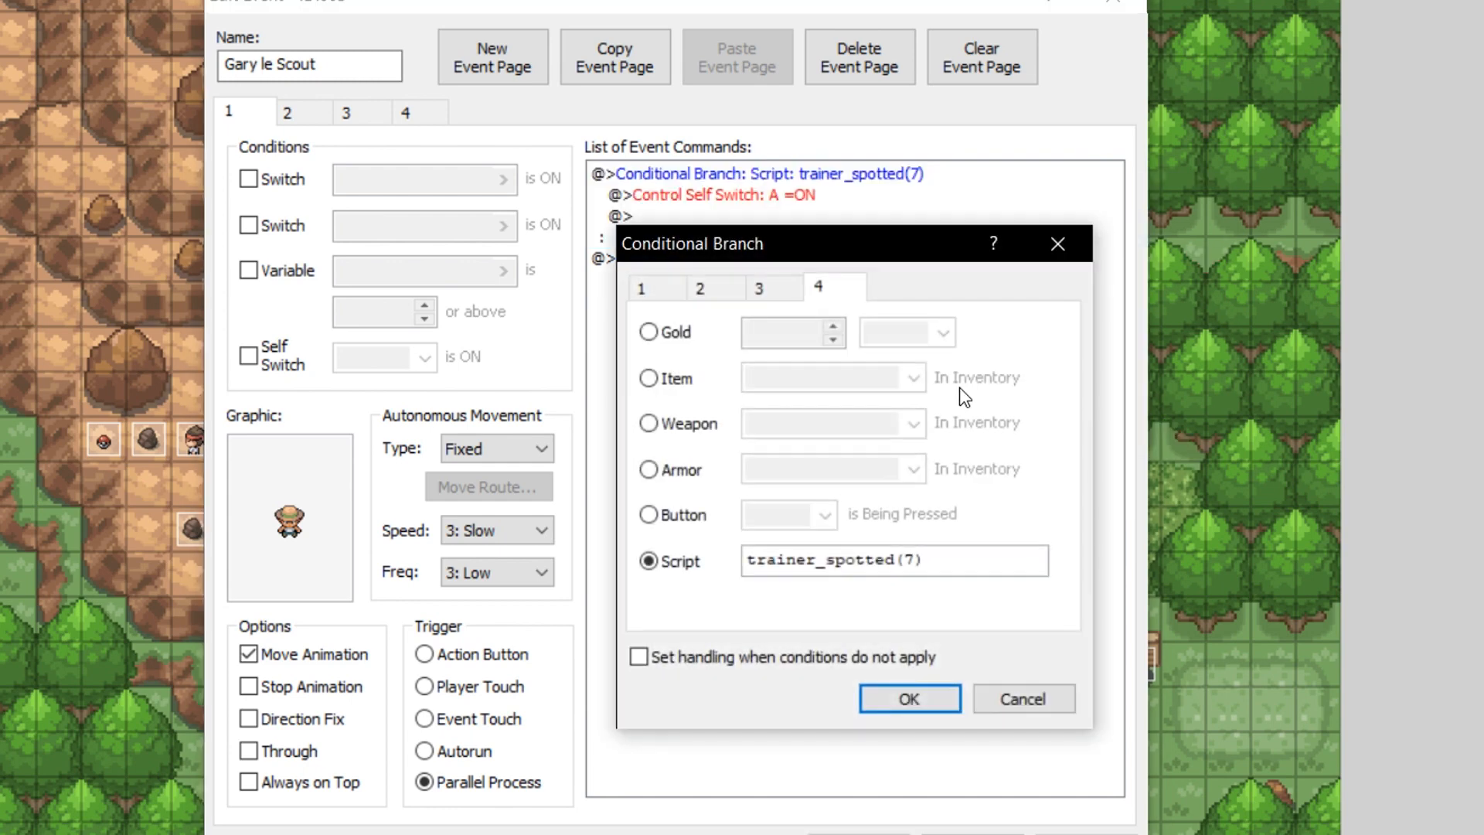
double_click(911, 559)
type("1")
key("BackSpace")
type("7")
left_click(1001, 706)
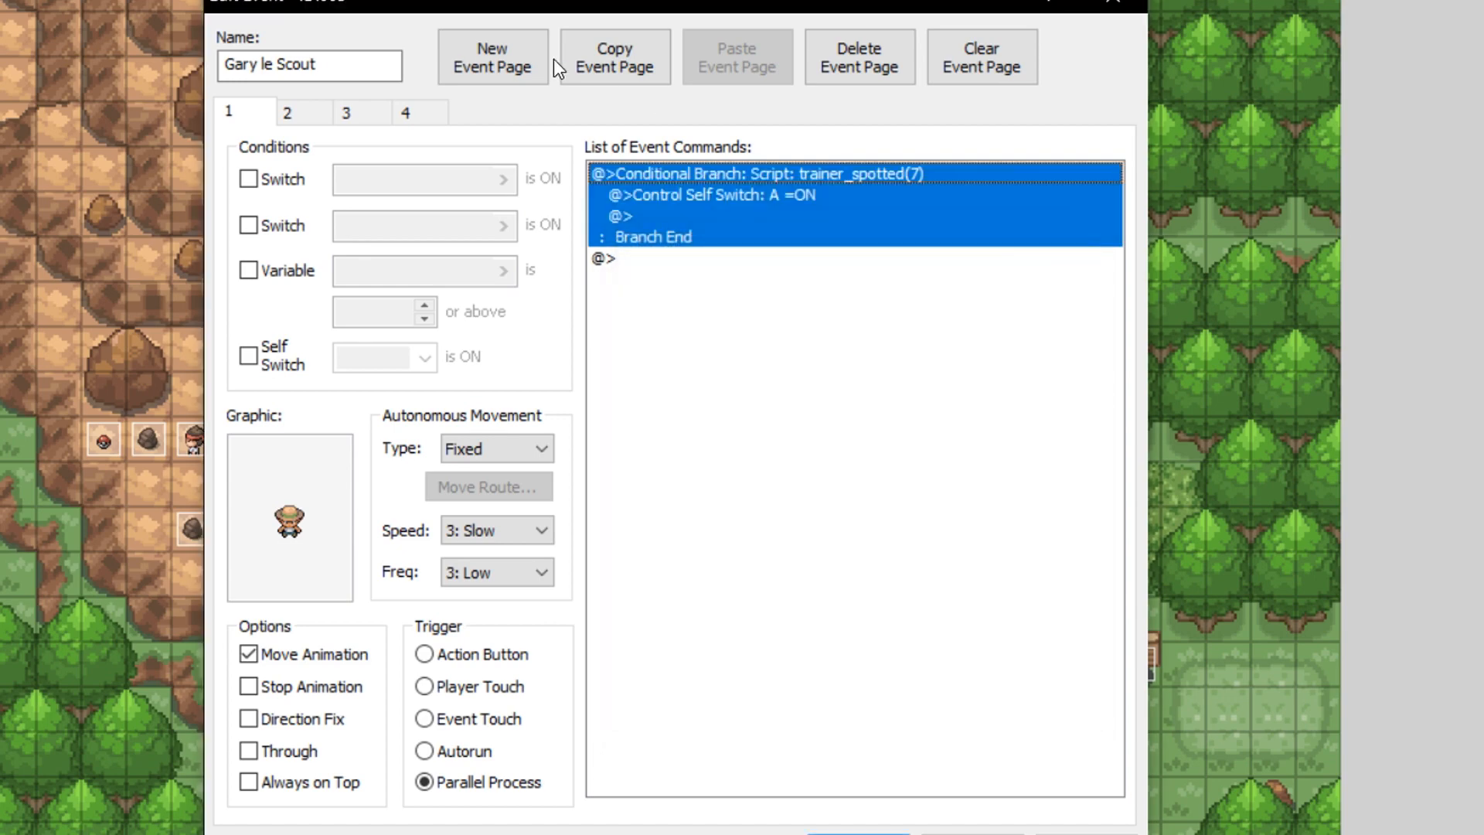
Go through the Move toward Player commands in page 2's move route that ignores blocked moves.
left_click(287, 112)
left_click(773, 257)
right_click(791, 254)
left_click(833, 295)
key("Down")
key("Down")
key("Down")
key("Down")
key("Down")
key("Down")
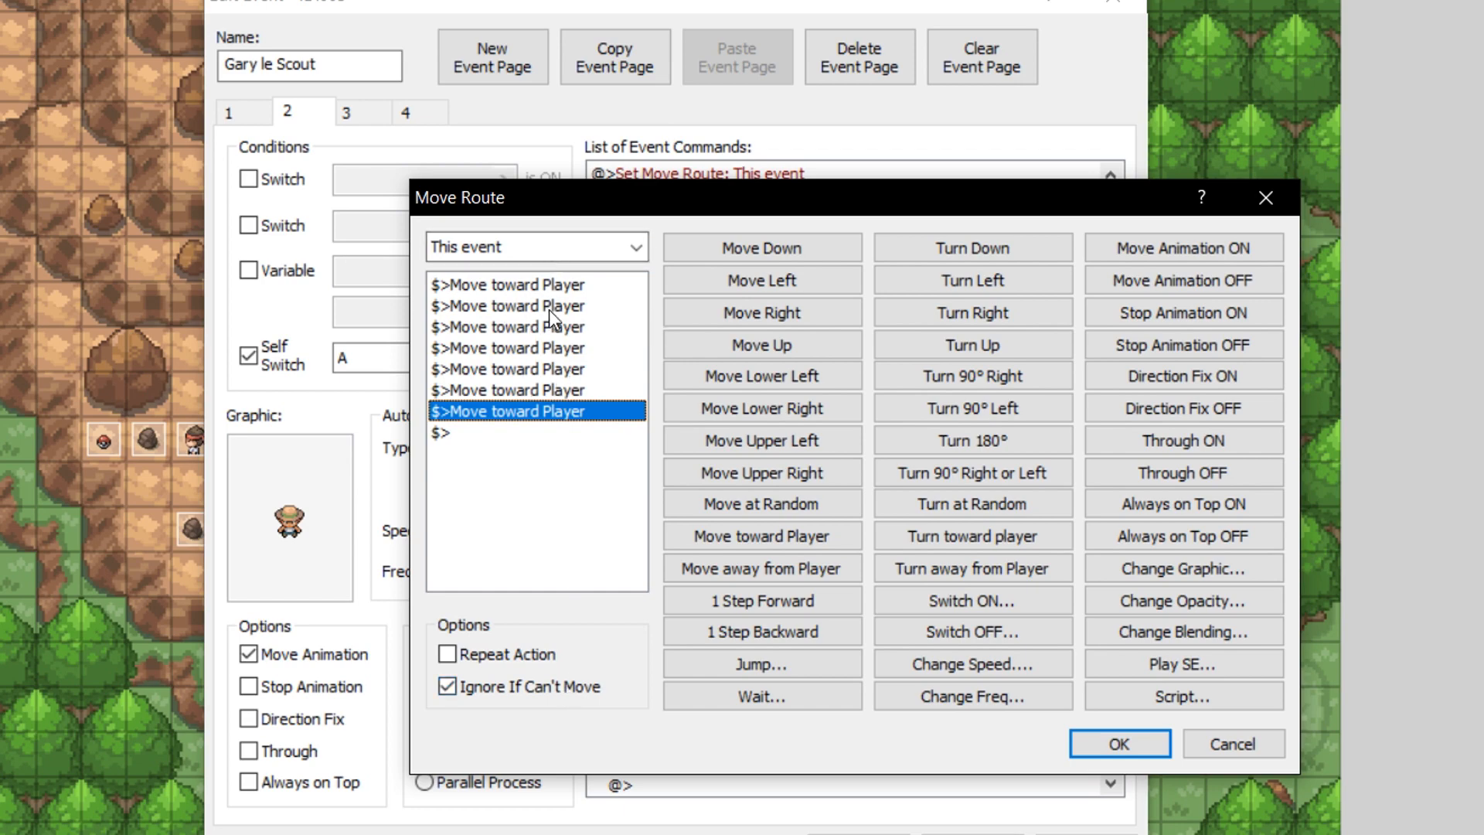
left_click(1266, 198)
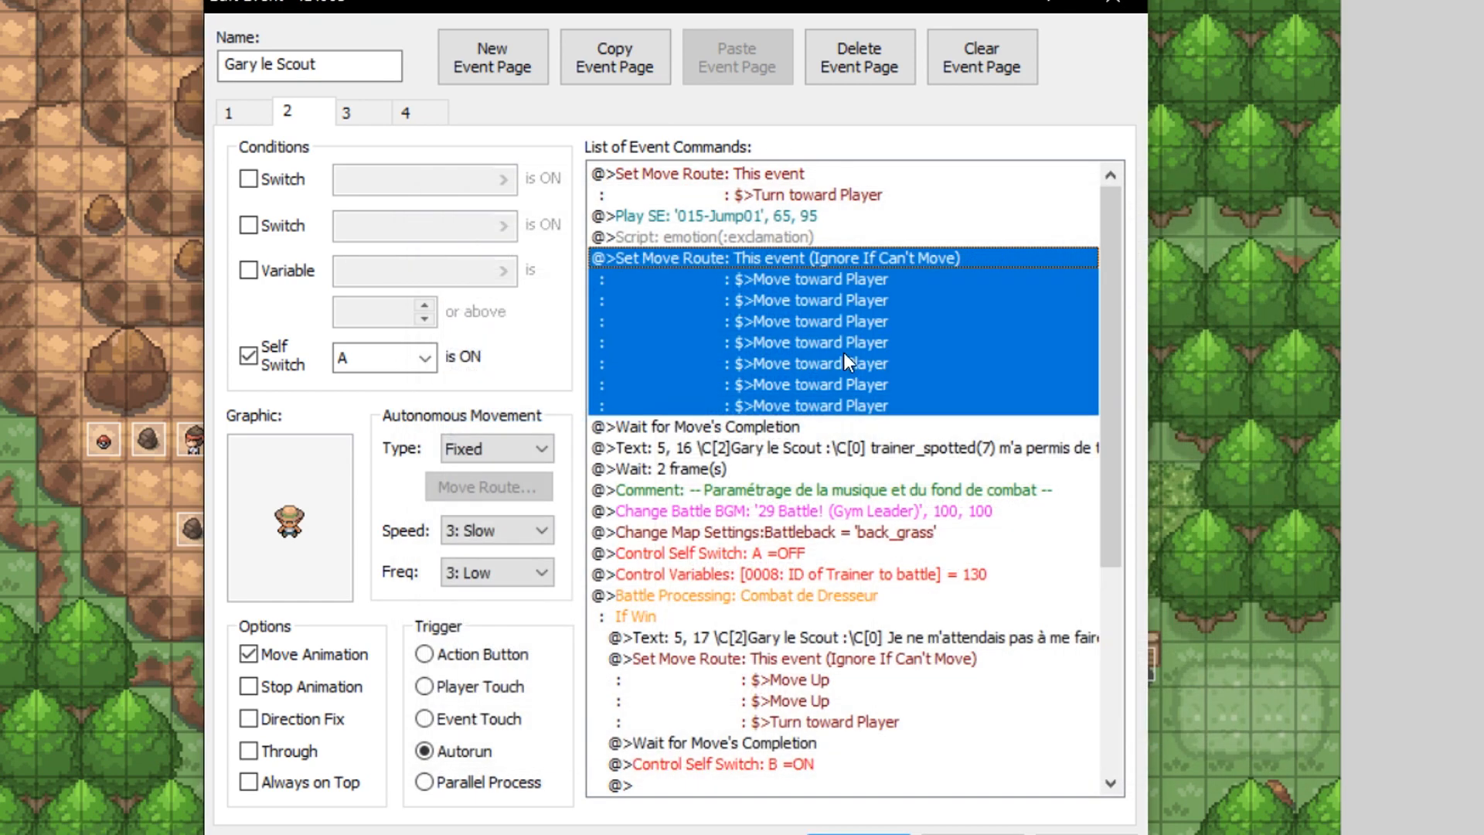
Examine page 2's Wait for Move's Completion command and the pre-battle text, highlighting trainer_spotted(7) in the message.
left_click(740, 429)
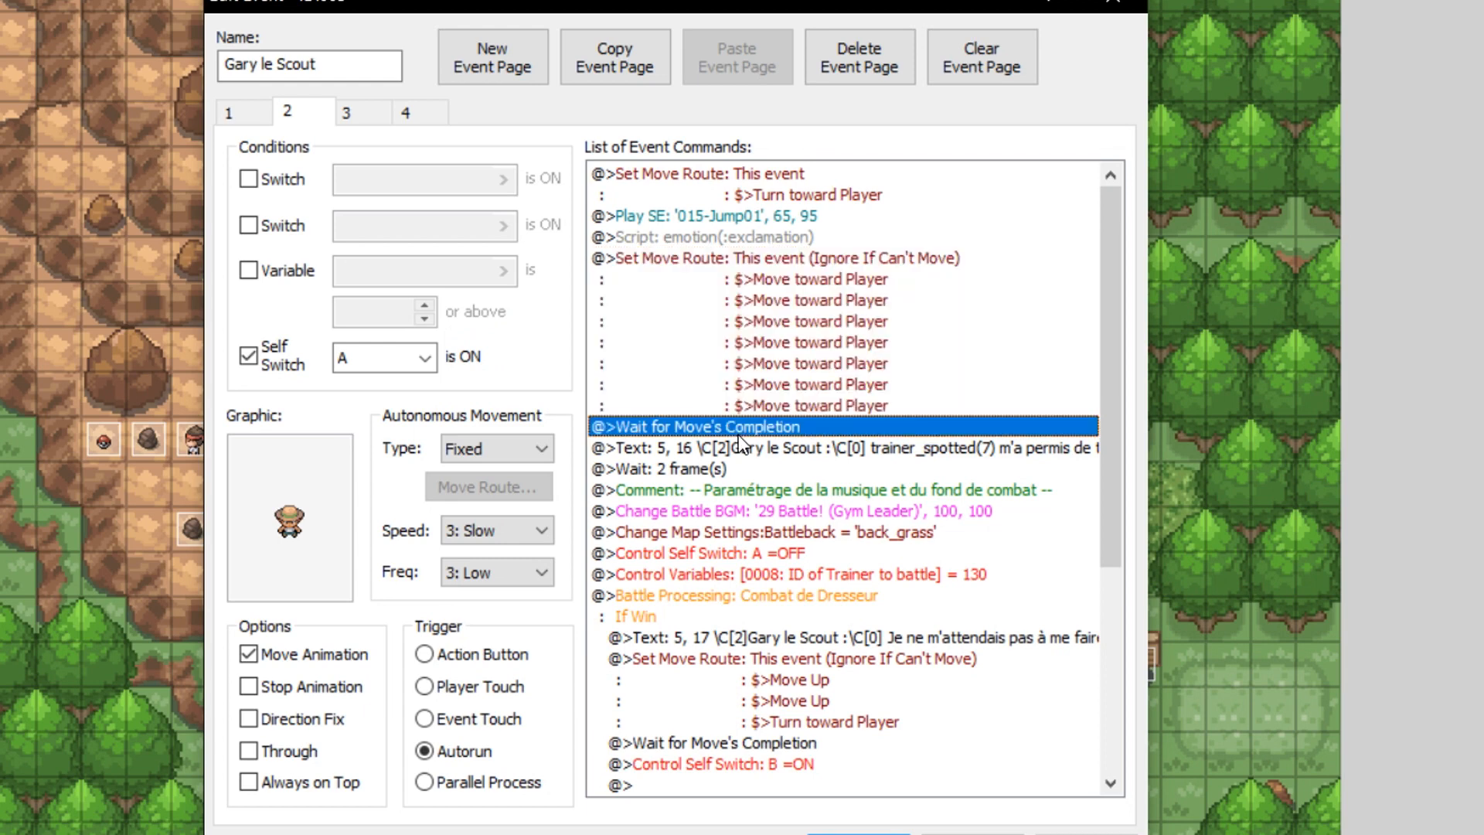
left_click(739, 439)
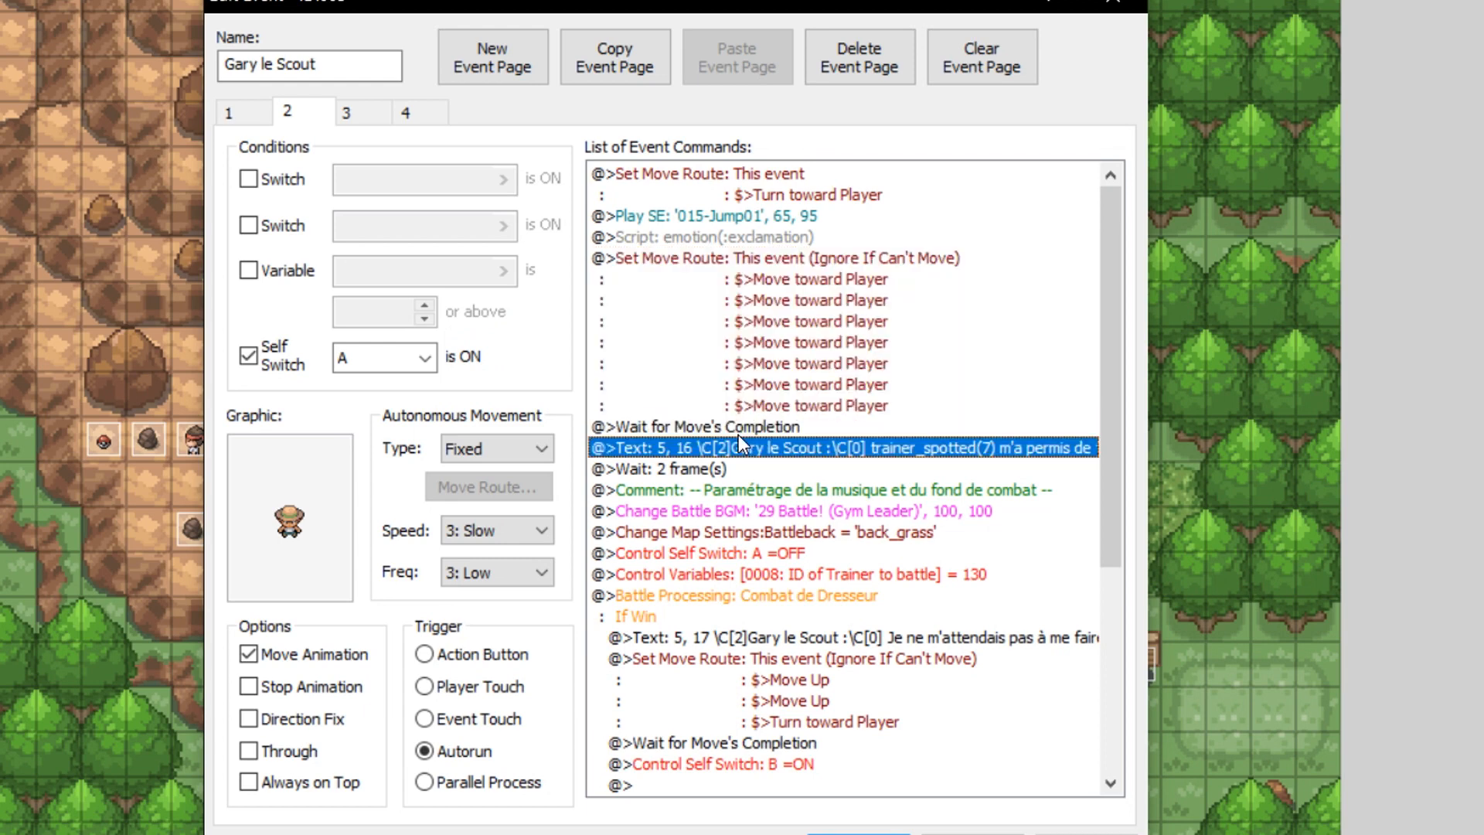
right_click(842, 457)
left_click(938, 506)
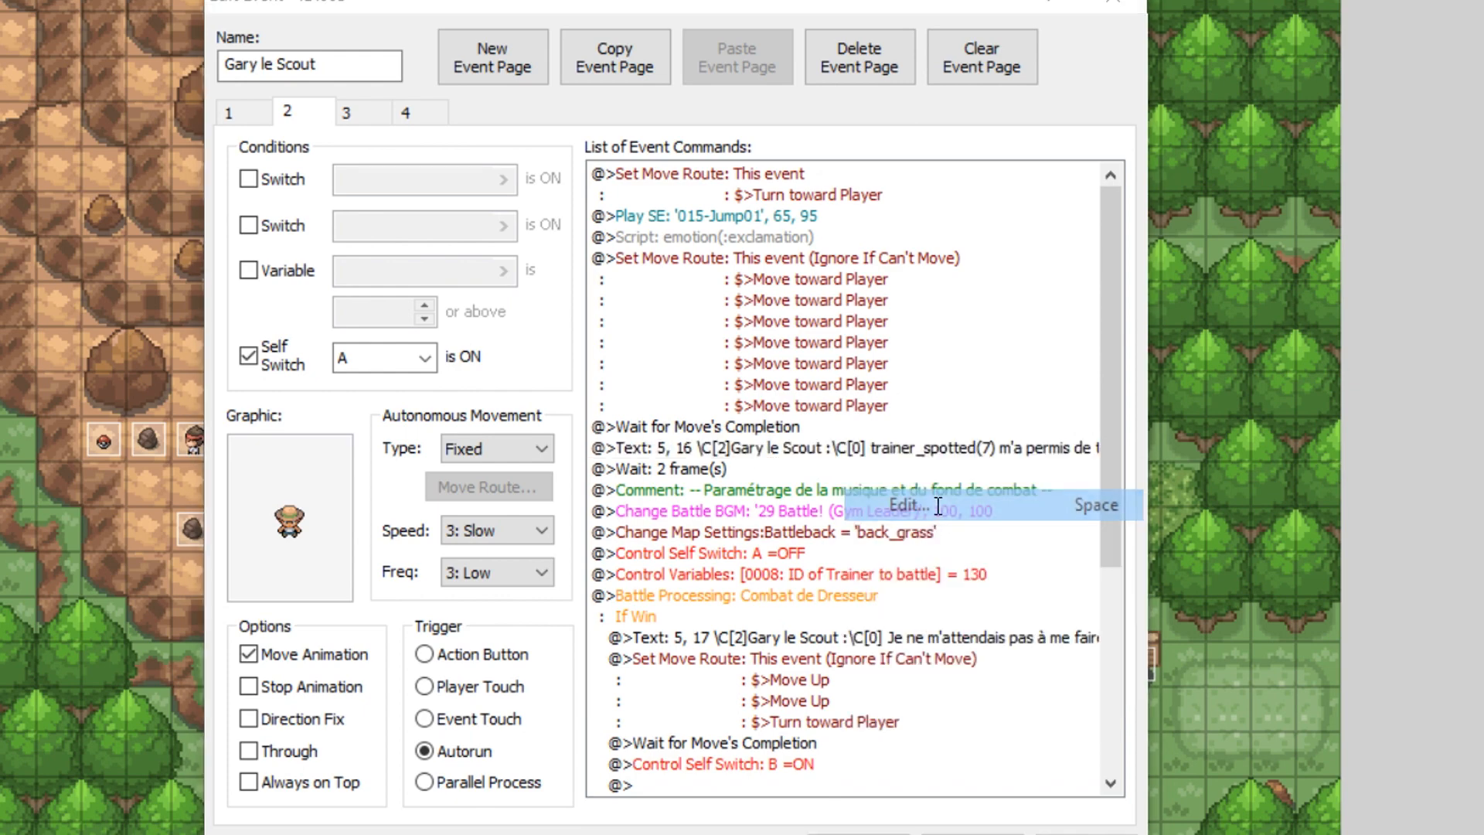
left_click_drag(874, 444, 1021, 440)
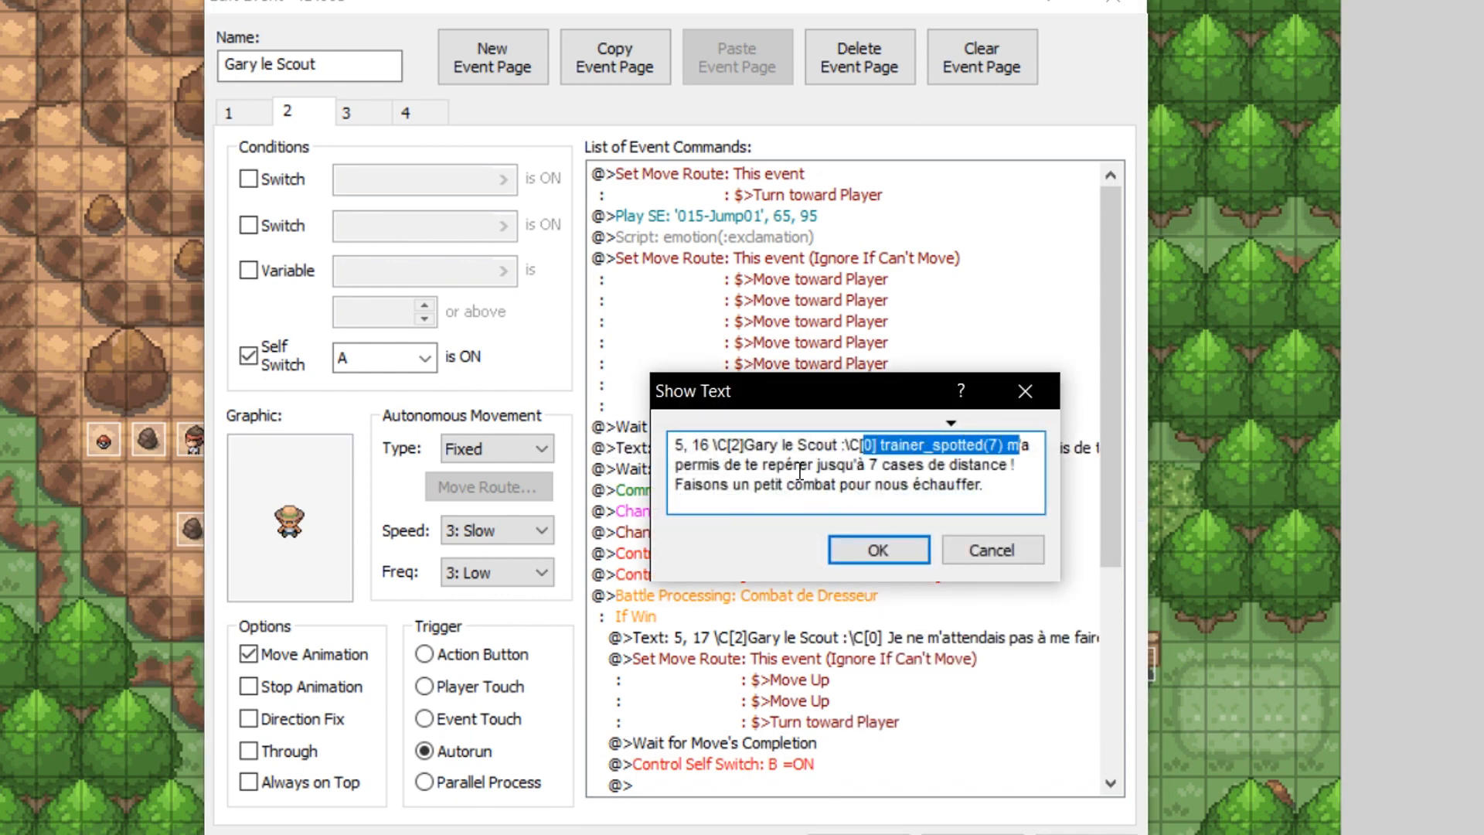
left_click(1035, 378)
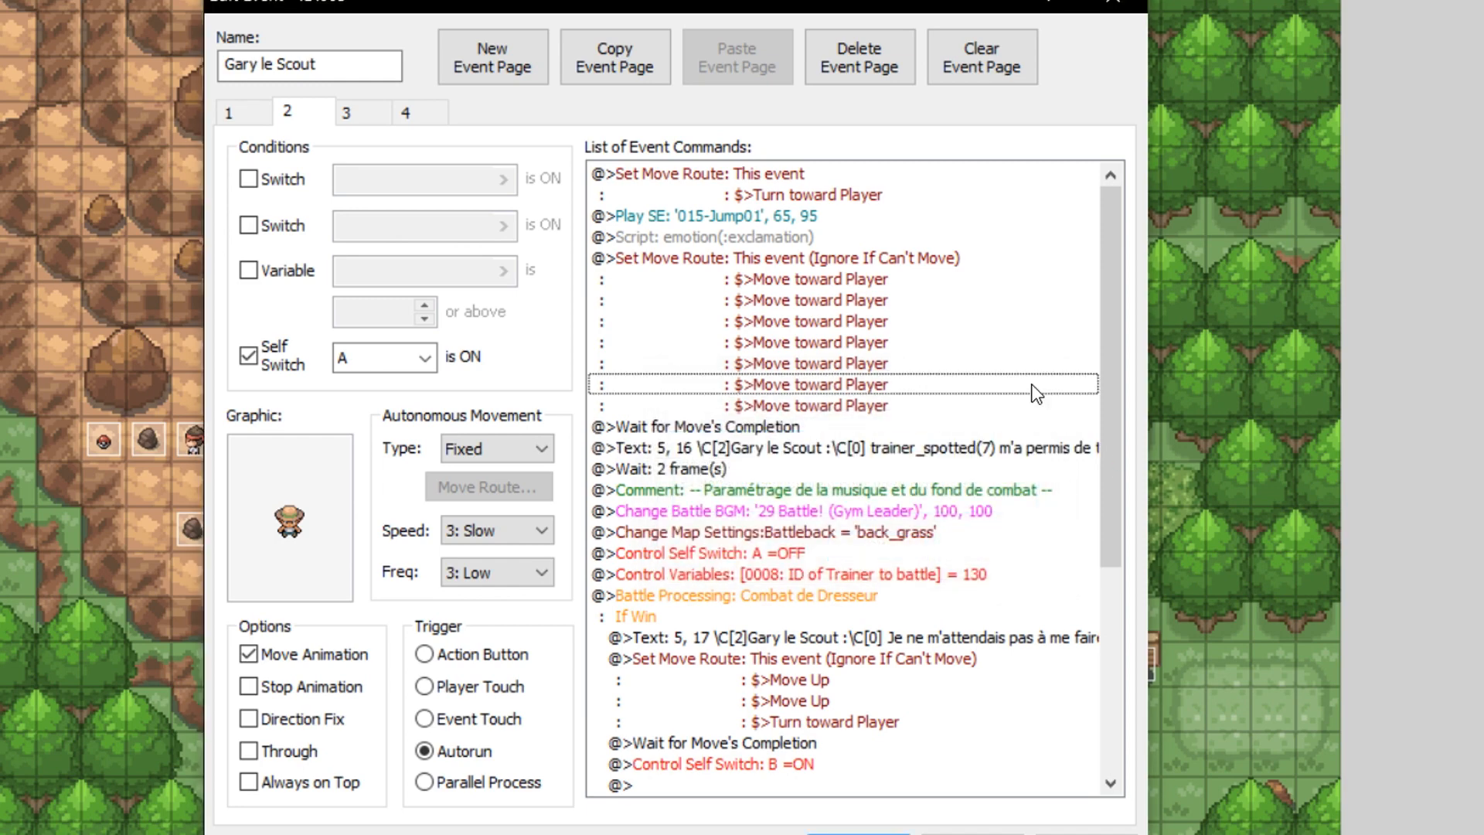
right_click(791, 447)
left_click(855, 481)
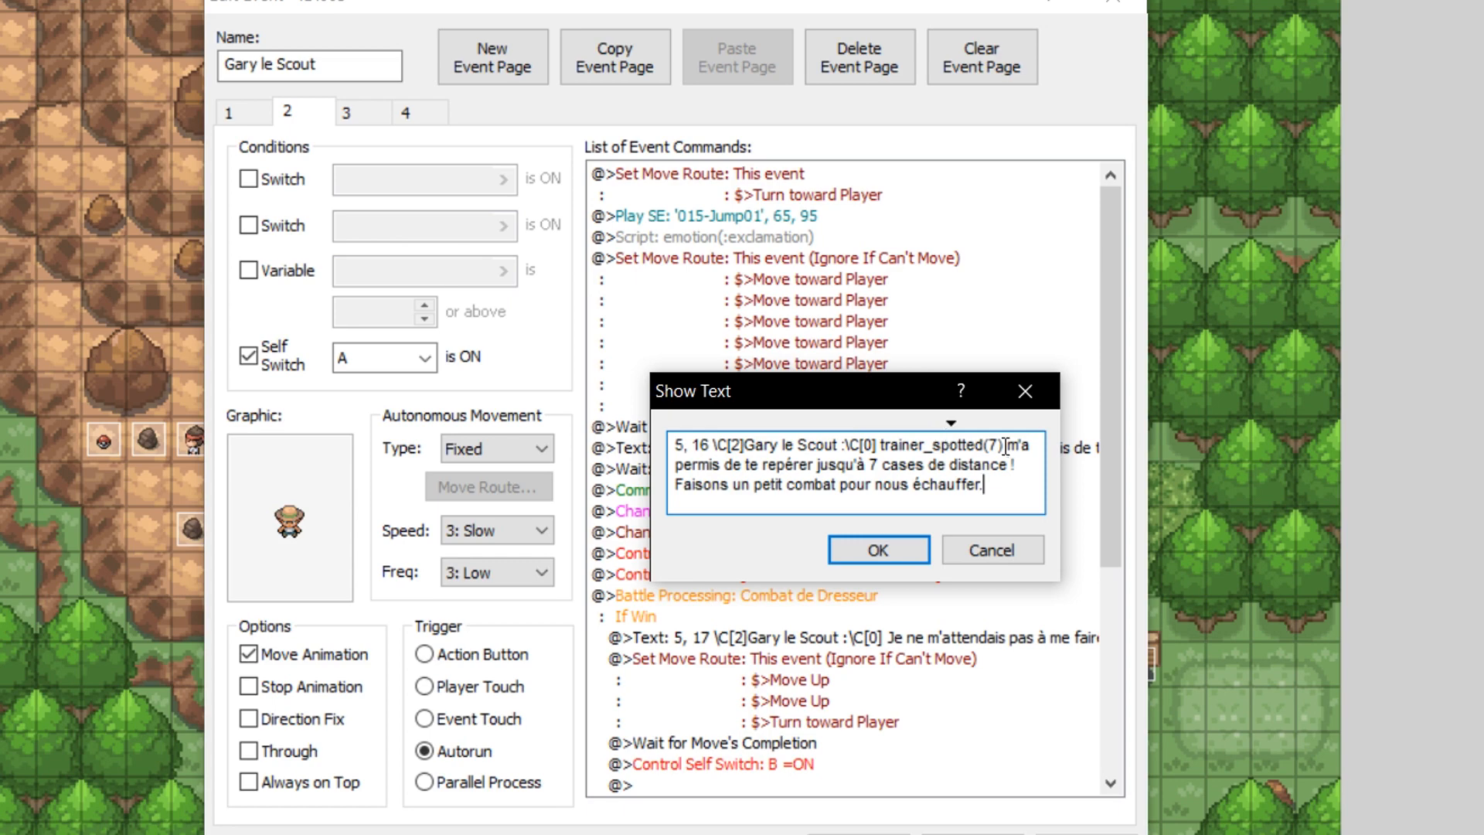
left_click_drag(884, 446, 1001, 450)
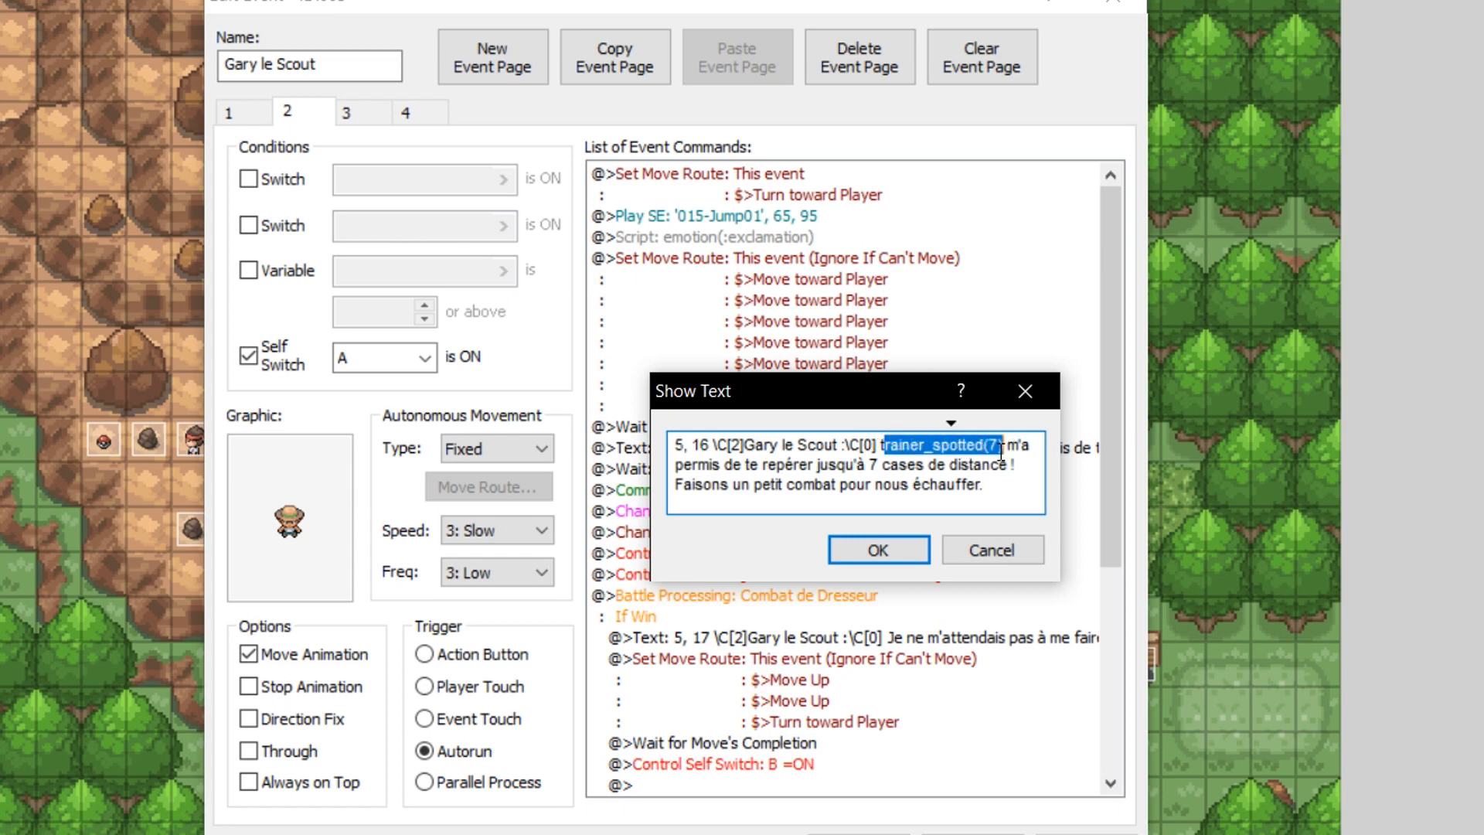
left_click(903, 475)
left_click(1025, 391)
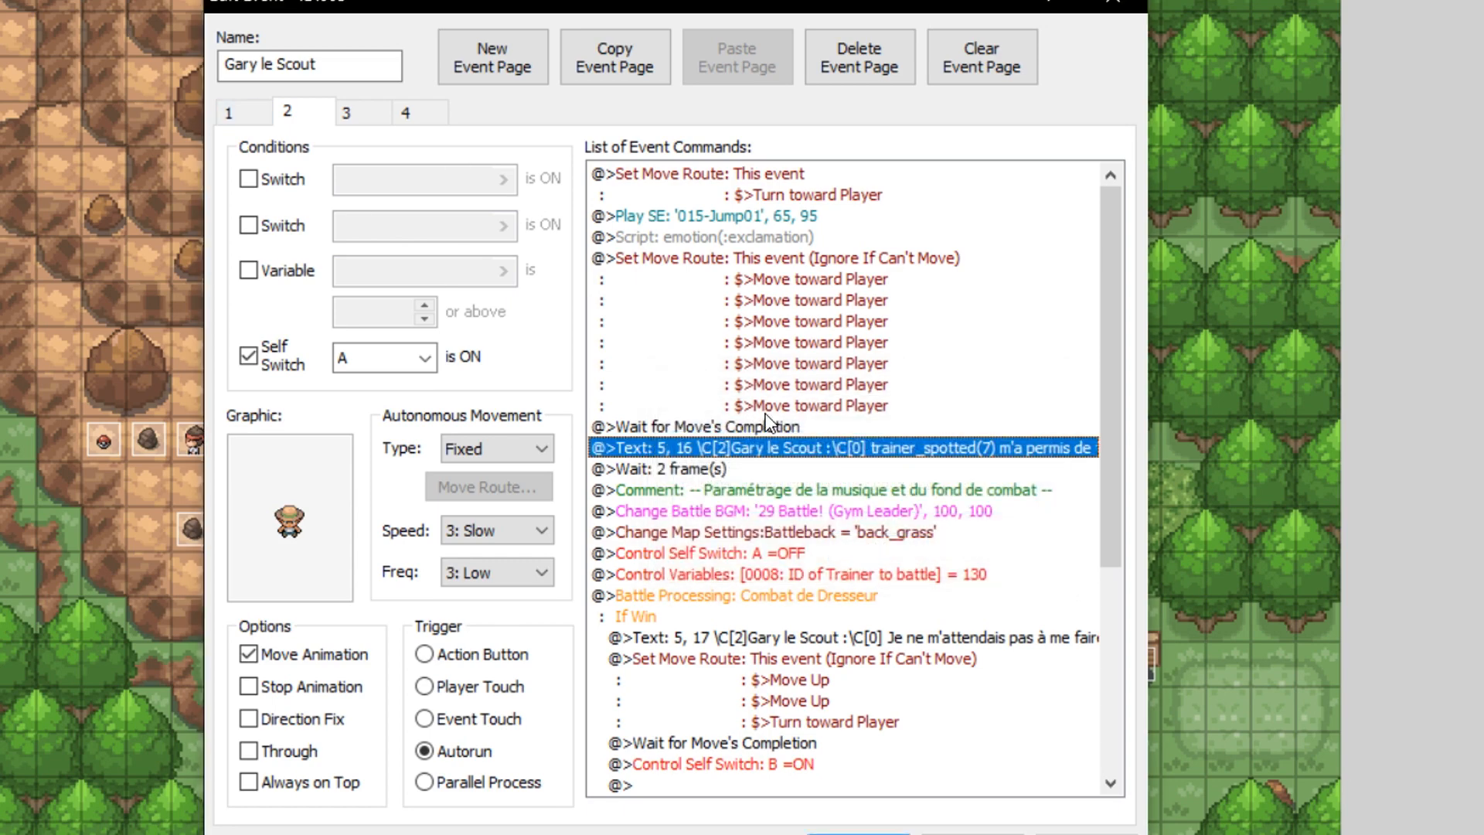
Examine page 2's first Change Battle BGM command and preview the track 29 Battle! (Gym Leader).
right_click(747, 510)
left_click(679, 512)
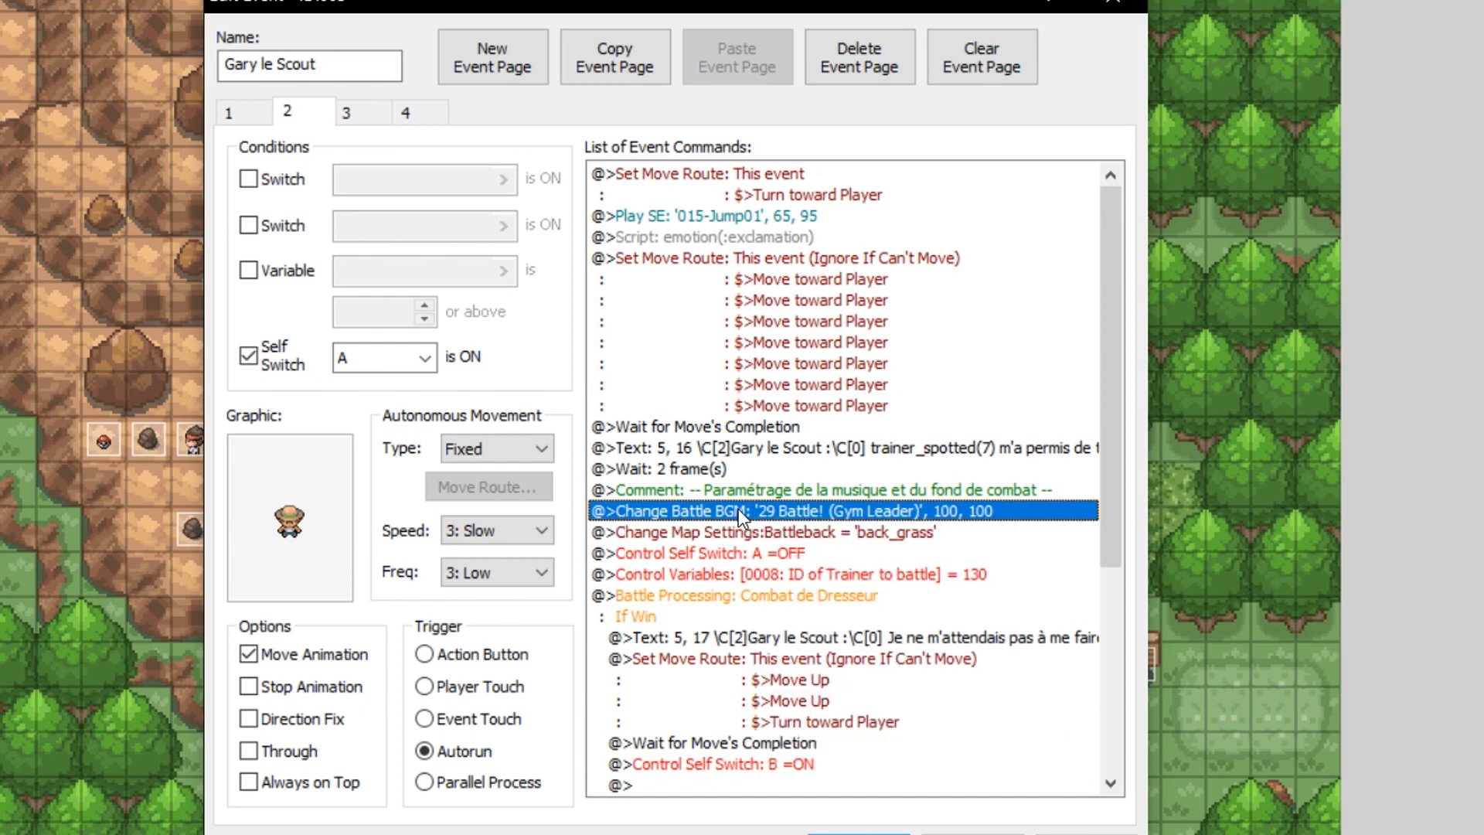
right_click(739, 509)
left_click(789, 554)
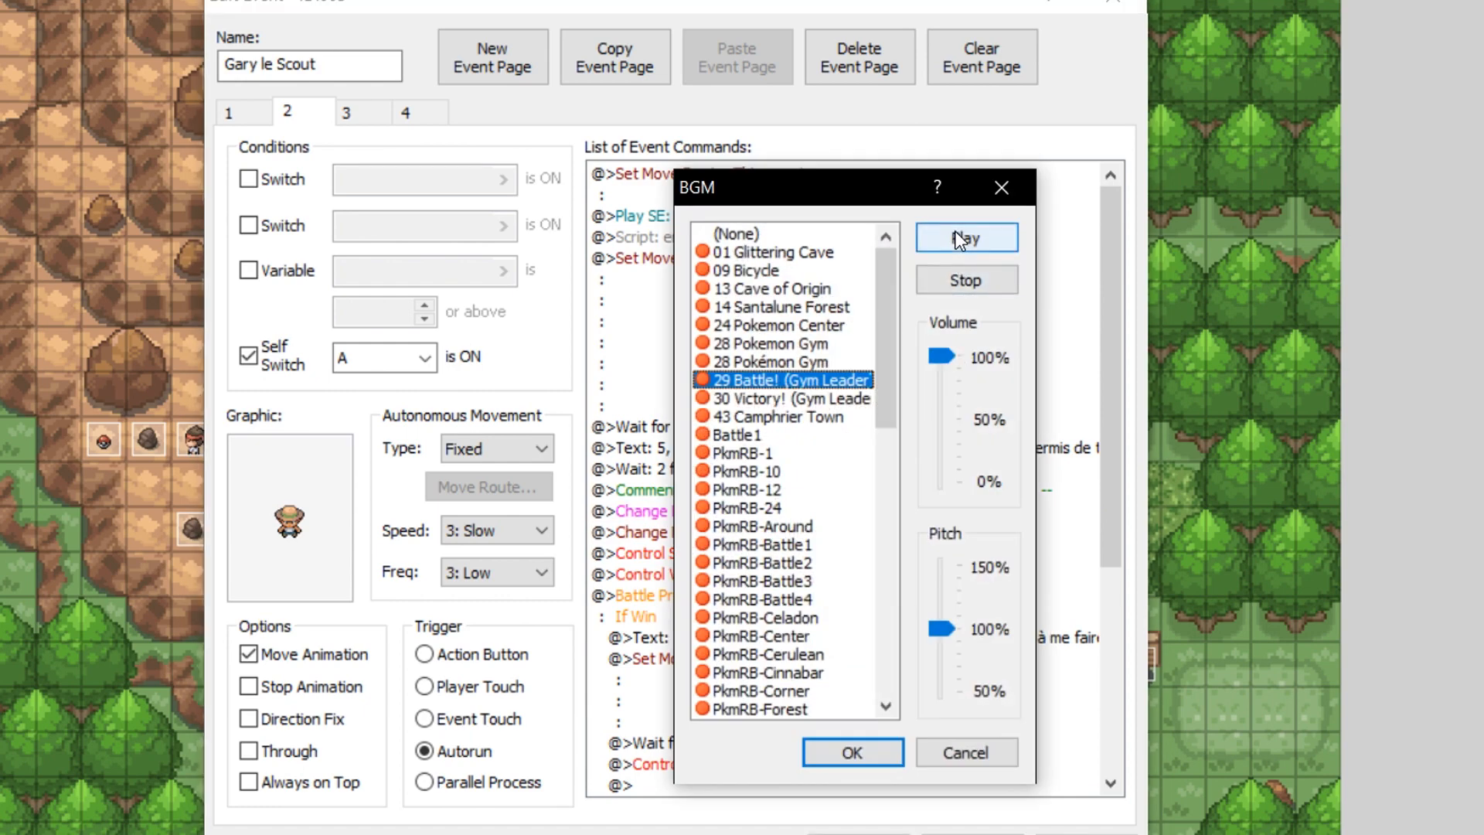
left_click(955, 236)
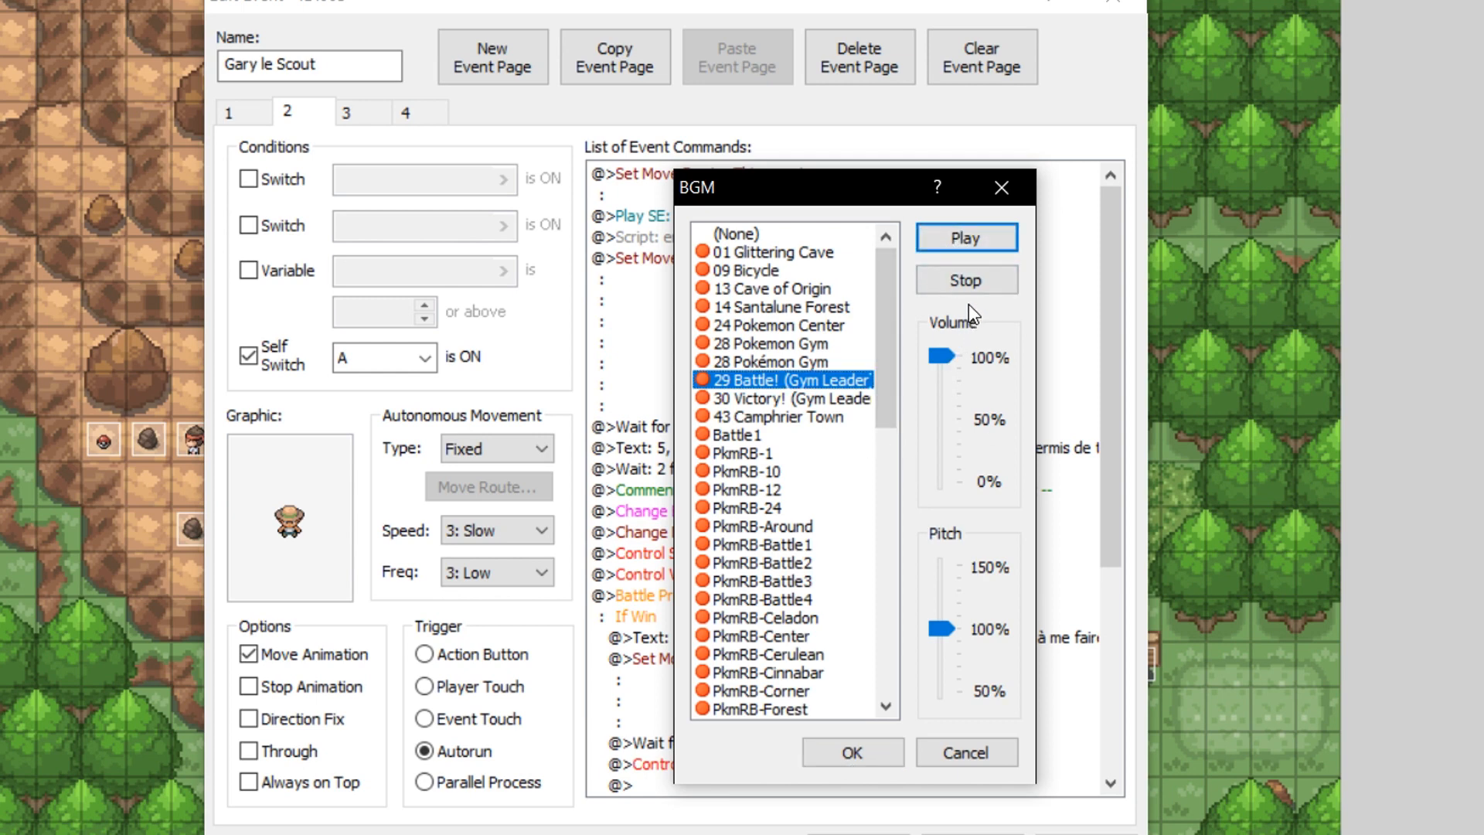
left_click(997, 278)
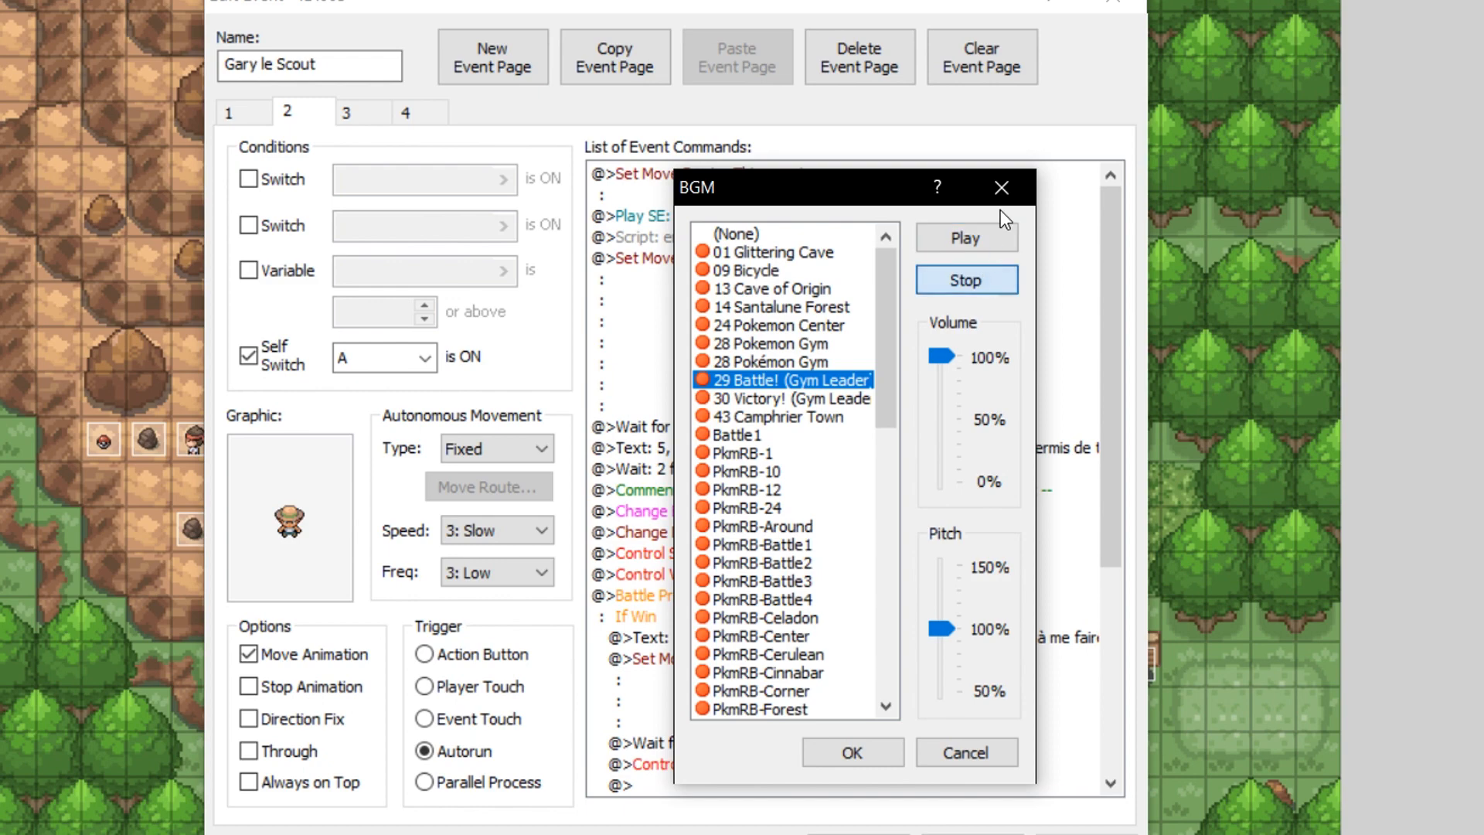
left_click(1004, 187)
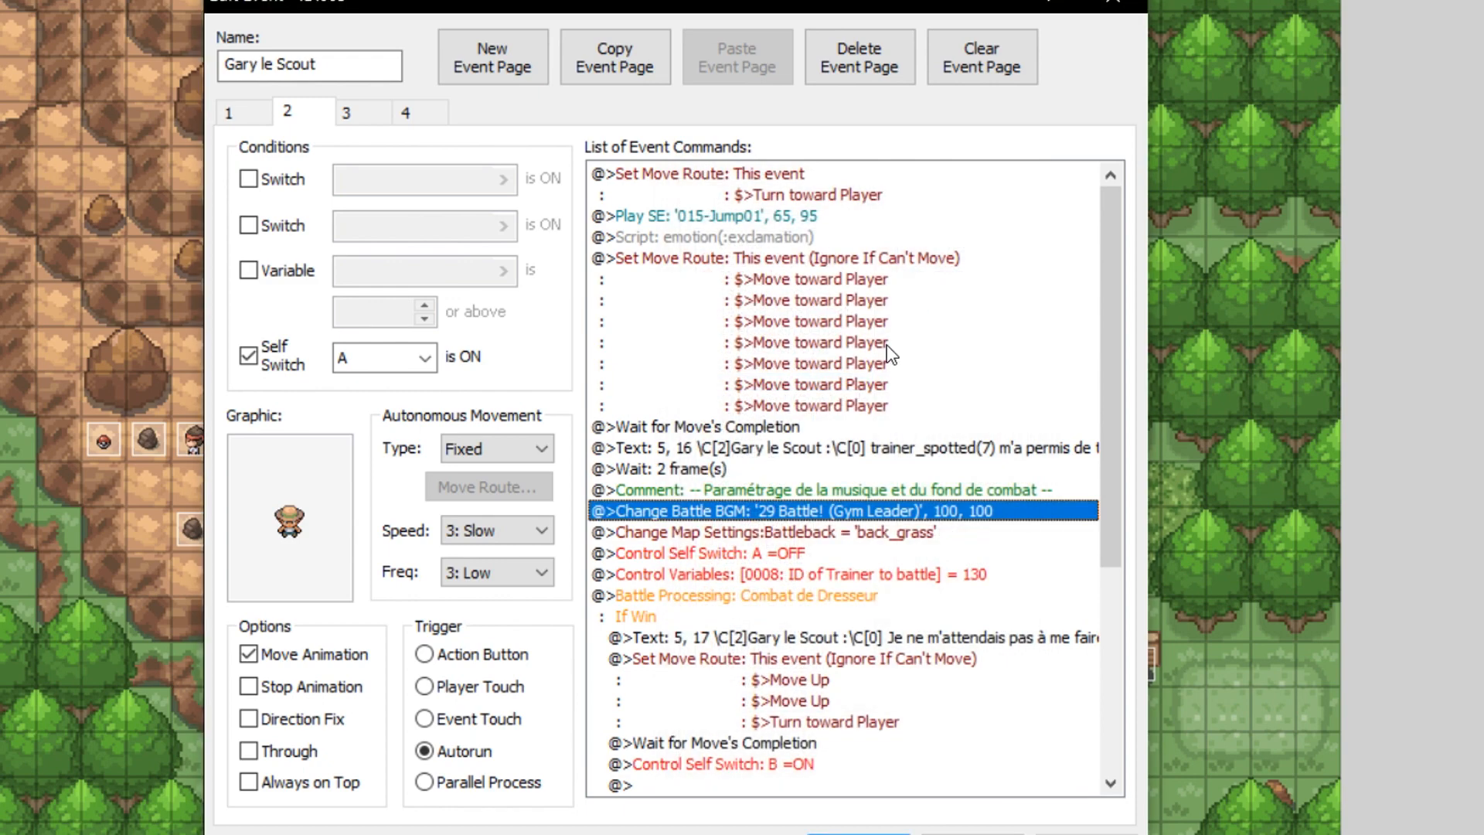
Examine page 2's battleback and self switch A commands, and inspect the settings of the ID of Trainer to battle variable.
left_click(739, 533)
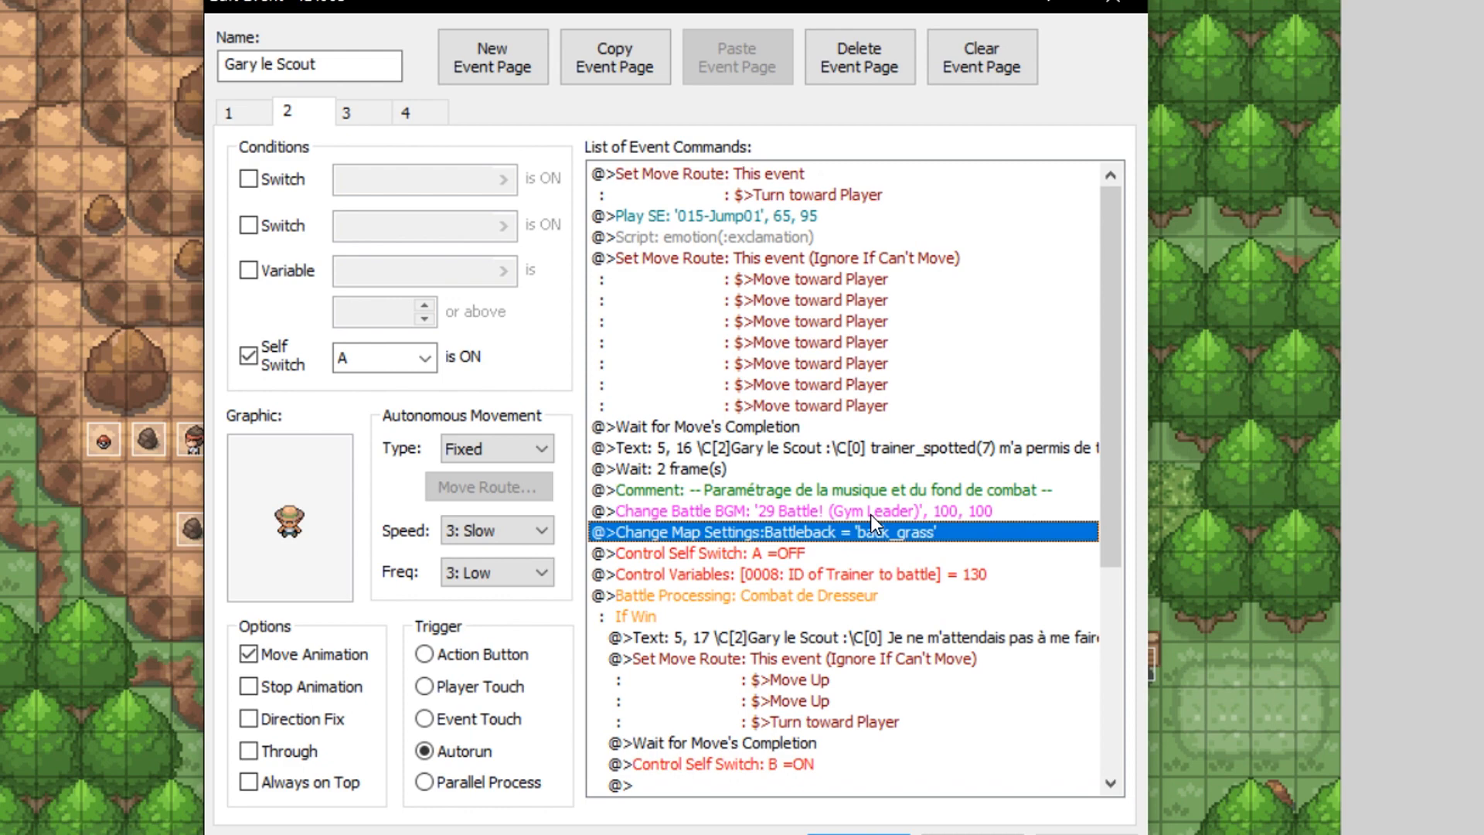
left_click(782, 555)
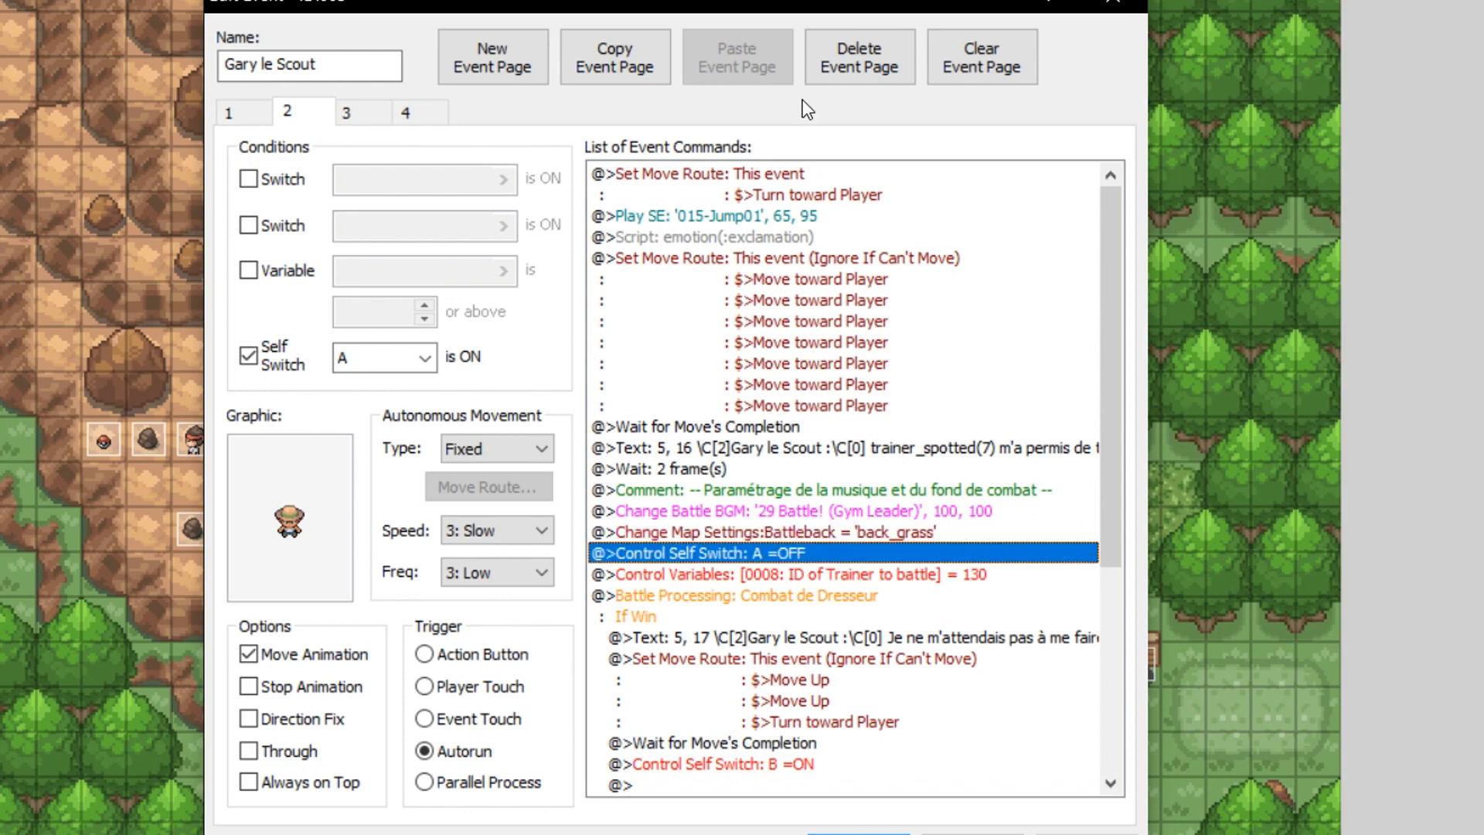
scroll(809, 438, "down", 5)
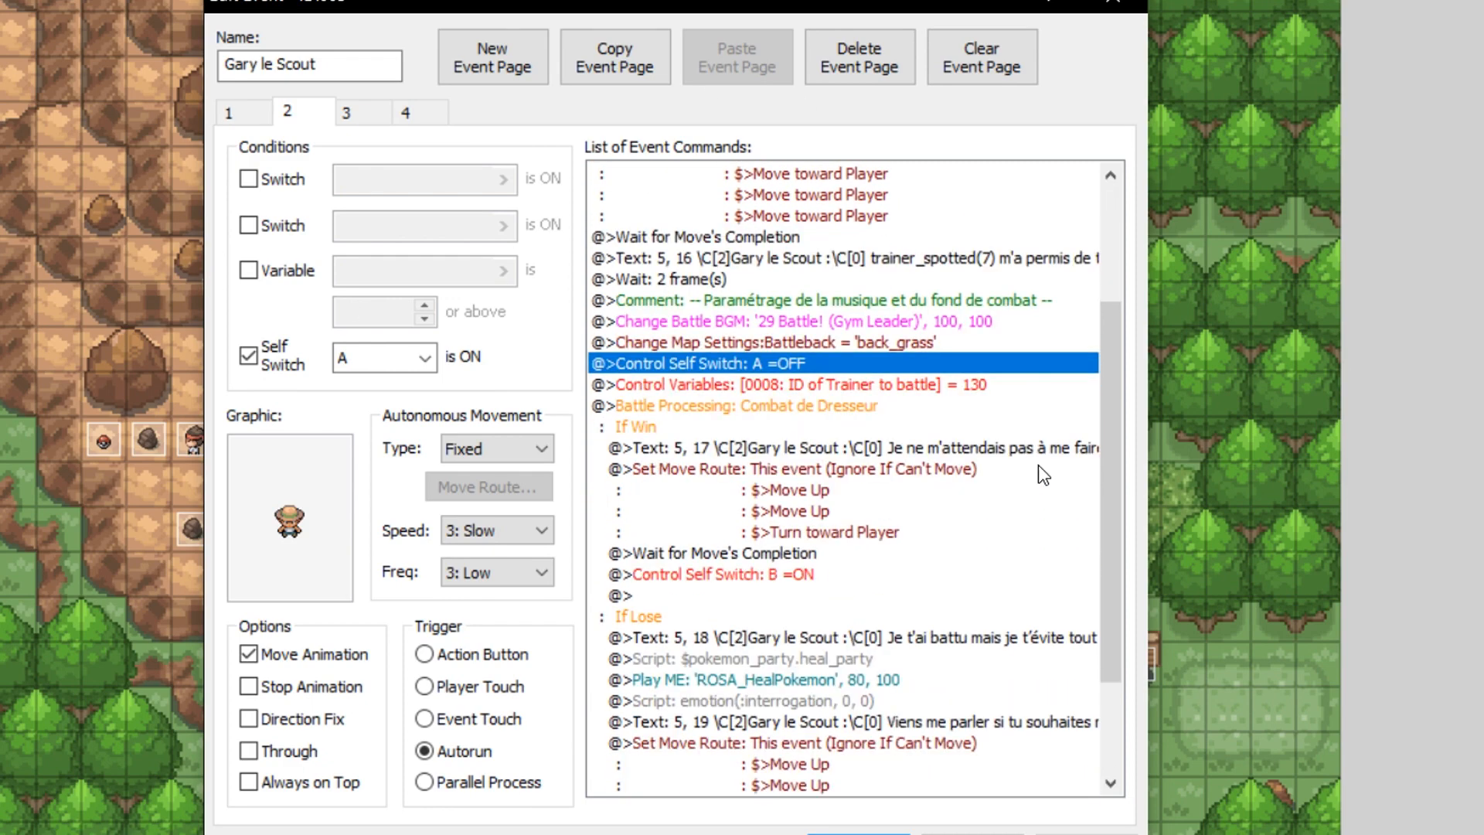
left_click(723, 259)
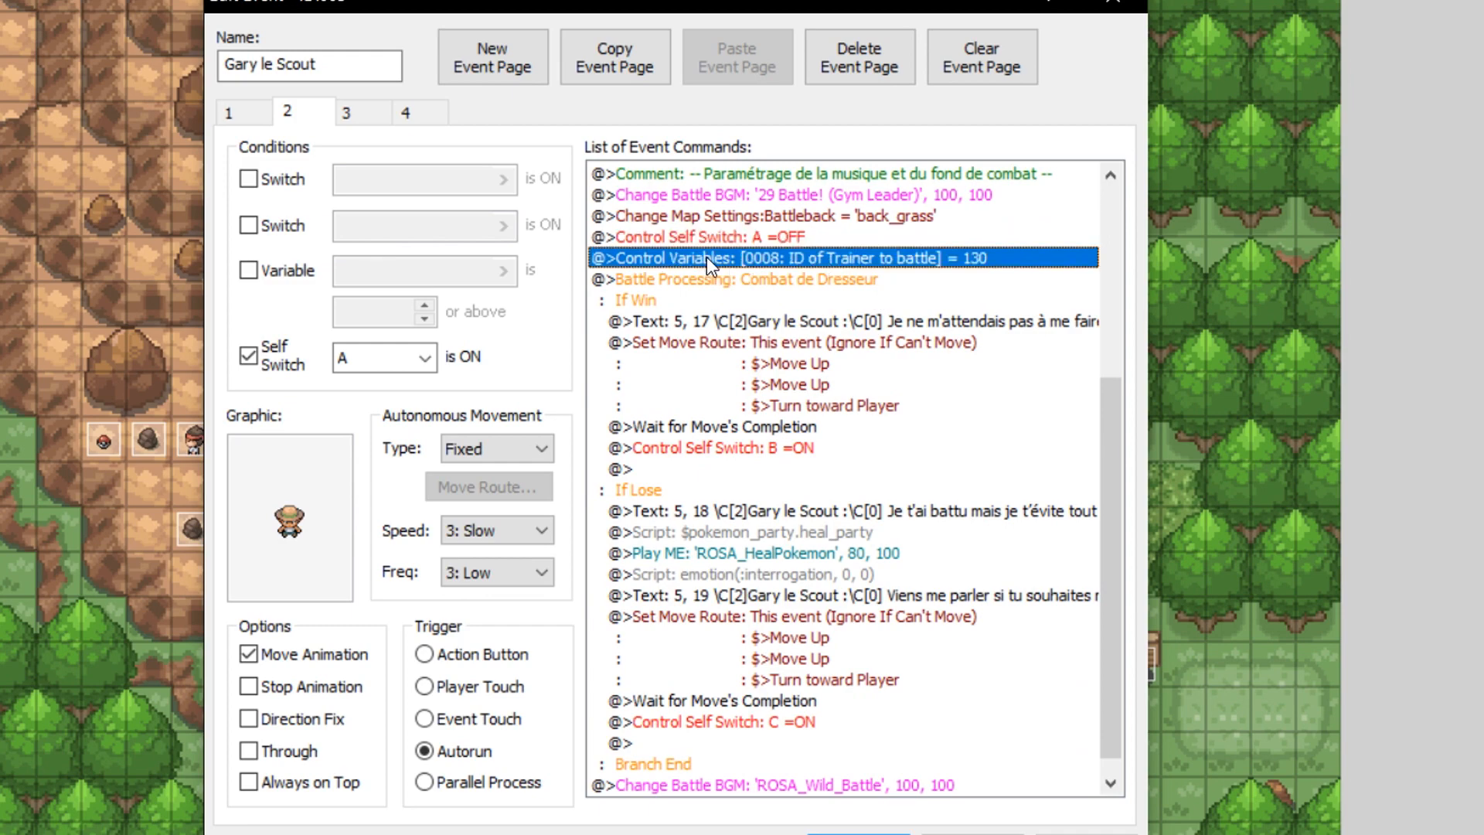
right_click(802, 253)
left_click(858, 303)
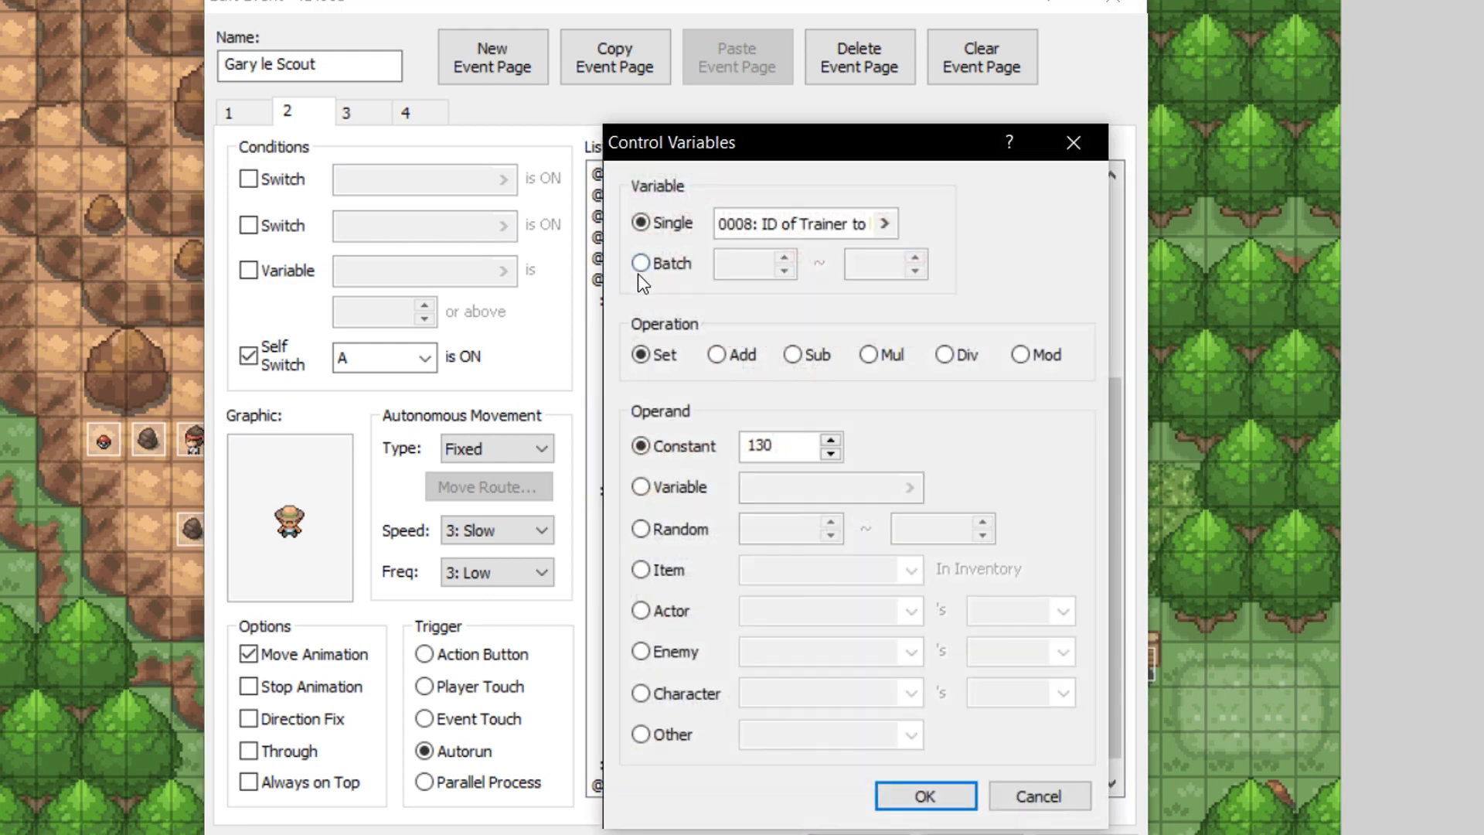
left_click(1073, 144)
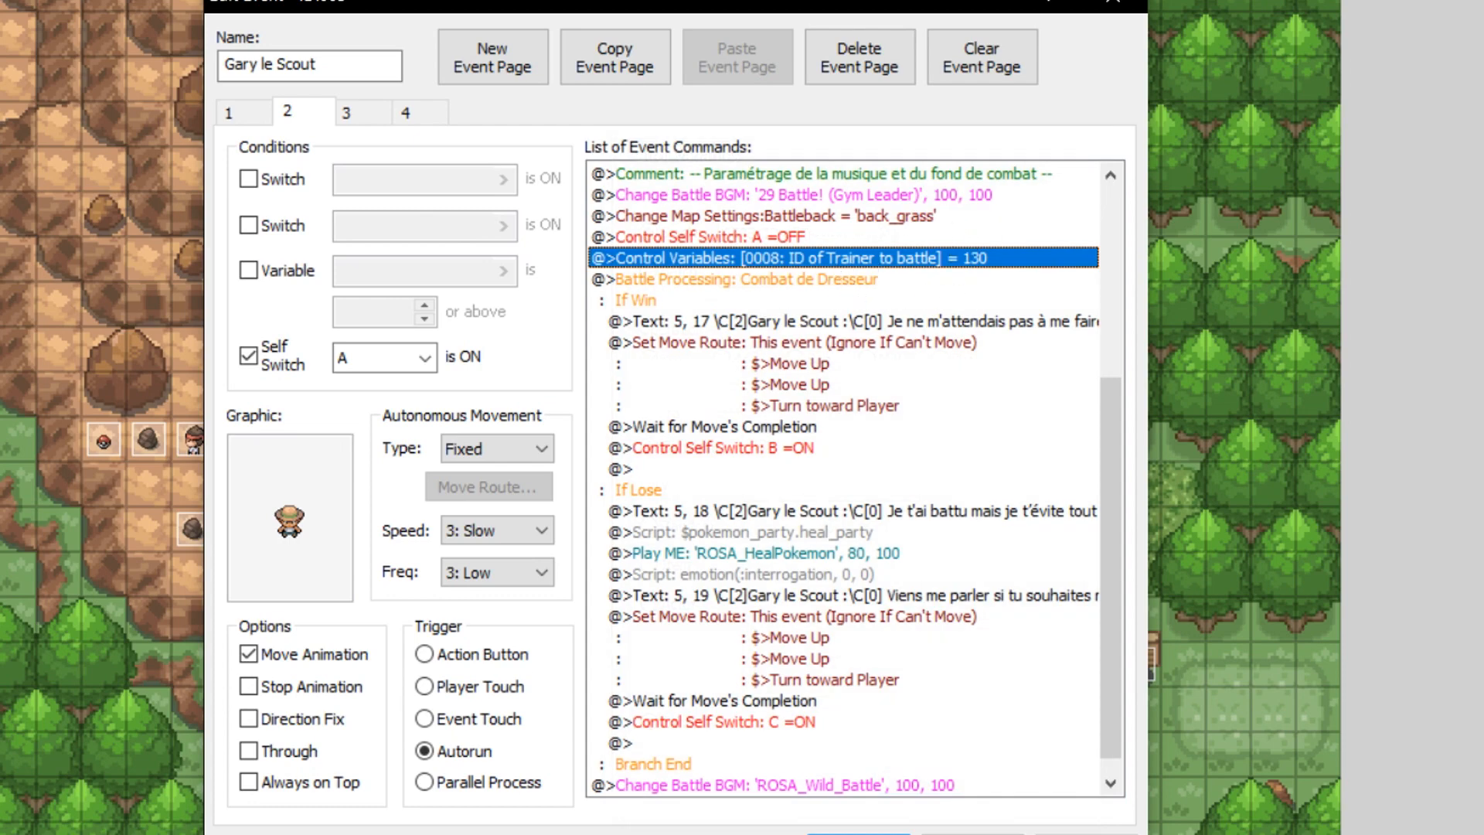
Switch to the PSDK Tutorial project folder, launch RubyHost from RubyHost_EN, and open its Trainers editor.
right_click(391, 834)
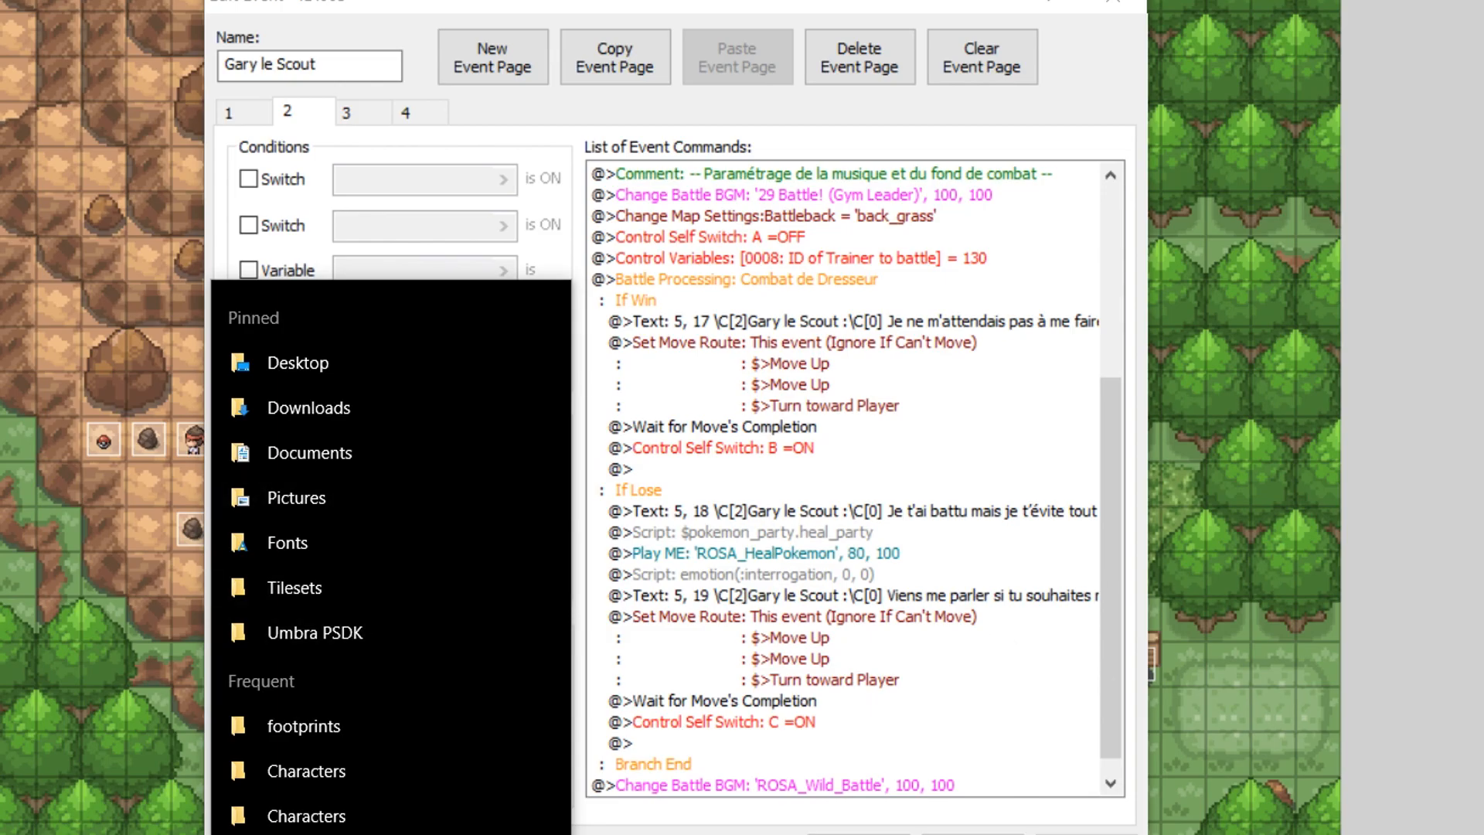
key("super+d")
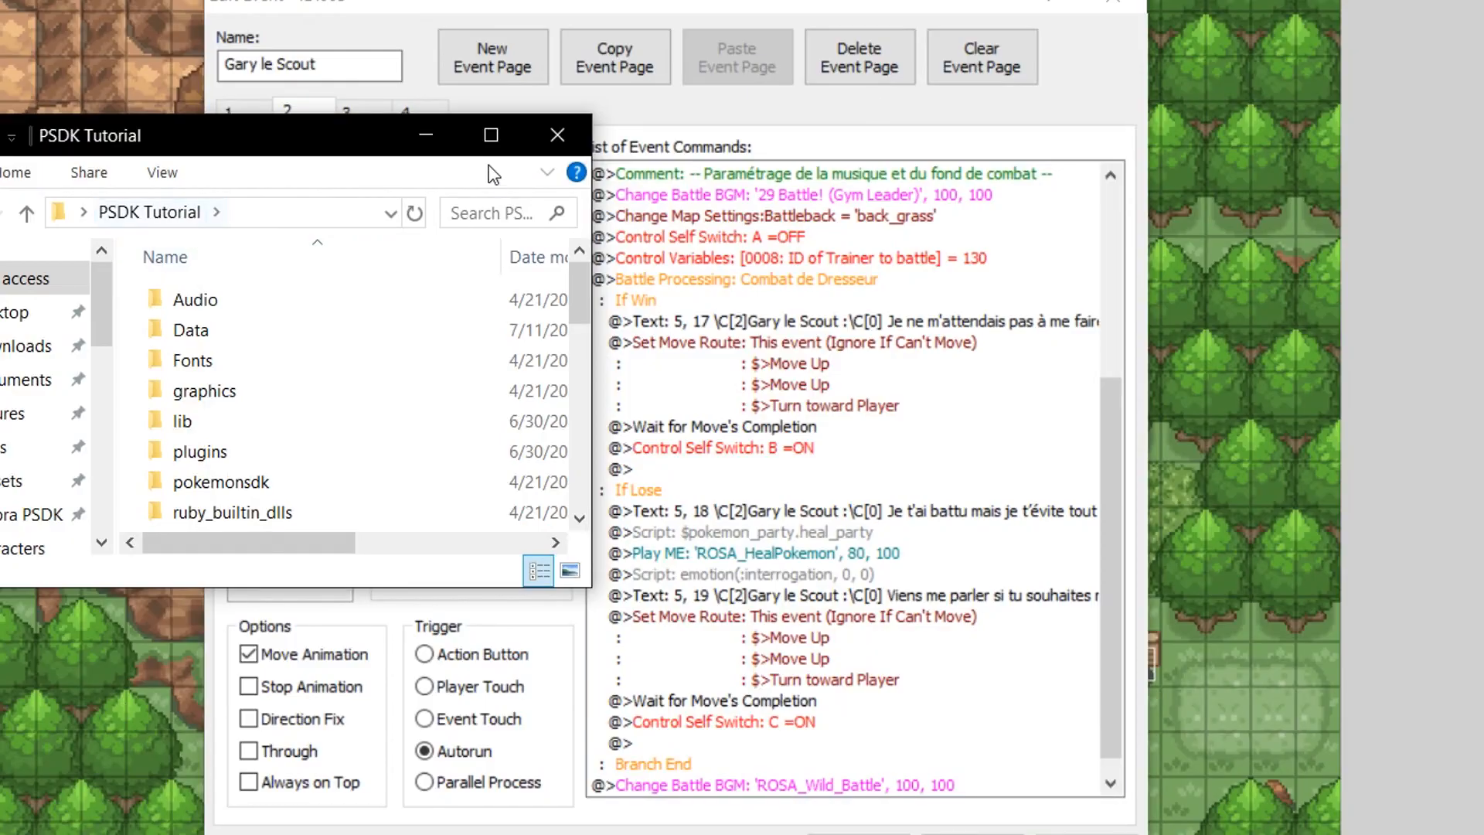
left_click(508, 136)
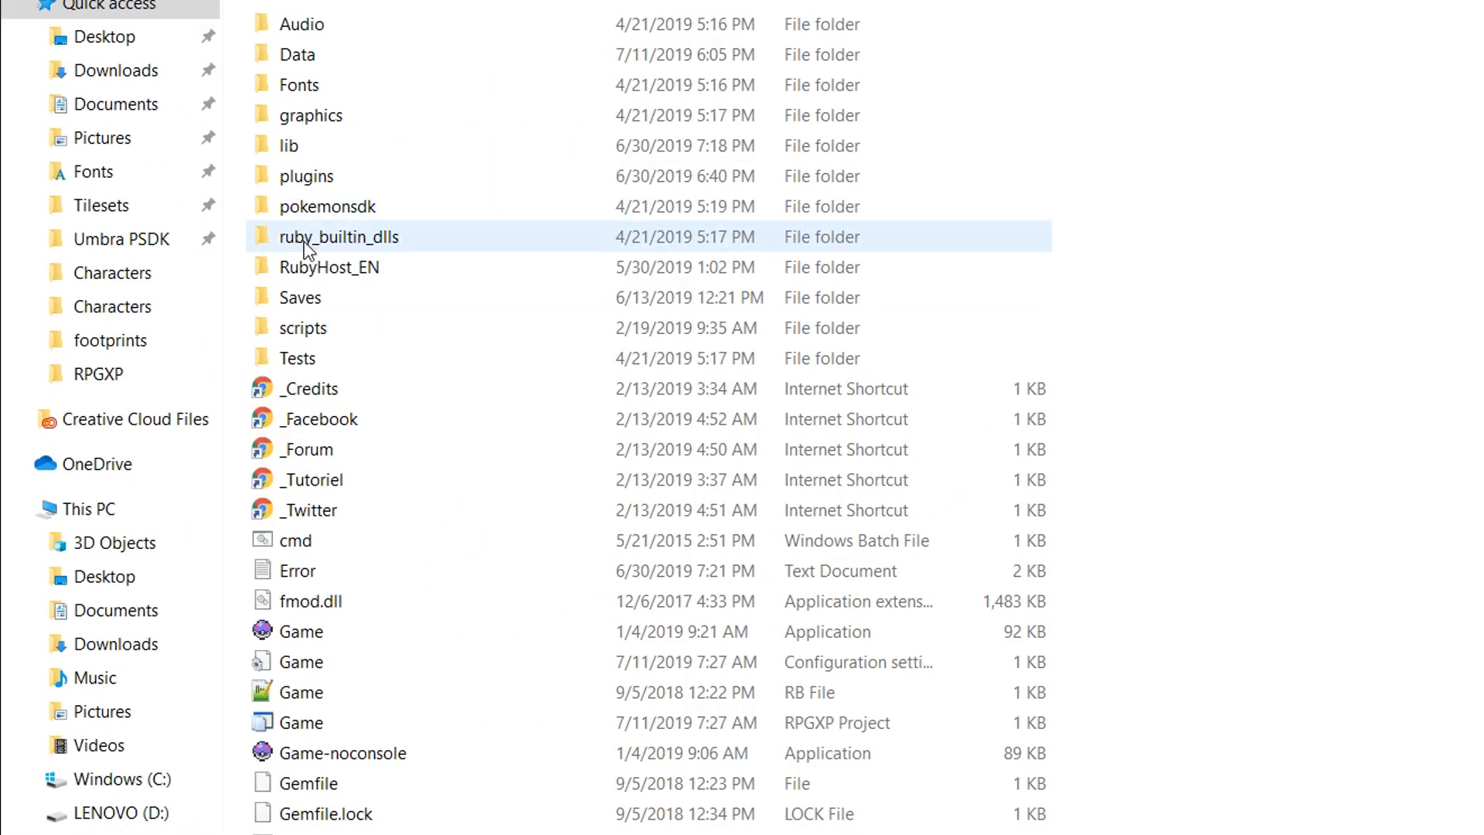
double_click(340, 268)
left_click(296, 152)
double_click(294, 147)
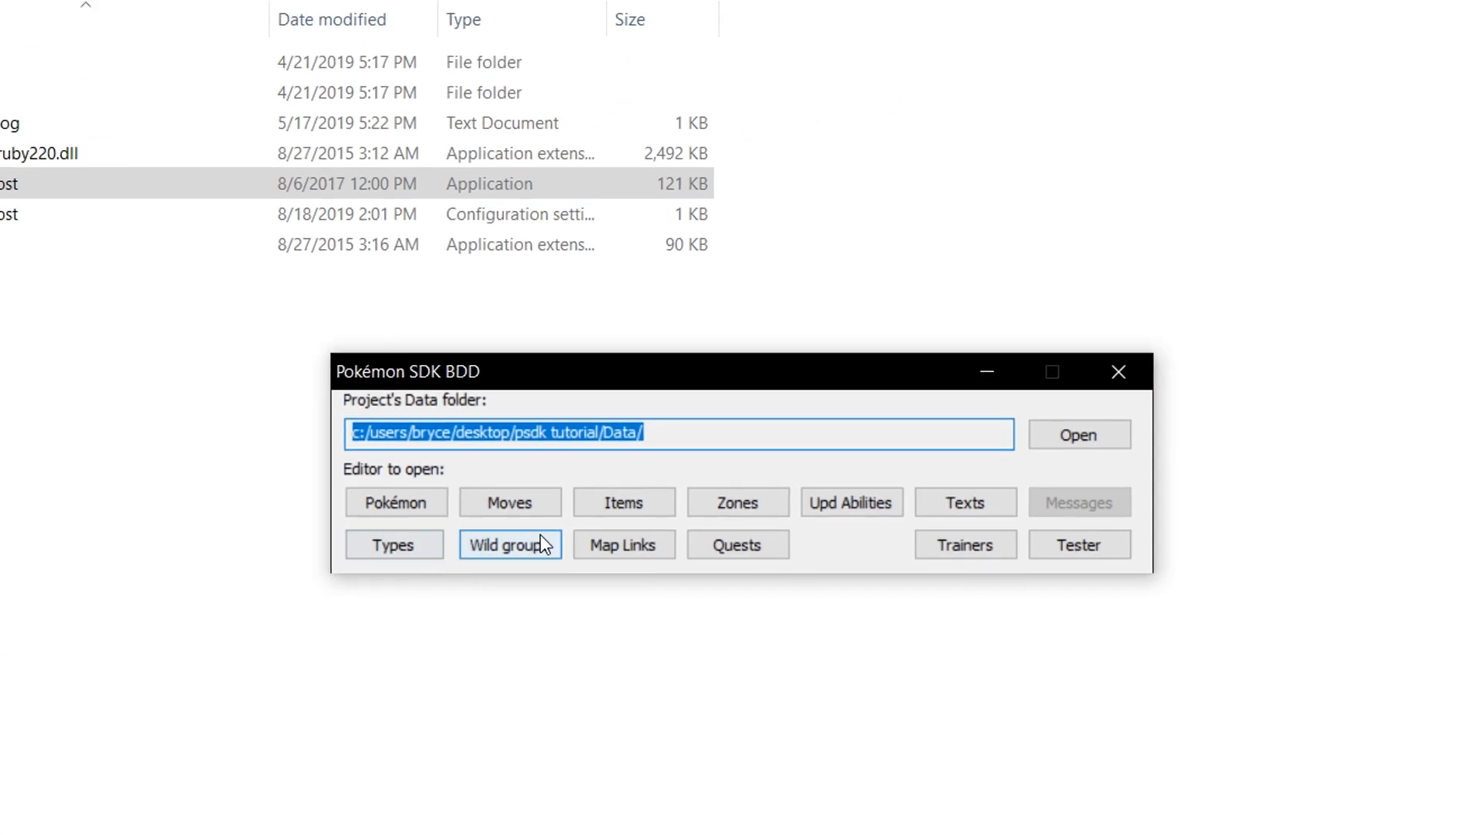
left_click(955, 544)
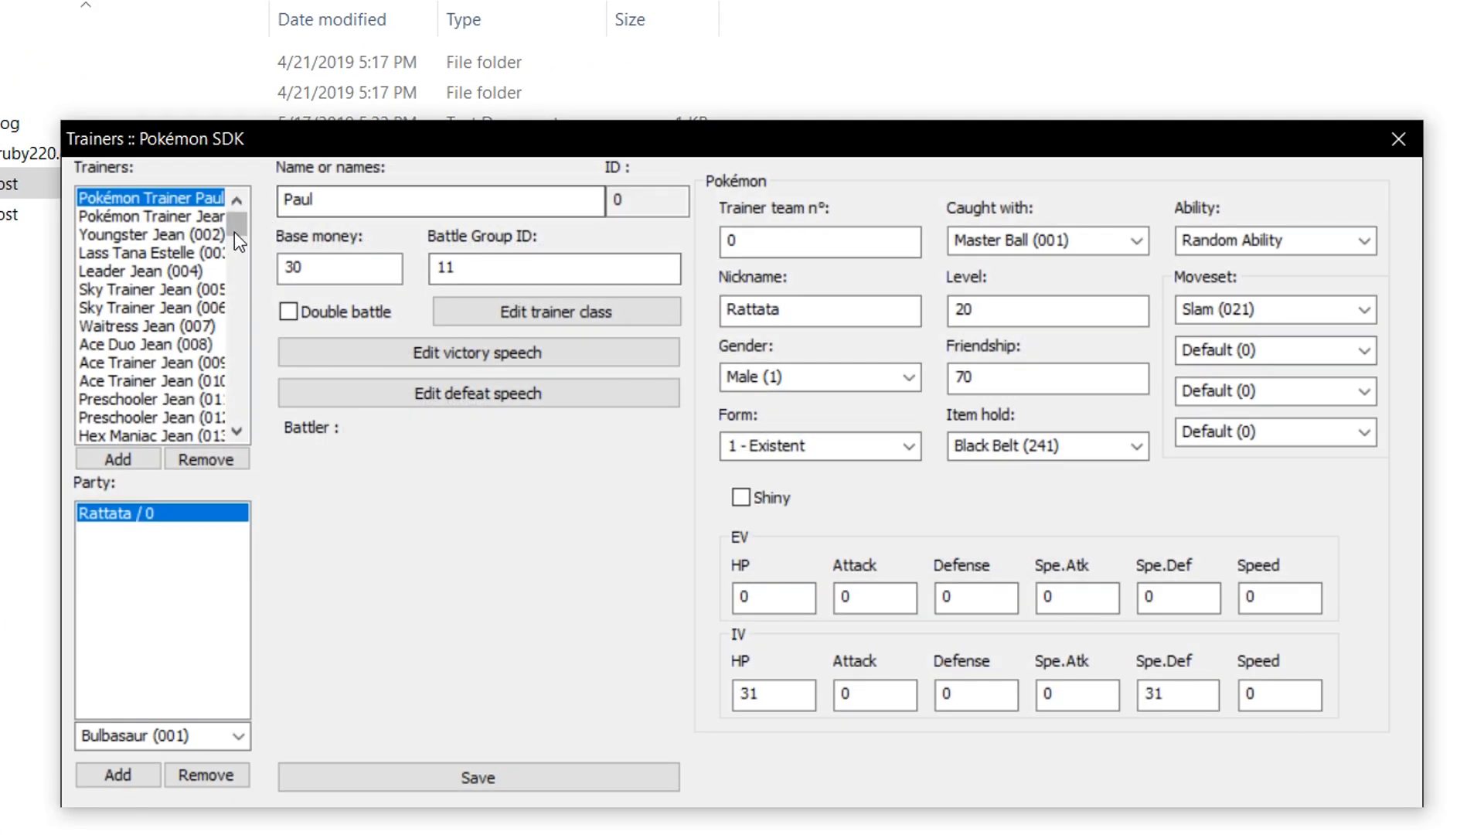
Select Bug Catcher Gary (130) and go through the party of Butterfree, Heracross, Kricketune and Swadloon.
left_click_drag(234, 232, 229, 312)
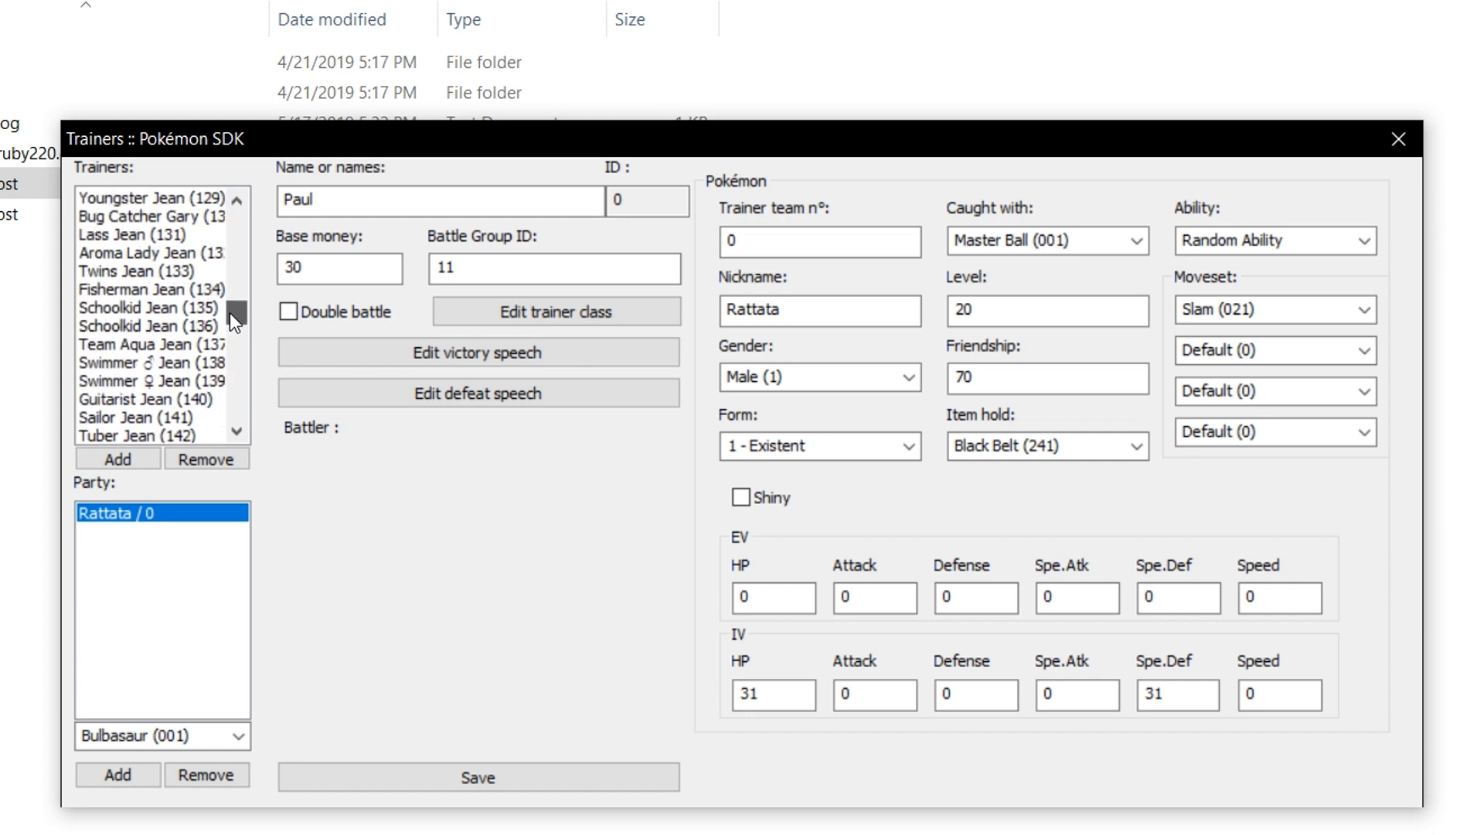
left_click(141, 218)
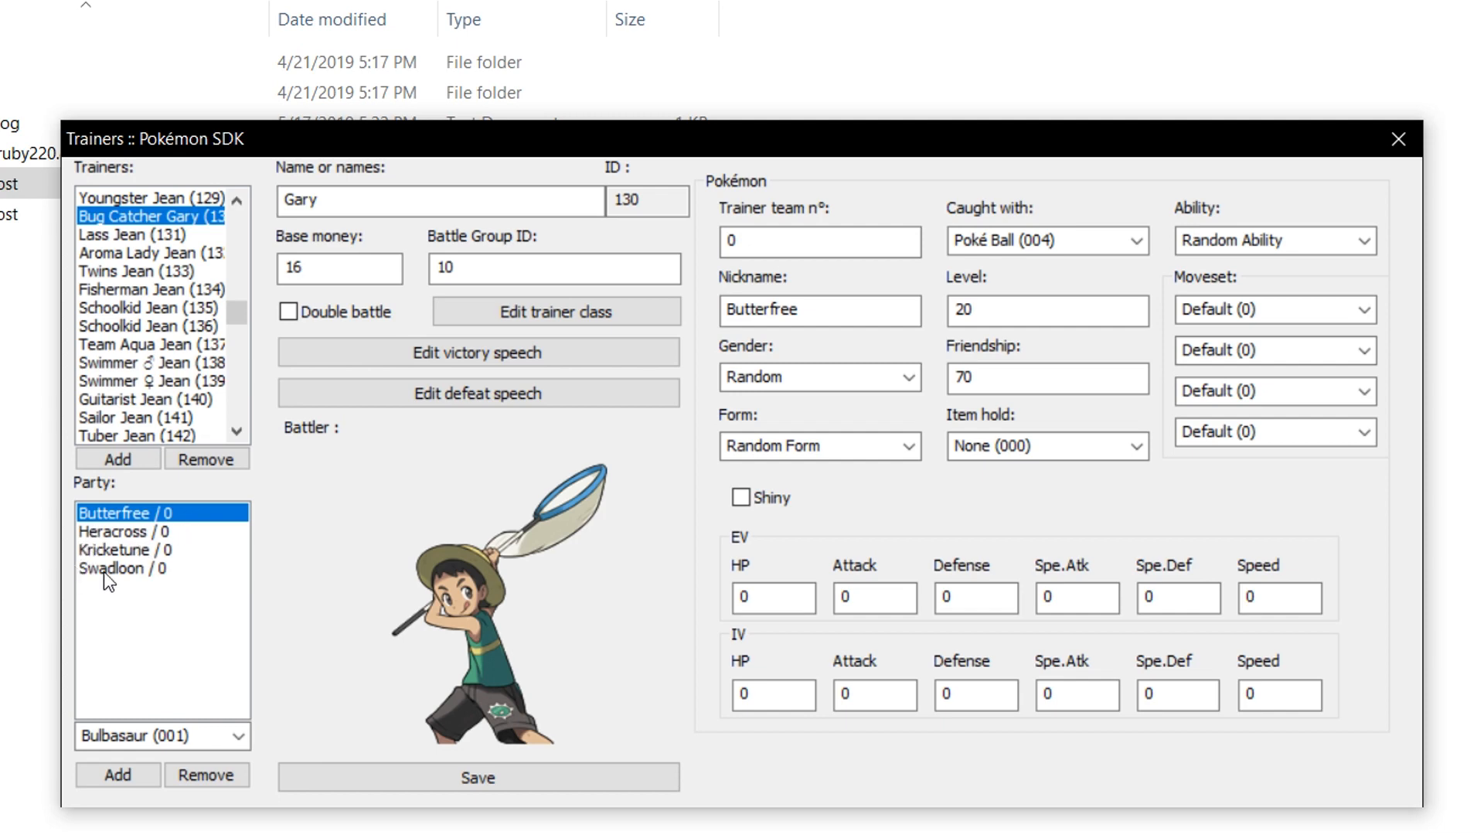
left_click(164, 565)
left_click(155, 516)
key("Down")
key("Down")
key("Down")
key("Up")
key("Up")
key("Up")
key("Down")
key("Down")
key("Down")
key("Up")
key("Up")
key("Up")
Highlight Butterfree's trainer team number and view the entries for Heracross and Swadloon.
left_click_drag(833, 236, 716, 229)
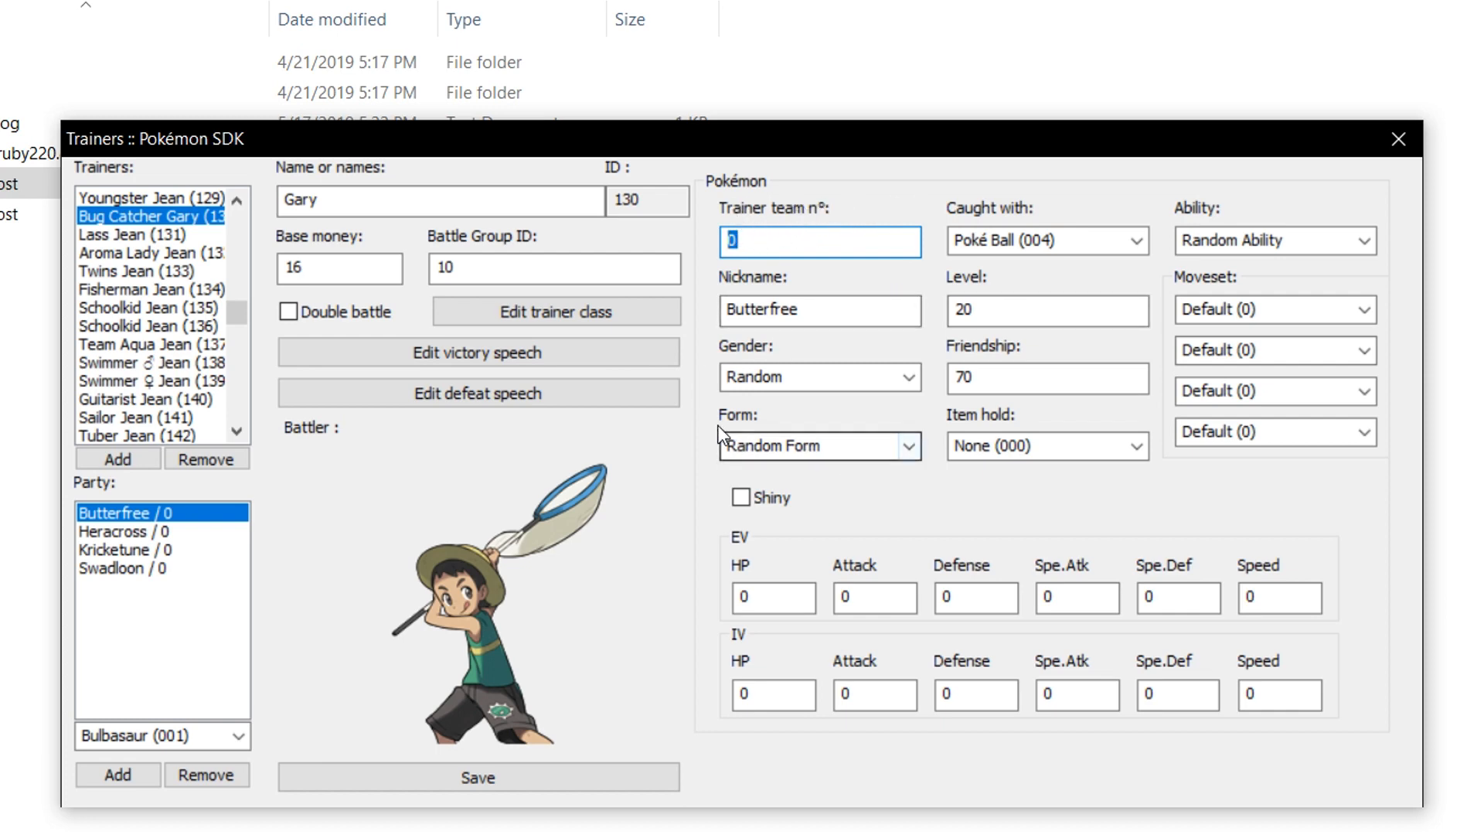
left_click(121, 530)
left_click(123, 571)
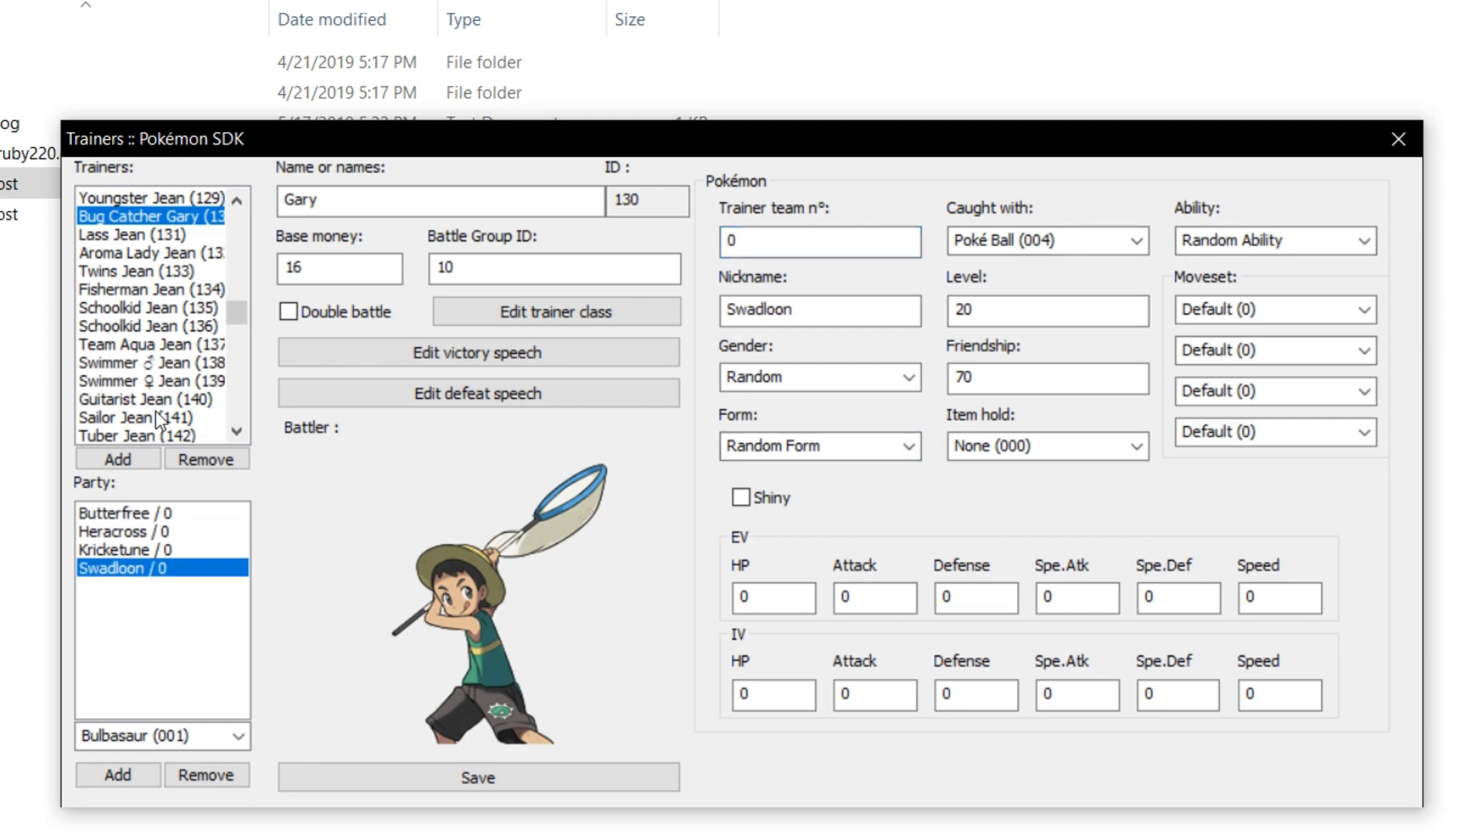
Browse further down the trainer list and view the Pokémon Breeder and Rich Boy (151) entries.
scroll(165, 303, "down", 3)
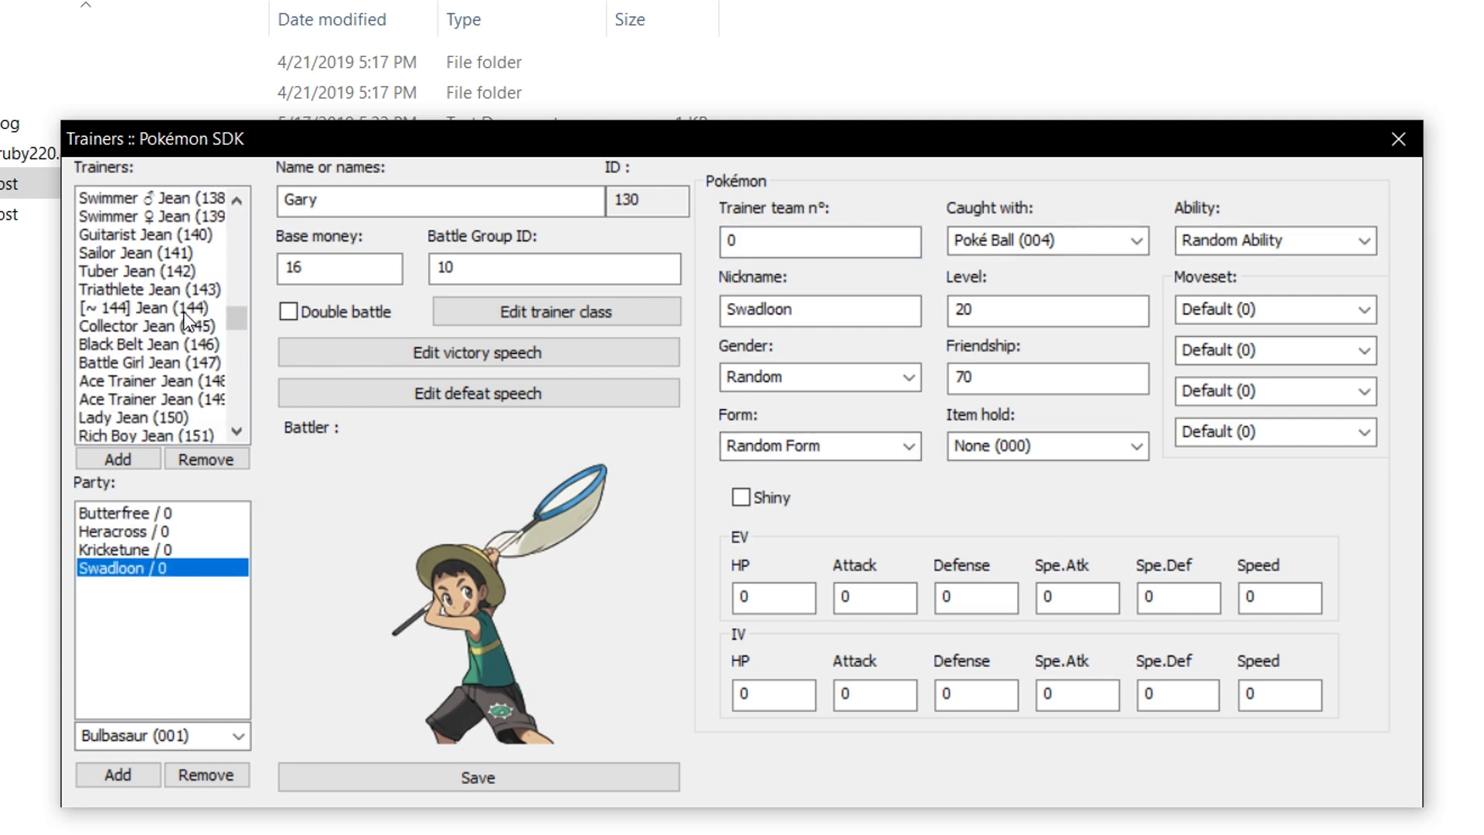
scroll(128, 358, "down", 2)
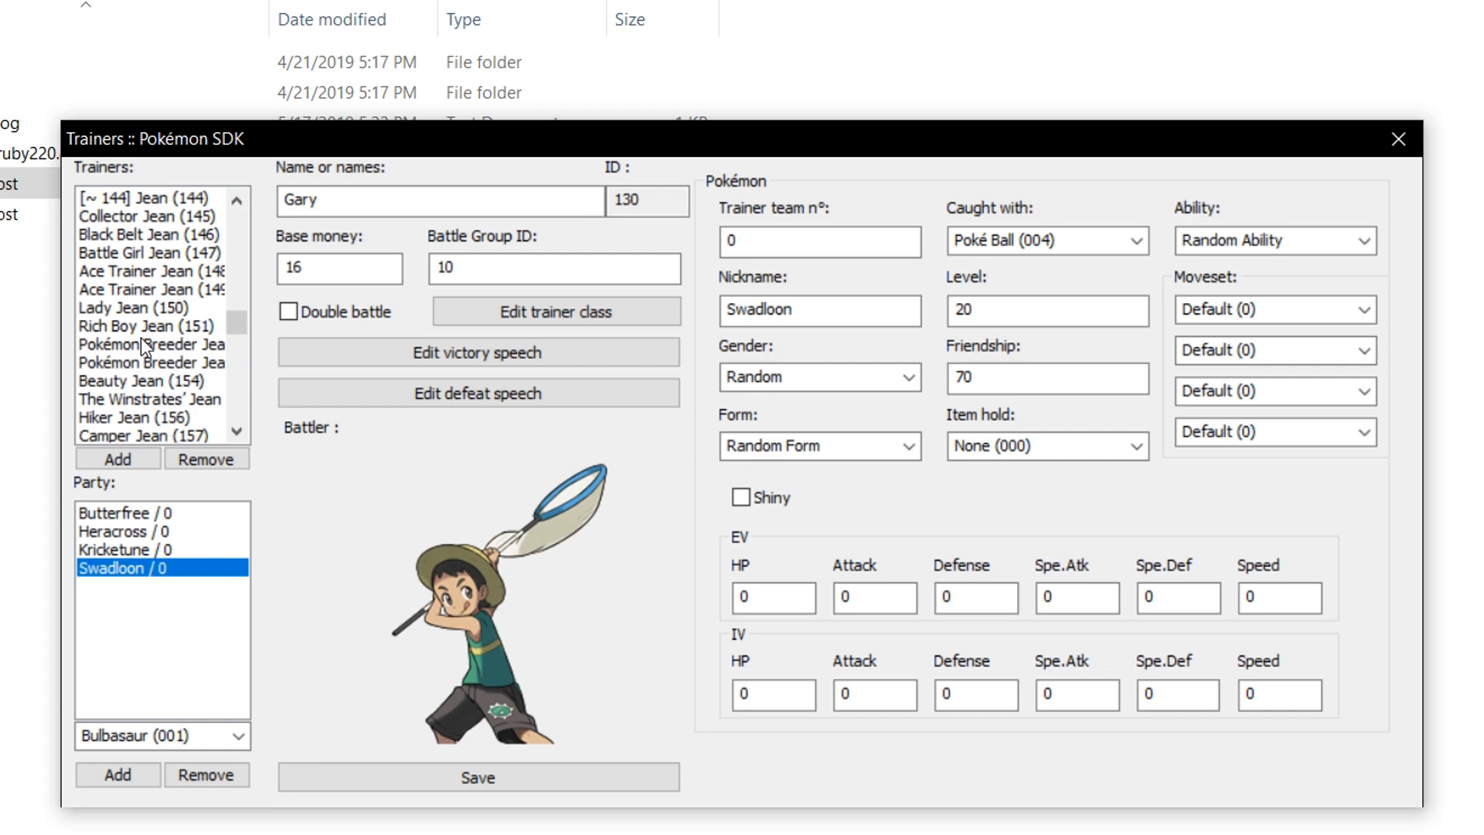
left_click(140, 342)
left_click(172, 328)
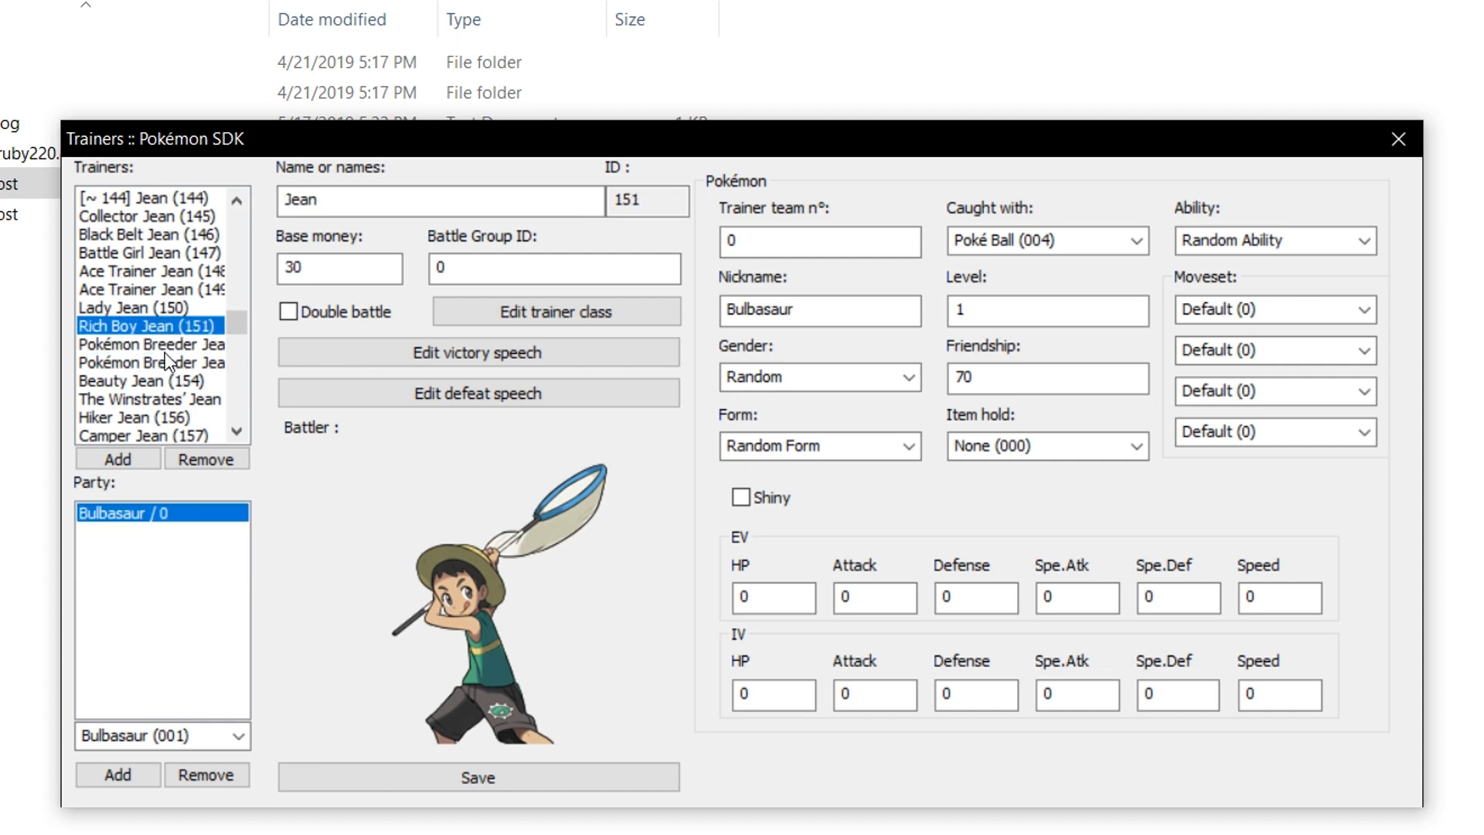
View the Pokémon Breeder (153) and Aroma Lady (132) trainer entries, then return to Bug Catcher Gary (130).
left_click(172, 363)
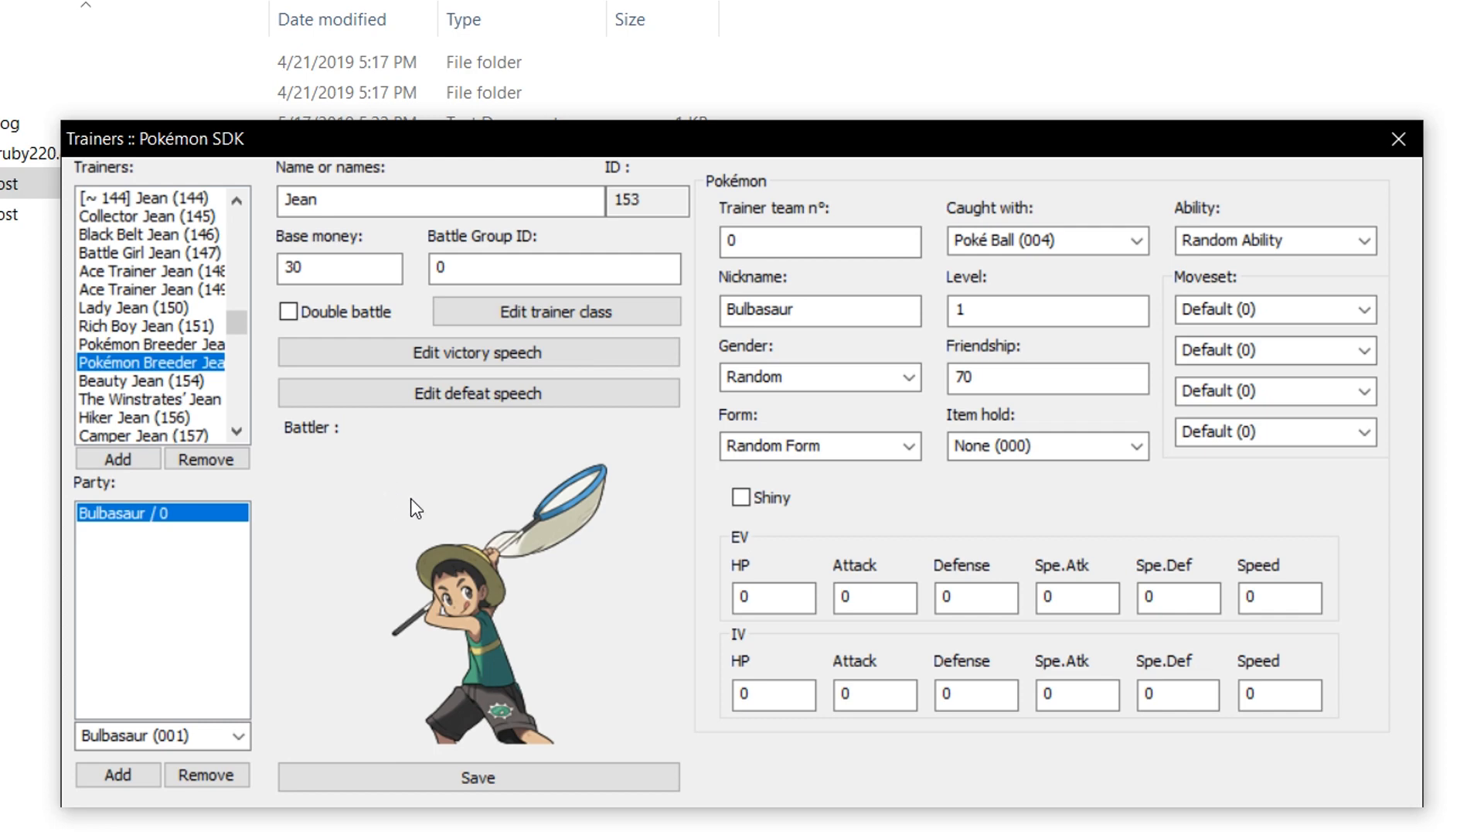
scroll(119, 239, "up", 5)
left_click(118, 257)
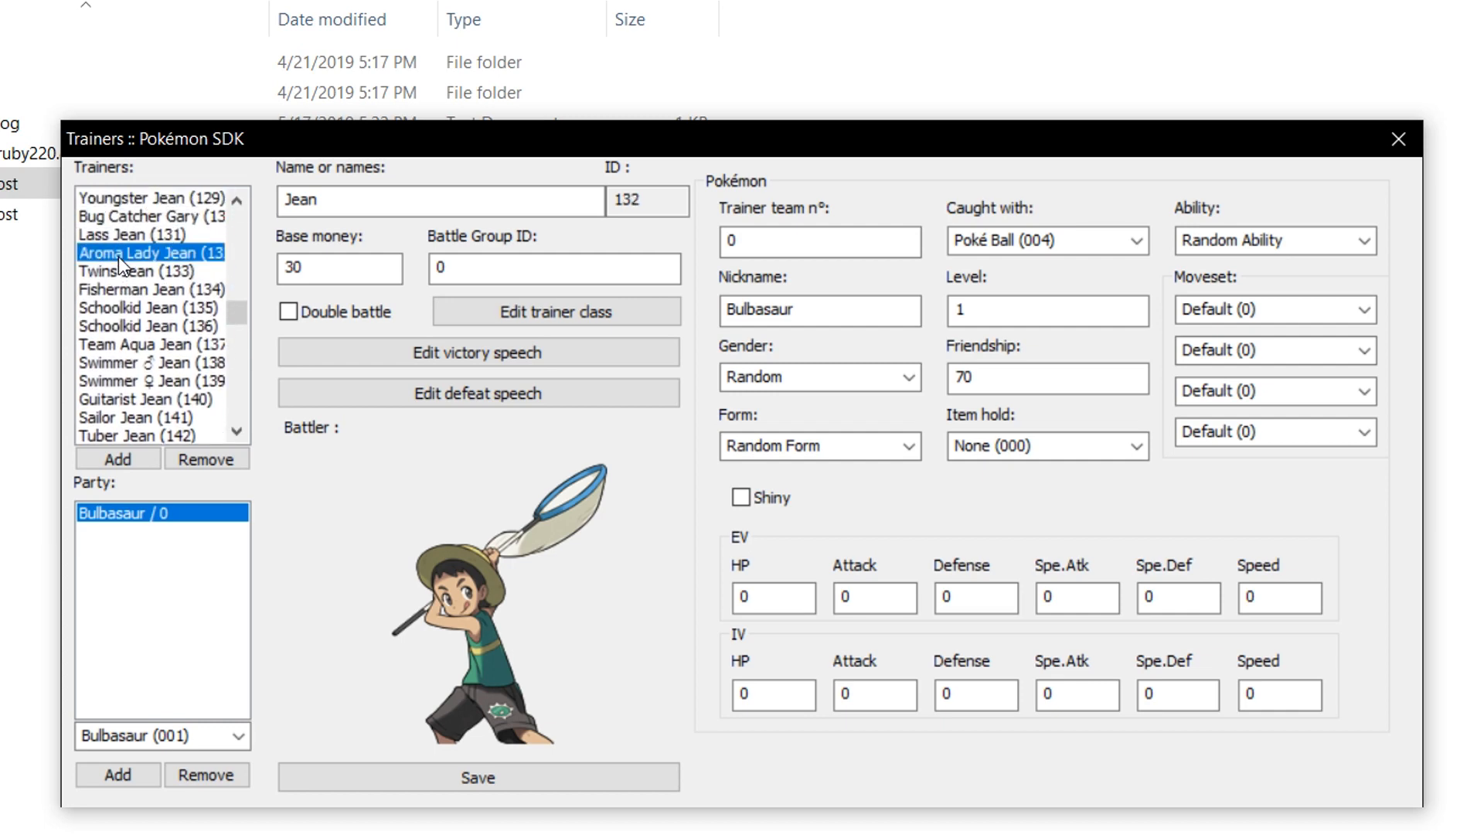
scroll(119, 240, "up", 1)
left_click(161, 272)
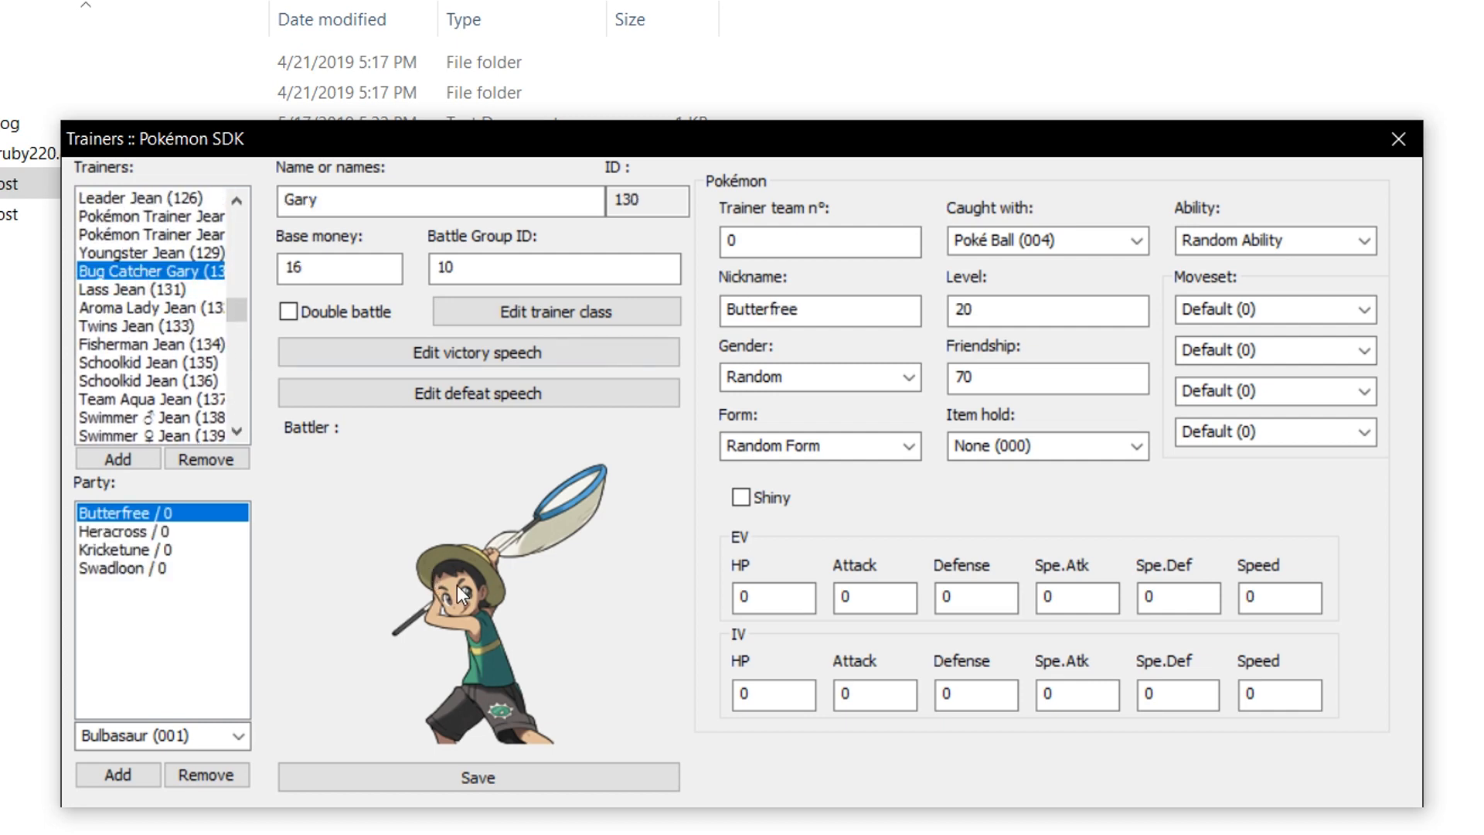
View the Guitarist (140) and Youngster (129) trainer entries, then reselect Bug Catcher Gary (130).
scroll(142, 234, "down", 4)
left_click(143, 233)
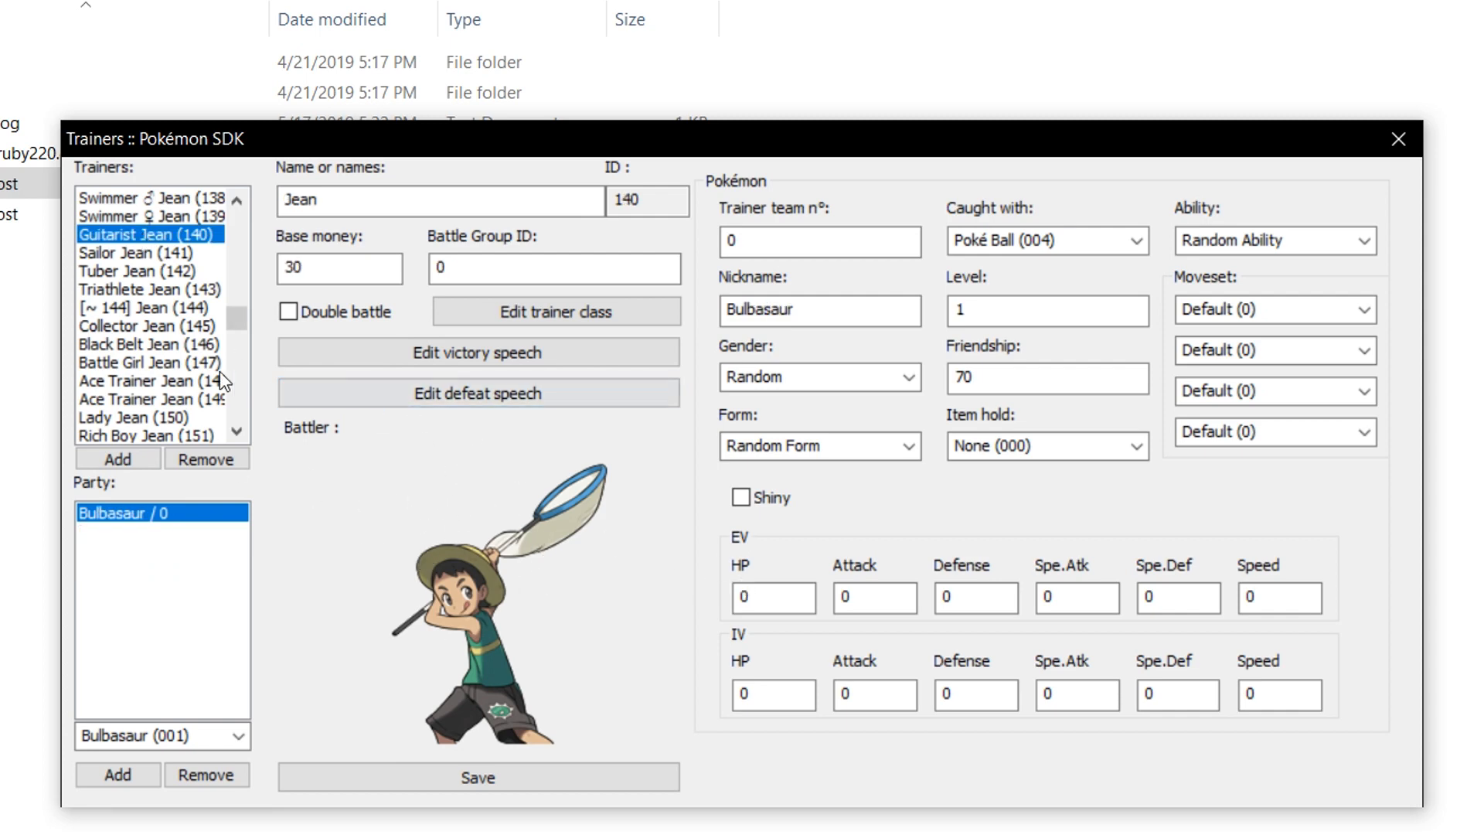
scroll(201, 294, "up", 4)
left_click(147, 253)
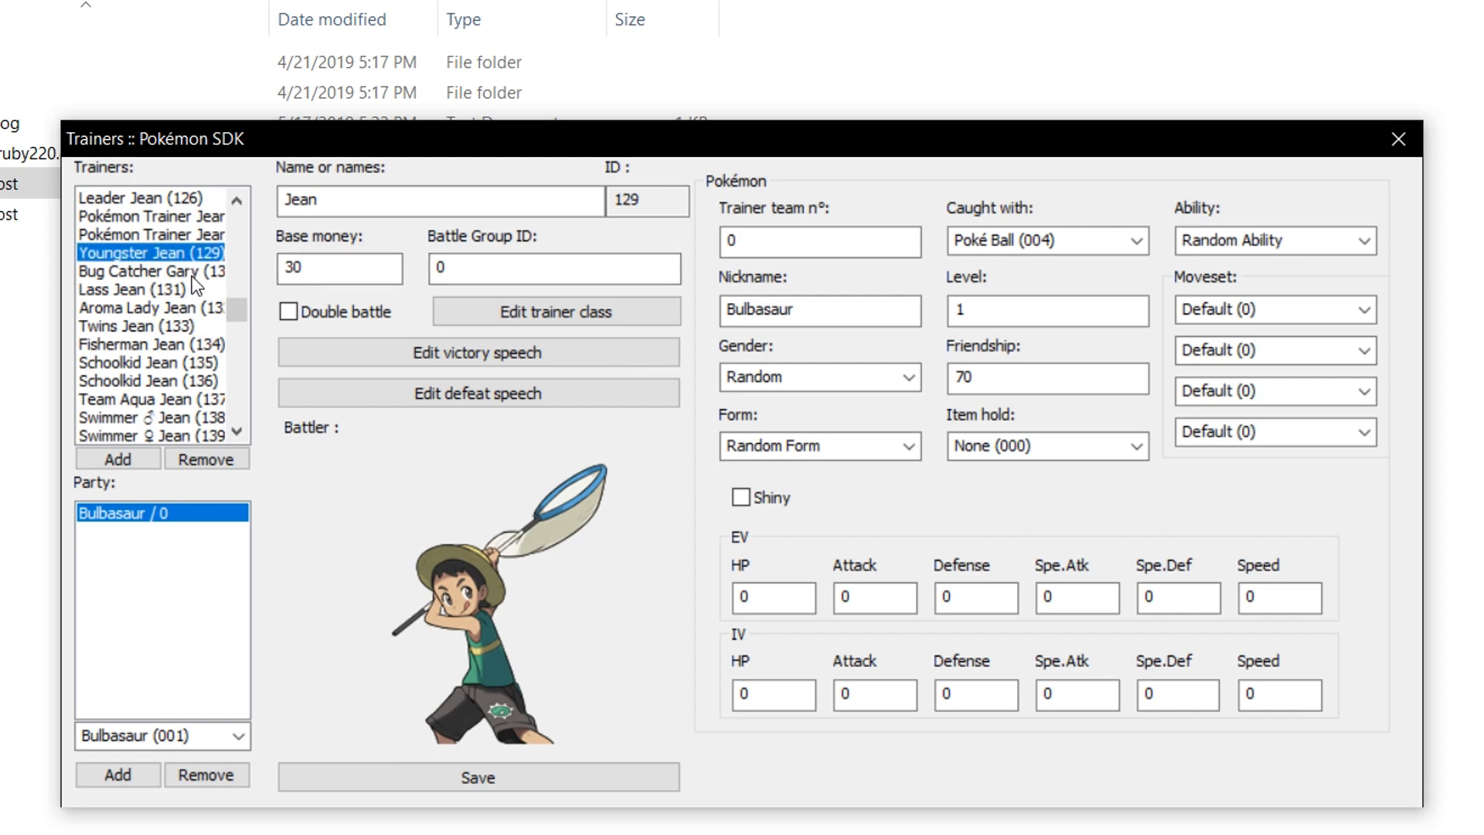
left_click(198, 283)
left_click(198, 275)
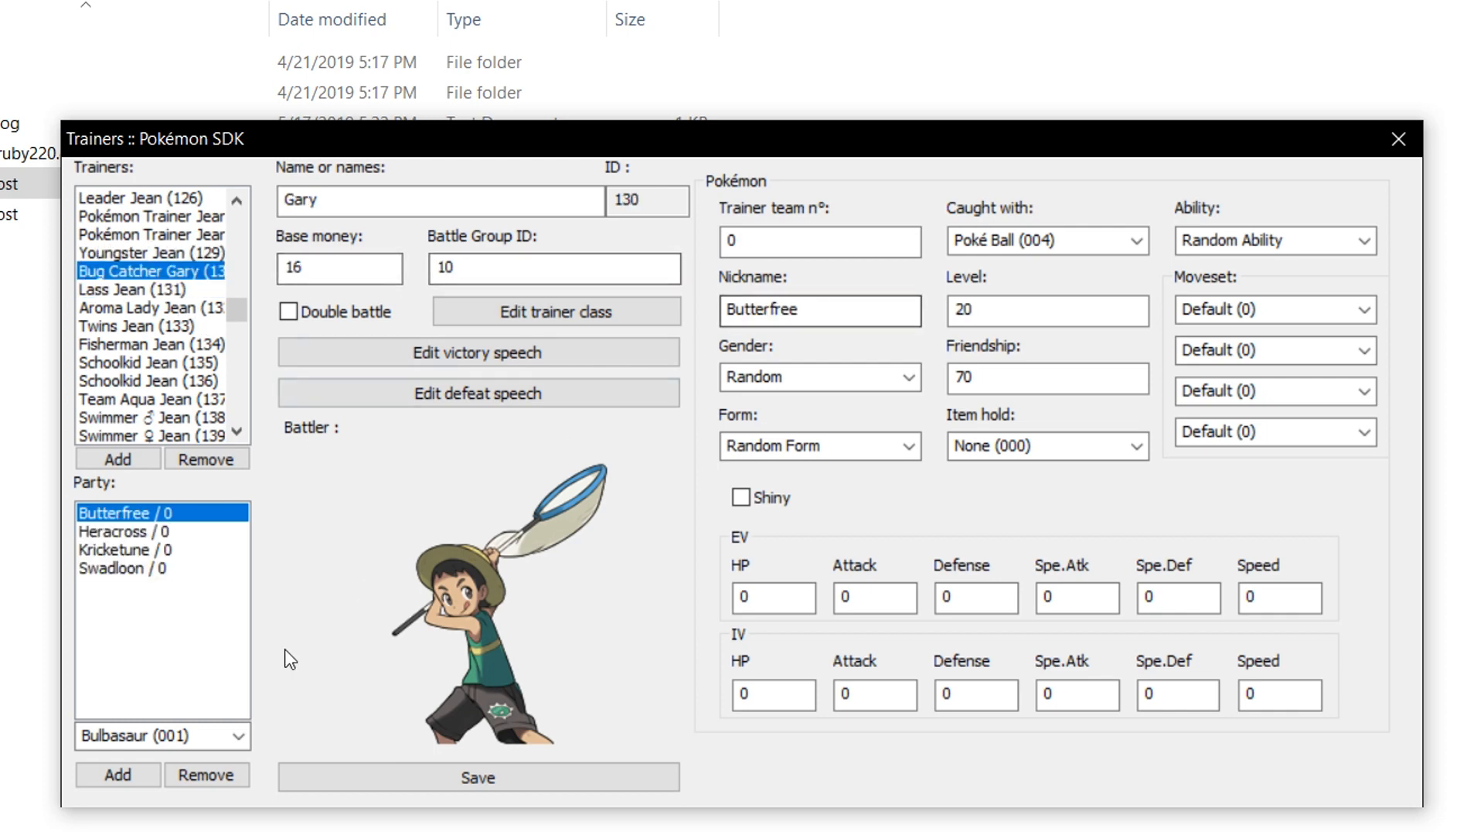
Add Sandslash (028) to Bug Catcher Gary's party and select its new entry.
left_click(202, 735)
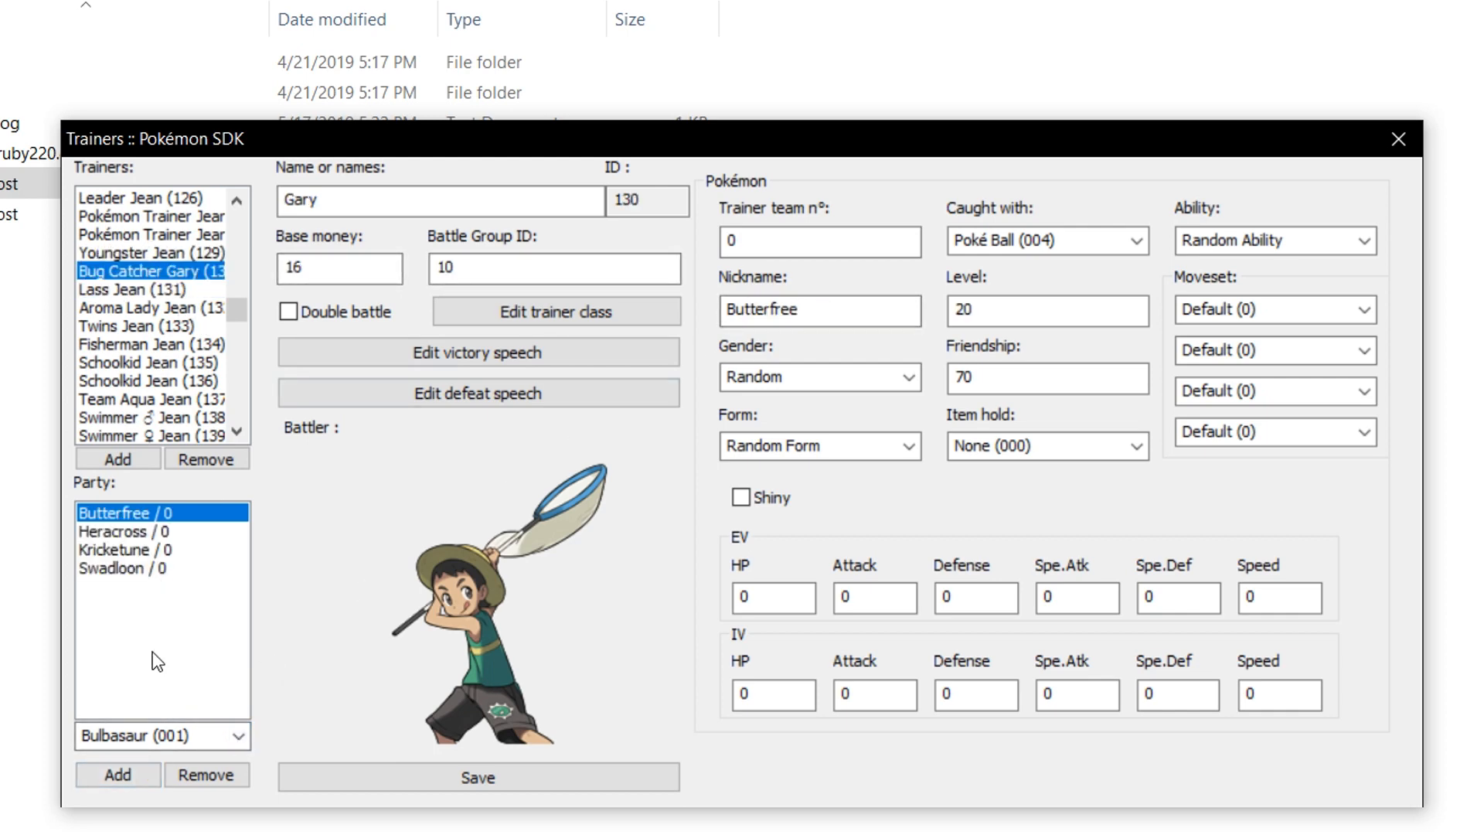
left_click(236, 733)
left_click(159, 675)
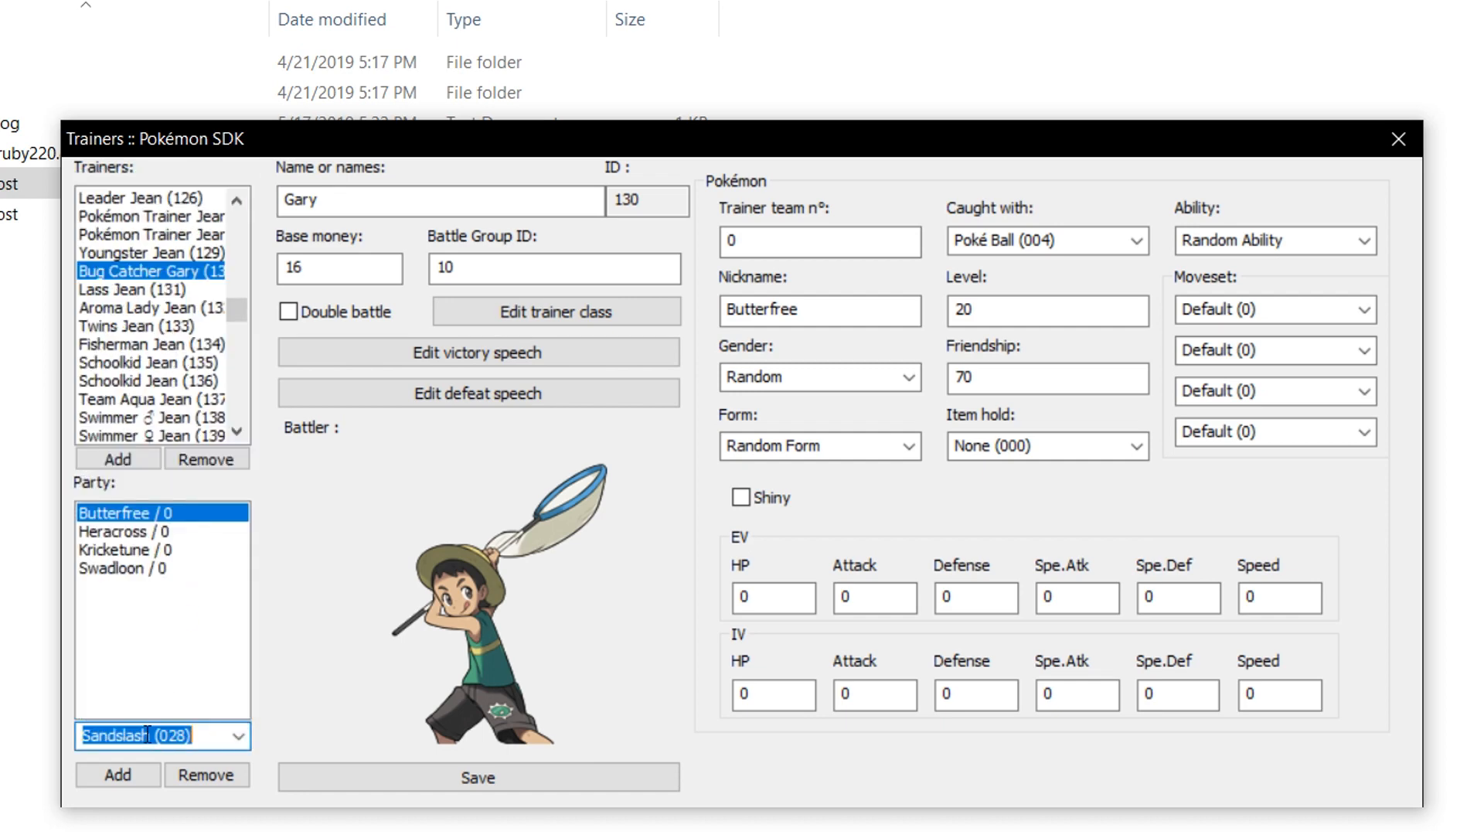
left_click(121, 774)
left_click(150, 569)
left_click(147, 586)
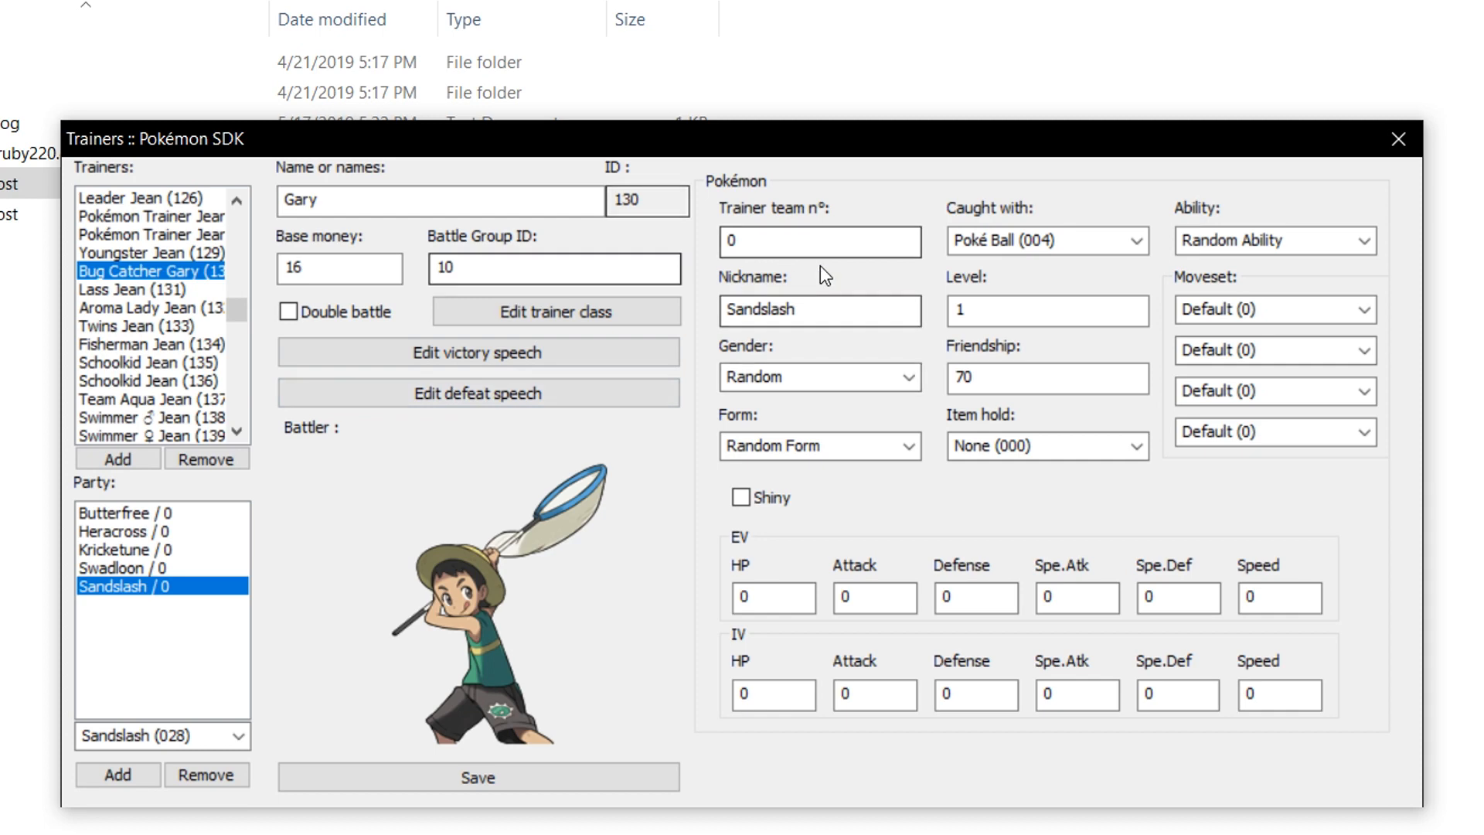
Set Sandslash's level to 20, save the trainer and reselect Sandslash in the party.
double_click(997, 317)
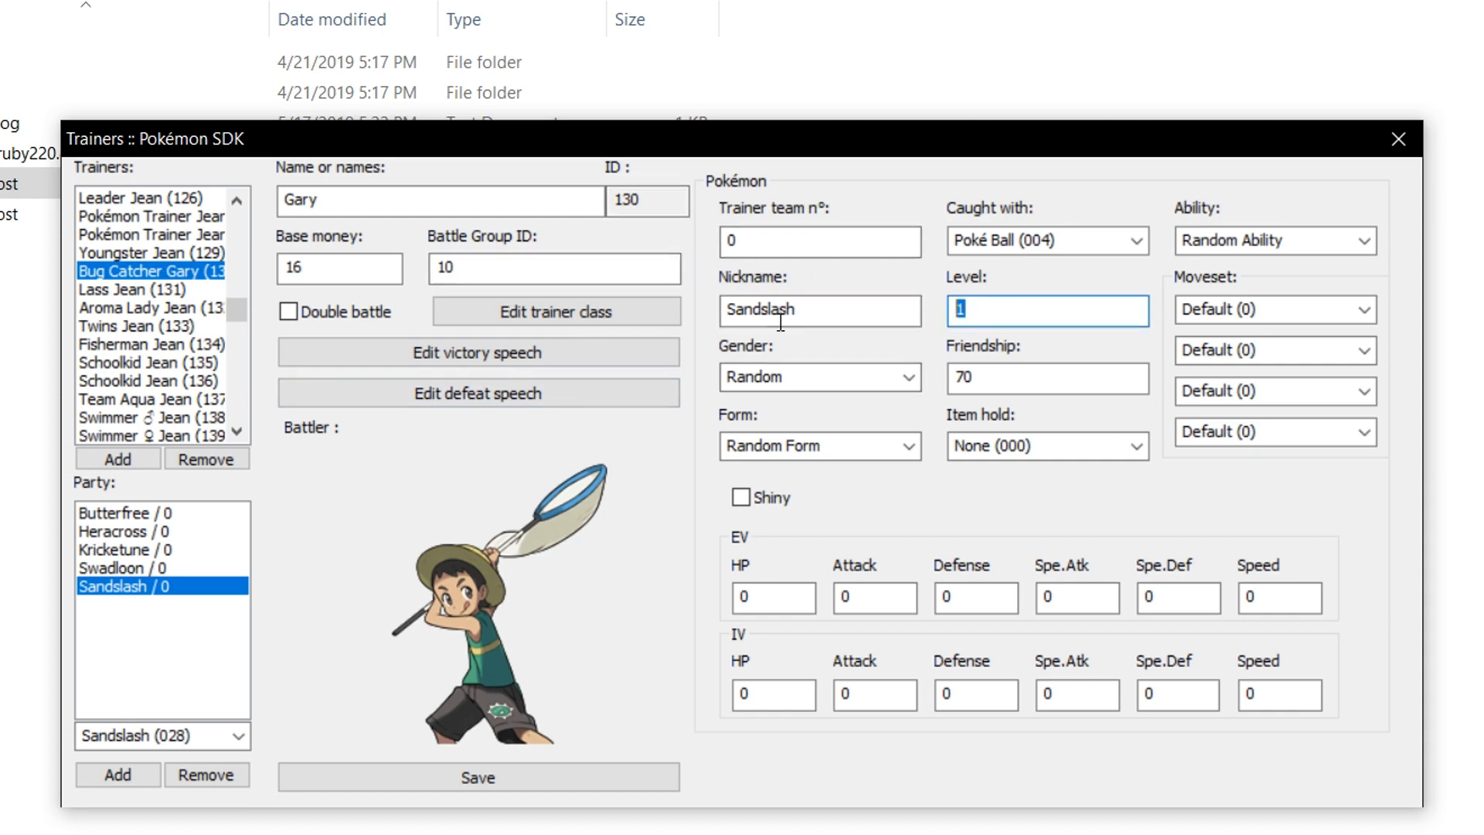
type("20")
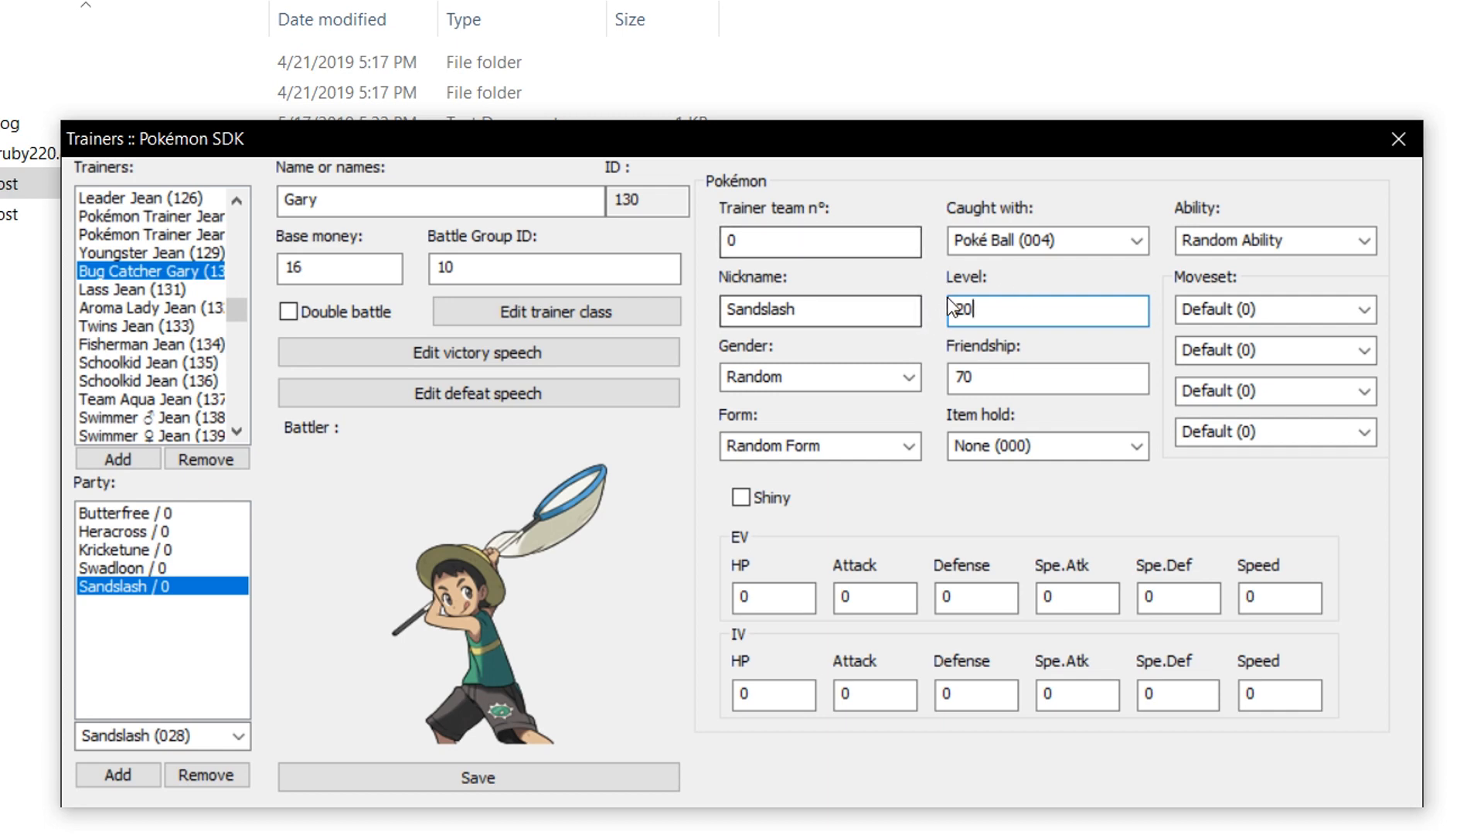
left_click(397, 780)
left_click(120, 568)
left_click(123, 584)
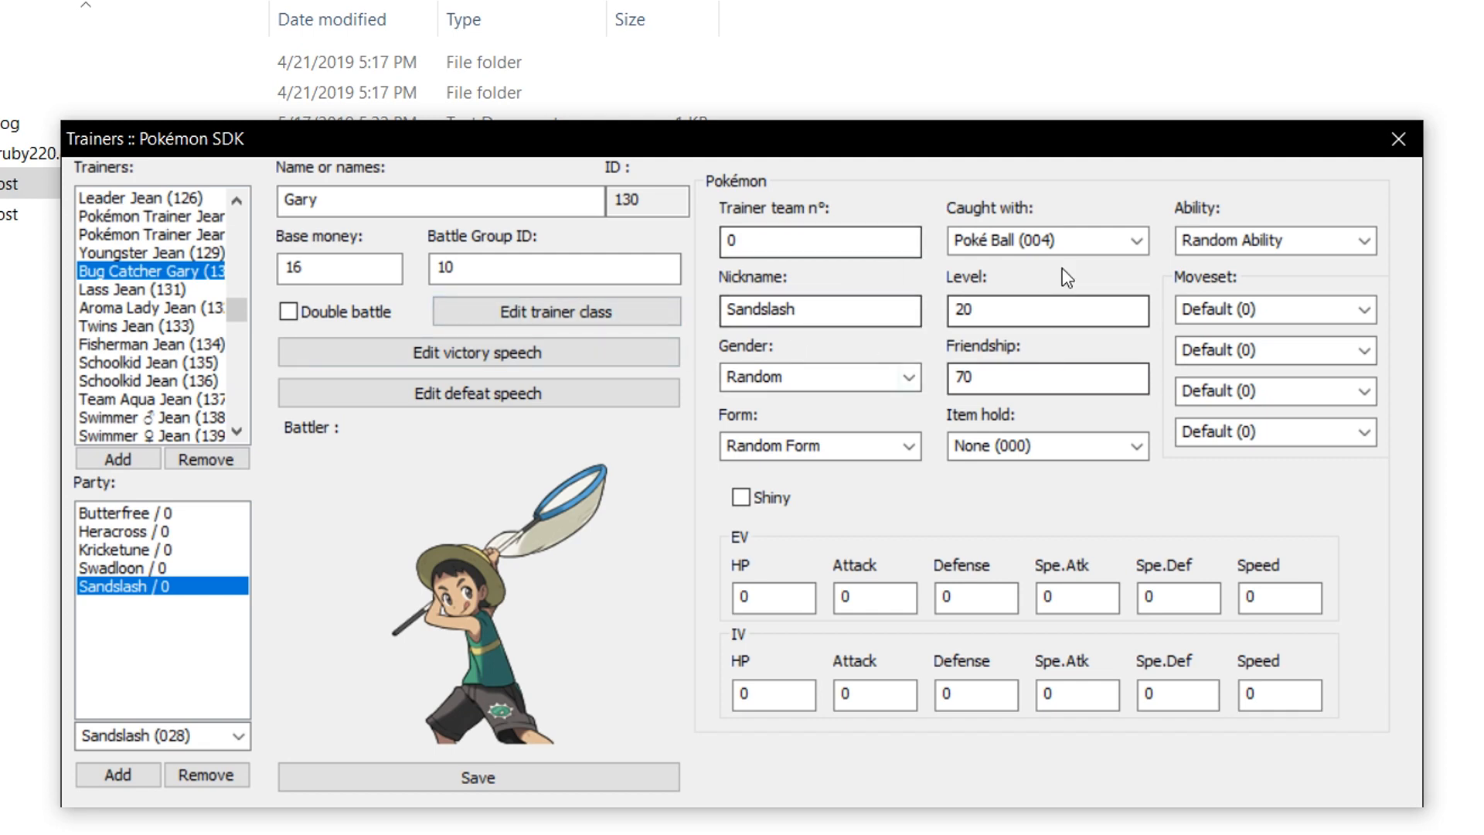
Highlight Sandslash's level and look through its capture ball and ability choices without changing them.
left_click_drag(996, 313, 964, 315)
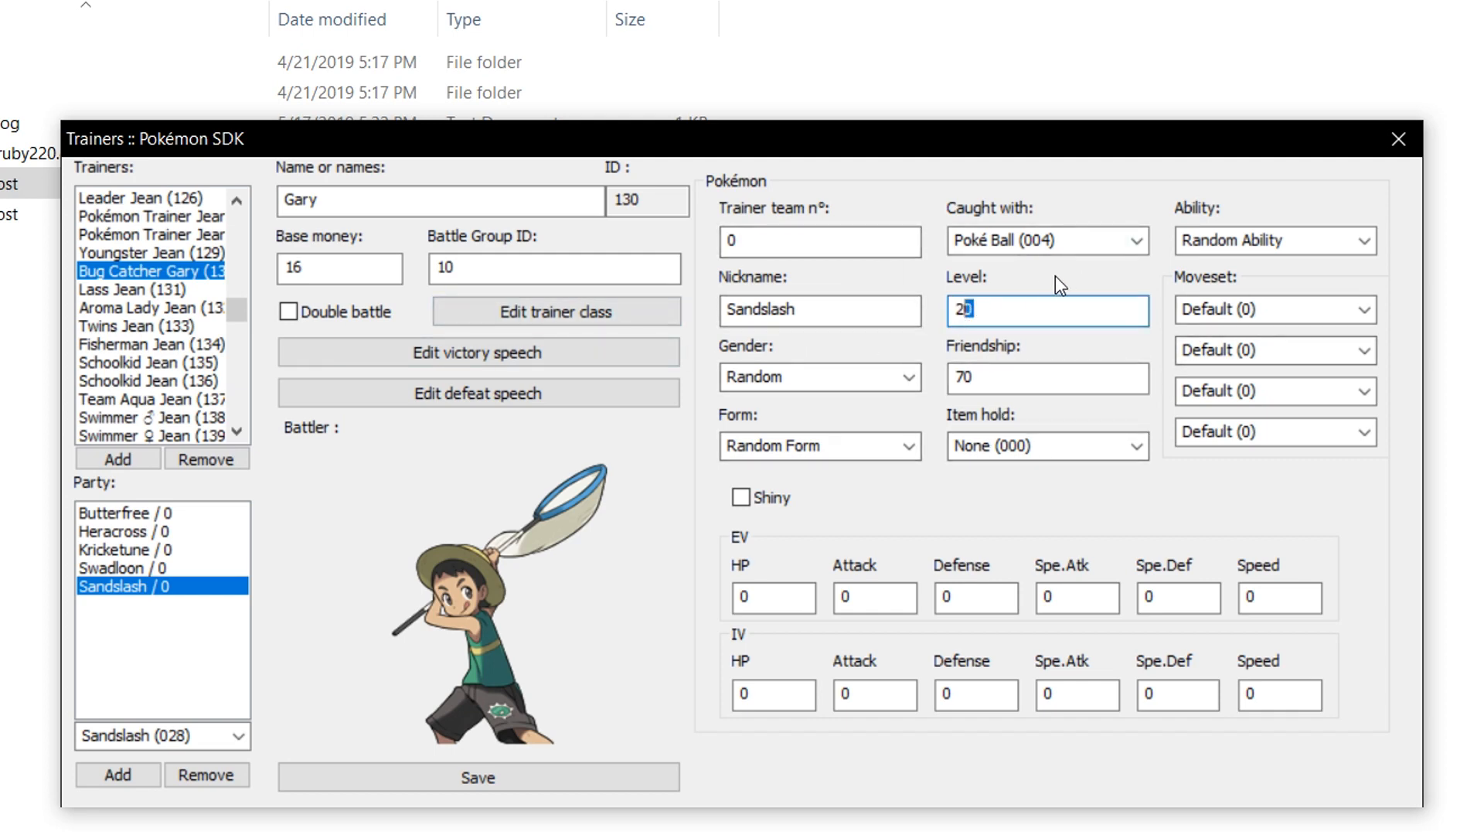
left_click(986, 238)
left_click(1134, 240)
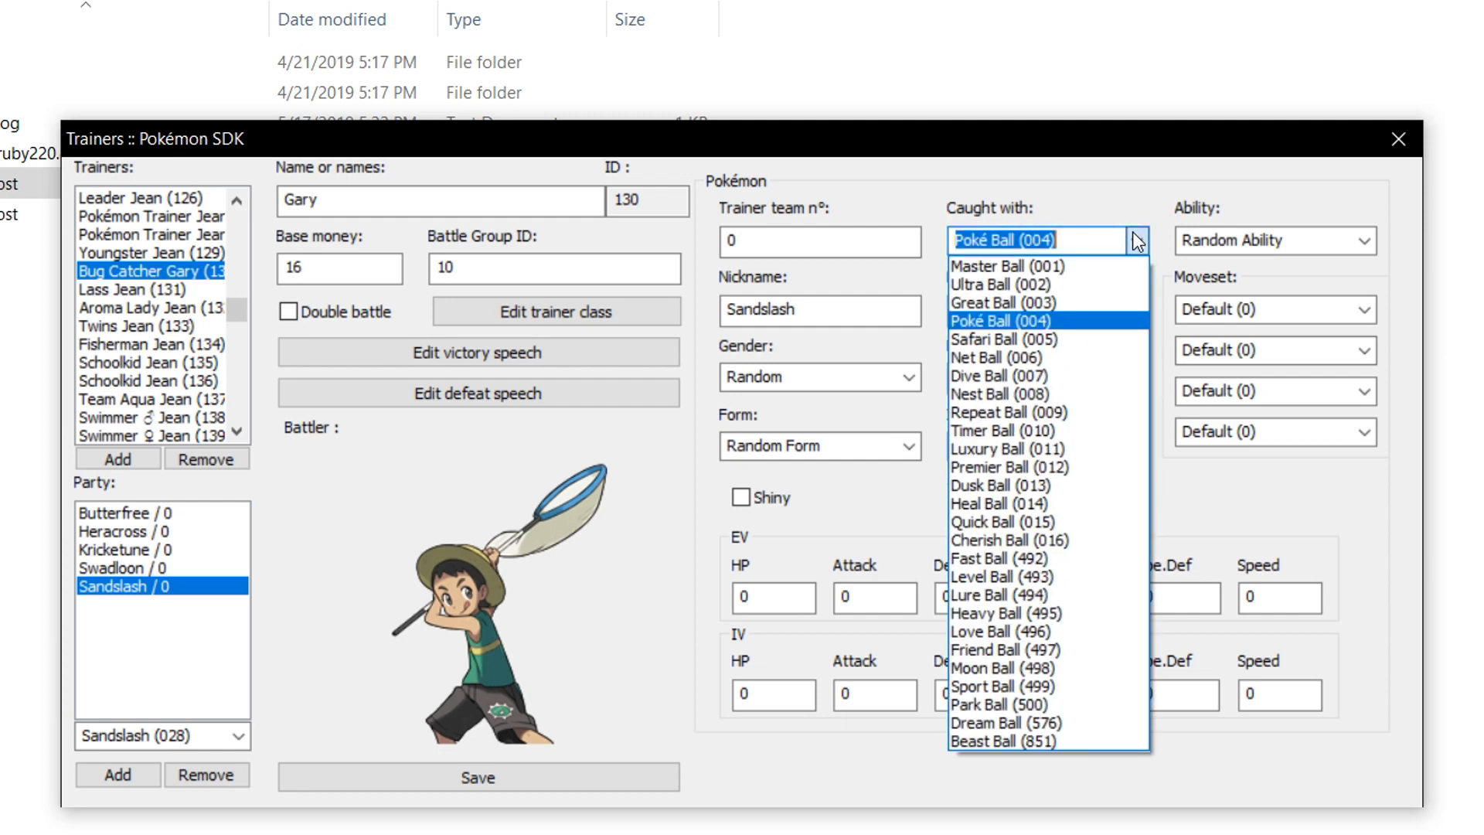
left_click(1060, 246)
left_click(1268, 240)
left_click(1361, 240)
left_click(1362, 240)
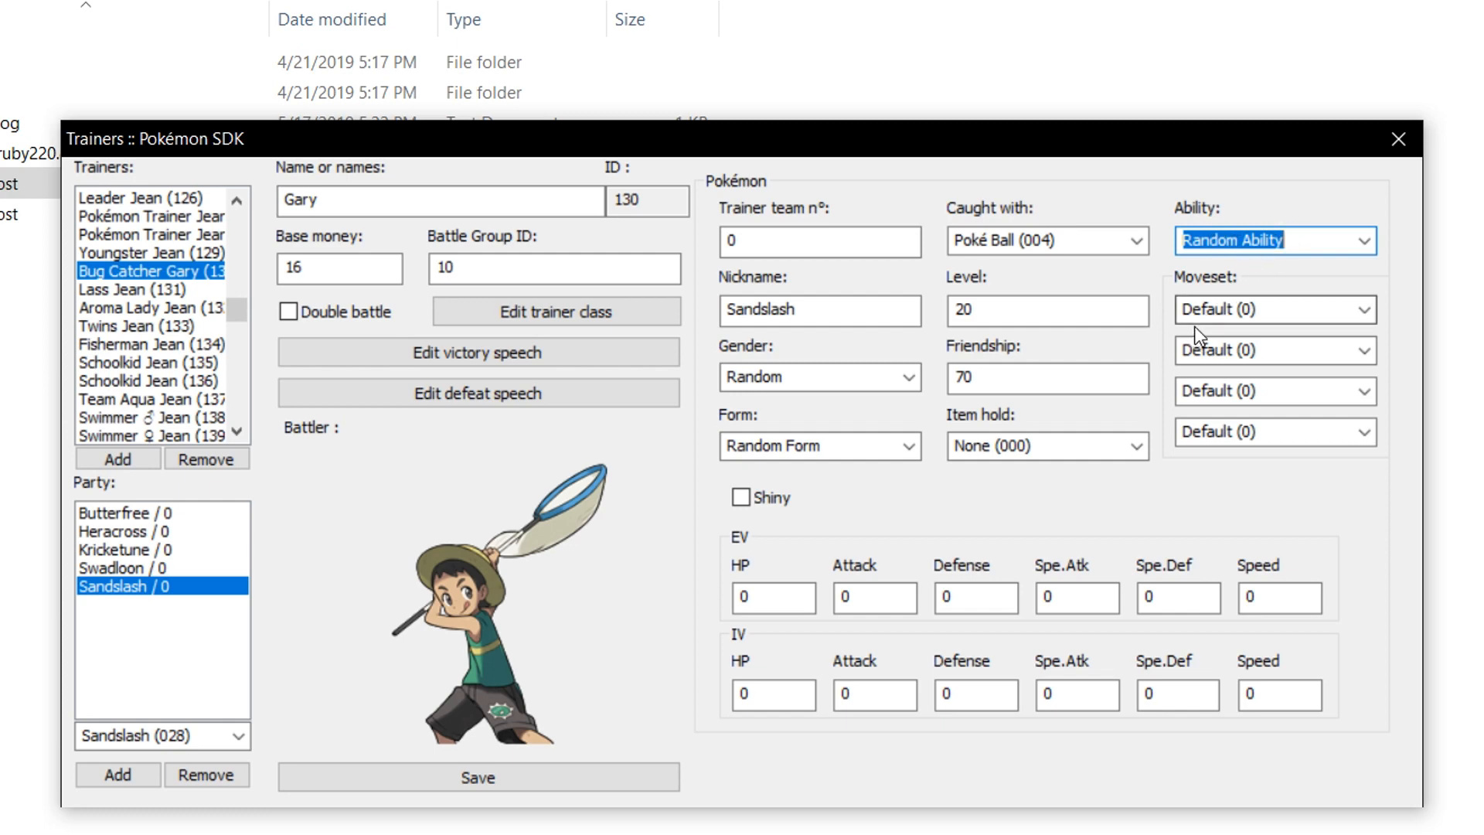
Review Sandslash's first move, gender, form choices and held item settings.
left_click(1237, 310)
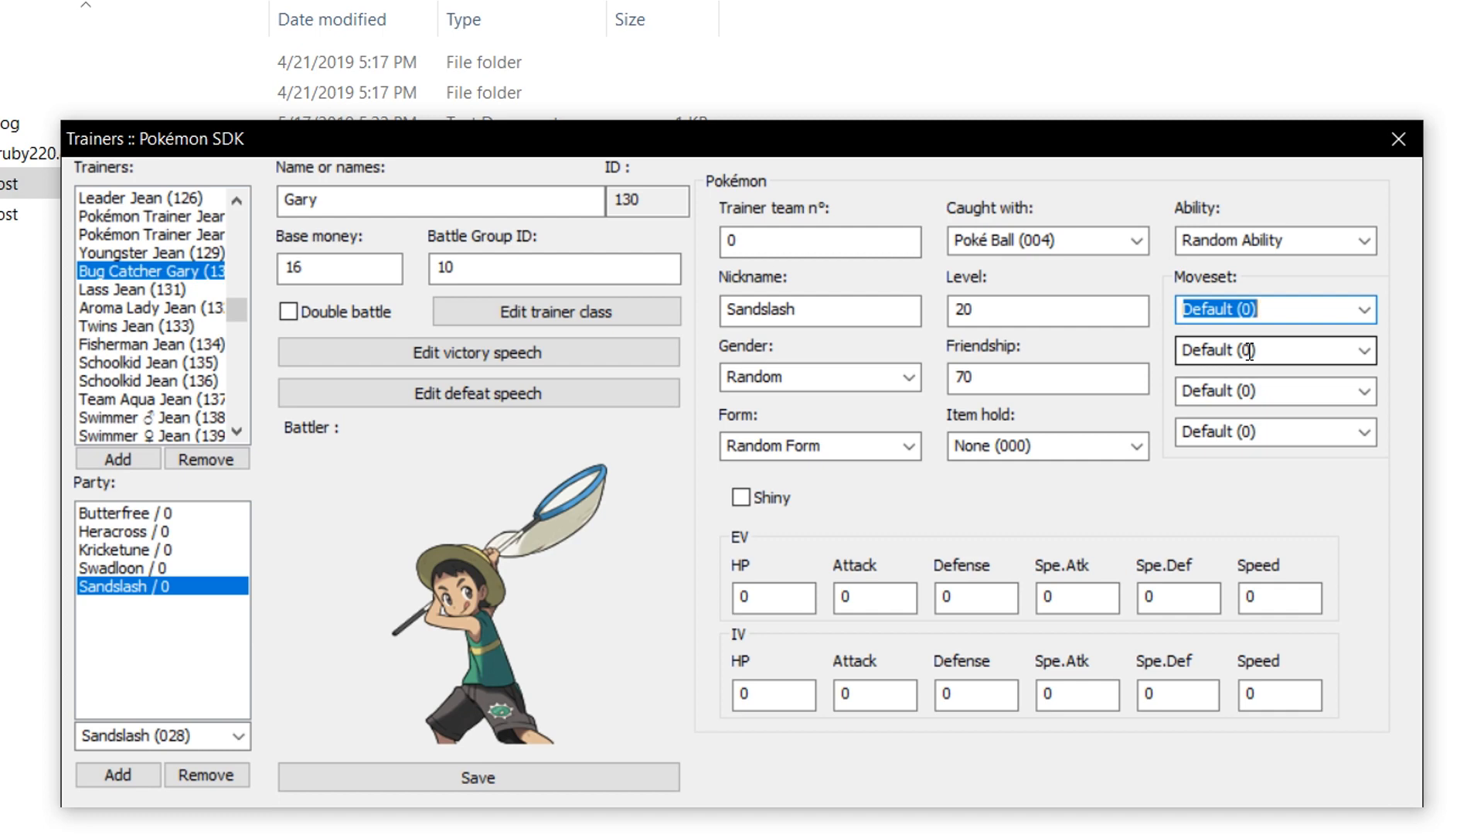
left_click(821, 378)
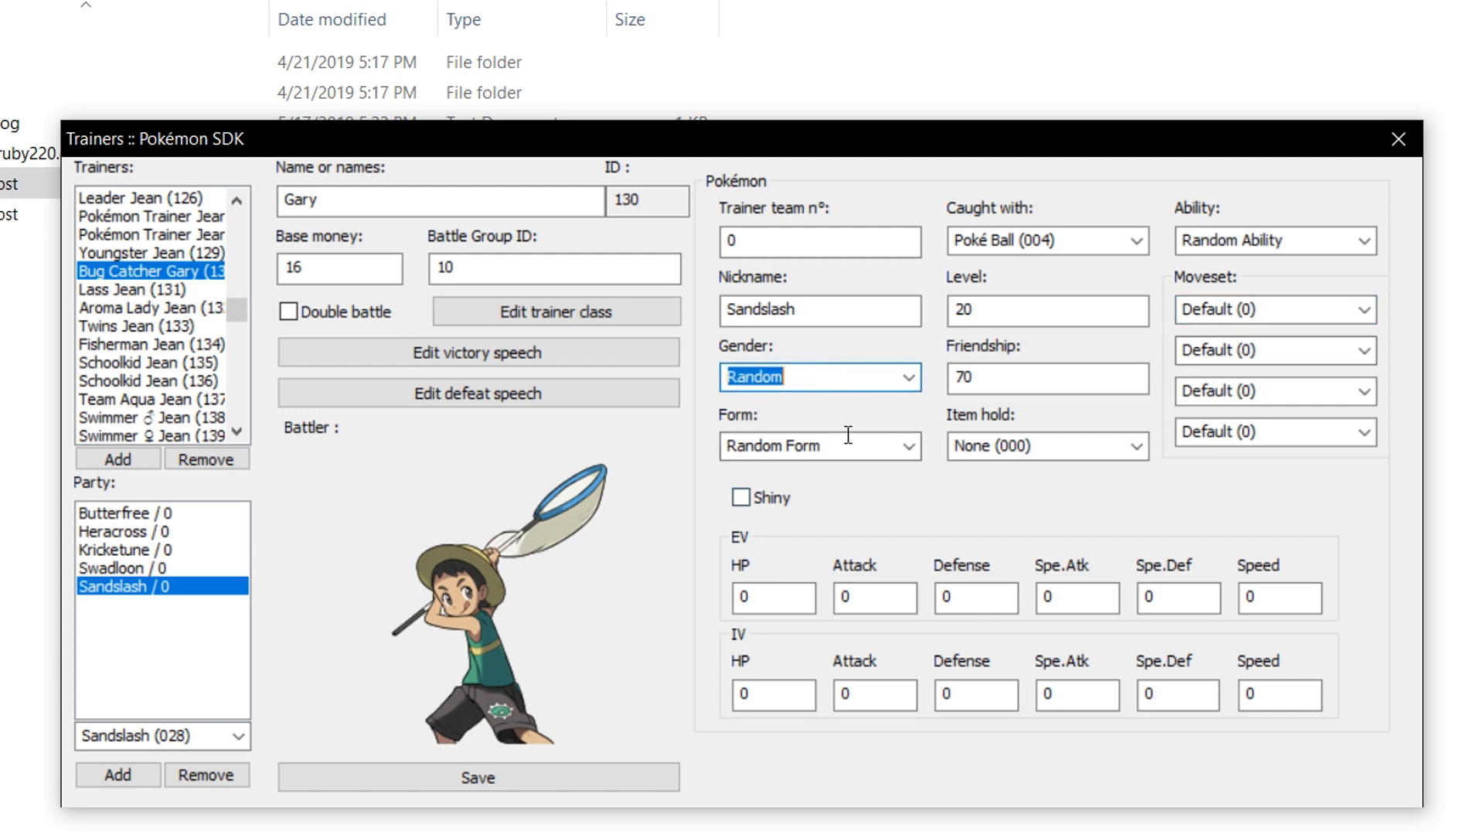
left_click(872, 446)
left_click(917, 445)
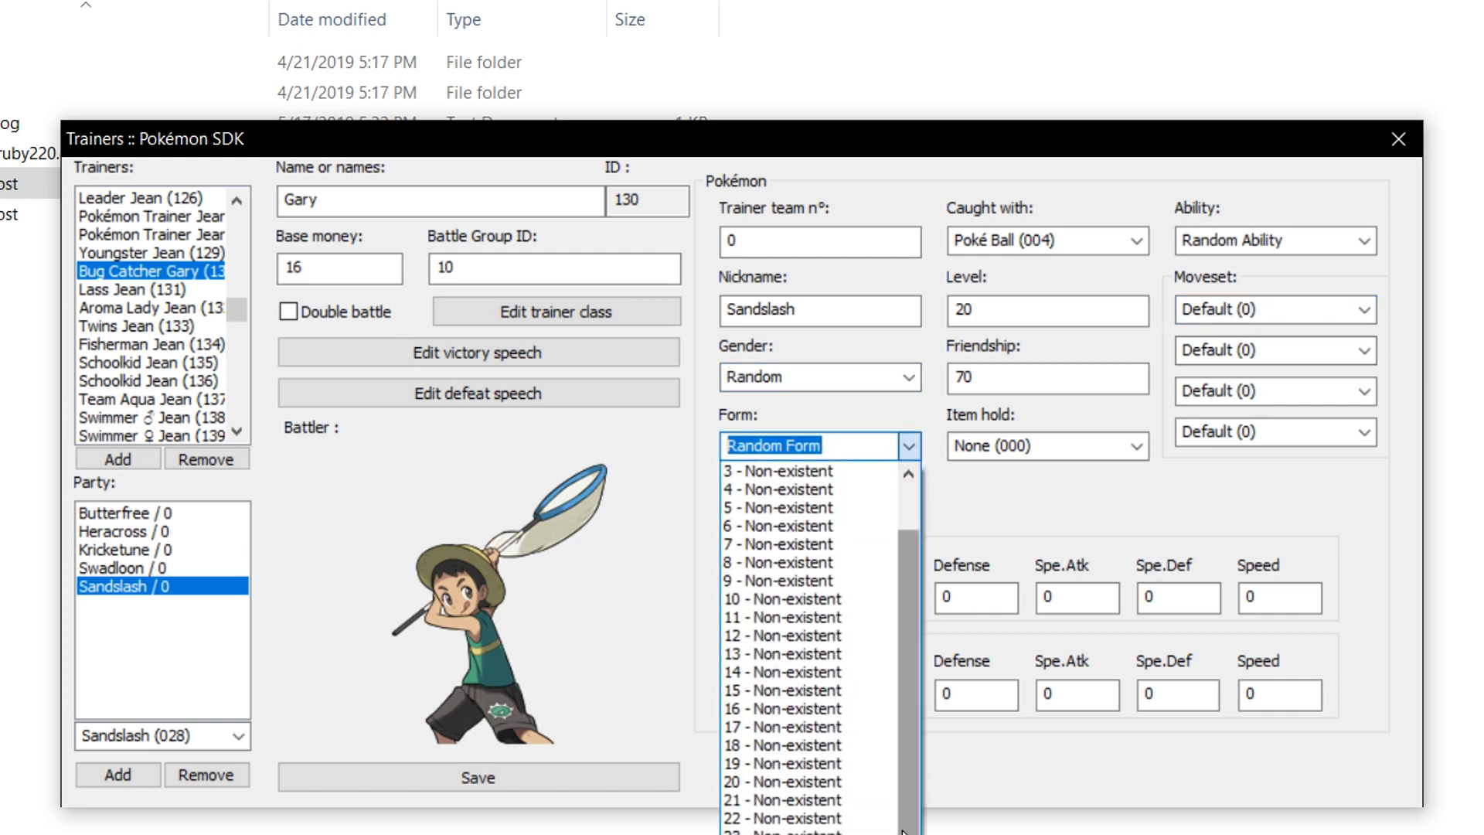
left_click_drag(909, 654, 908, 590)
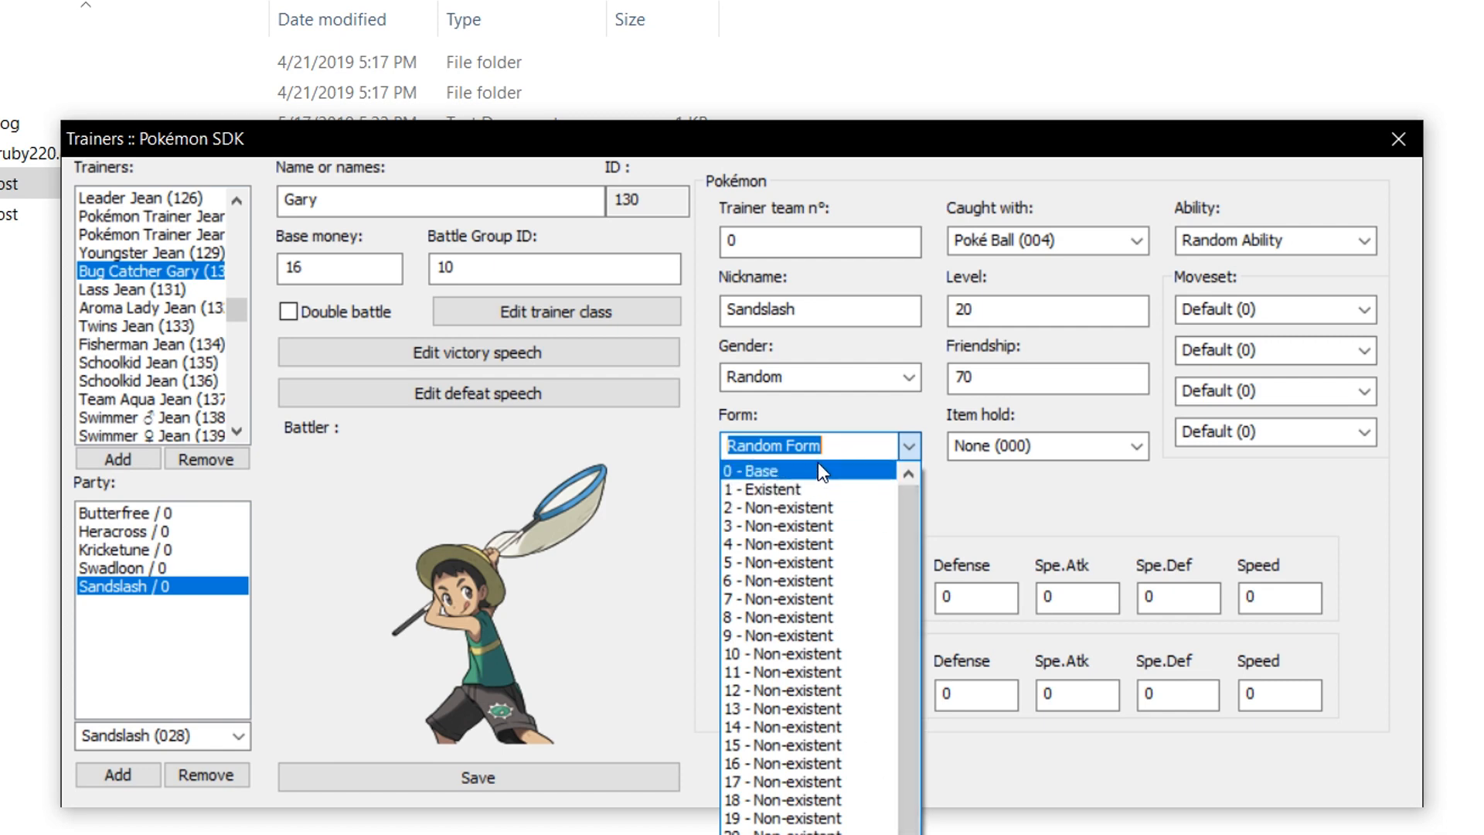
left_click(953, 471)
left_click(1111, 446)
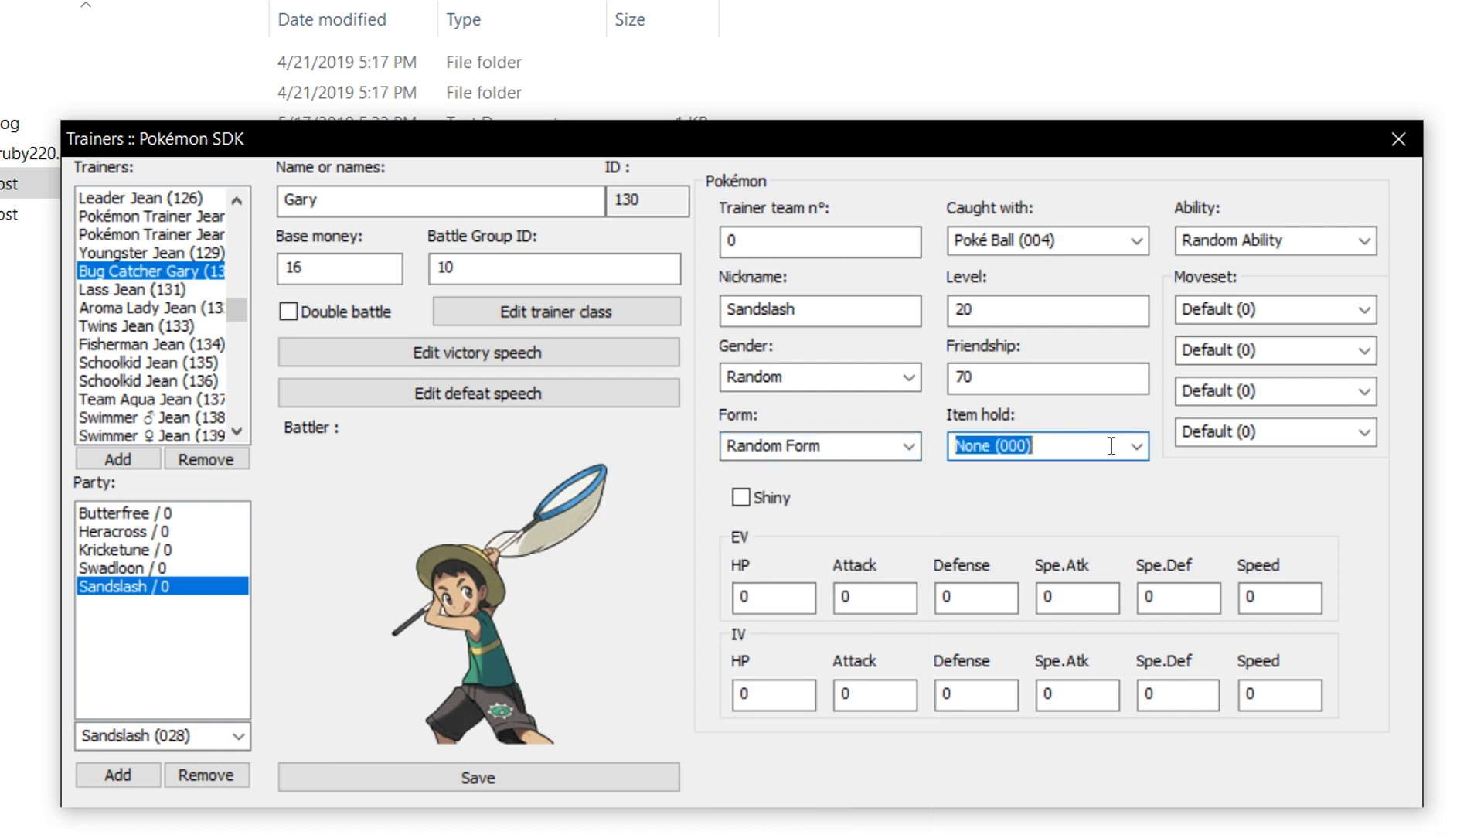
Point out Sandslash's friendship value and its first moveset slot.
left_click(1028, 372)
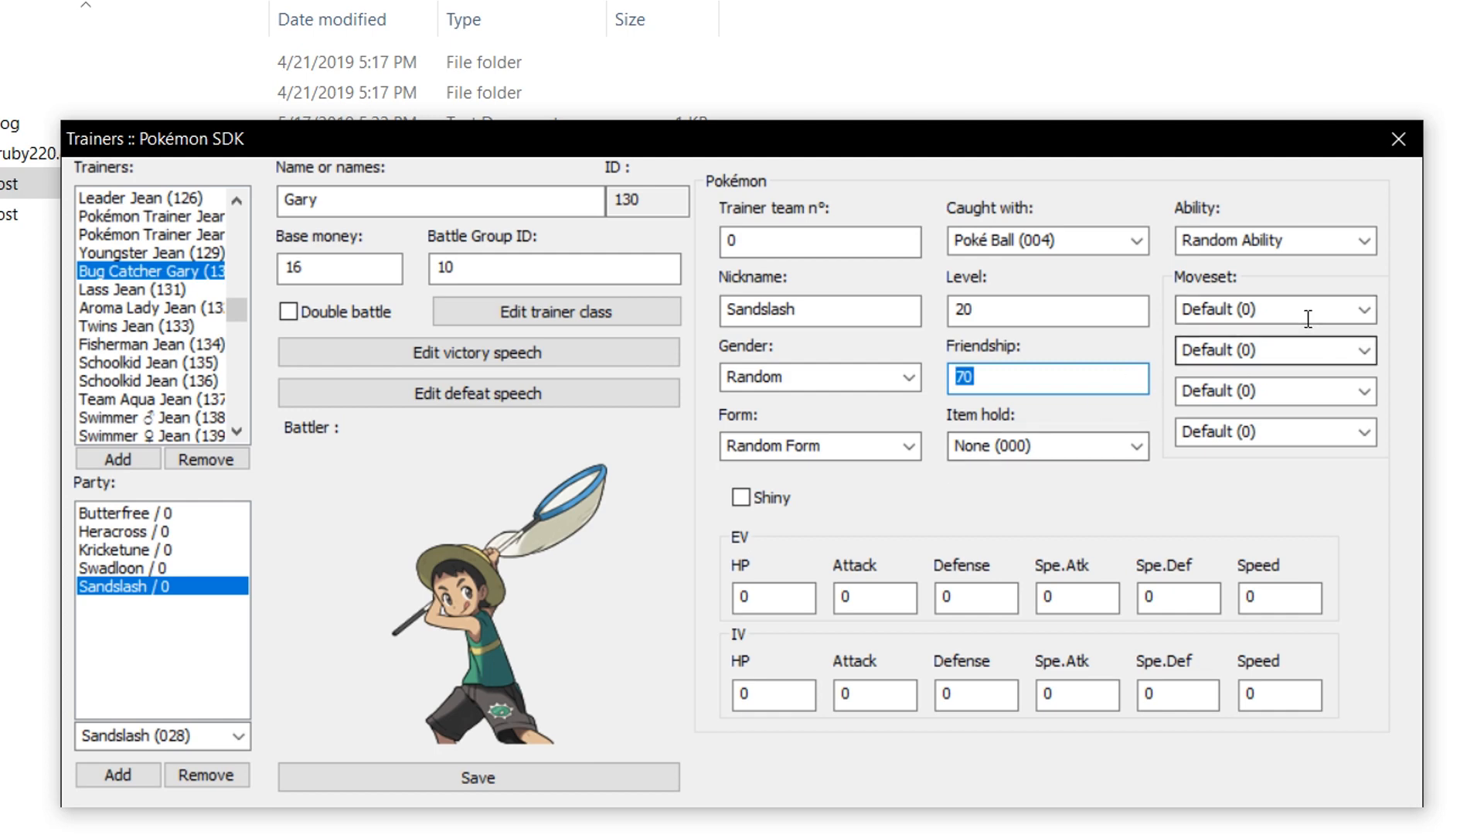
left_click(1200, 315)
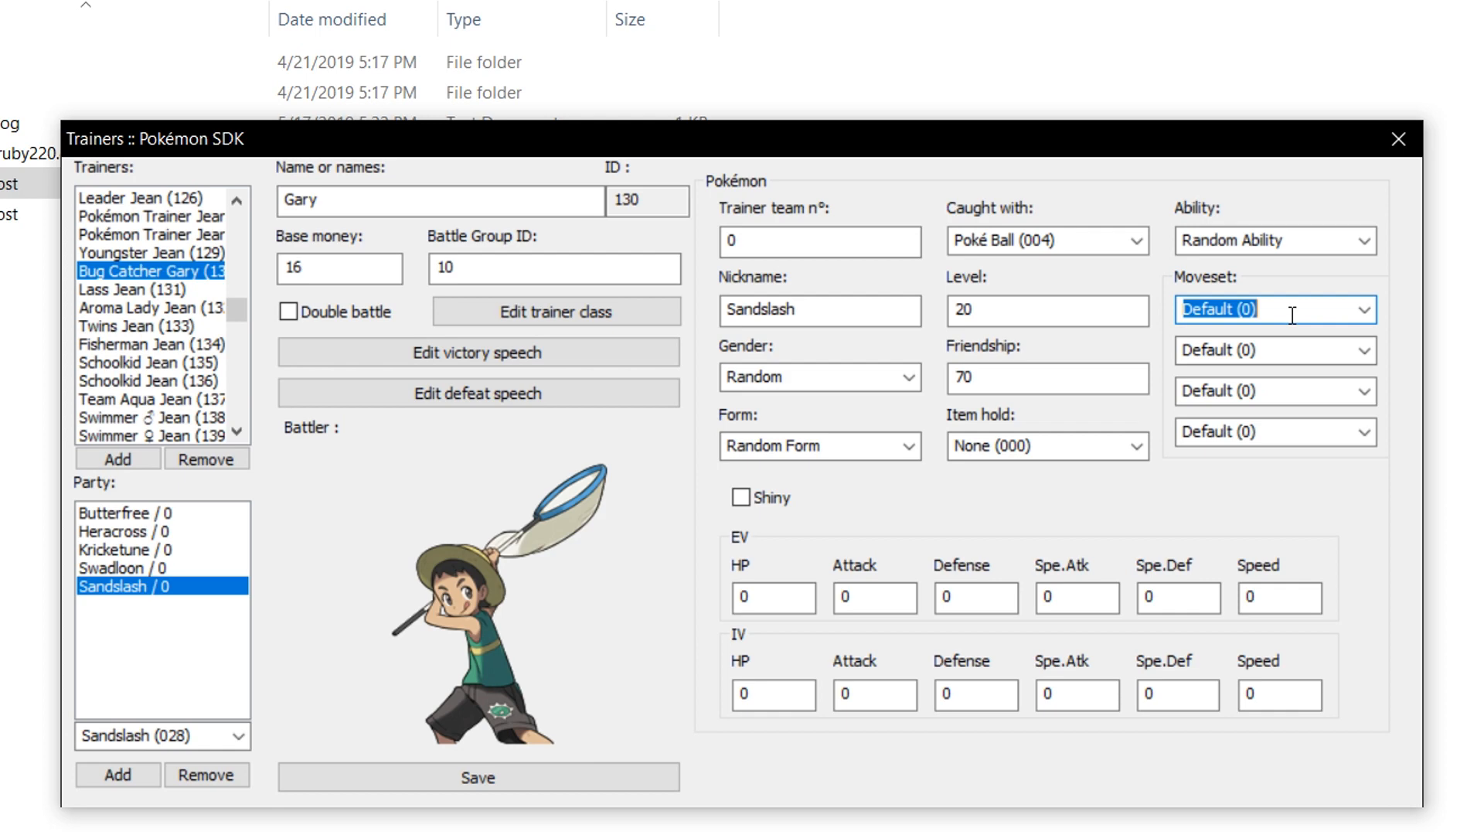
left_click(995, 377)
left_click_drag(995, 377, 961, 379)
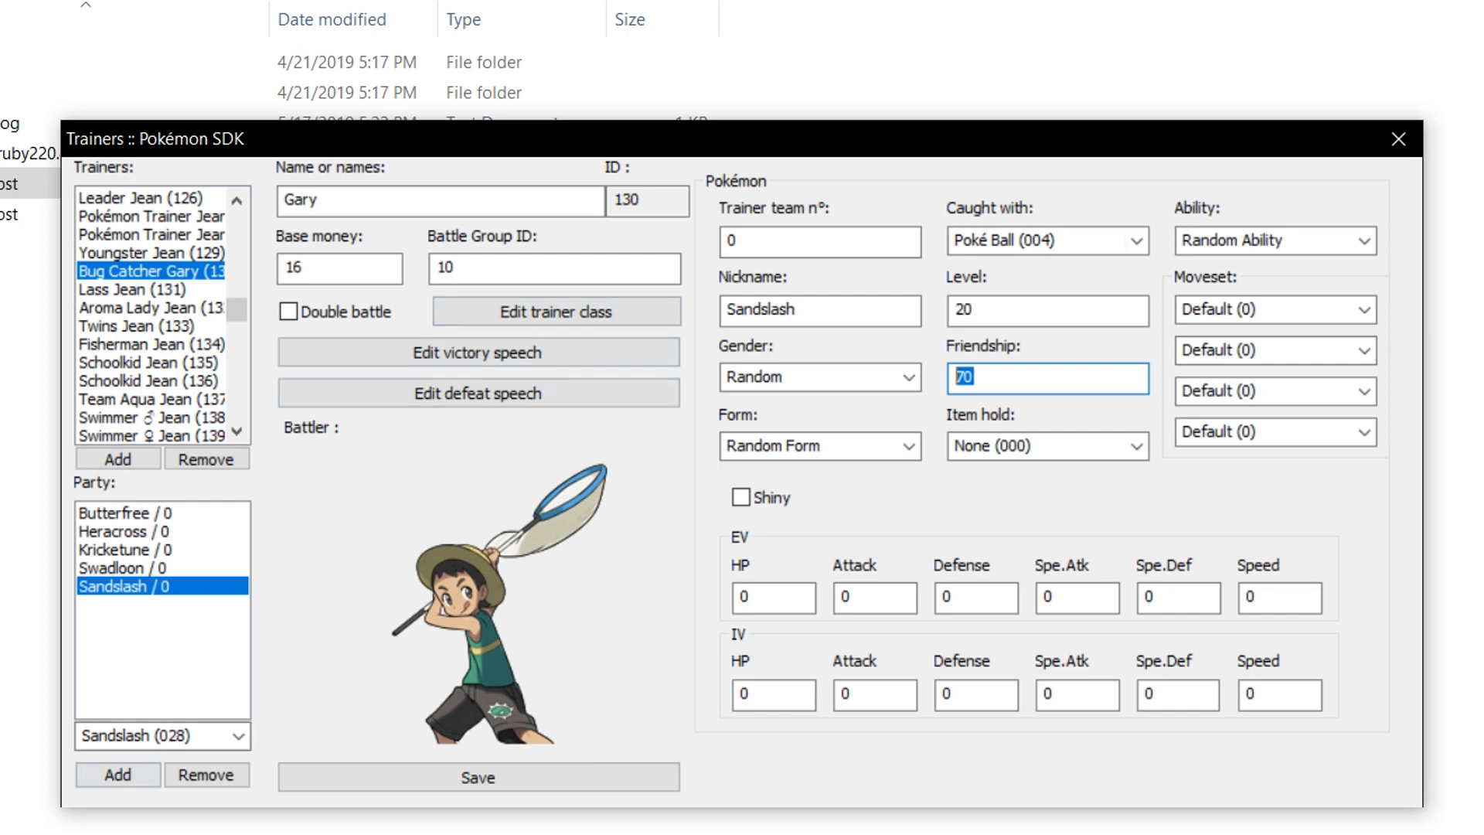
View the trainer class text for Bug Catcher, highlight its English name and close the text editor.
left_click(553, 316)
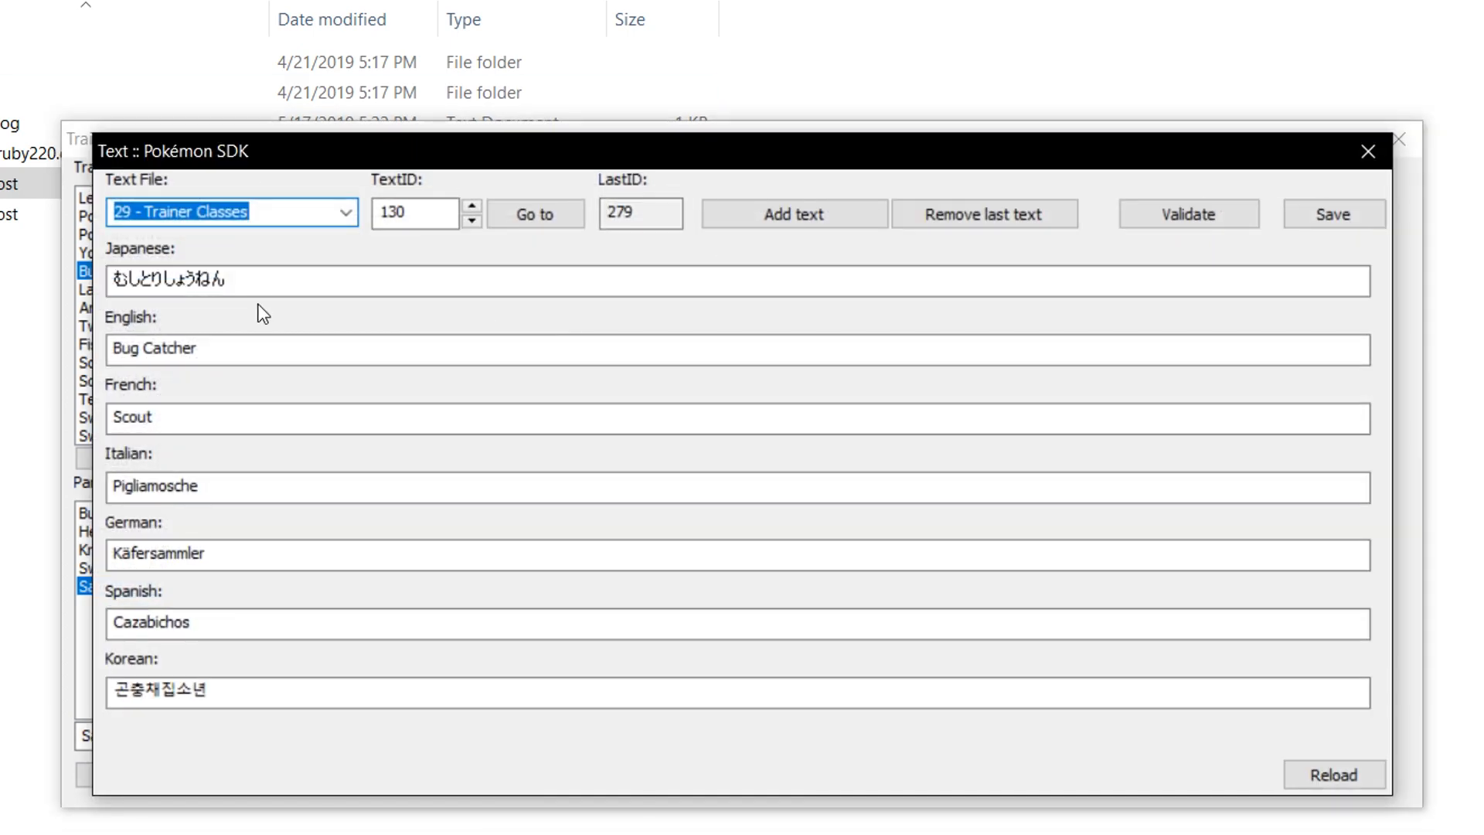
left_click(405, 344)
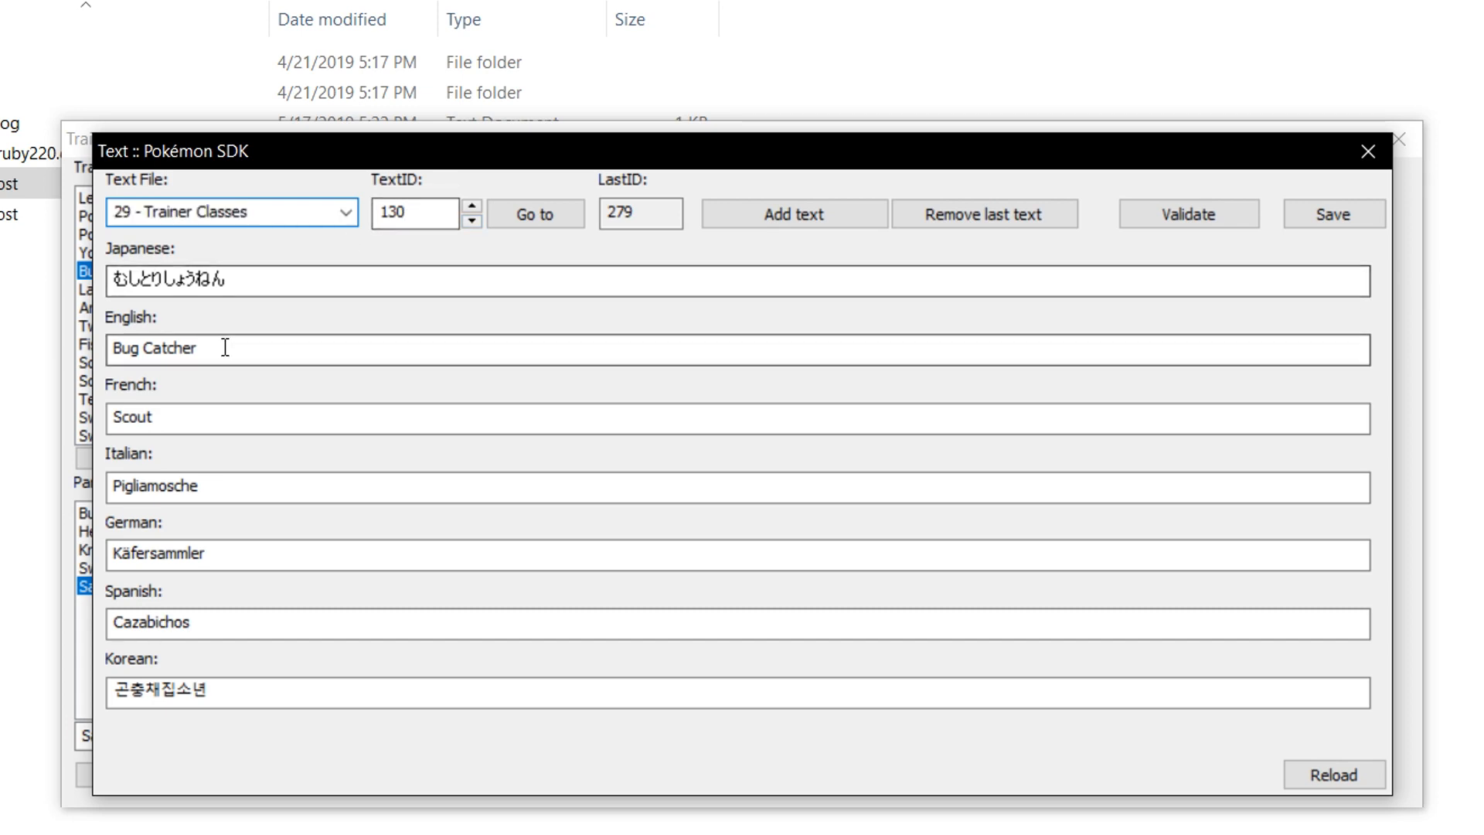
left_click_drag(258, 149, 537, 100)
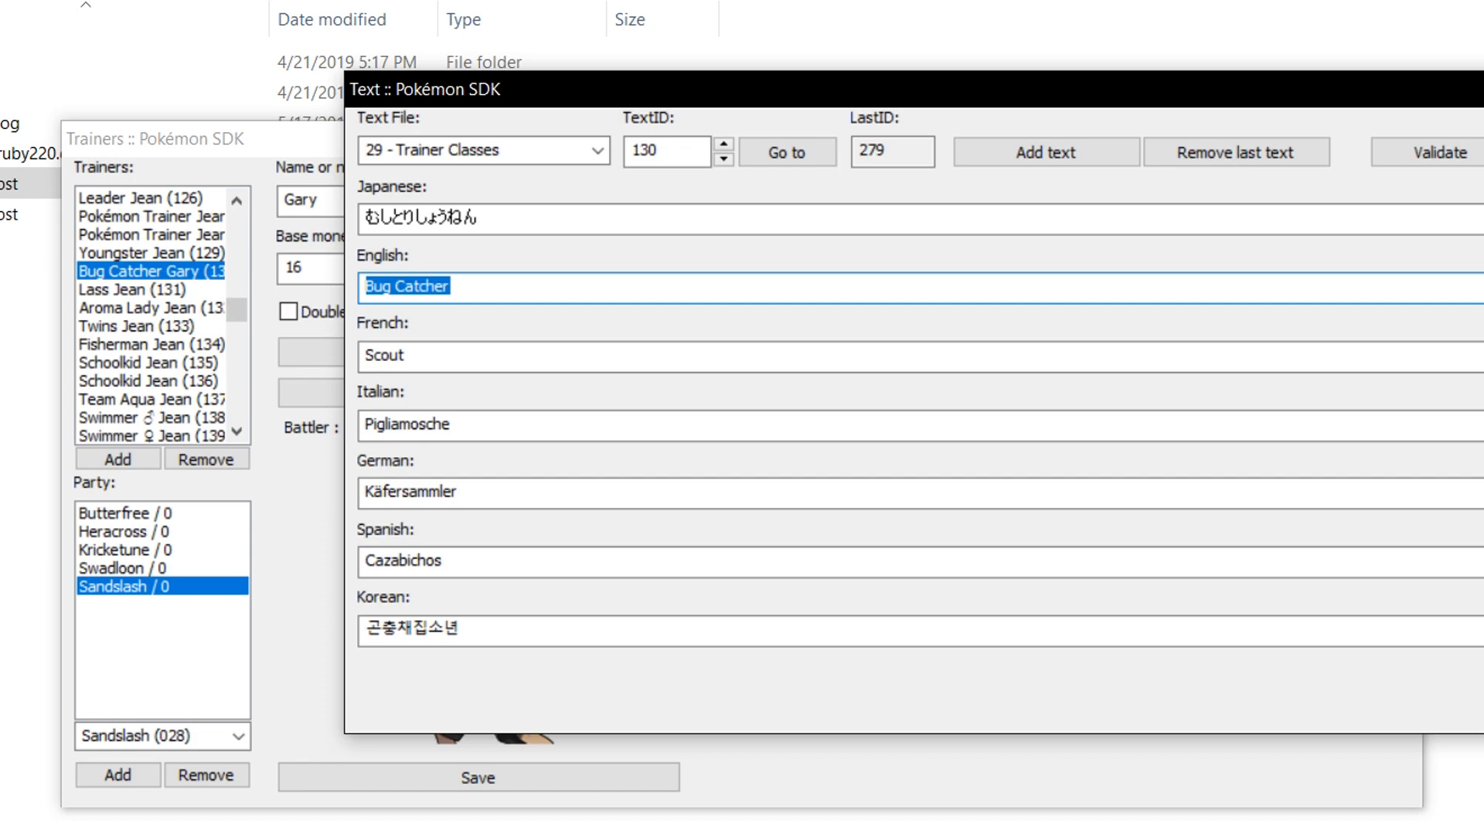
key("alt+F4")
View the trainer's victory and defeat speech texts, highlighting the English line in each and closing the text editor.
left_click(448, 350)
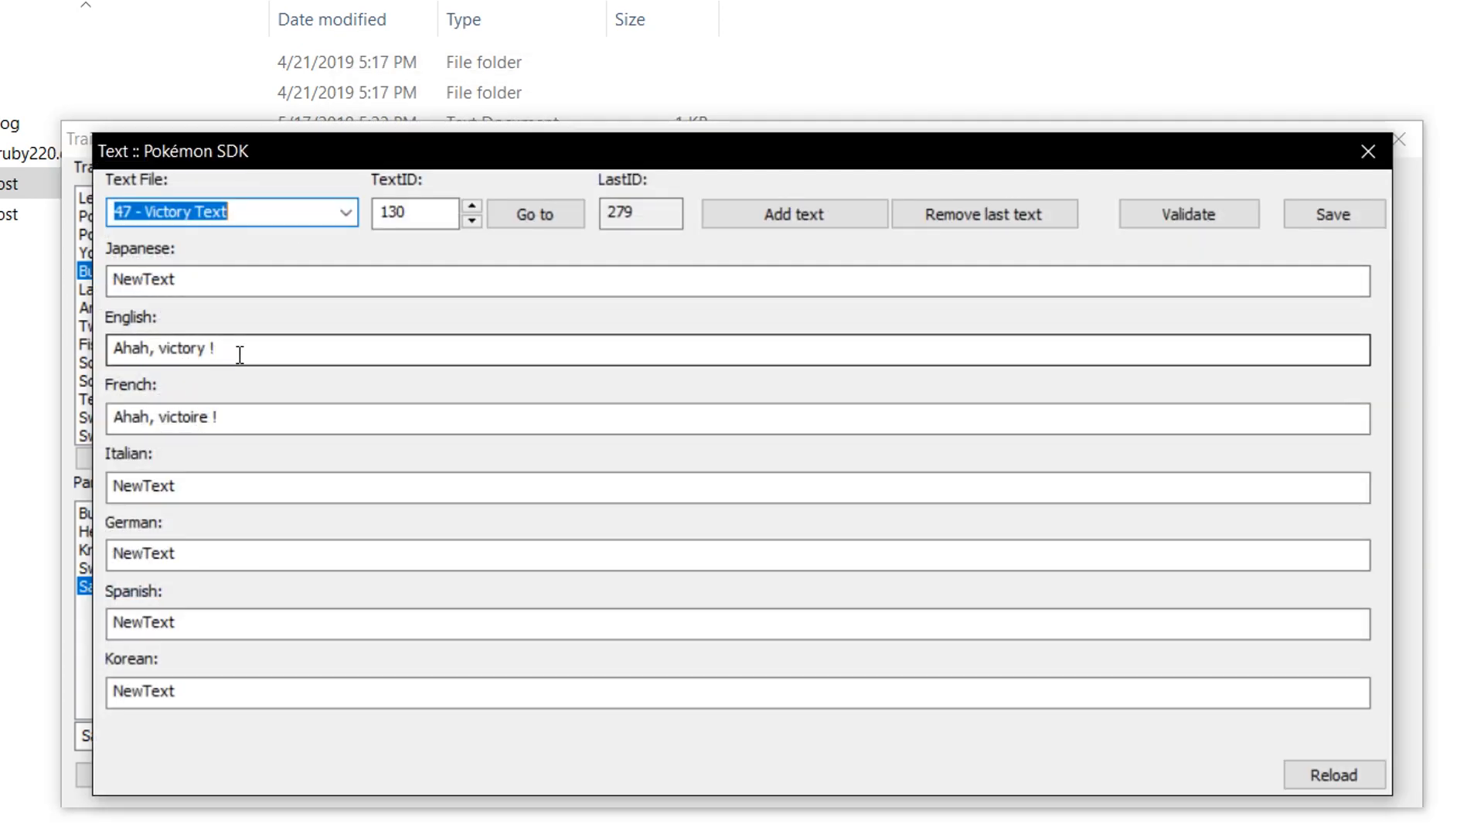
left_click(263, 353)
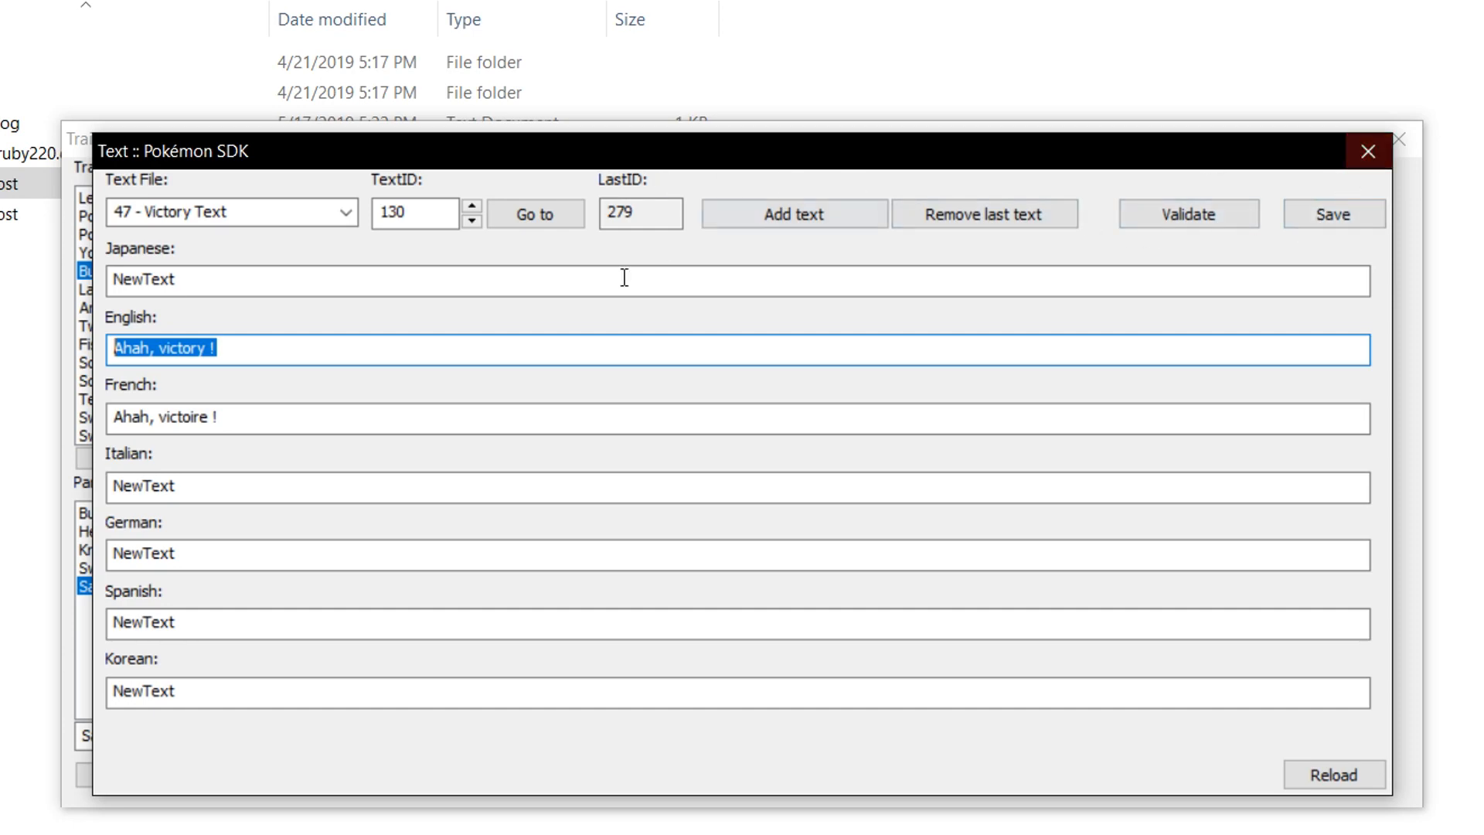
left_click(1368, 153)
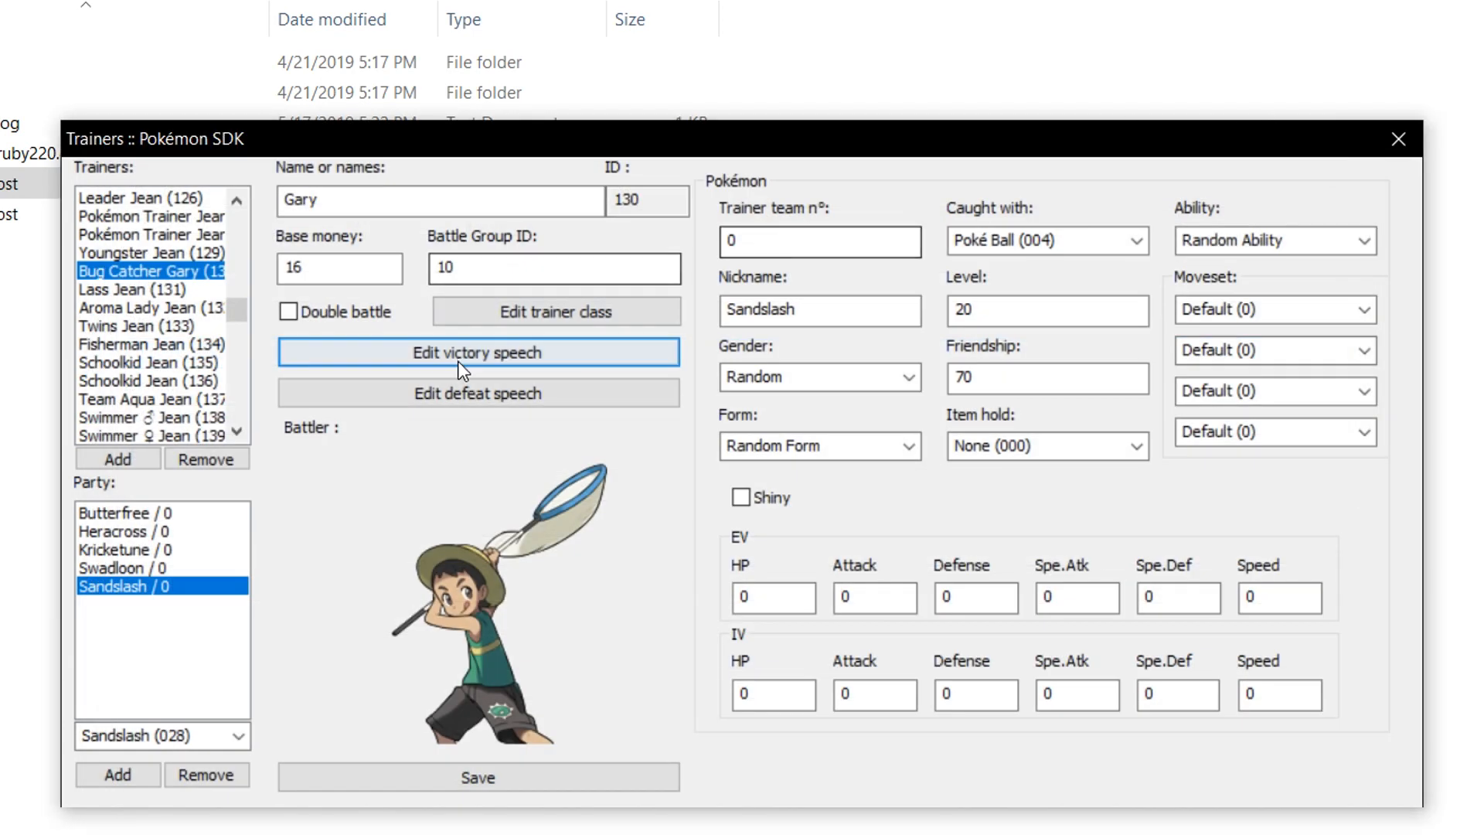
left_click(471, 392)
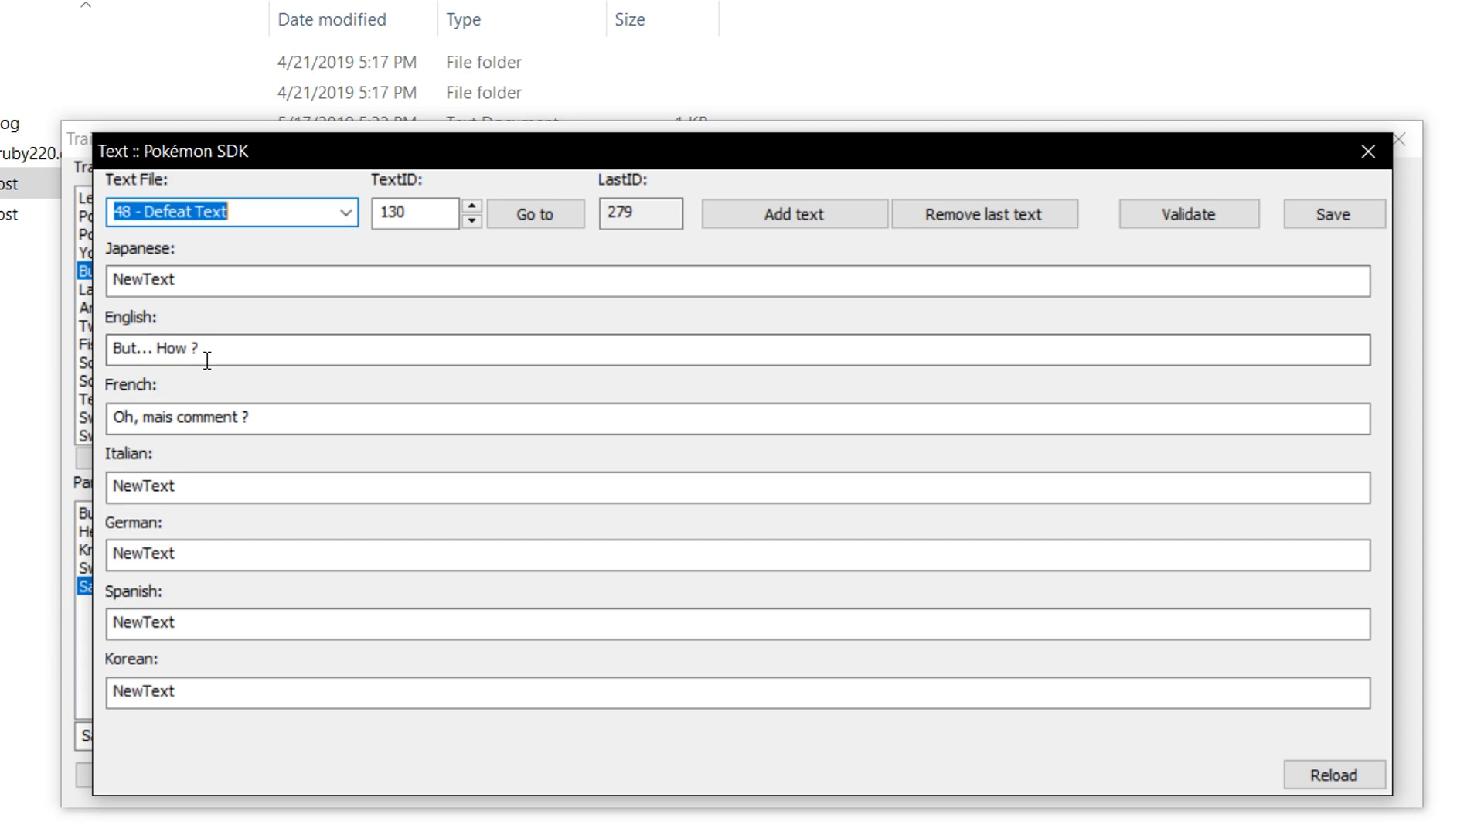
left_click_drag(210, 355, 131, 349)
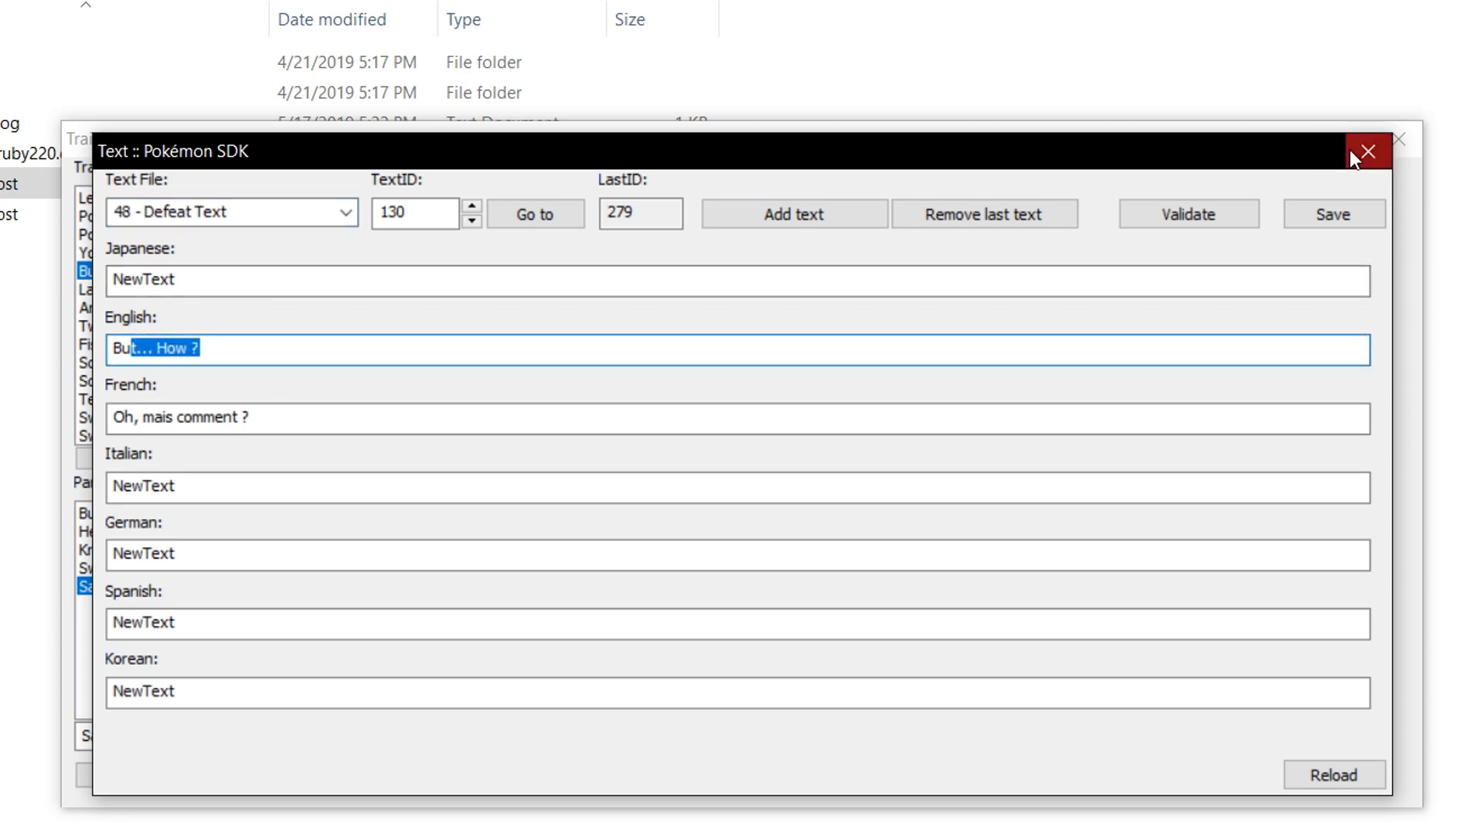
left_click(1367, 152)
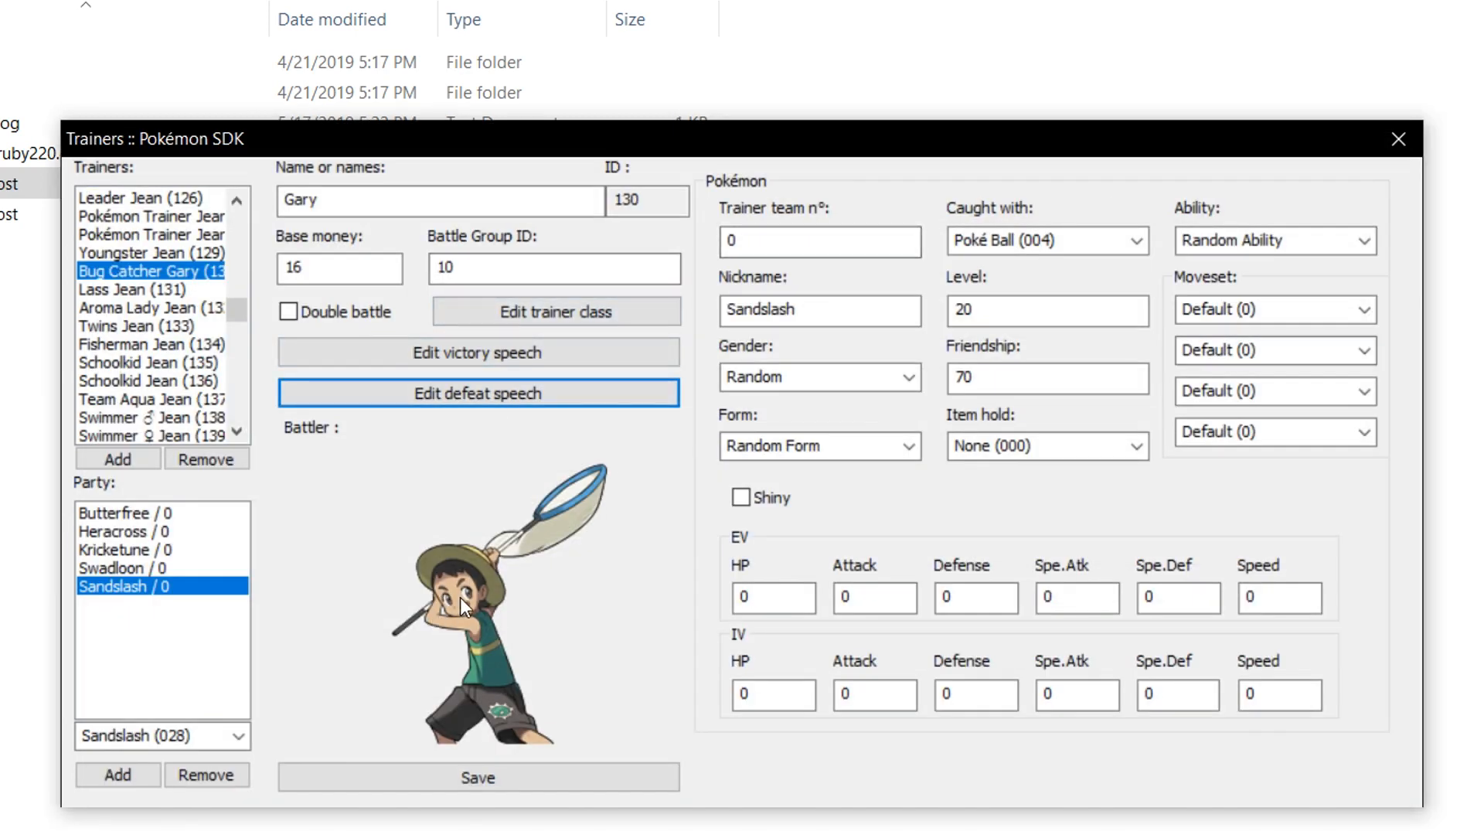
Open the trainer's battler image picker and browse the sprites in the Umbra PSDK graphics/Battlers folder.
left_click(479, 586)
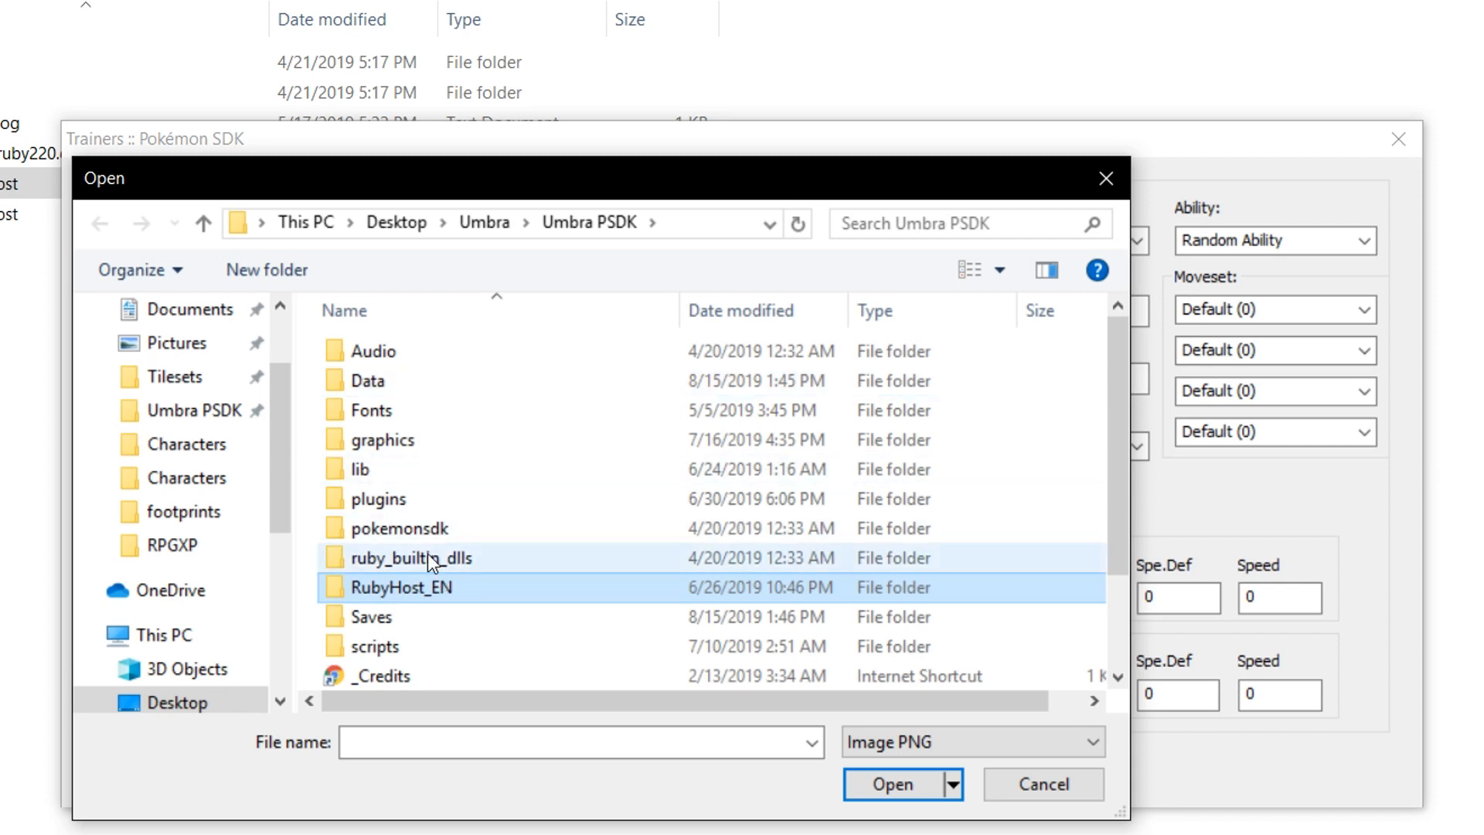
double_click(415, 443)
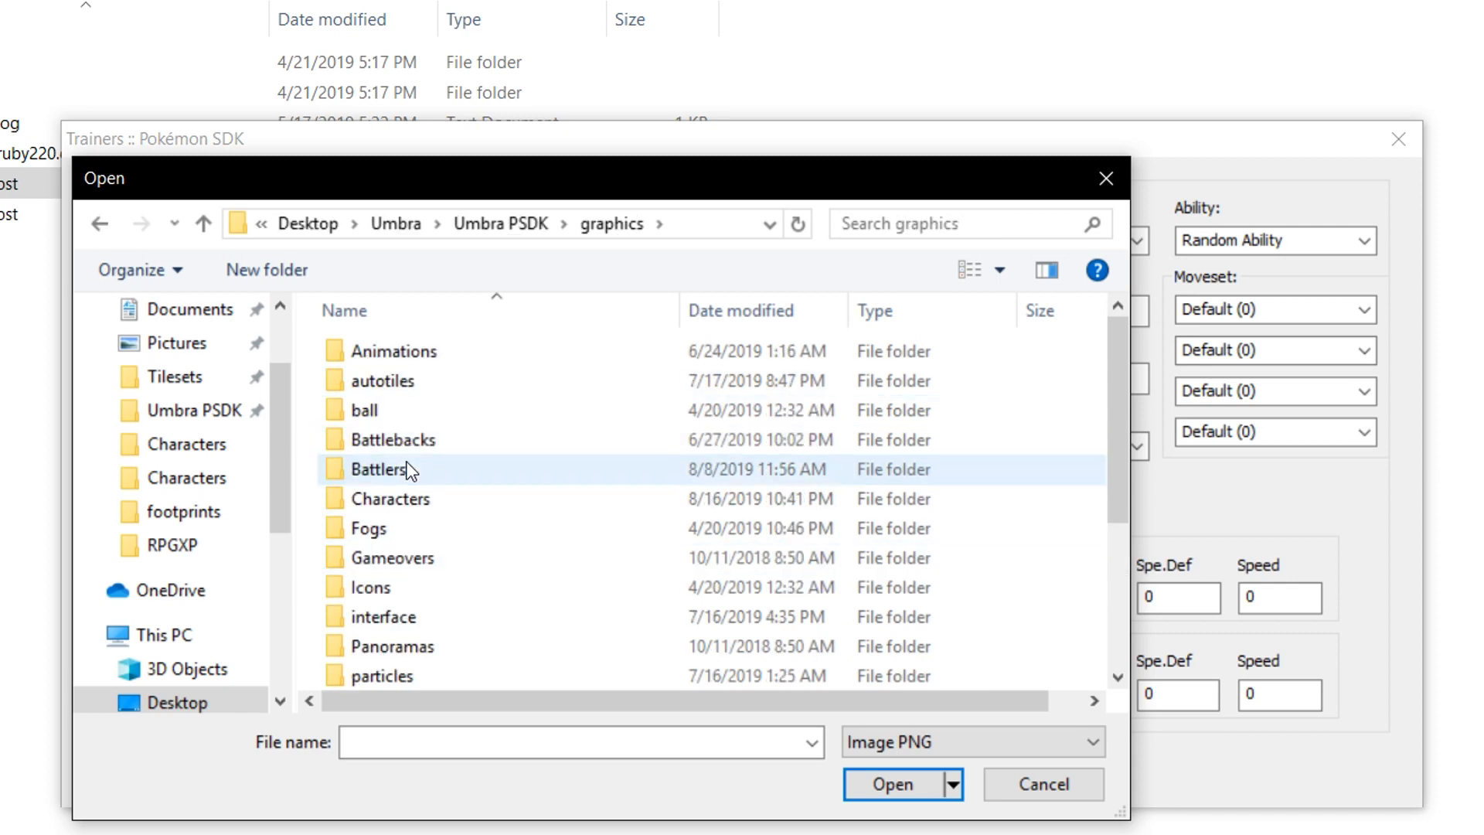
double_click(406, 470)
scroll(794, 440, "down", 2)
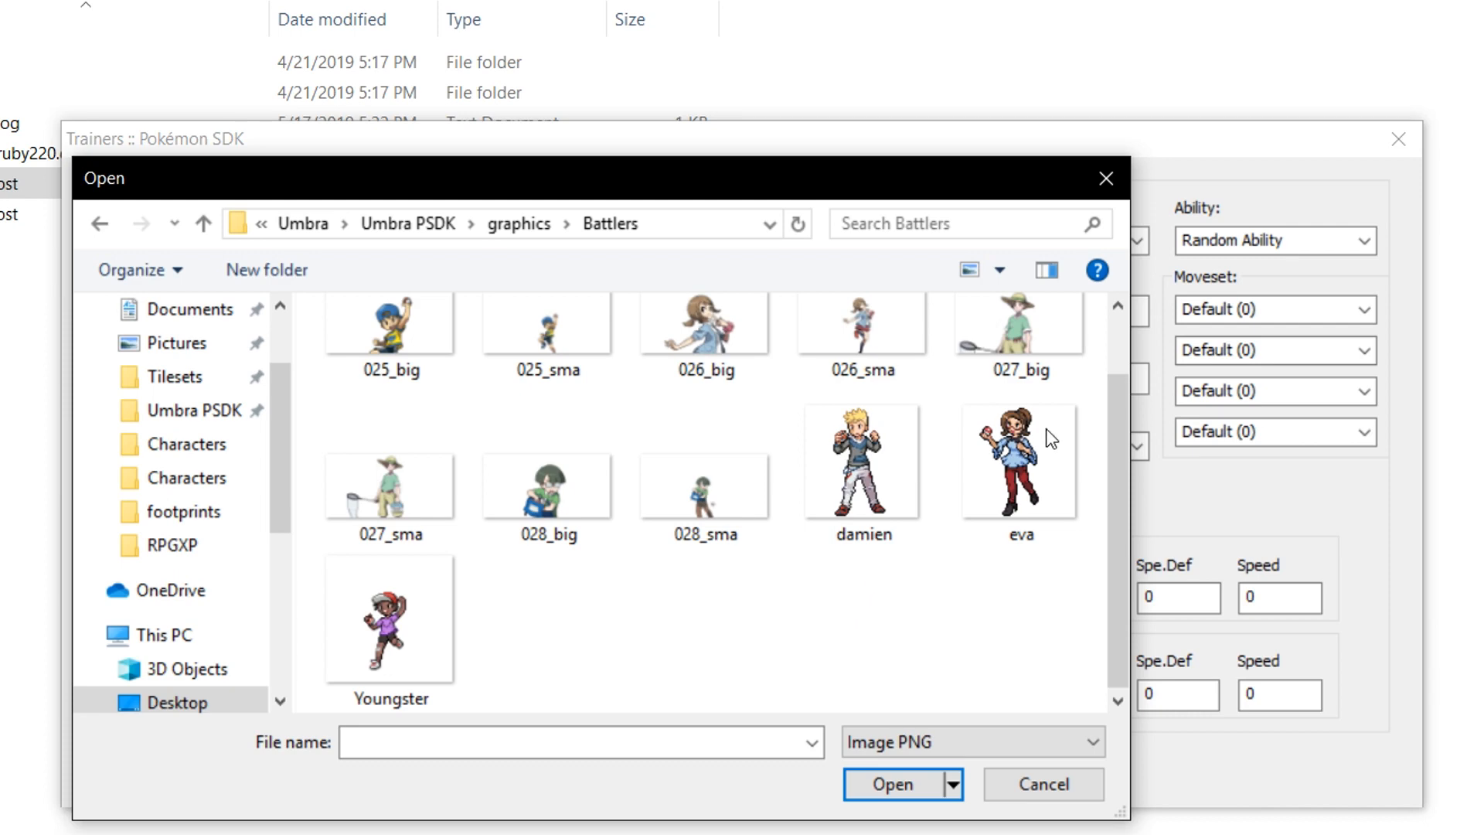
scroll(682, 566, "up", 2)
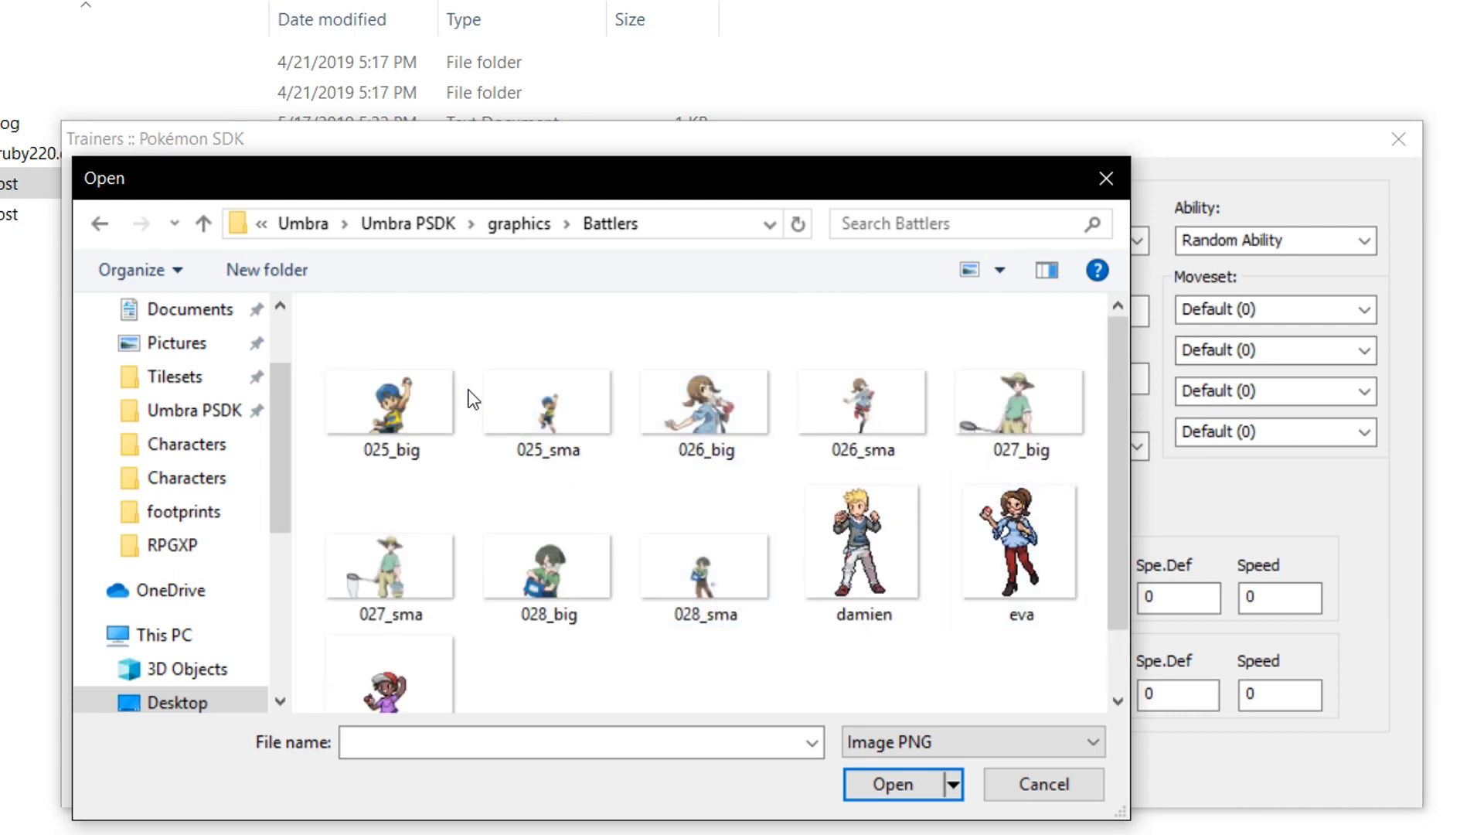
scroll(206, 428, "up", 3)
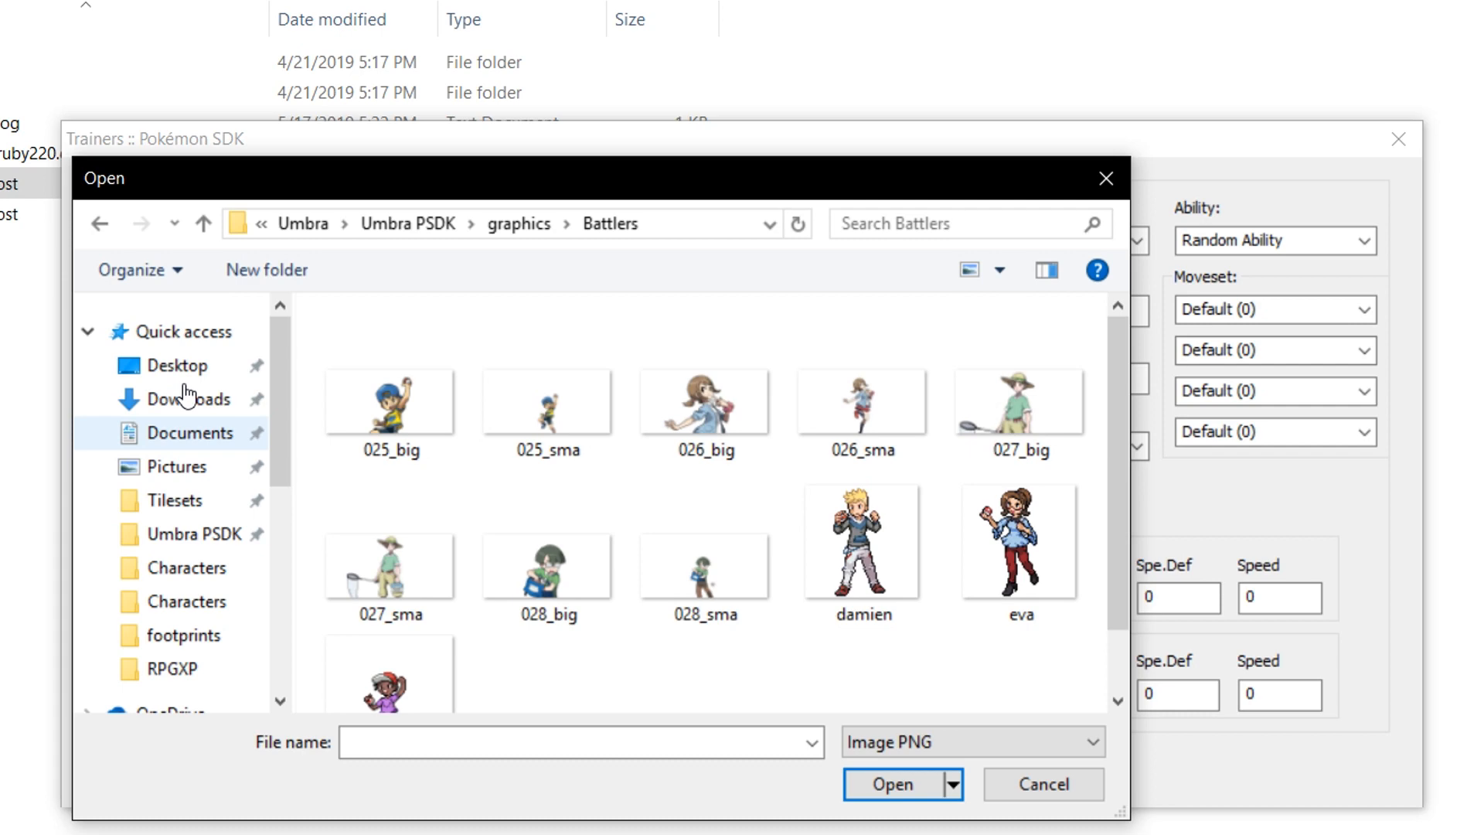
Switch the battler image picker to the graphics/Battlers folder of the PSDK Tutorial project on the Desktop.
left_click(177, 366)
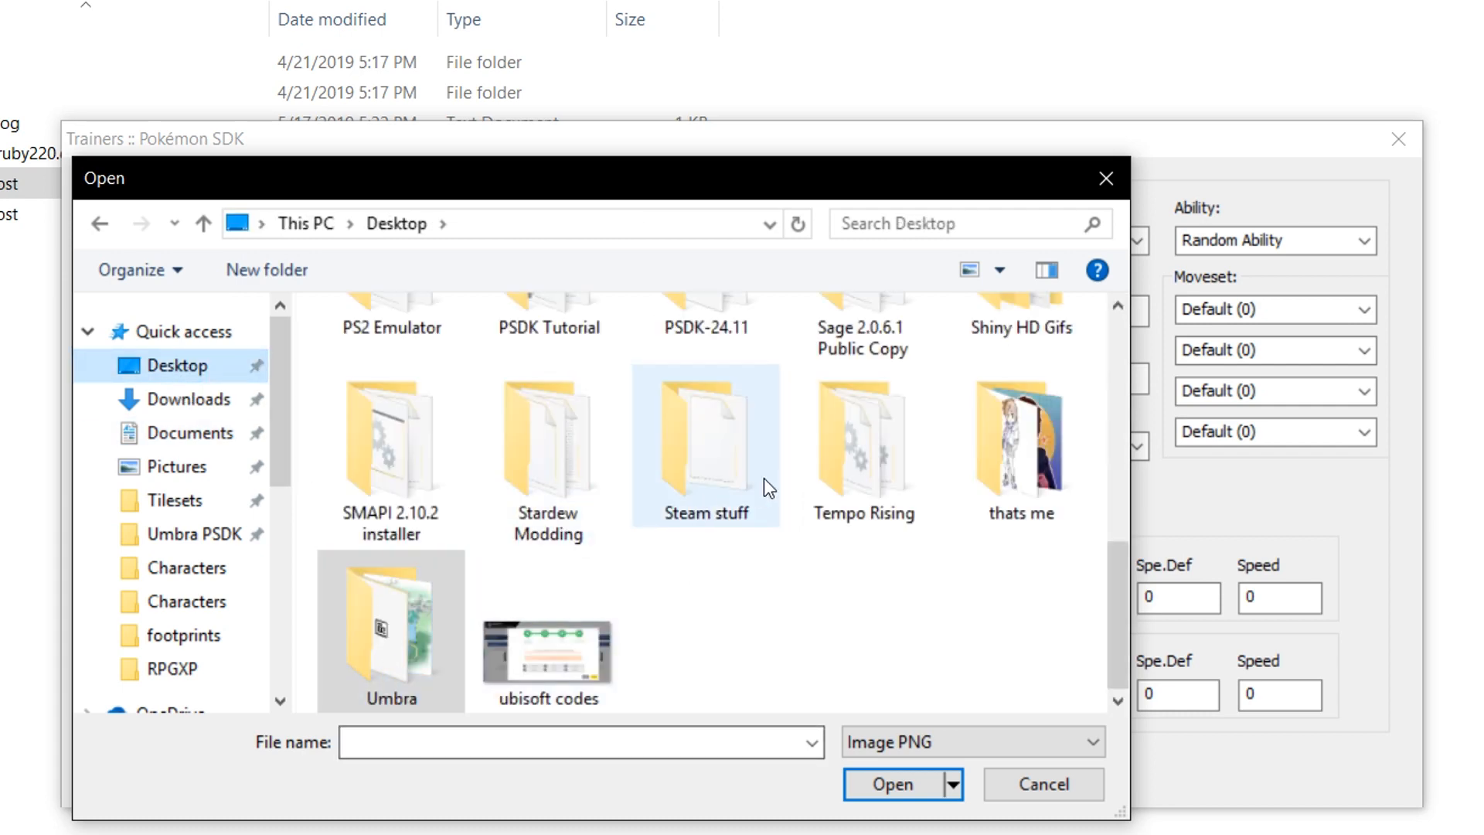
left_click(503, 742)
type("psdk t")
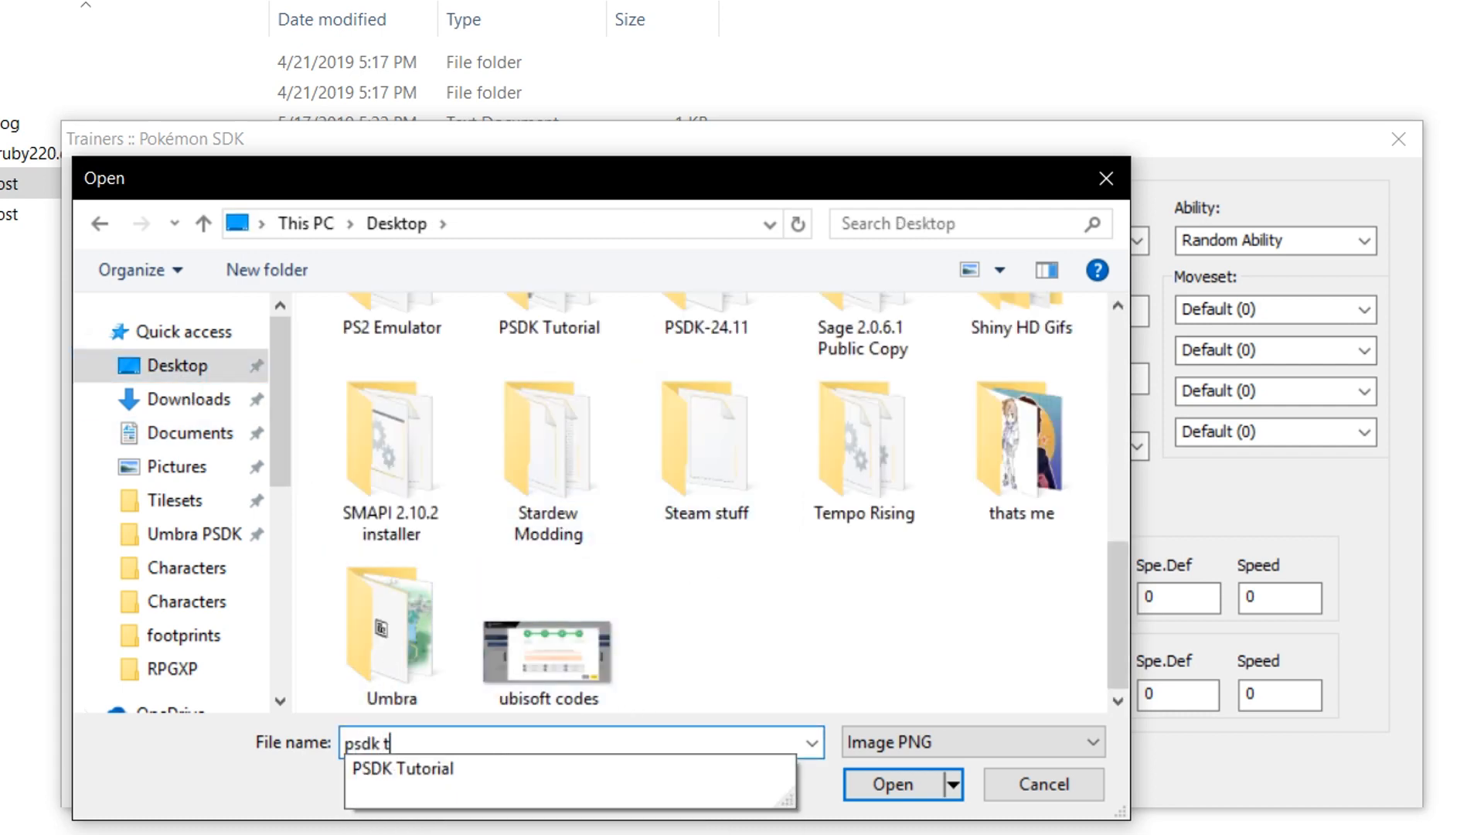
key("Return")
scroll(448, 525, "down", 2)
scroll(428, 511, "up", 2)
left_click(424, 454)
double_click(423, 449)
double_click(364, 380)
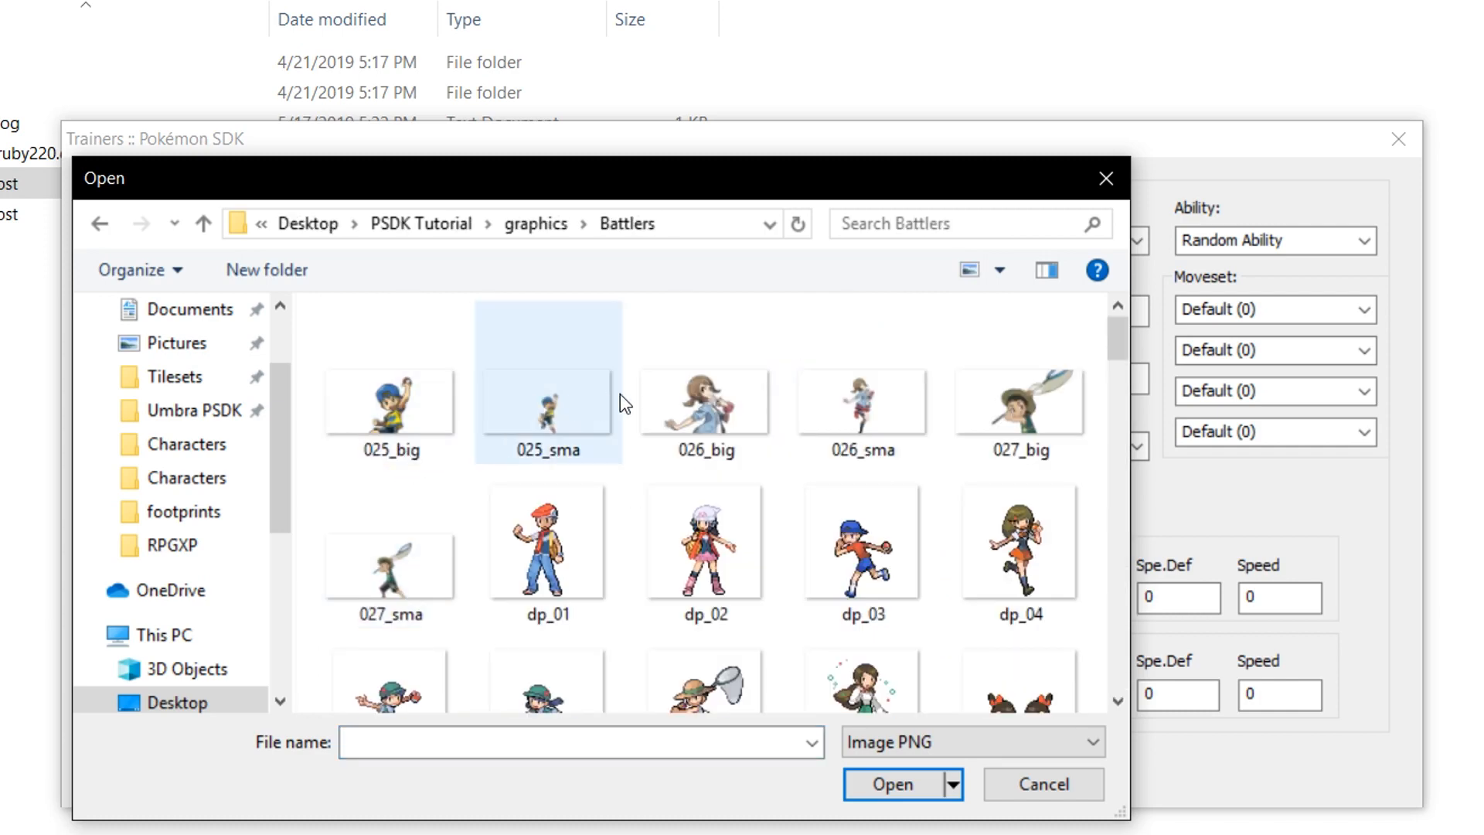
Look through the numbered dp battler sprites, the dp_back images and the source sheets in the PSDK Tutorial Battlers folder.
scroll(610, 398, "down", 2)
scroll(638, 409, "down", 10)
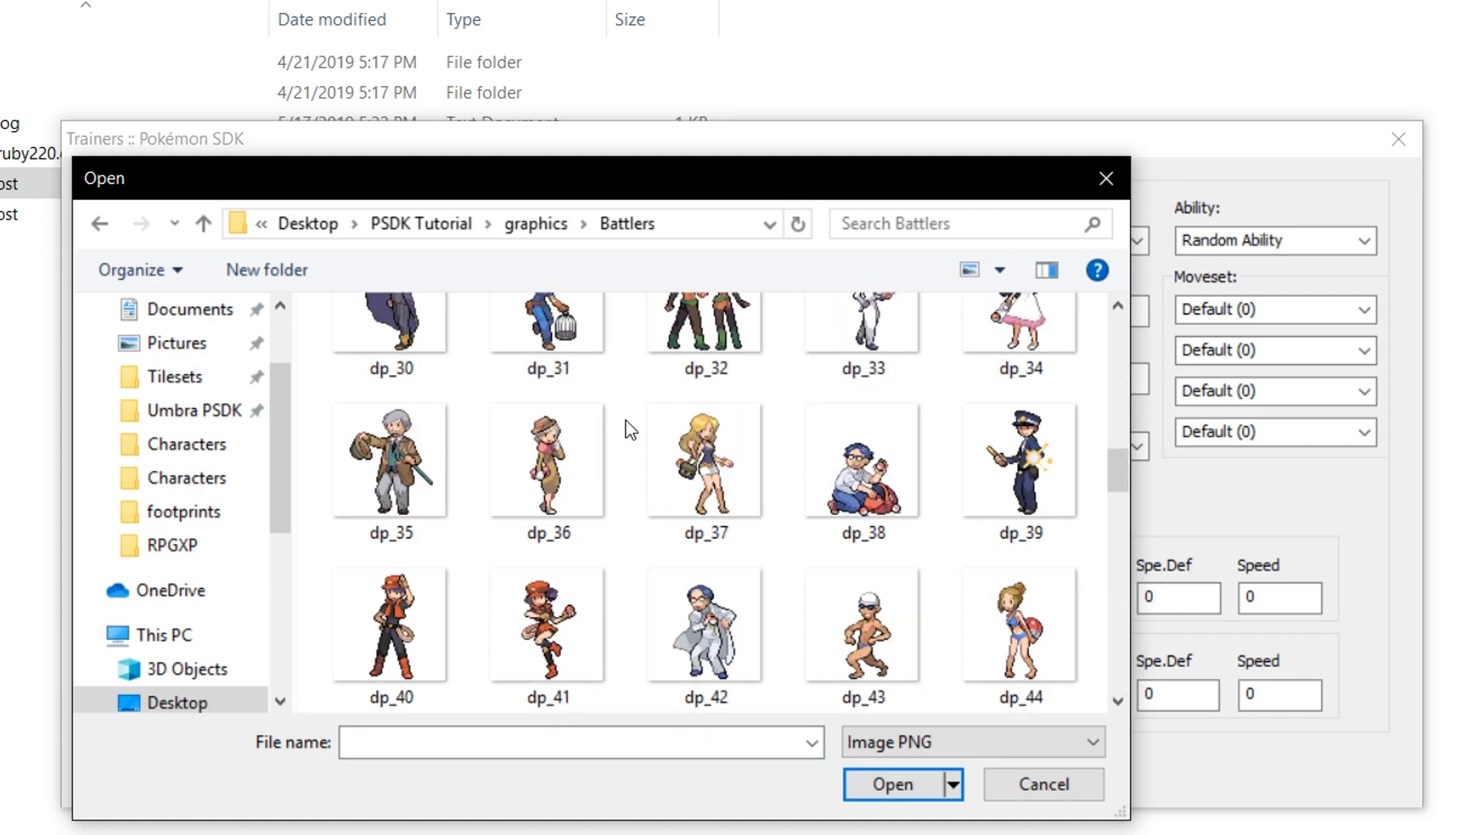
scroll(625, 420, "down", 8)
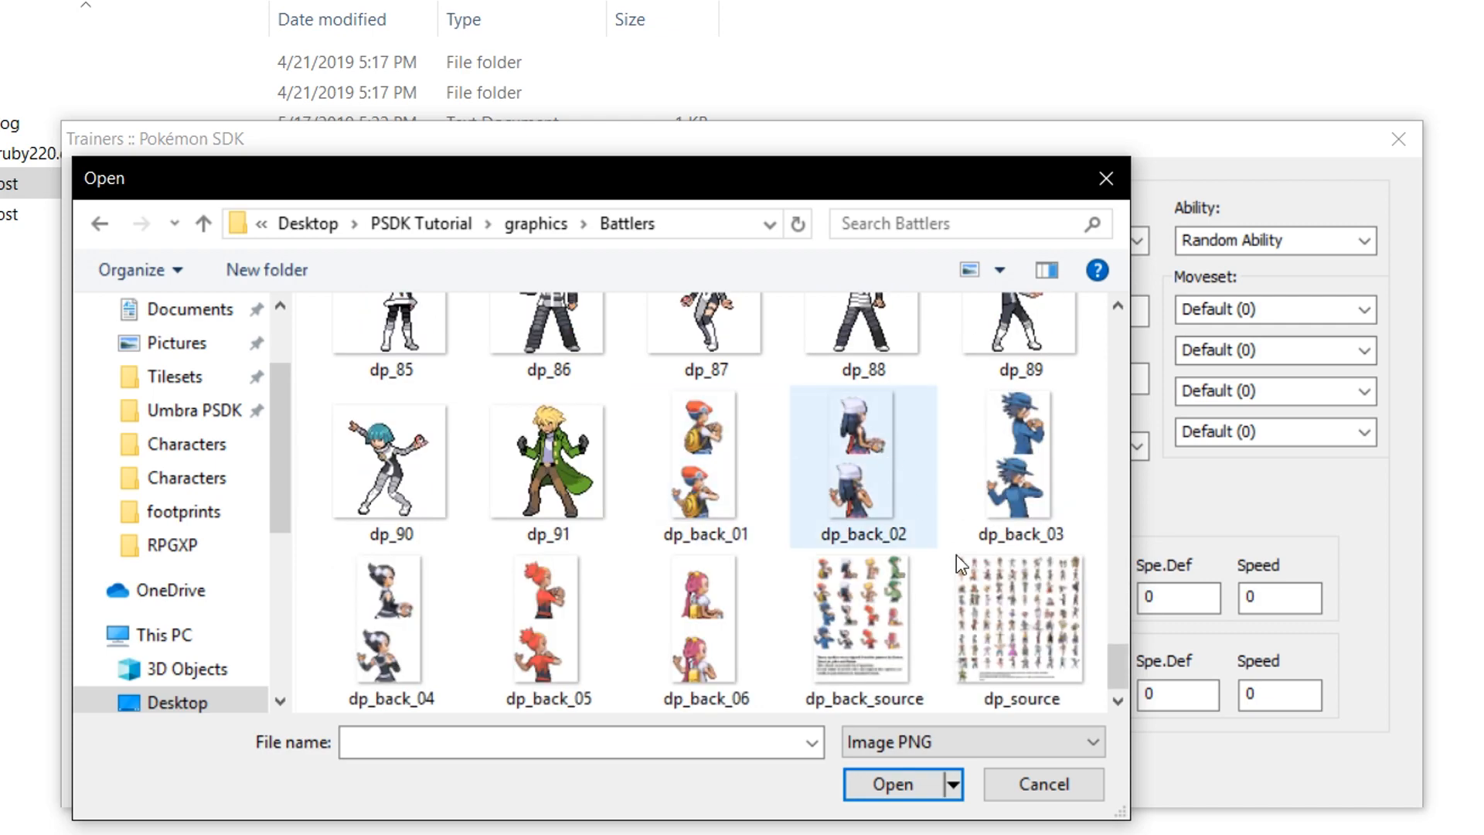
scroll(967, 651, "up", 7)
scroll(959, 653, "down", 3)
scroll(959, 640, "down", 3)
scroll(660, 376, "up", 18)
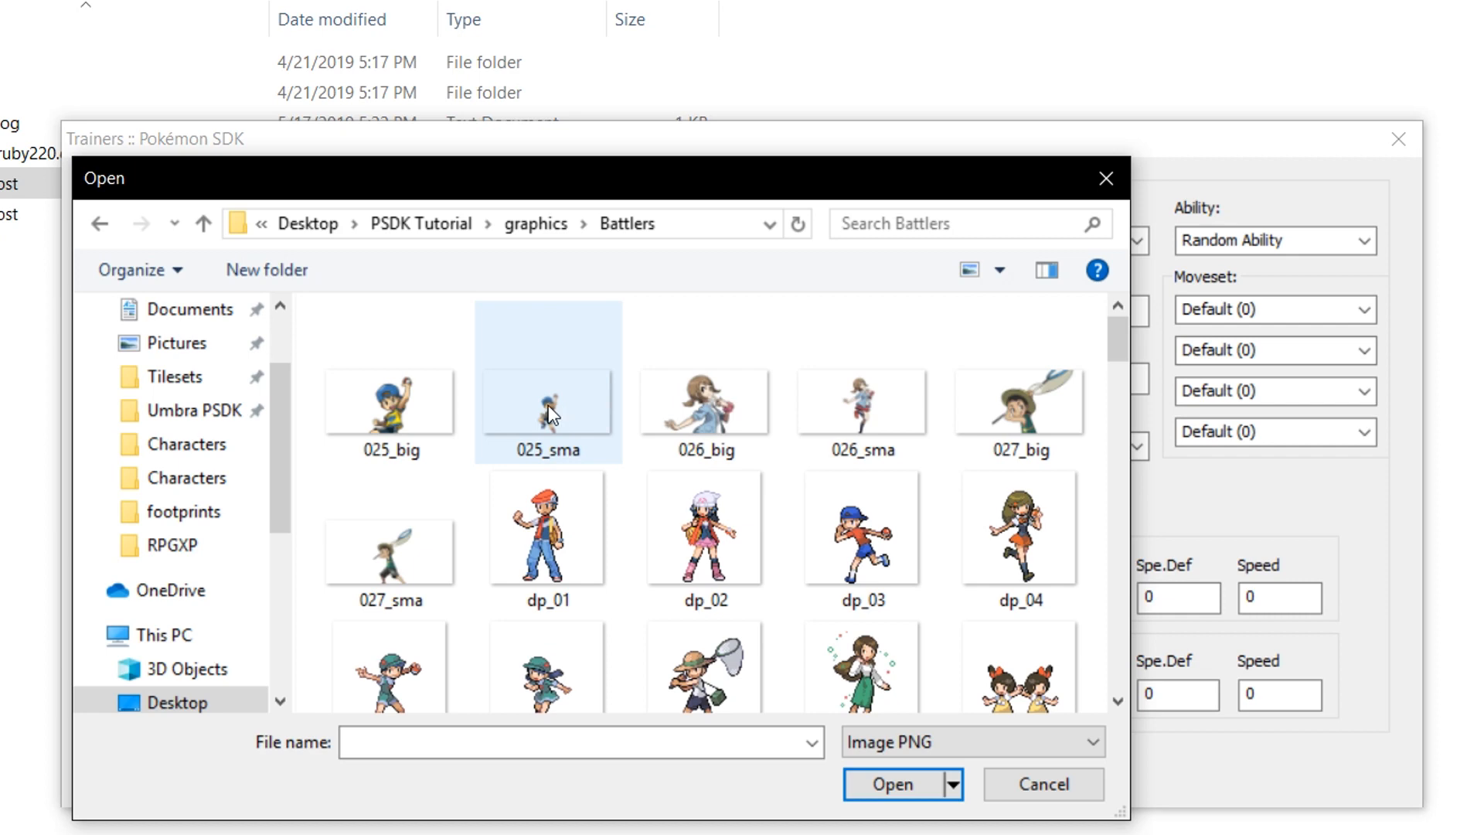
Point out the 025_big and 027_sma battlers and compare them with the dp sprites.
left_click(386, 397)
left_click(392, 519)
left_click(430, 433)
left_click(440, 477)
left_click(310, 314)
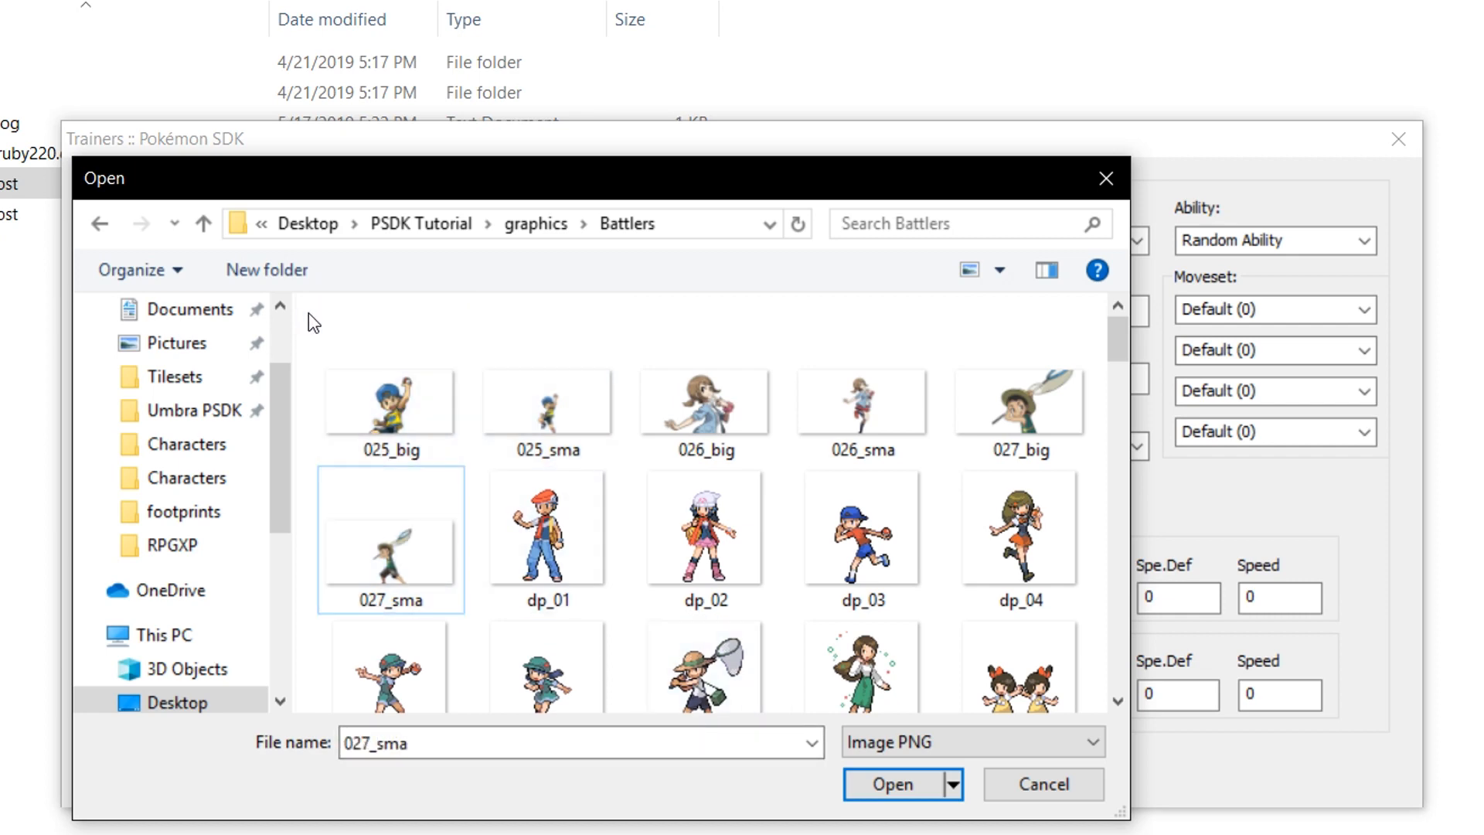
scroll(846, 520, "down", 10)
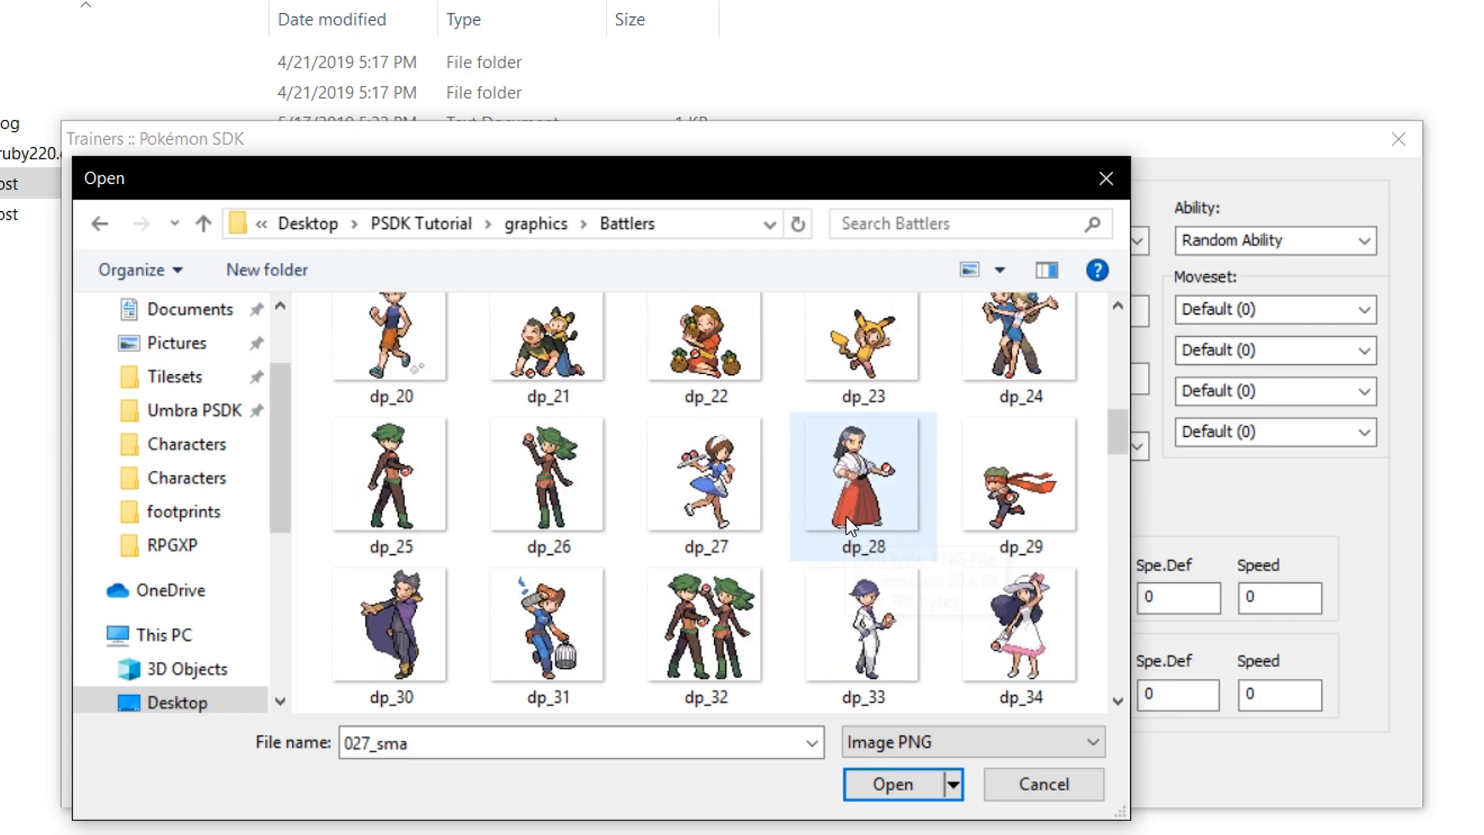
scroll(846, 520, "up", 10)
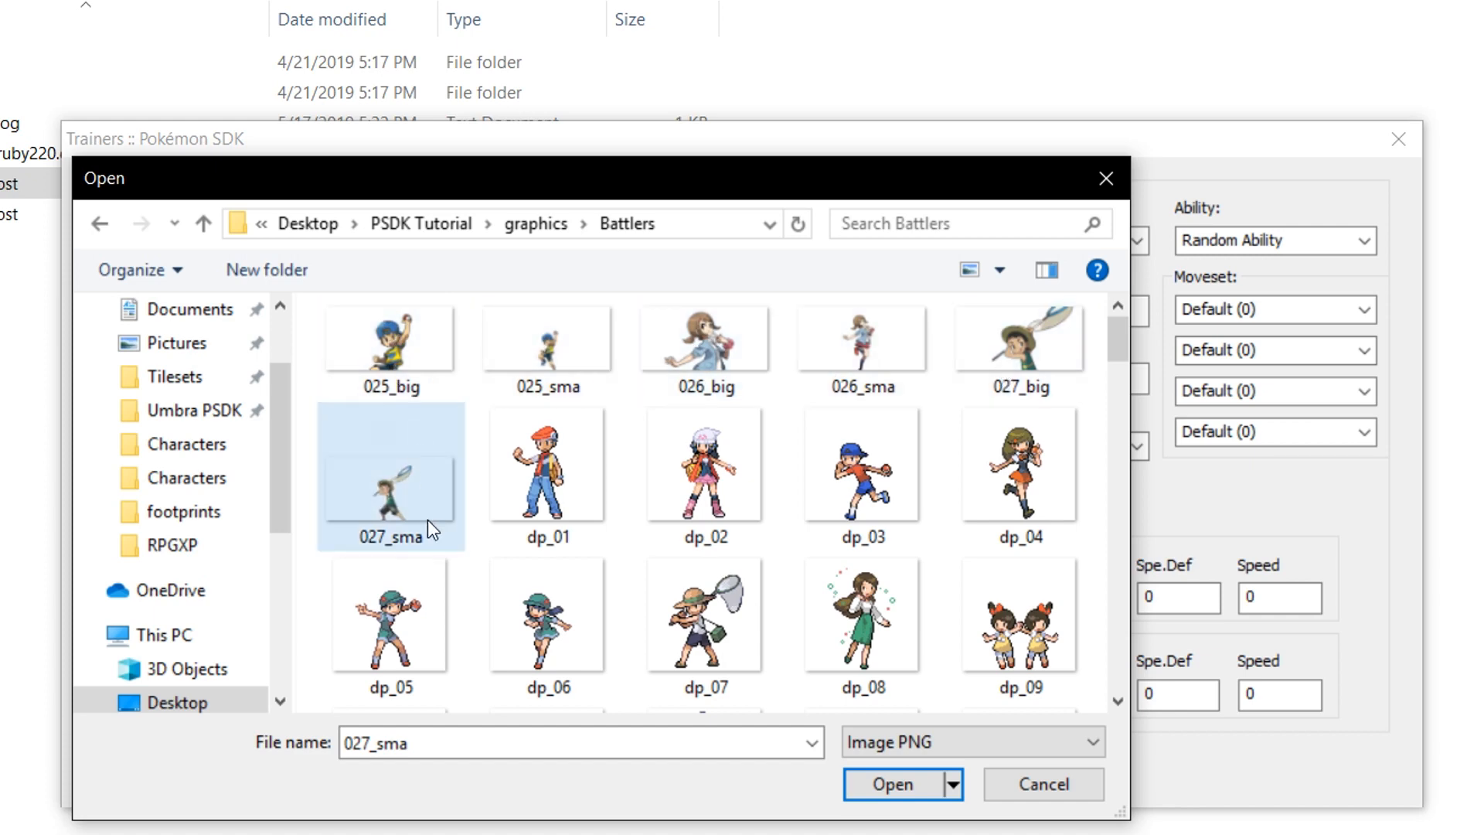
Highlight the 025_big, 027_big and 027_sma naming examples, dismiss the image picker without choosing one and close the Trainers editor.
left_click(383, 334)
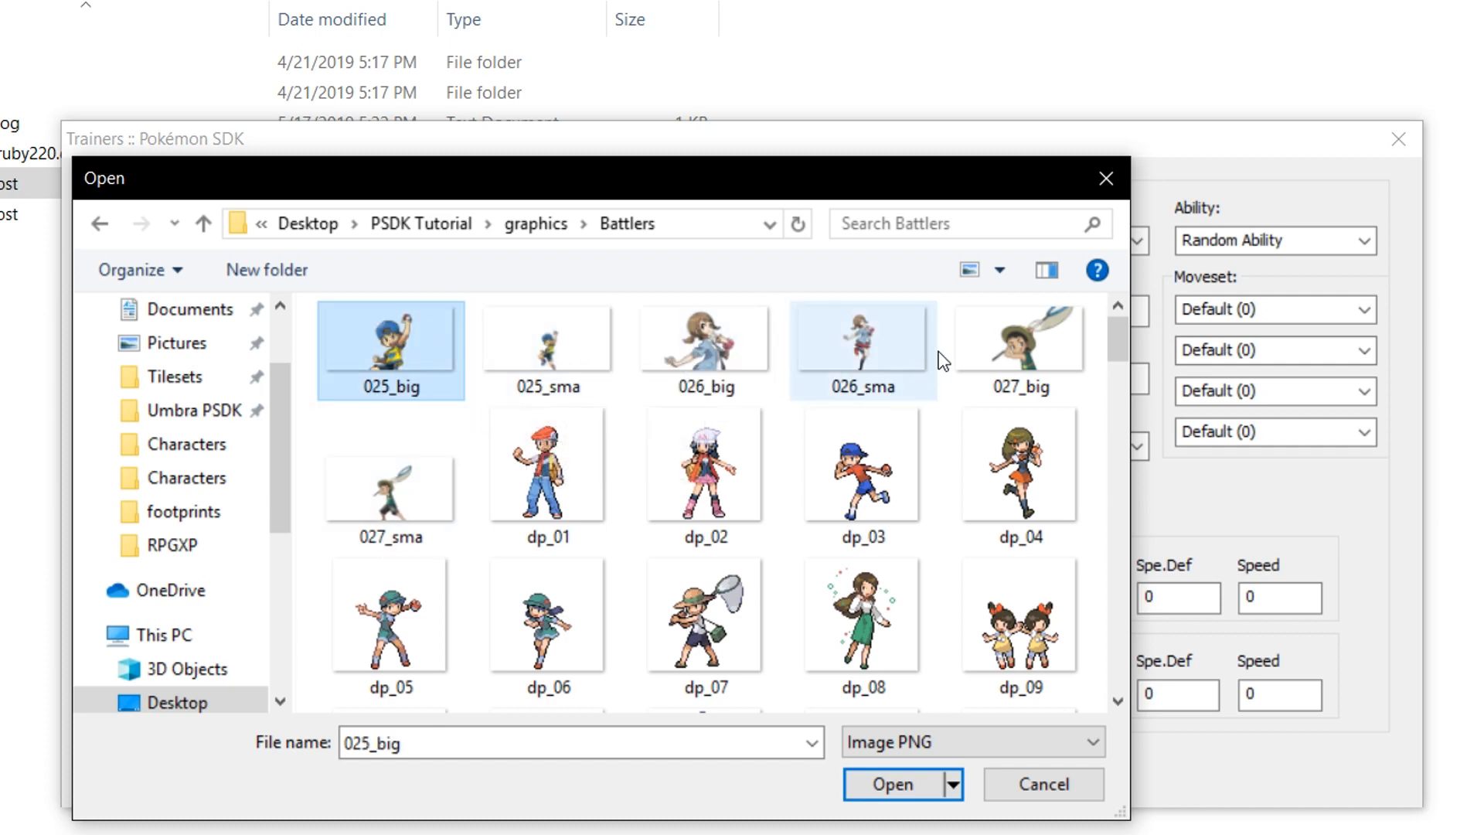
left_click(967, 348)
left_click(414, 475)
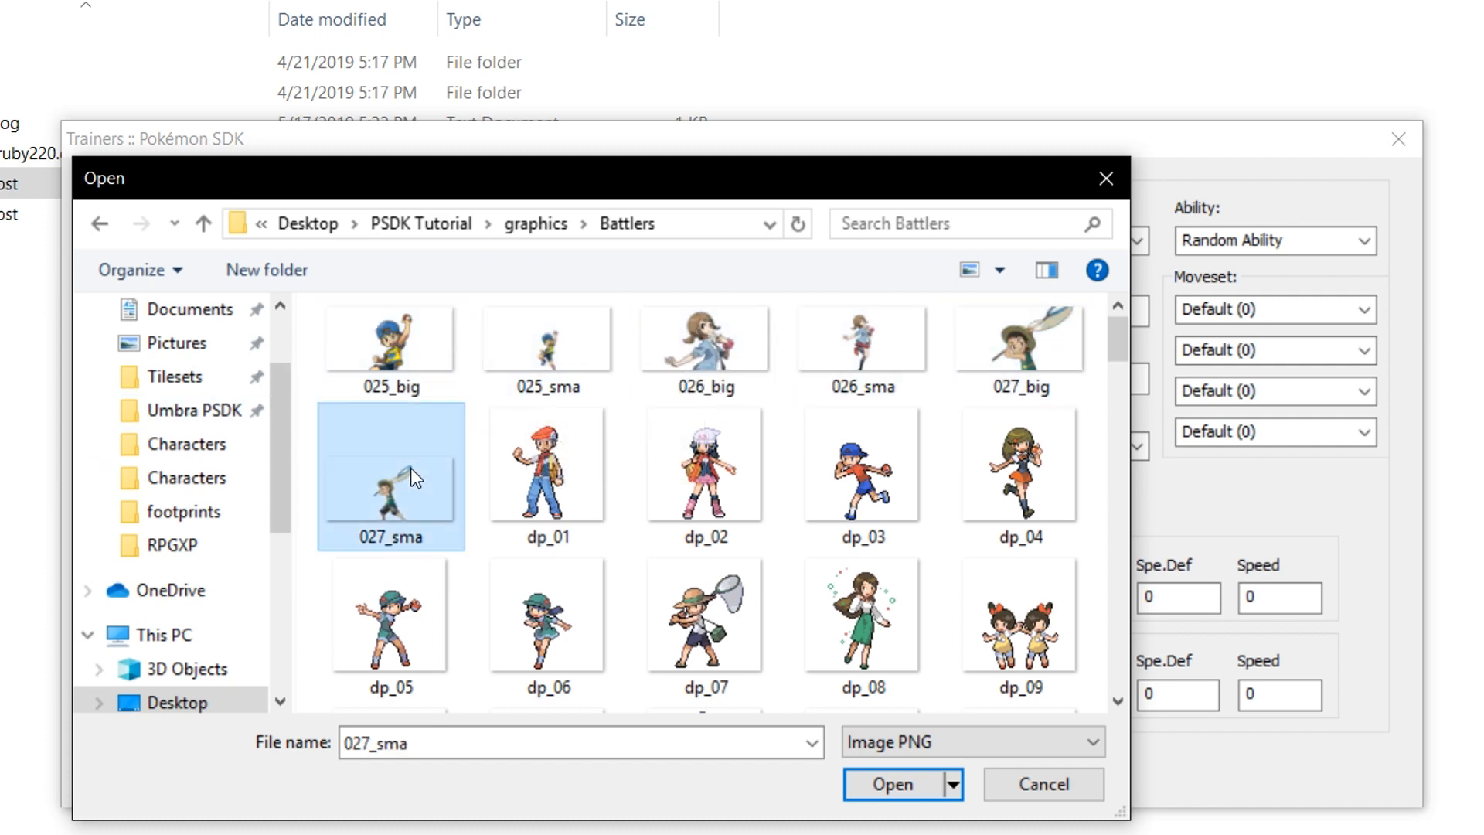
left_click(1118, 170)
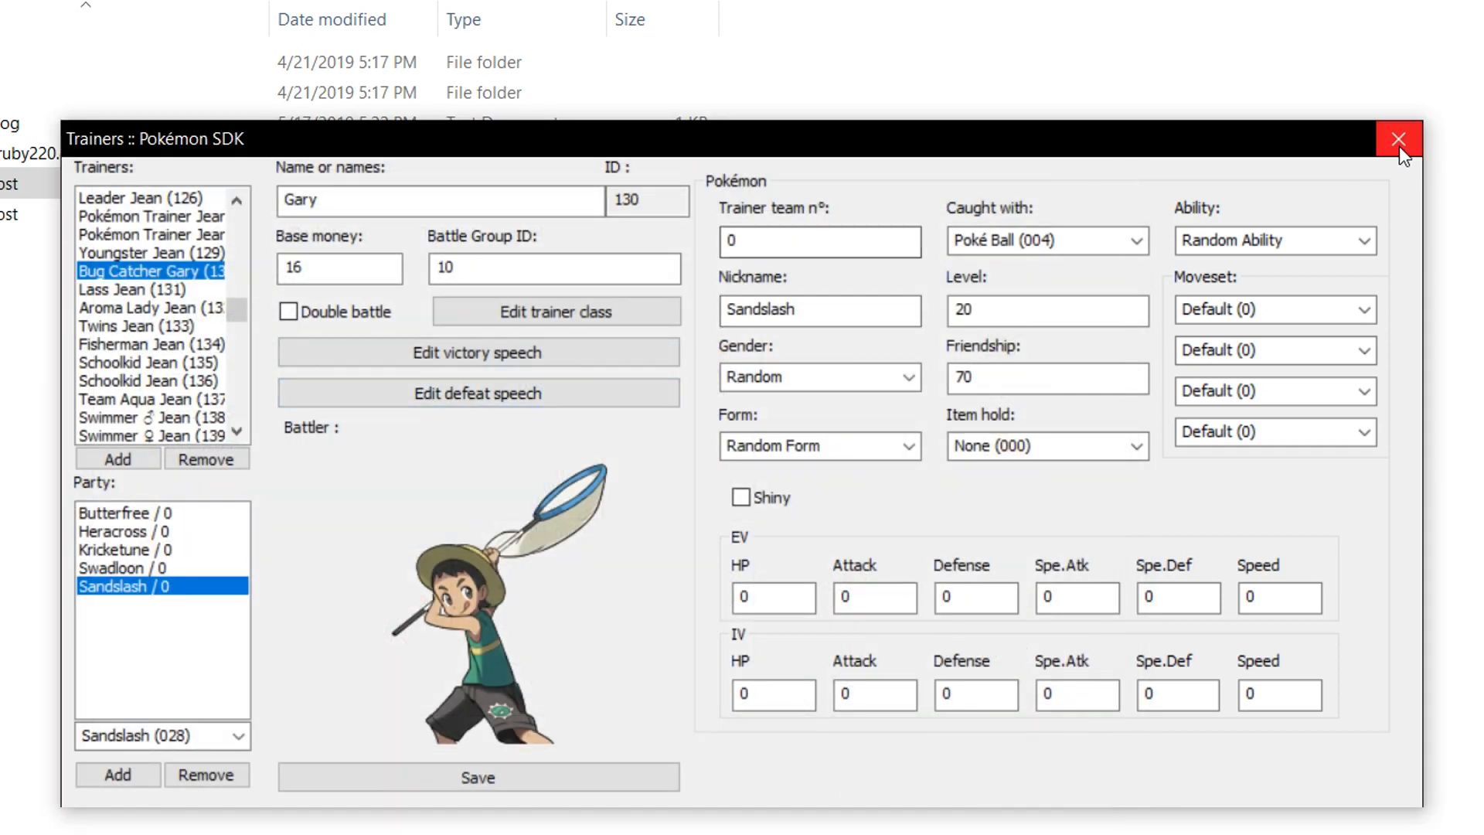
left_click(1399, 139)
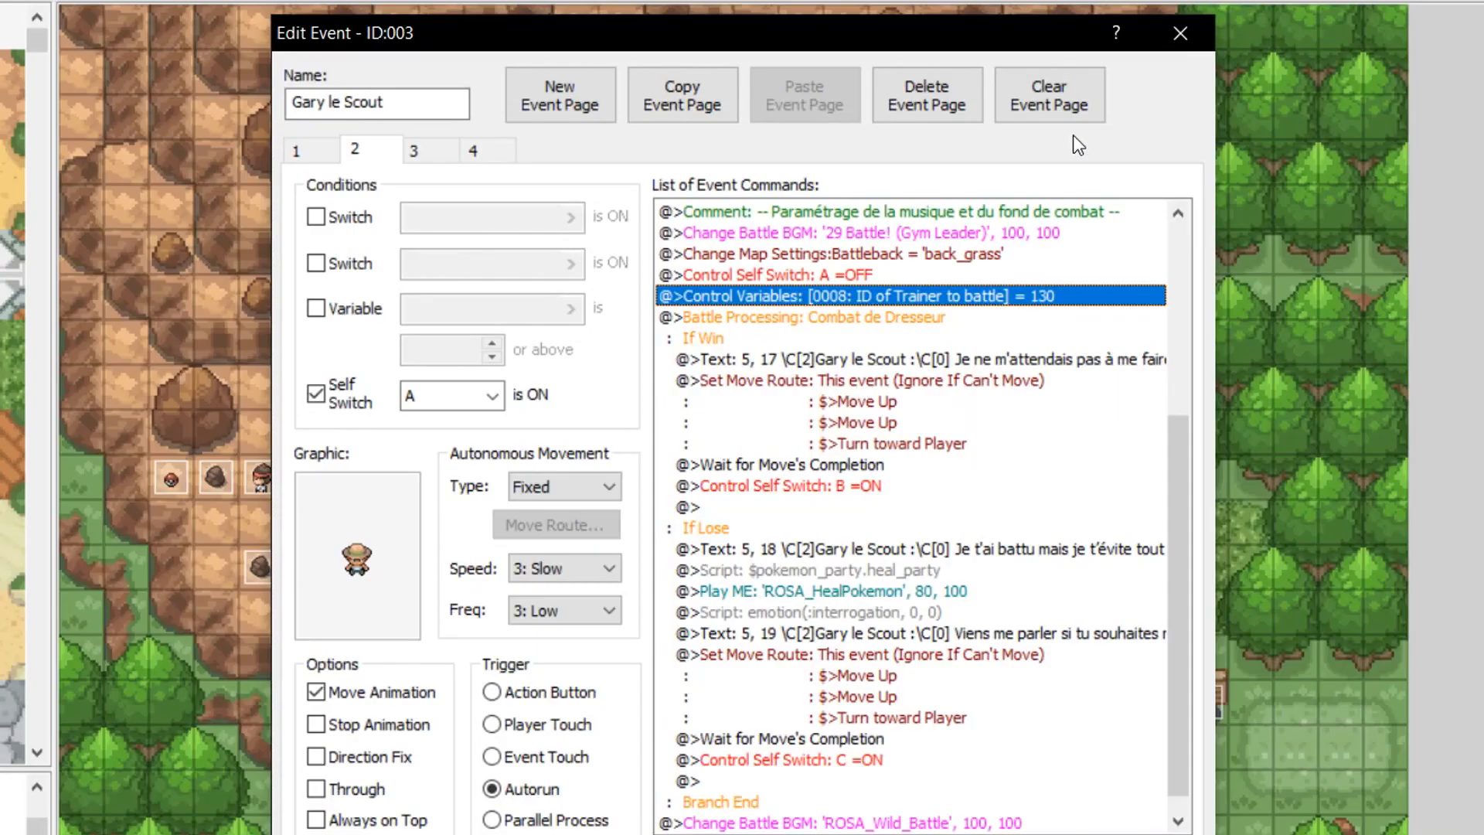
Review the Battle Processing command on event page 2 and its If Win text, move route and self switch B.
left_click(806, 317)
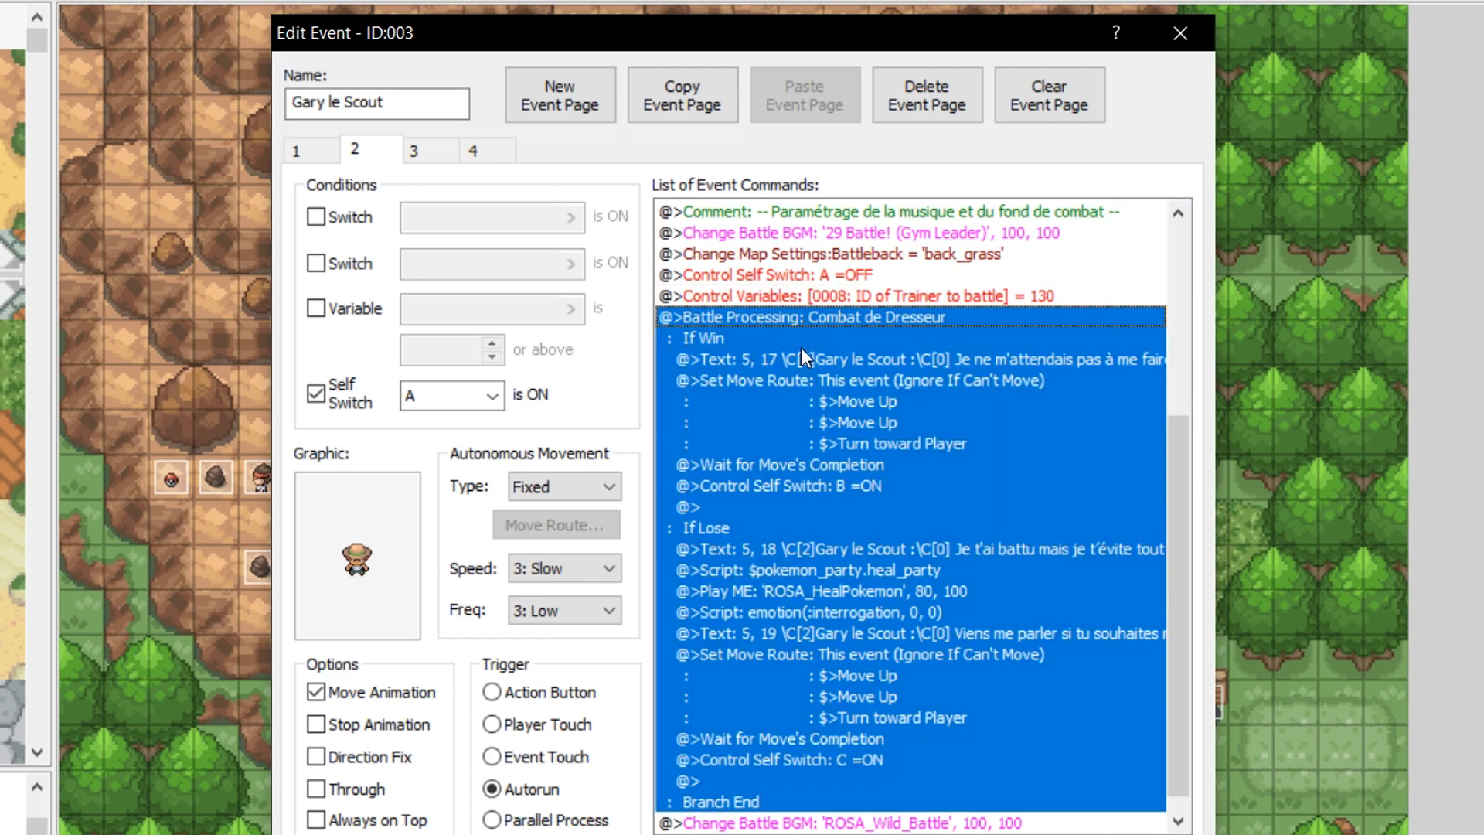
left_click(801, 338)
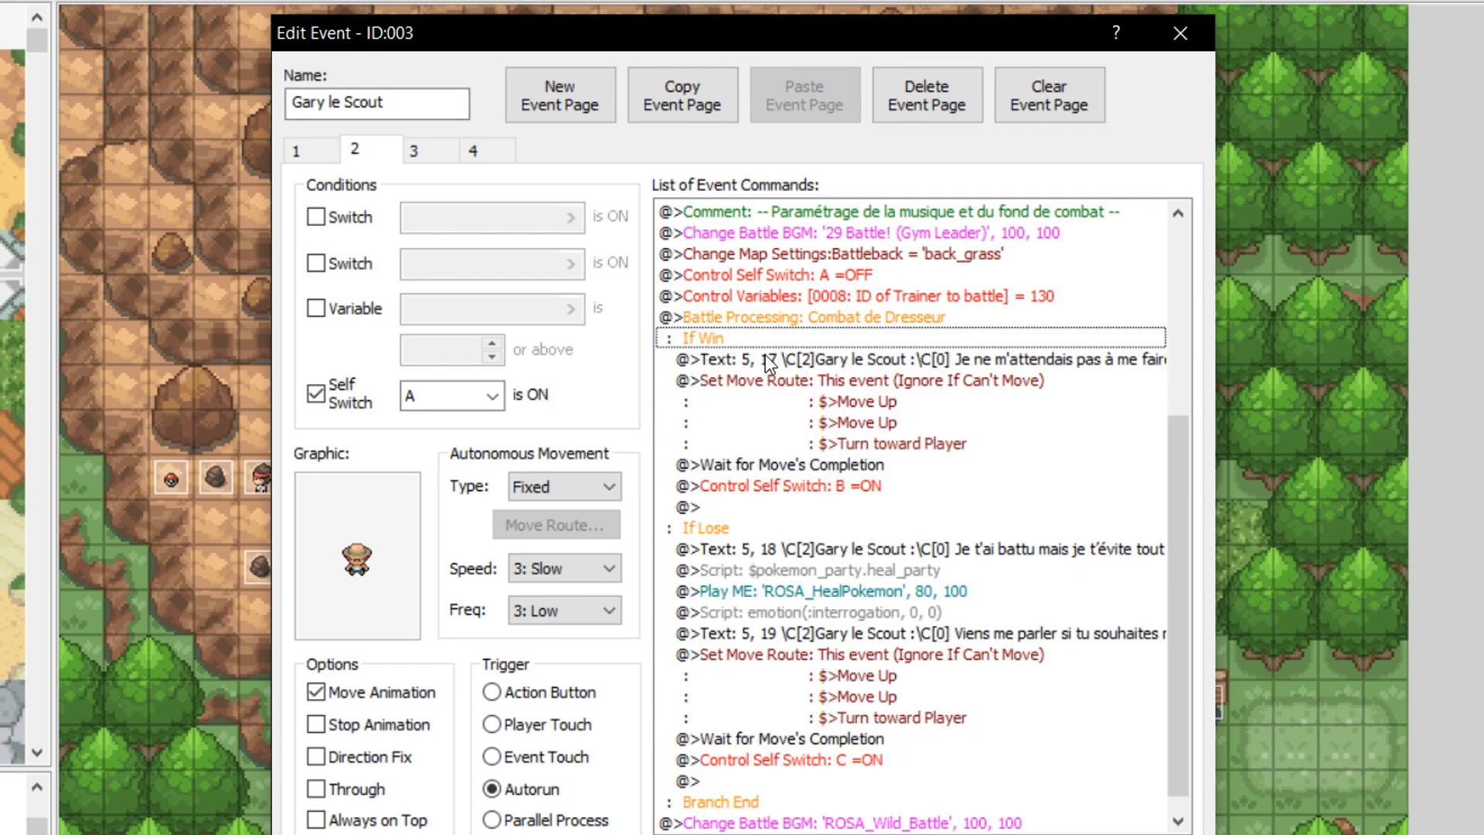
left_click(773, 358)
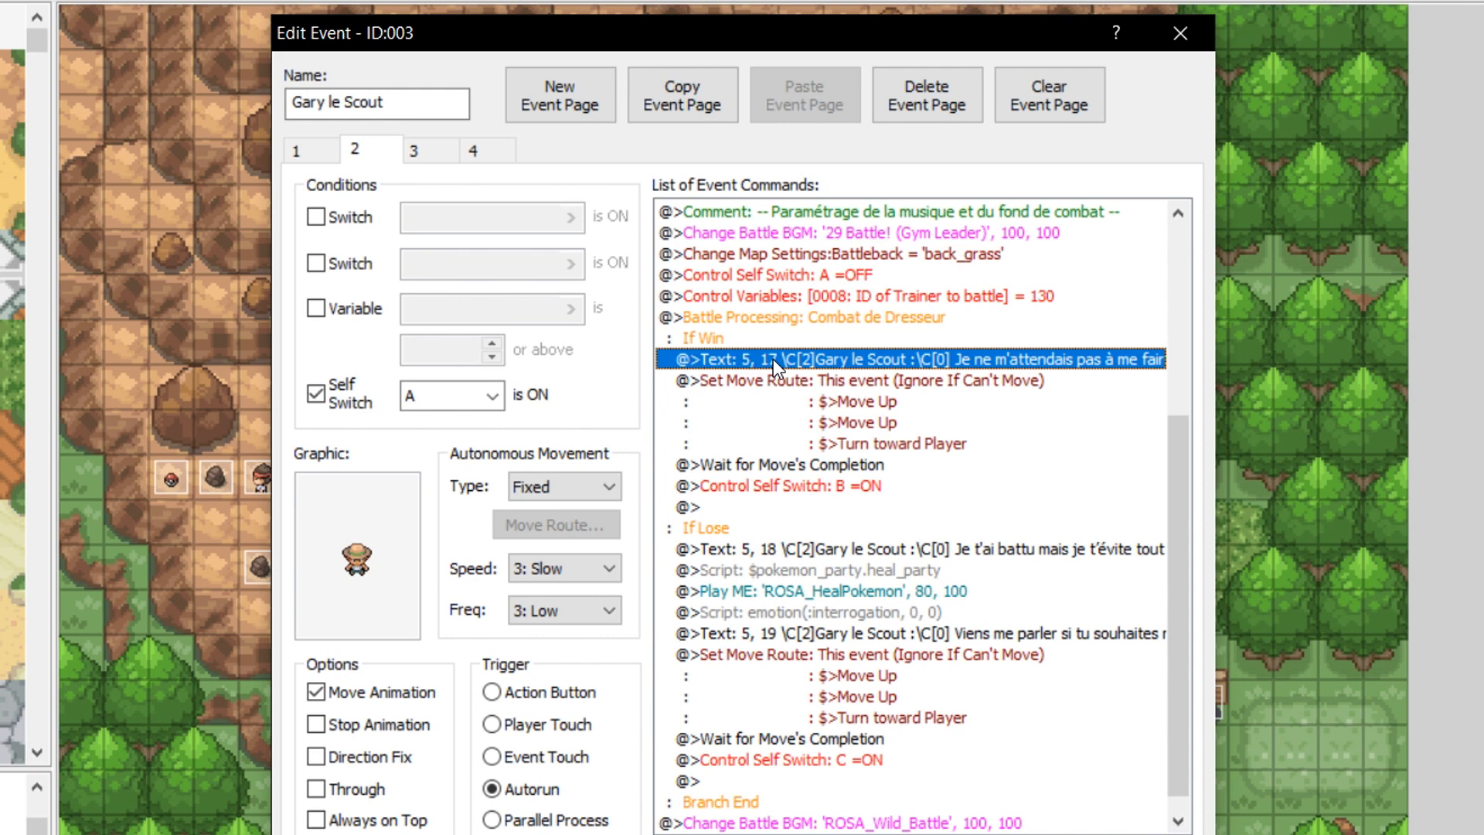
right_click(961, 360)
left_click(876, 383)
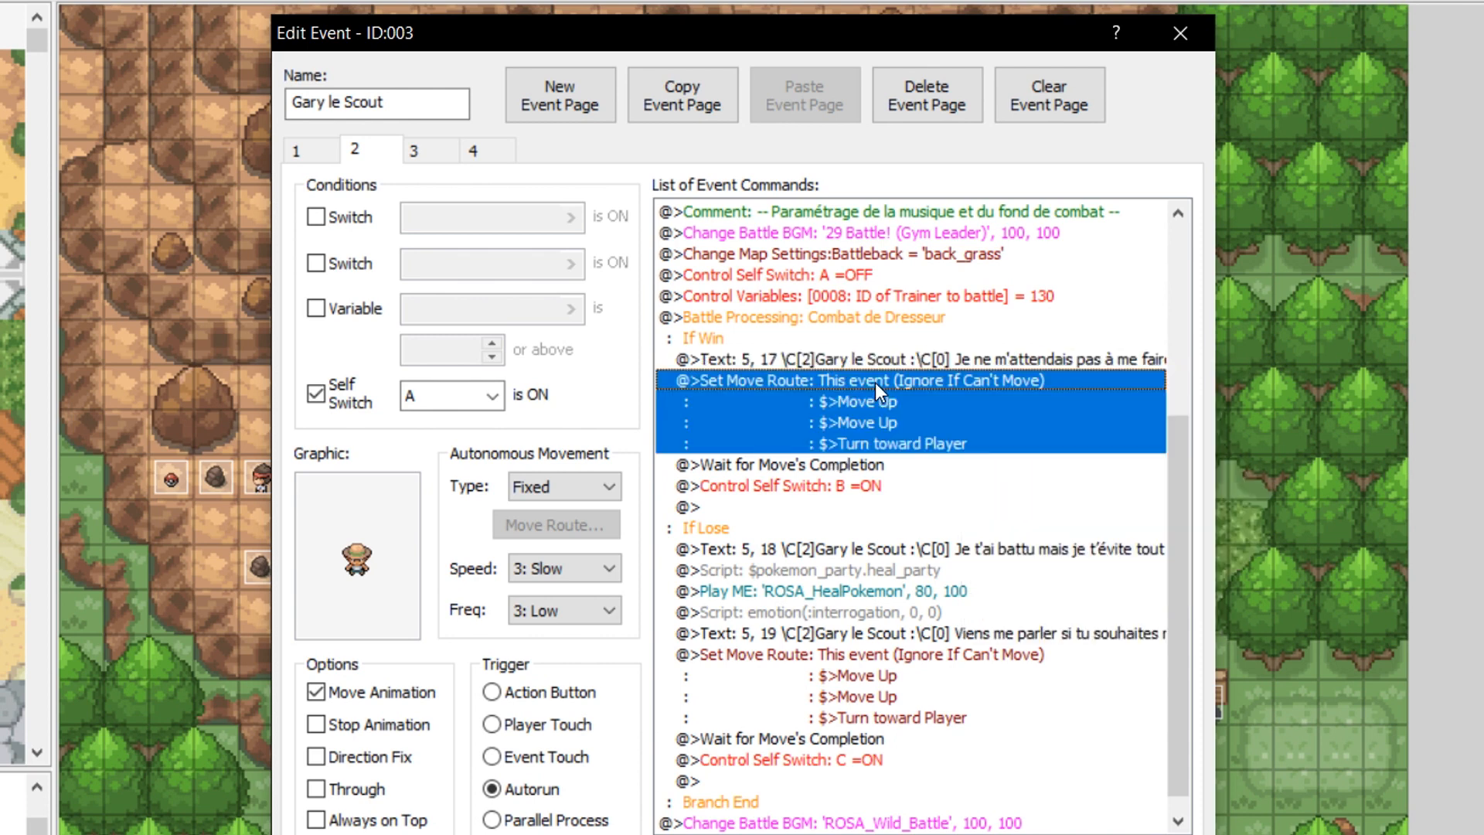
left_click(824, 465)
left_click(791, 485)
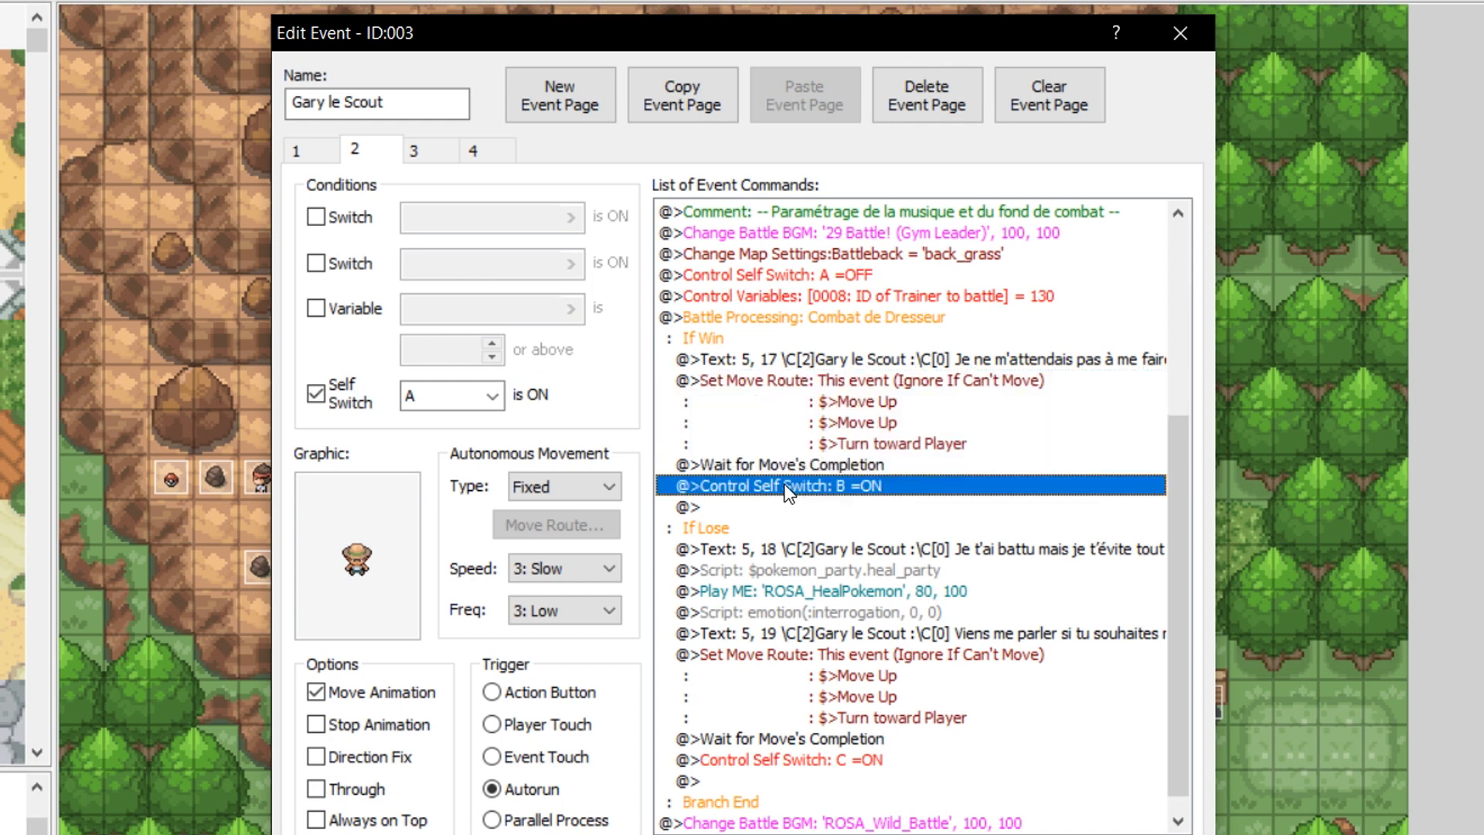
Compare the If Lose branch's defeat text, heal_party script and emotion script with the If Win branch's text and move route.
scroll(736, 507, "down", 1)
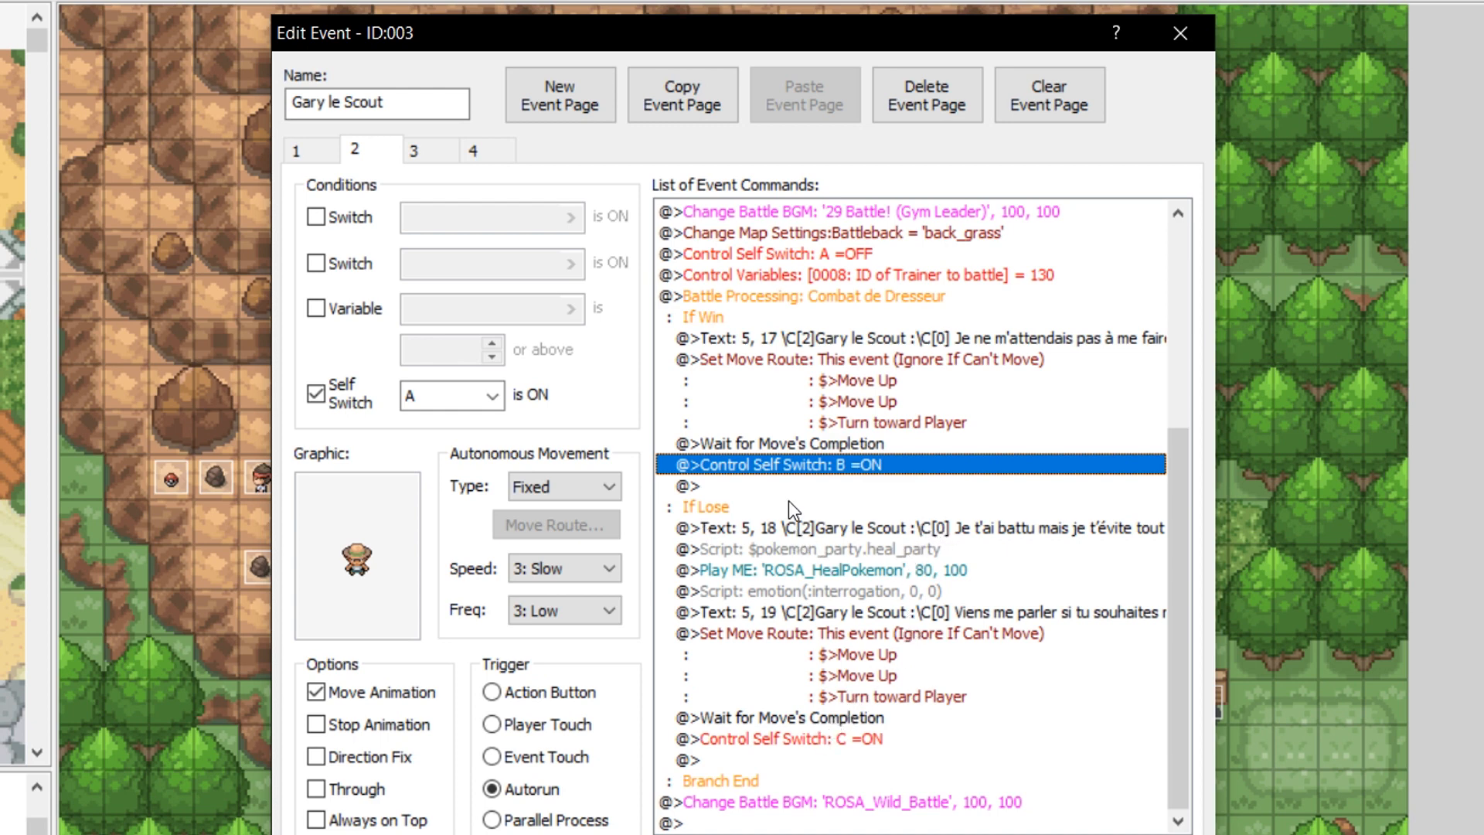
left_click(739, 547)
left_click(784, 358)
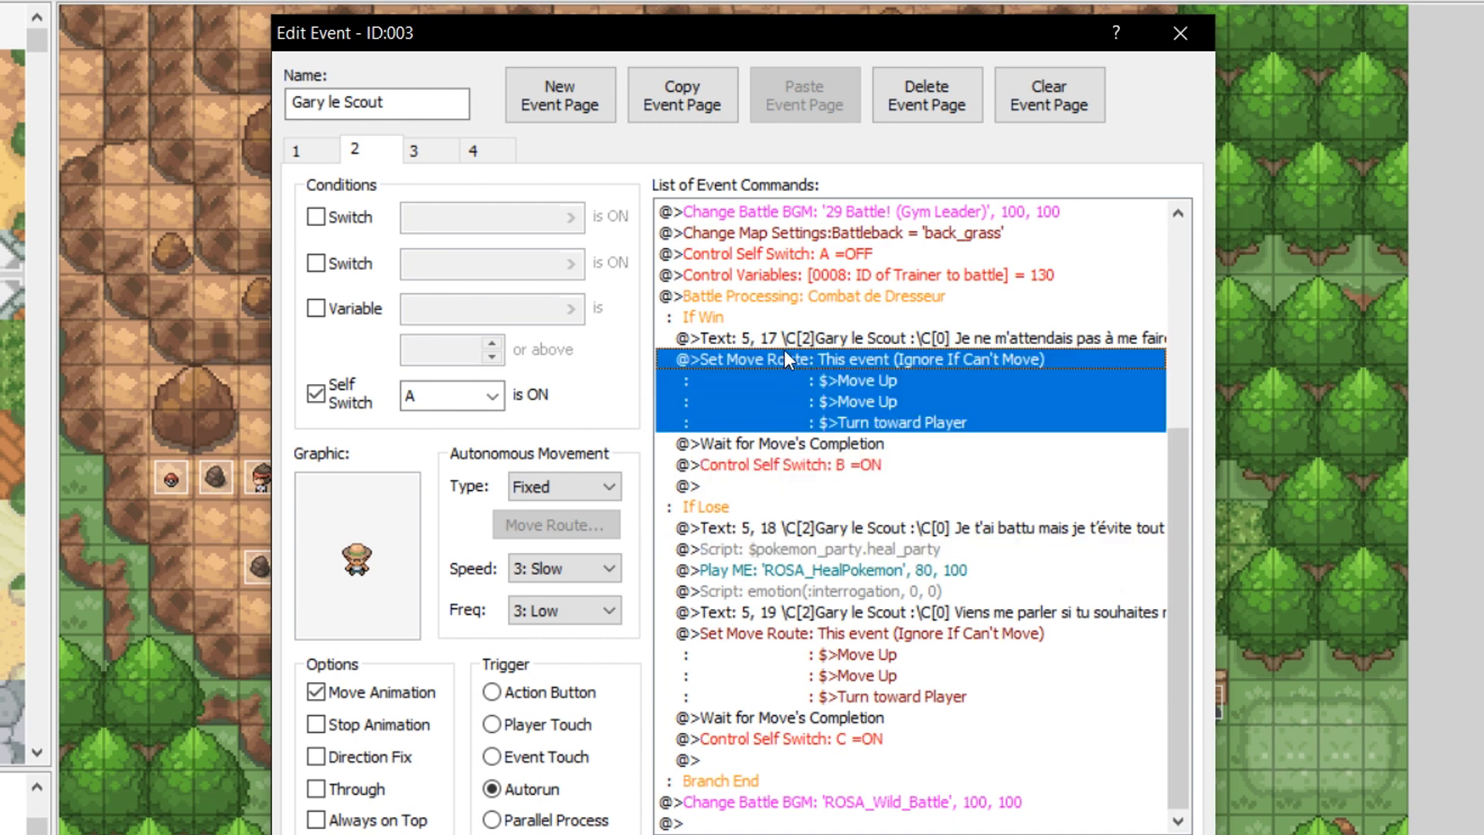
left_click(776, 337)
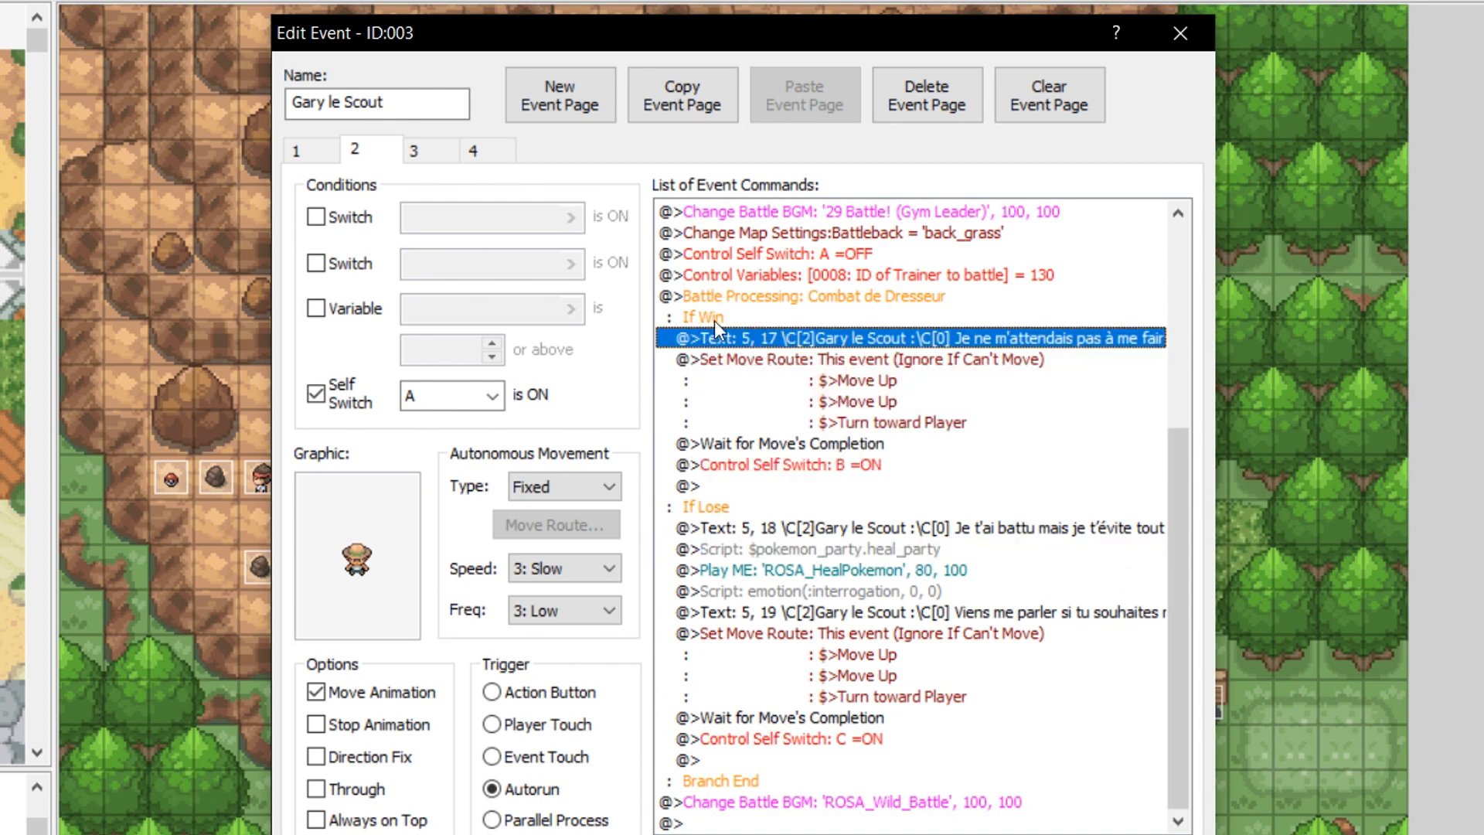
left_click(734, 526)
left_click(777, 550)
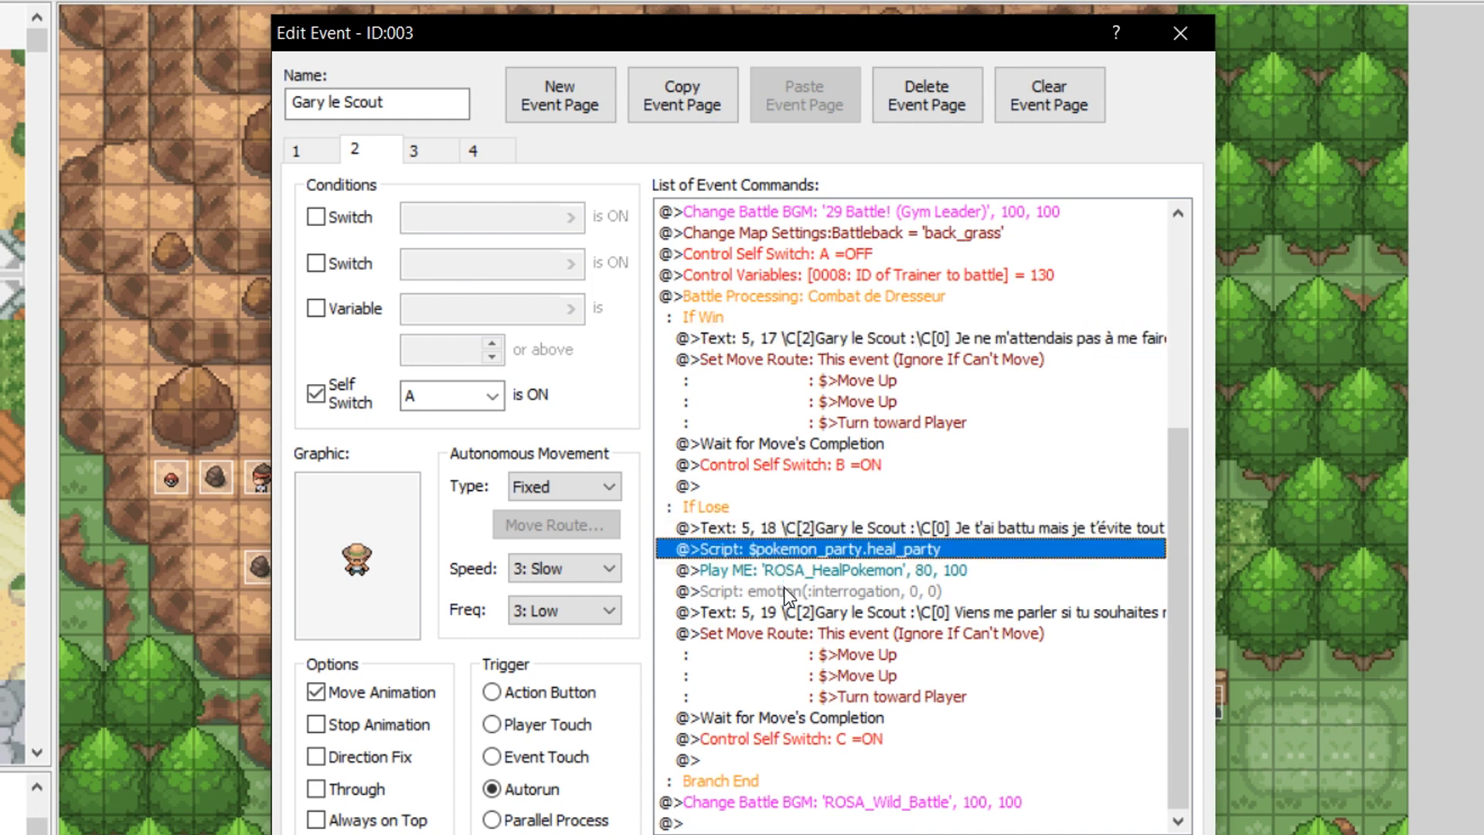
left_click(783, 589)
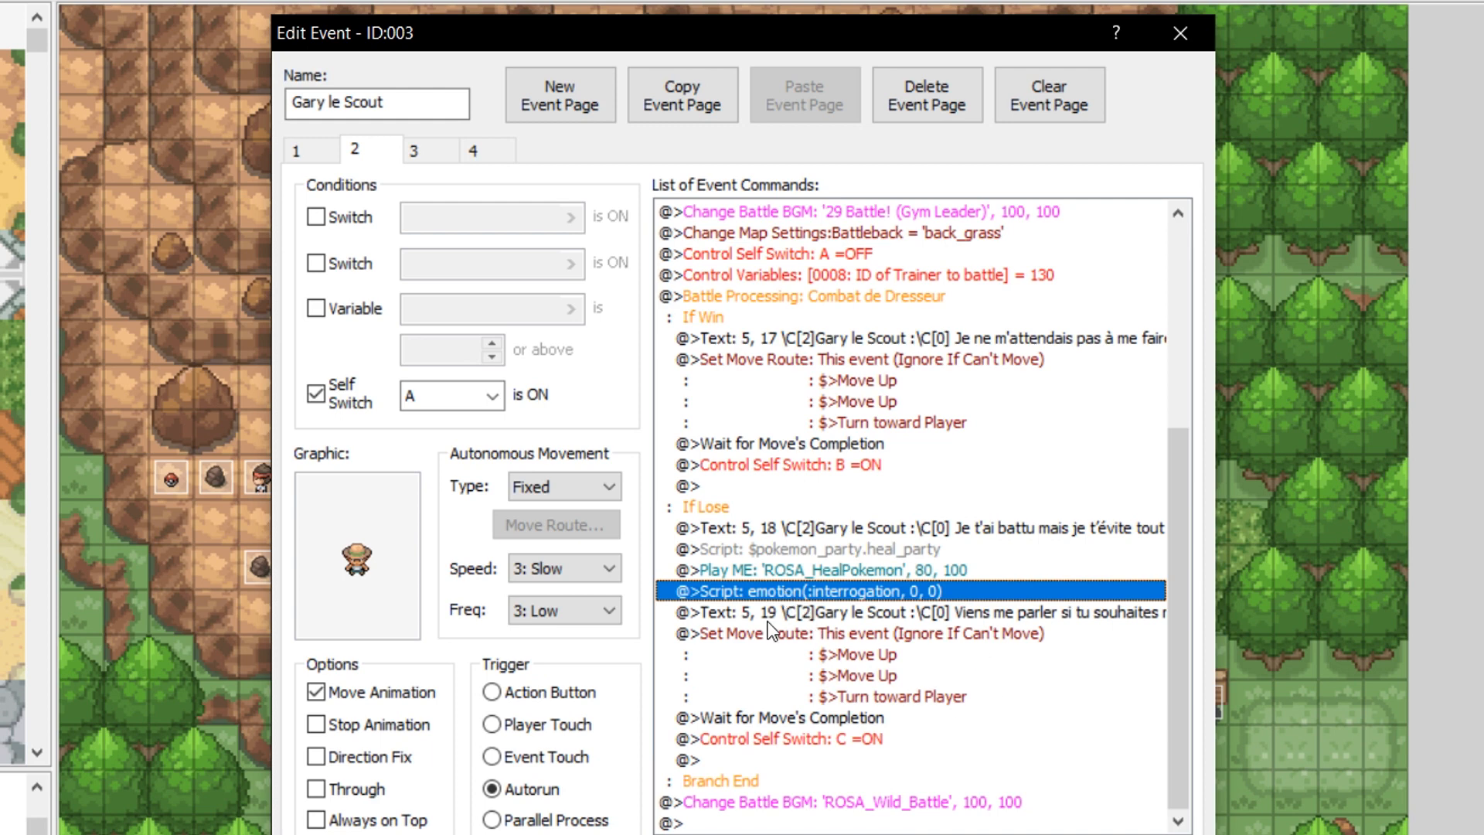
left_click(779, 340)
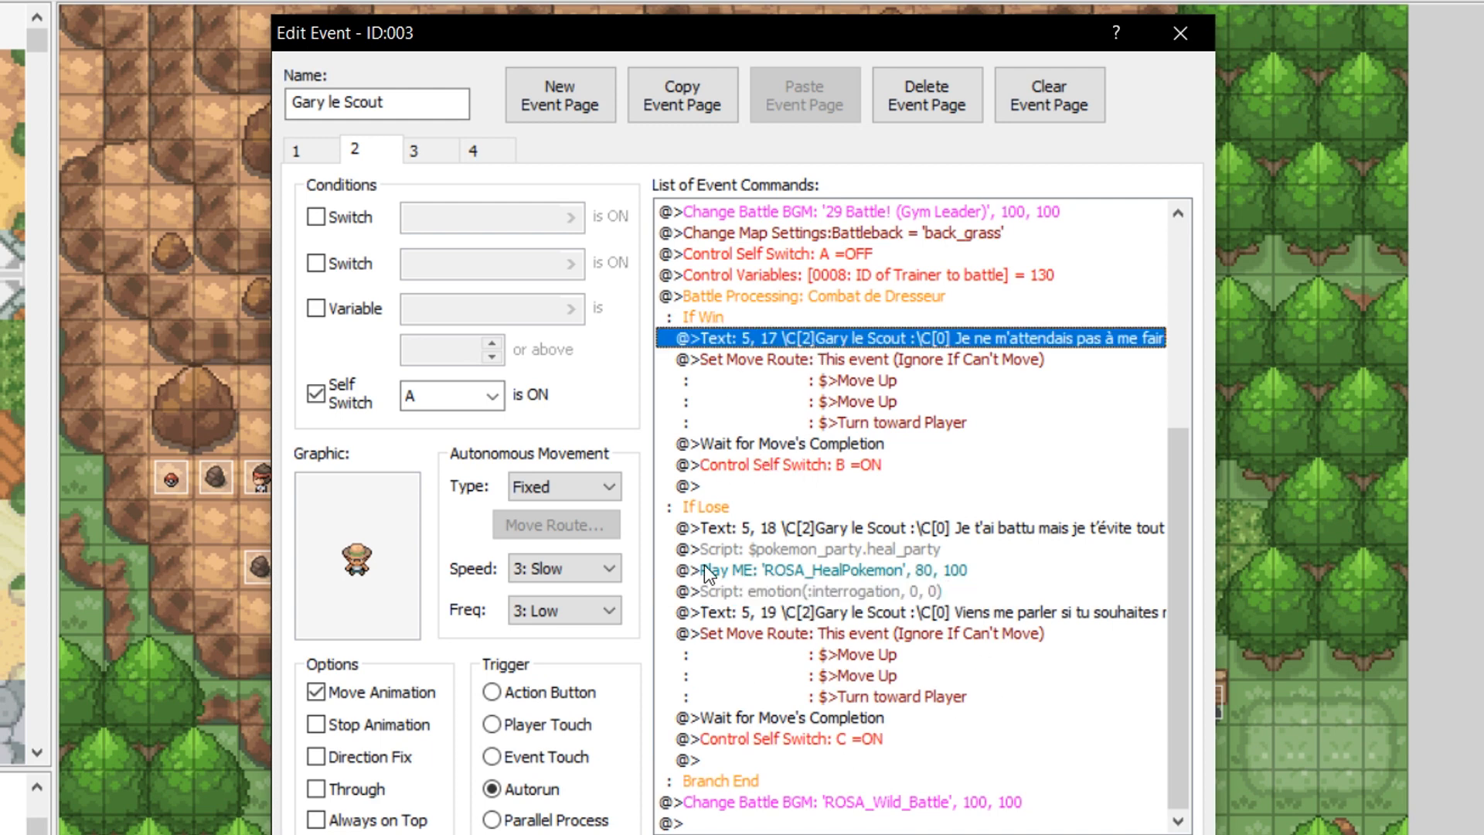
left_click(770, 509)
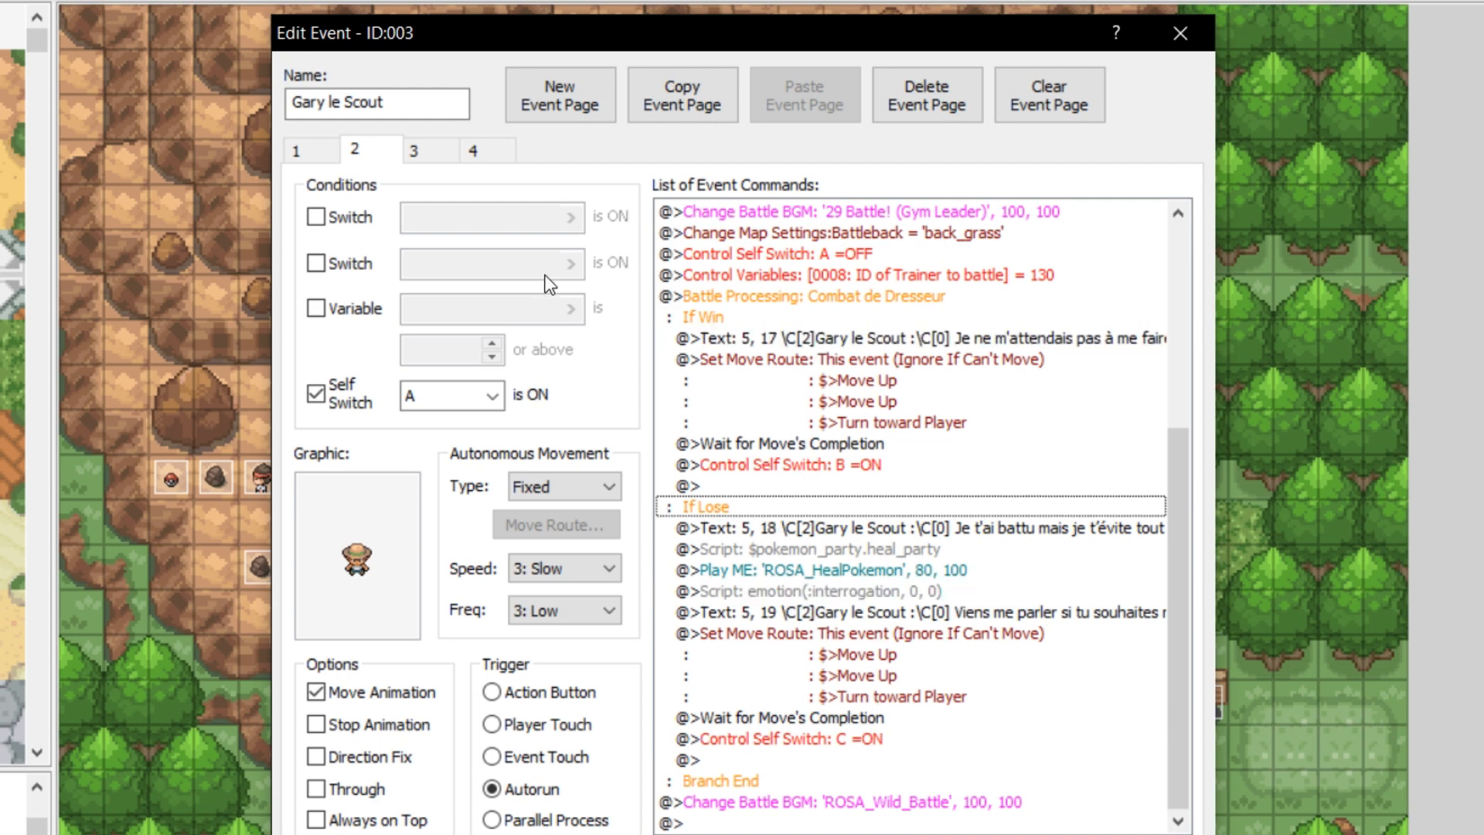
Point out the ROSA_Wild_Battle BGM command at the end of page 2 and the If Win move route.
right_click(790, 811)
left_click(782, 818)
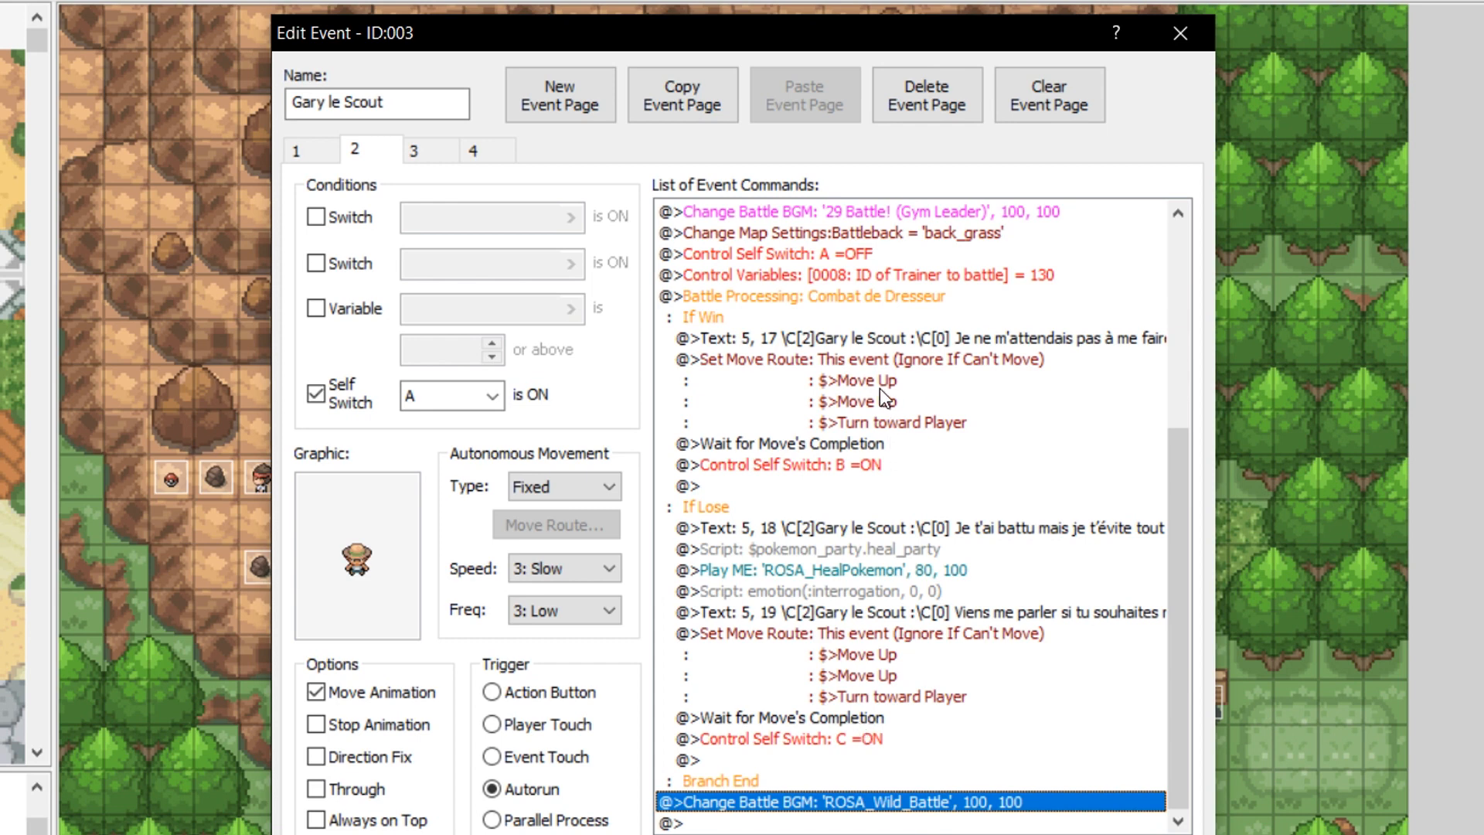
left_click(862, 360)
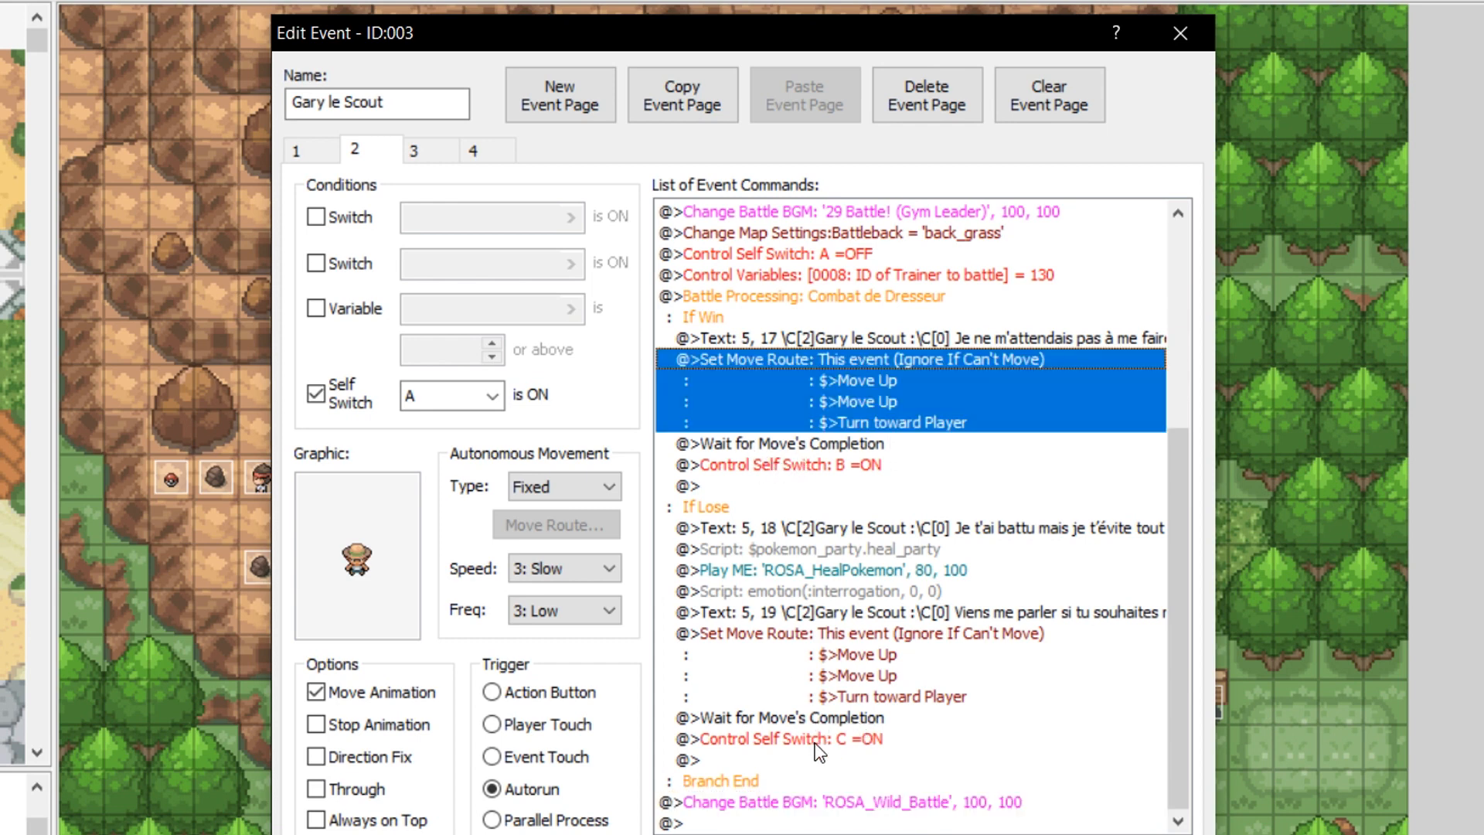
Review event page 3 for self switch B and the rematch choices on page 4, and close the event editor.
left_click(420, 152)
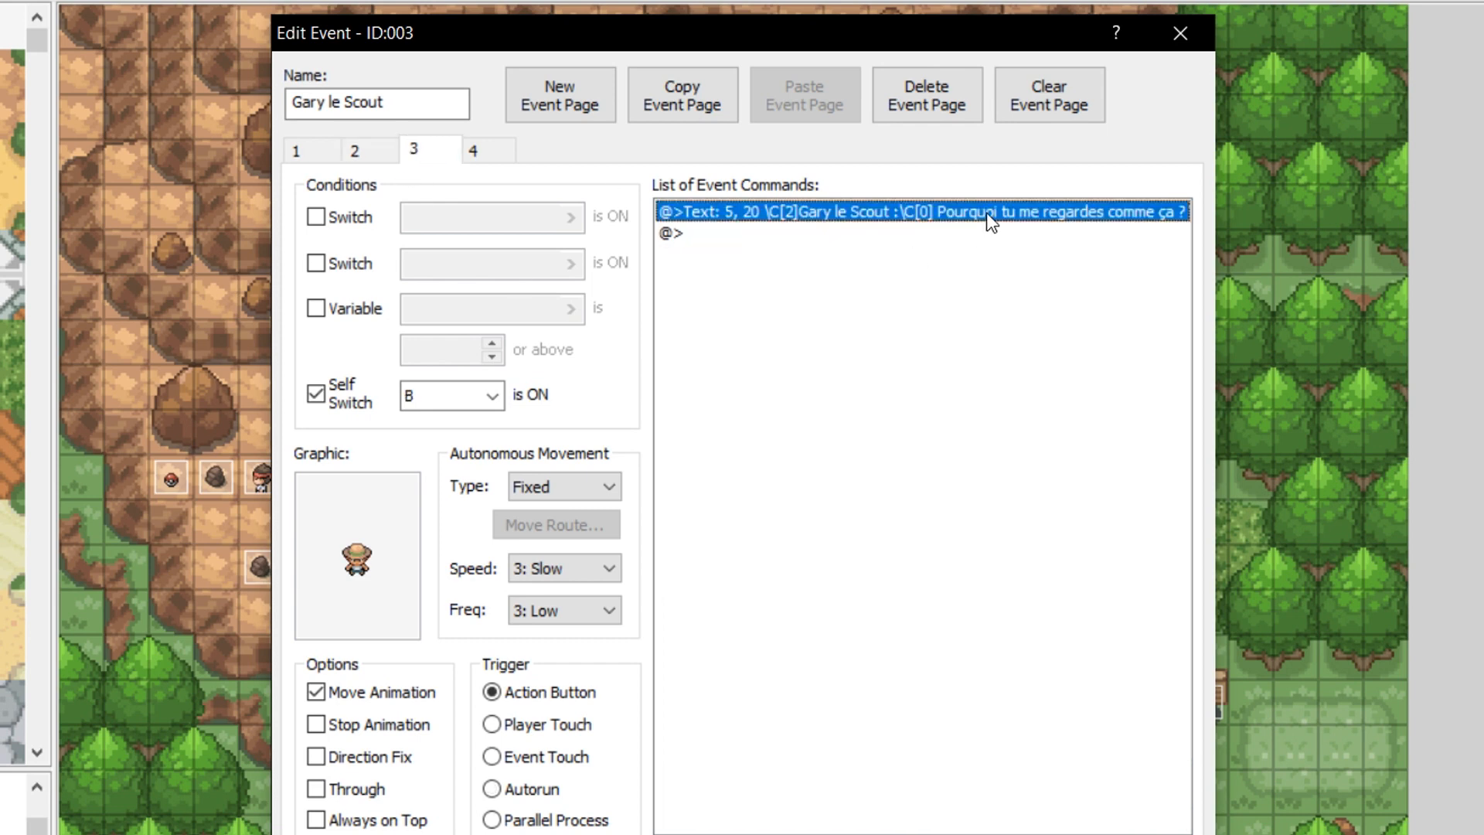
left_click(504, 152)
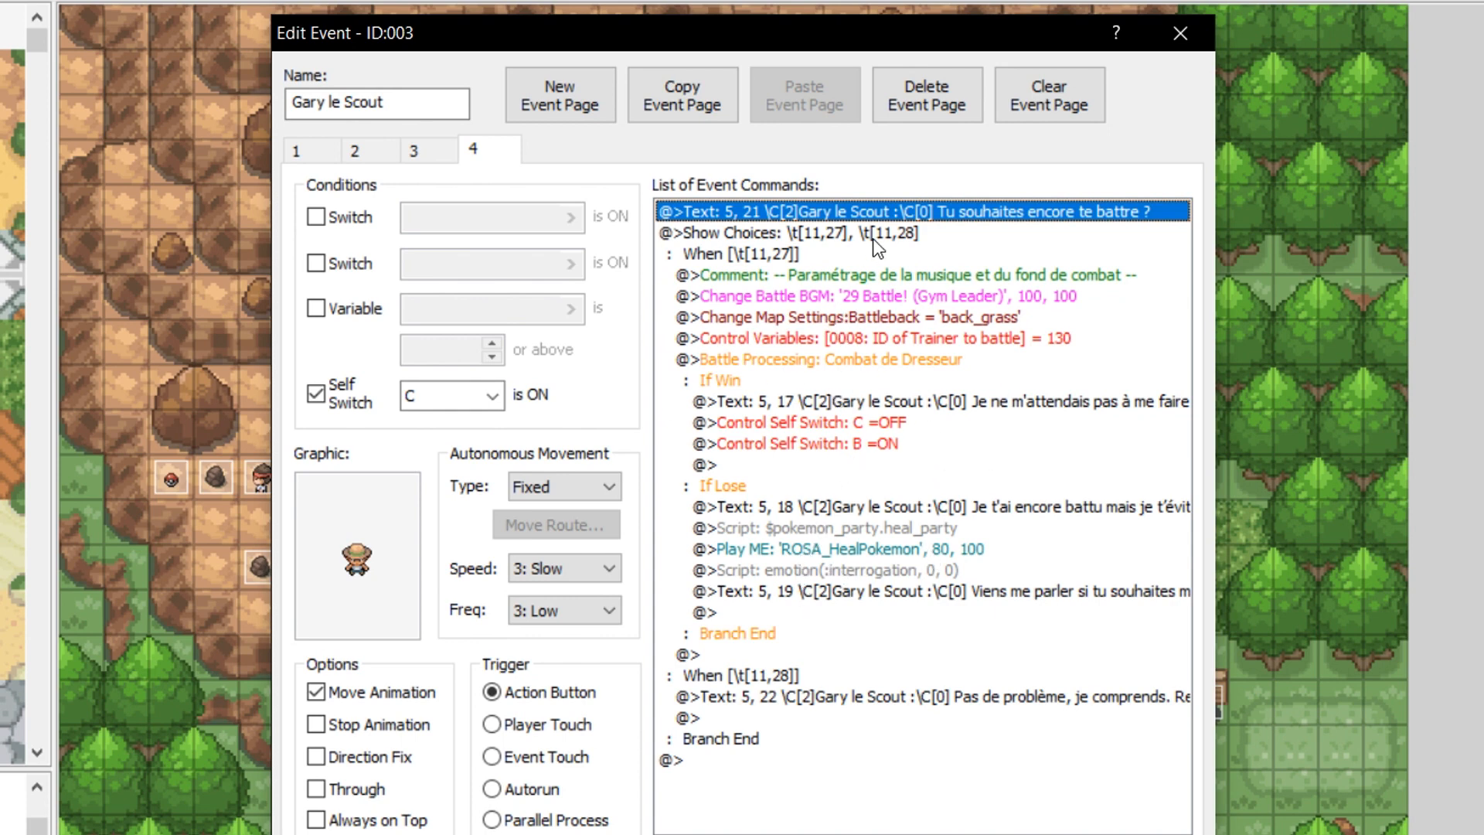
left_click(1036, 834)
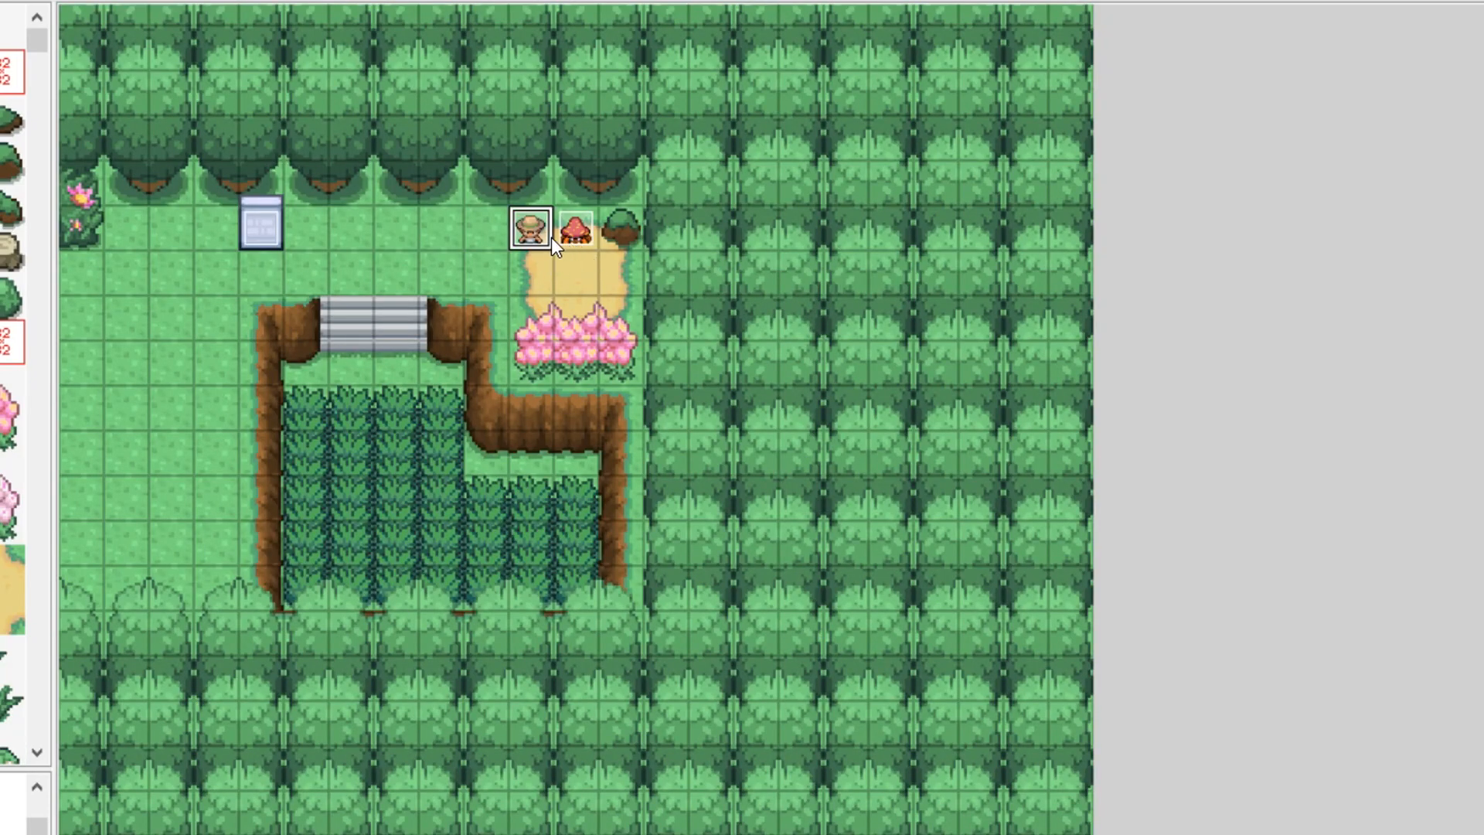
Place the Gary le Scout event on the sand tile below the bush and make its page 1 sprite face left.
left_click_drag(610, 266, 616, 266)
double_click(616, 266)
double_click(389, 566)
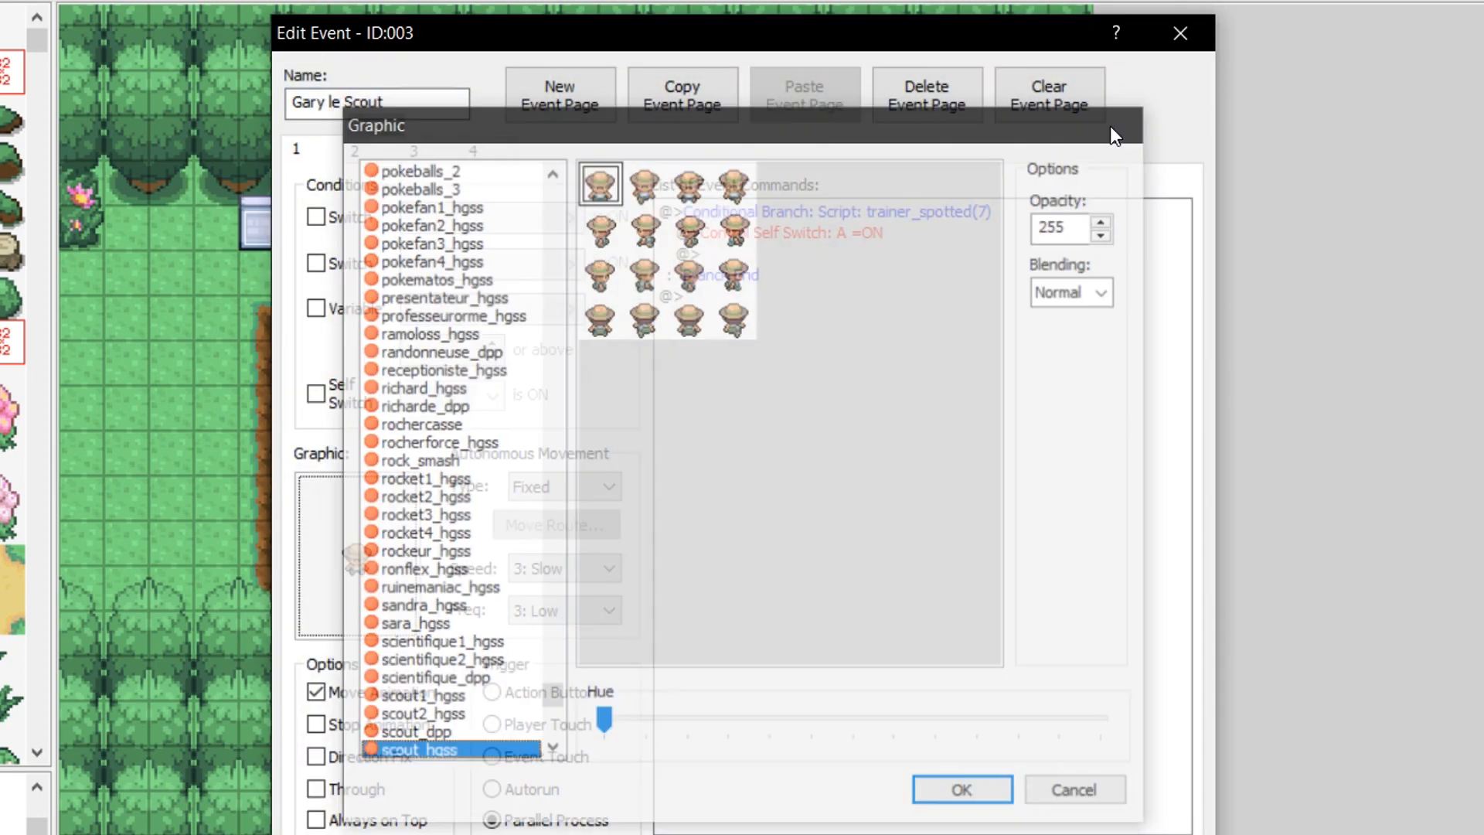
left_click(1109, 124)
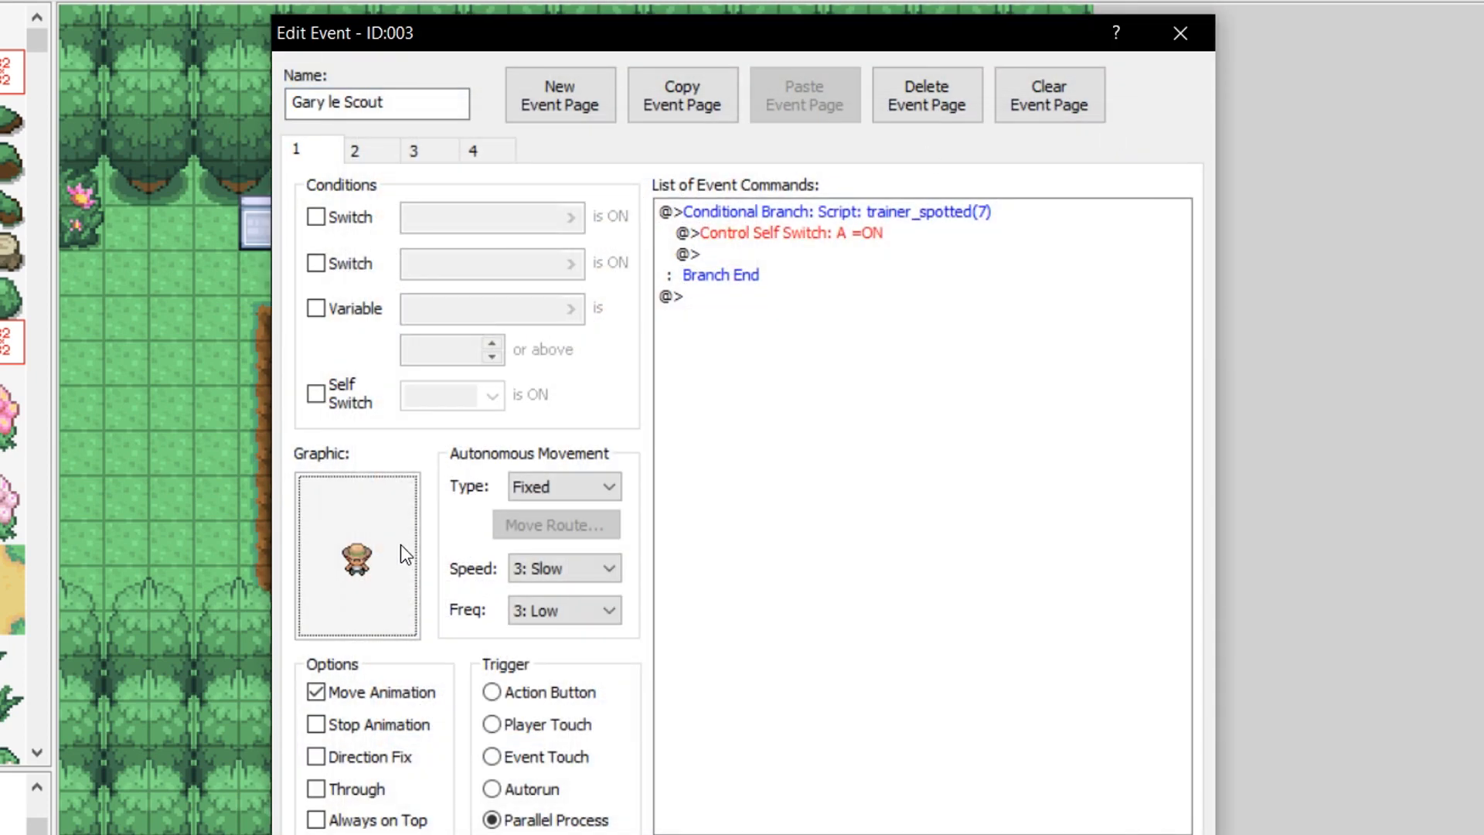
double_click(410, 479)
double_click(604, 225)
Change the script of page 1's conditional branch to trainer_spotted(2).
left_click(981, 213)
right_click(982, 211)
left_click_drag(937, 36, 1483, 181)
right_click(1380, 371)
left_click(1263, 419)
double_click(1306, 746)
type("2")
key("Return")
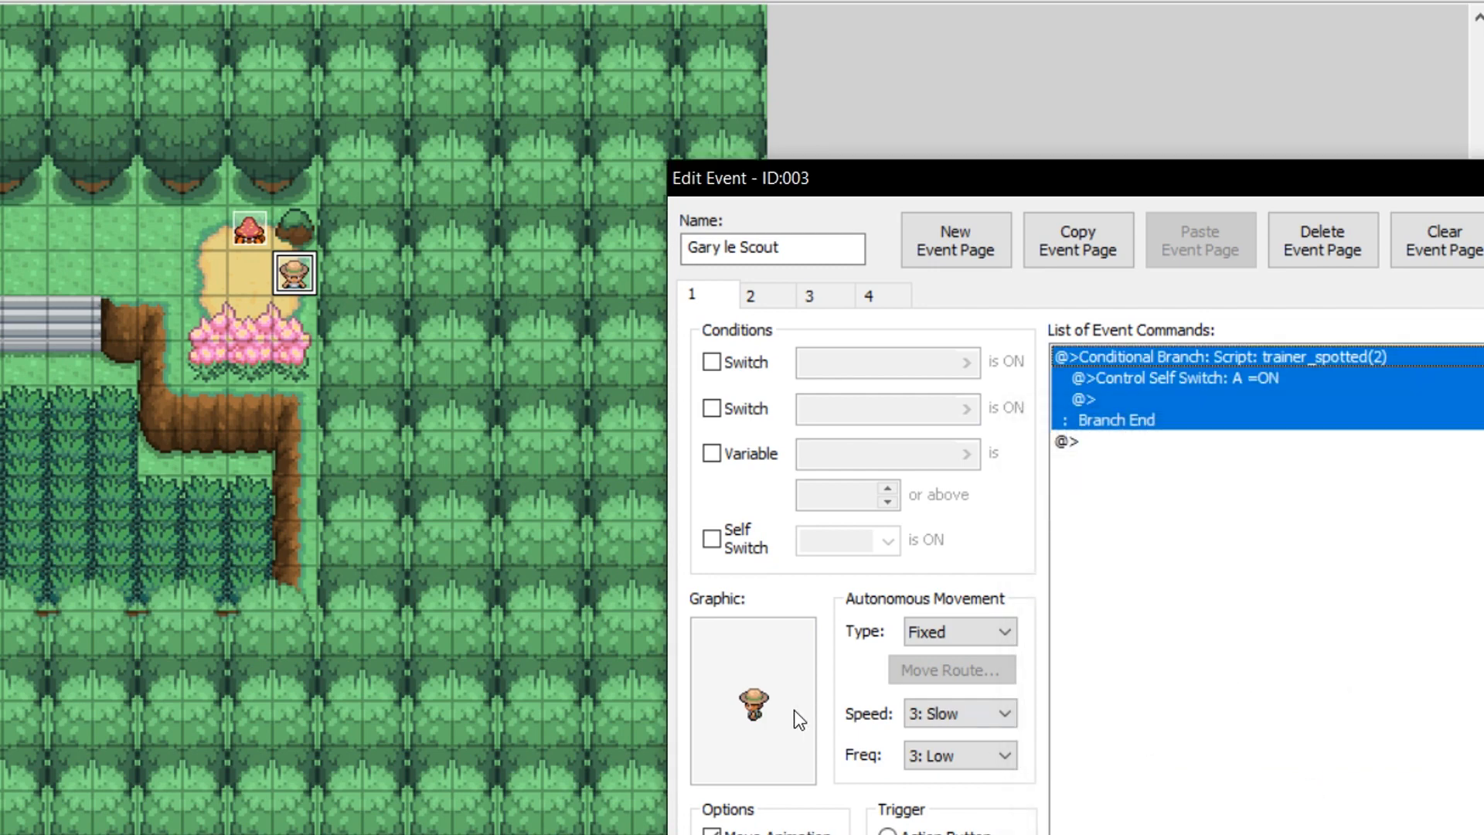
Browse the character graphics and set event page 1's graphic to the left-facing scientifique_dpp sprite.
double_click(799, 719)
key("Up")
key("Up")
key("Up")
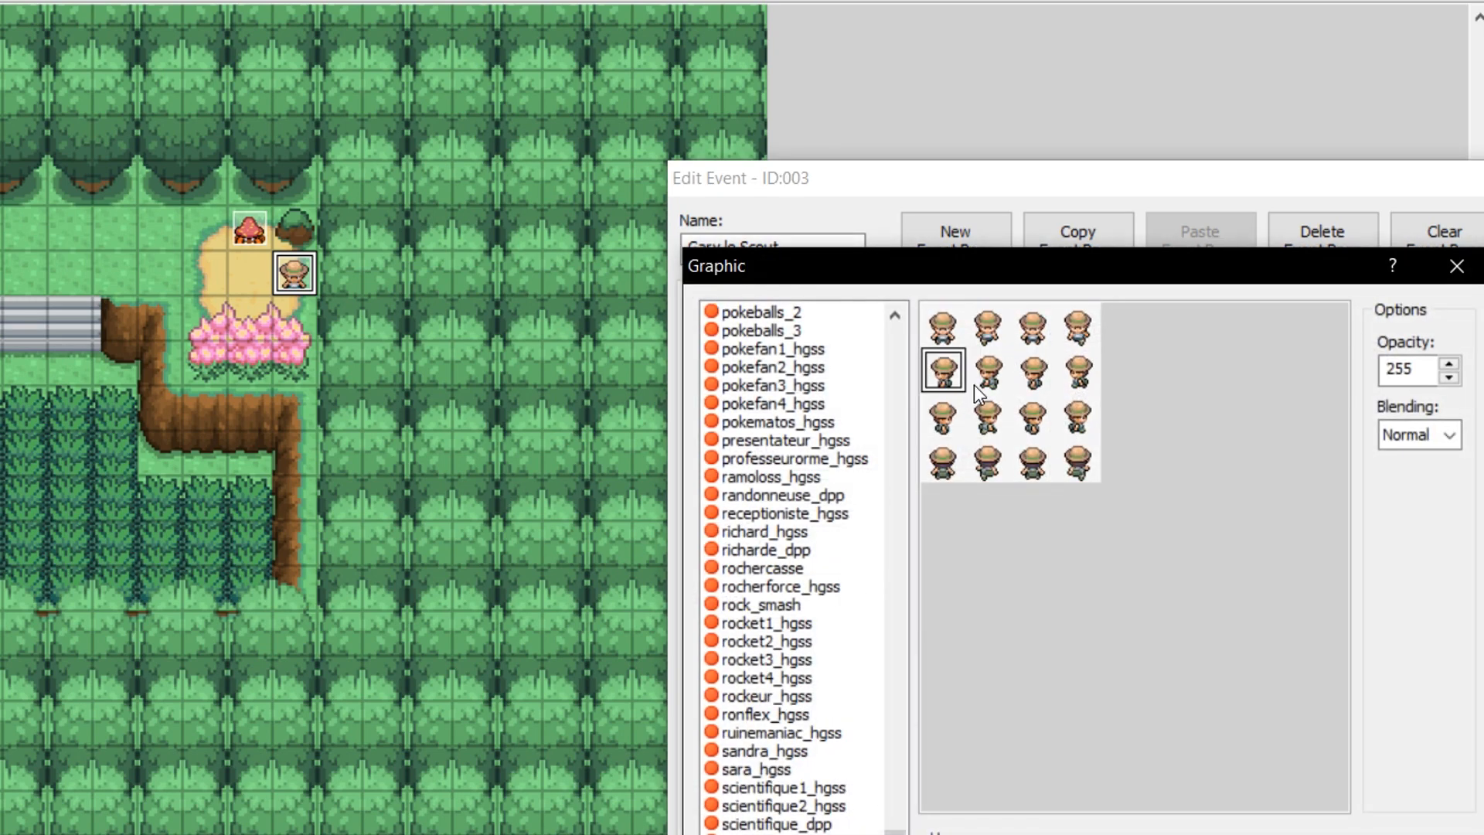
key("Down")
key("Down")
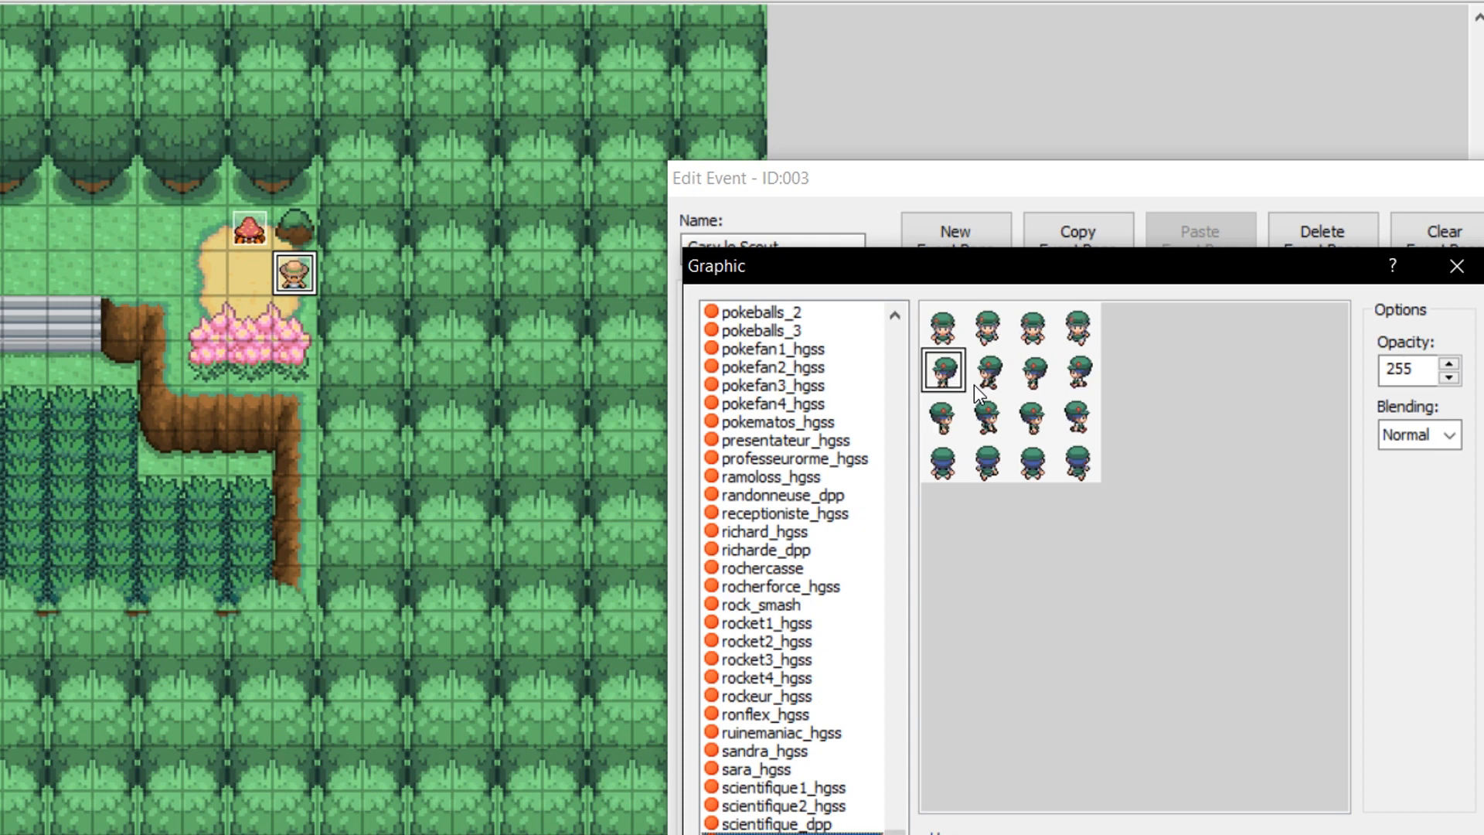
key("Up")
key("Up")
key("Up")
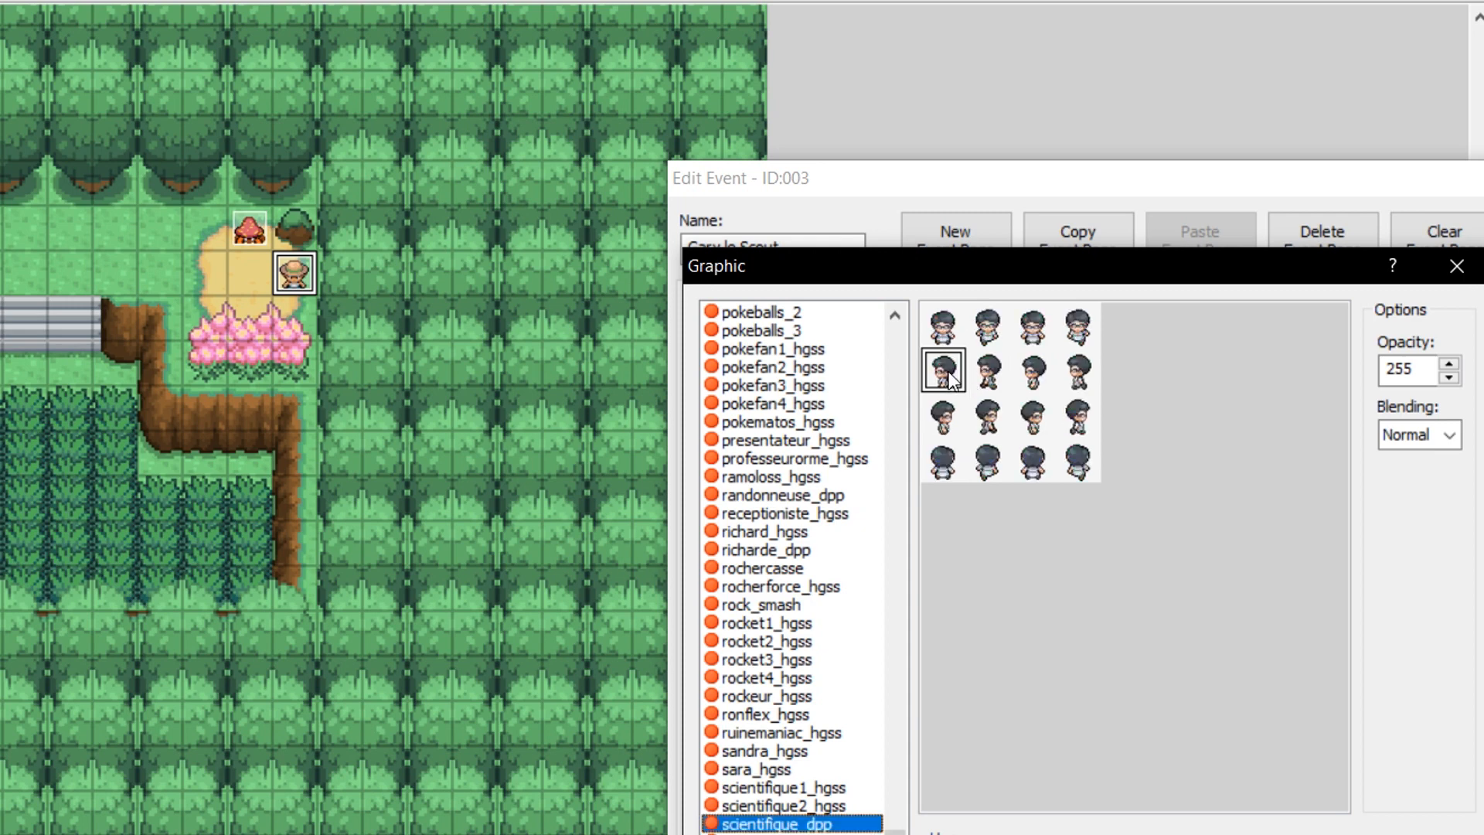
key("Up")
key("Down")
double_click(951, 381)
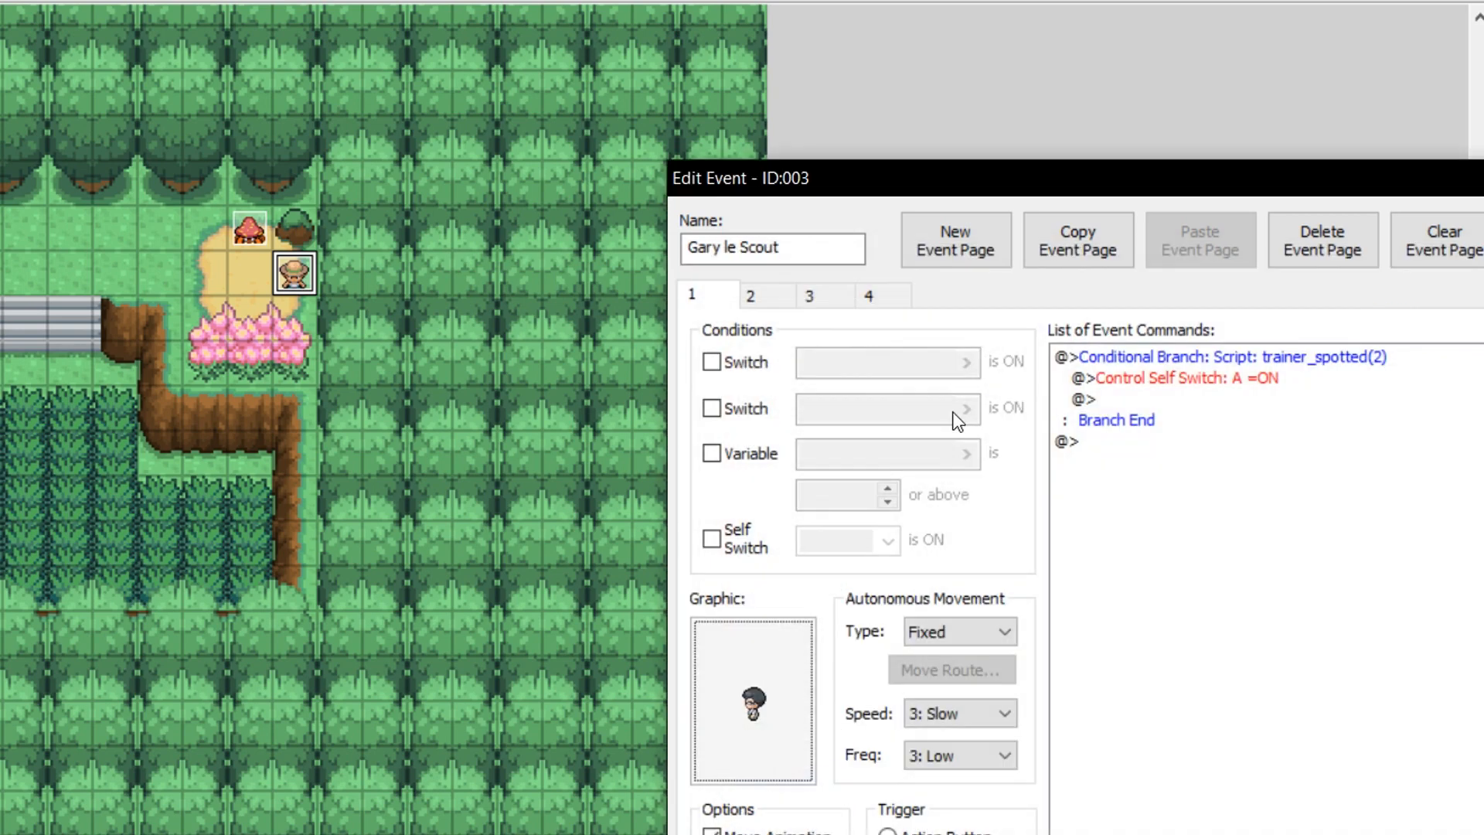
Set event page 2's graphic to the same left-facing scientist sprite and check it against page 1.
left_click(750, 295)
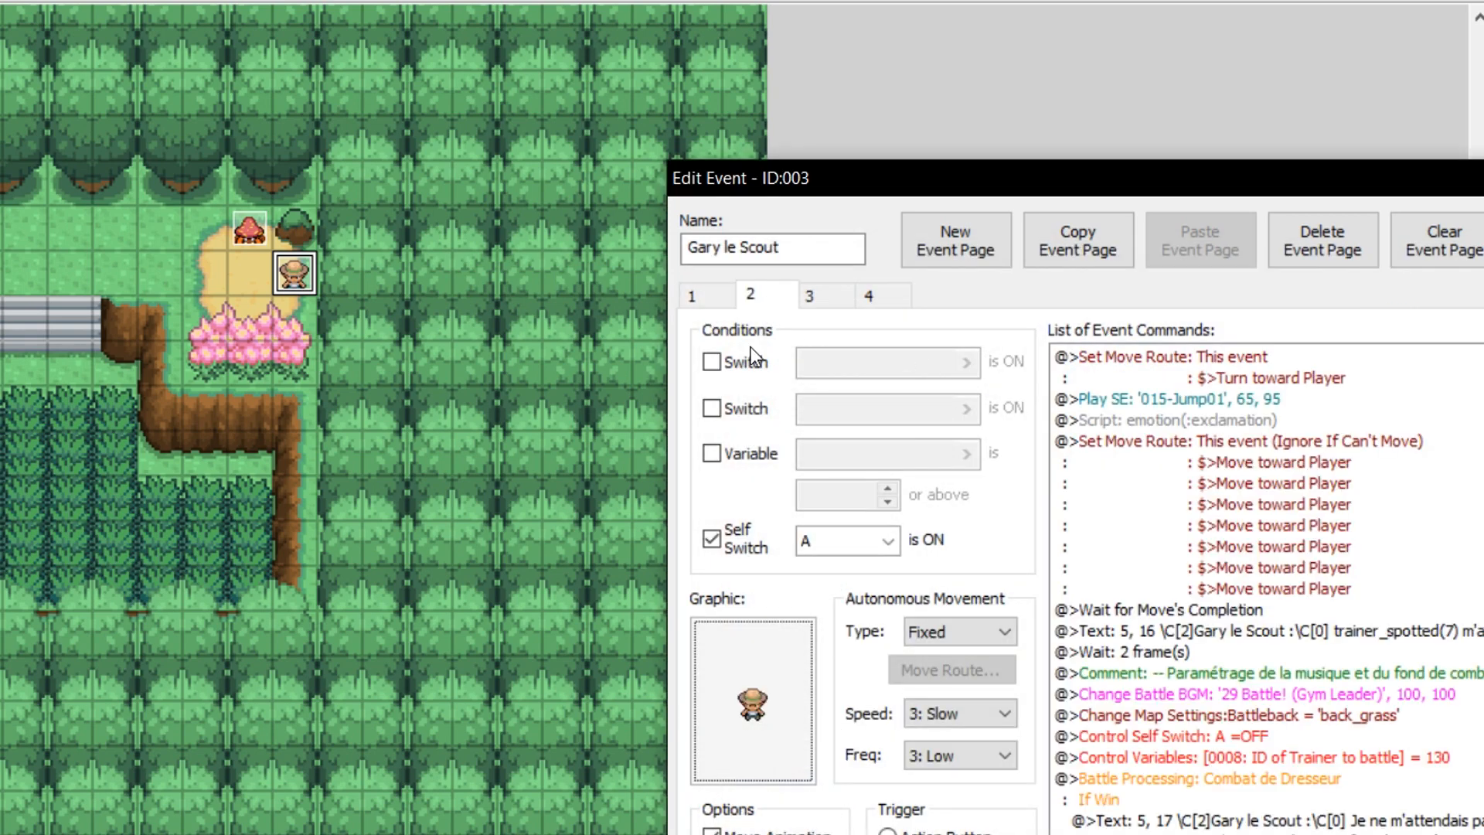
double_click(719, 713)
key("Up")
key("Up")
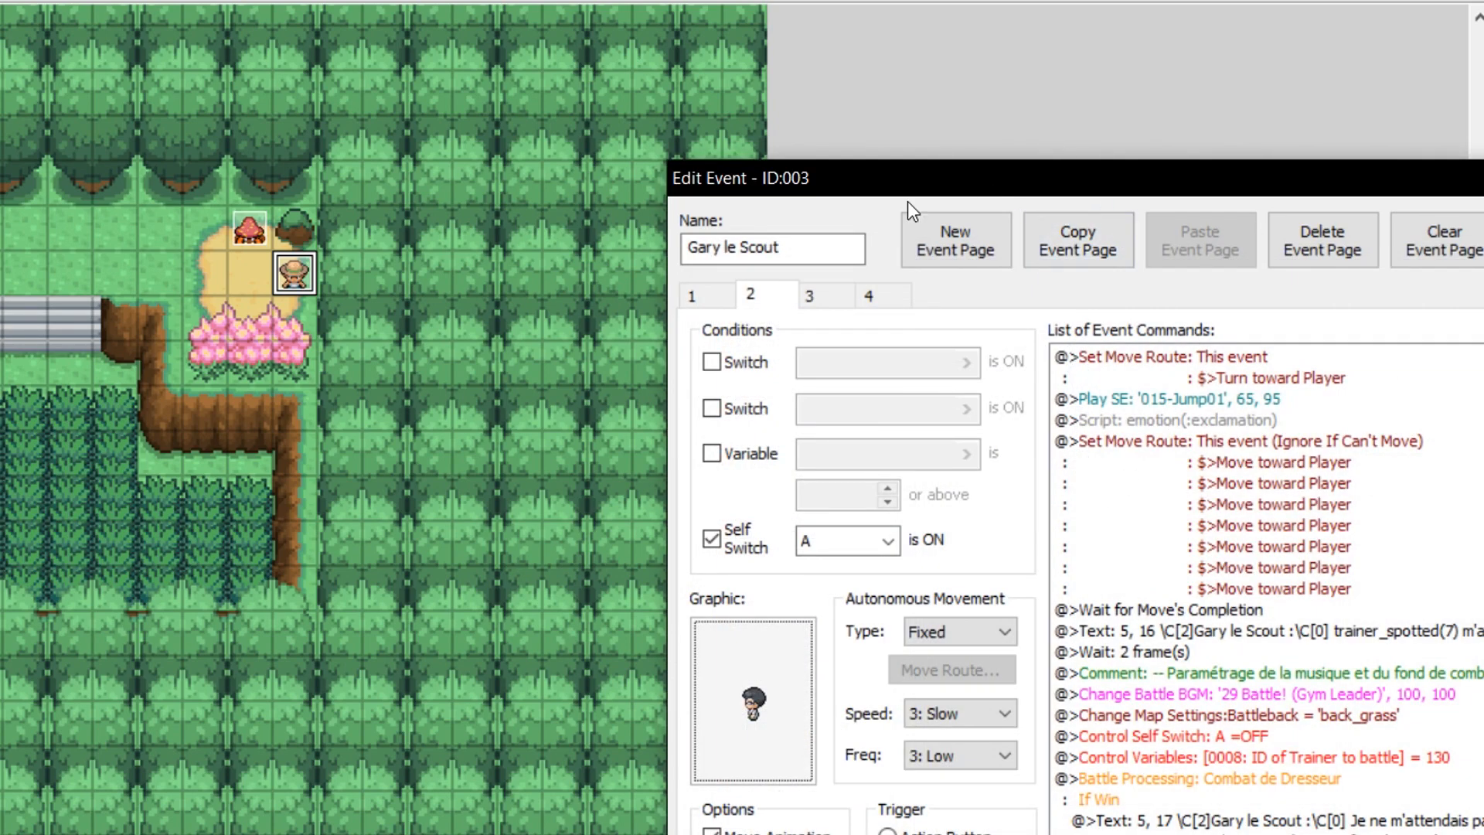
left_click(712, 296)
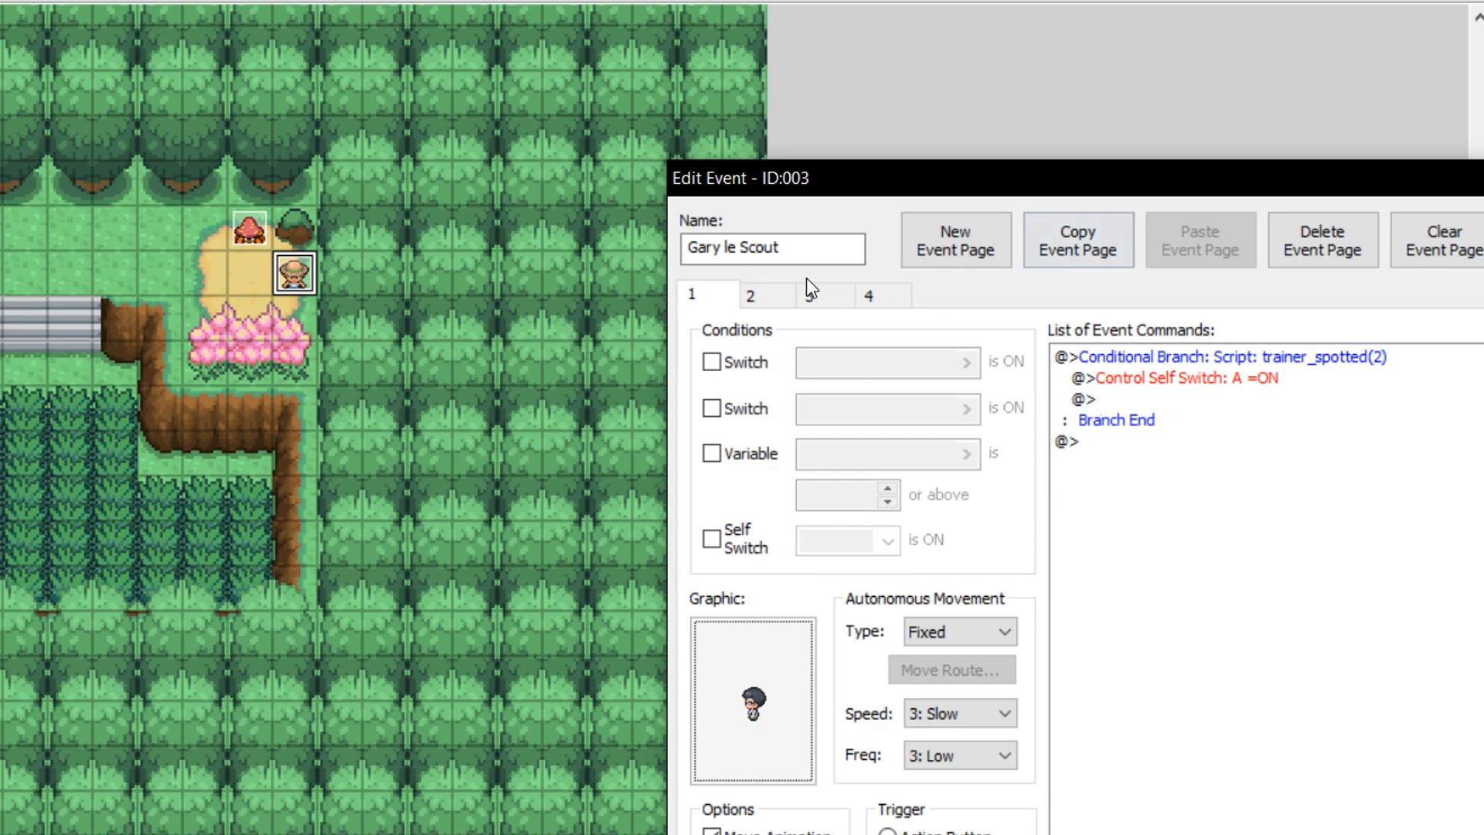
Shorten page 2's approach move route to two Move toward Player commands by deleting the extra moves.
left_click(750, 295)
left_click(1343, 439)
right_click(1342, 430)
left_click(1344, 481)
left_click(735, 530)
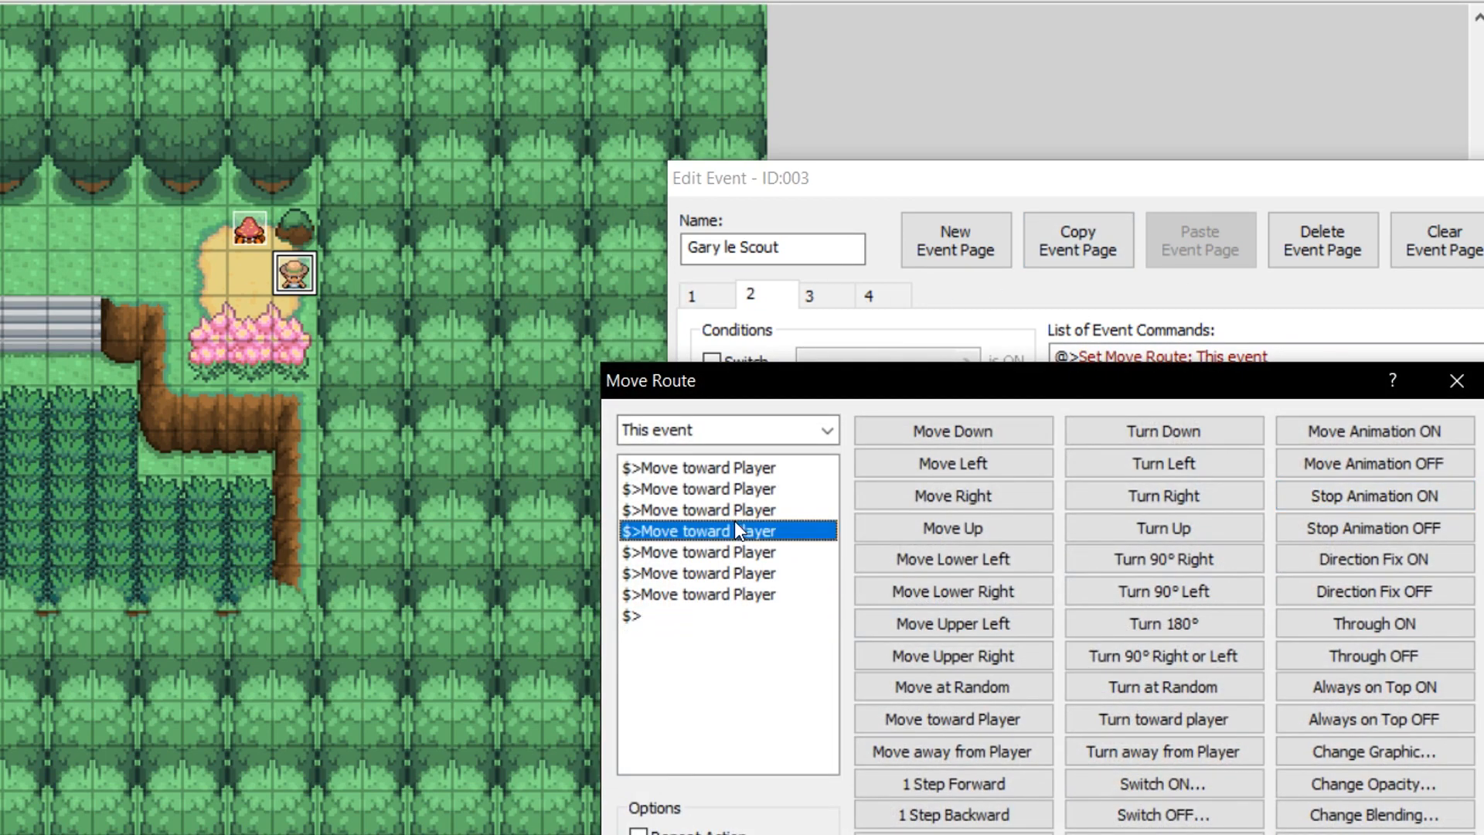
left_click(734, 512)
key("Delete")
key("Delete")
key("Delete")
key("Delete")
key("Delete")
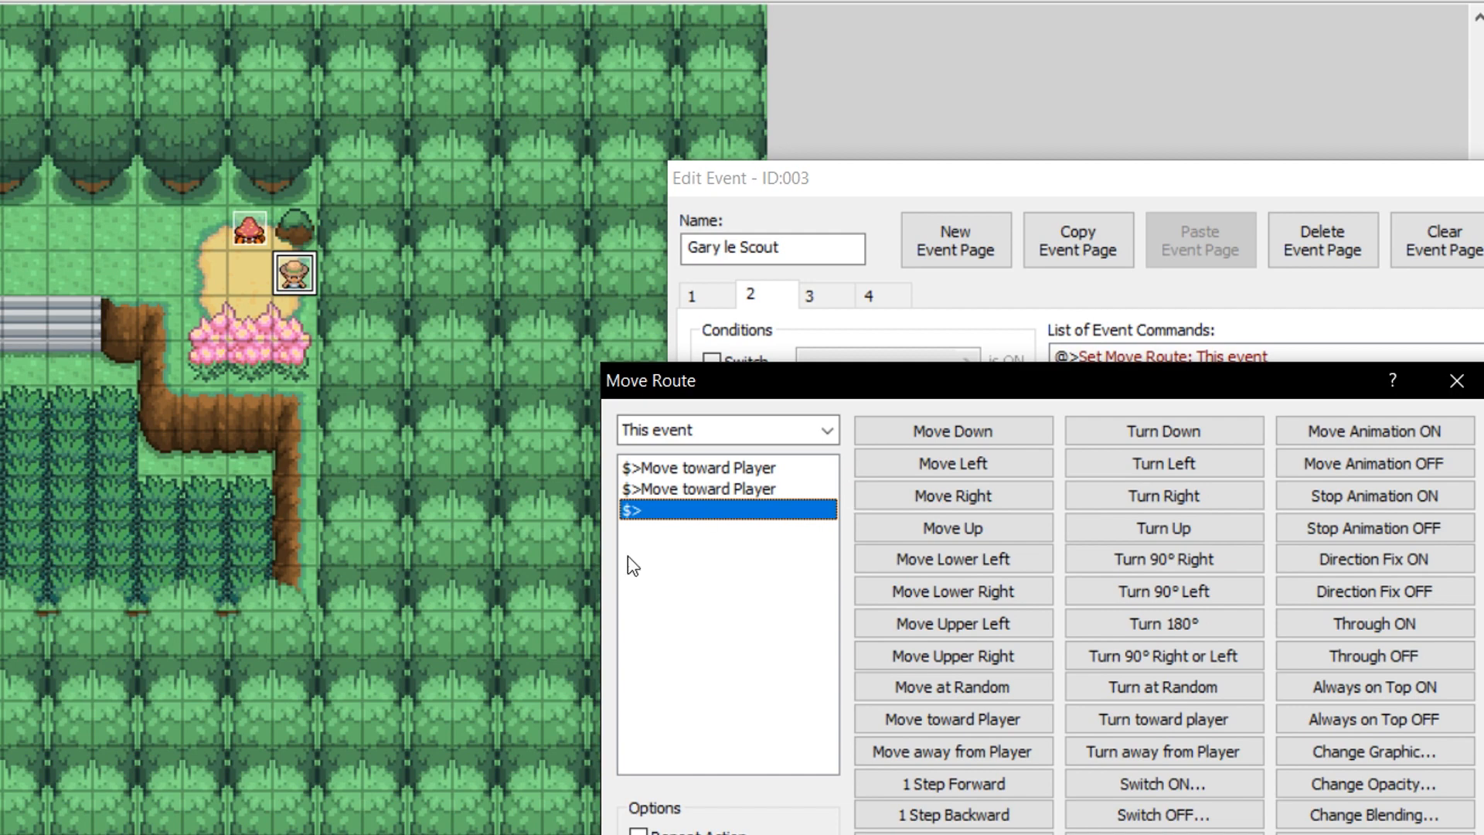
key("Return")
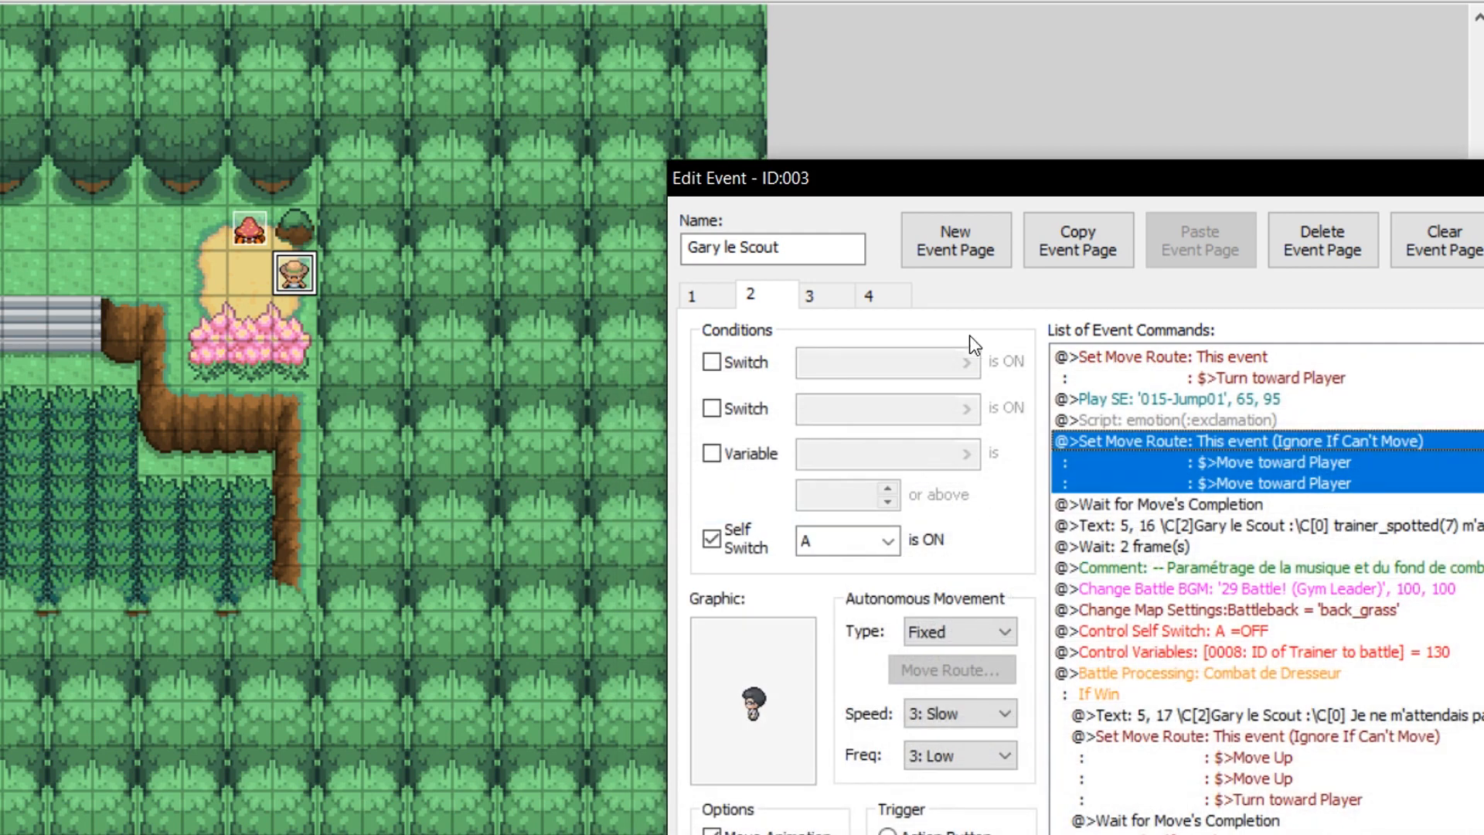
Review the pre-battle Show Text command on page 2, including its leading text numbers and color codes.
left_click_drag(961, 169, 941, 20)
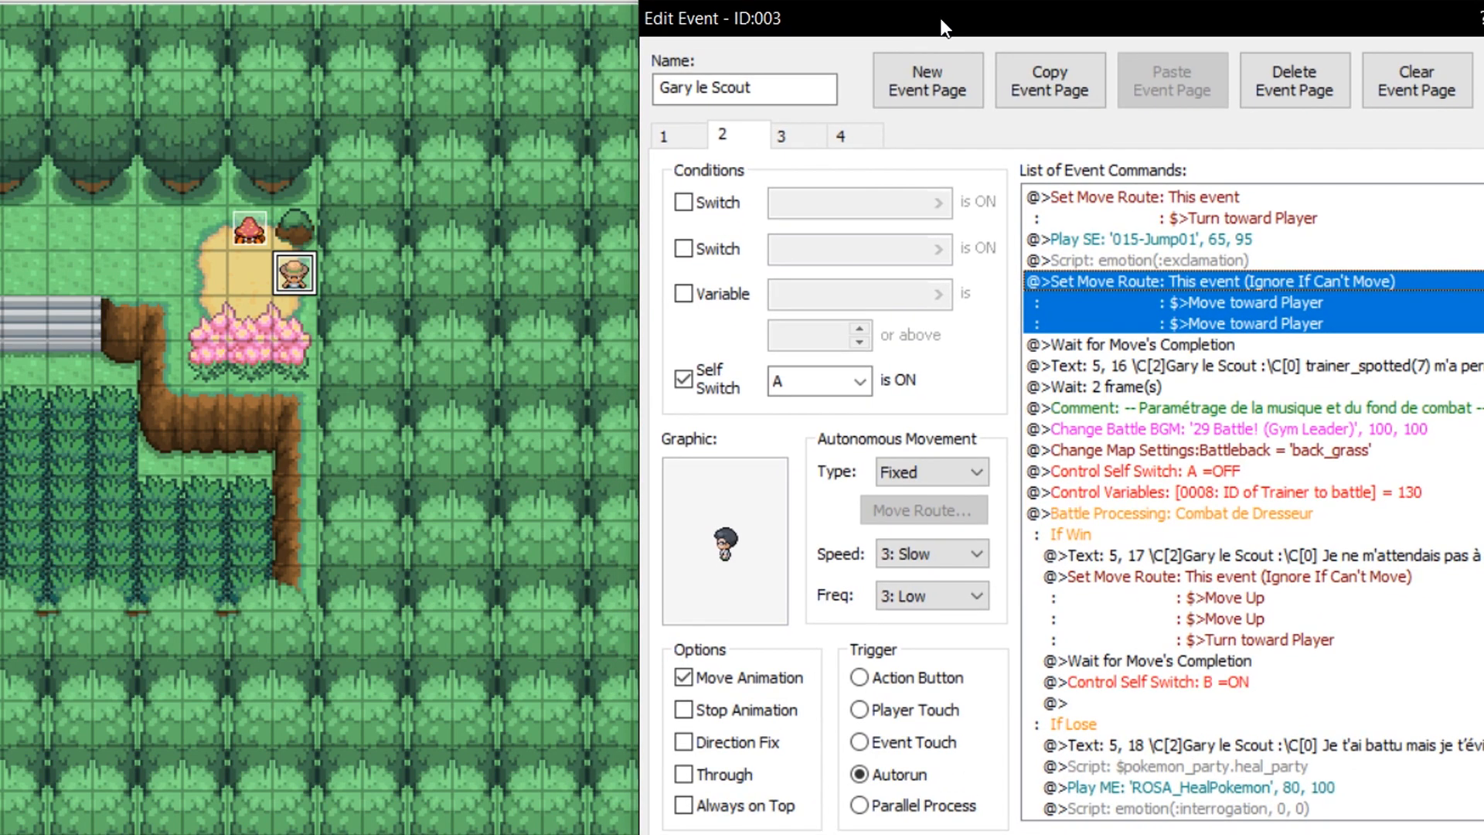
right_click(1160, 361)
left_click(1195, 412)
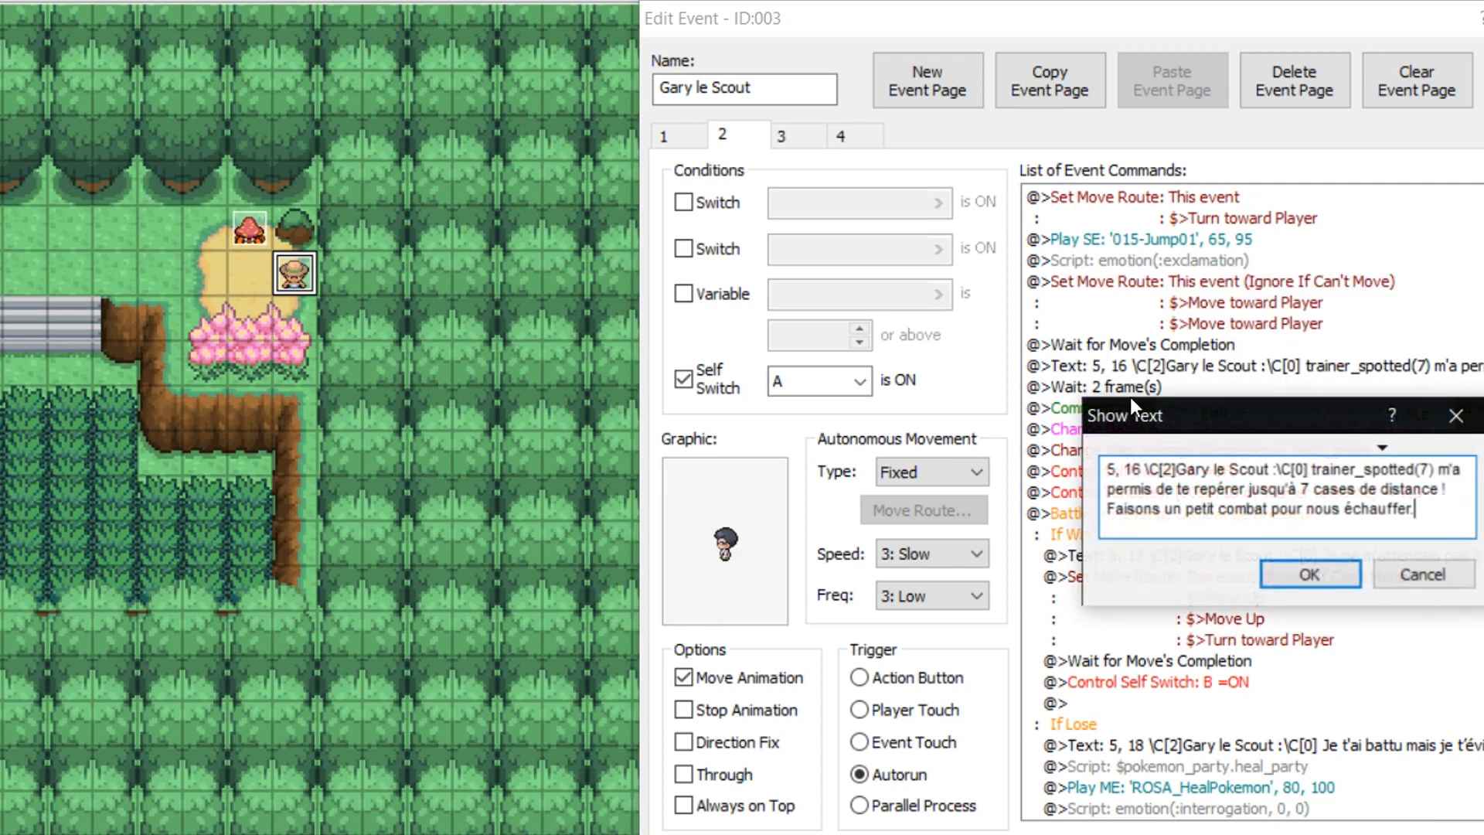
left_click(1210, 333)
left_click_drag(945, 23, 787, 27)
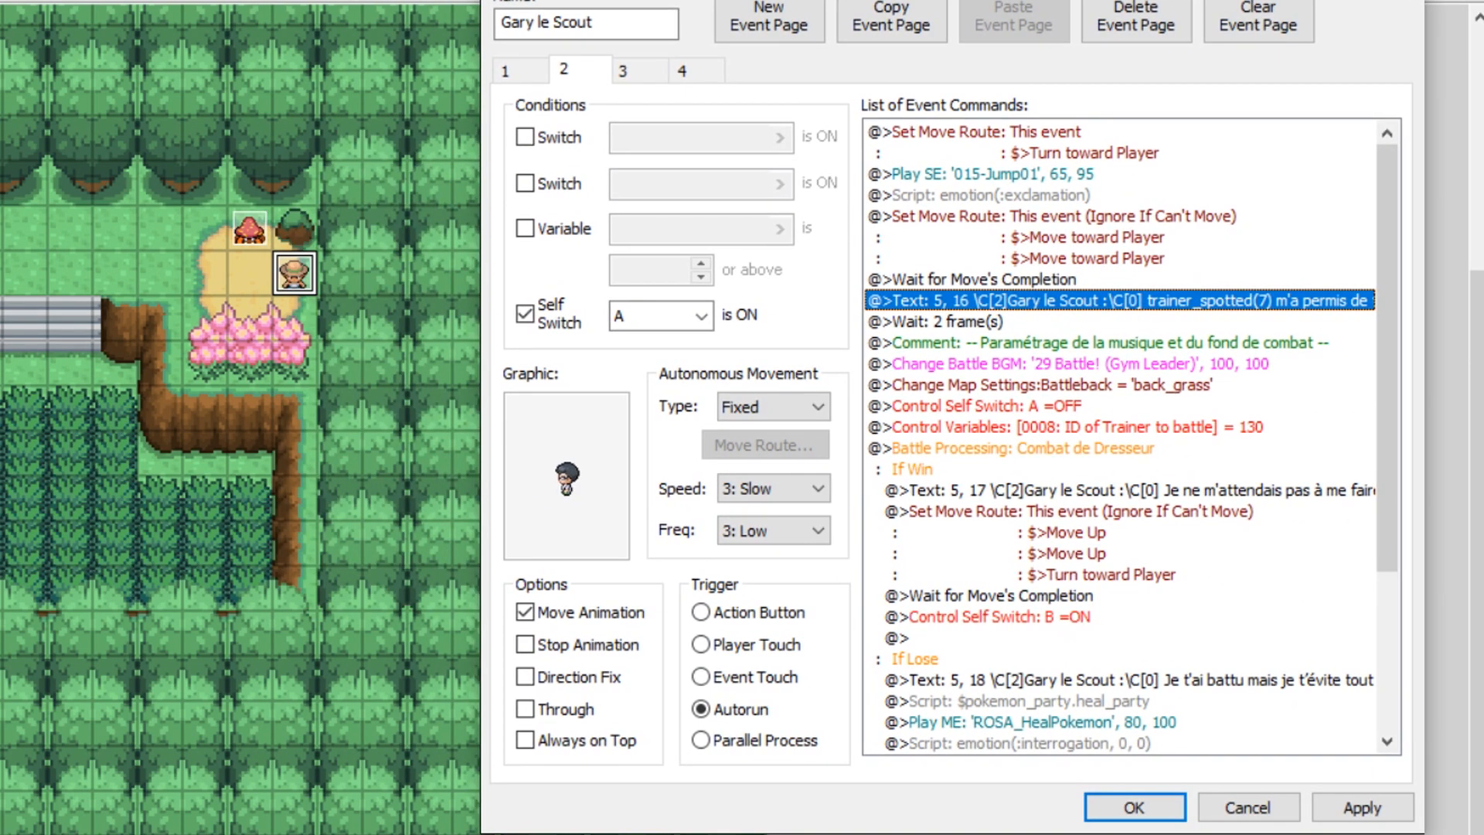
right_click(953, 299)
left_click(1014, 350)
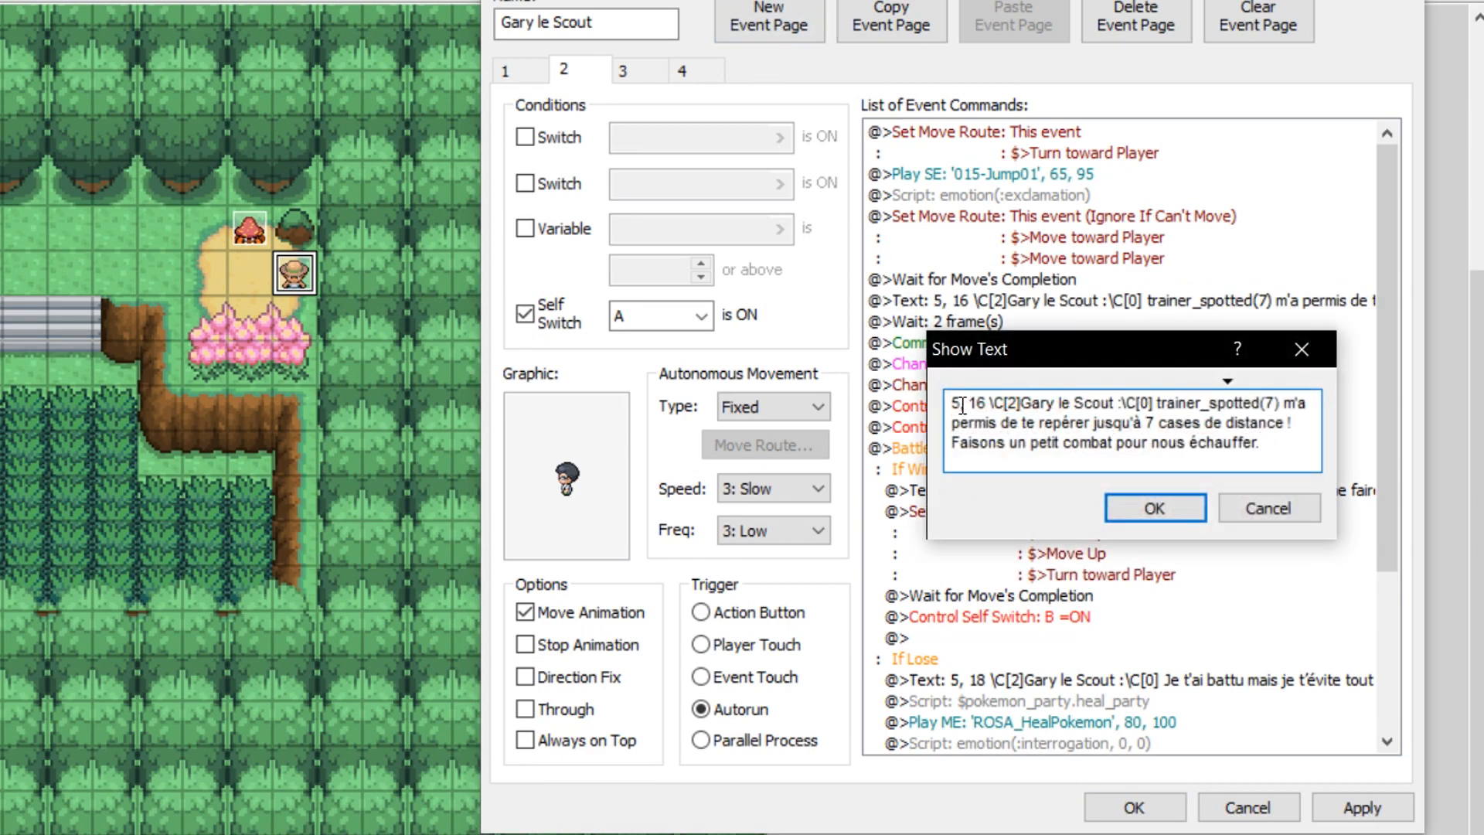
left_click(1301, 349)
right_click(1042, 304)
left_click(1098, 353)
left_click_drag(1298, 452, 952, 393)
left_click(1301, 349)
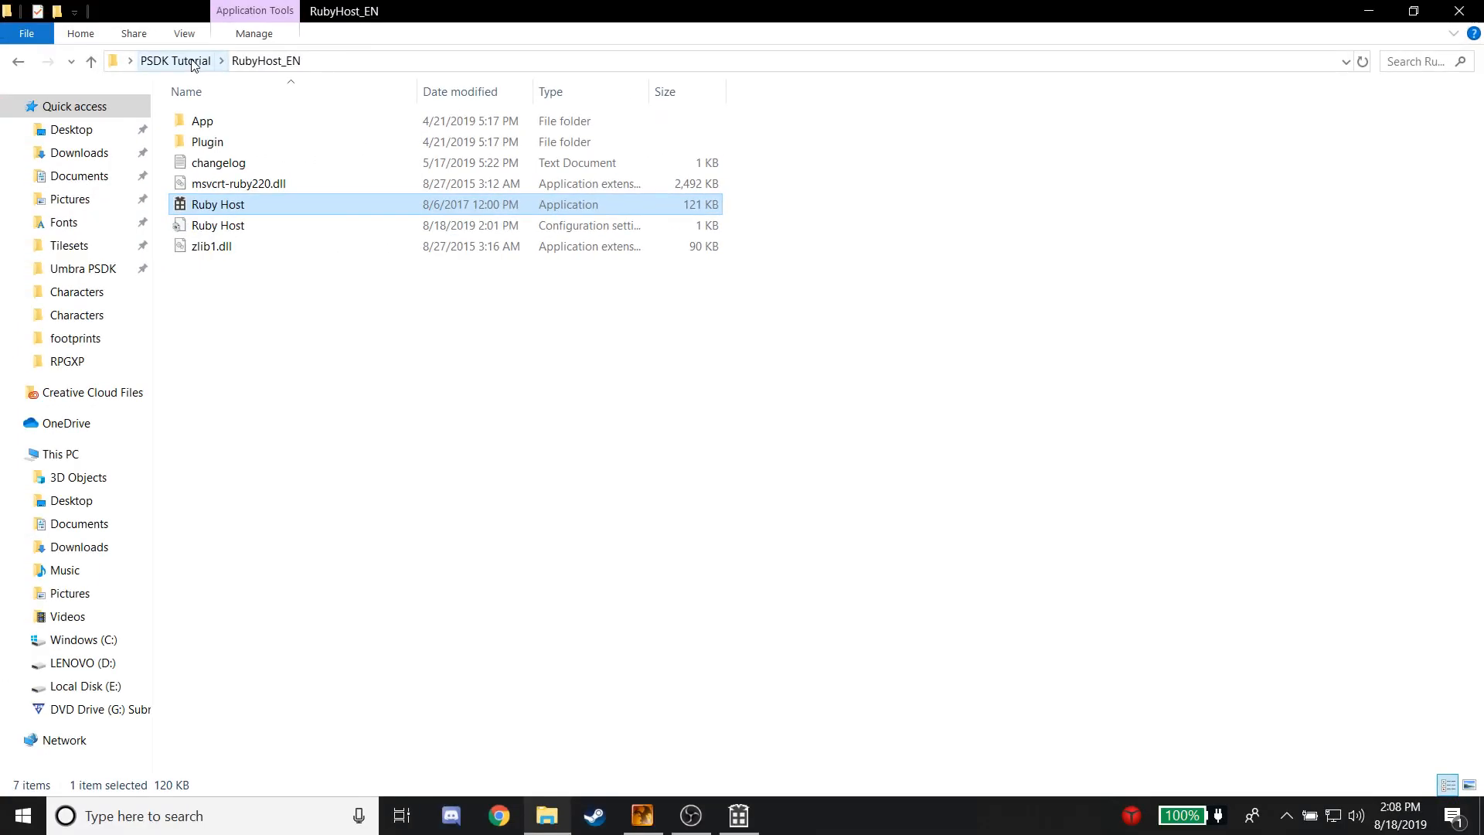
Run the extendtext application from the Umbra PSDK folder in File Explorer.
left_click(202, 60)
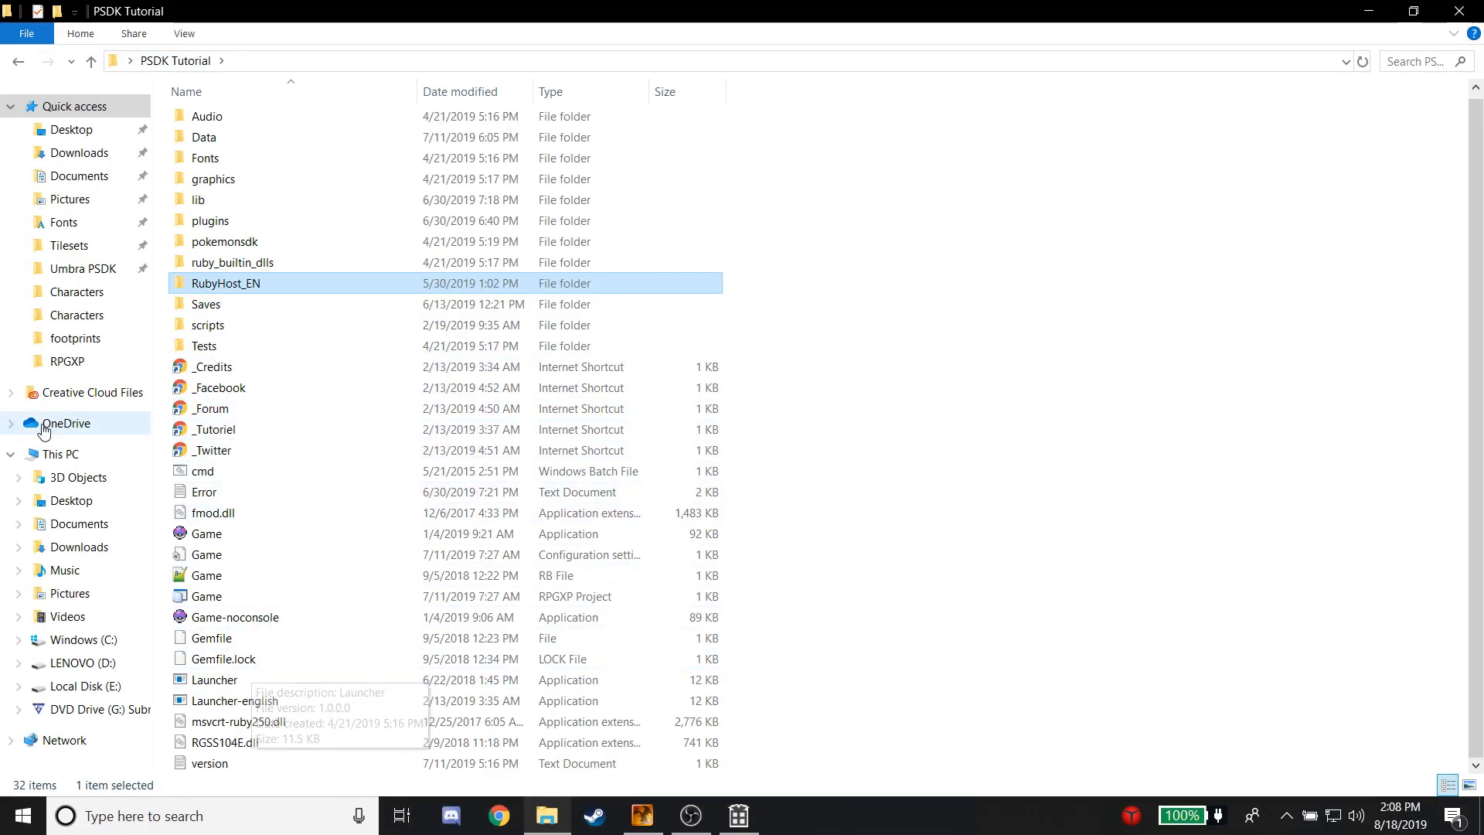
left_click(85, 269)
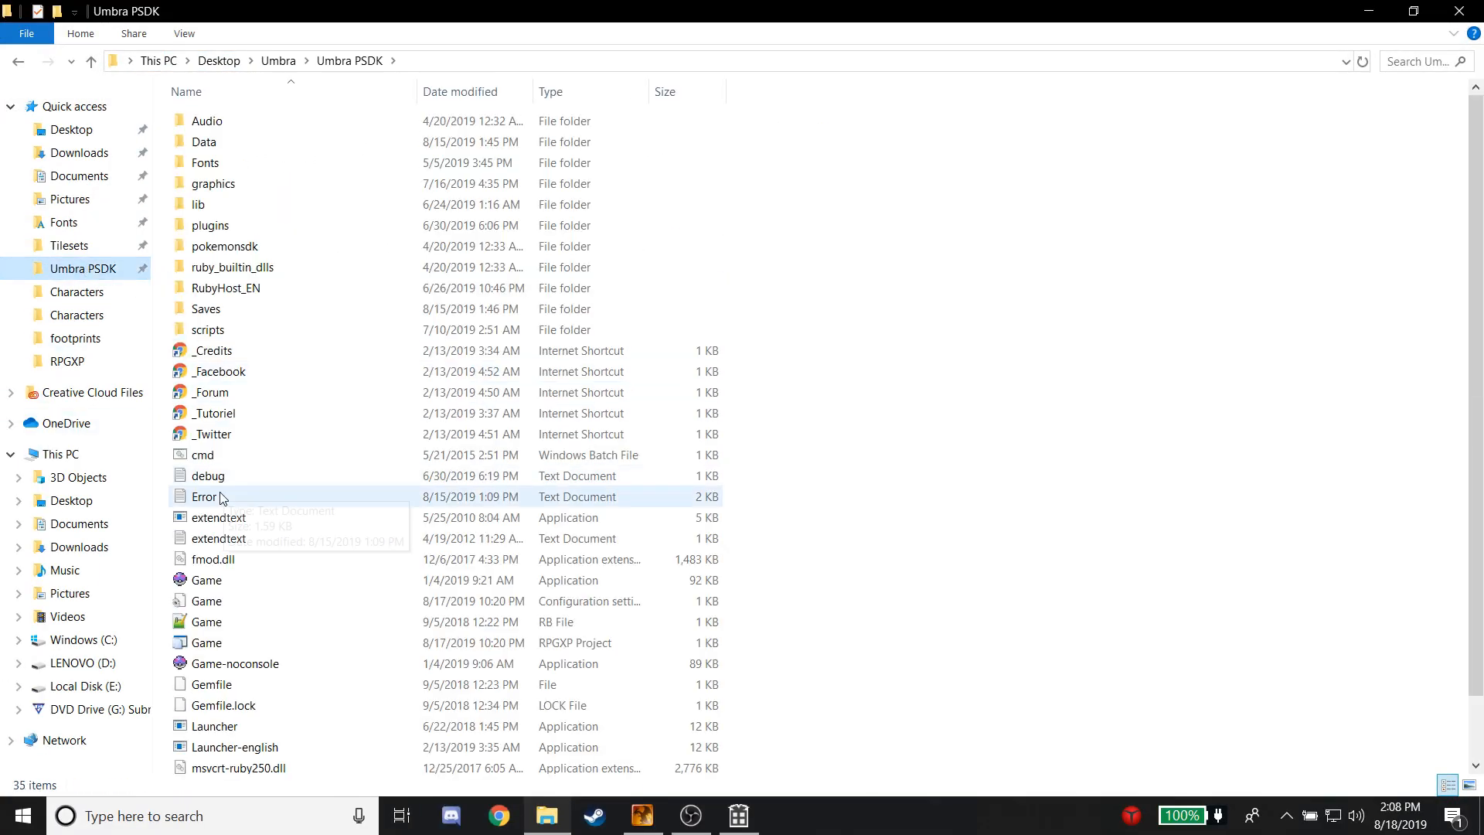
left_click(214, 522)
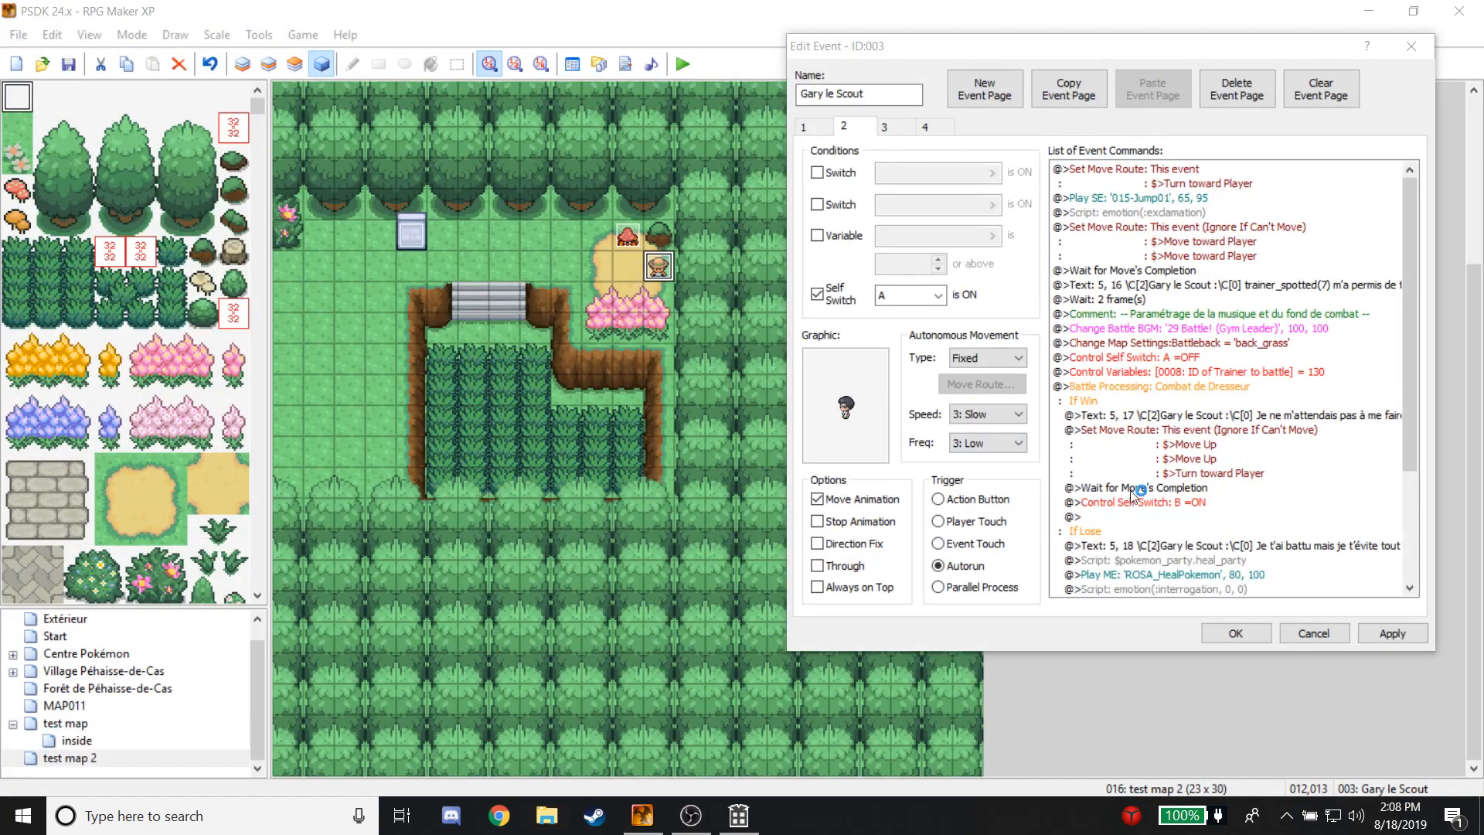
Replace the If Win branch's text on page 2 with "\c[2]Scientist: Time to battle!".
right_click(1173, 415)
left_click(1205, 446)
left_click_drag(1242, 331, 1070, 311)
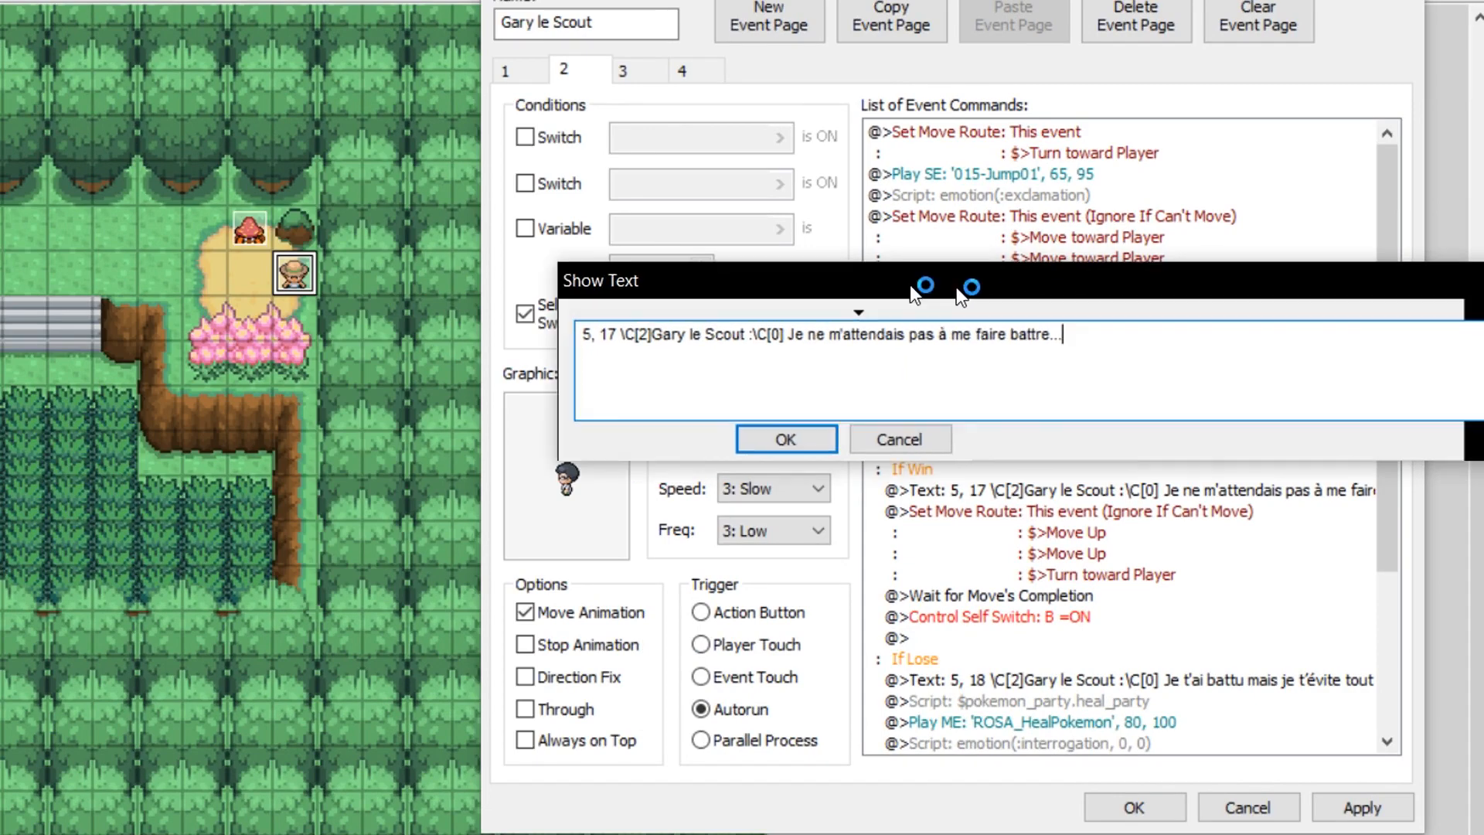
left_click_drag(979, 387, 402, 411)
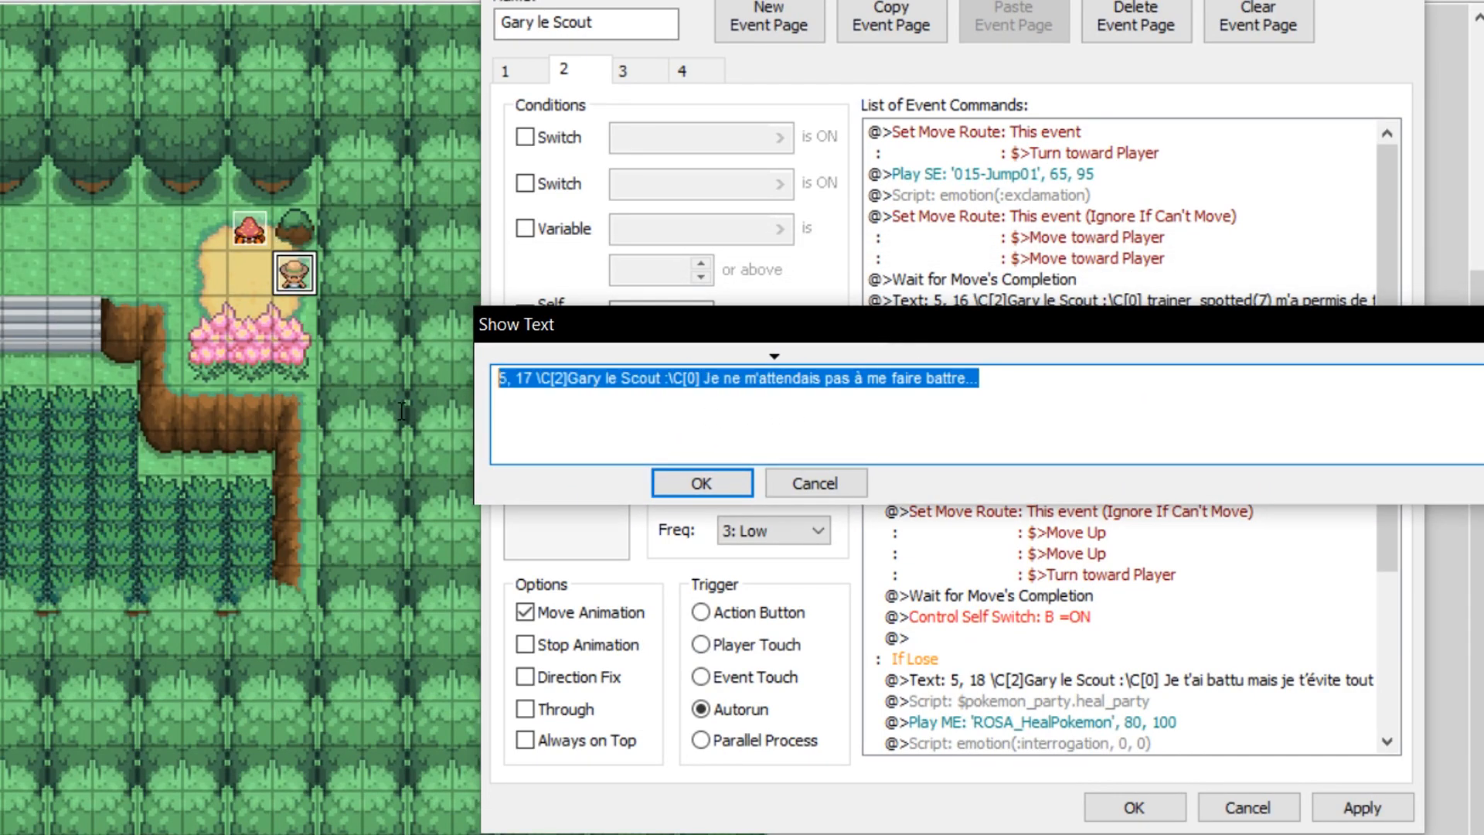
left_click_drag(647, 323, 883, 268)
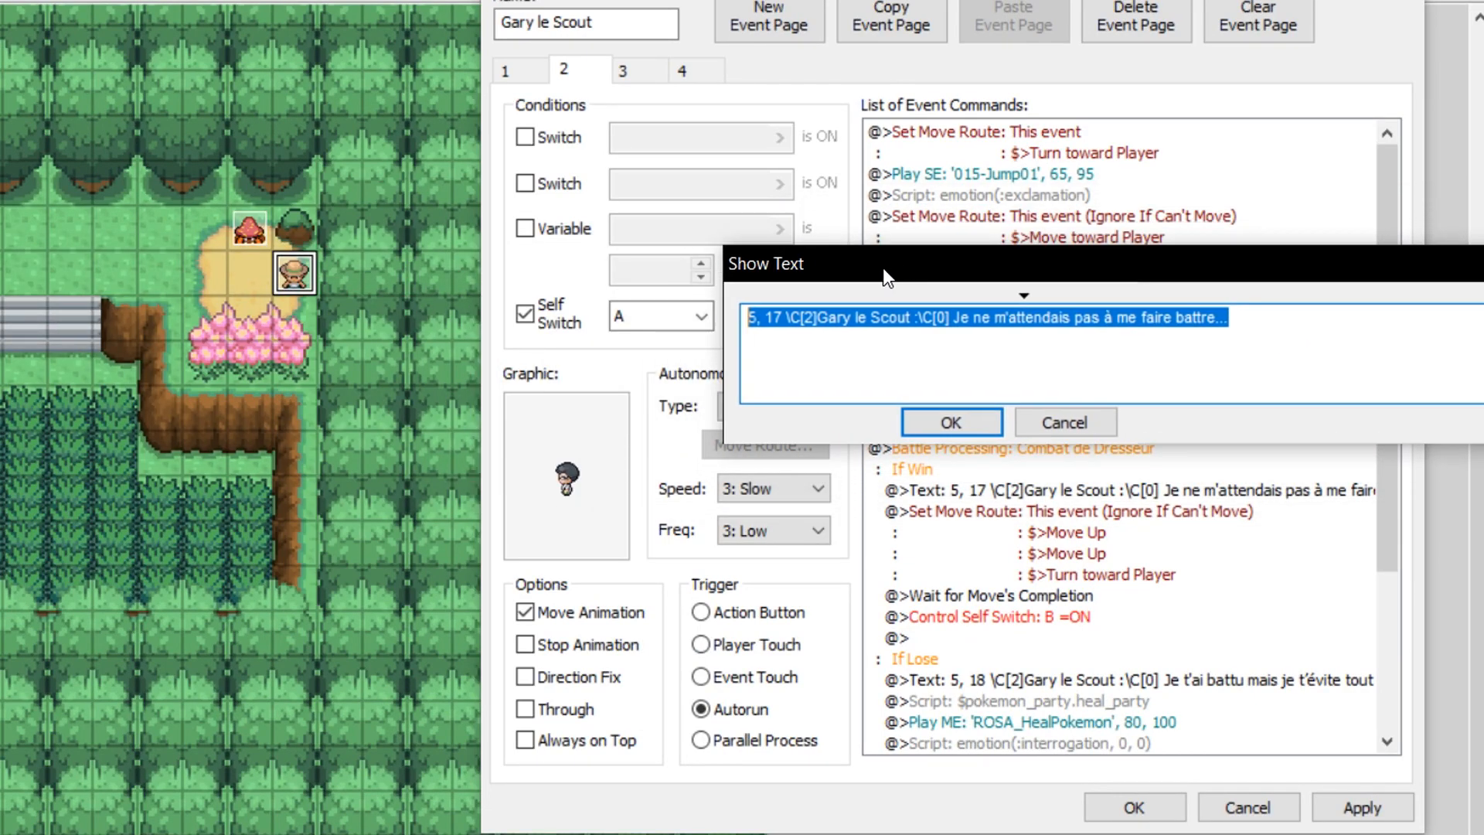
type("\\c[2")
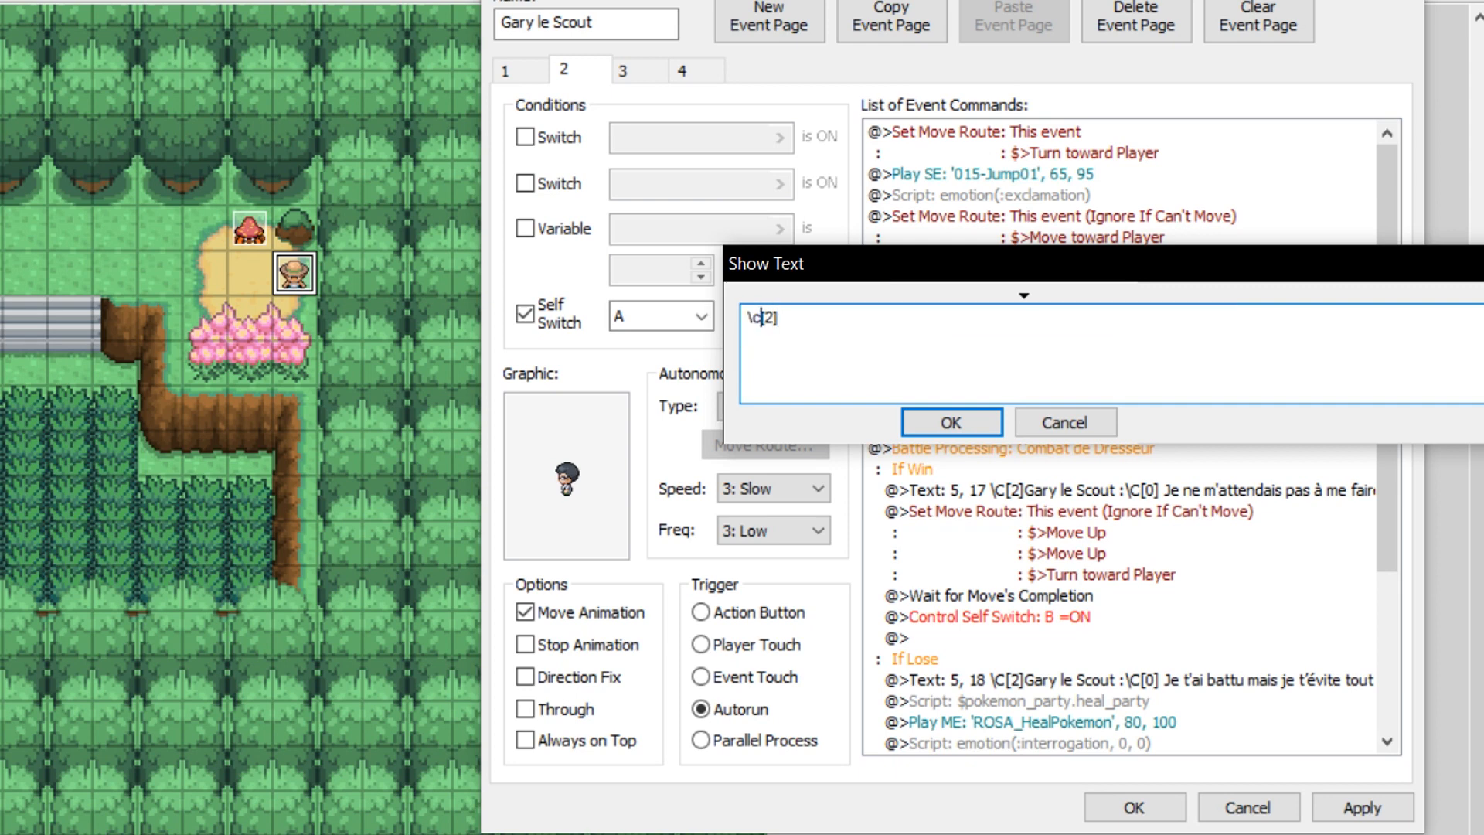
left_click(753, 317)
type("ime to battle!")
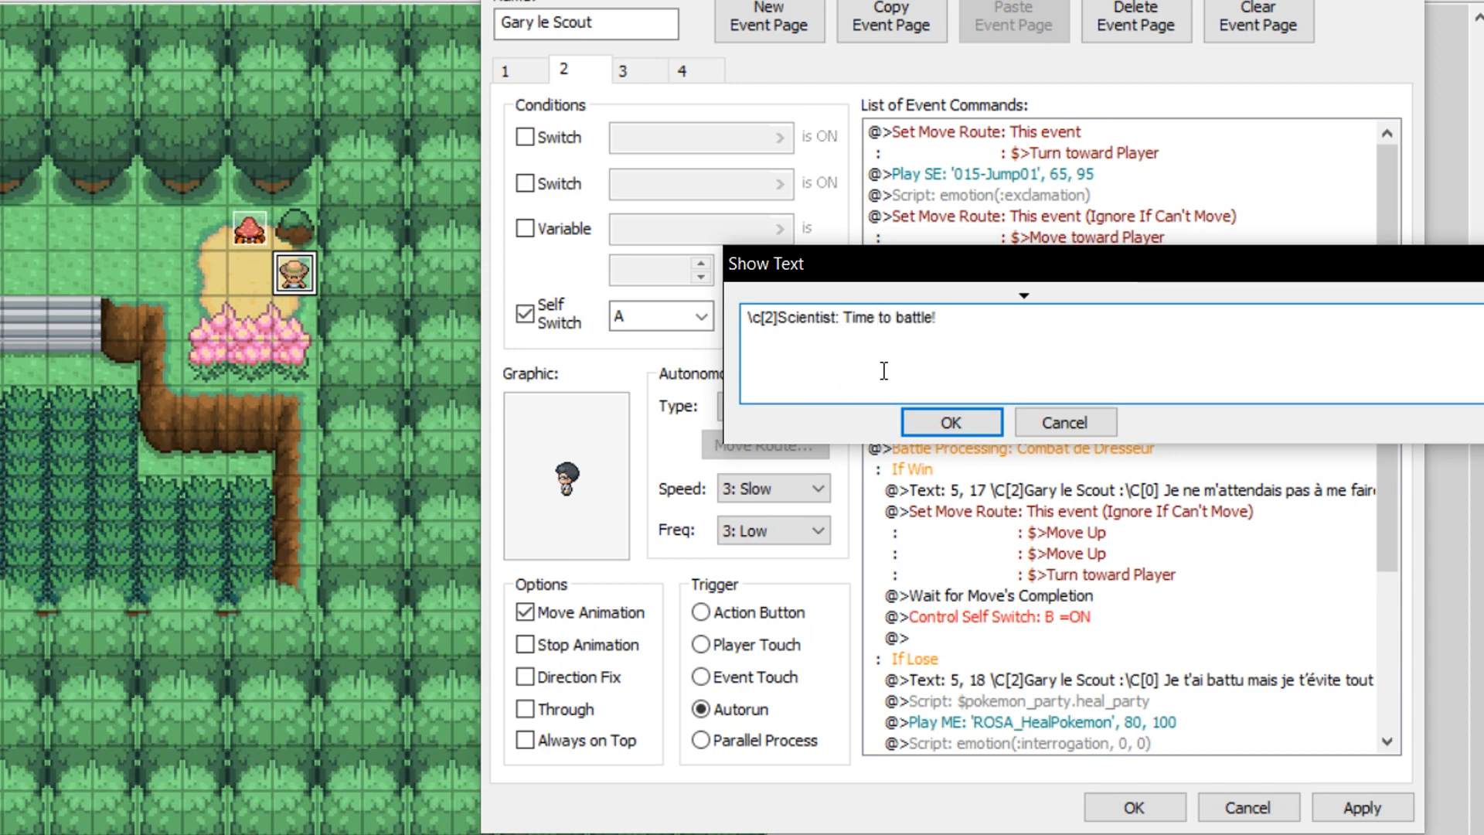
left_click(951, 423)
Reuse the If Win line to replace page 2's pre-battle text with "\c[2]Scientist: Time to battle!".
left_click(1142, 526)
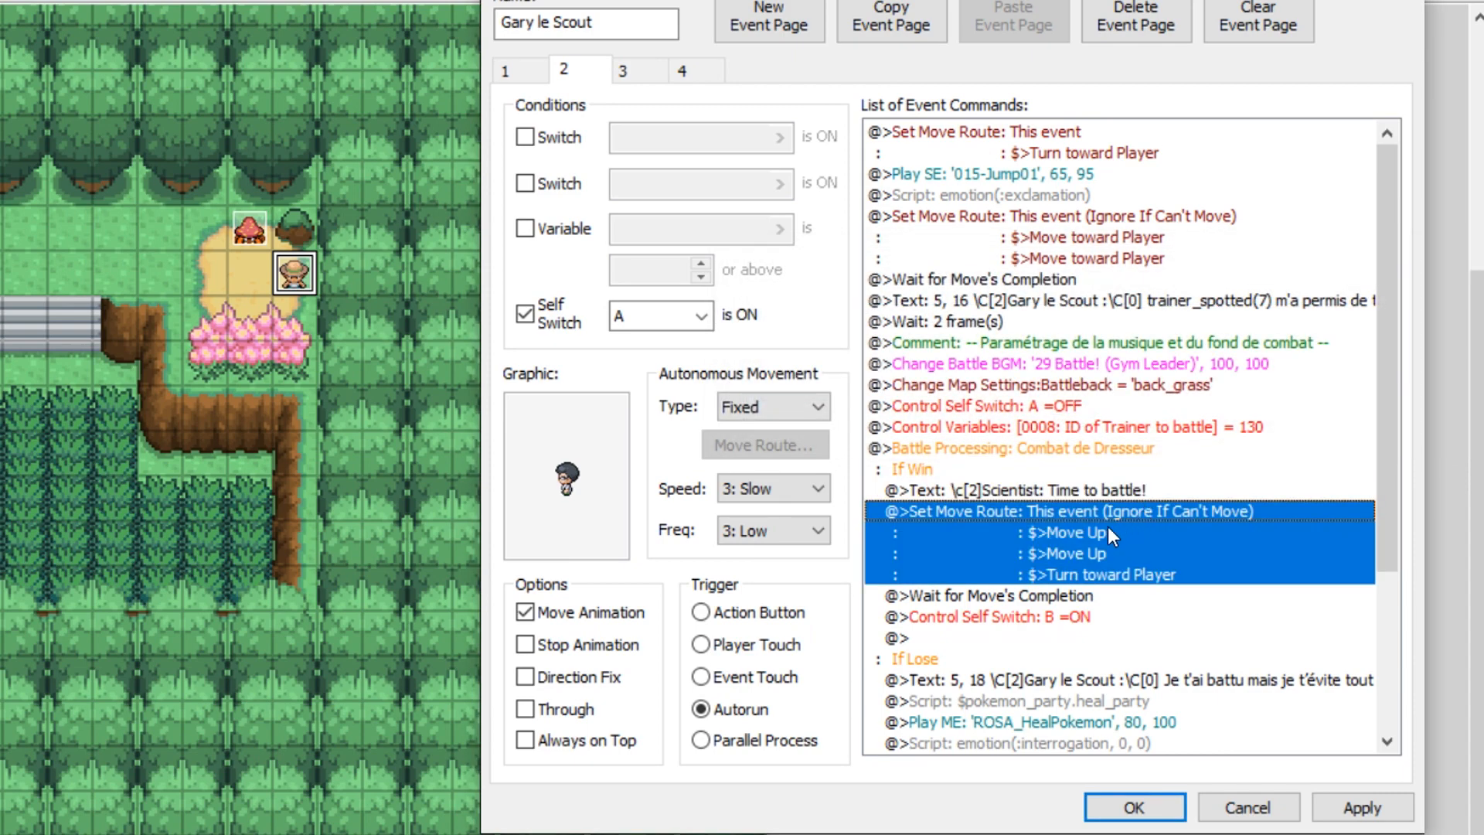
right_click(1076, 488)
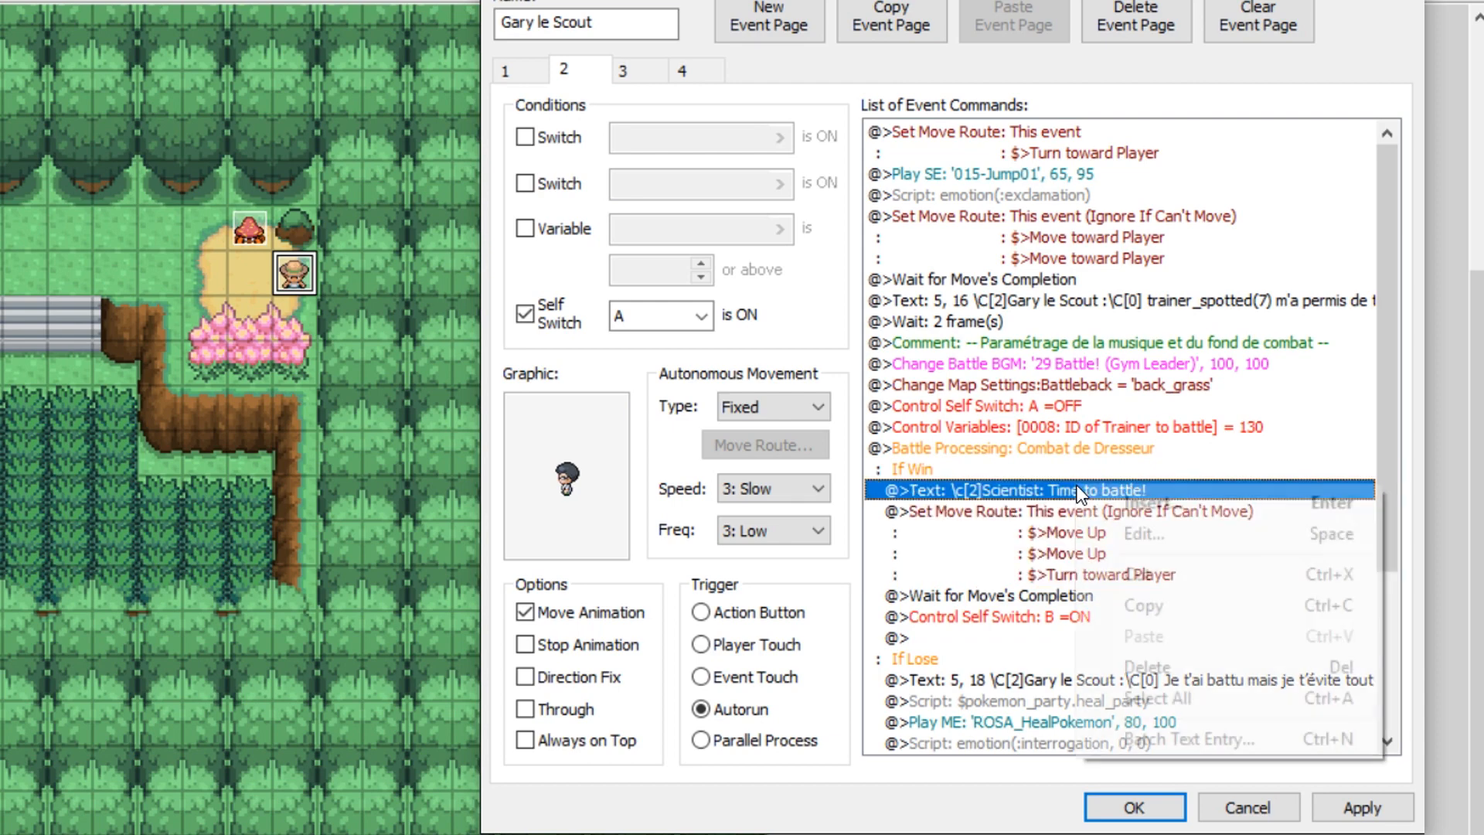
left_click(1120, 532)
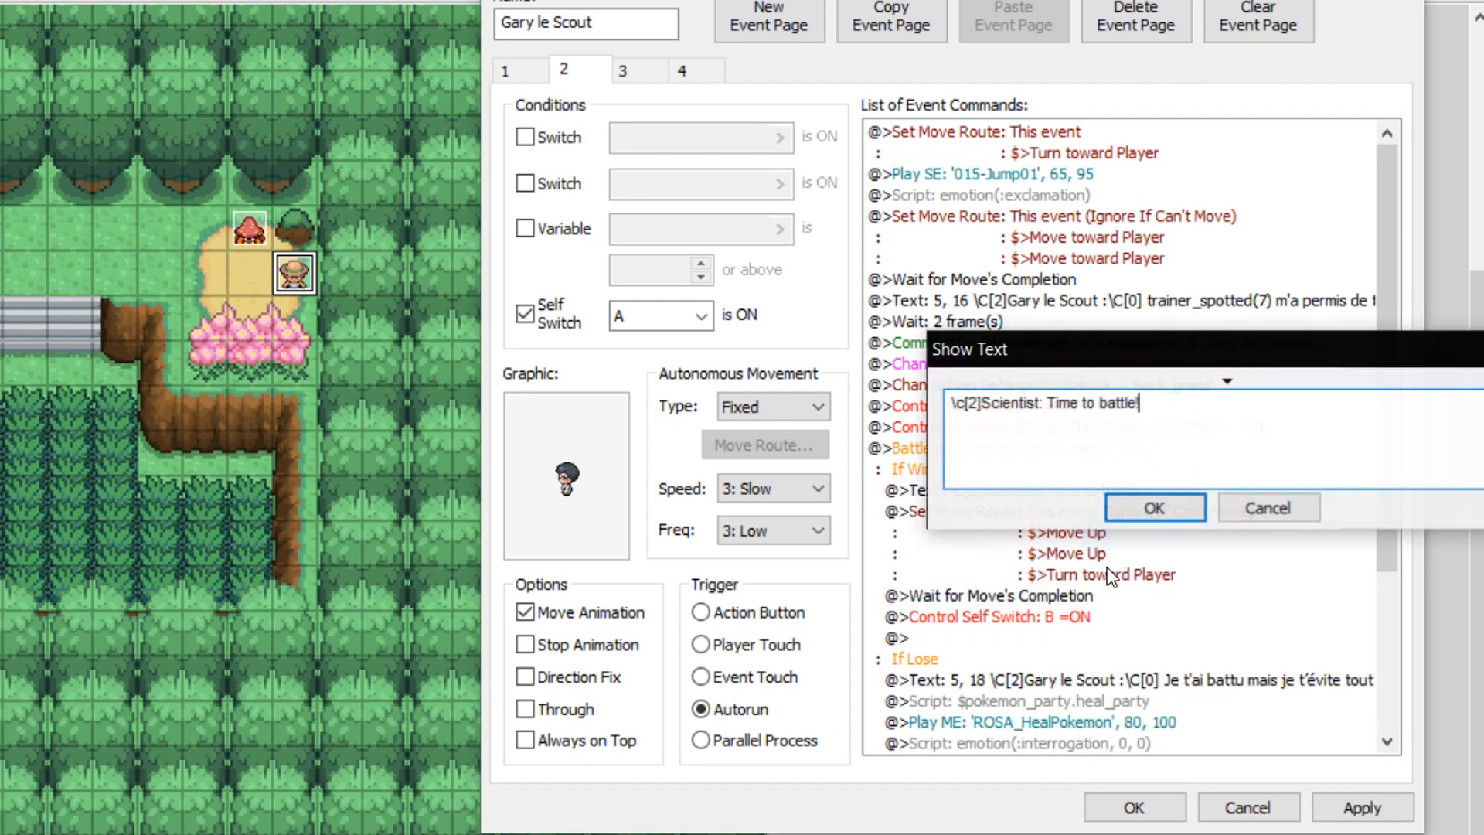
left_click(1265, 503)
right_click(1118, 304)
left_click(1158, 348)
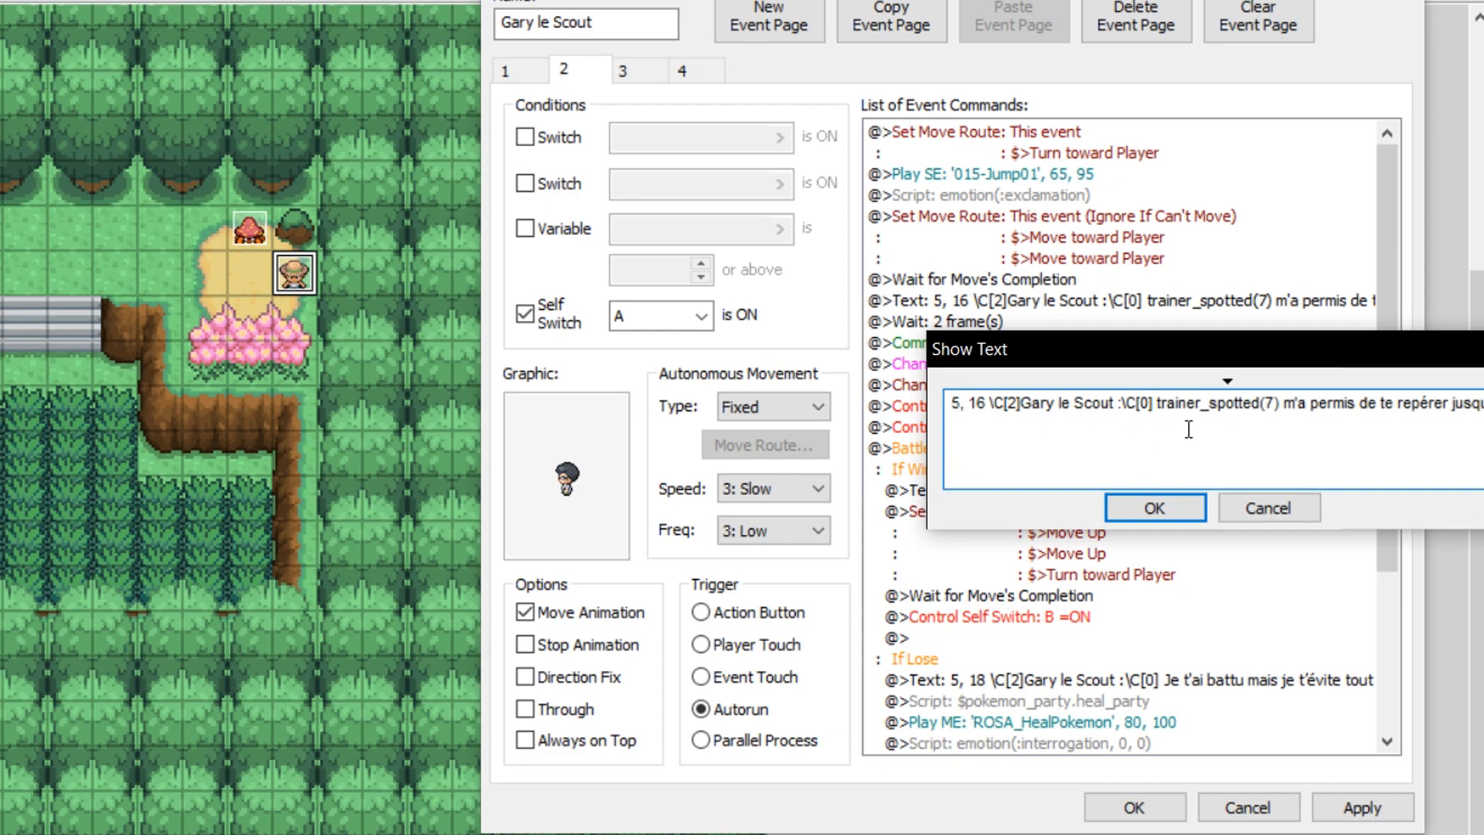
type("\\c[2]Scientist: Time to battle!")
left_click_drag(1065, 335, 533, 251)
left_click_drag(628, 347, 356, 307)
type("\\c[2]Scientist: Time to battle!")
left_click(619, 425)
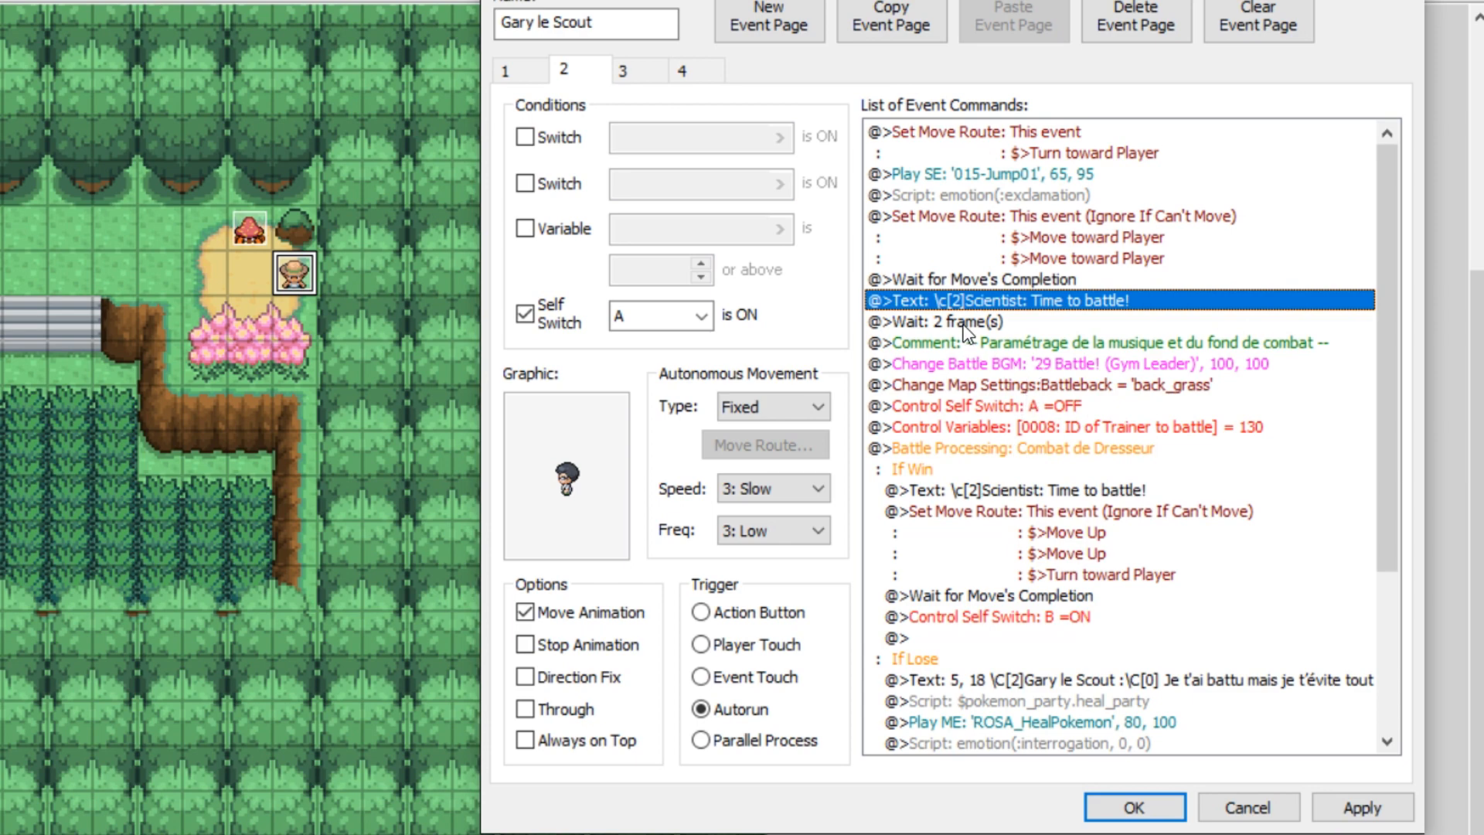
Change the If Win branch's text on page 2 to "\c[2]Scientist: Drat, I lost!".
left_click(967, 492)
right_click(948, 488)
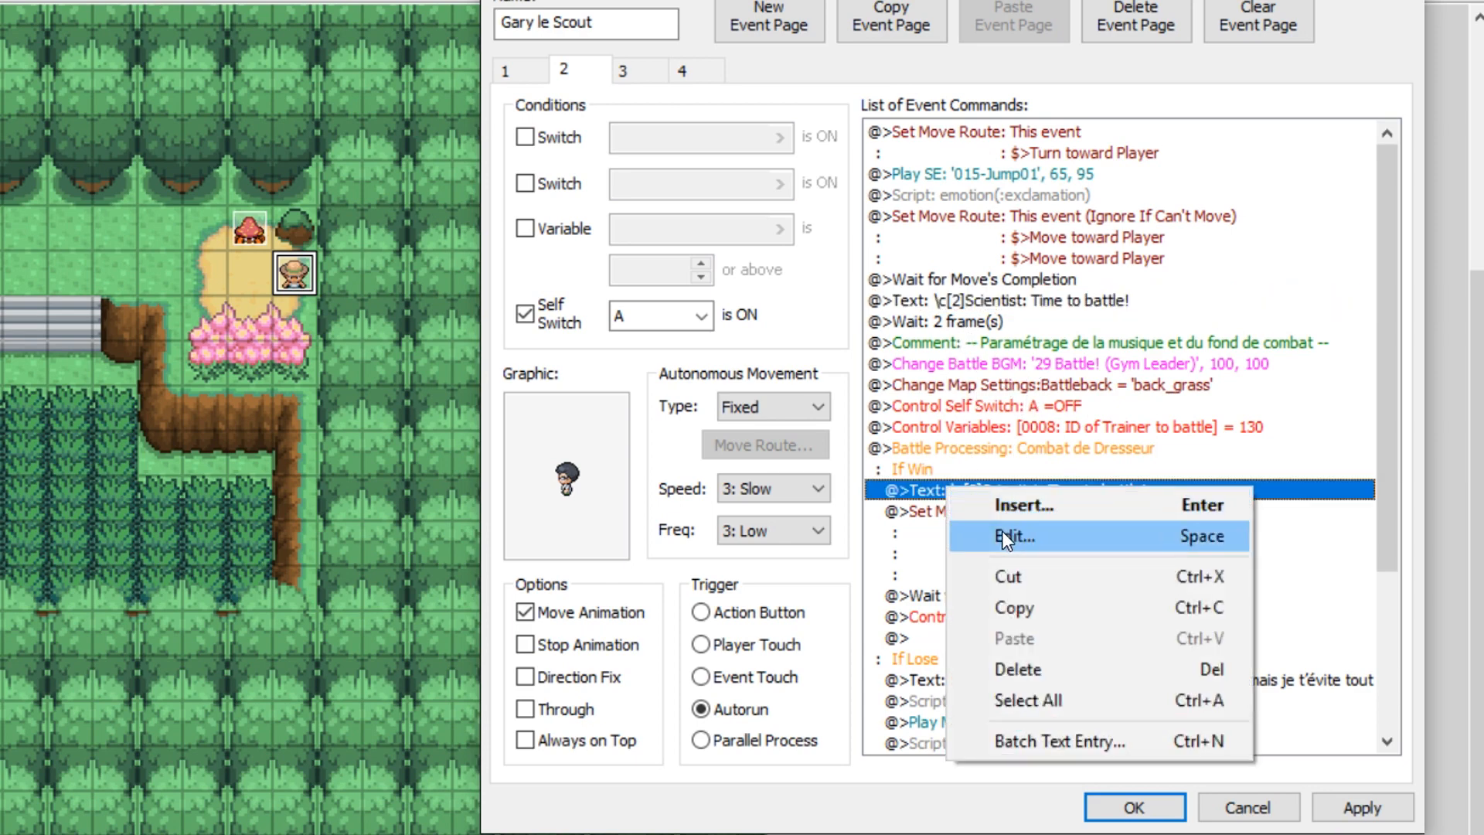
left_click(1002, 532)
left_click_drag(1030, 360, 721, 597)
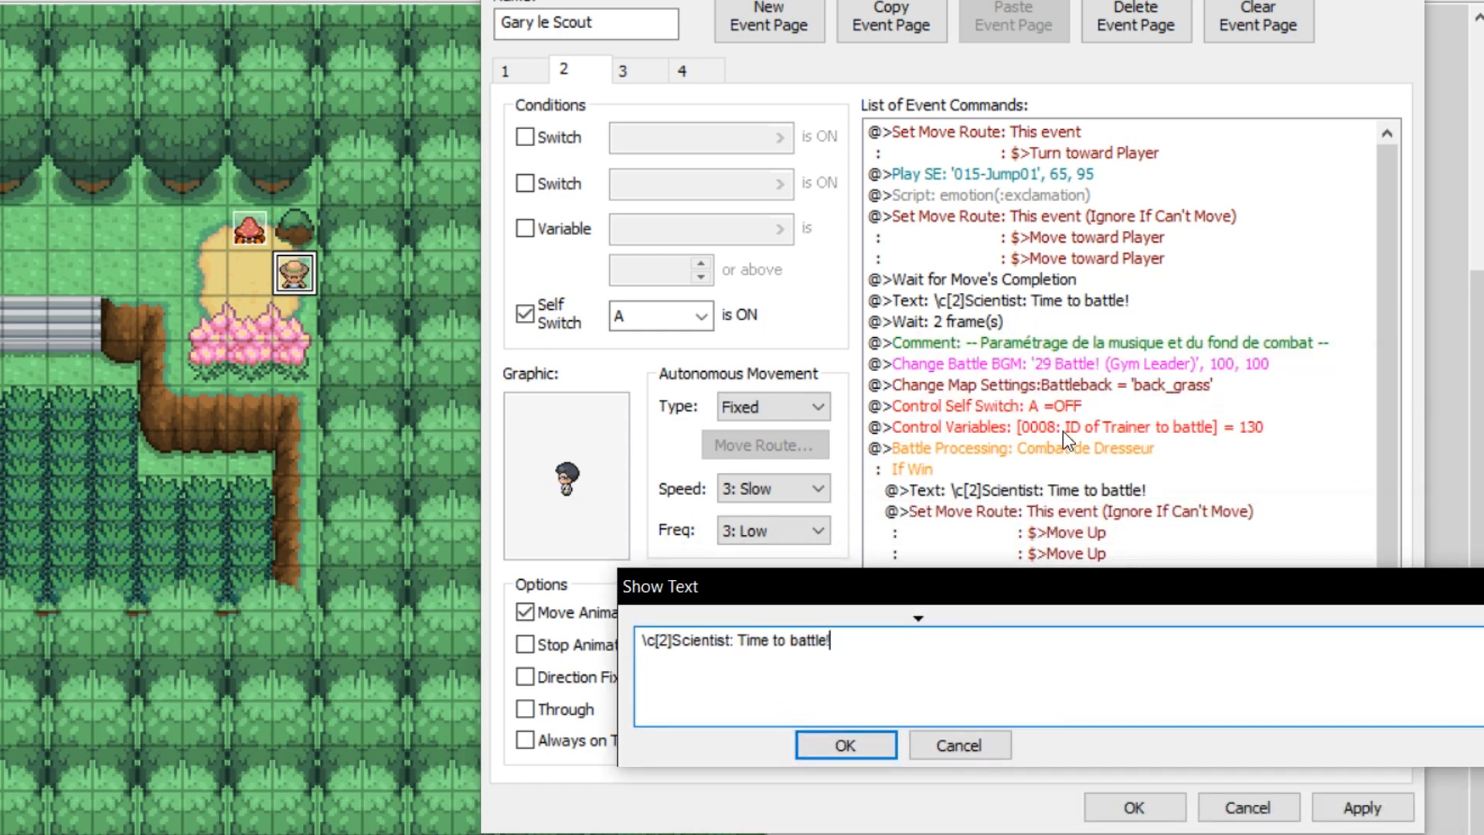
left_click_drag(842, 642, 749, 655)
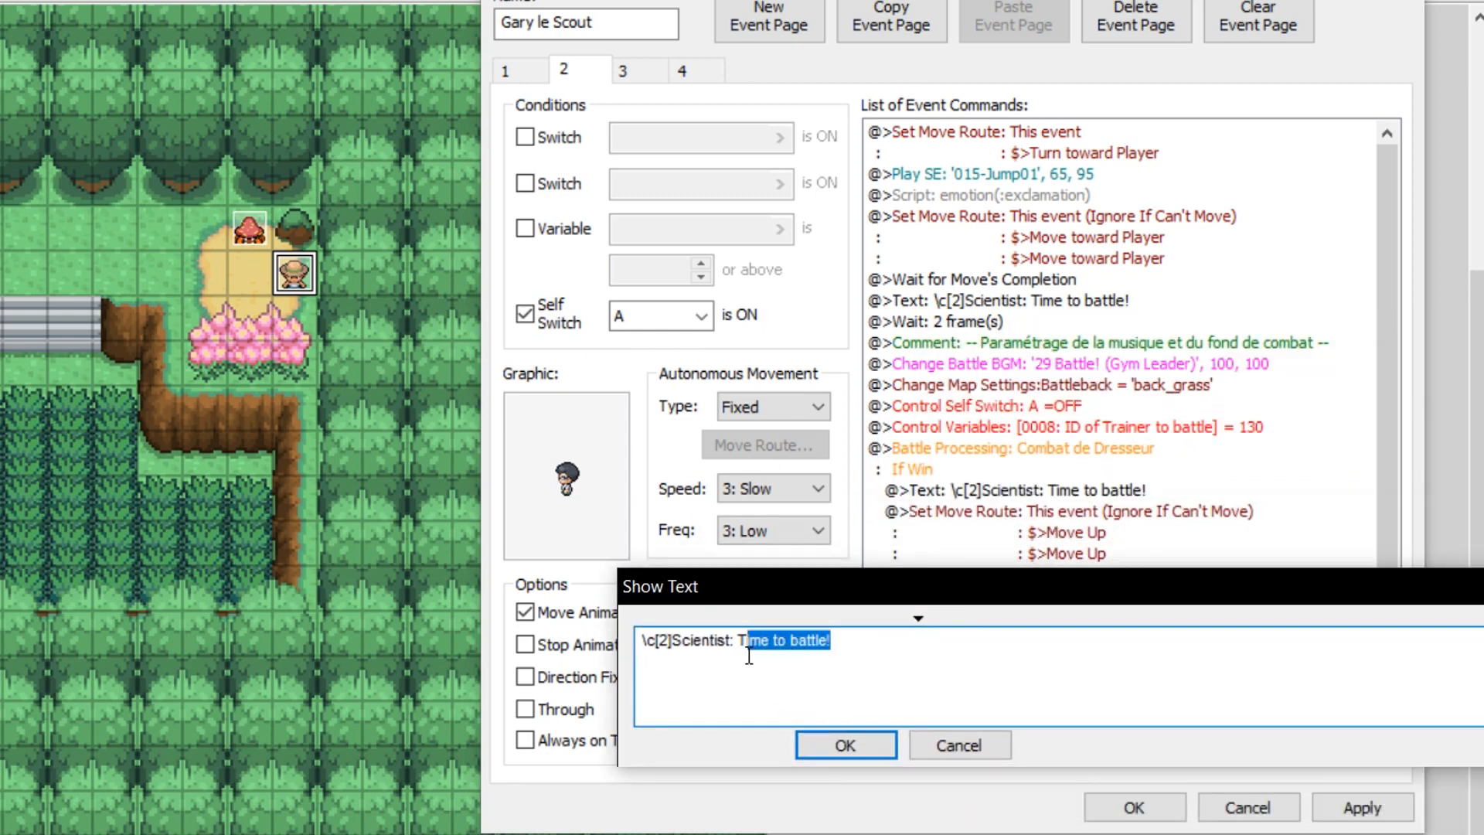
type("Drat, I los")
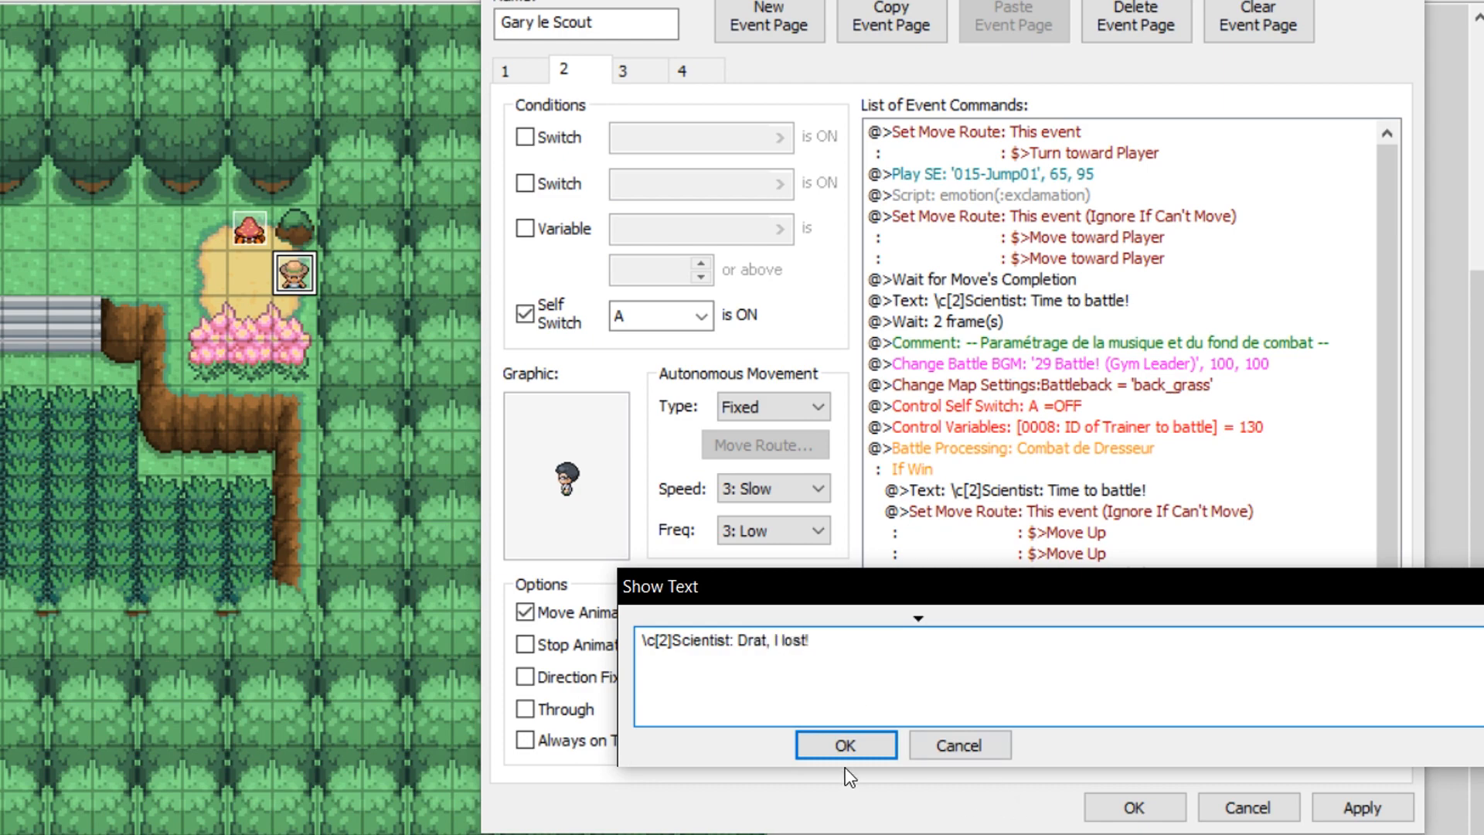
left_click(847, 747)
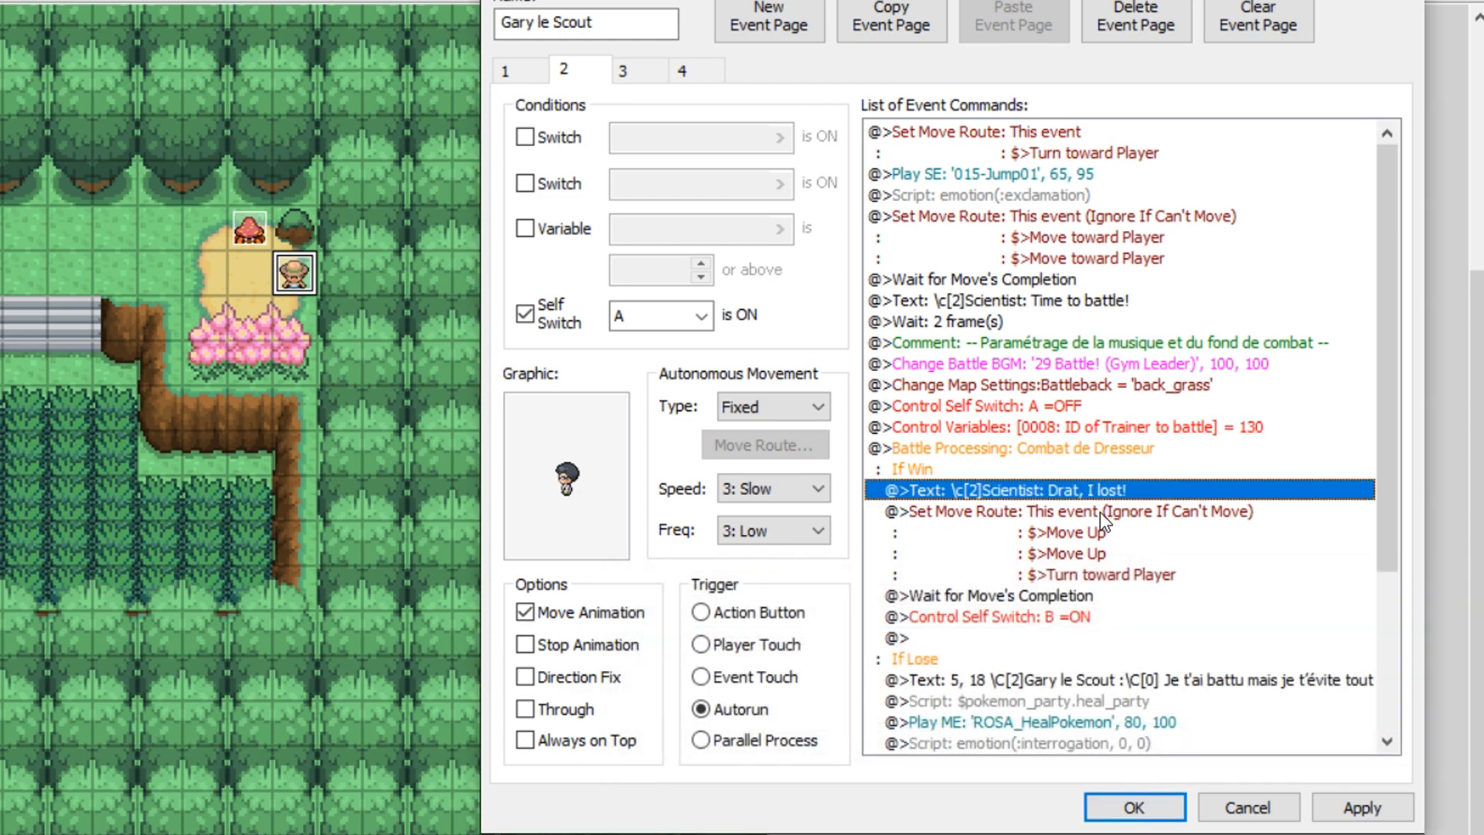
In the If Win branch's move route, replace the two Move Up commands with two Move Right commands.
left_click(1070, 504)
right_click(1054, 505)
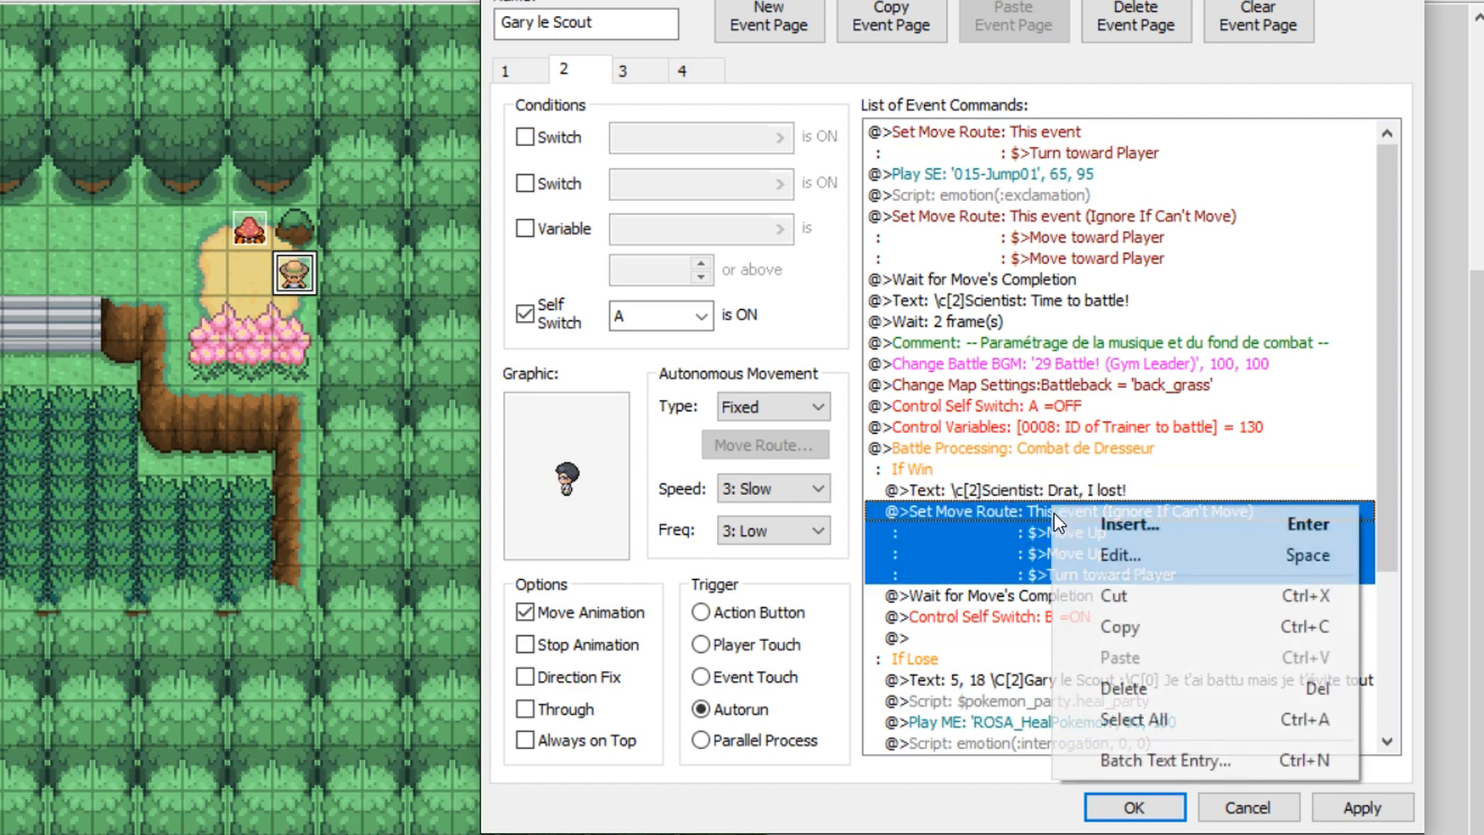
left_click(1094, 545)
left_click(699, 241)
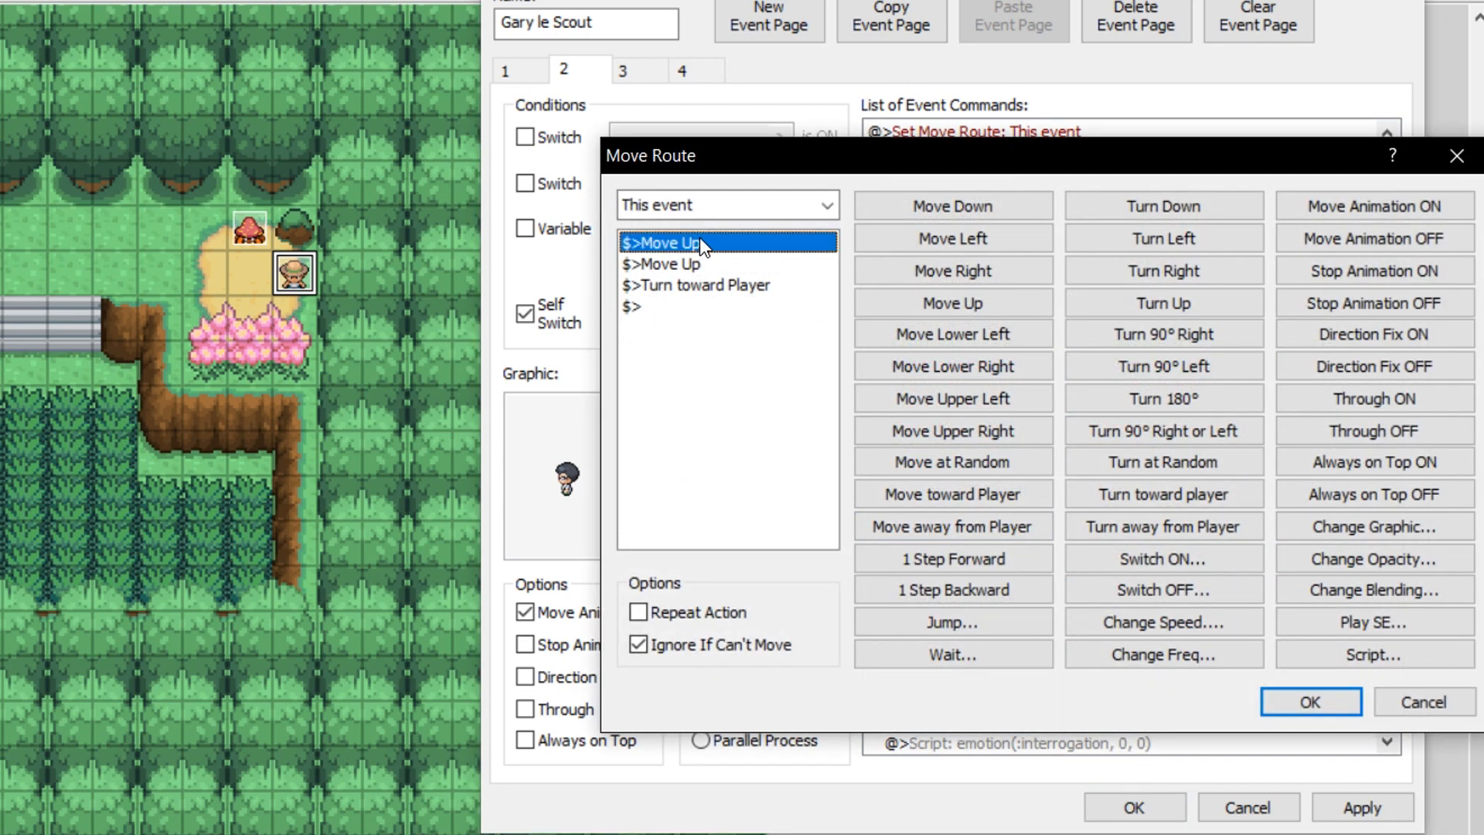
key("Delete")
key("Delete")
left_click(978, 273)
left_click(977, 272)
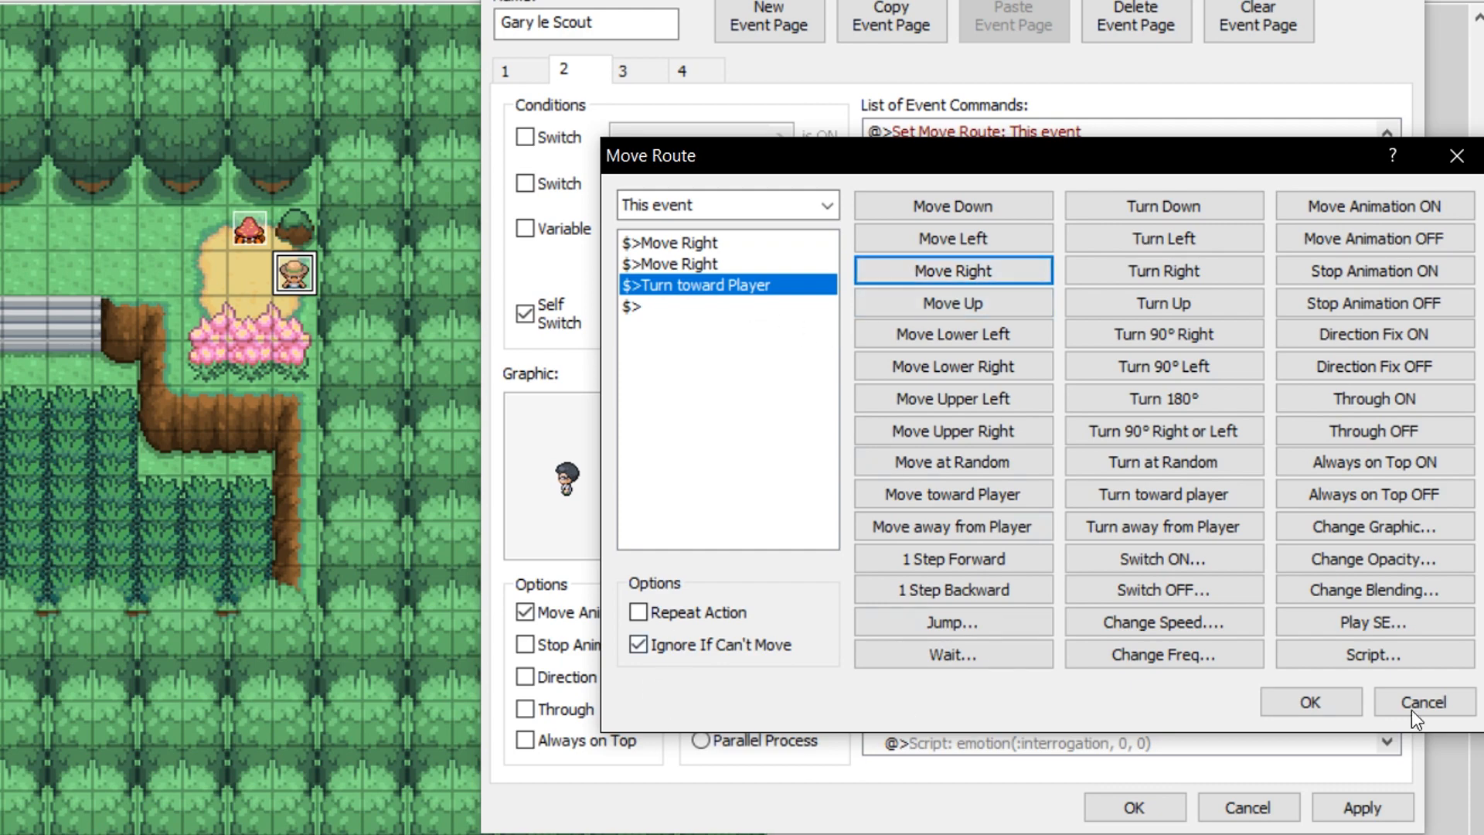
left_click(1320, 703)
Open page 2's Control Variables command for the ID of Trainer to battle, and switch to the Pokémon SDK Trainers editor.
left_click(961, 596)
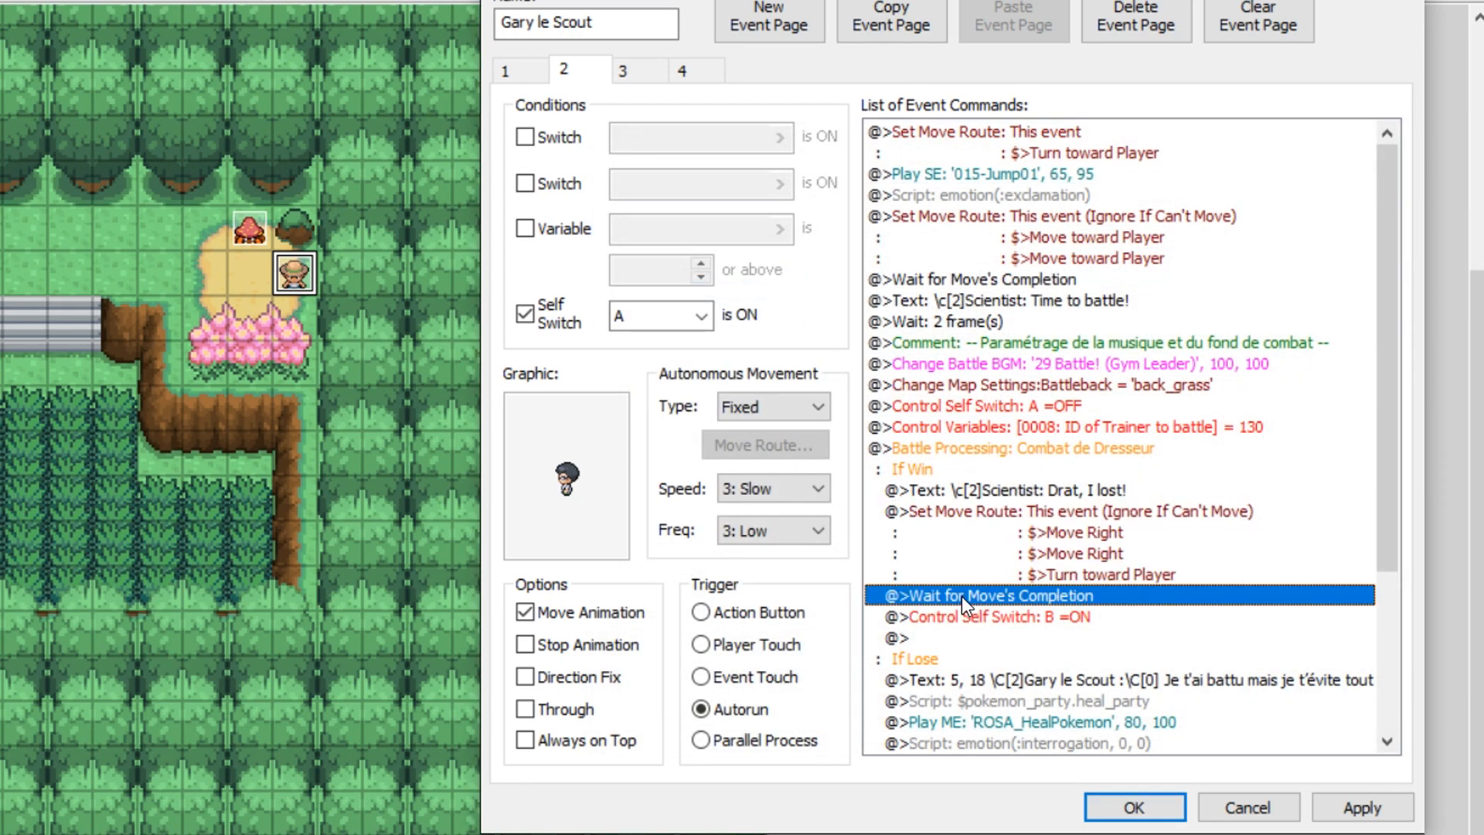
left_click(949, 616)
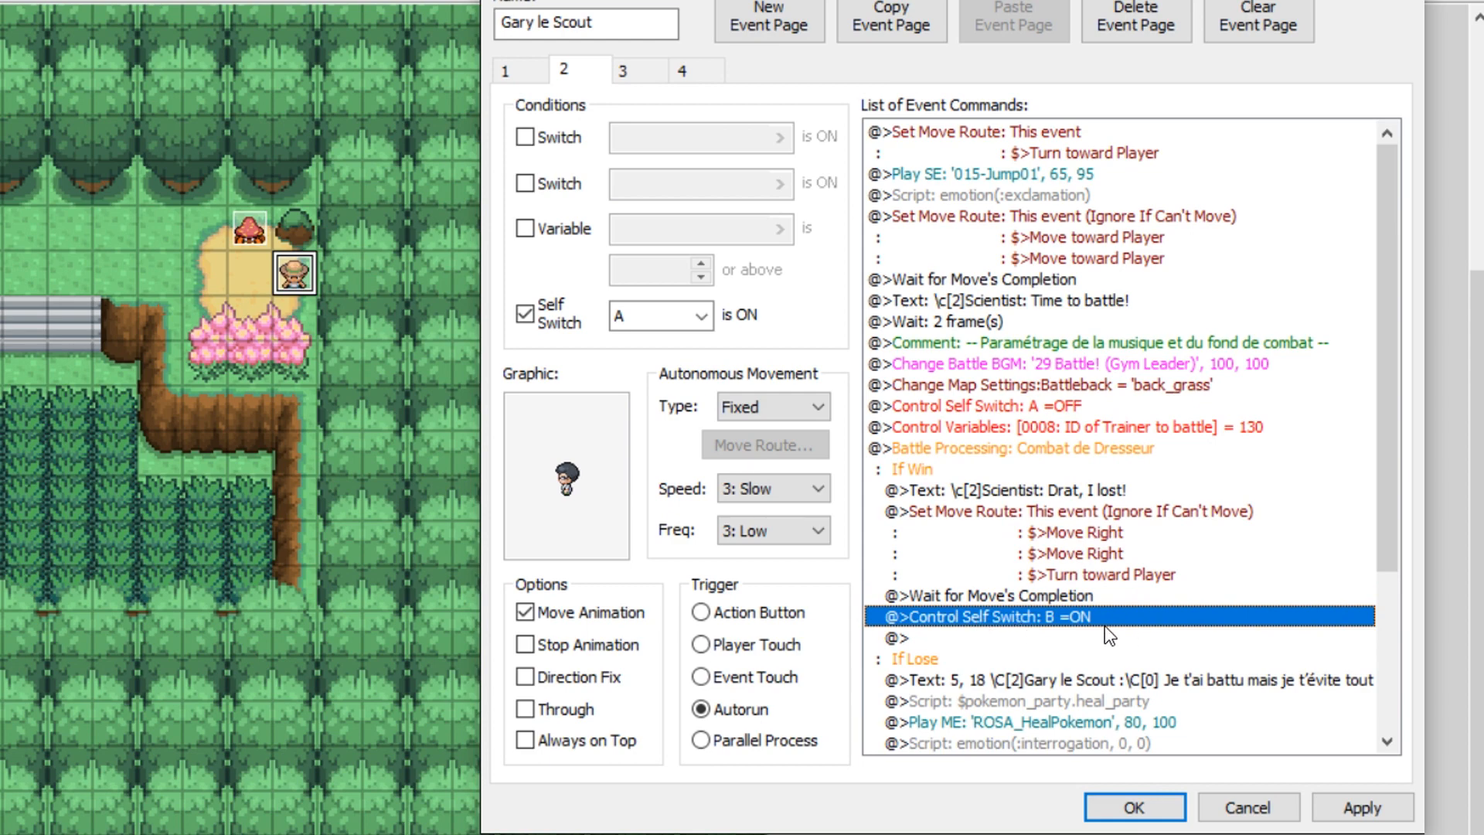
scroll(1044, 428, "down", 1)
right_click(1189, 364)
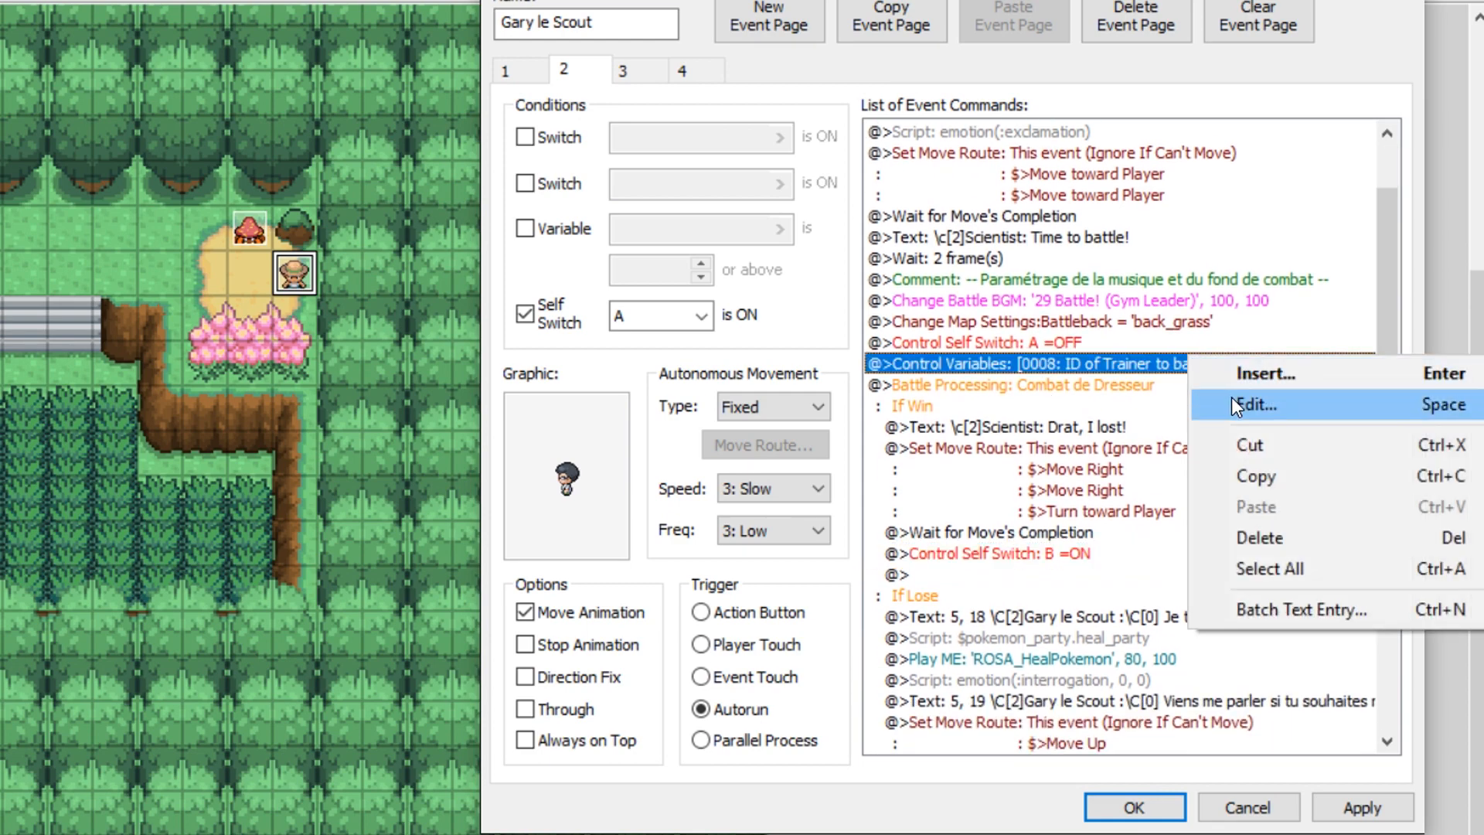
left_click(1253, 404)
key("alt+Tab")
left_click(660, 547)
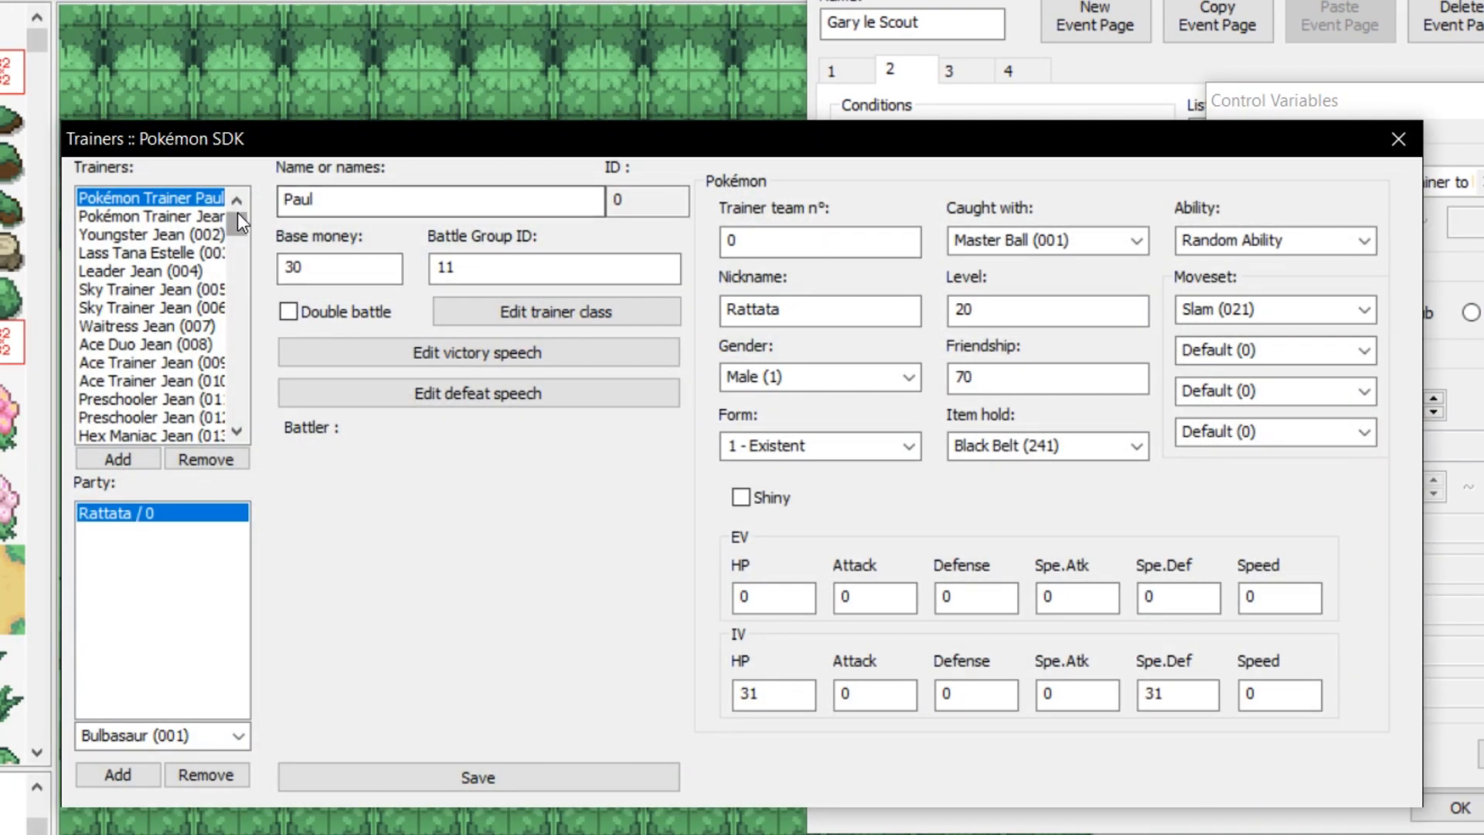
Select the last trainer in the list and try to add a new trainer.
left_click_drag(238, 213, 248, 417)
left_click(171, 422)
left_click(124, 455)
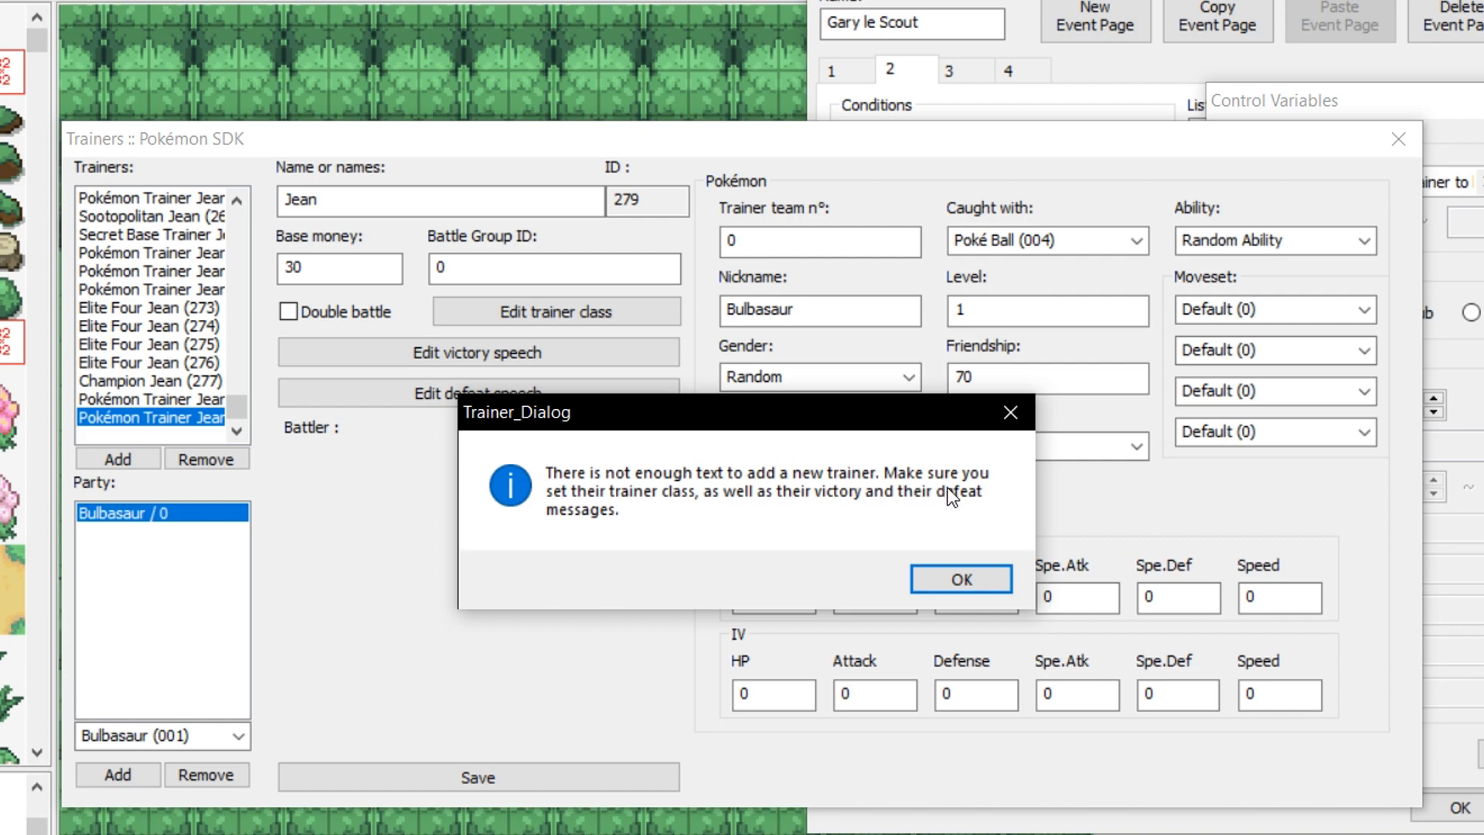
left_click(968, 574)
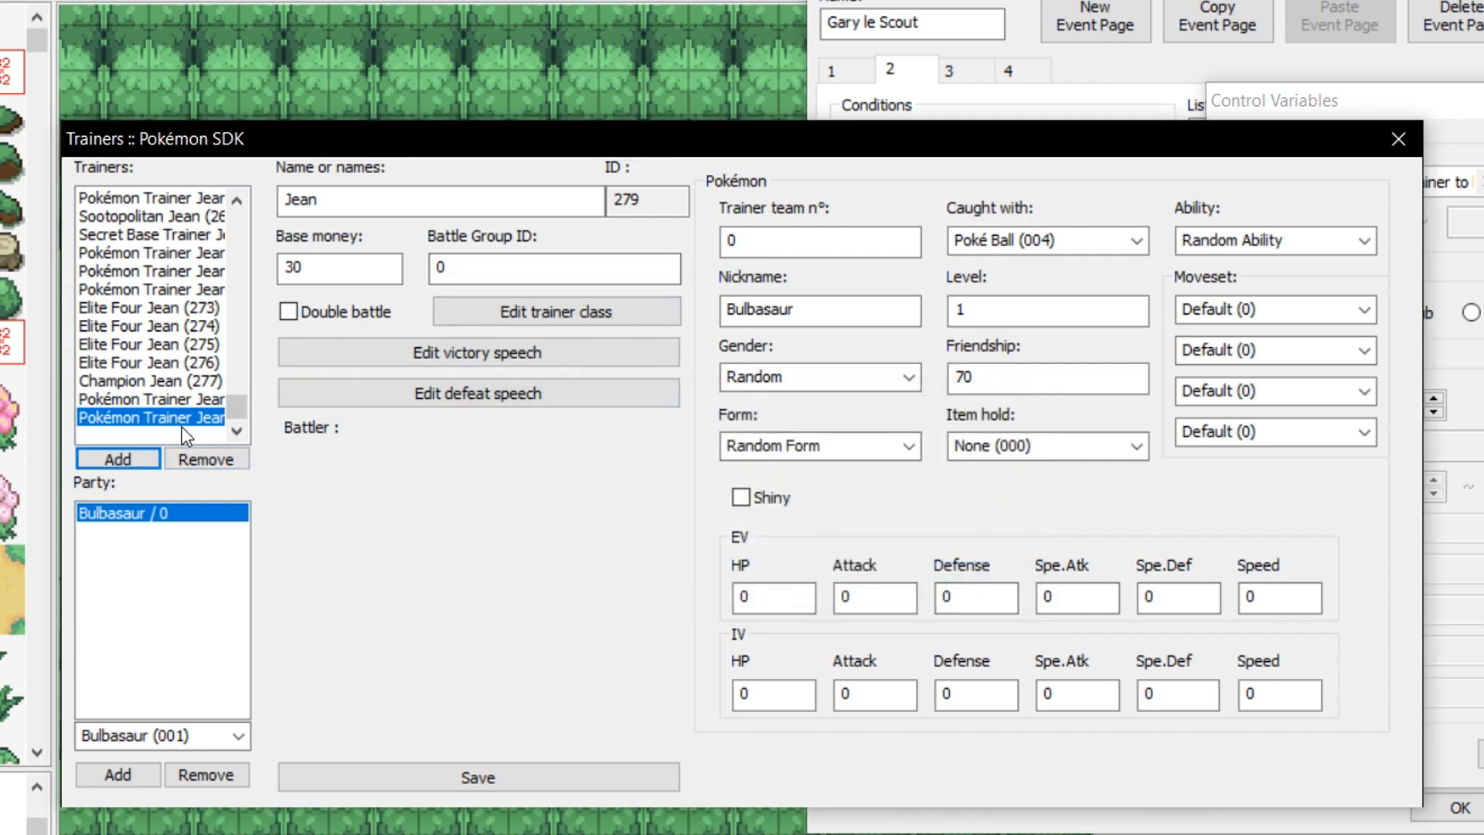
Add a new Trainer Classes text with "Scientist" as its English entry, and save it.
left_click(541, 312)
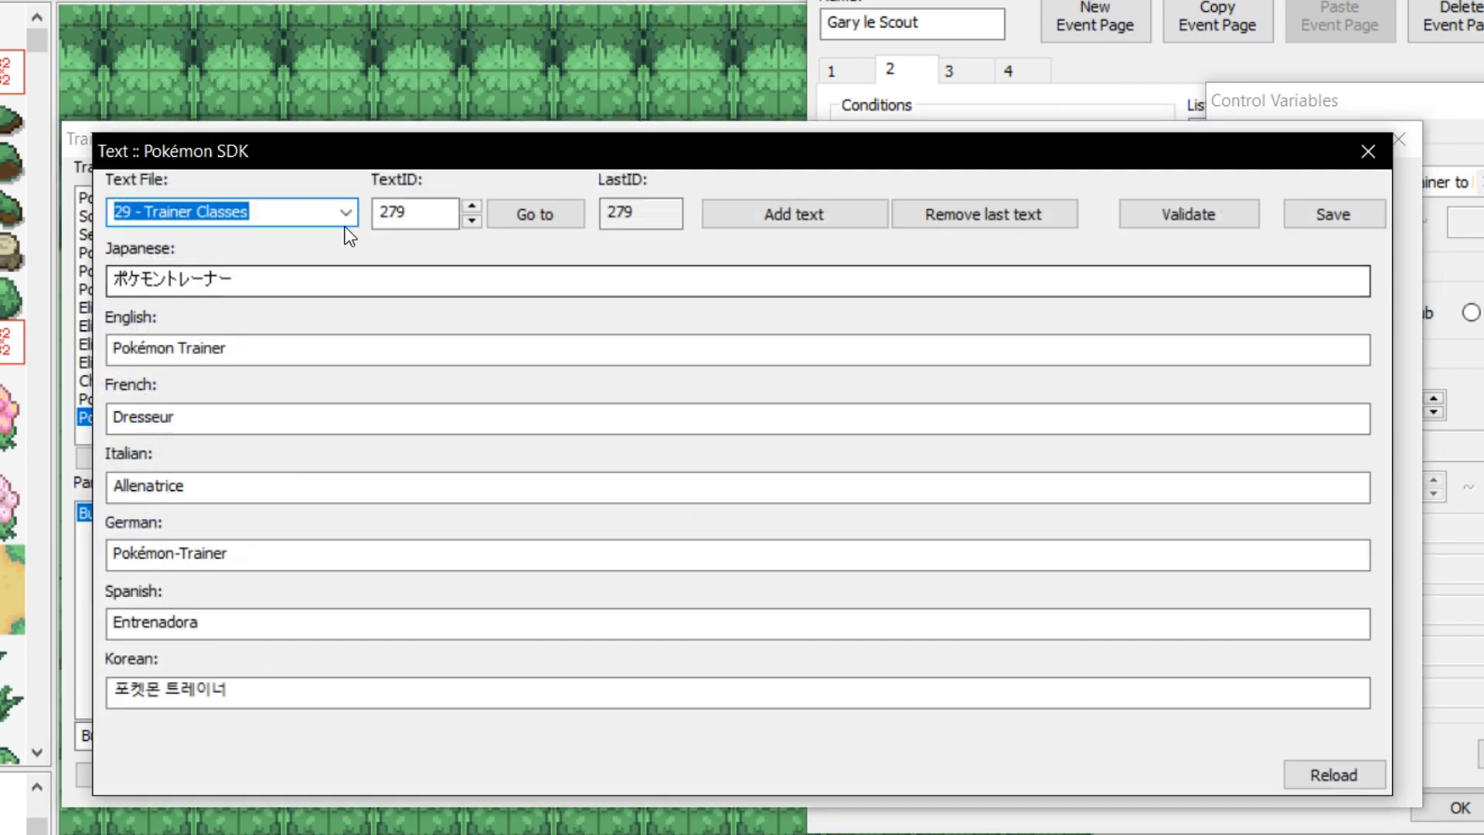
left_click(773, 212)
key("Tab")
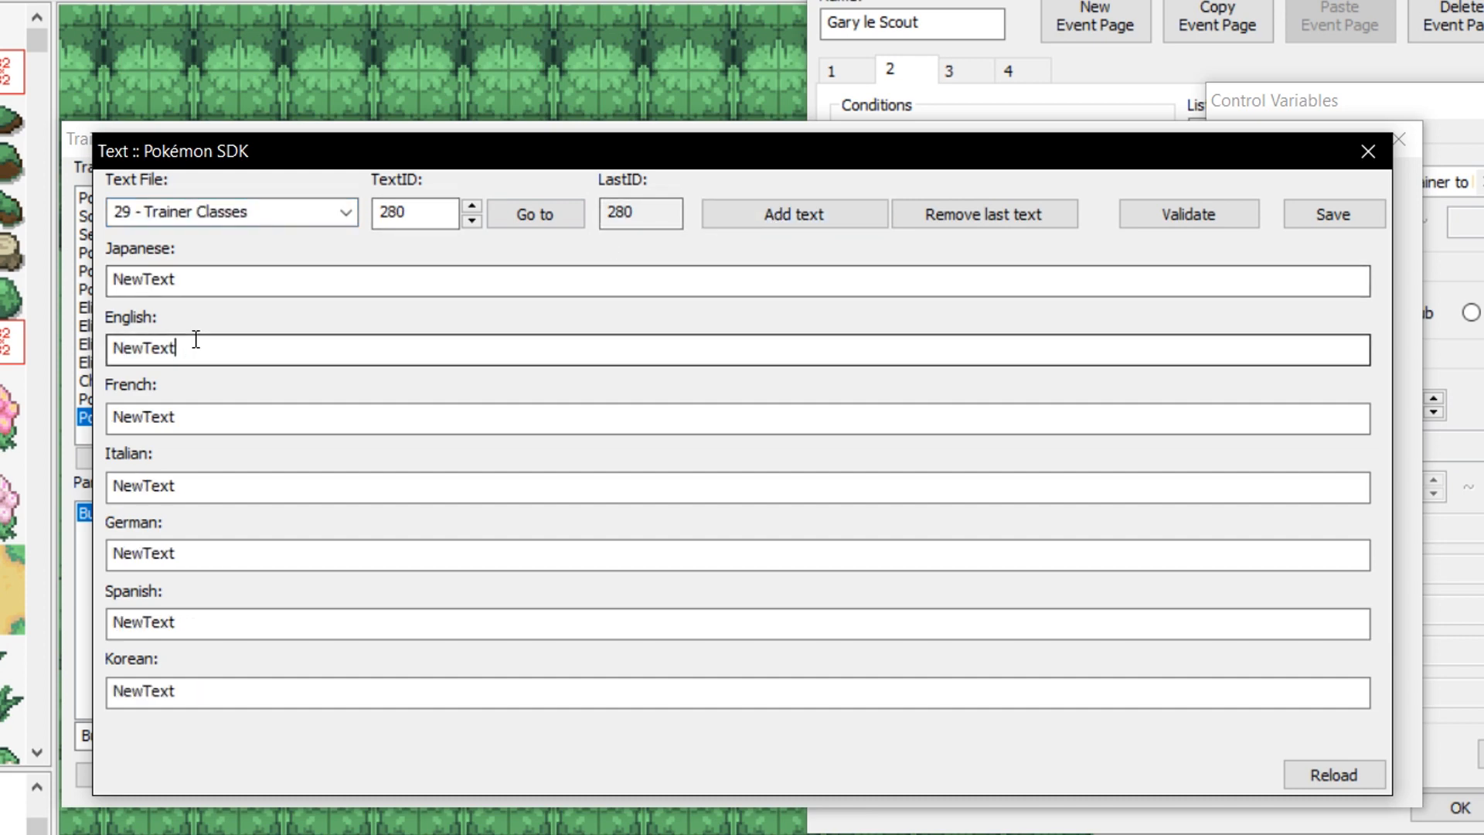
type("Scientist")
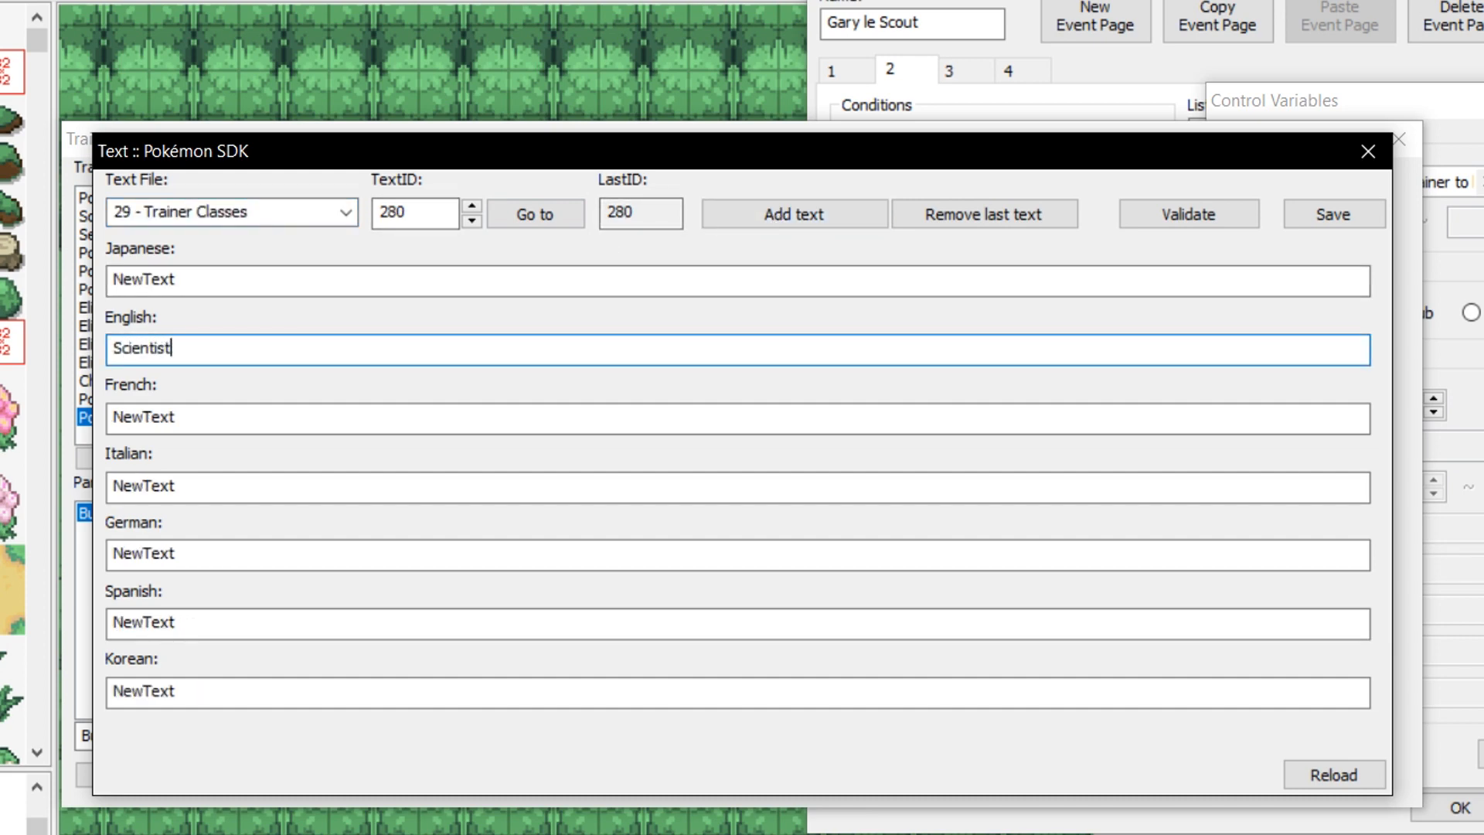
left_click(1319, 213)
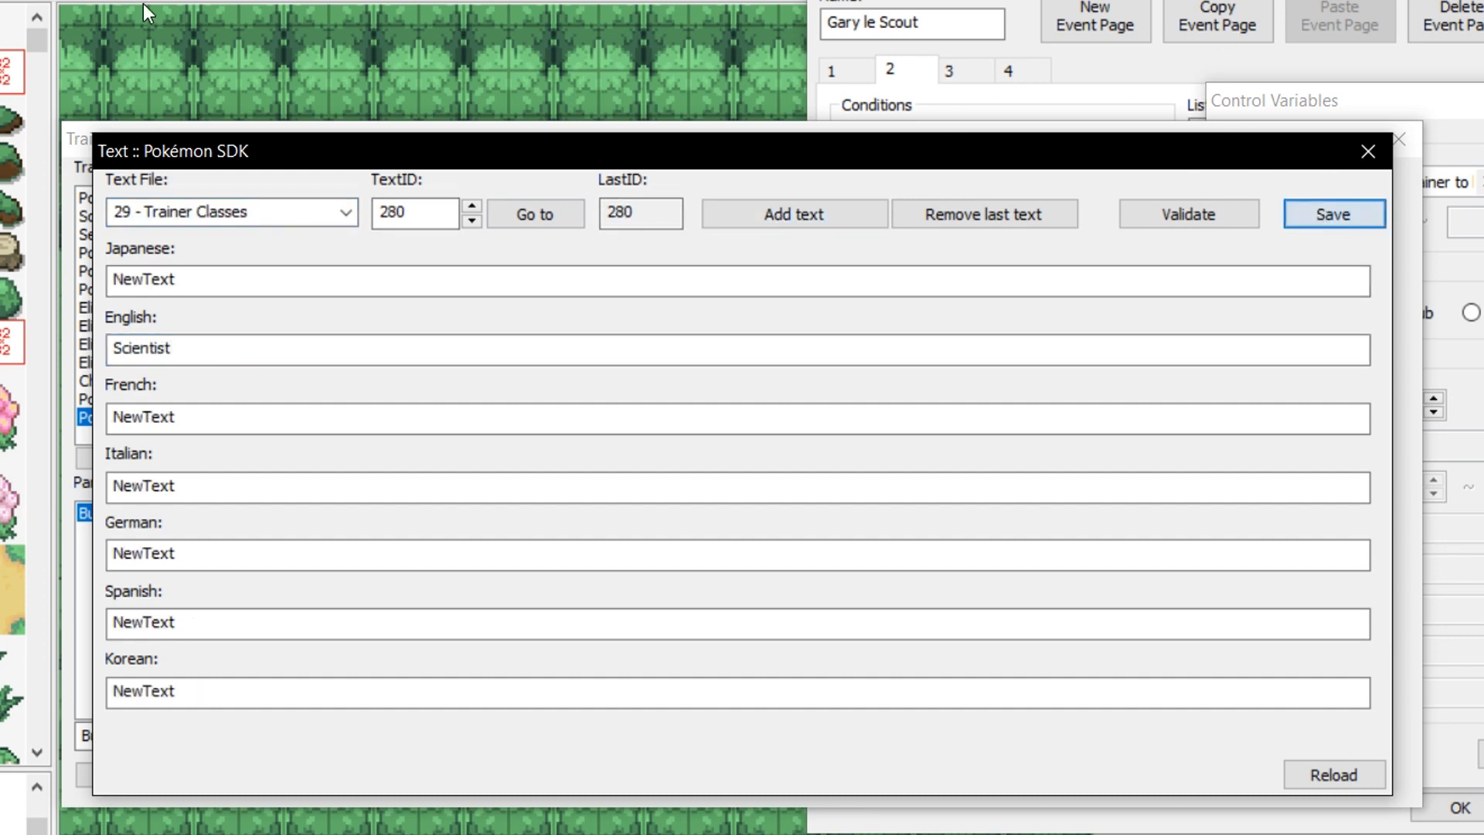
left_click(1370, 150)
Add a new Victory Text entry with "Haha, I won!" as its English text, and save it.
left_click(504, 350)
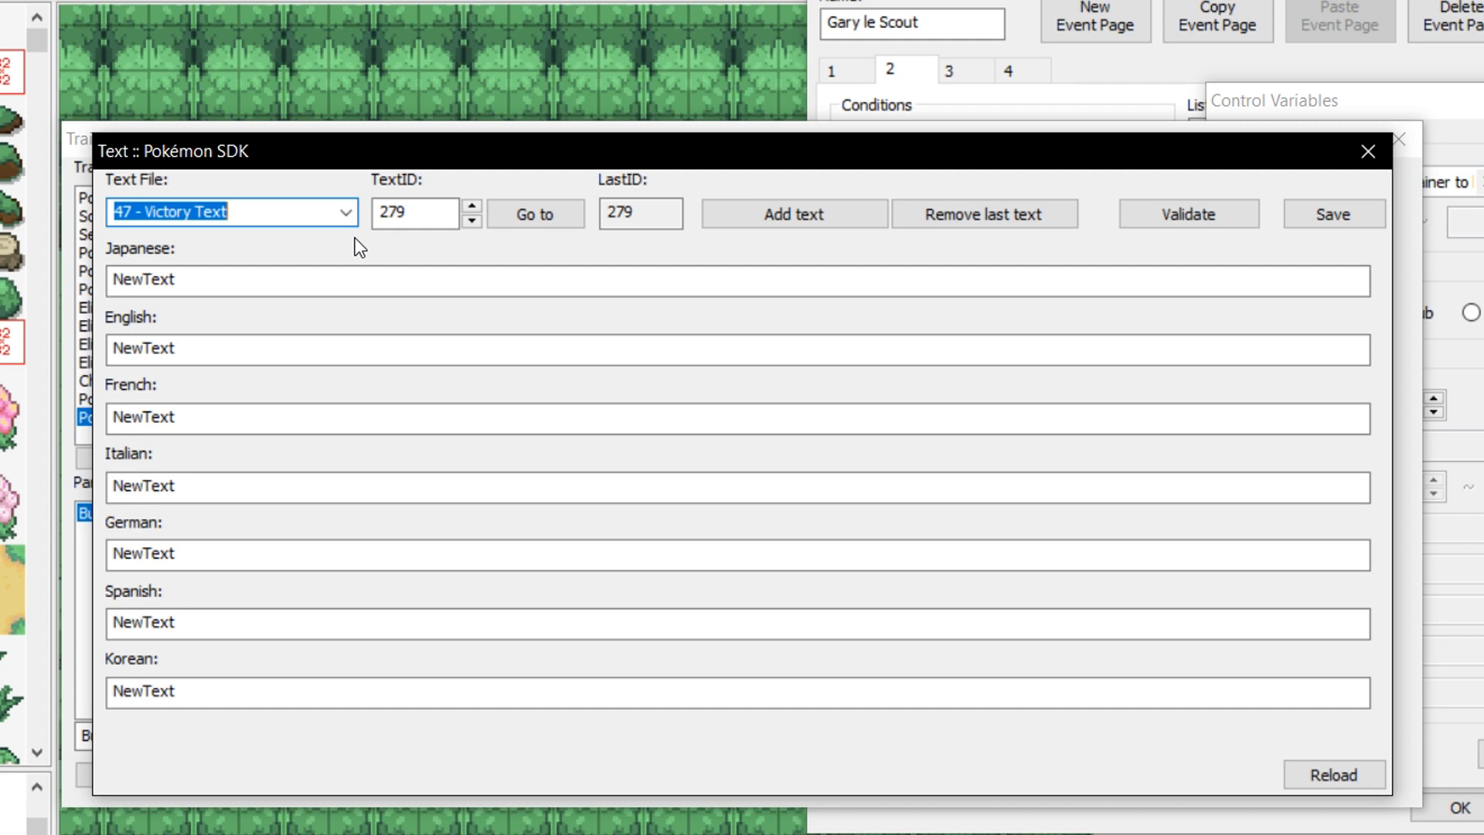
left_click(789, 215)
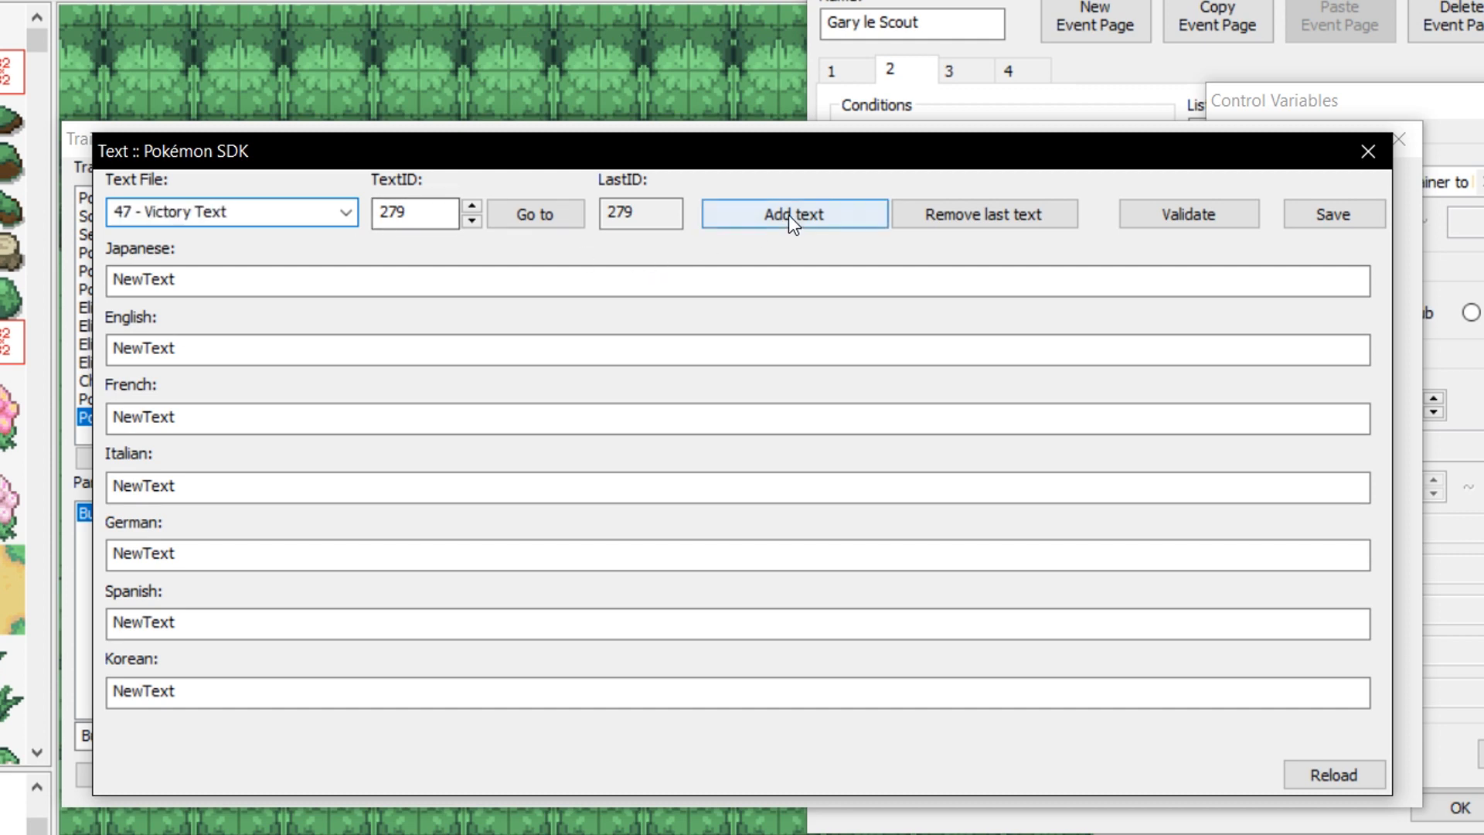
key("Tab")
key("Tab")
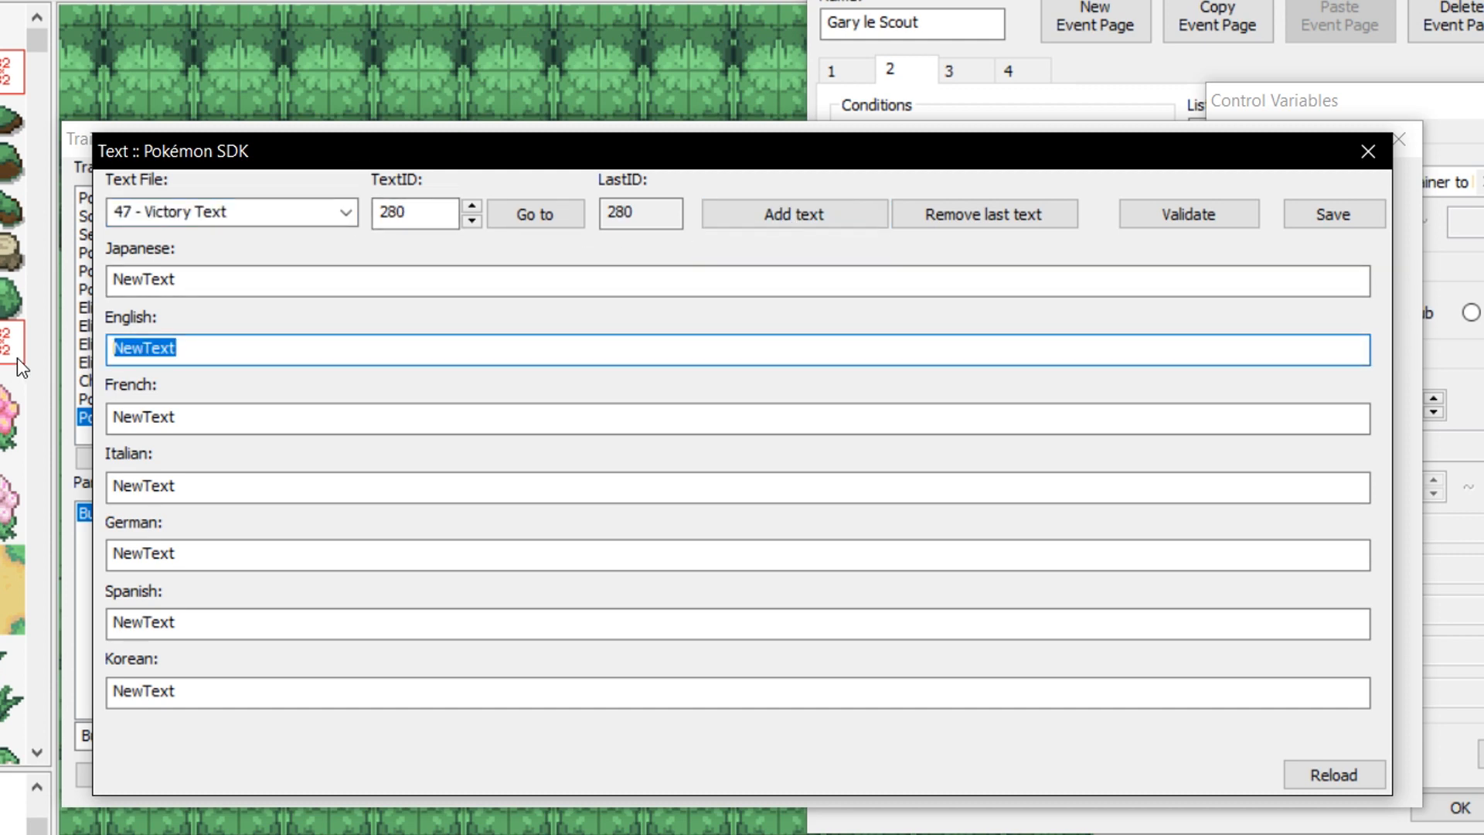
type("Haha, I won!")
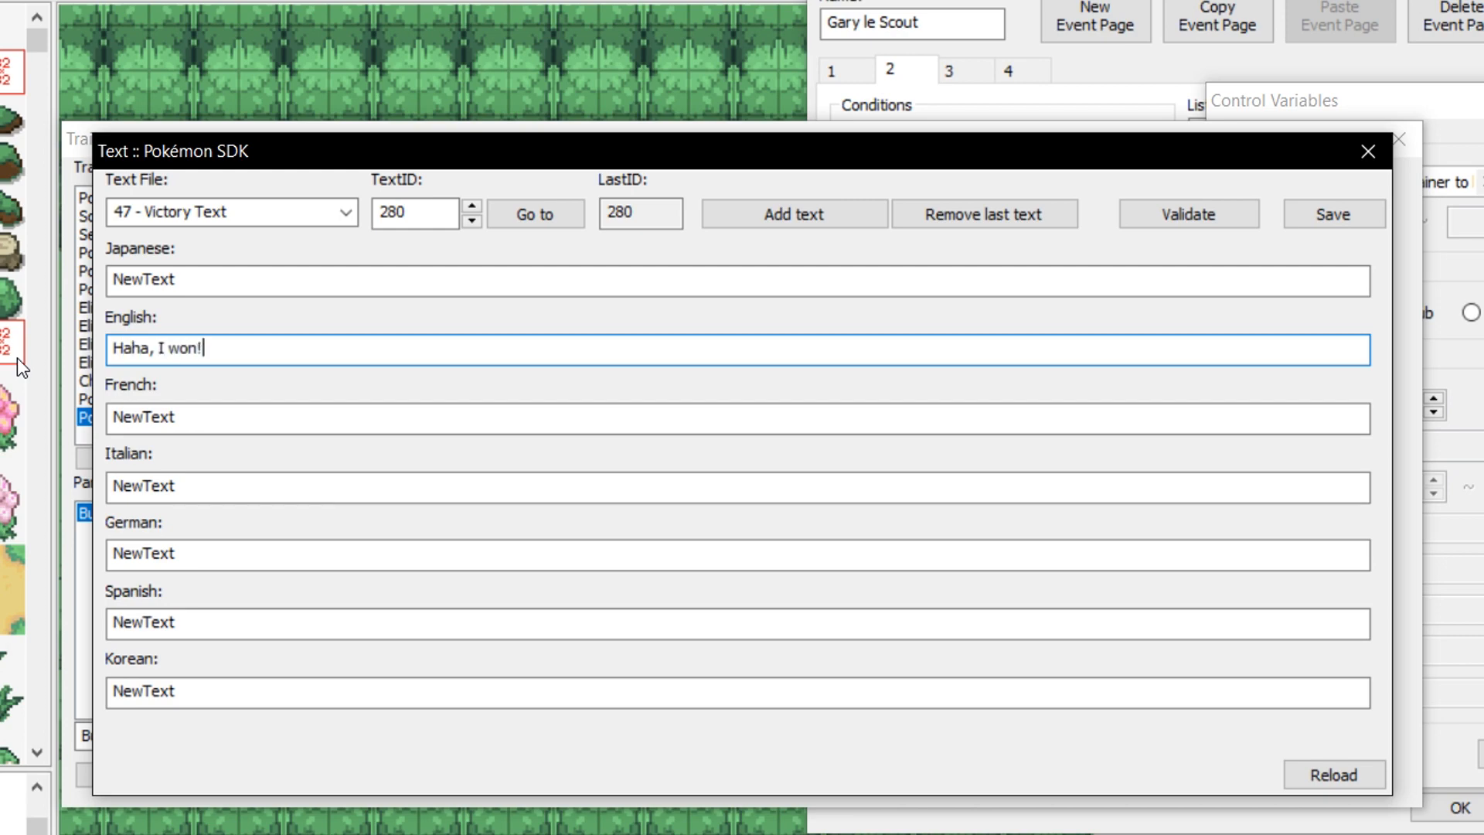
left_click(1322, 220)
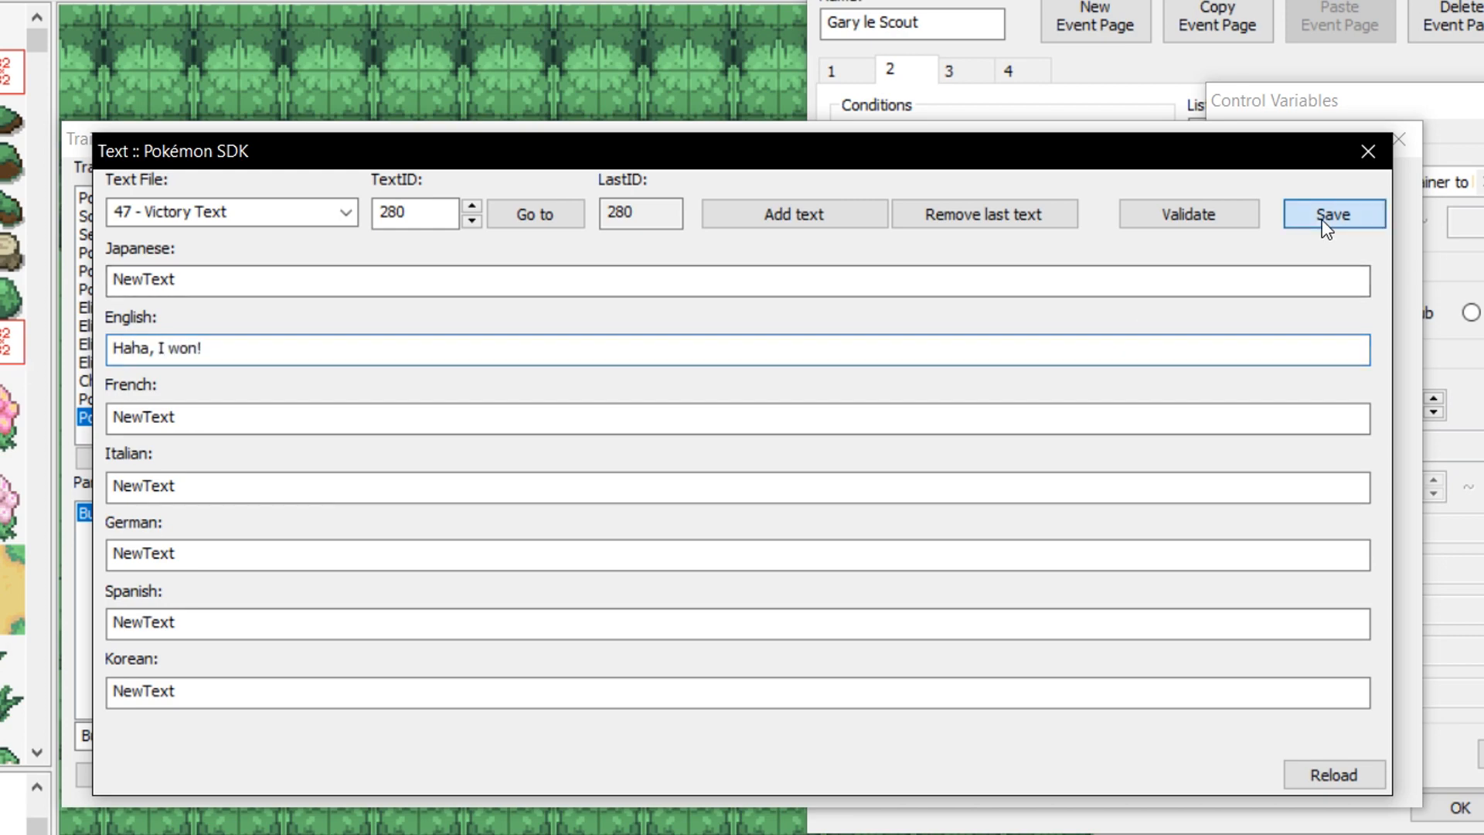
left_click(1366, 152)
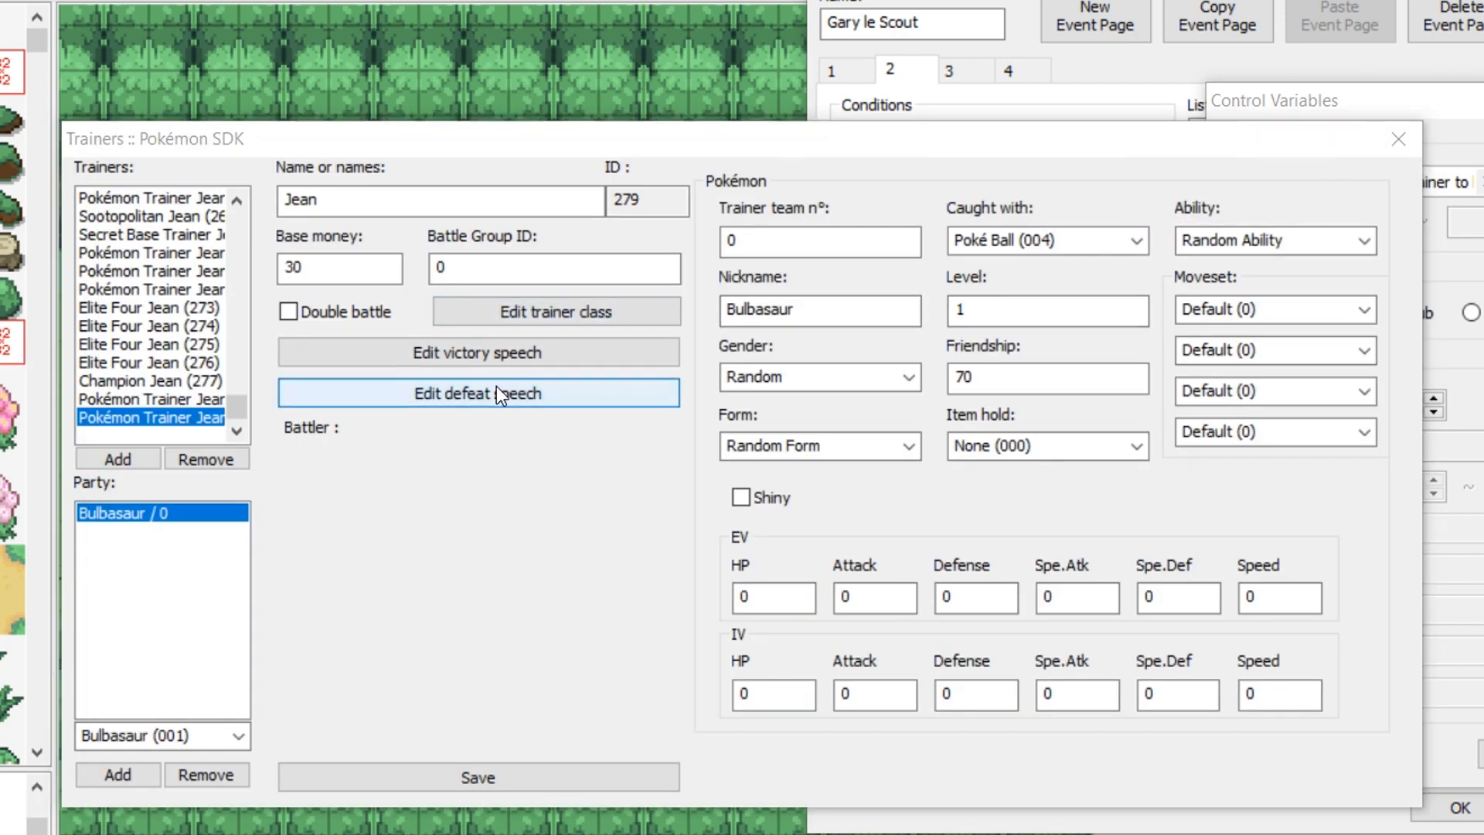
Set the English Defeat Text of entry 279 to "Darn, how did I lose?" and save it.
left_click(464, 303)
double_click(225, 348)
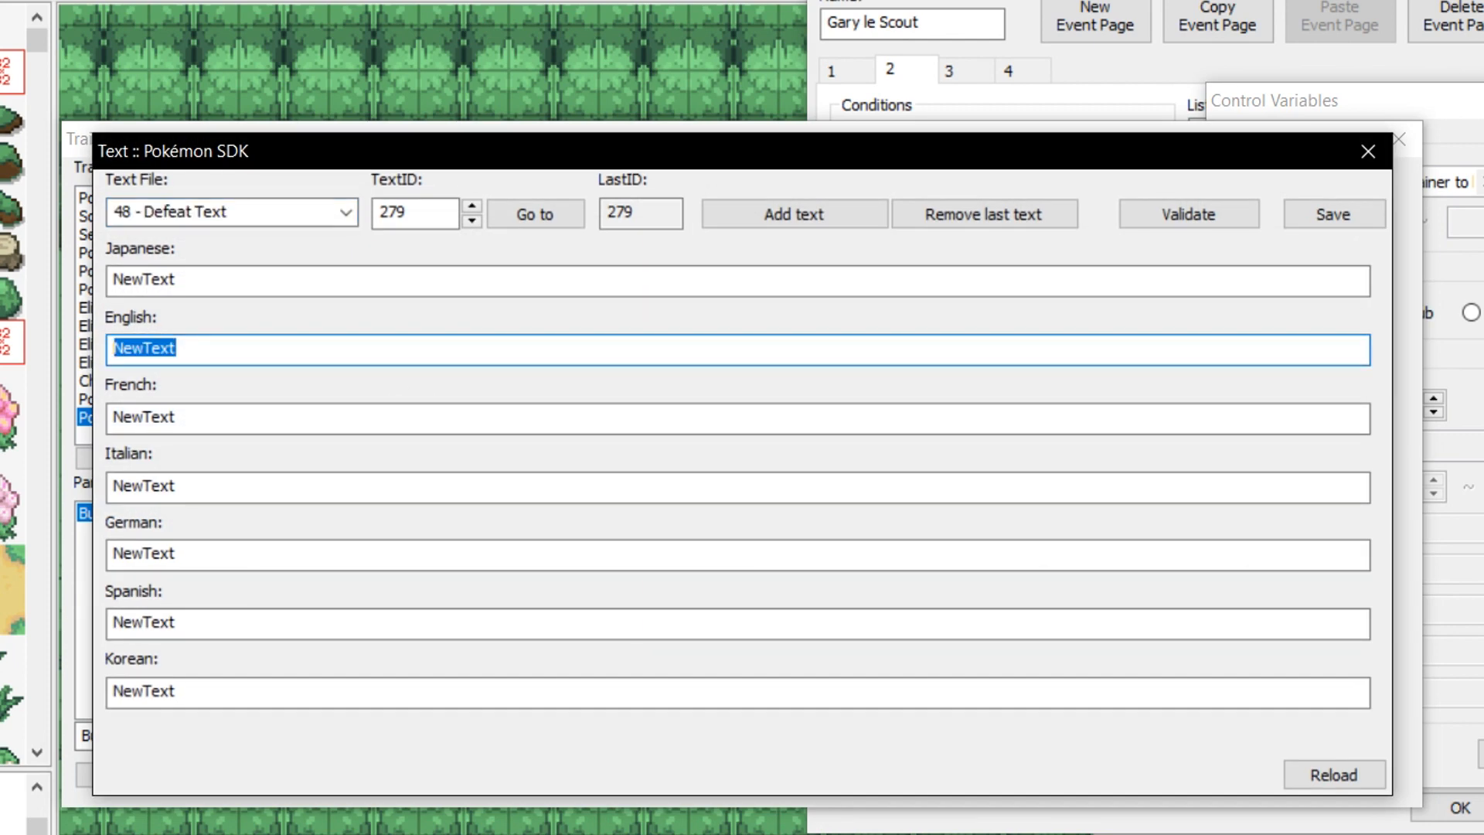
type("Darn, H")
key("BackSpace")
type("how did I lose!")
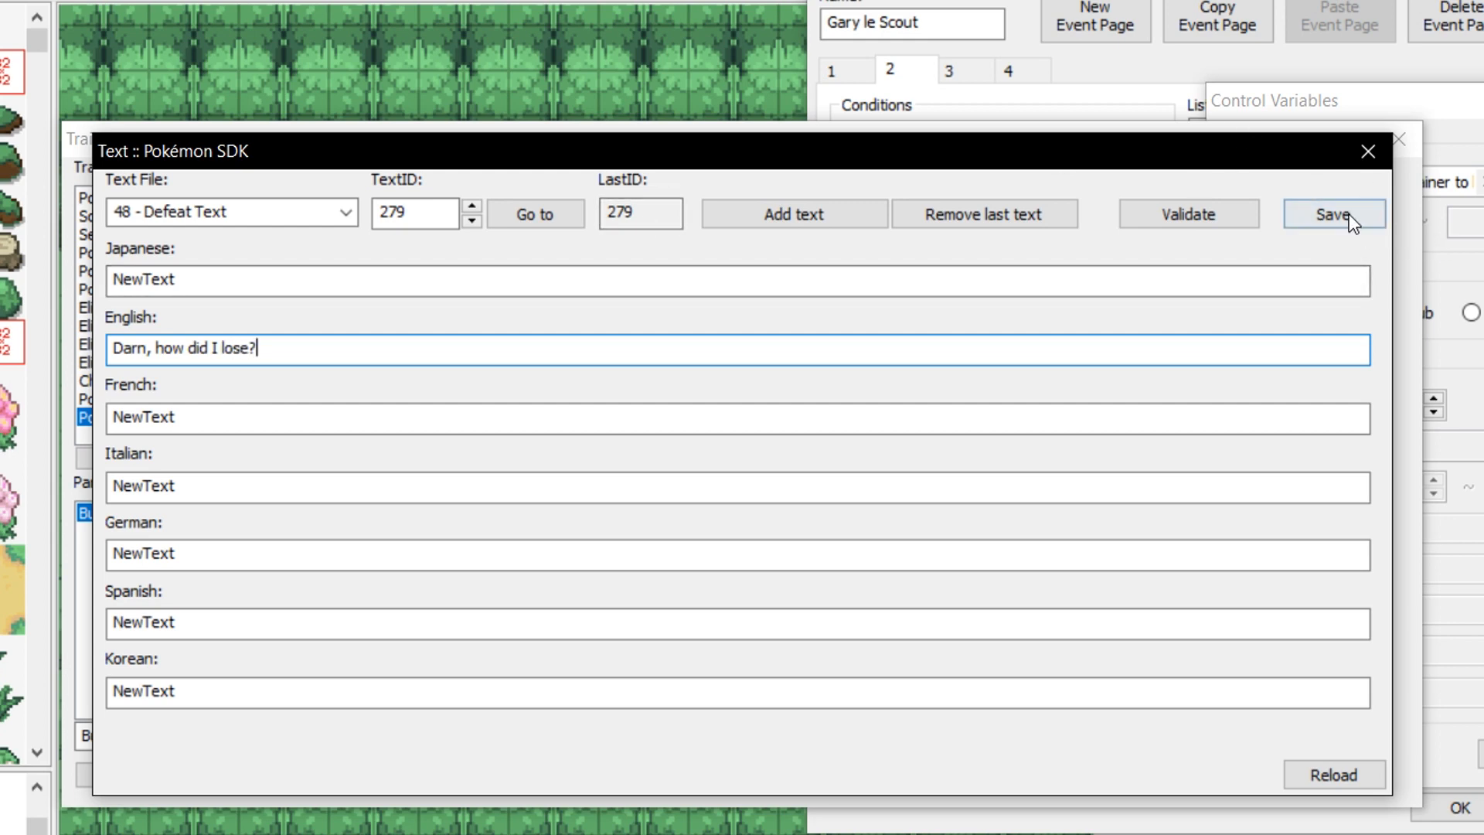
left_click(1333, 214)
left_click(1368, 150)
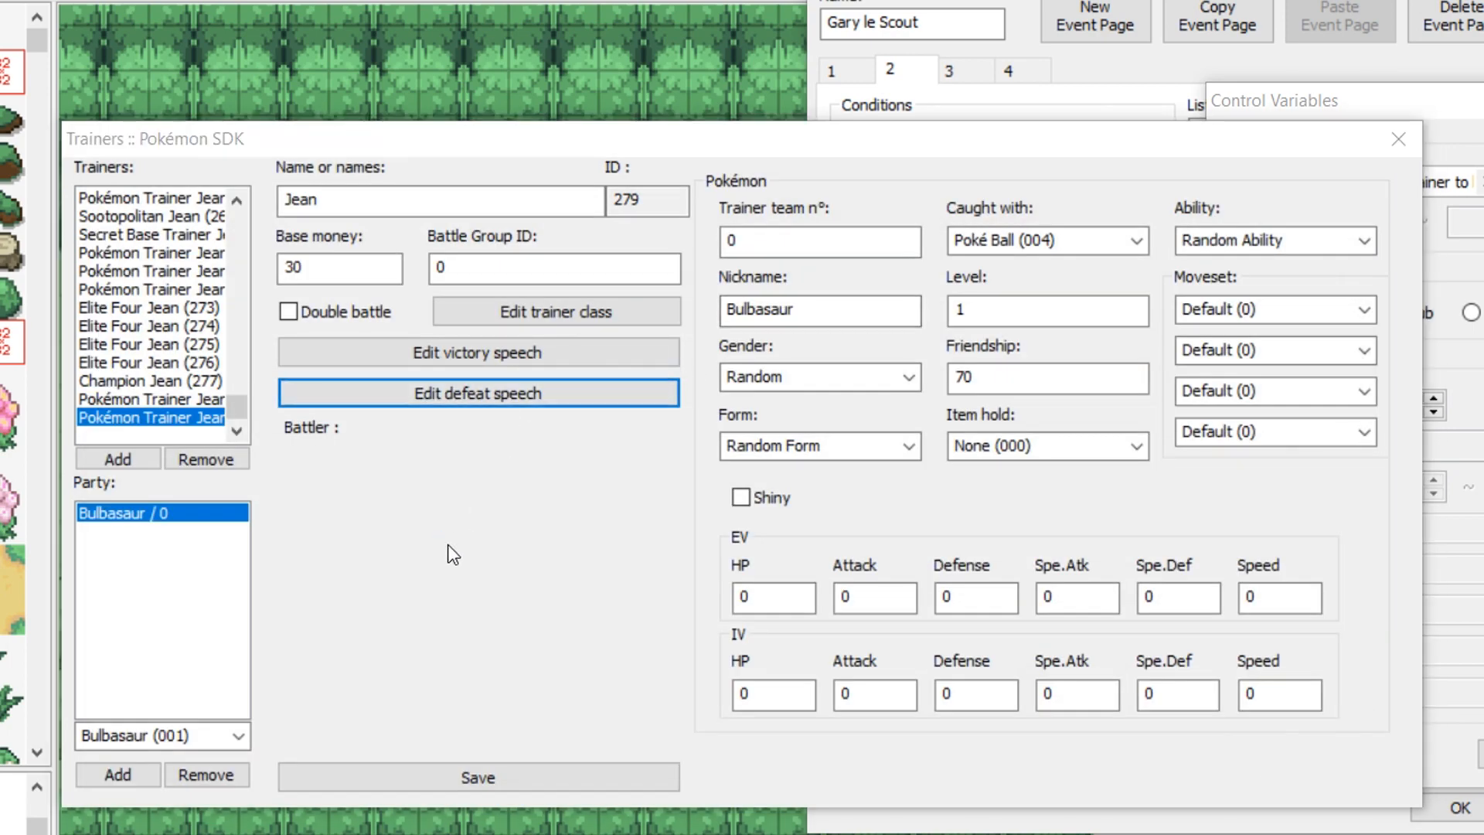
Start choosing a battler image for trainer 279 and browse to the PSDK Tutorial folder on the Desktop.
left_click(449, 544)
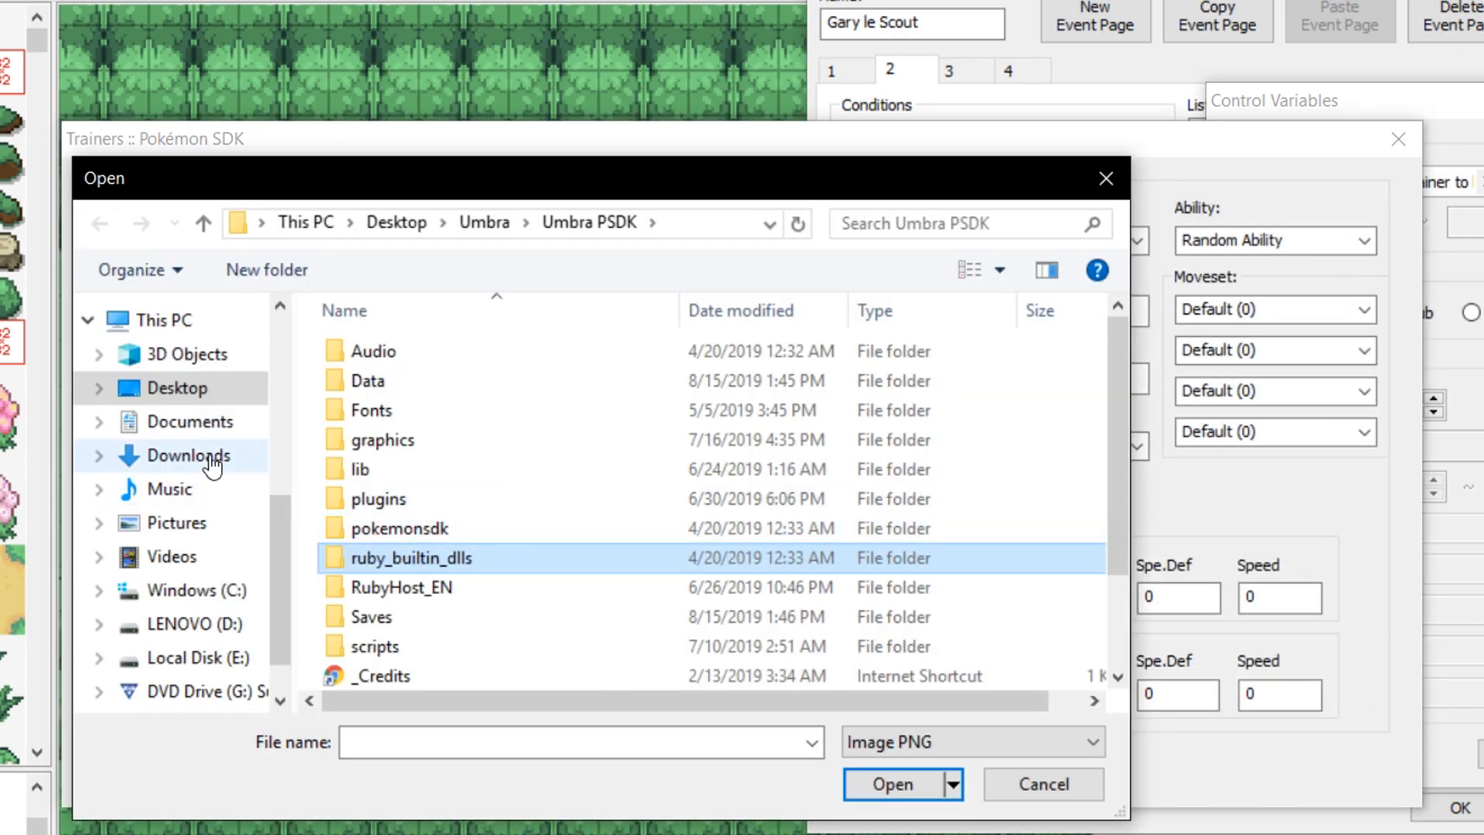
left_click(189, 392)
left_click(425, 740)
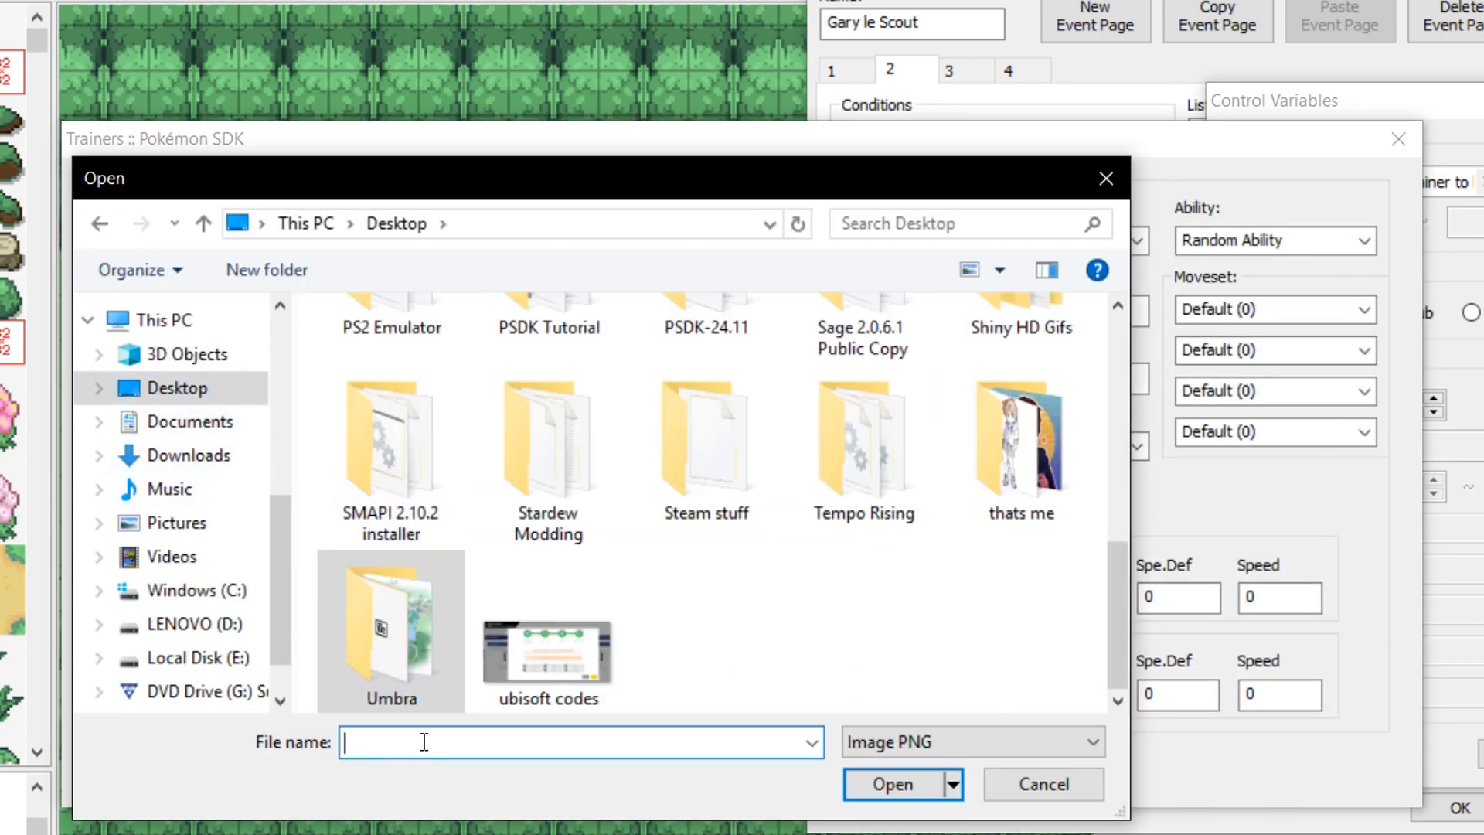
type("um")
key("BackSpace")
key("BackSpace")
type("psdk")
key("Down")
key("Down")
key("Return")
key("Return")
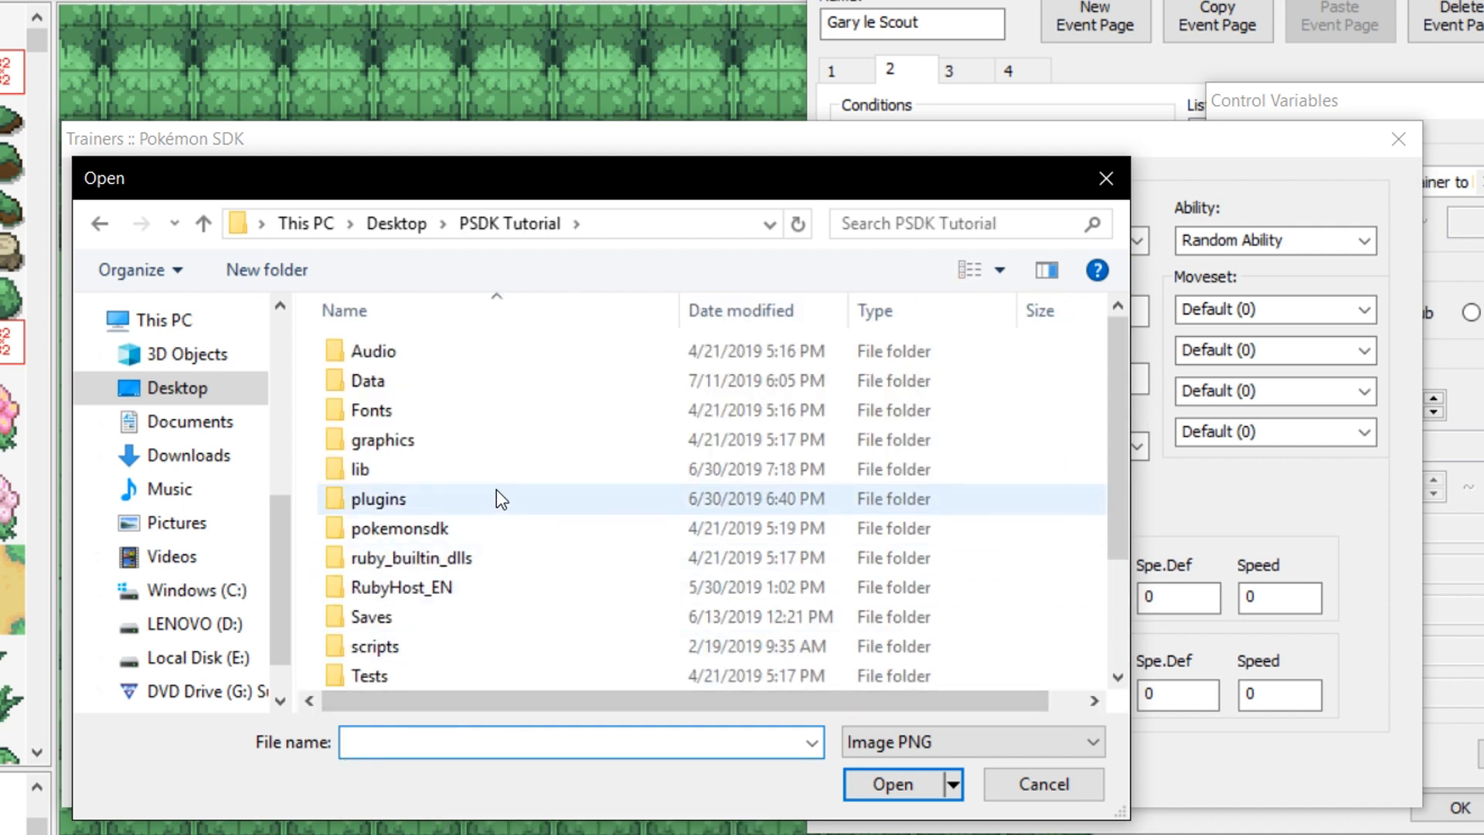
Assign the image 026_big from the graphics\Battlers folder as trainer 279's battler.
double_click(428, 439)
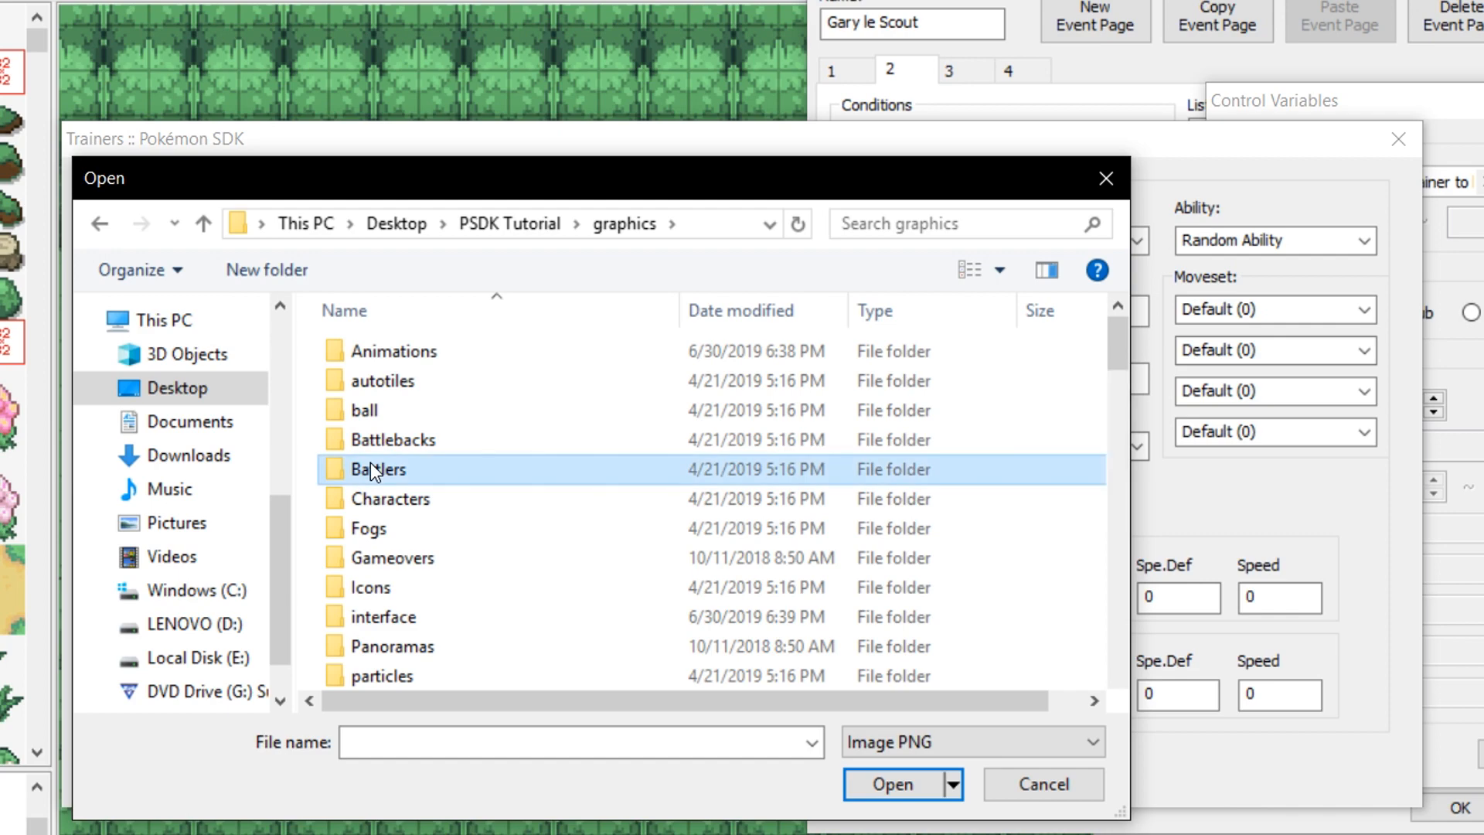
double_click(370, 462)
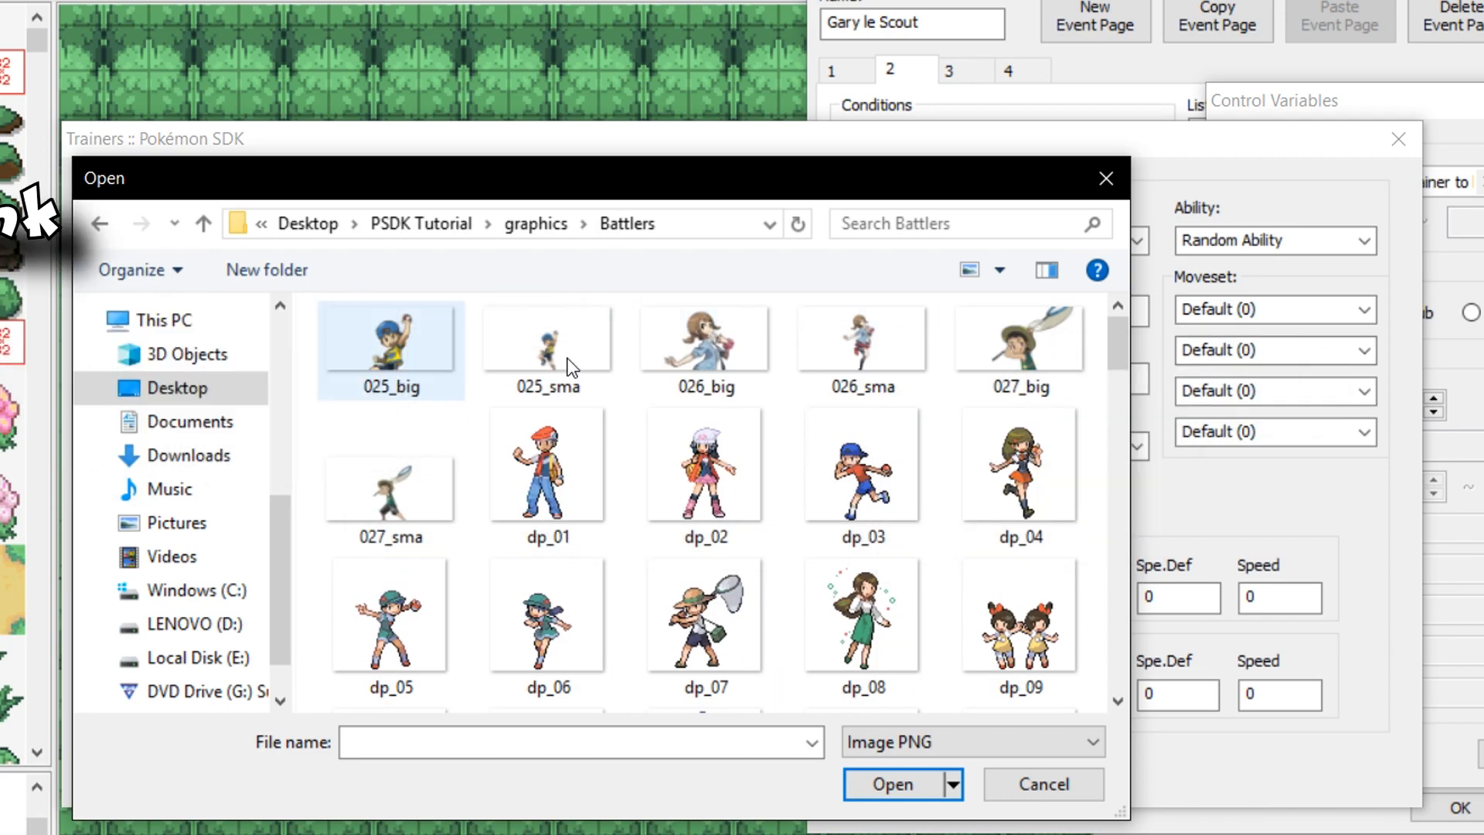
left_click(691, 345)
double_click(692, 345)
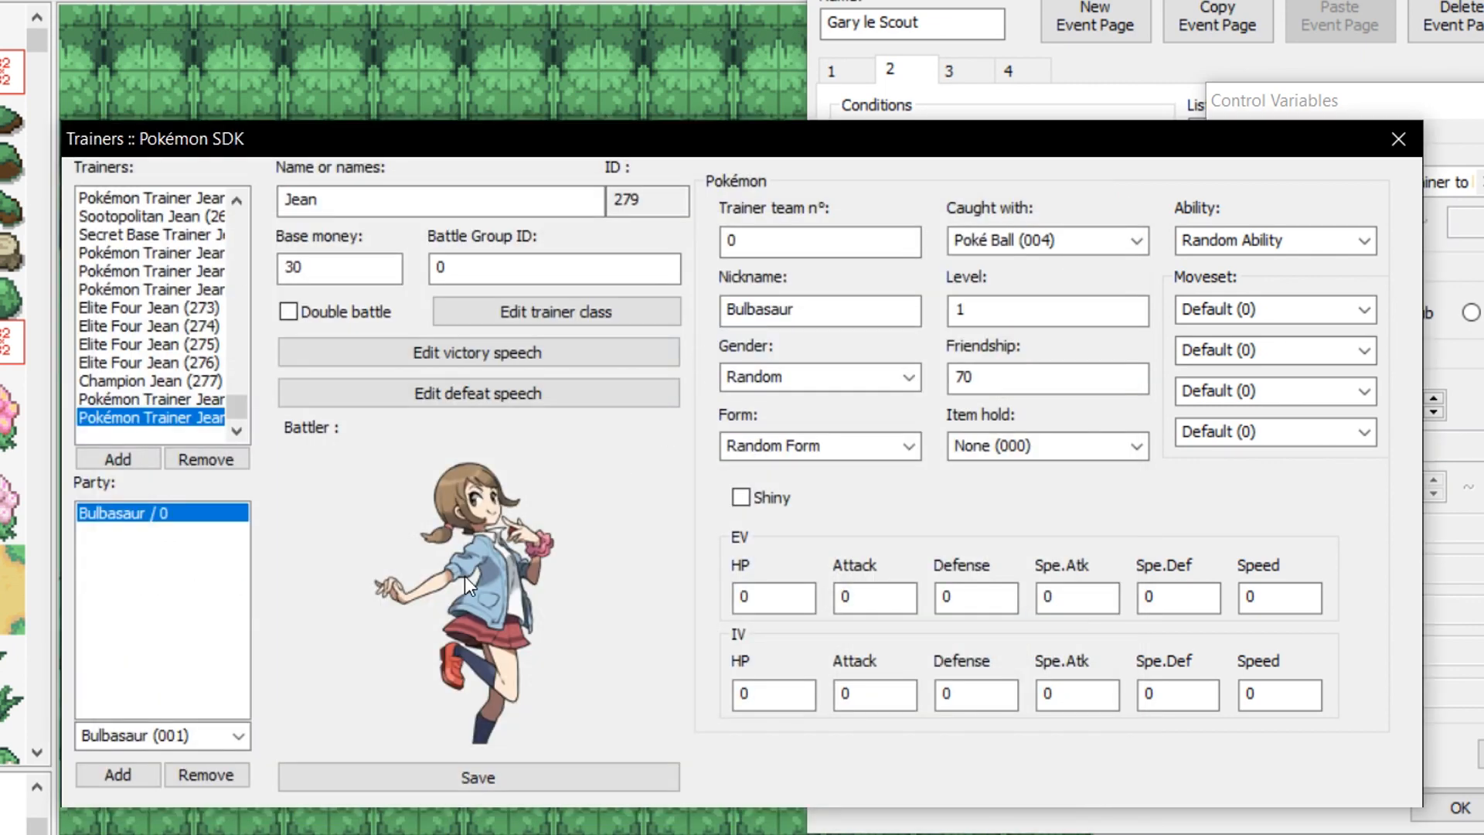
Show the Bug Catcher trainer with ID 130 in the trainer list.
left_click_drag(238, 408, 242, 295)
scroll(193, 368, "down", 1)
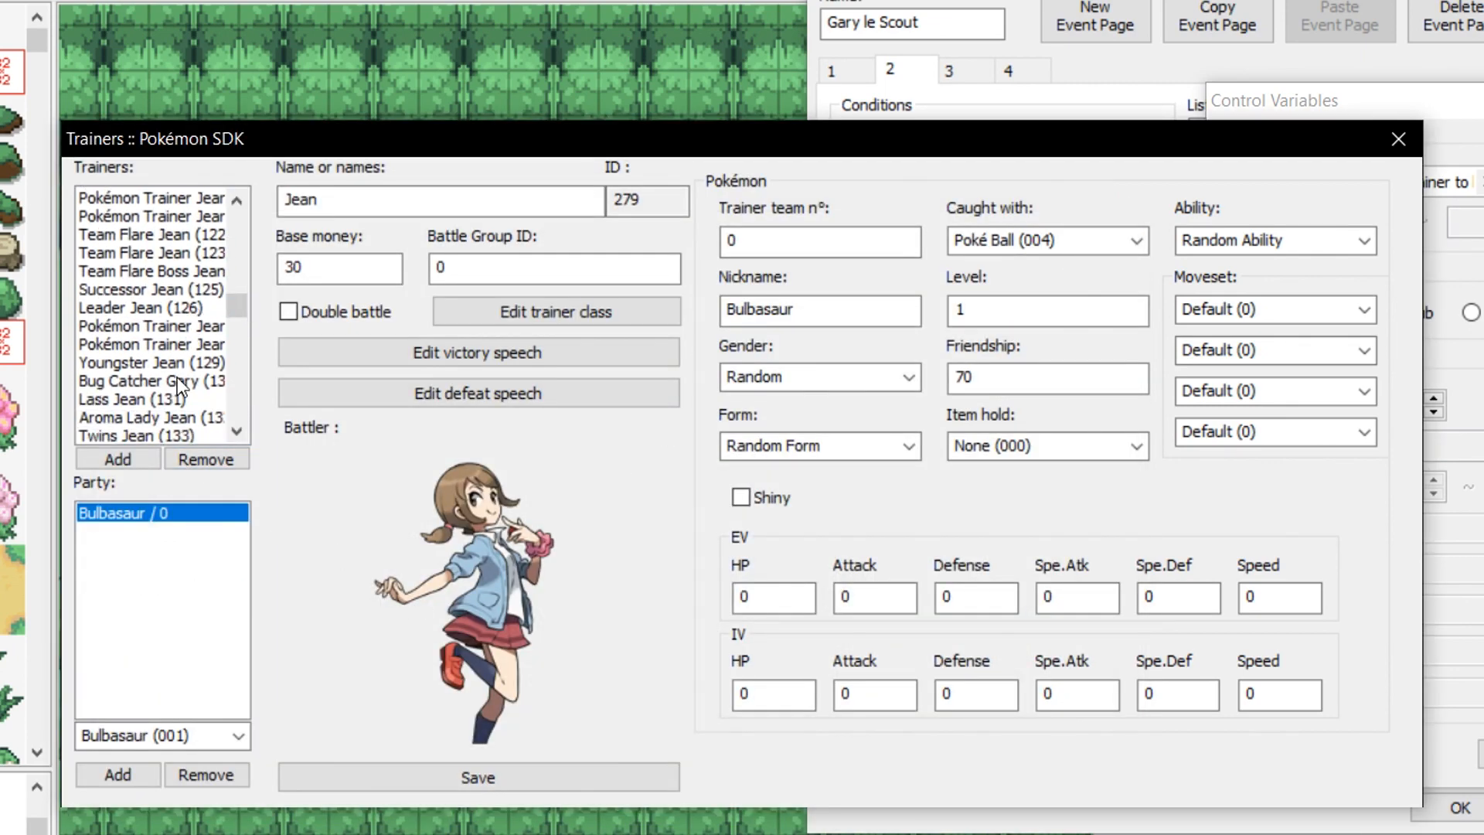
left_click(170, 396)
left_click(167, 380)
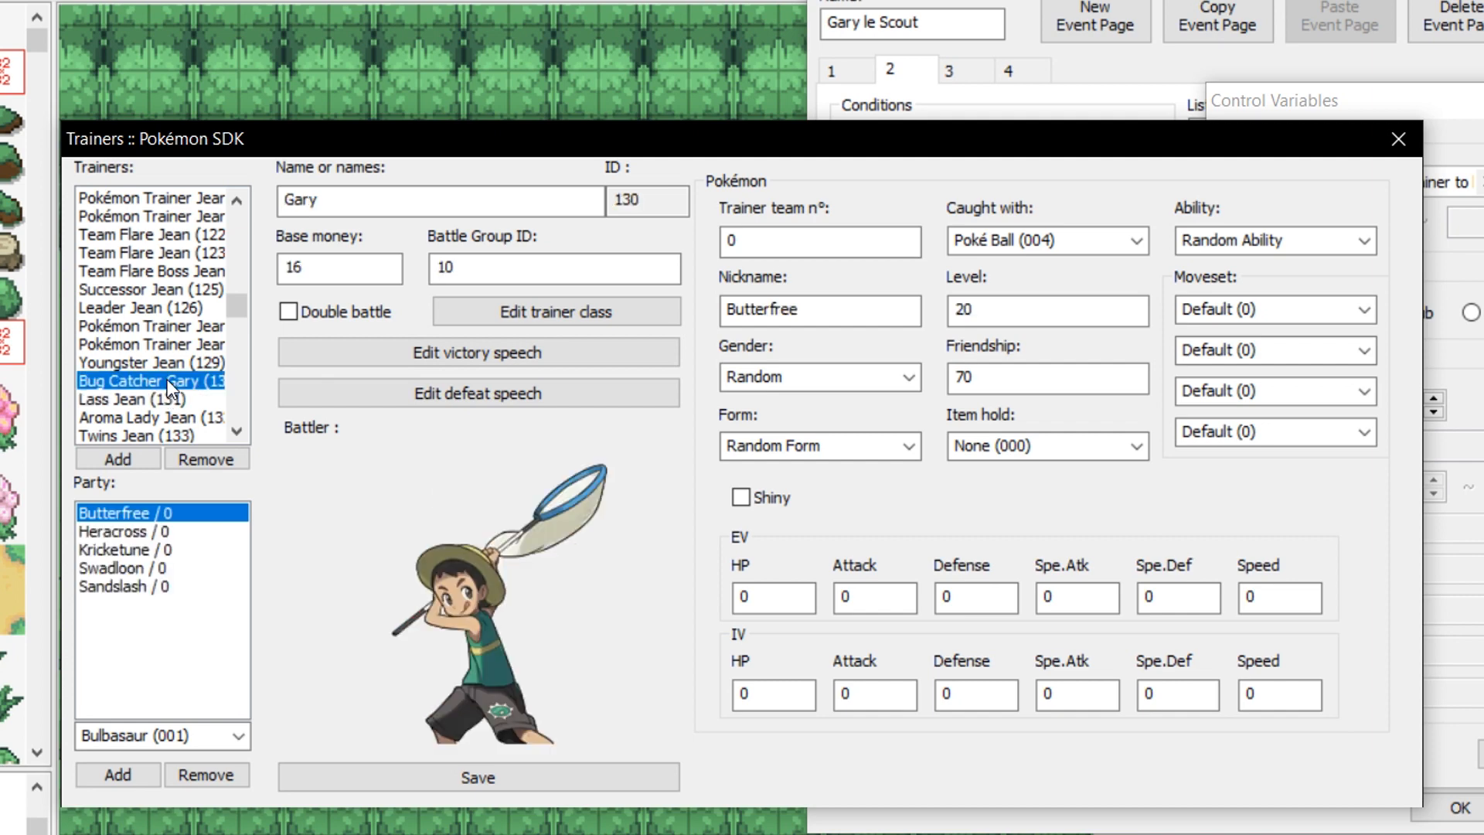
Select trainer 279, the last entry in the trainer list, and view its defeat speech.
scroll(173, 314, "down", 6)
left_click_drag(238, 317, 236, 433)
left_click(187, 416)
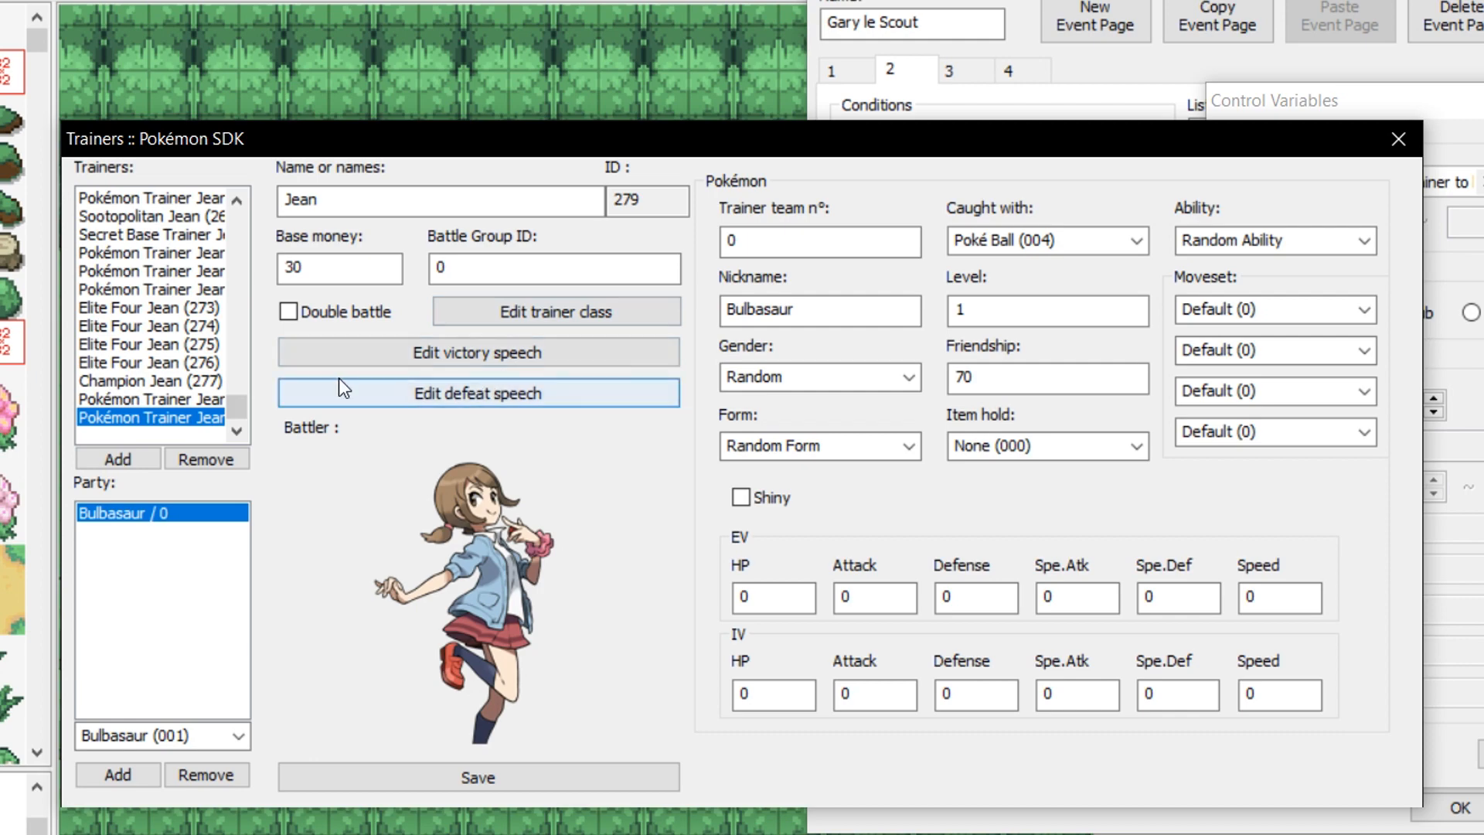
left_click(480, 392)
left_click(1367, 144)
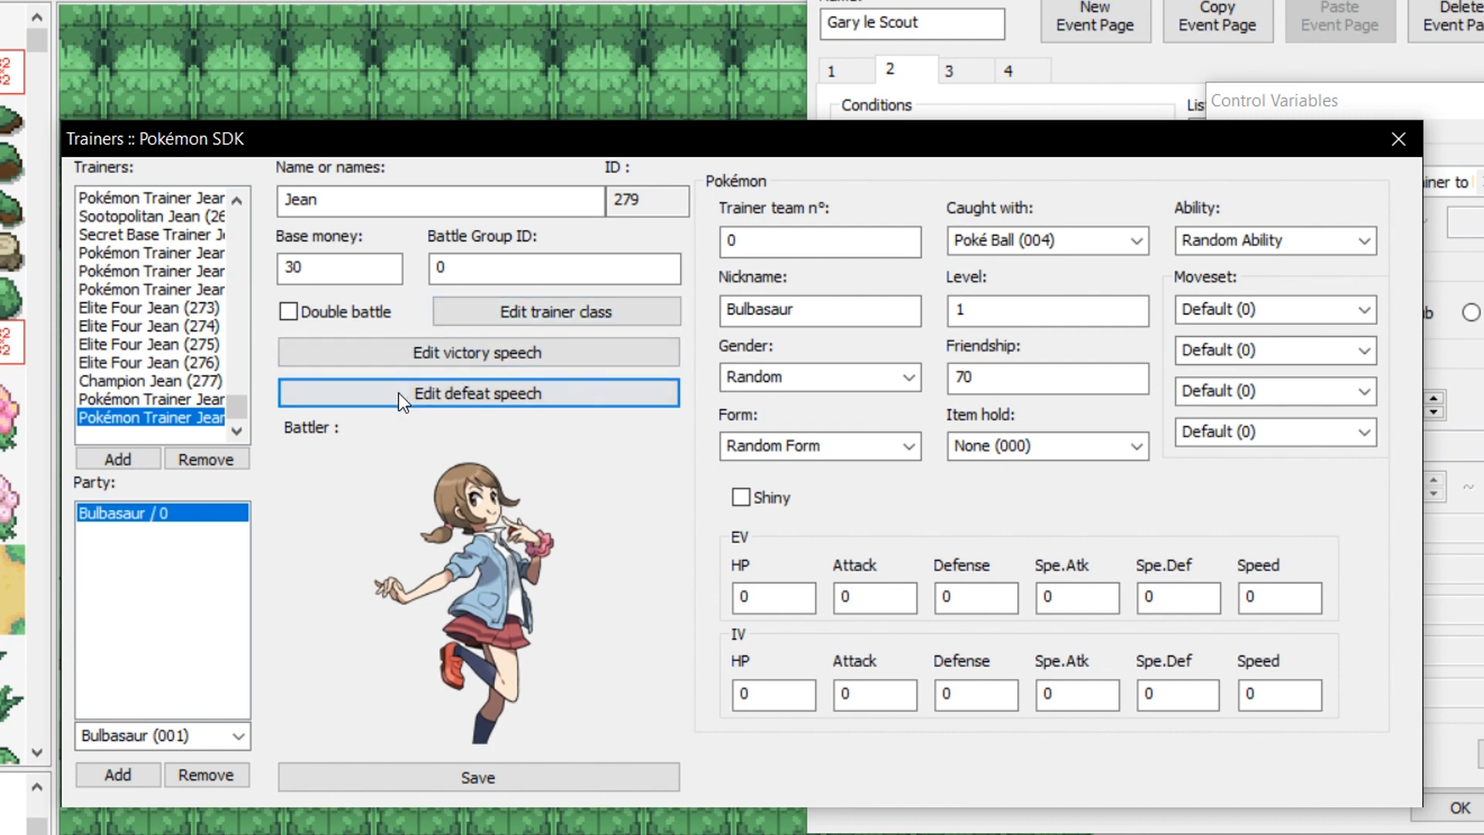
Try to add a new trainer after trainer 279.
left_click(101, 459)
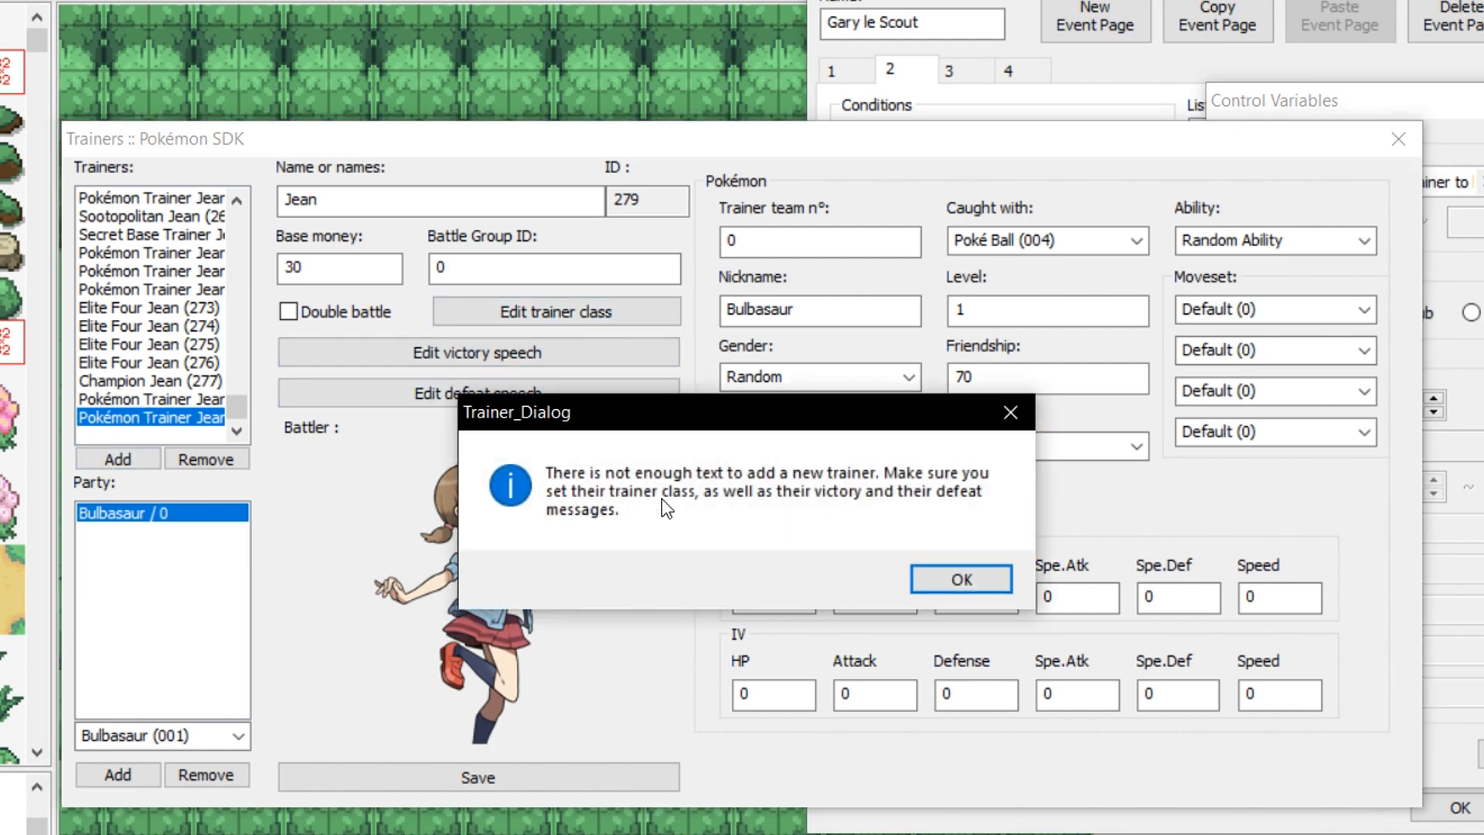
left_click(971, 574)
Check text entry 280 in both the Trainer Classes and the Victory Text files.
left_click(521, 313)
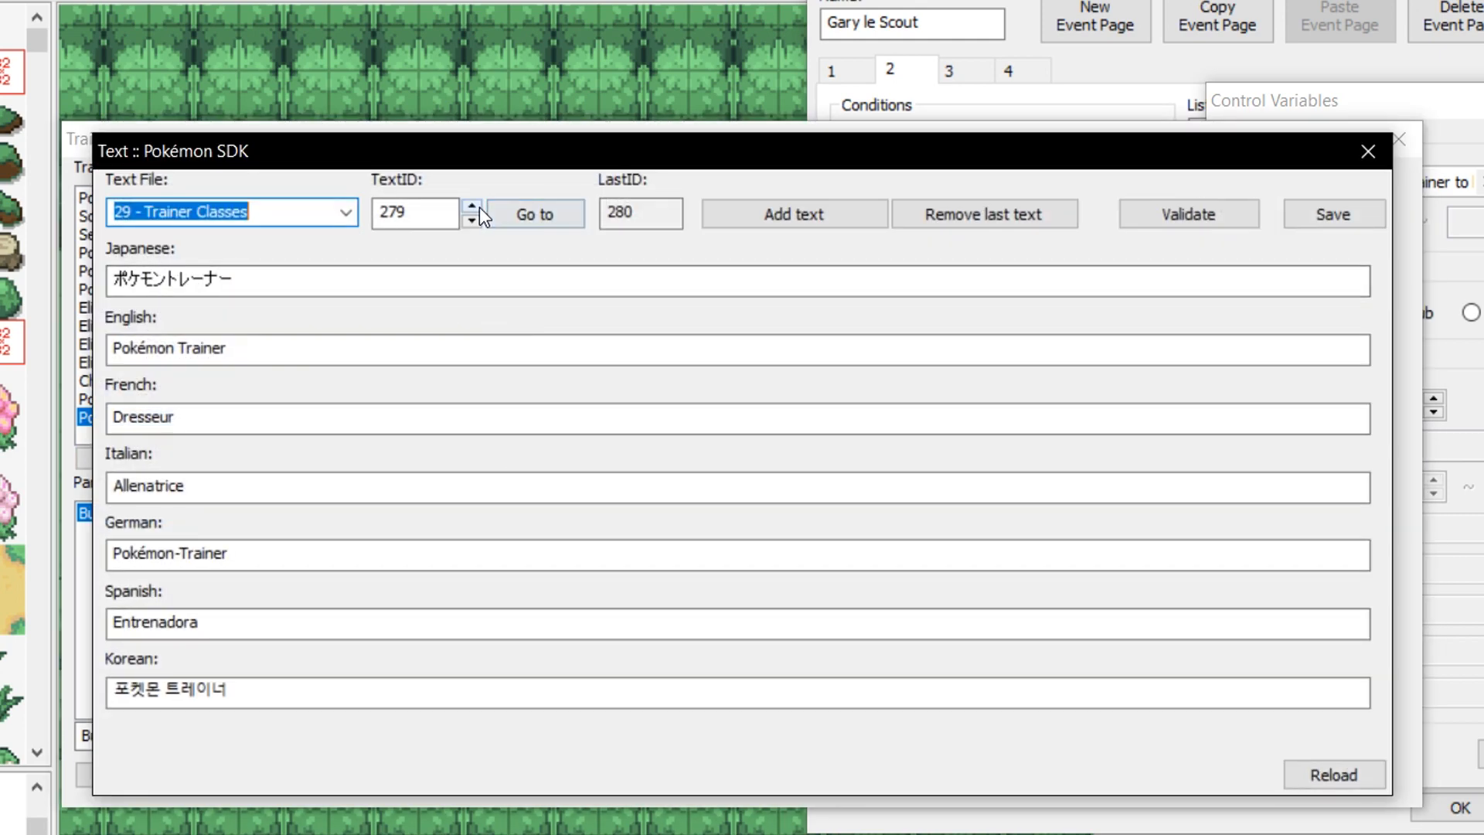
left_click(471, 207)
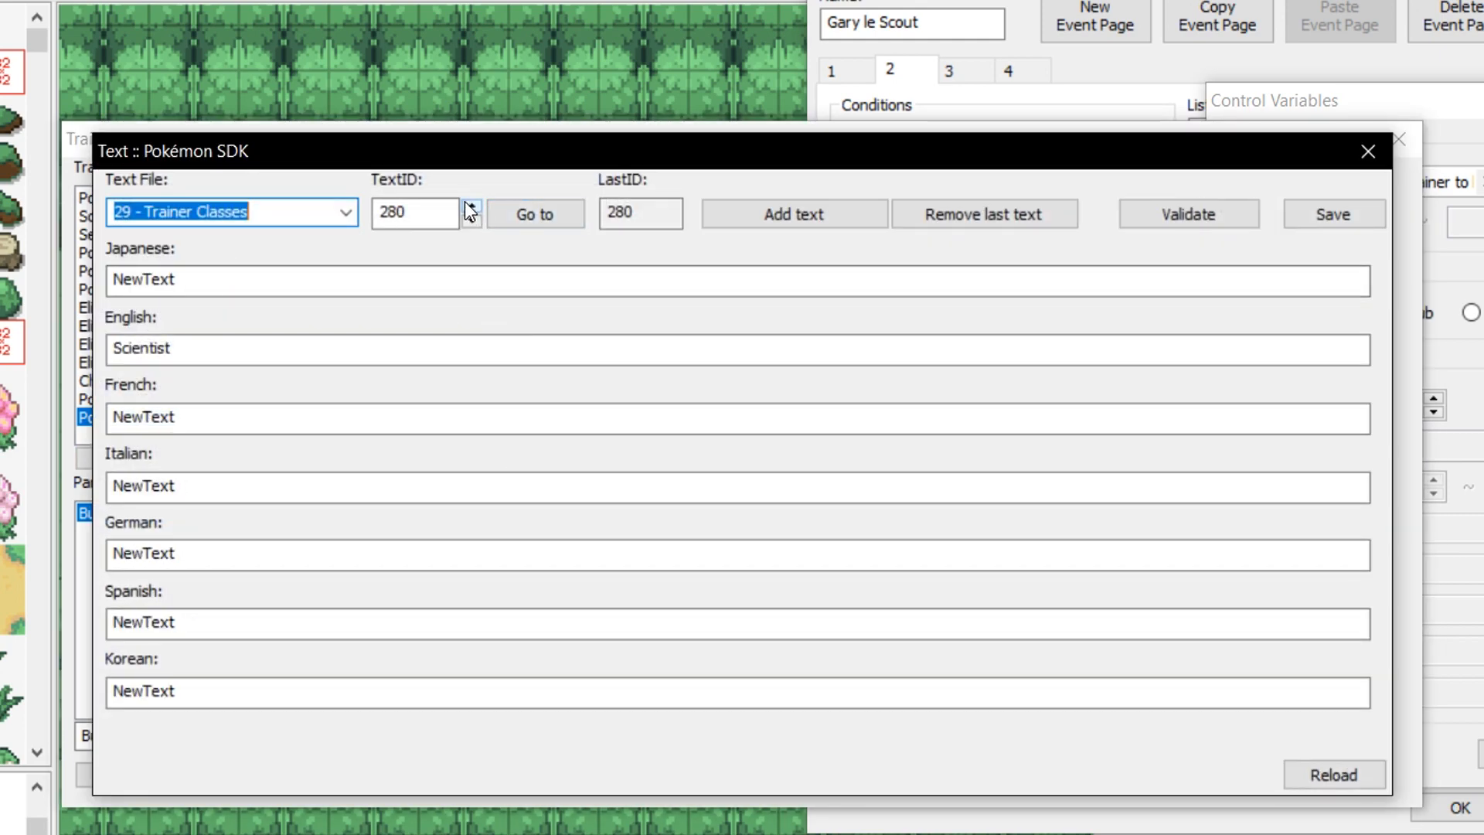
left_click(1368, 151)
left_click(539, 342)
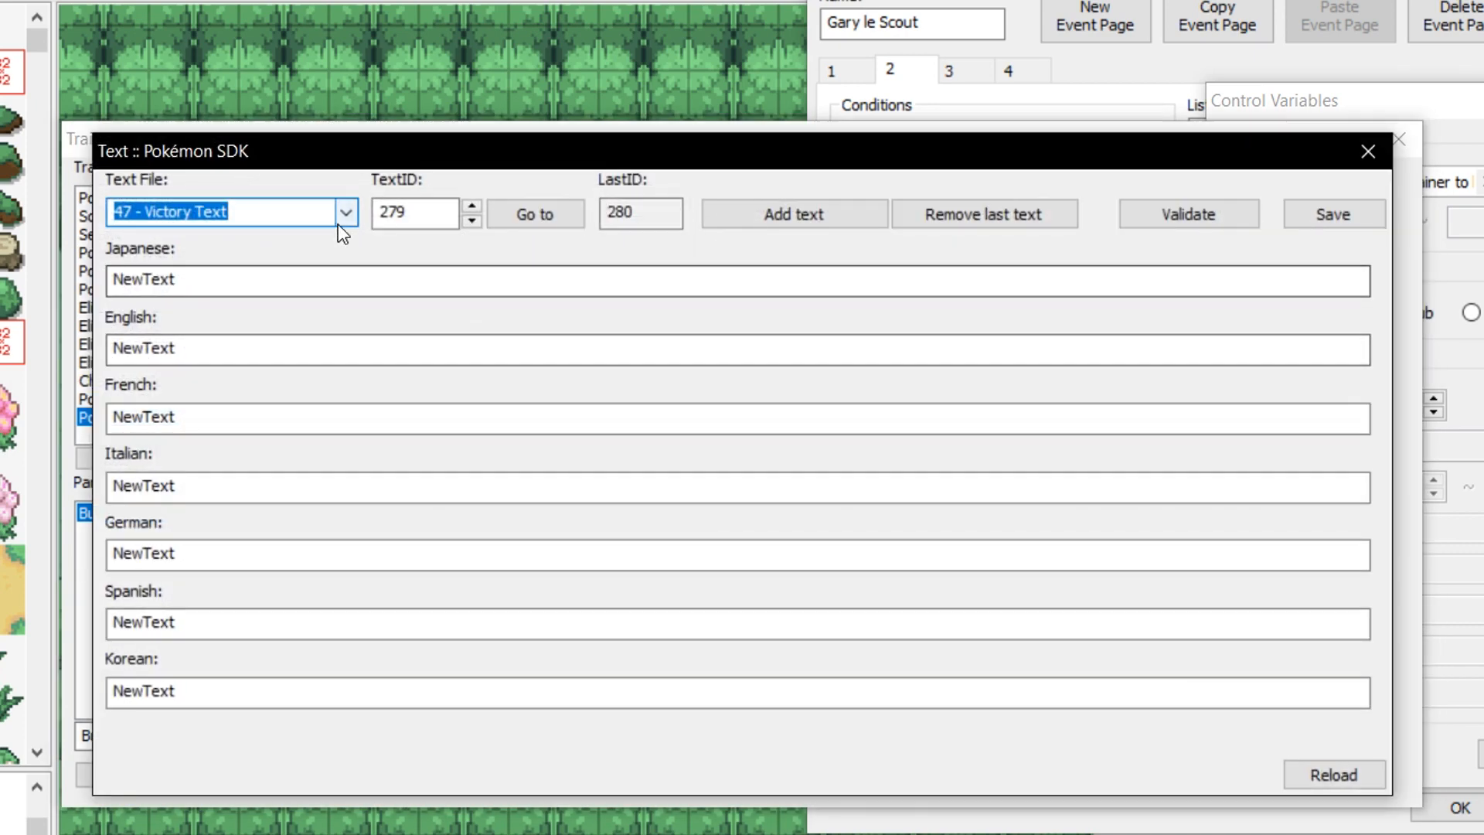
left_click(472, 206)
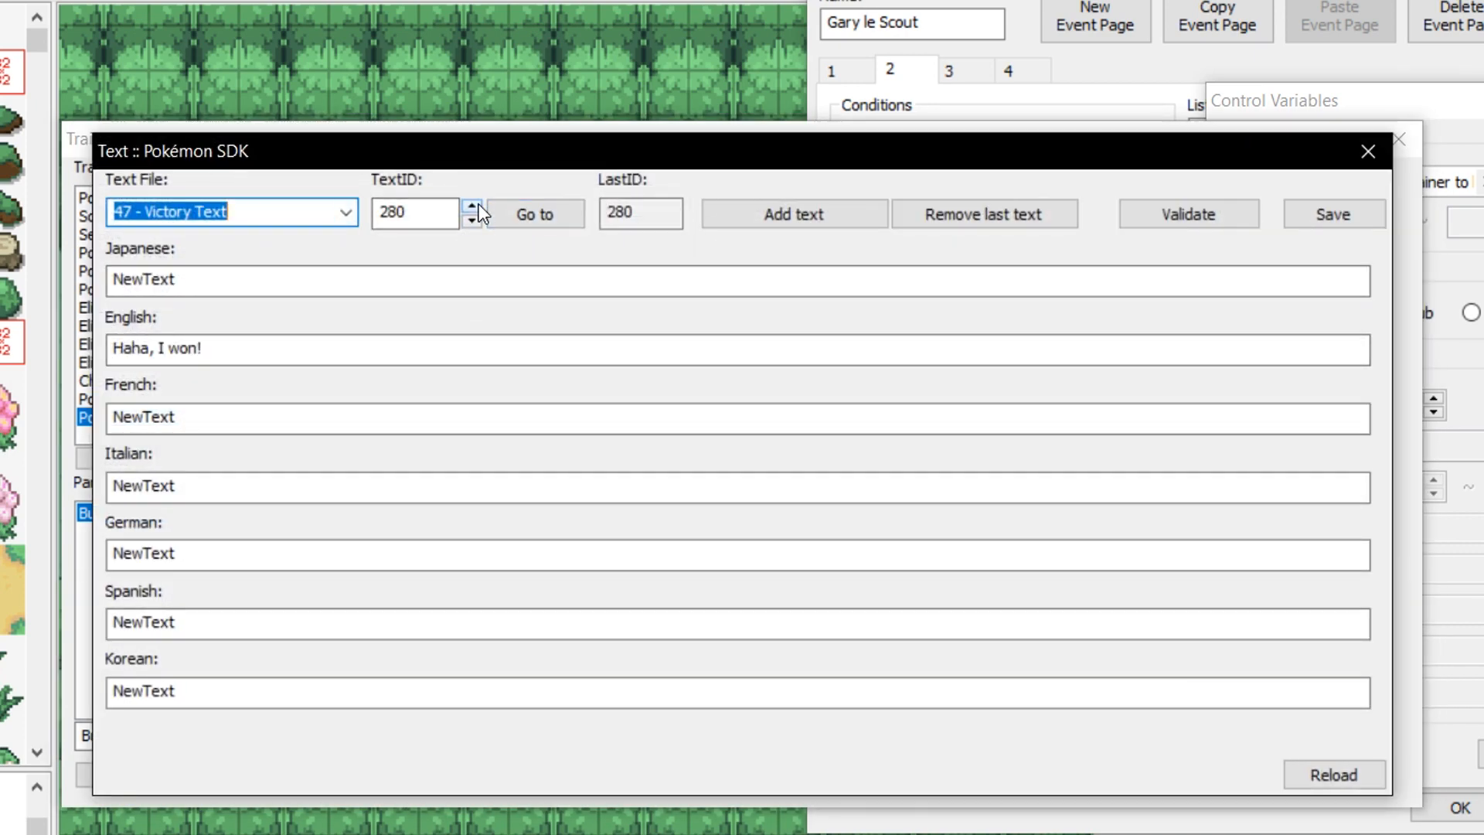
Save the victory text and add a new Defeat Text entry with the English line "Darn, how did I lose?" copied from the previous entry.
left_click(1349, 209)
left_click(580, 391)
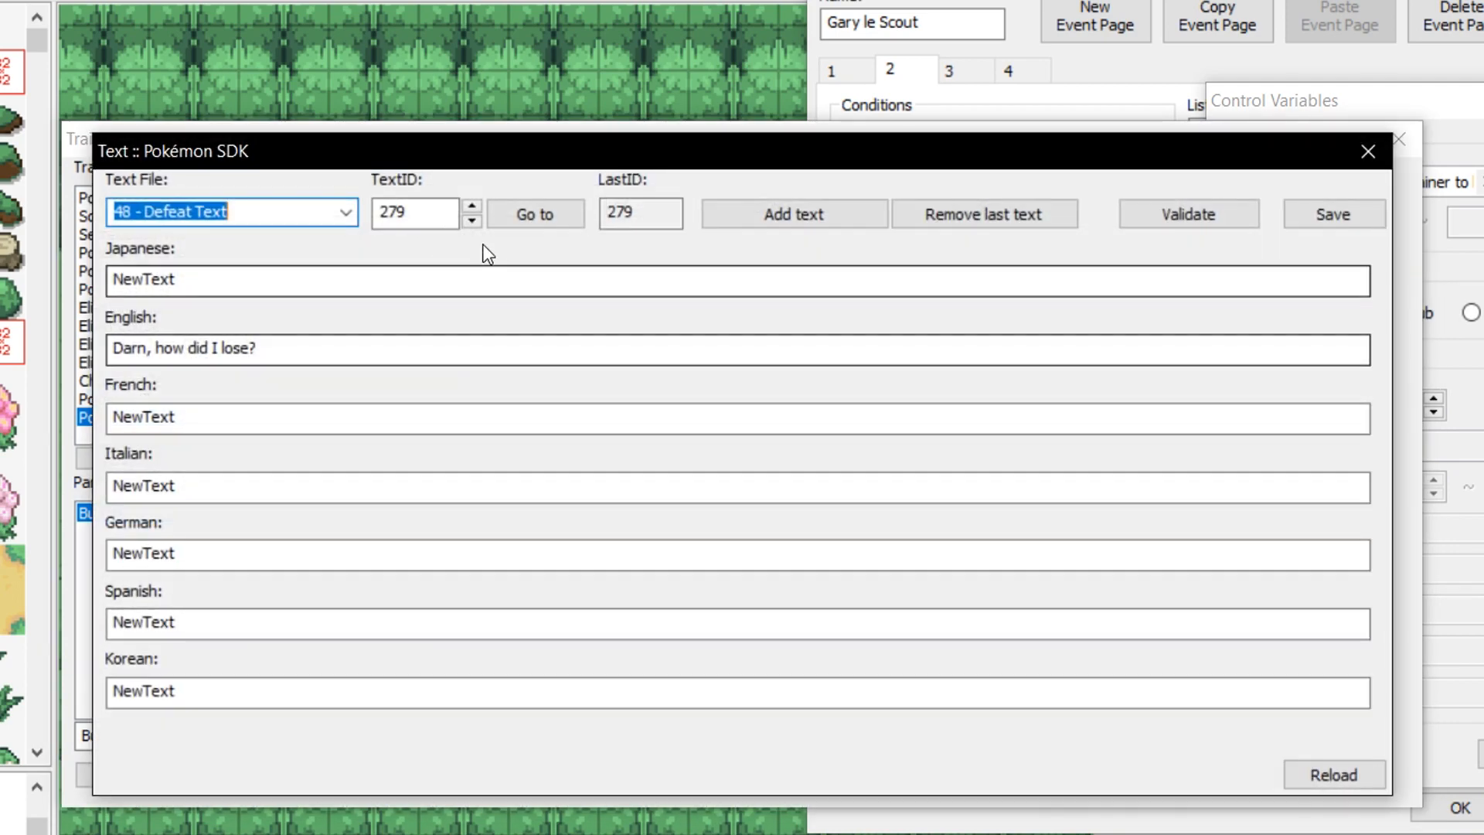
left_click_drag(345, 348, 112, 348)
key("ctrl+c")
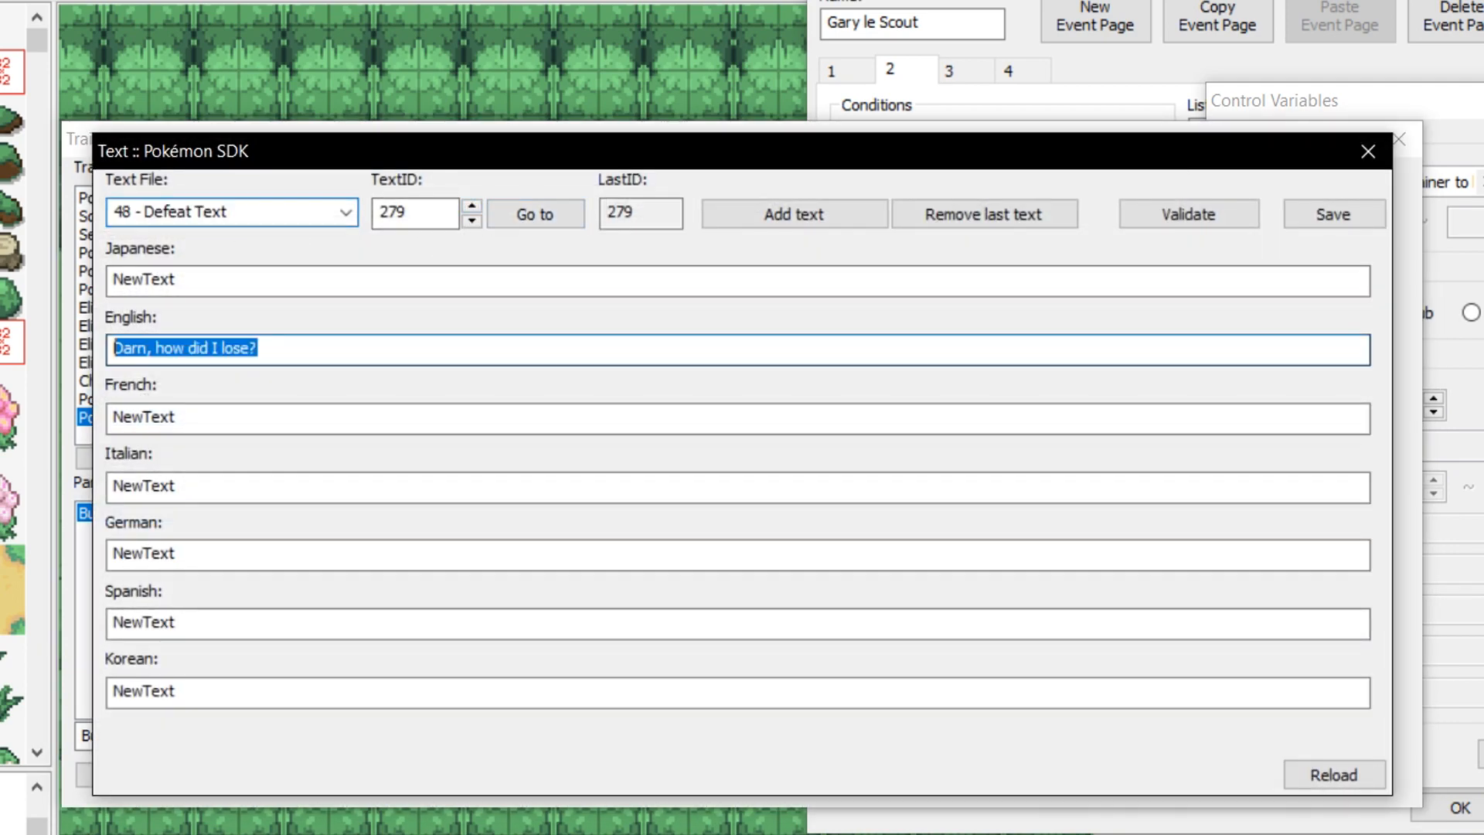
left_click(818, 206)
double_click(147, 348)
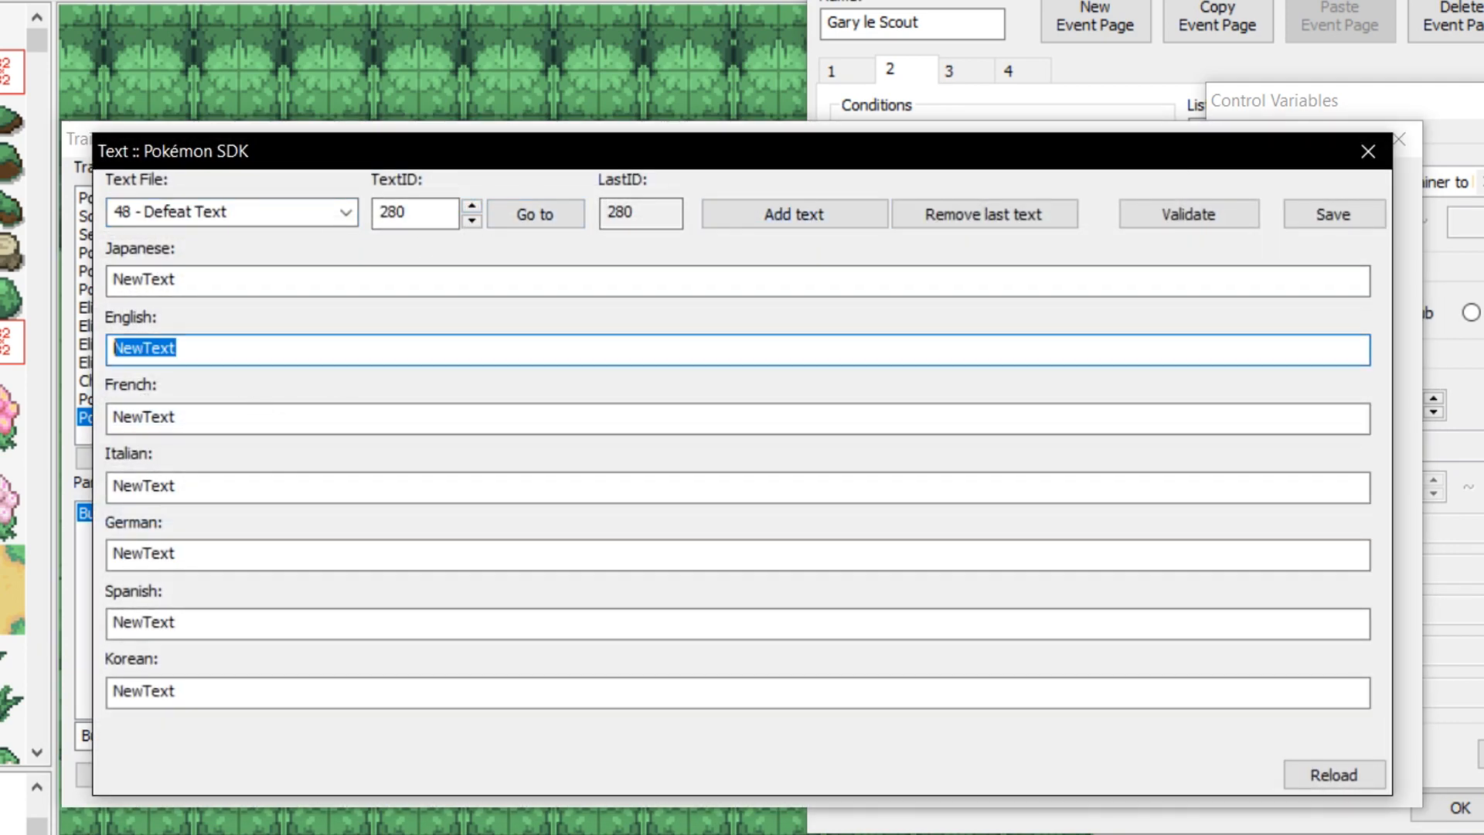
key("ctrl+v")
left_click(1309, 215)
left_click(1368, 151)
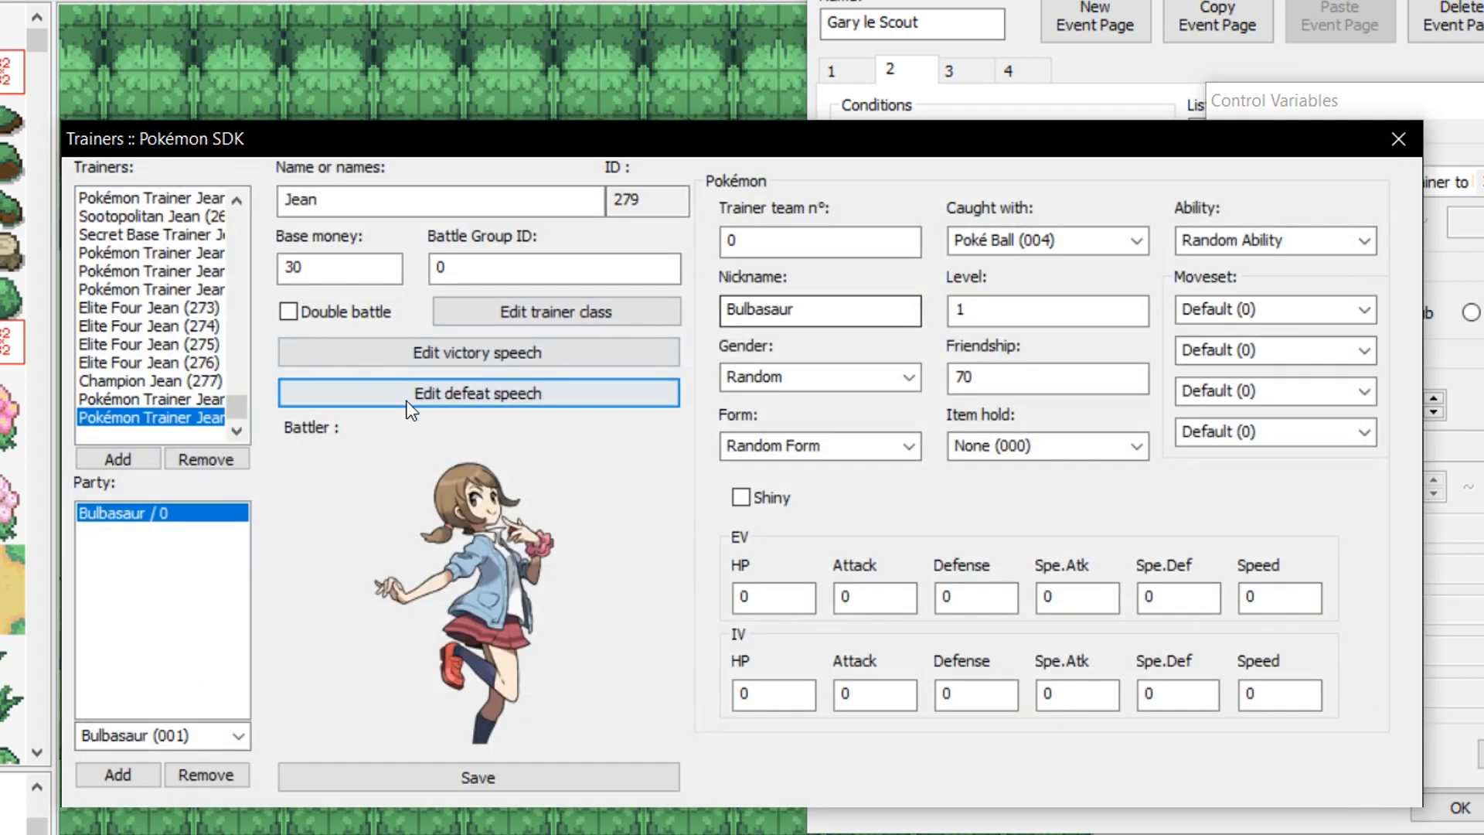
Add a new trainer to the trainer list and replace its default name with the new trainer's name.
left_click(116, 773)
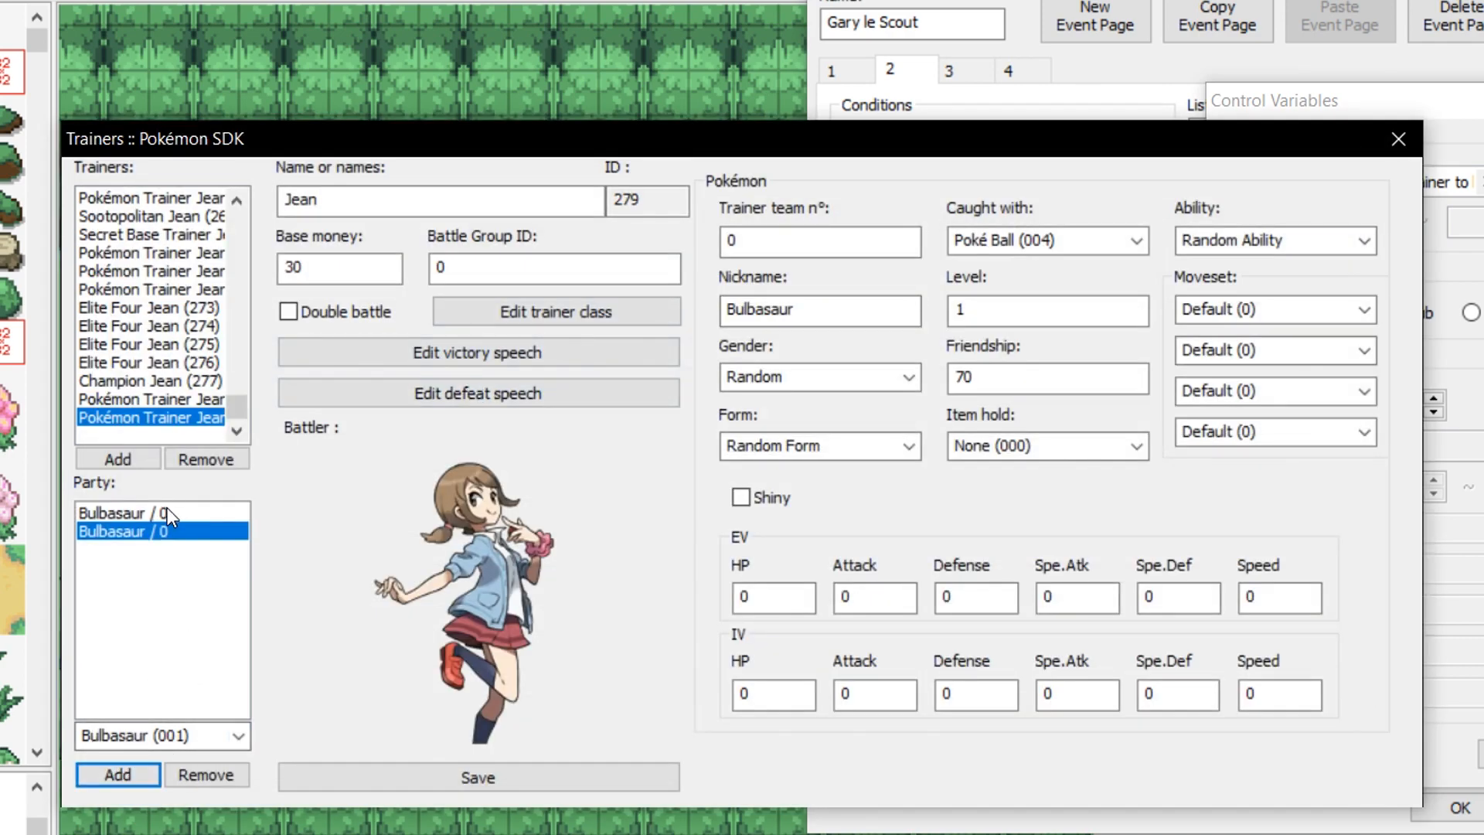
left_click(203, 774)
left_click(118, 459)
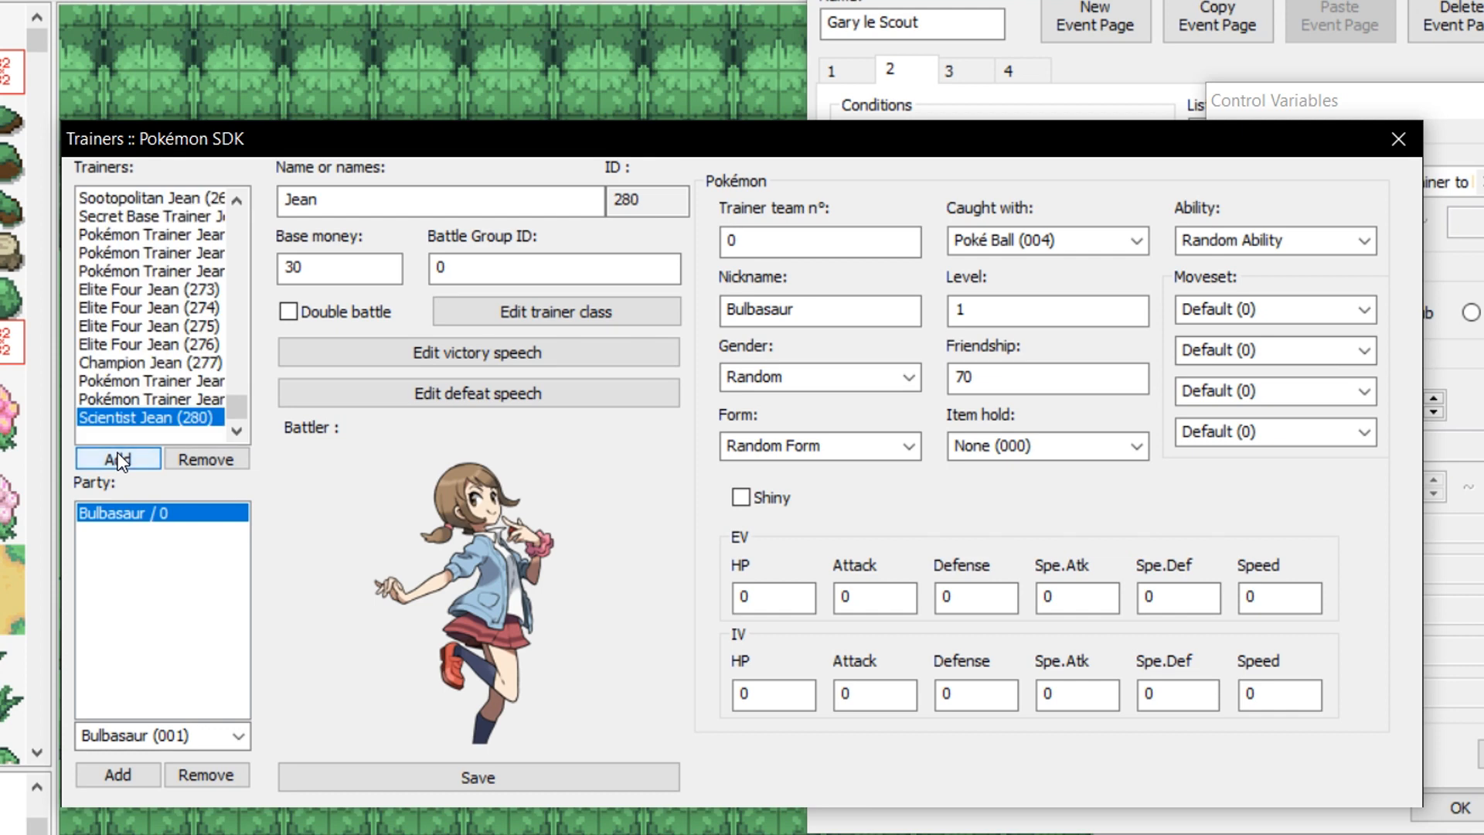
left_click(121, 388)
left_click(122, 412)
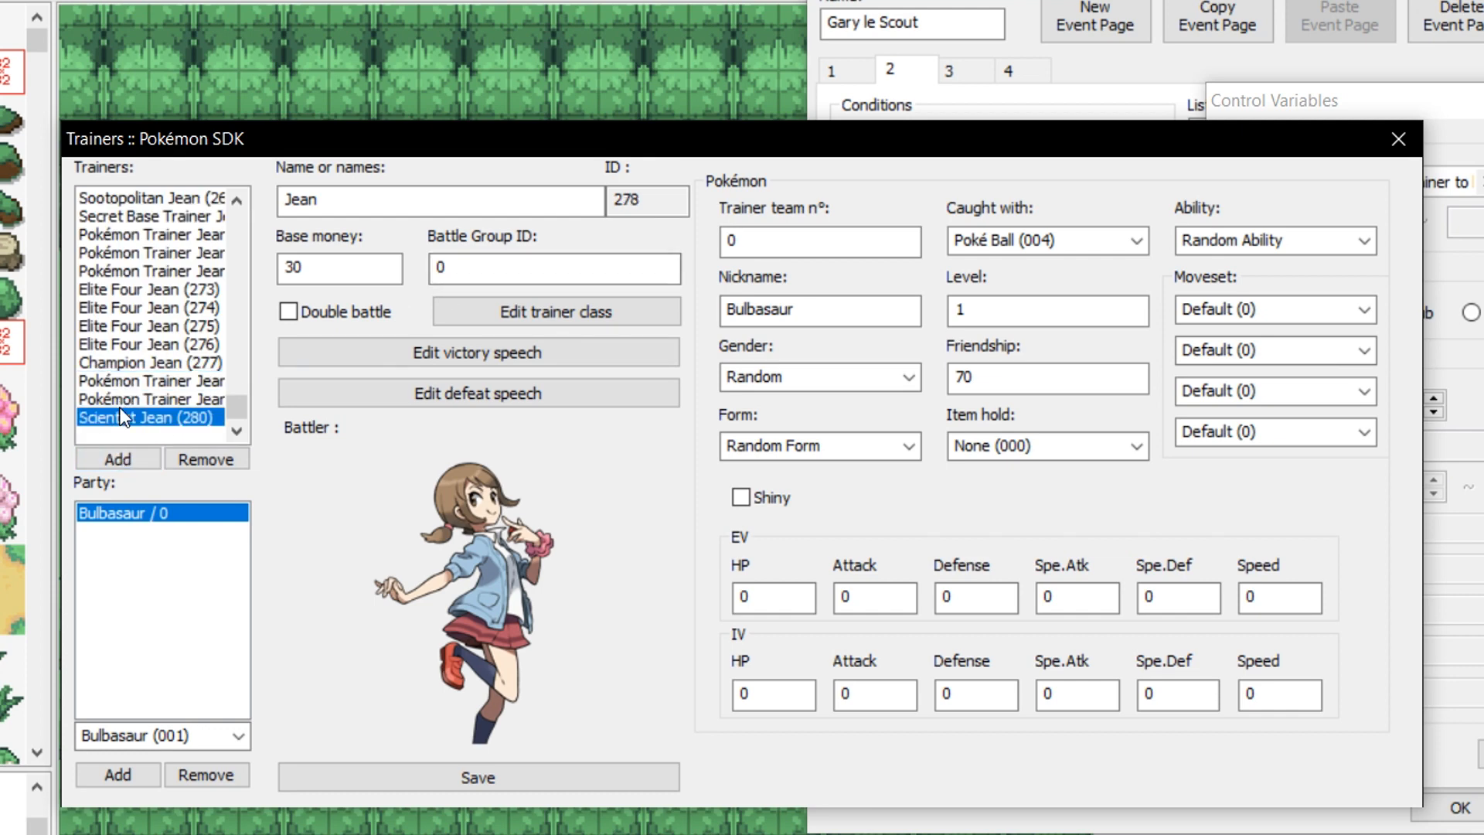
left_click_drag(379, 202, 244, 205)
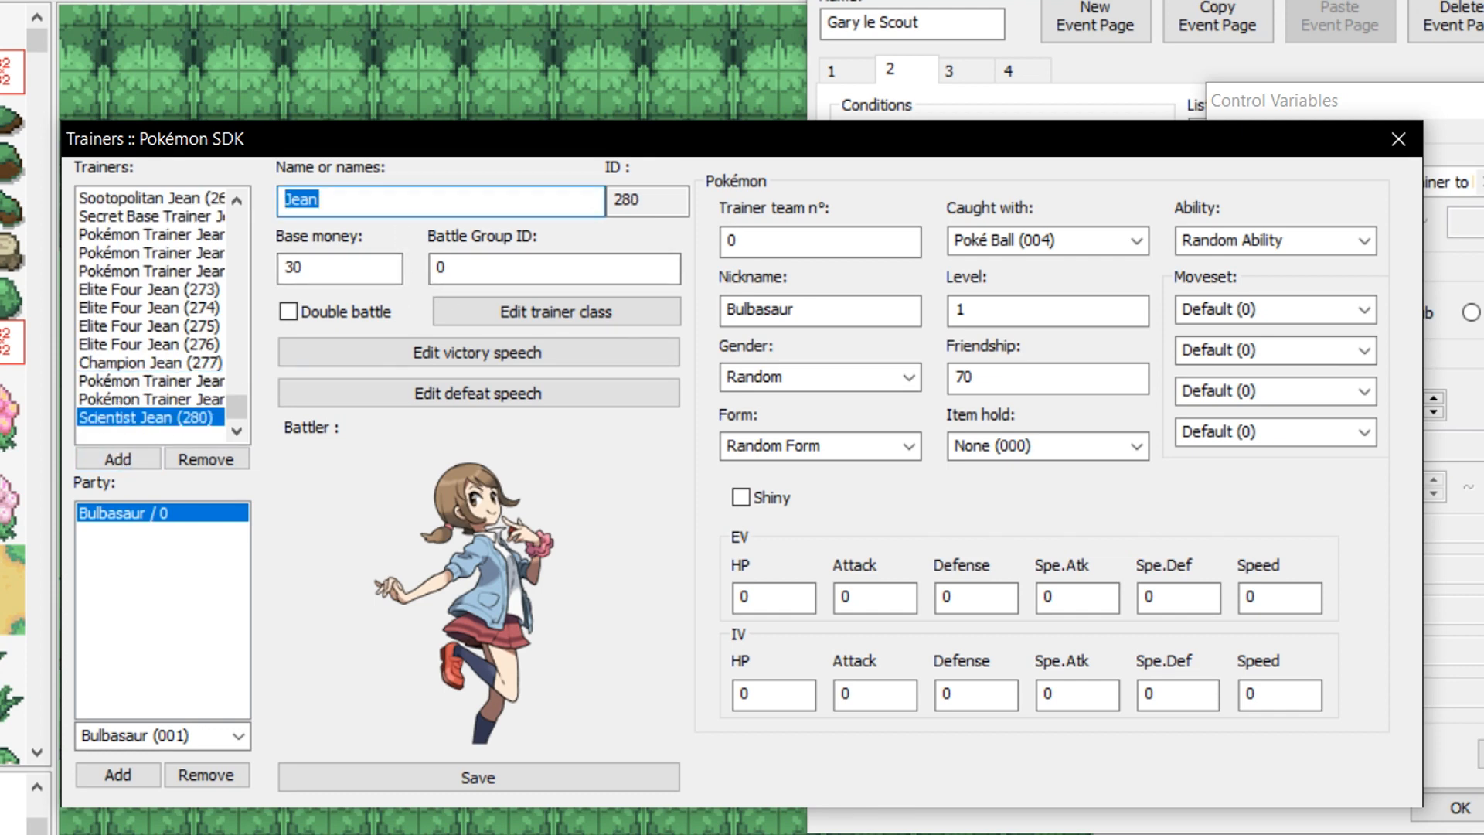
type("Joh")
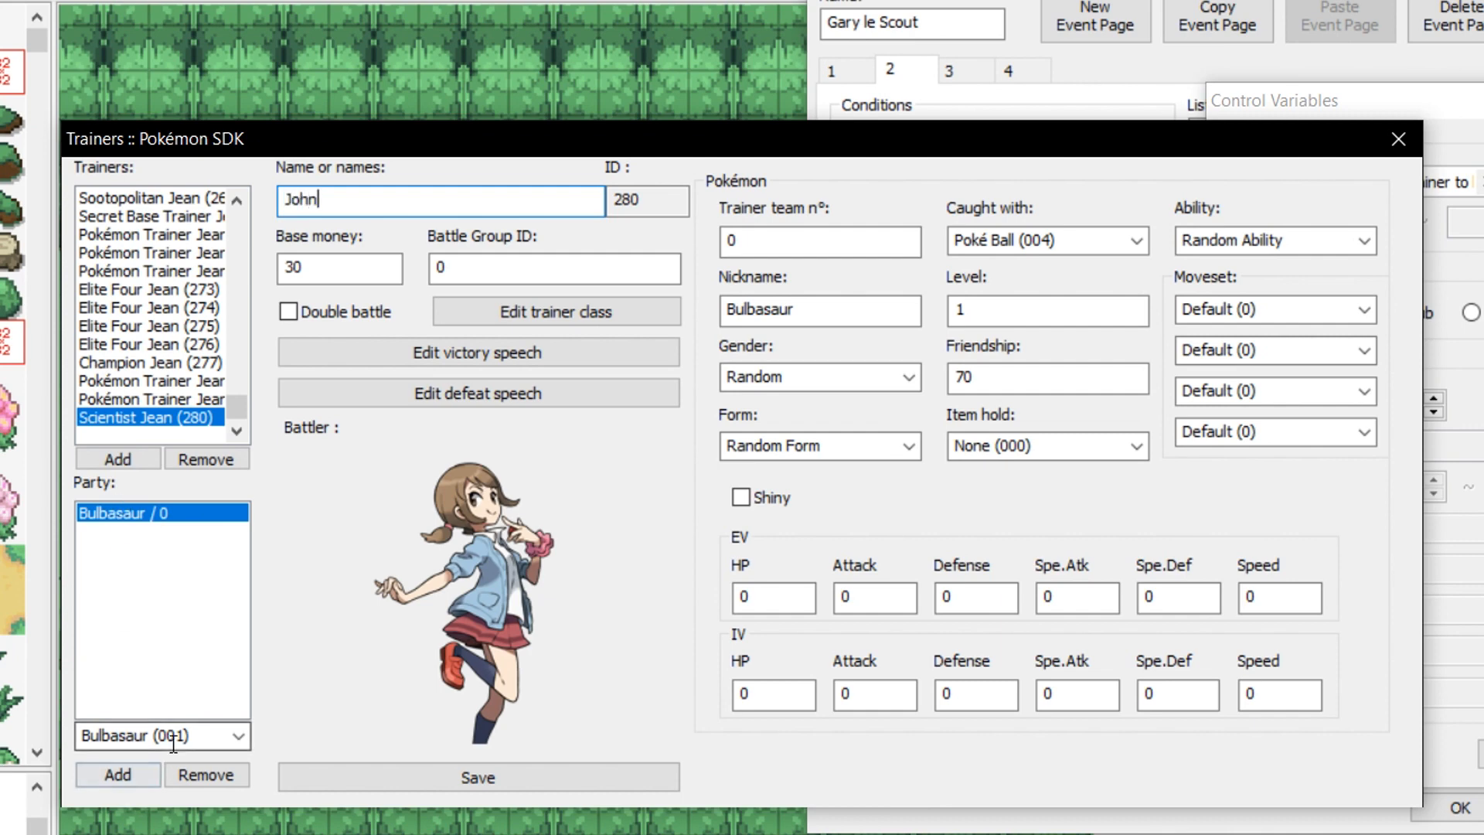
Add Magnemite (081) to the new trainer's party and remove Bulbasaur from it.
left_click(209, 741)
type("Magnemite (081")
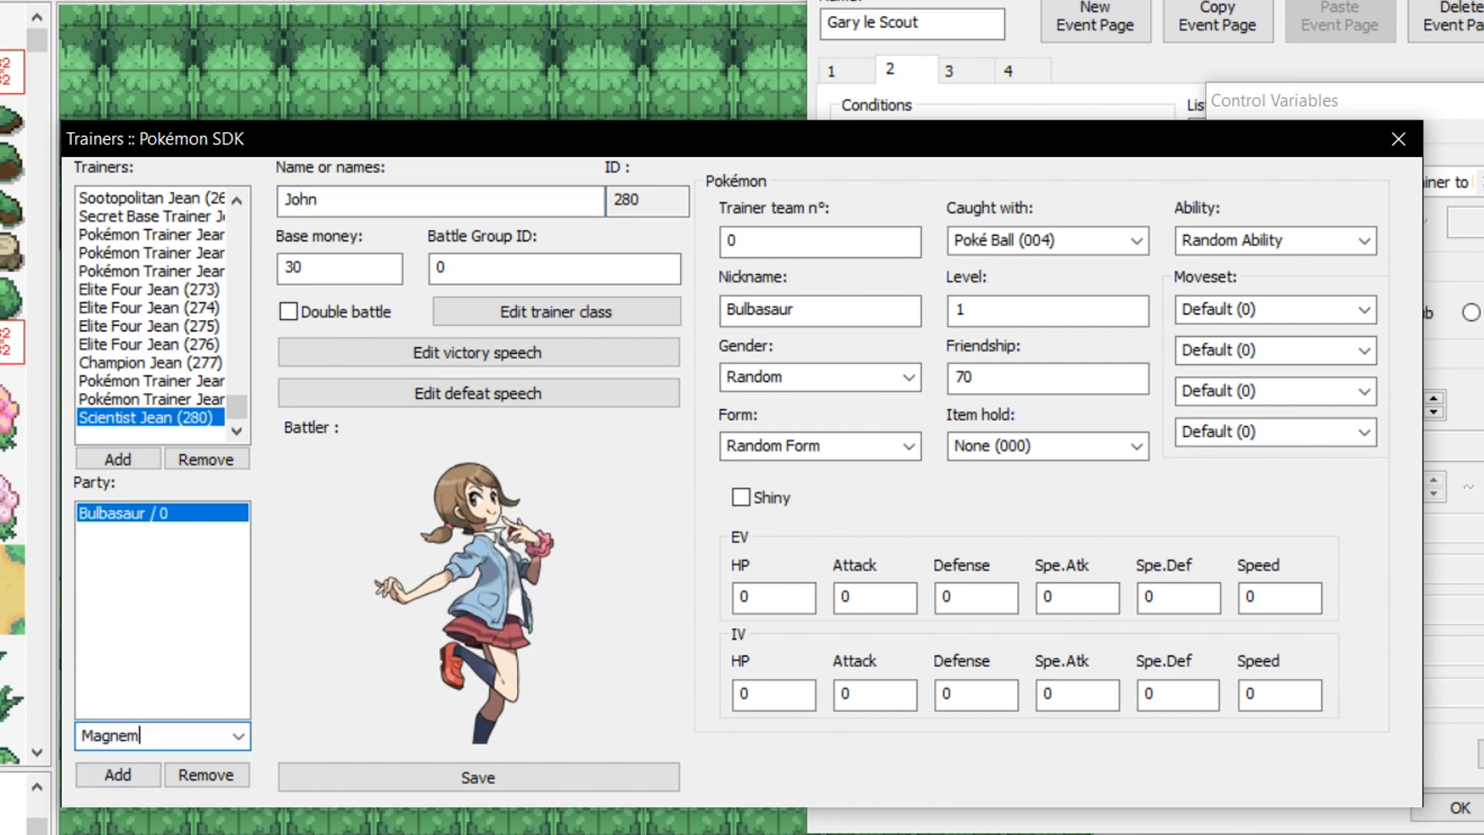
left_click(119, 773)
left_click(117, 519)
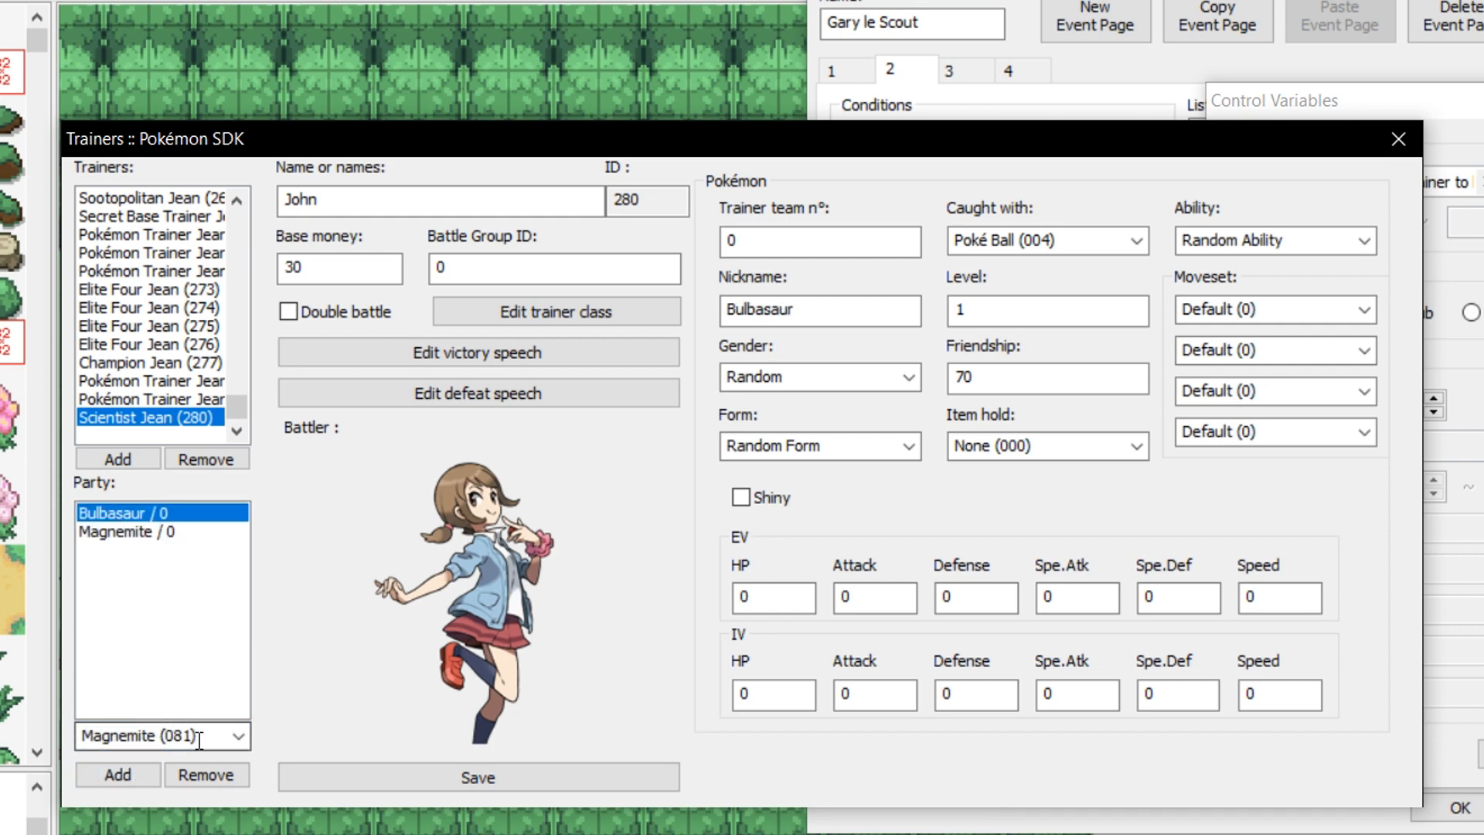
left_click(203, 775)
Add Voltorb (100) to the trainer's party as the second Pokémon.
left_click_drag(82, 736, 231, 742)
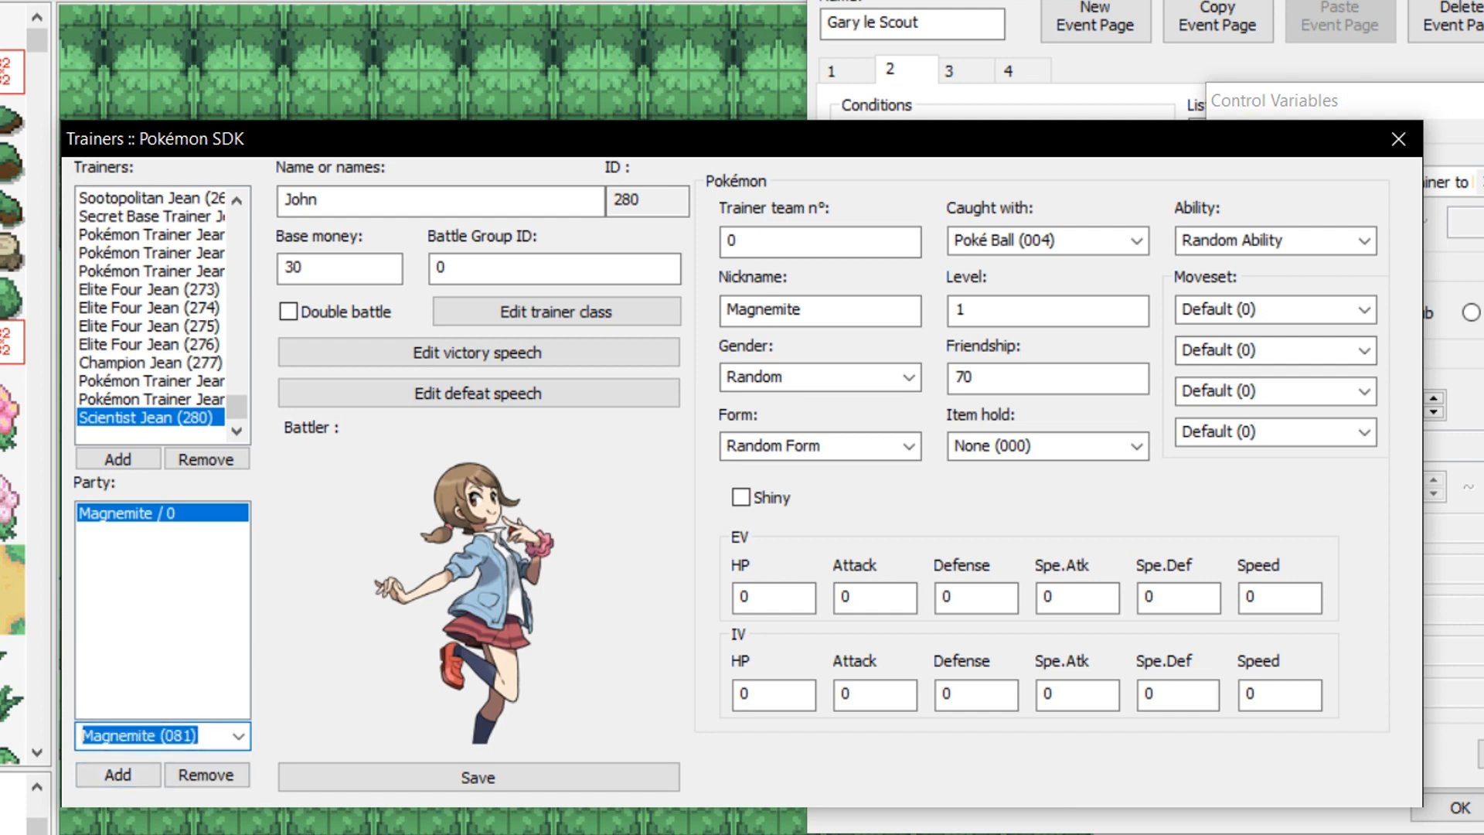
type("Voltorb")
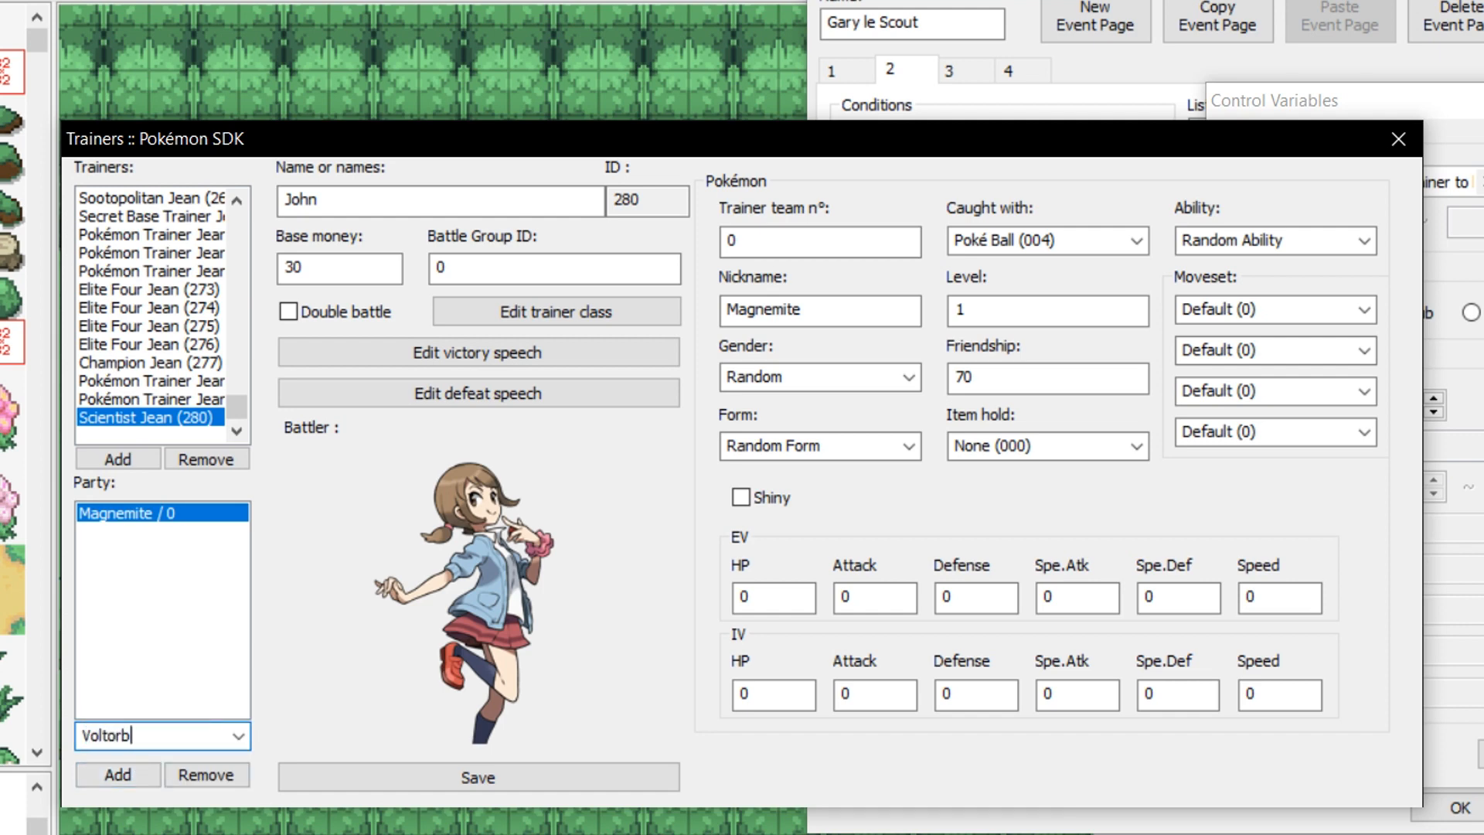
key("Return")
left_click(118, 775)
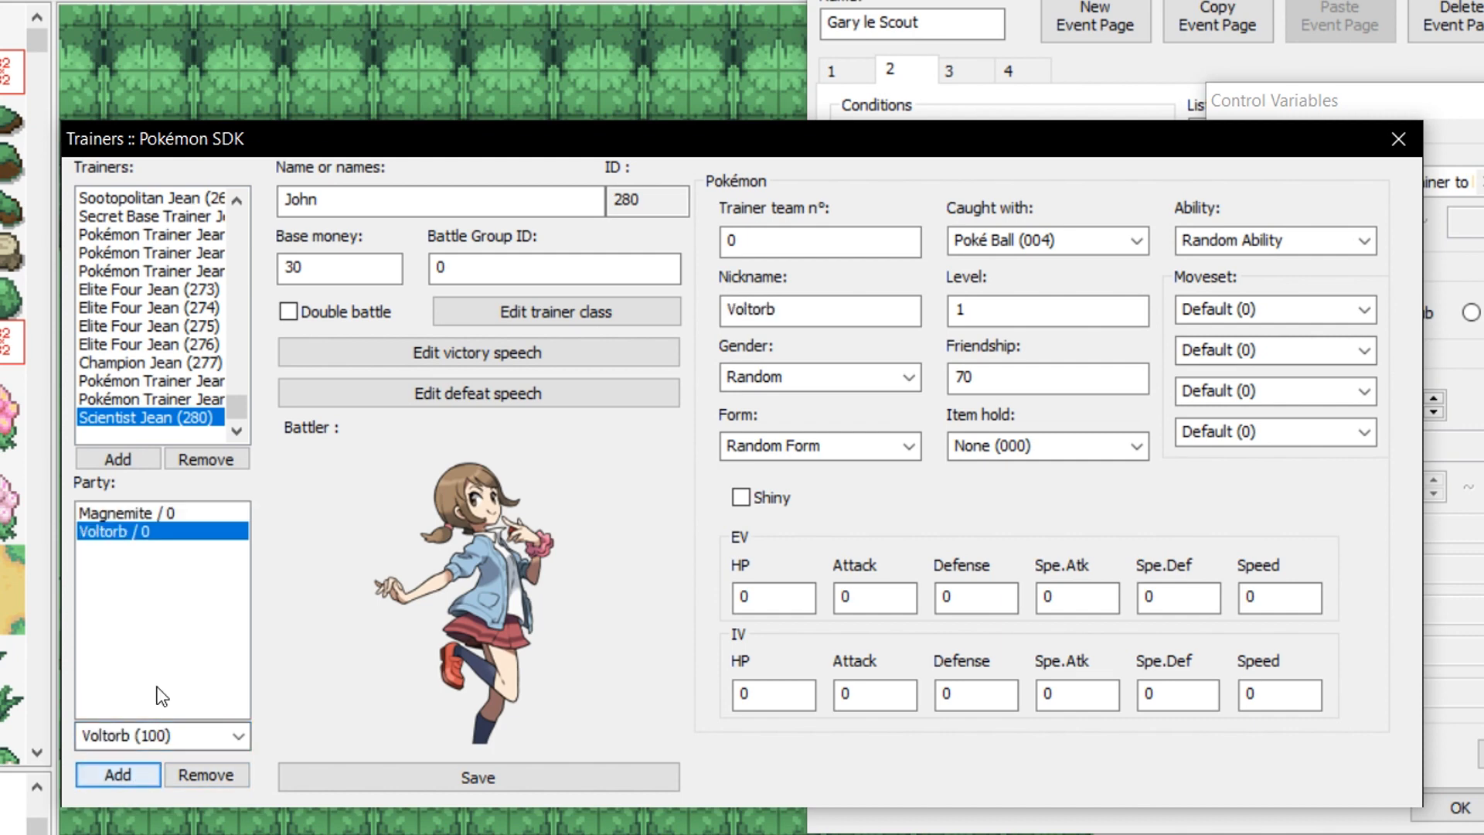
Set the level of both Magnemite and Voltorb to 10, saving the trainer data after each change.
left_click(152, 515)
double_click(991, 298)
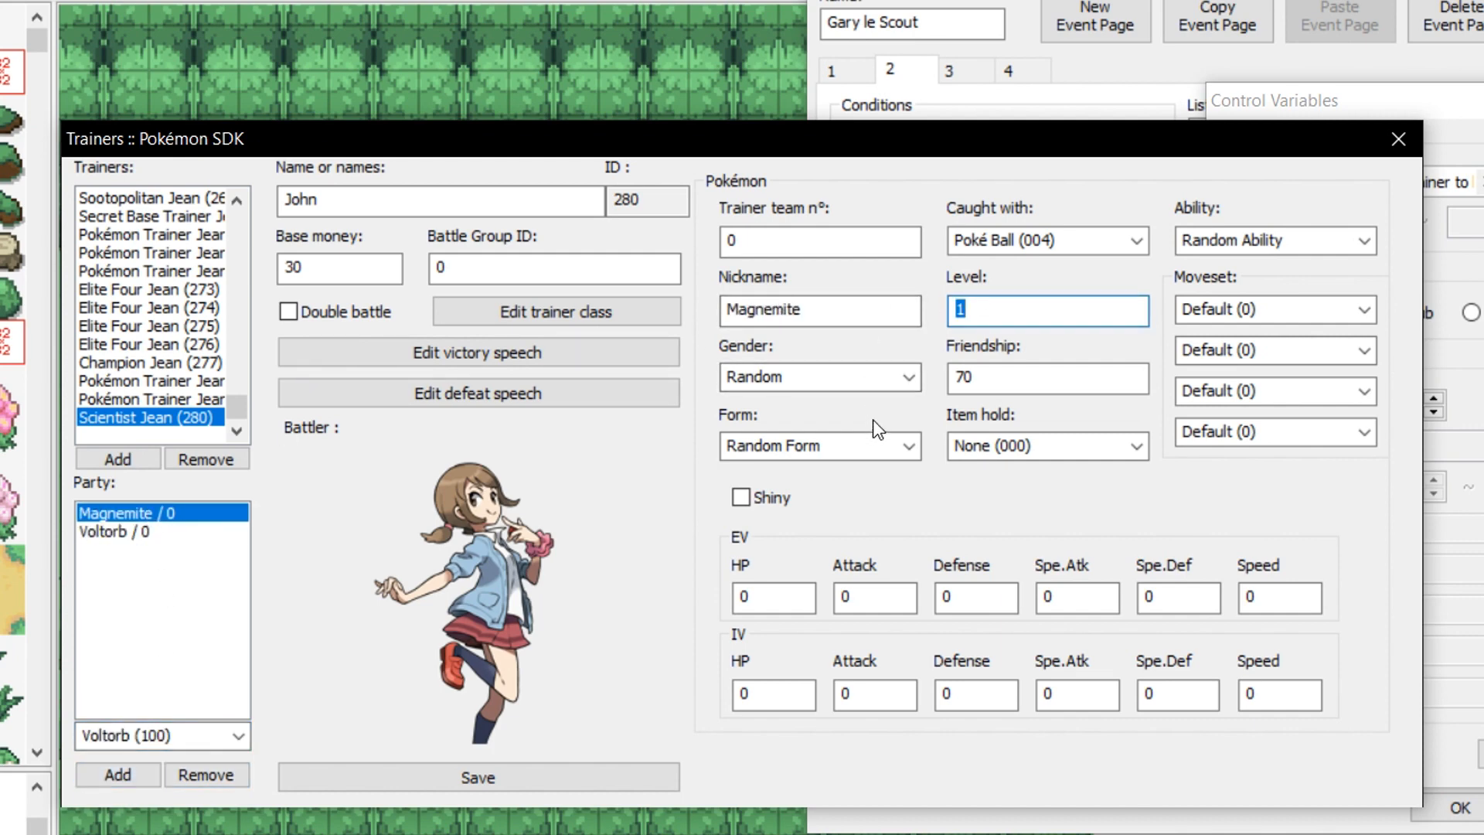
type("1")
left_click(404, 781)
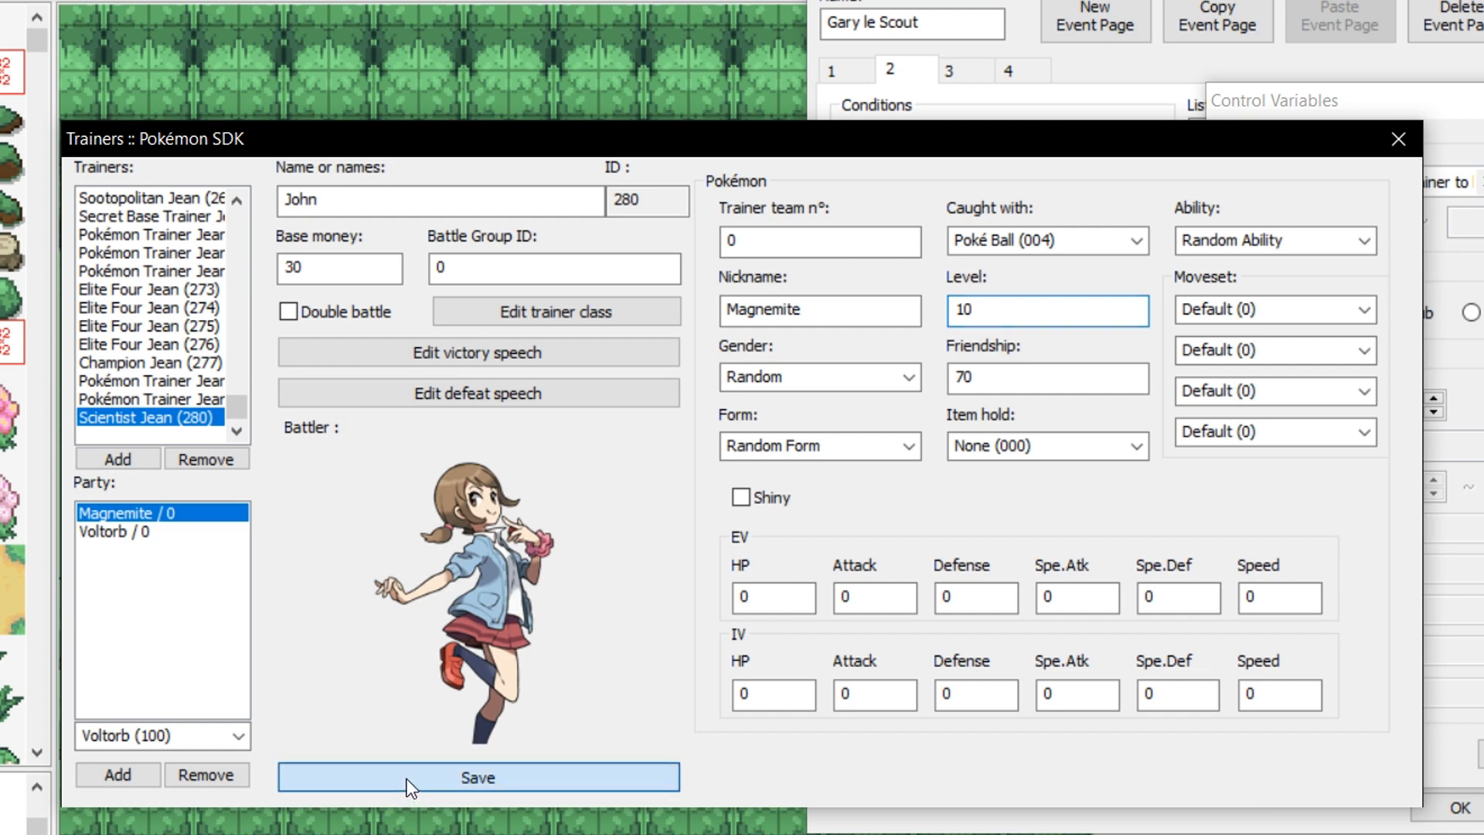
left_click(108, 531)
left_click(1051, 311)
type("0")
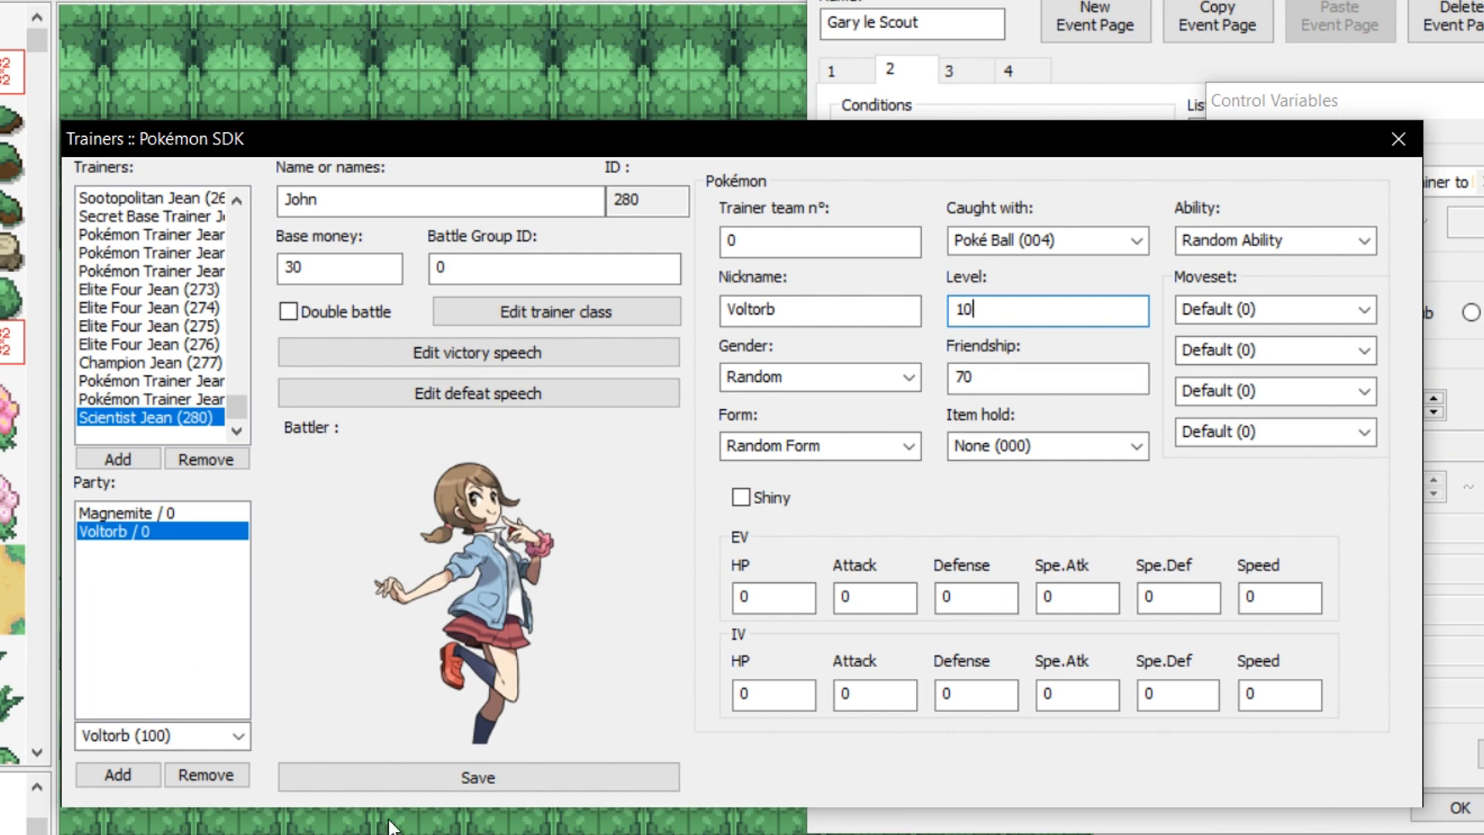
left_click(371, 779)
Make Magnemite shiny and caught with a Master Ball (001), and save the trainer.
left_click(153, 514)
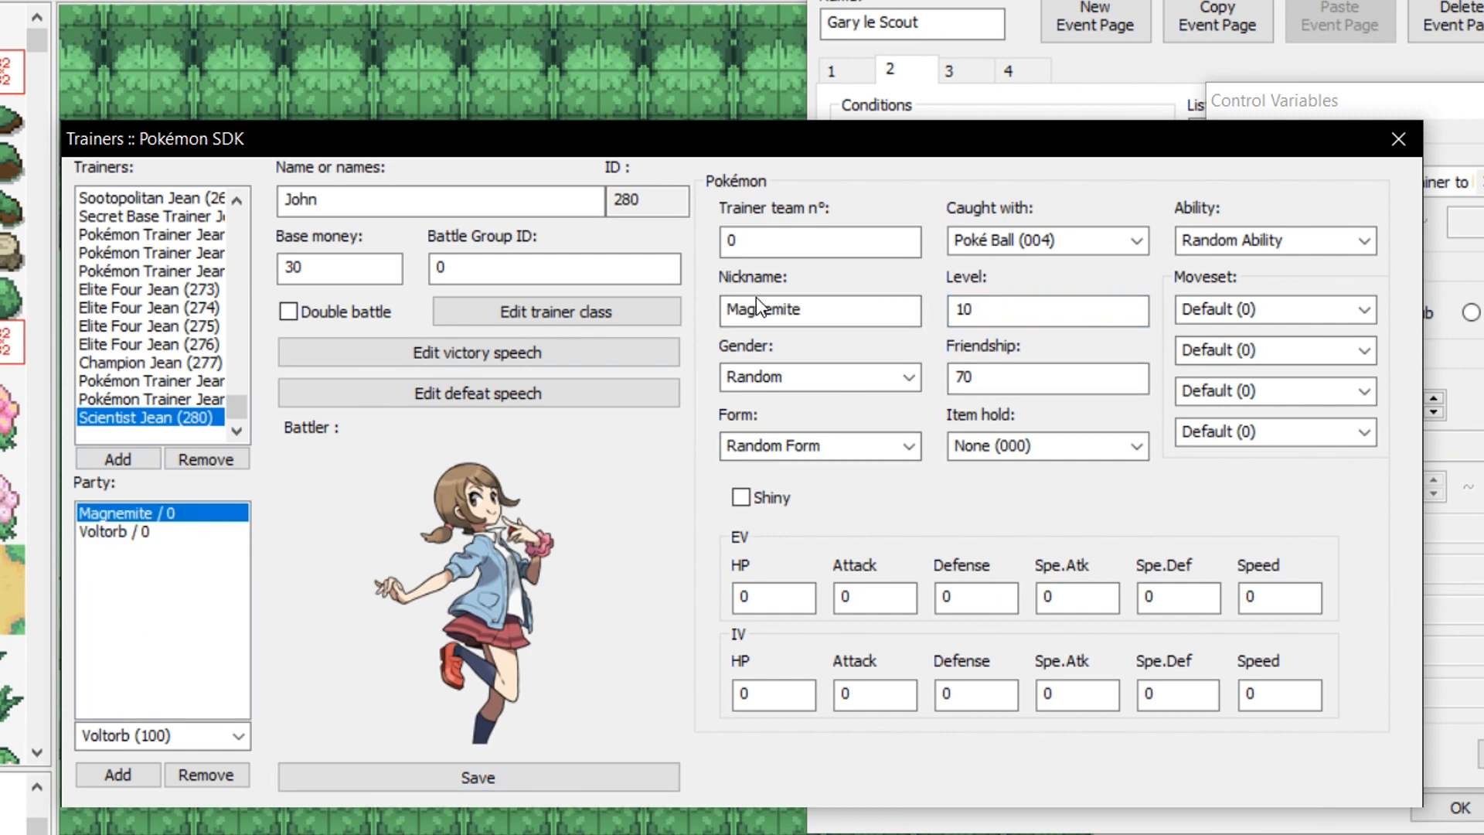
left_click(1136, 241)
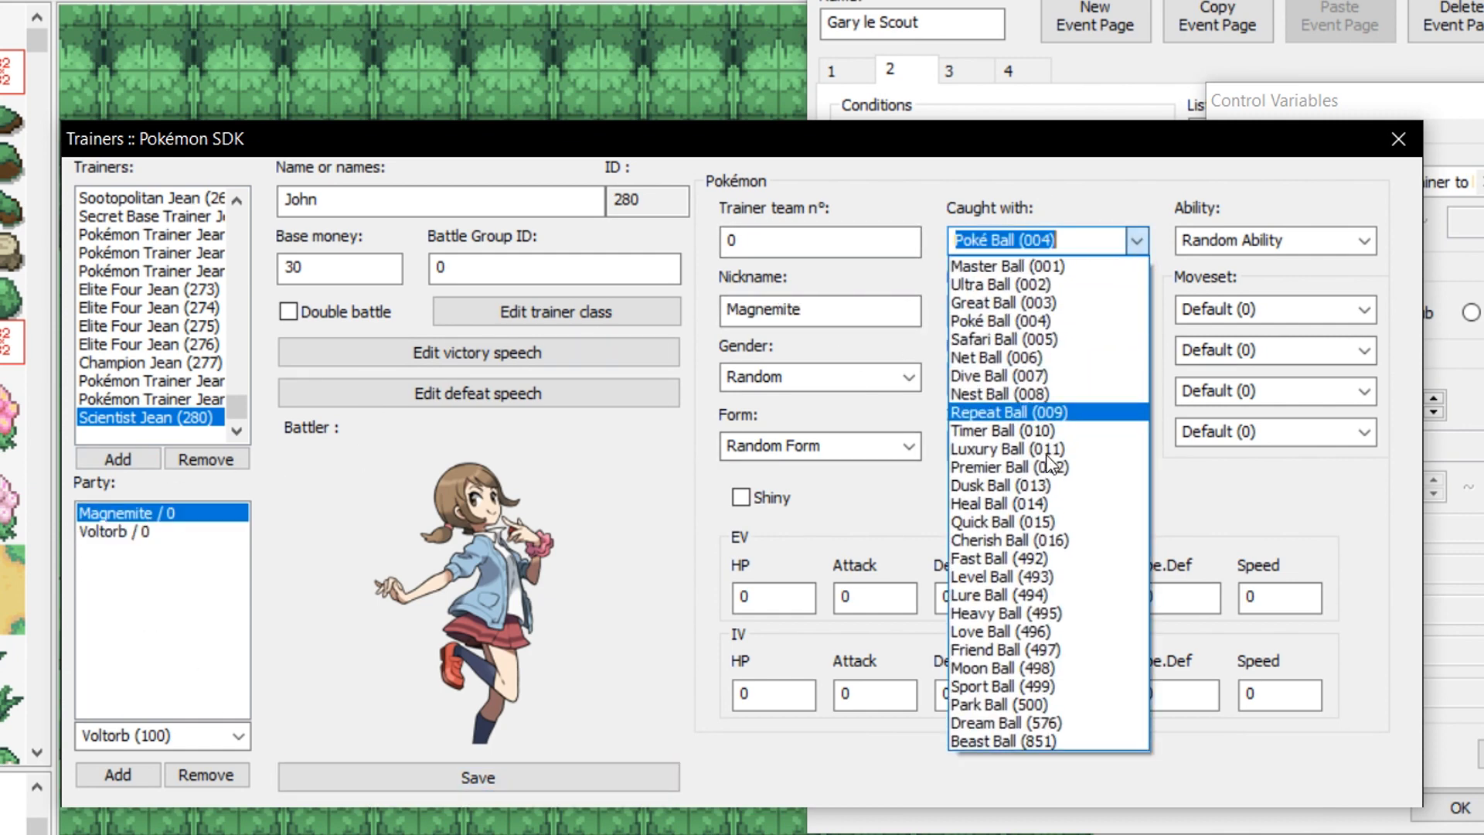
left_click(1008, 266)
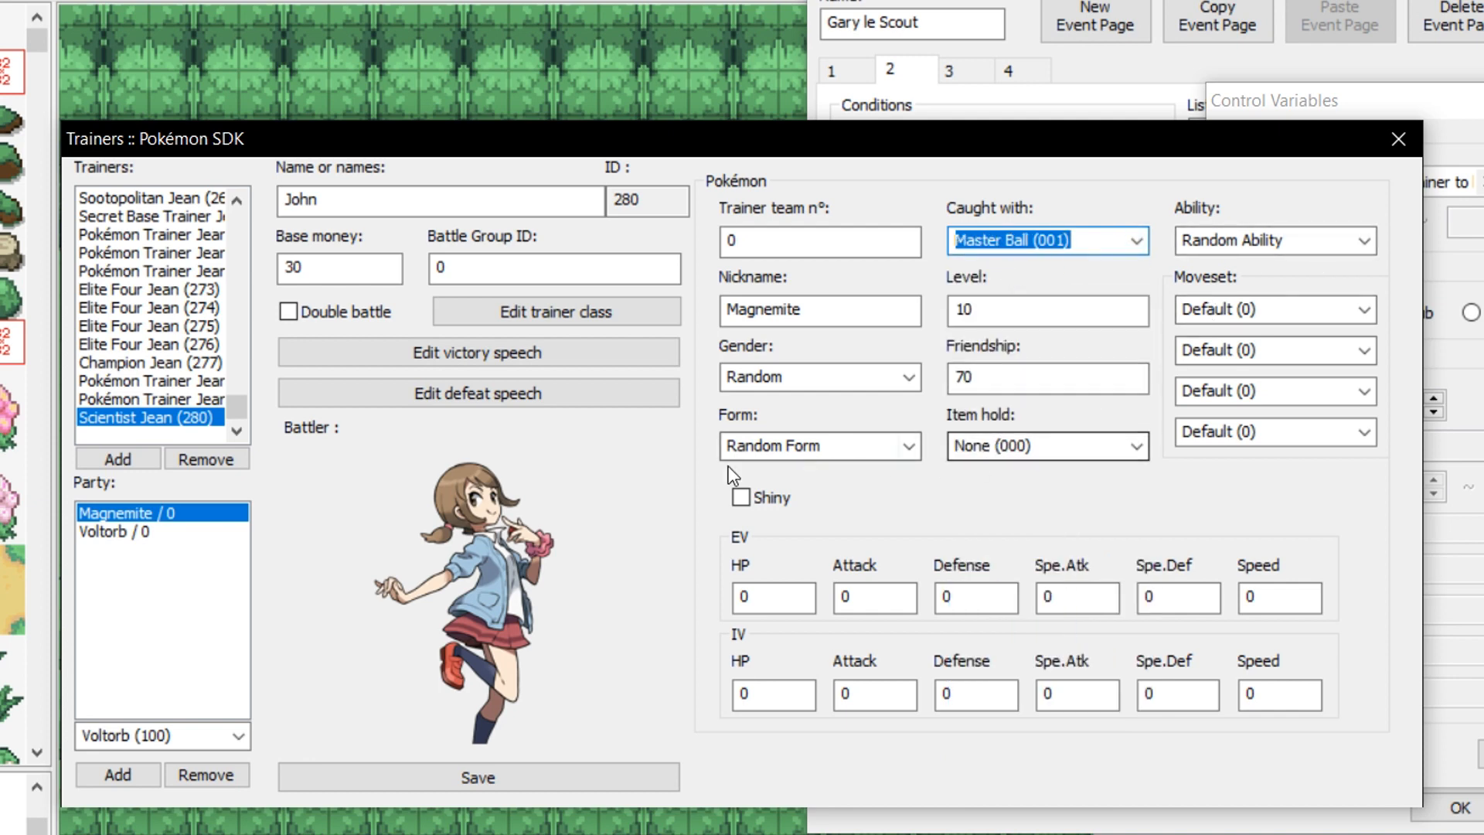
left_click(774, 499)
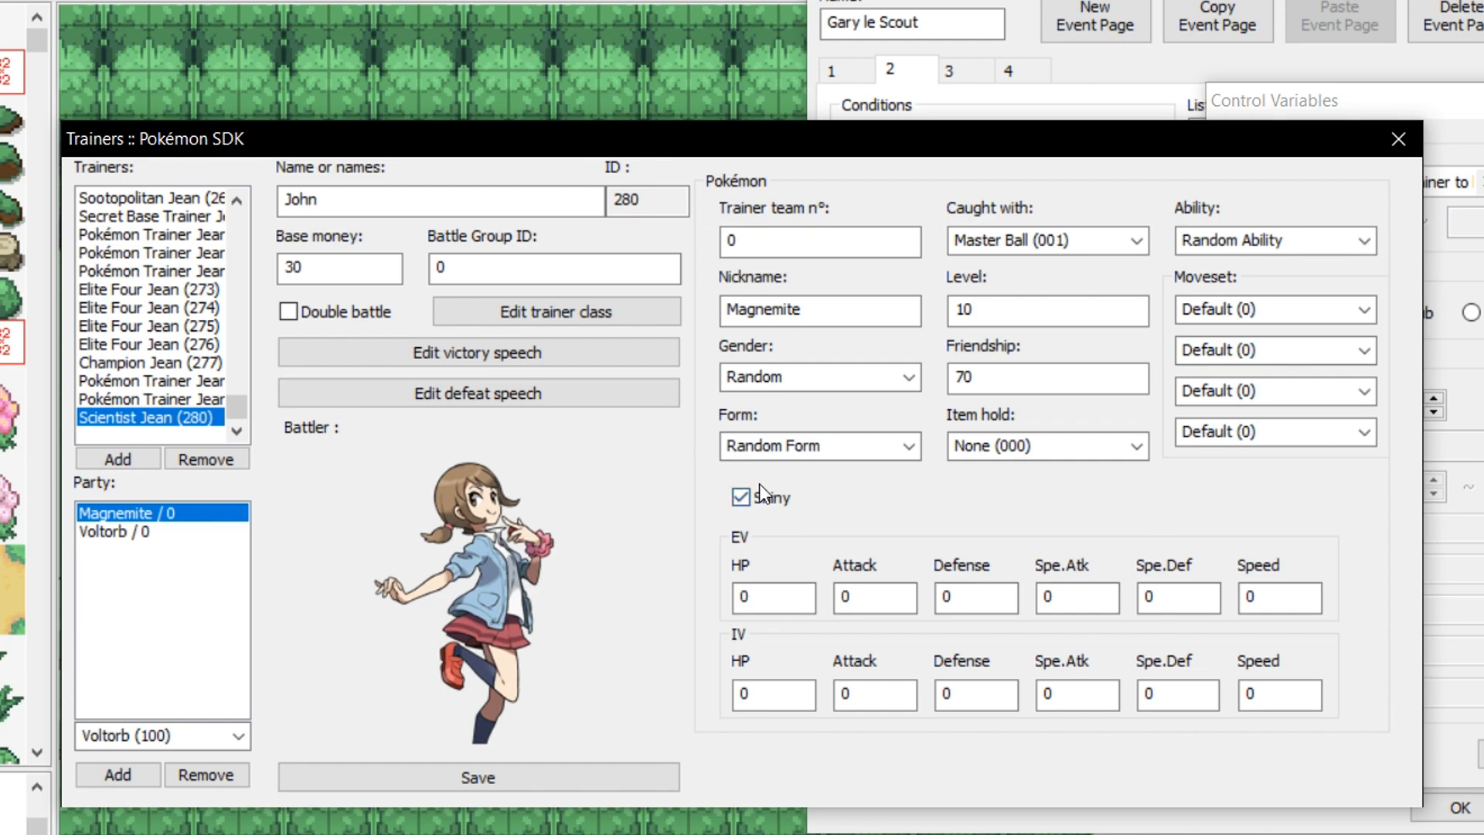
left_click(425, 767)
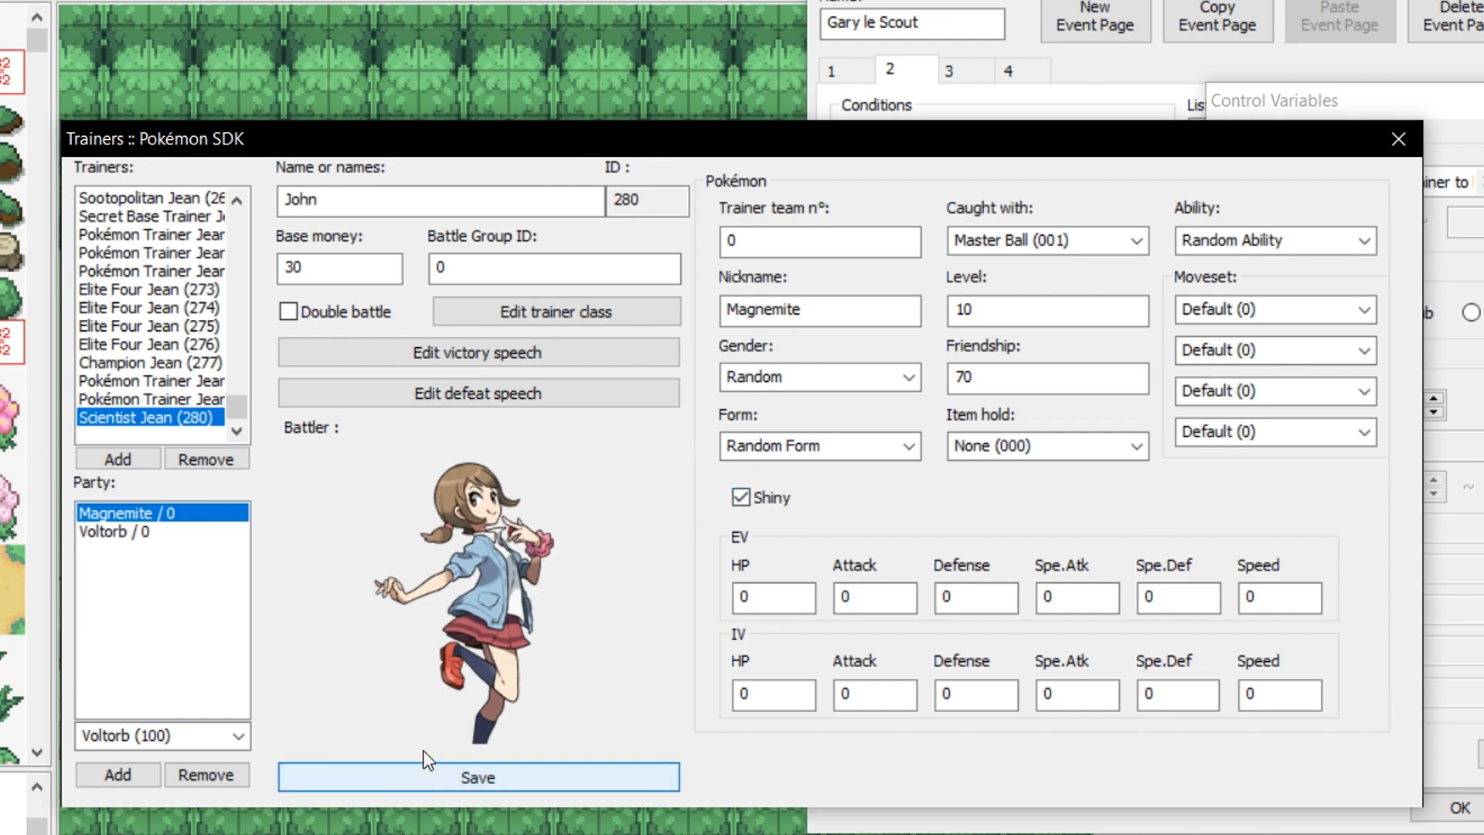
Try to choose a different battler picture for the new Scientist trainer and save the trainer data.
left_click(470, 547)
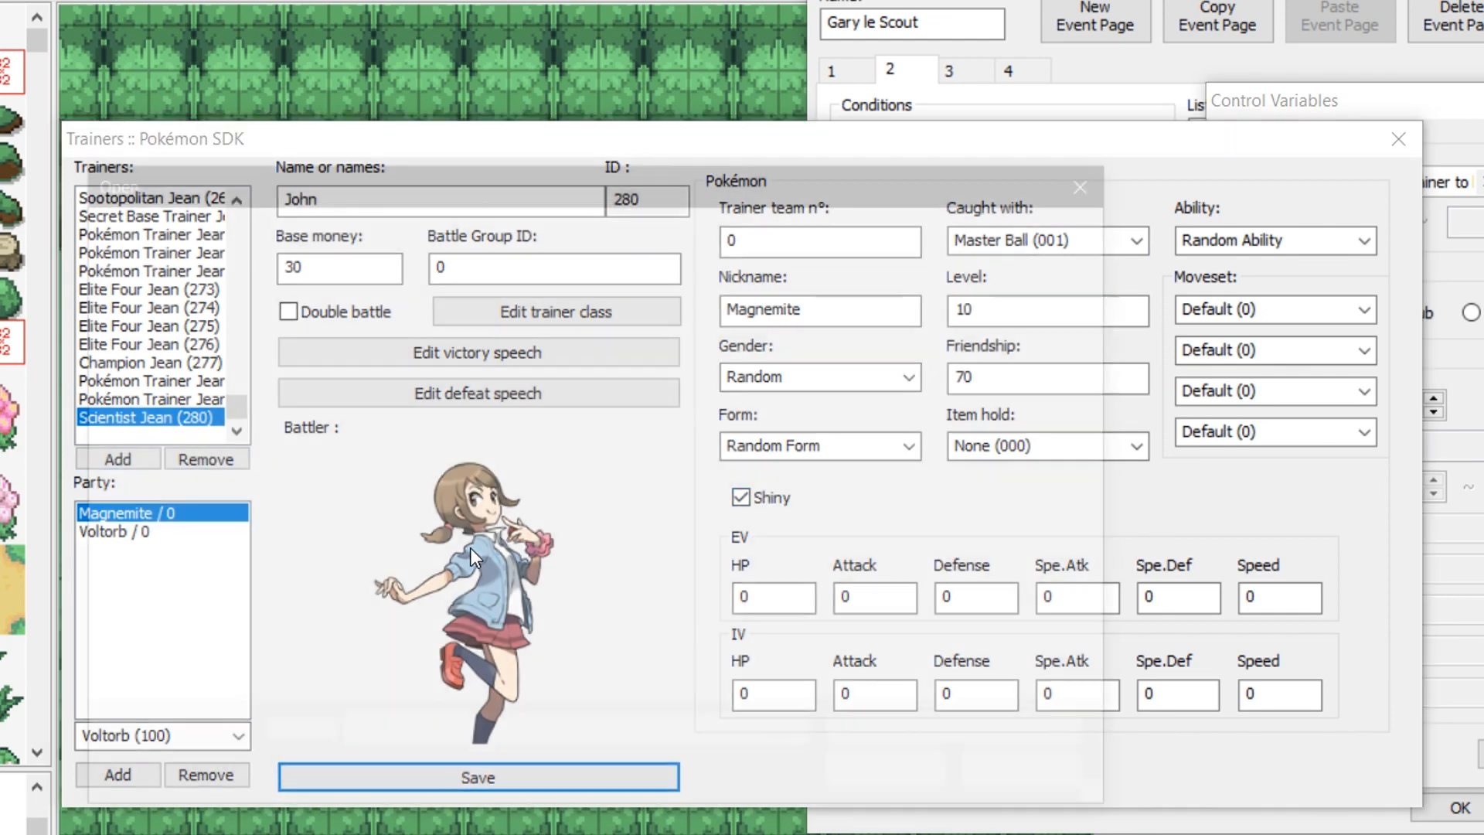
double_click(680, 331)
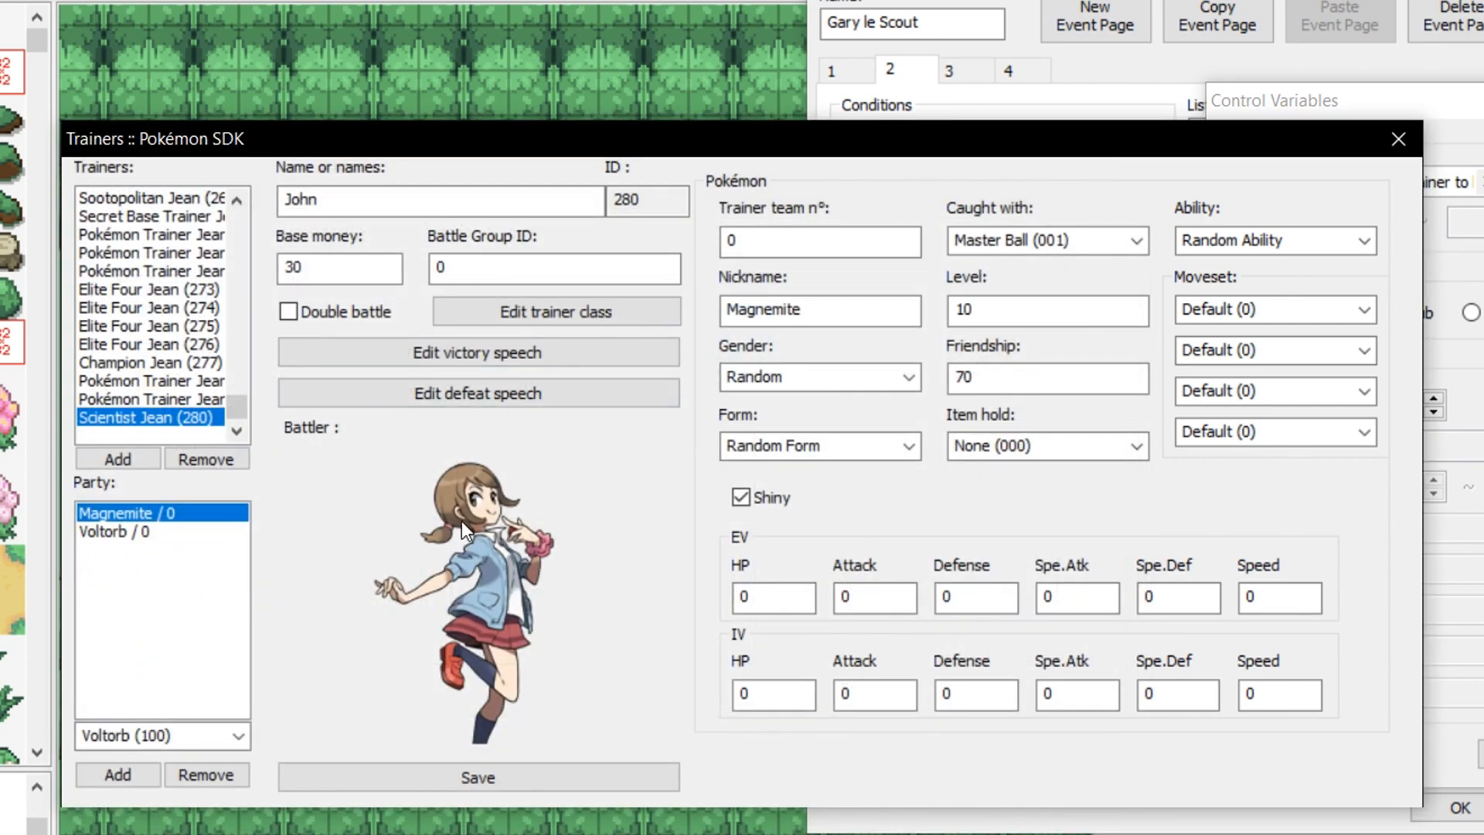
left_click(156, 394)
left_click(149, 416)
left_click(513, 773)
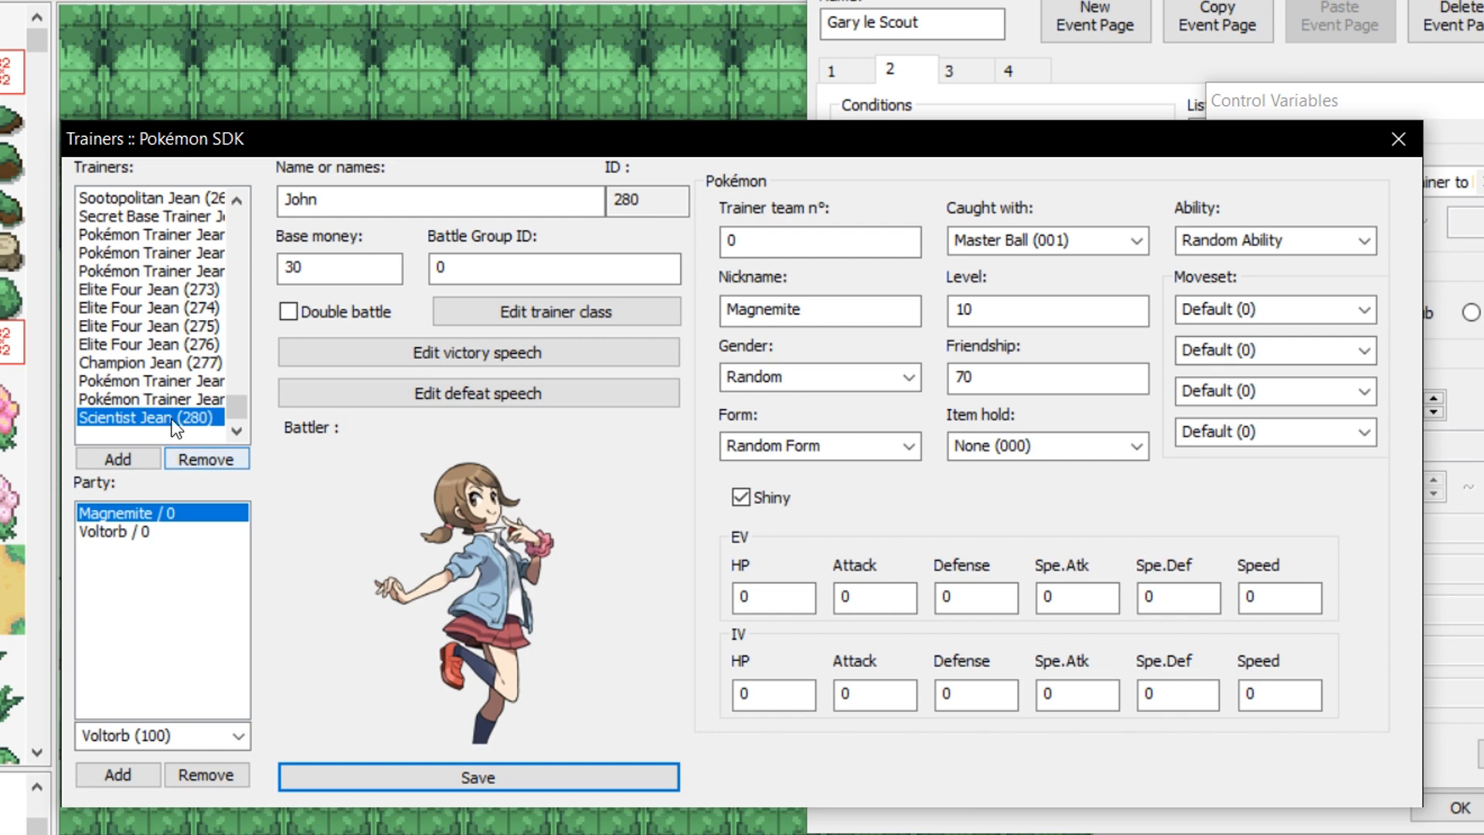
Set the constant assigned to variable 0008, ID of Trainer to battle, to the new trainer's ID 280.
double_click(676, 199)
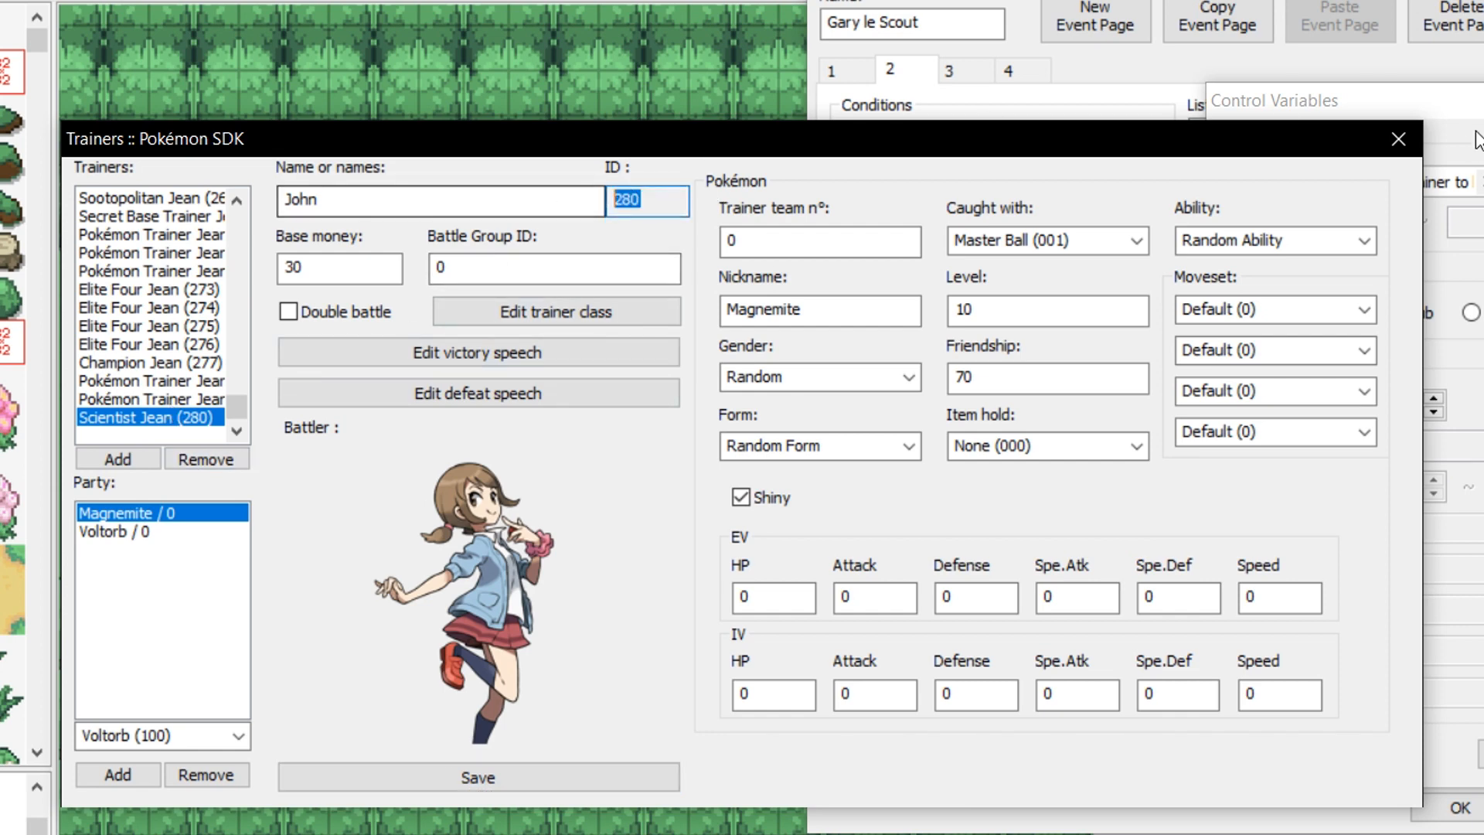
left_click_drag(1286, 141, 999, 260)
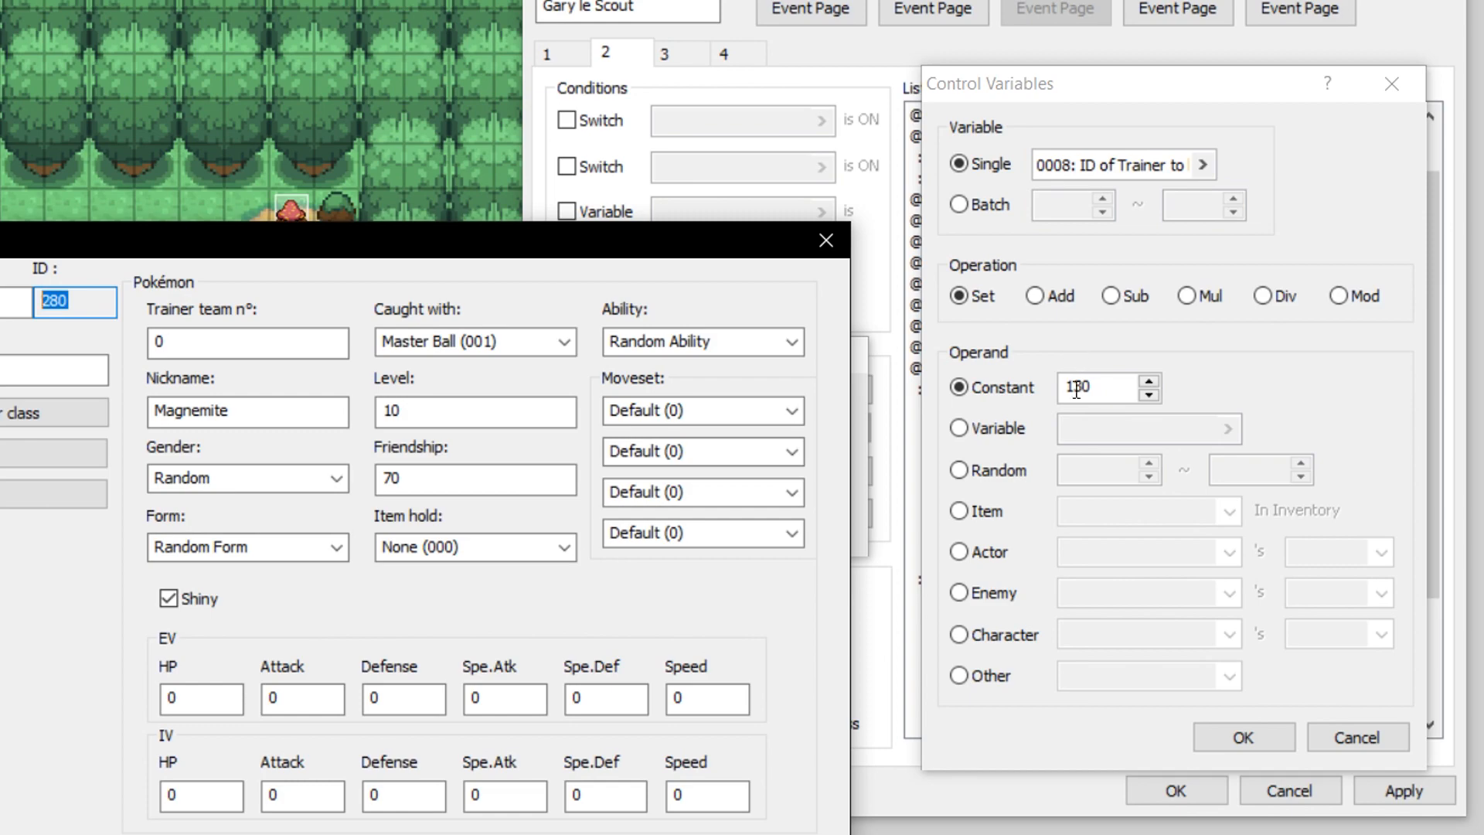
double_click(1077, 389)
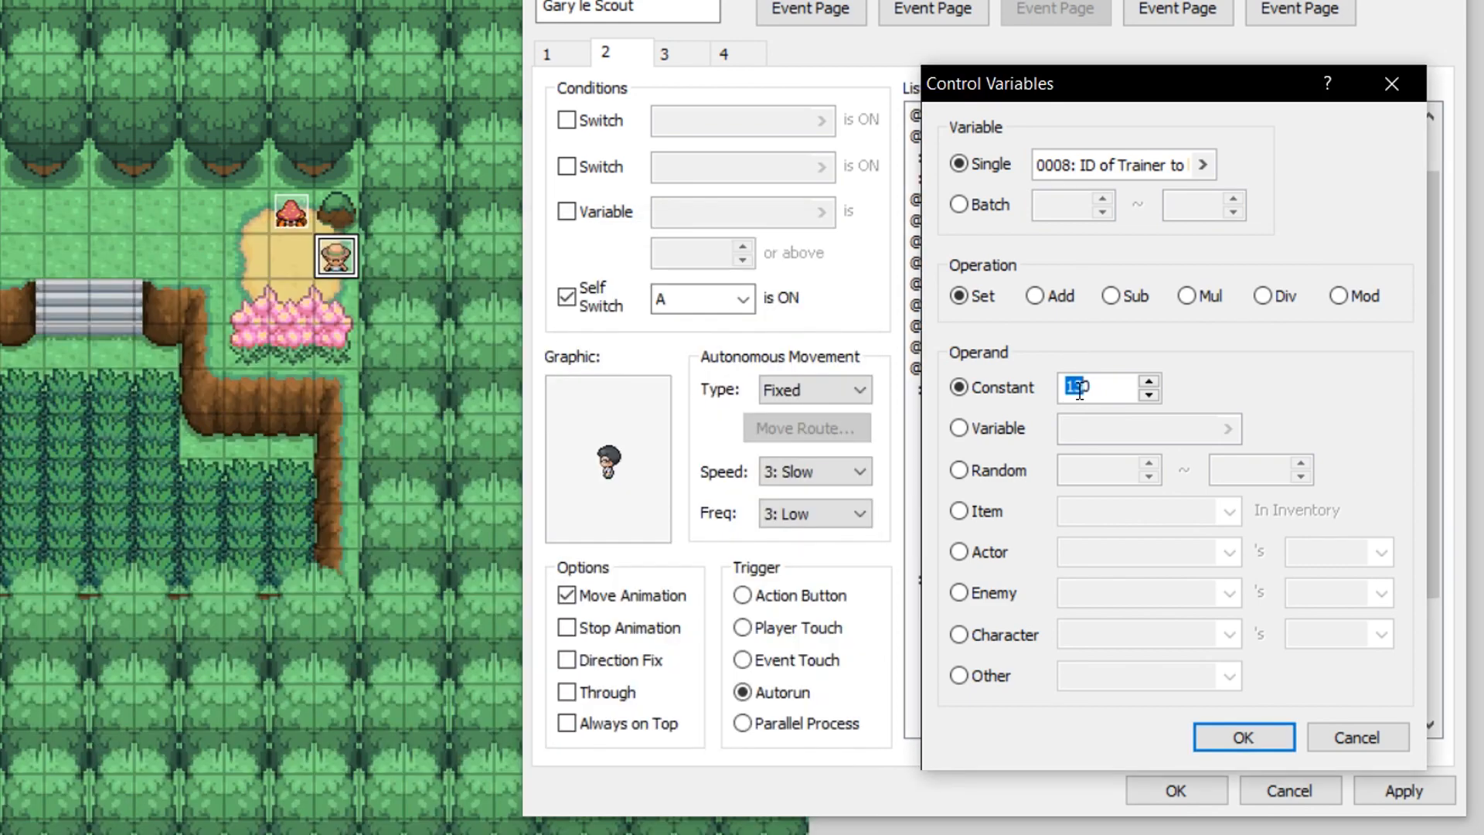
type("280")
key("Return")
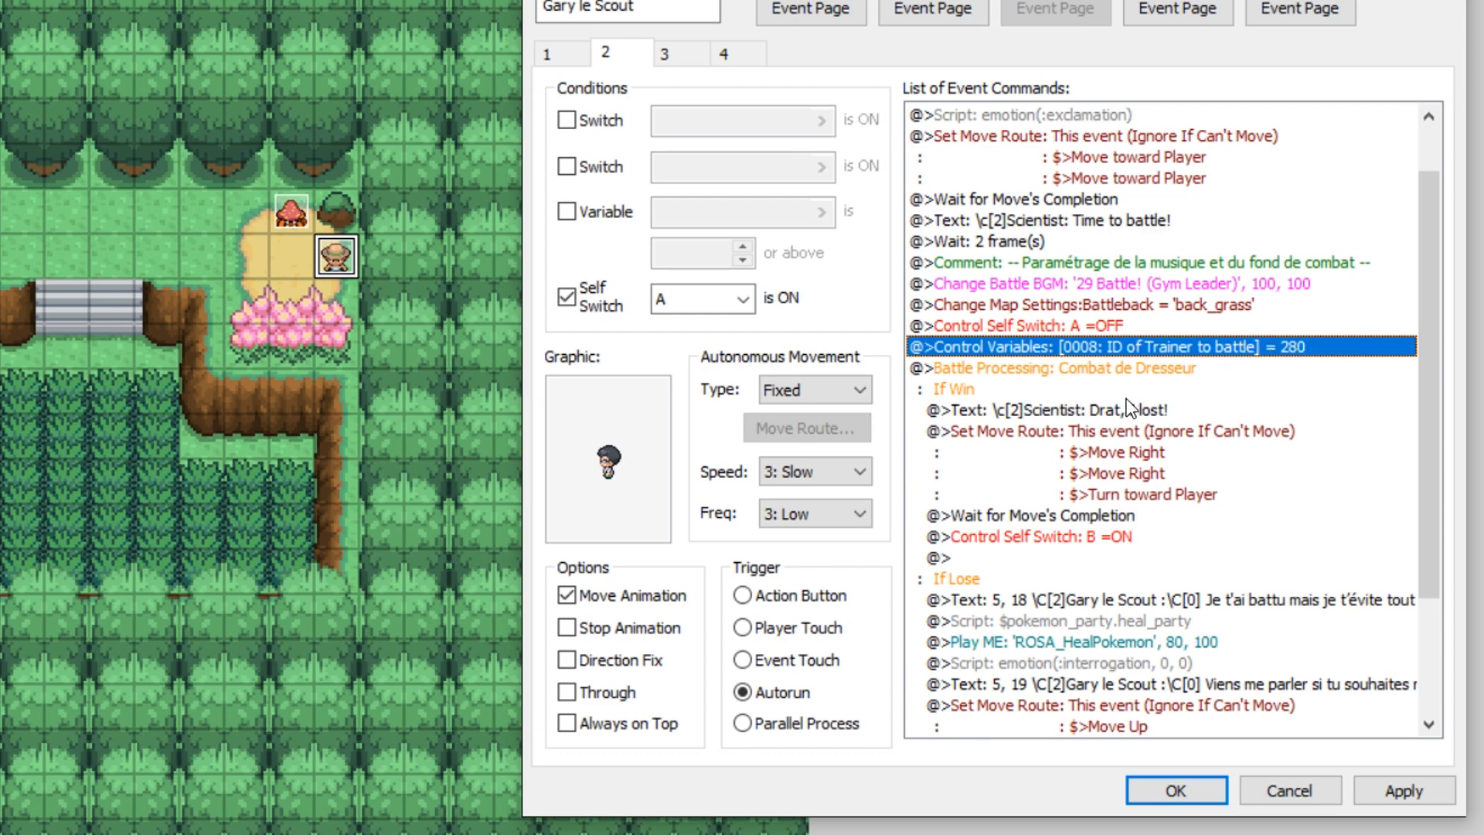
Replace the first message of the If Lose branch with "\c[2]Scientist: Aha, I won!".
scroll(1133, 407, "down", 3)
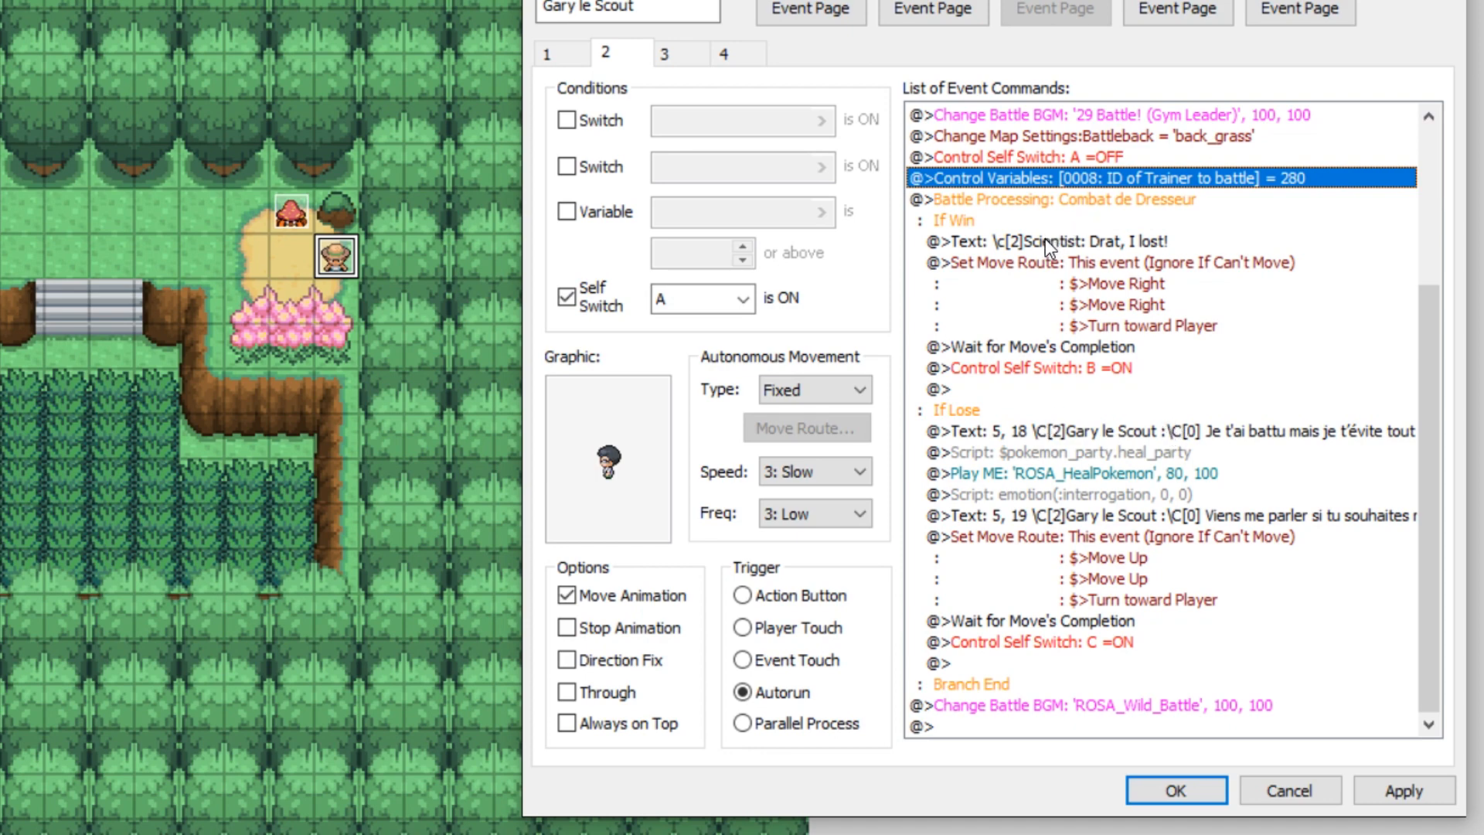
left_click(1120, 246)
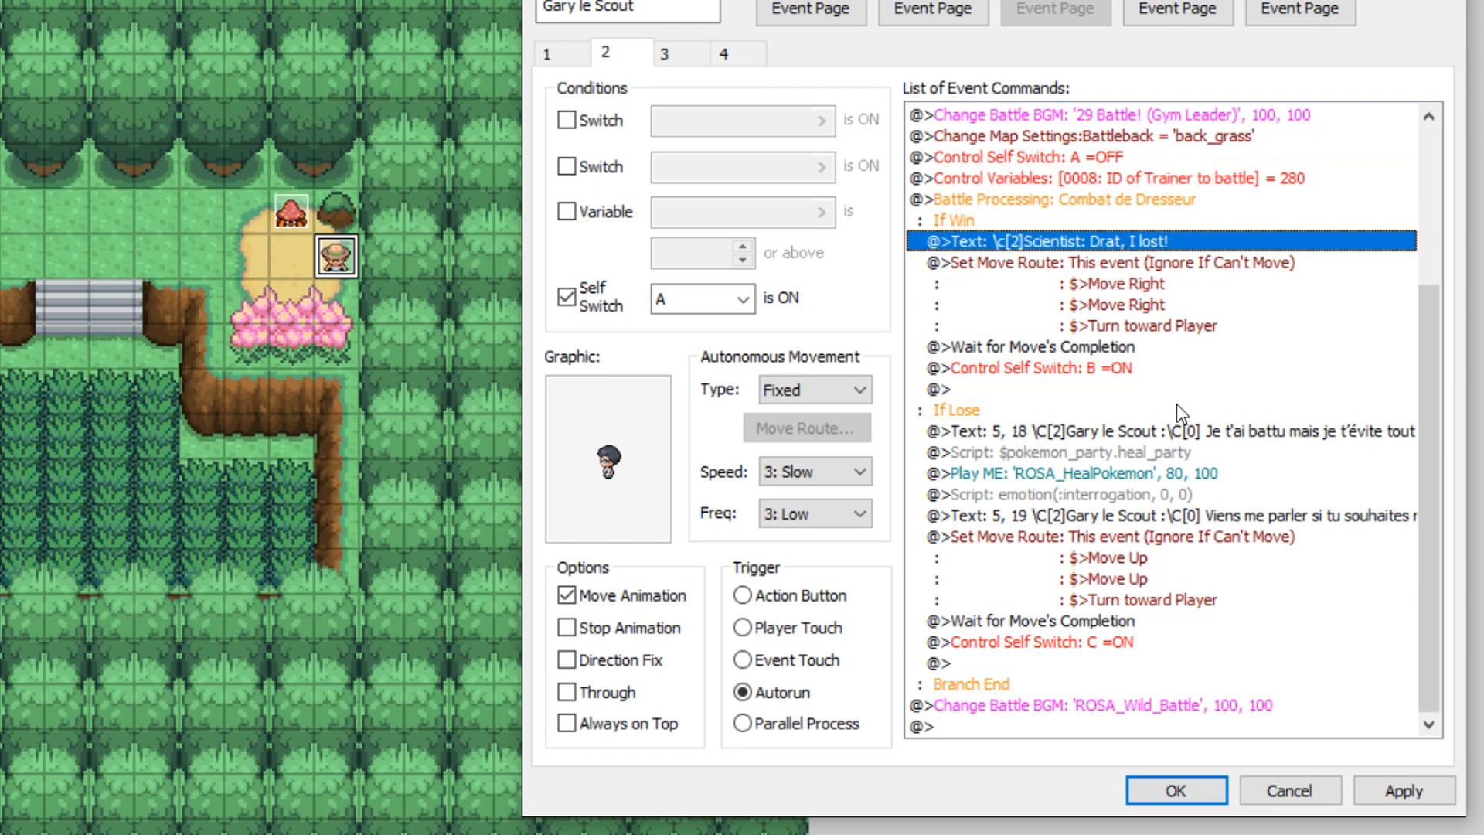
left_click(1181, 431)
right_click(1181, 431)
left_click(1217, 481)
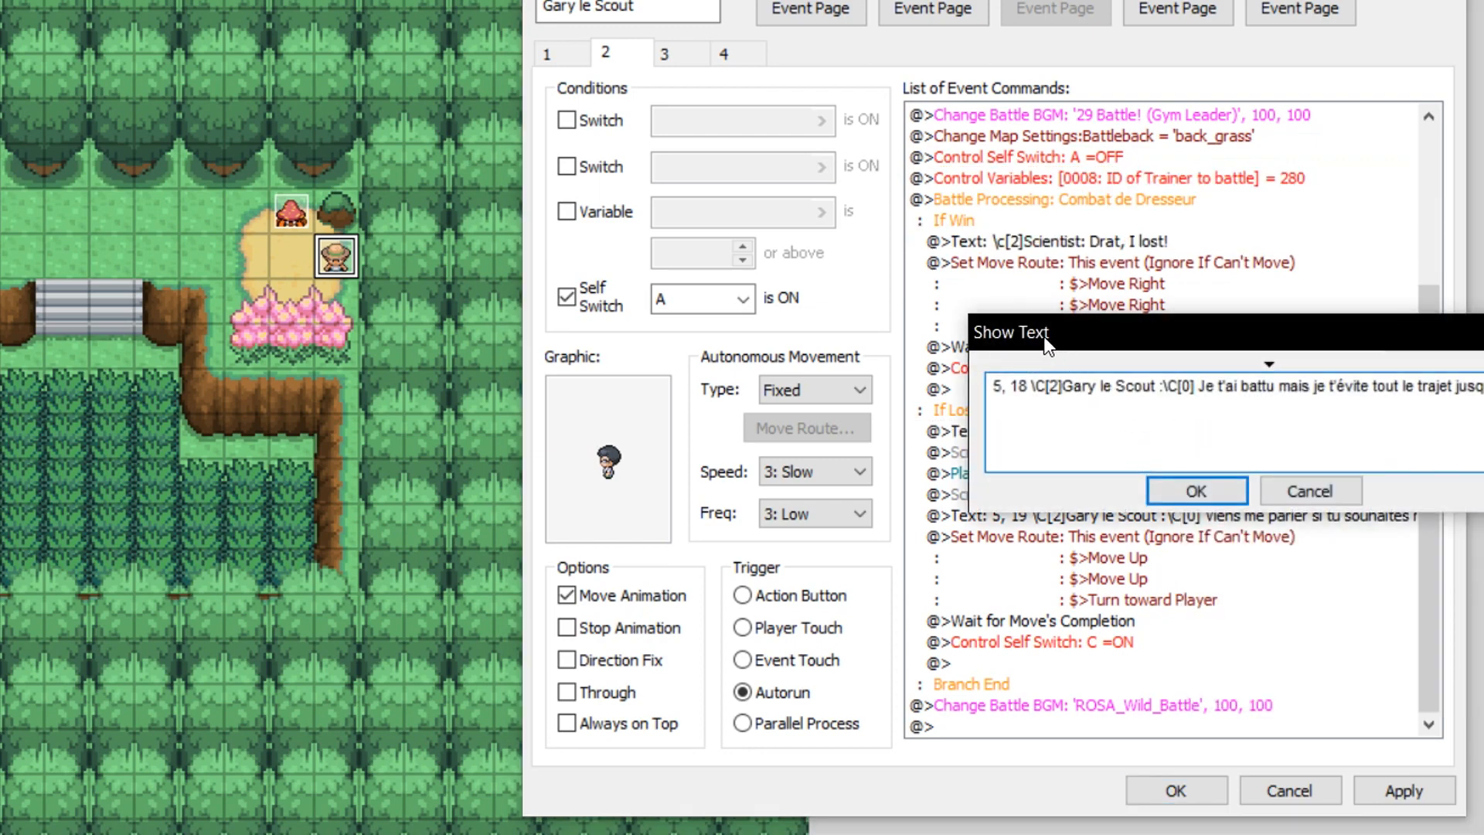
left_click_drag(1049, 343, 485, 332)
left_click_drag(1172, 394, 62, 375)
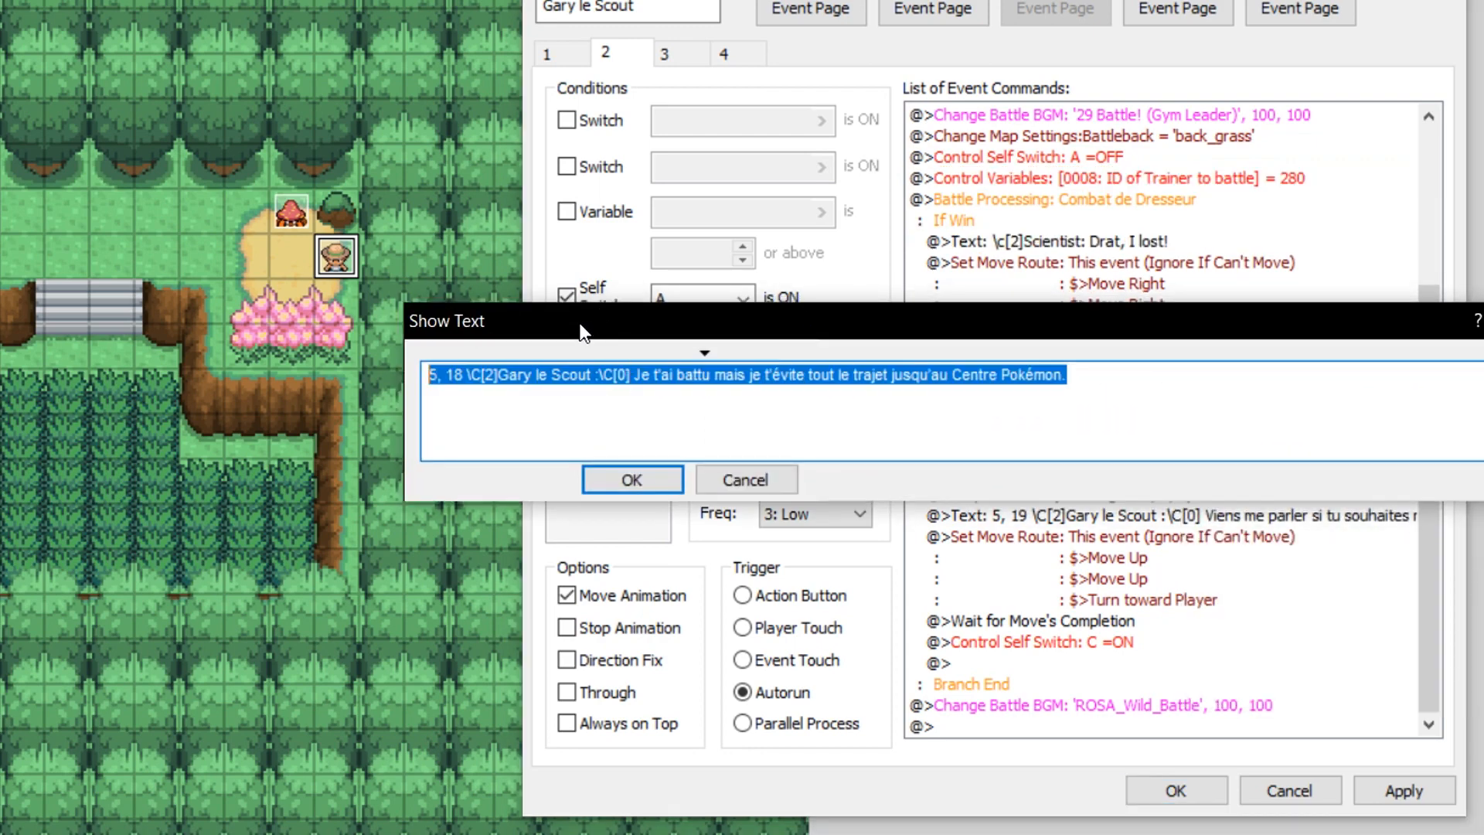
left_click_drag(582, 331, 0, 356)
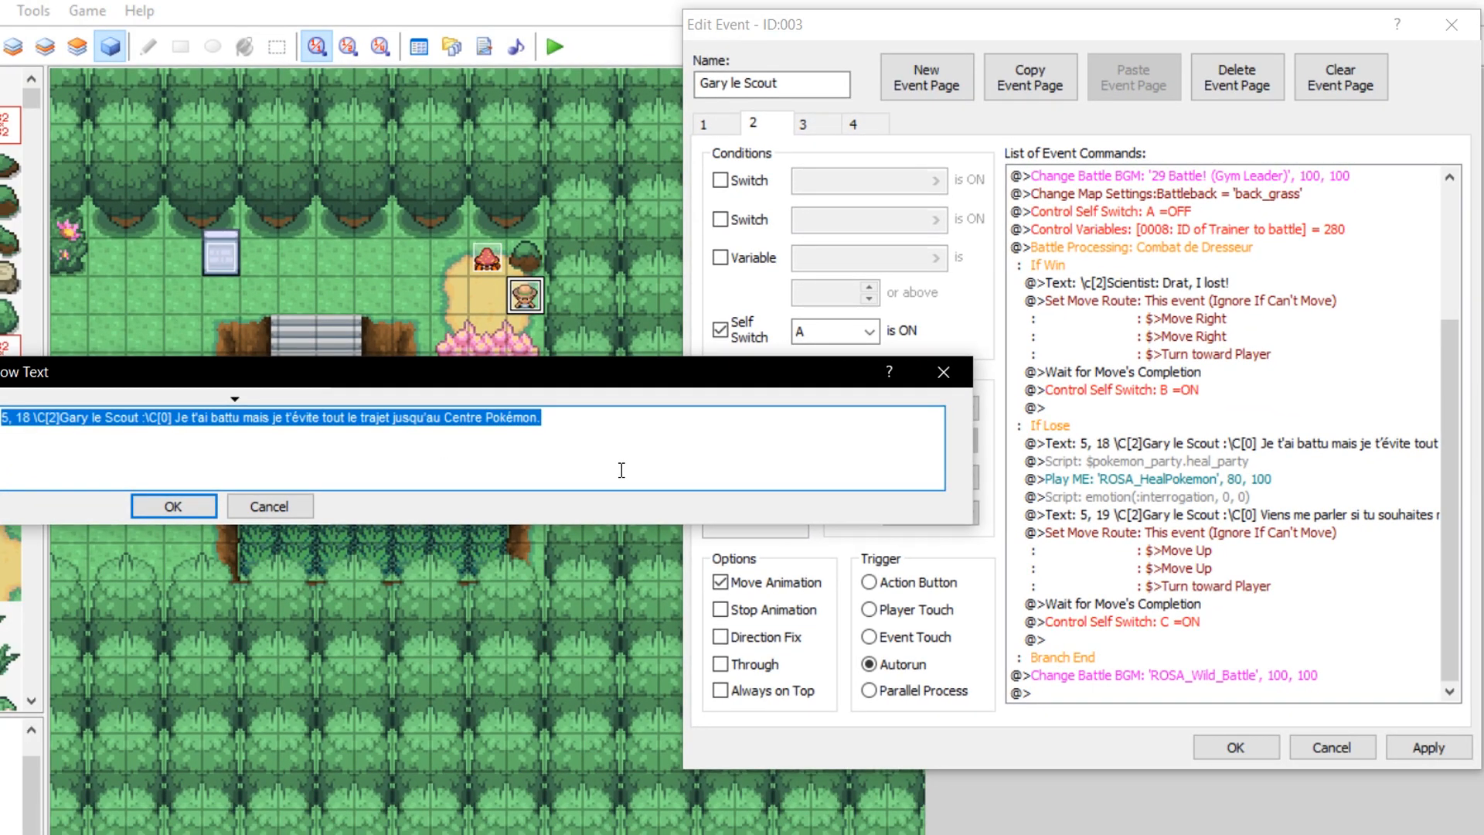
key("BackSpace")
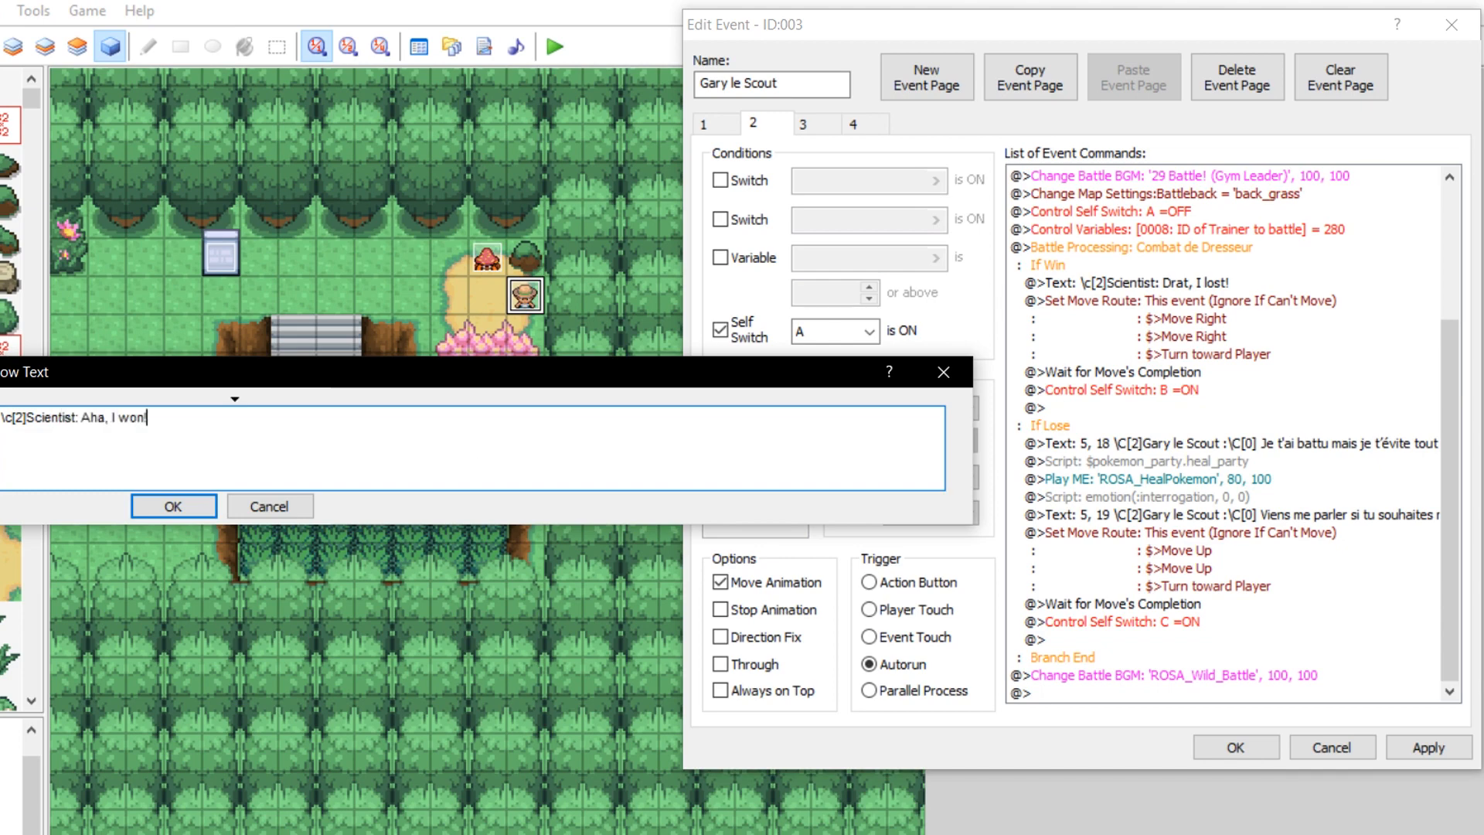
left_click(144, 499)
Preview the ROSA_HealPokemon music effect used in the If Lose branch, leaving the command as it is.
left_click(1137, 462)
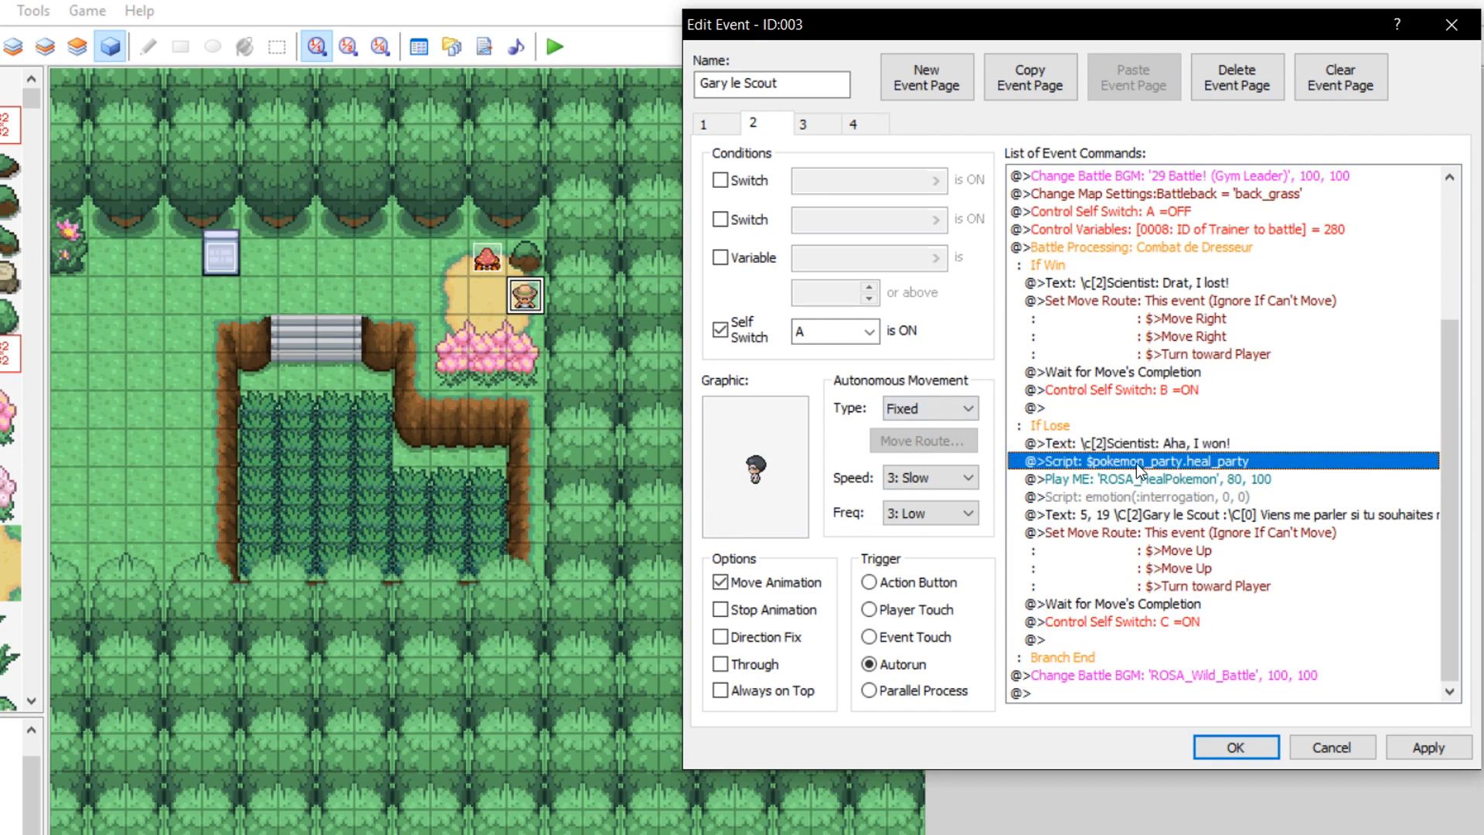
left_click(1157, 479)
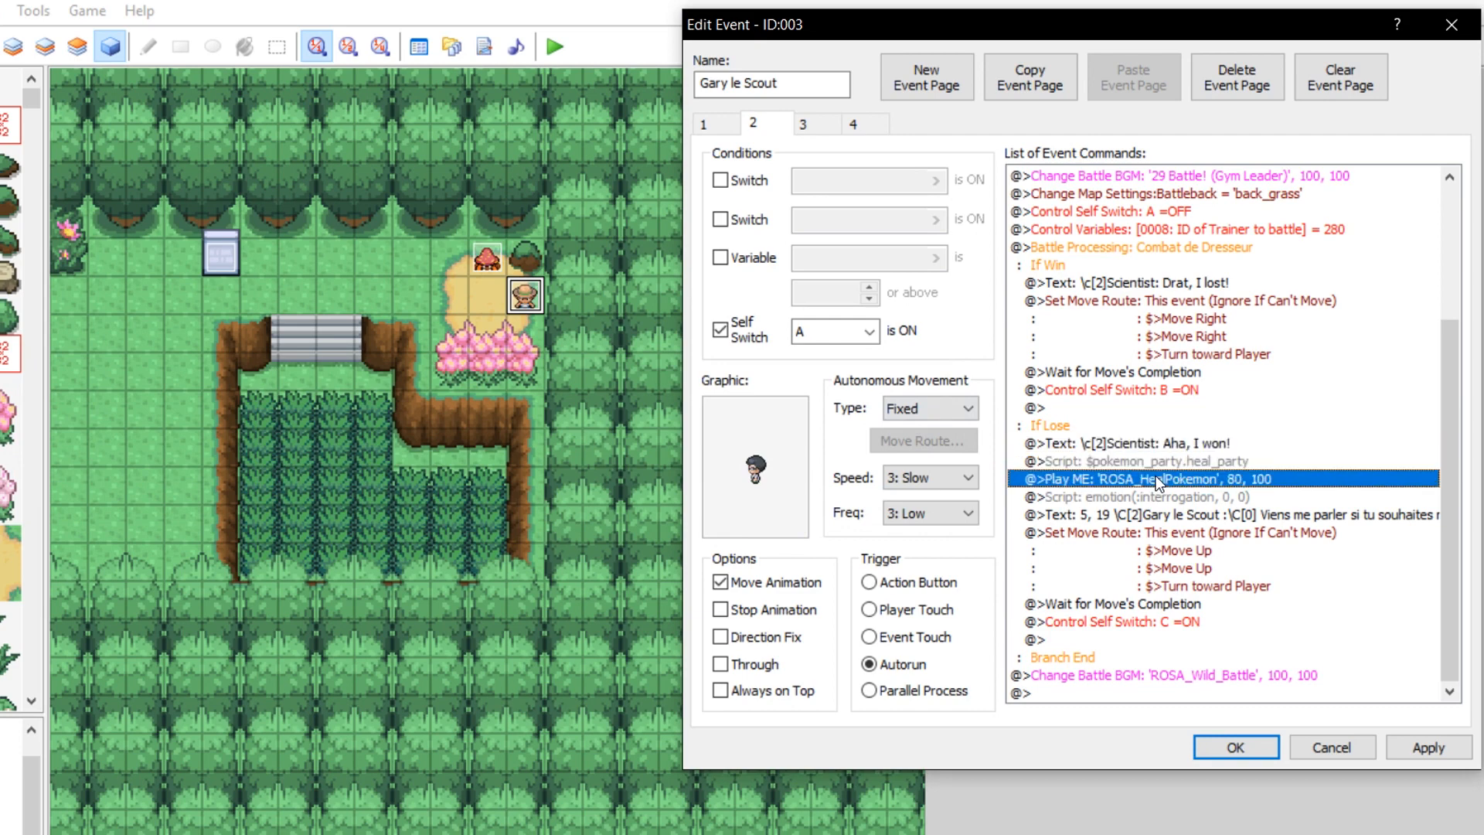
right_click(1194, 476)
left_click(1238, 518)
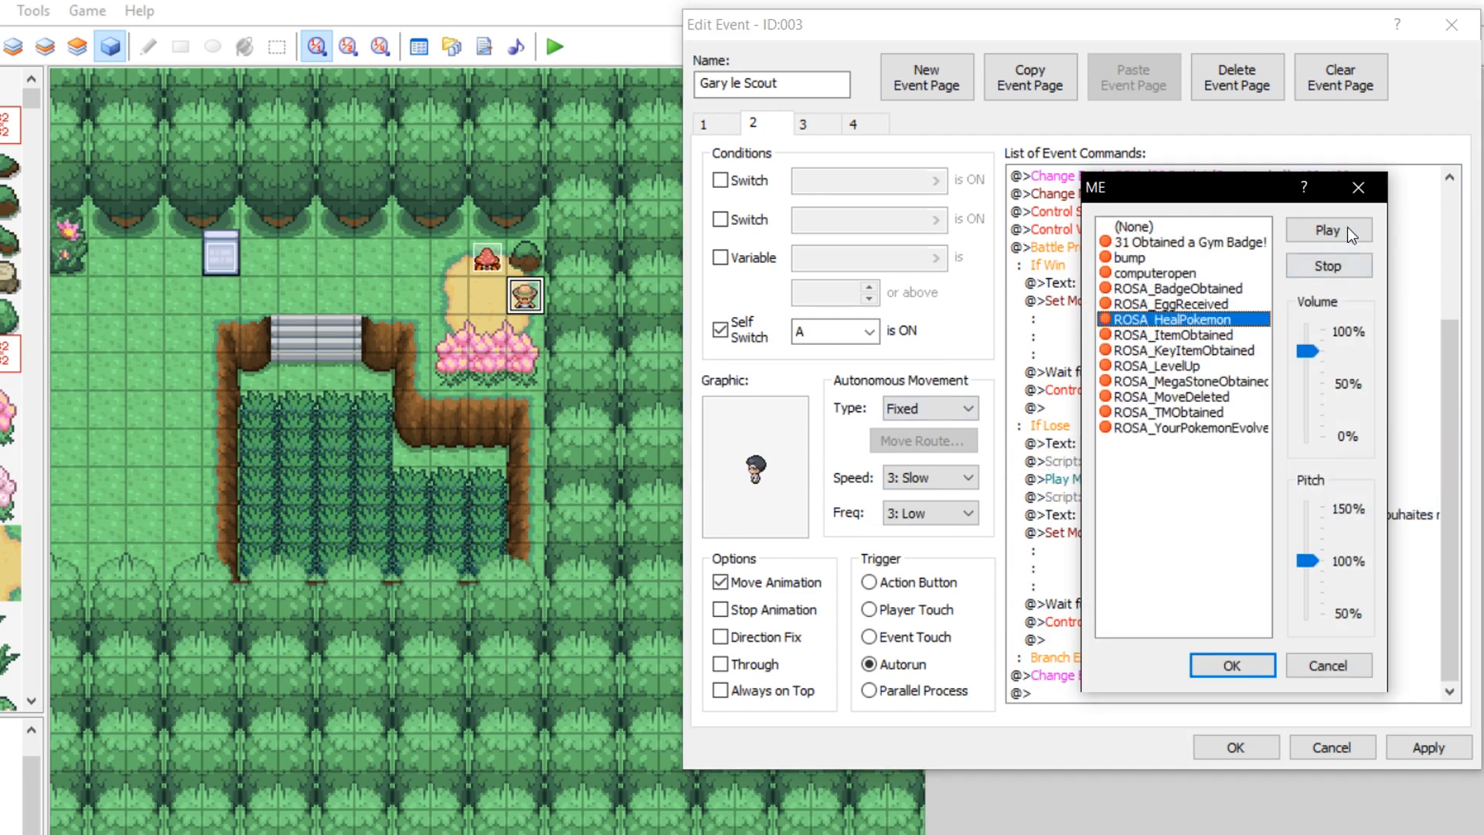
left_click(1330, 232)
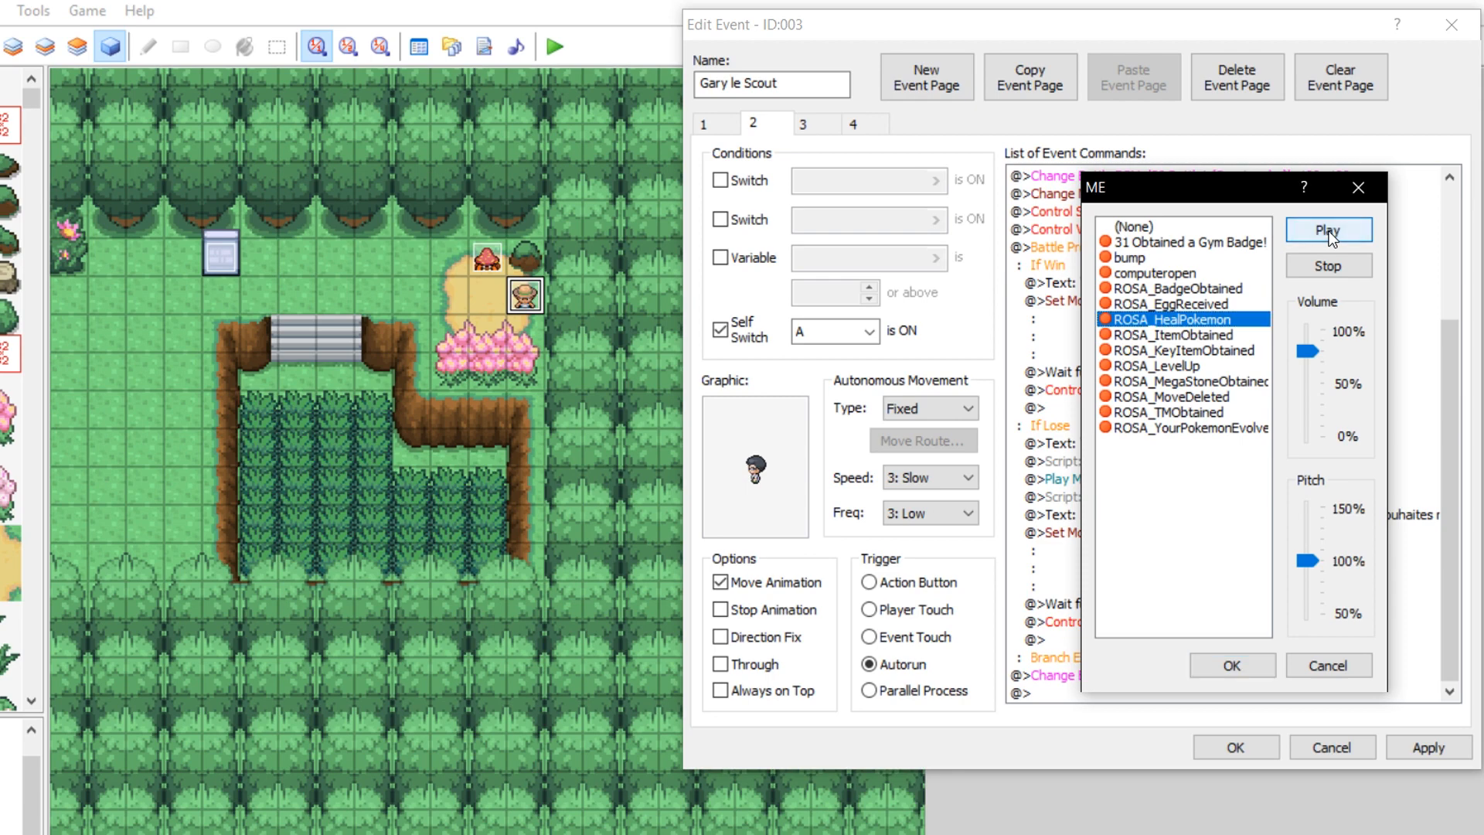
left_click(1358, 193)
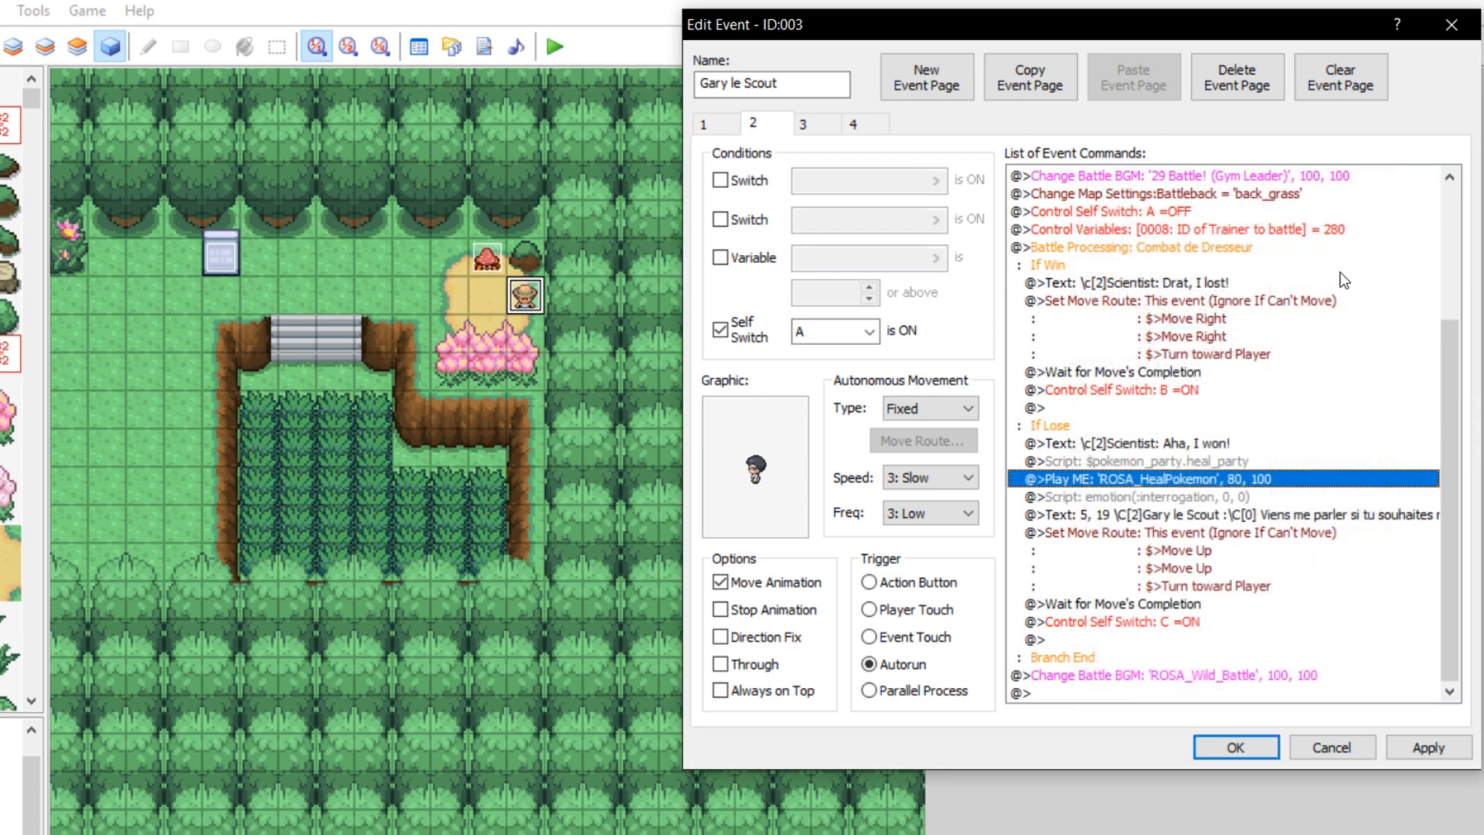
Change the emotion script in the If Lose branch to emotion(:interrogation, 3).
left_click(1163, 497)
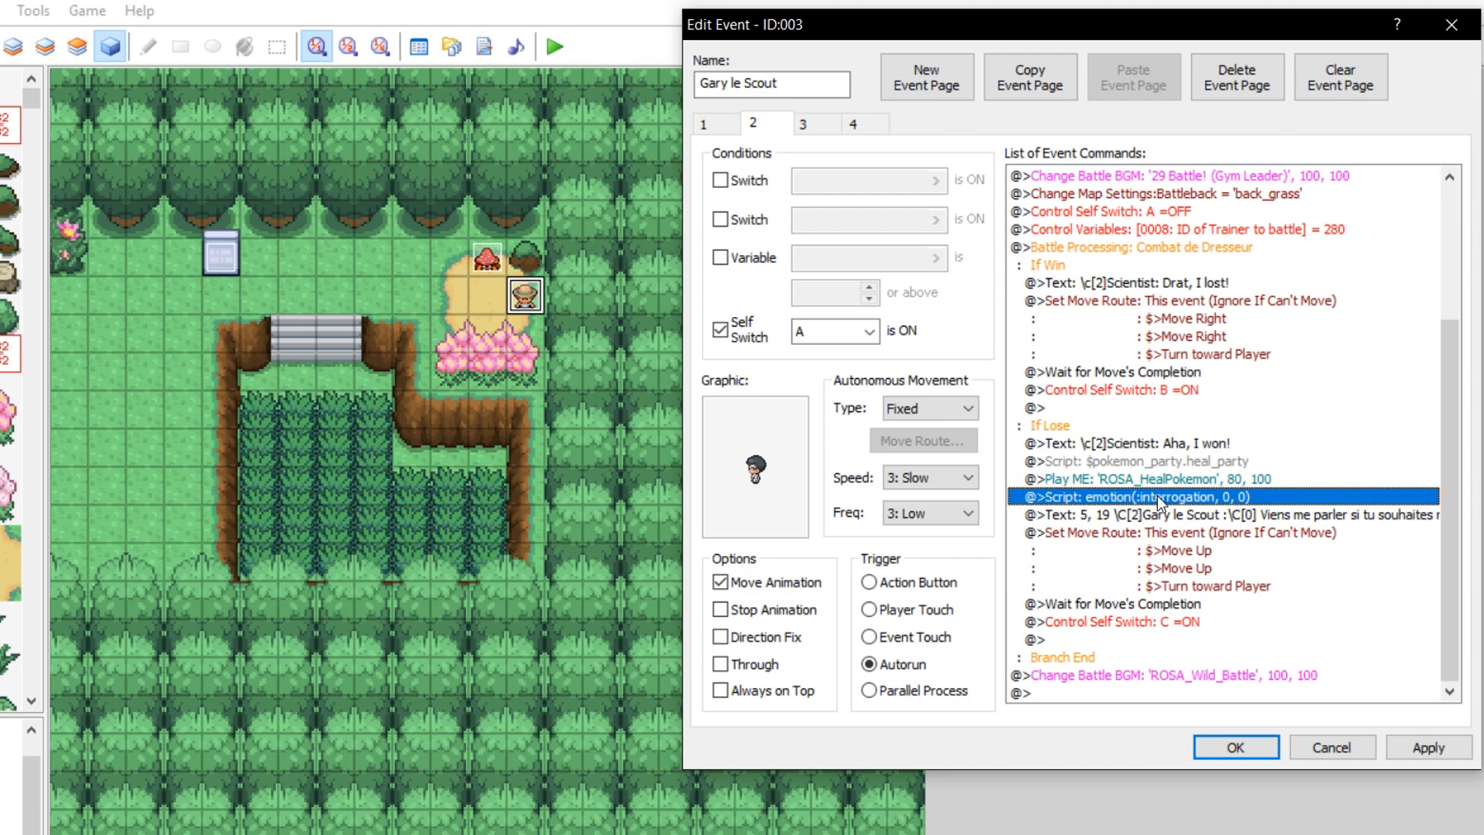
right_click(1157, 494)
left_click(1232, 538)
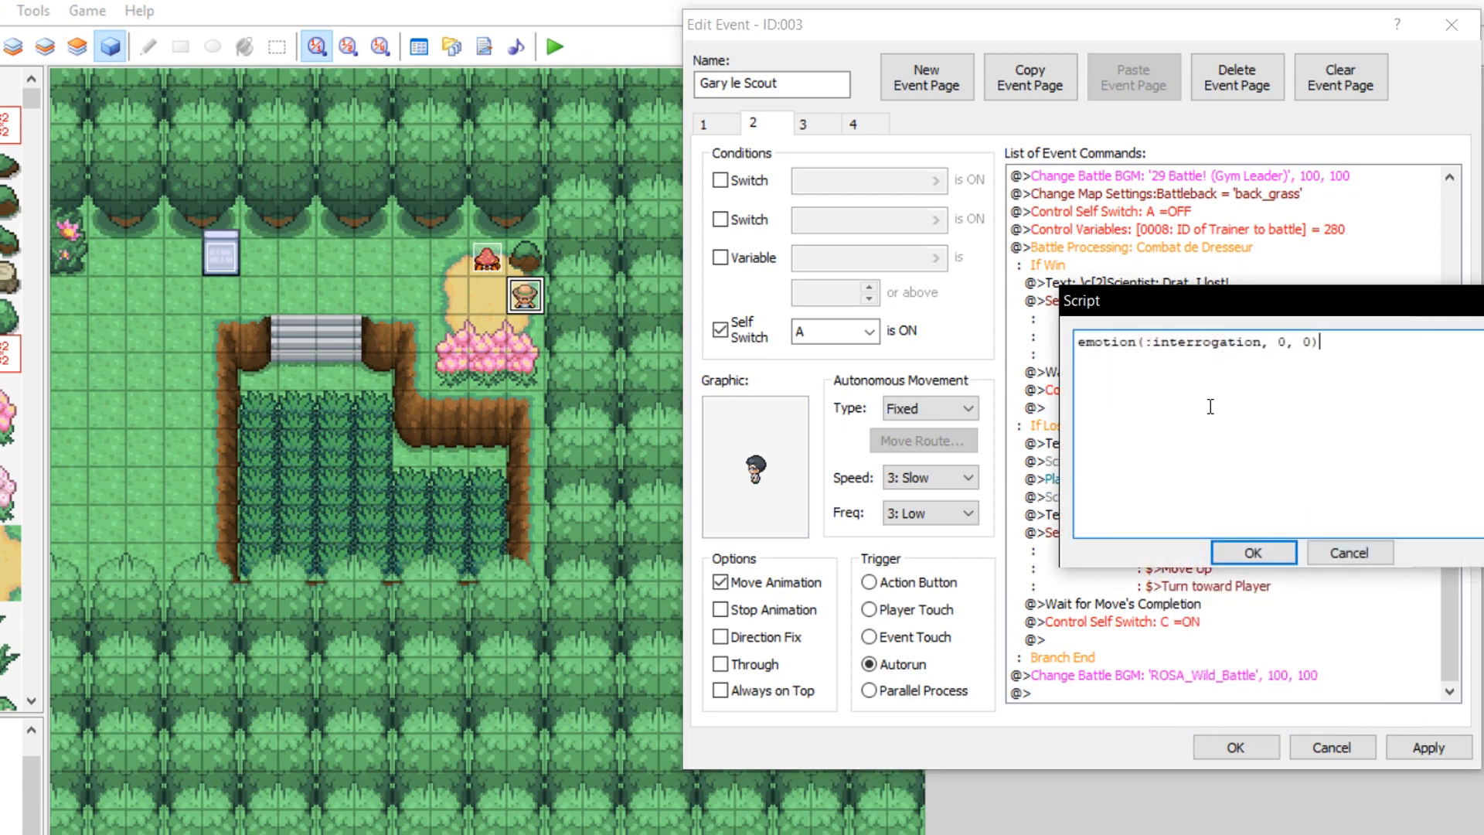
left_click_drag(1288, 348, 1315, 354)
right_click(1308, 353)
left_click(1276, 302)
left_click_drag(1272, 310, 1109, 294)
type("3")
left_click(1098, 531)
left_click(1228, 513)
left_click(1206, 496)
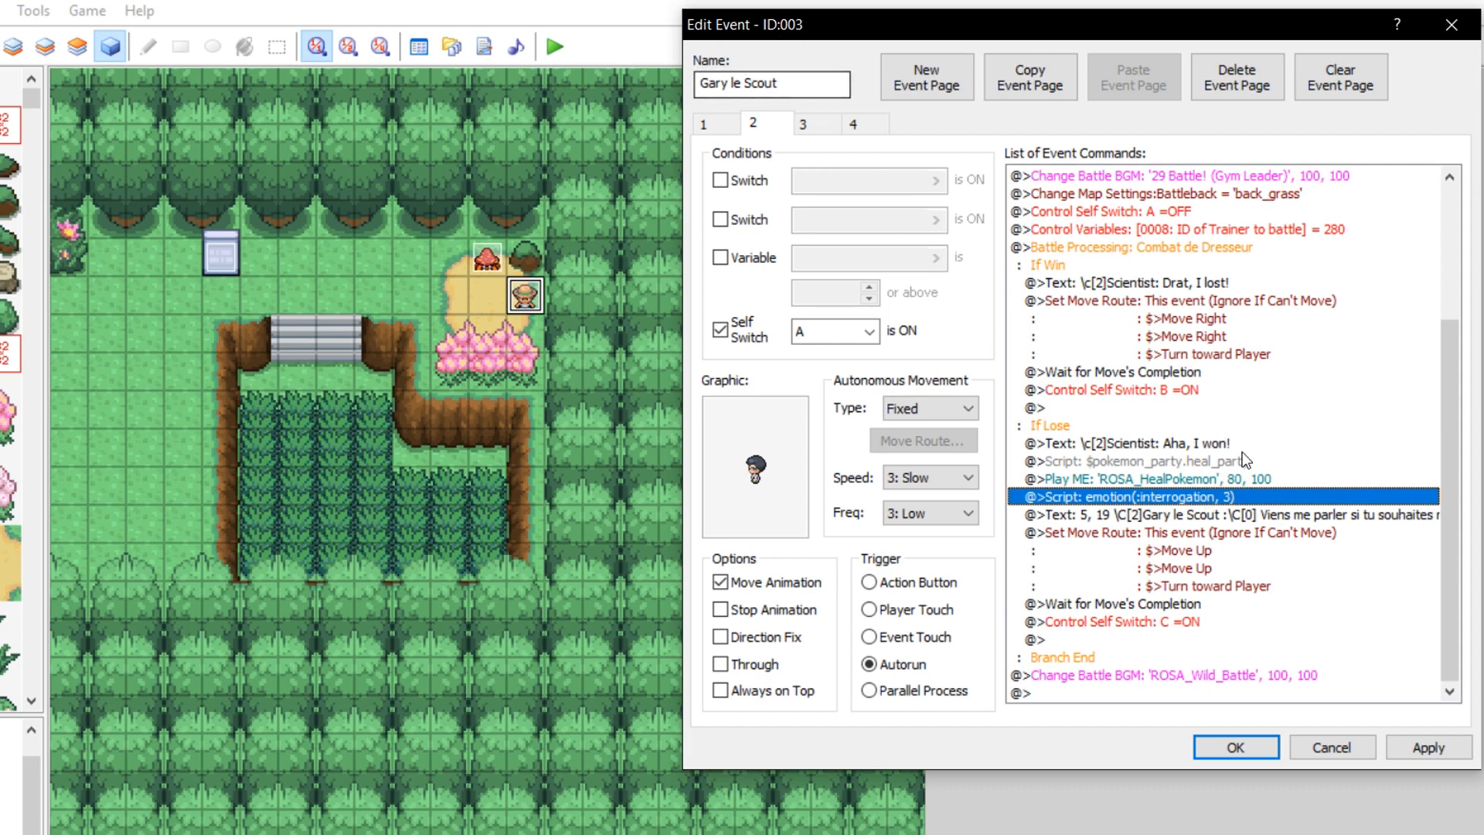
right_click(1235, 497)
Delete the remaining Gary le Scout message from the If Lose branch on event page 2.
left_click(1189, 515)
right_click(1161, 513)
left_click(1208, 554)
left_click_drag(1274, 354, 860, 338)
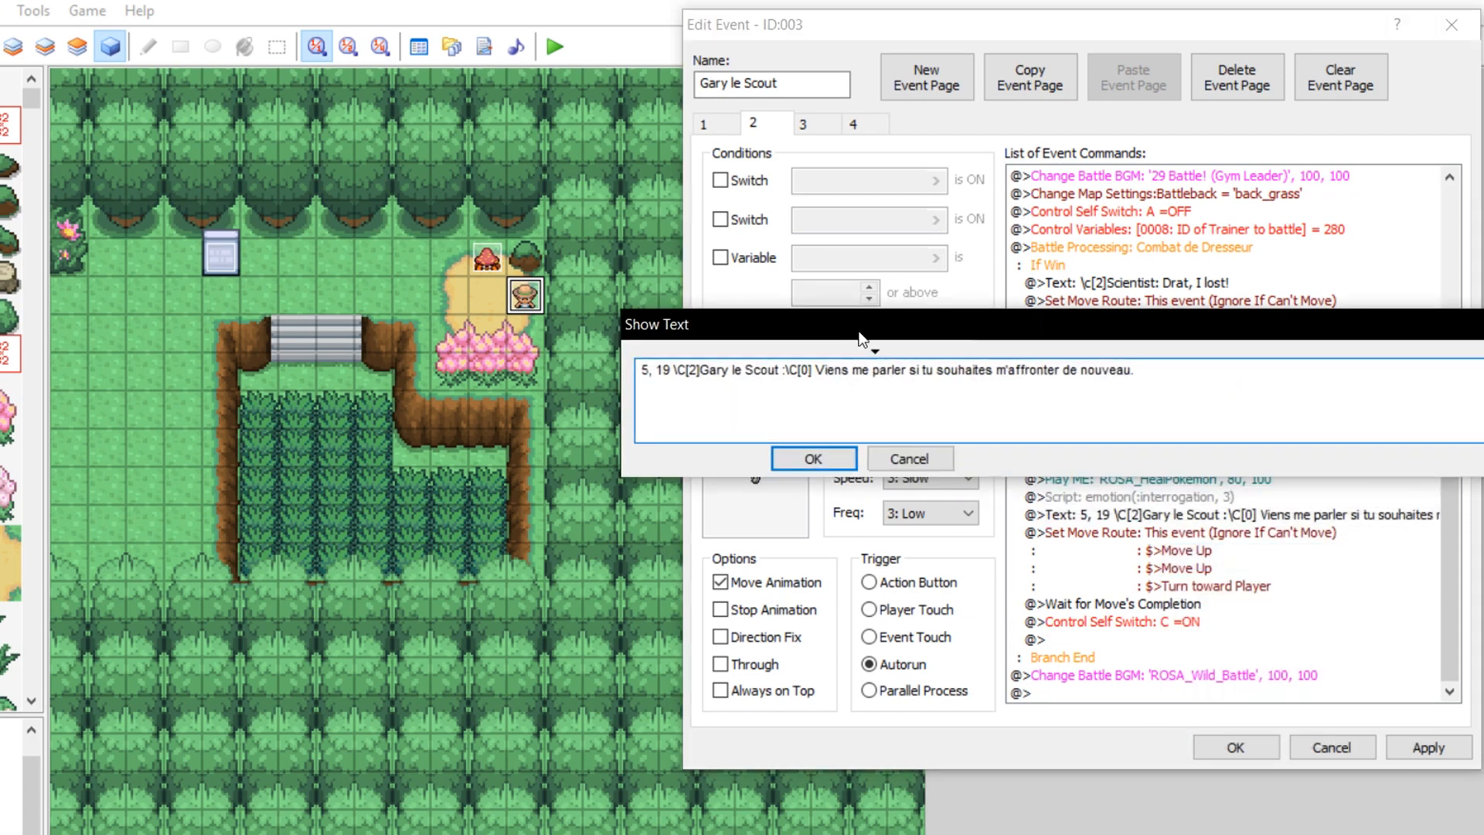
left_click_drag(1302, 345, 976, 332)
left_click(1278, 325)
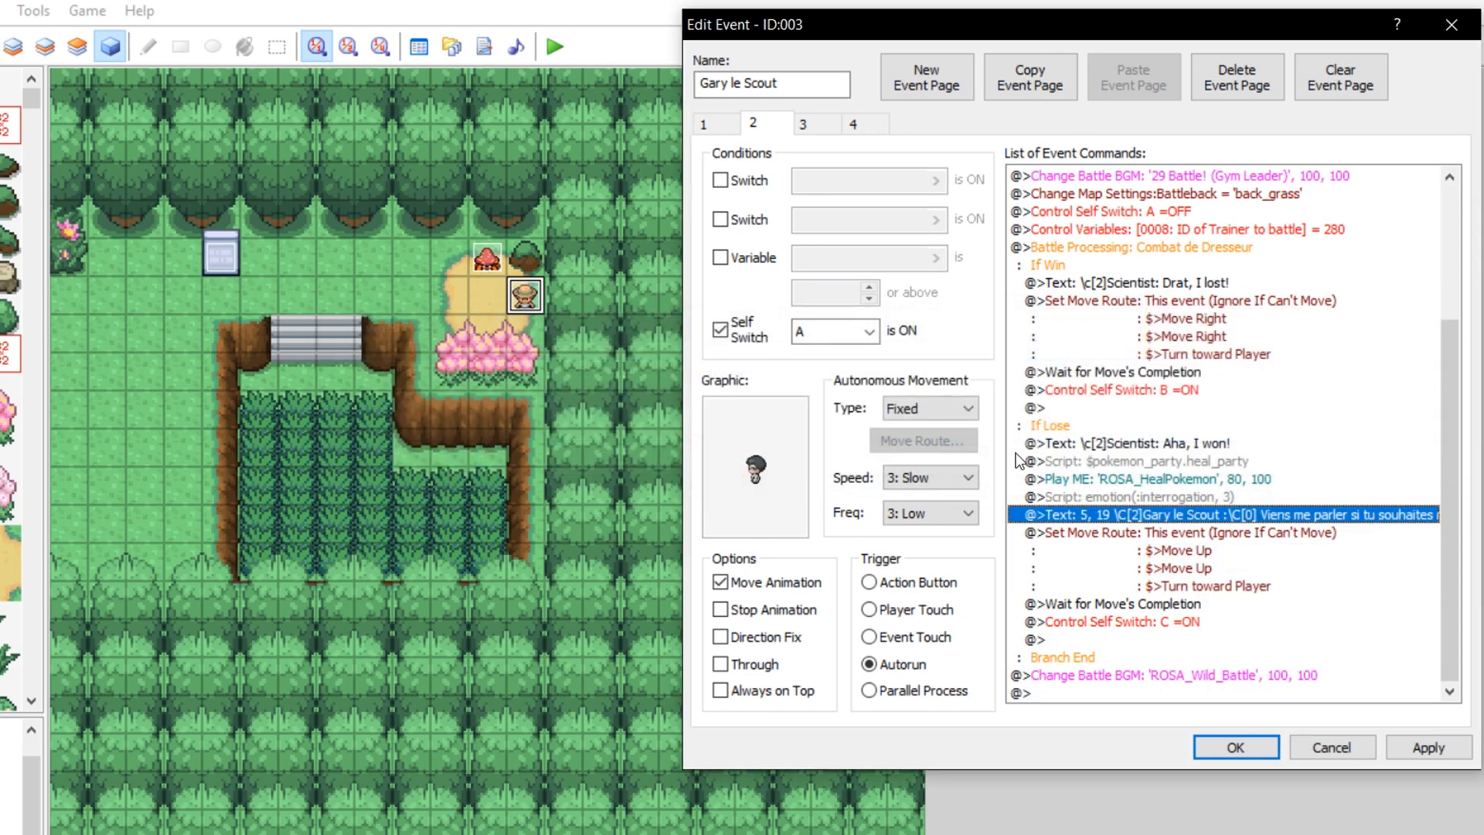
key("Delete")
Replace the two Move Up commands in the If Lose move route with two Move Right commands, and apply the event changes.
right_click(1214, 530)
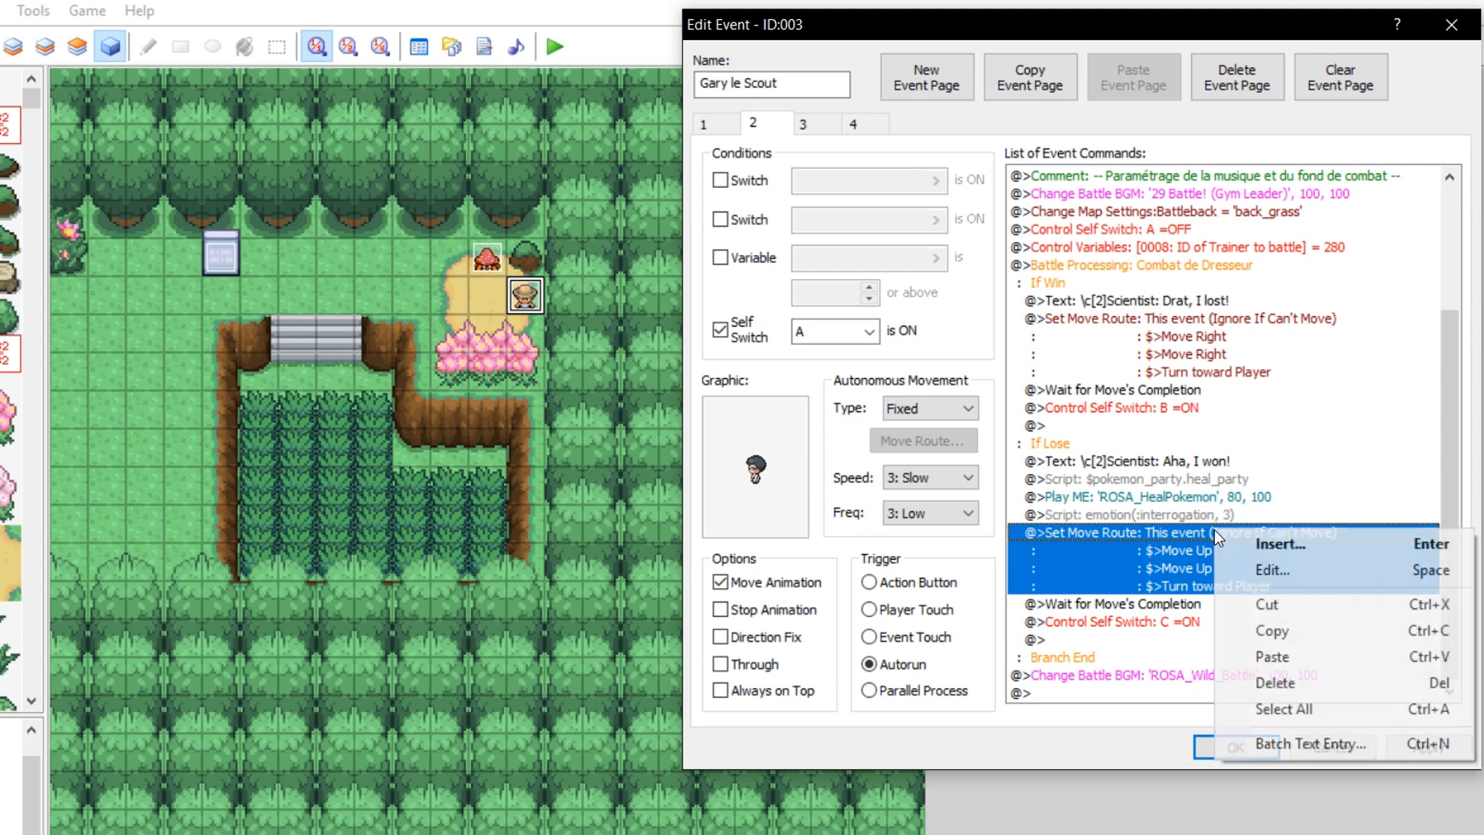
left_click(1247, 563)
left_click(951, 269)
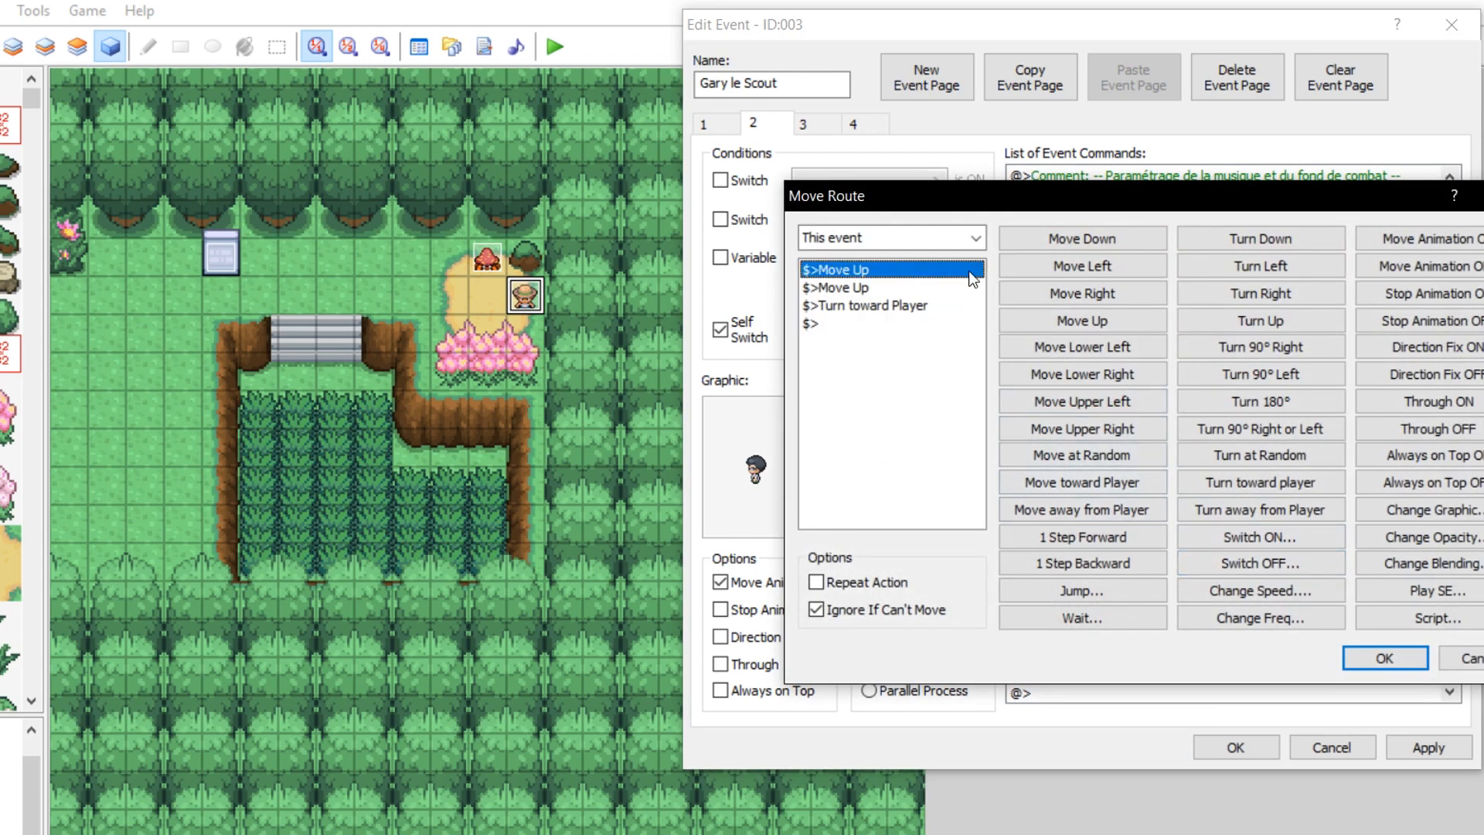
left_click(1062, 295)
left_click(1062, 295)
left_click(940, 309)
key("Delete")
key("Delete")
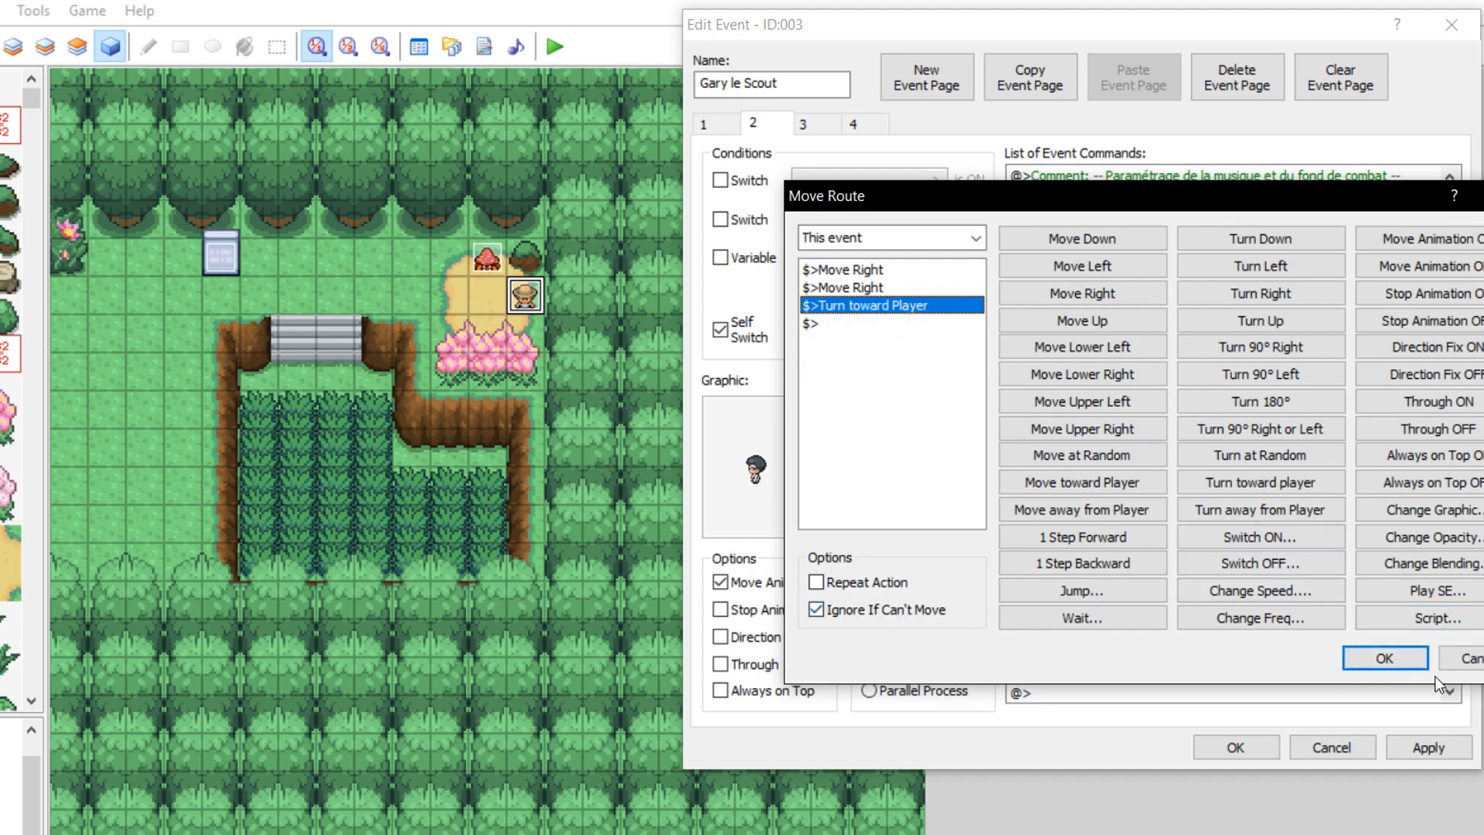
left_click(1406, 657)
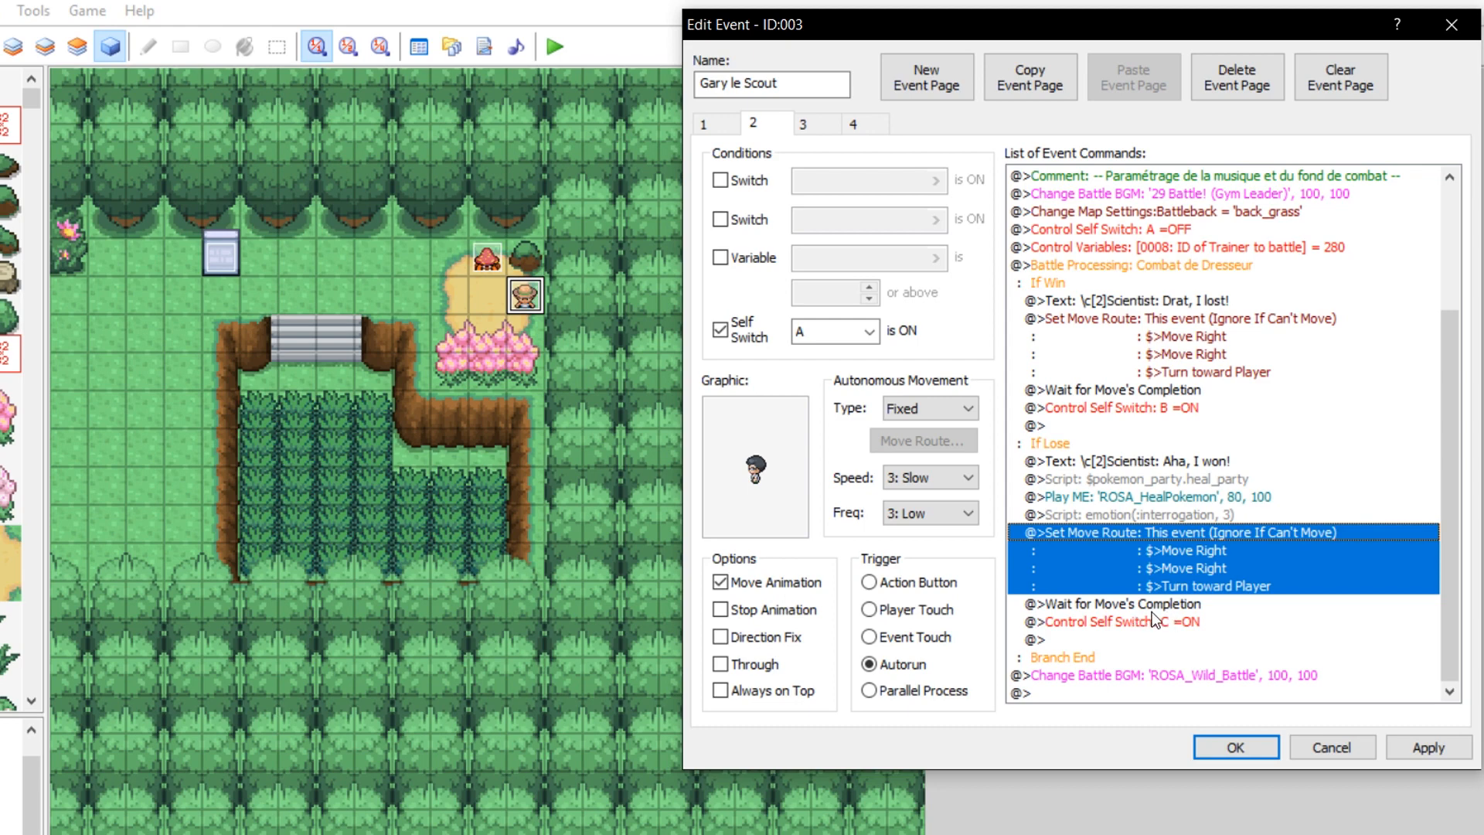
left_click(1107, 676)
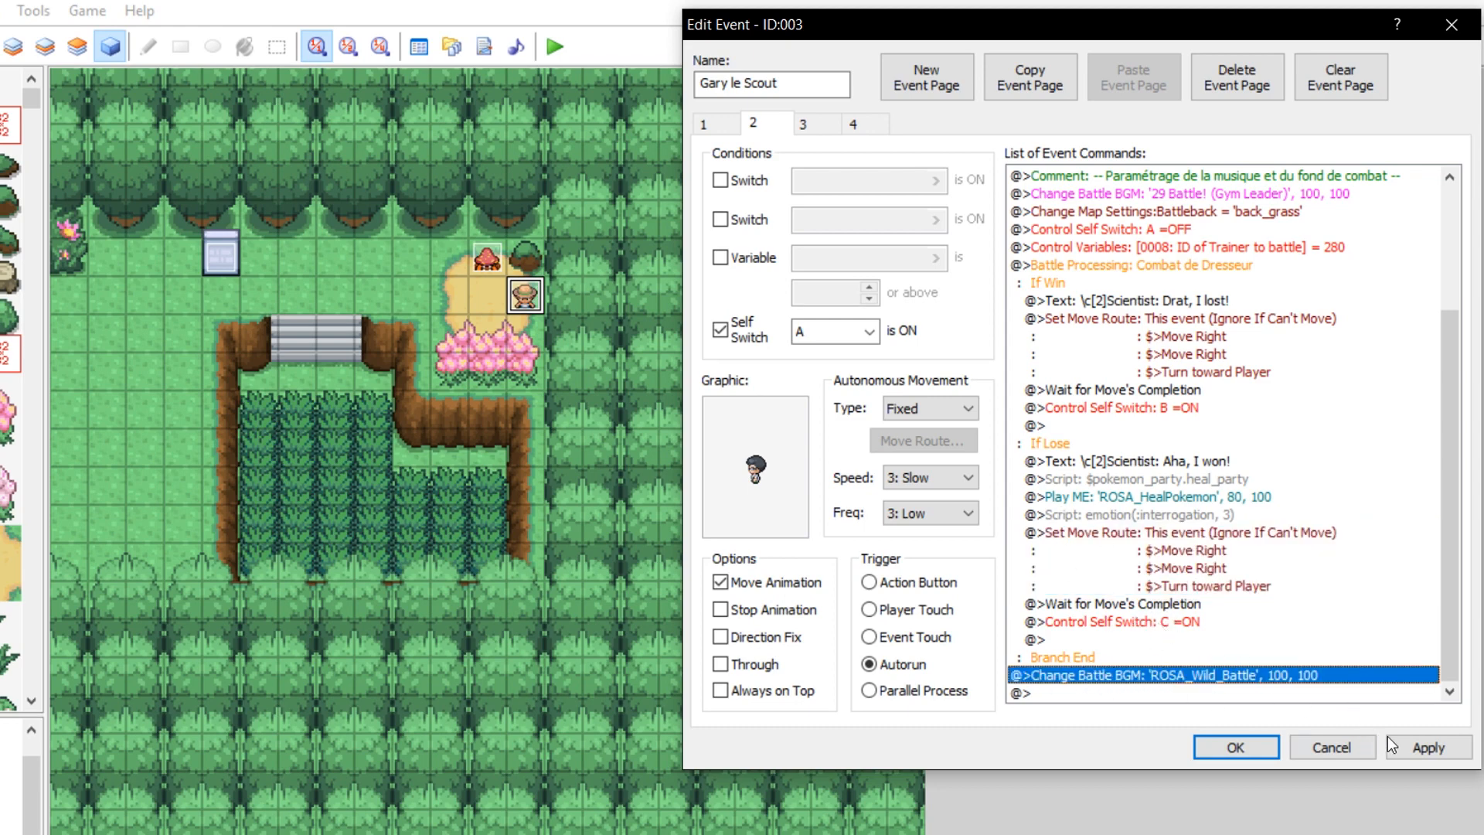
left_click(1412, 739)
Compare event page 3's condition with the self switch set by the If Win branch on page 2.
left_click(843, 131)
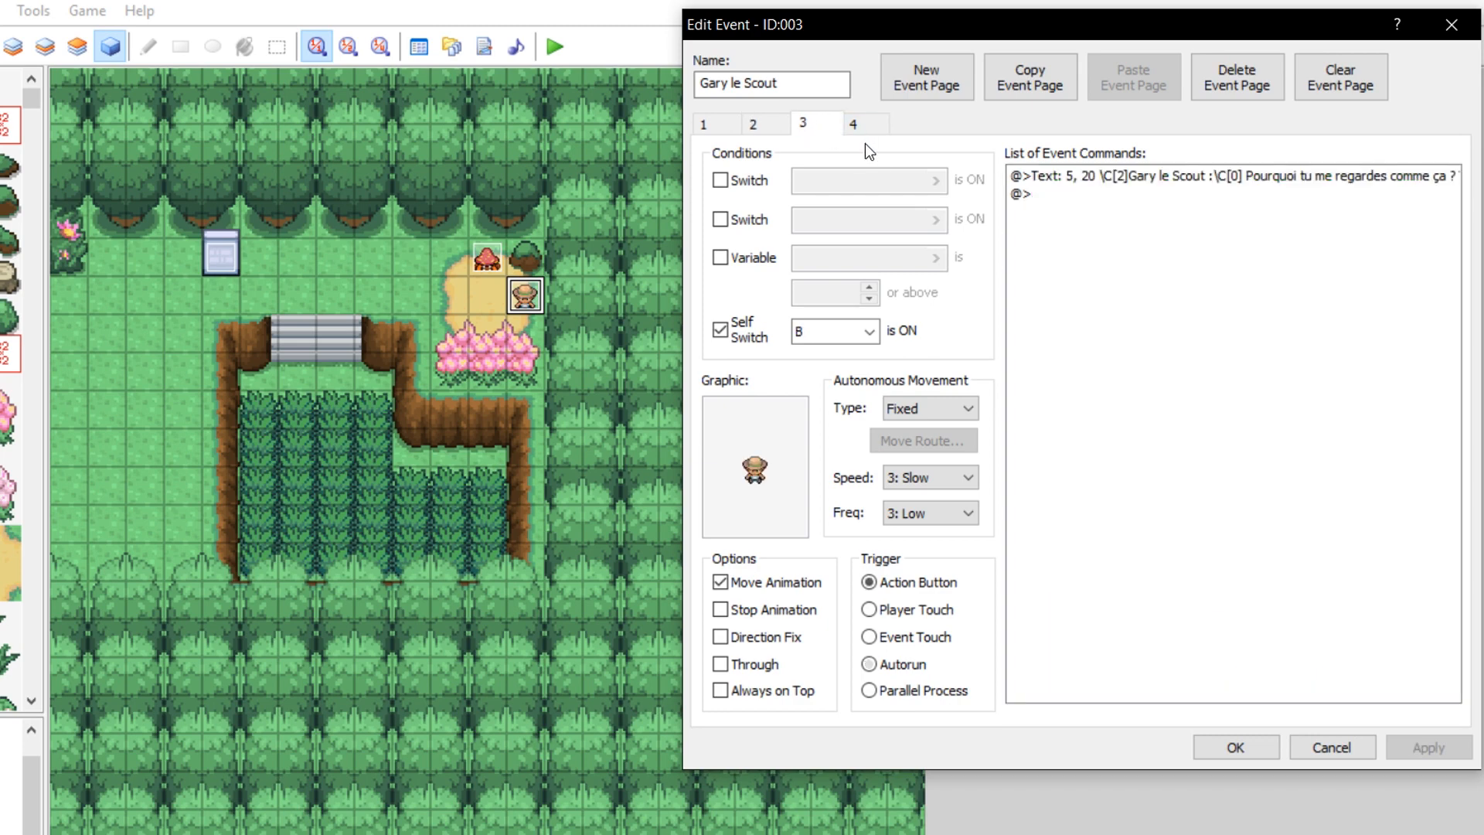
left_click(1190, 176)
right_click(1190, 177)
left_click(761, 123)
scroll(1162, 493, "down", 2)
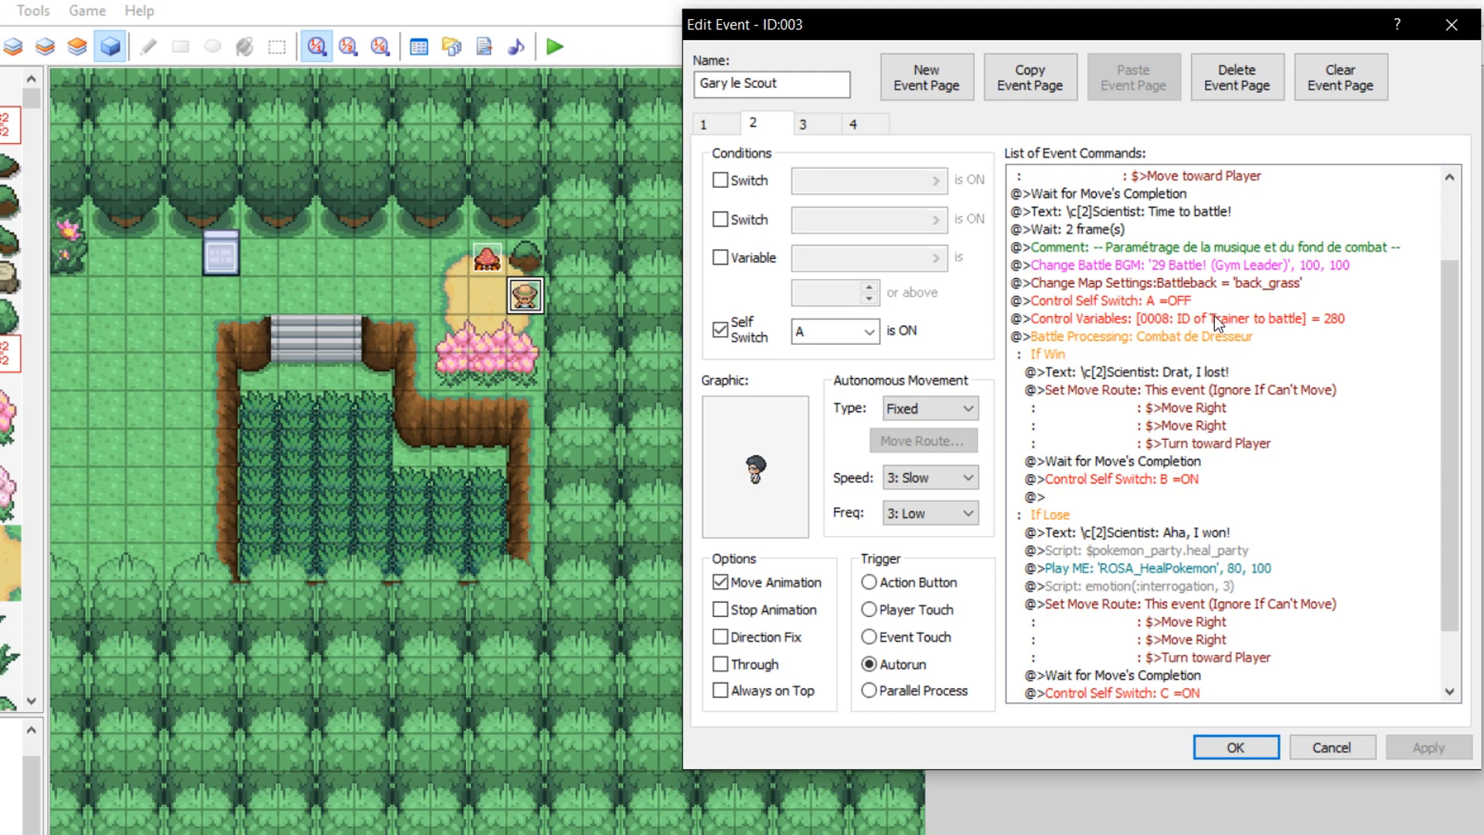
left_click(1114, 477)
left_click(1050, 353)
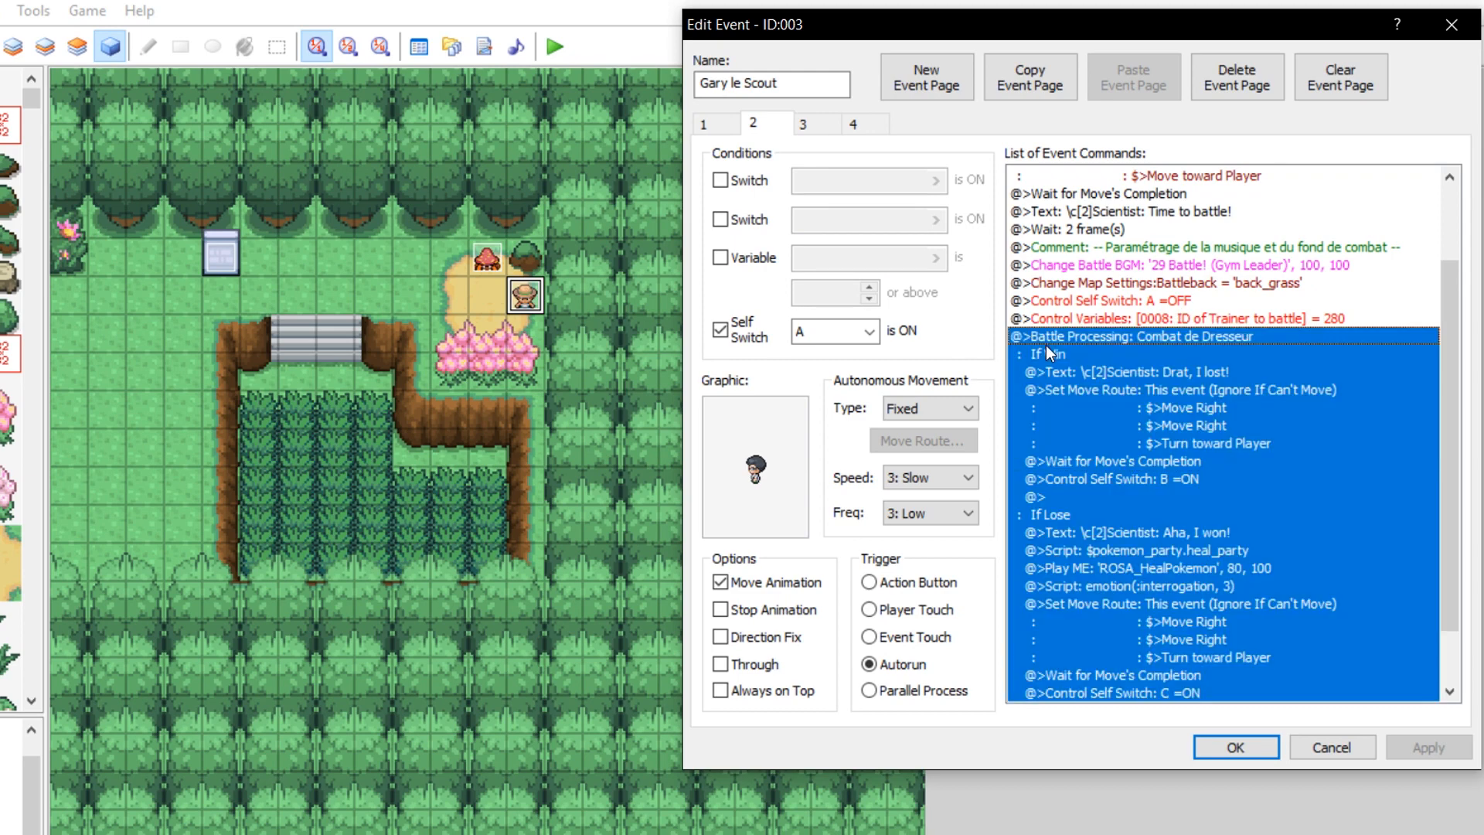
left_click(1124, 479)
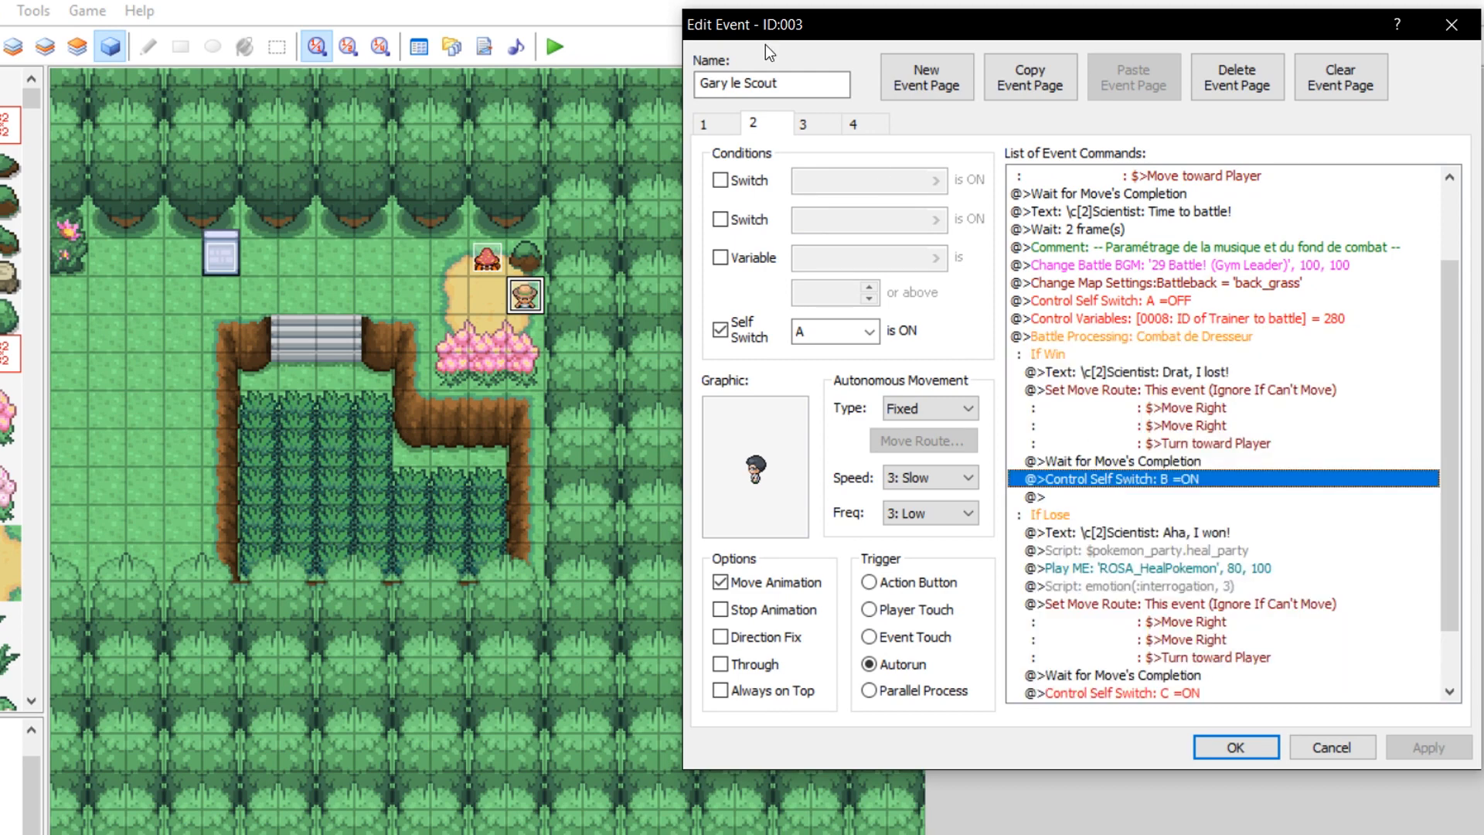
Set the graphic of event page 3 to the left-facing scientifique_dpp sprite.
left_click(803, 124)
double_click(728, 481)
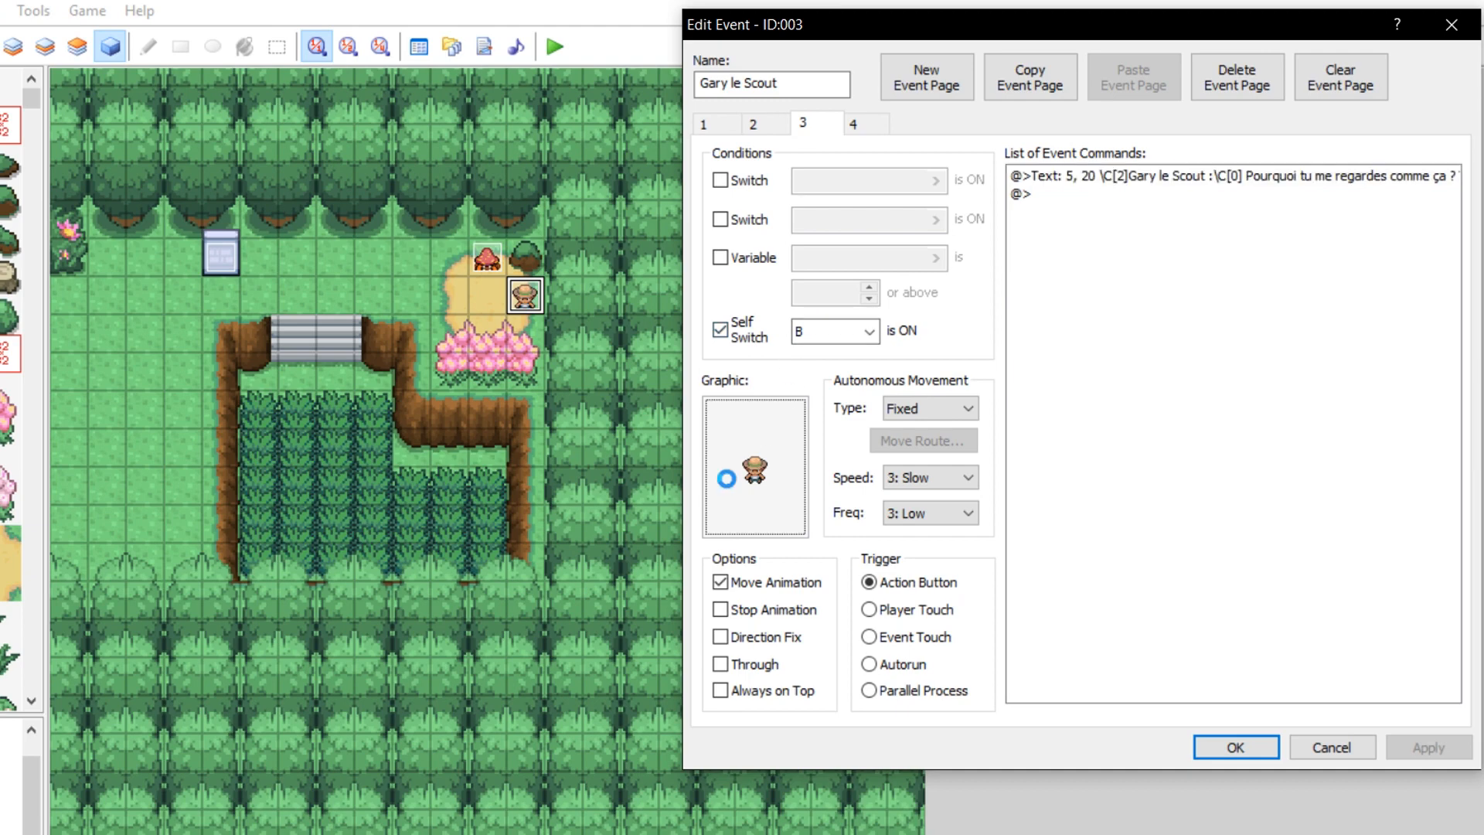
key("Up")
key("Up")
key("Up")
key("Up")
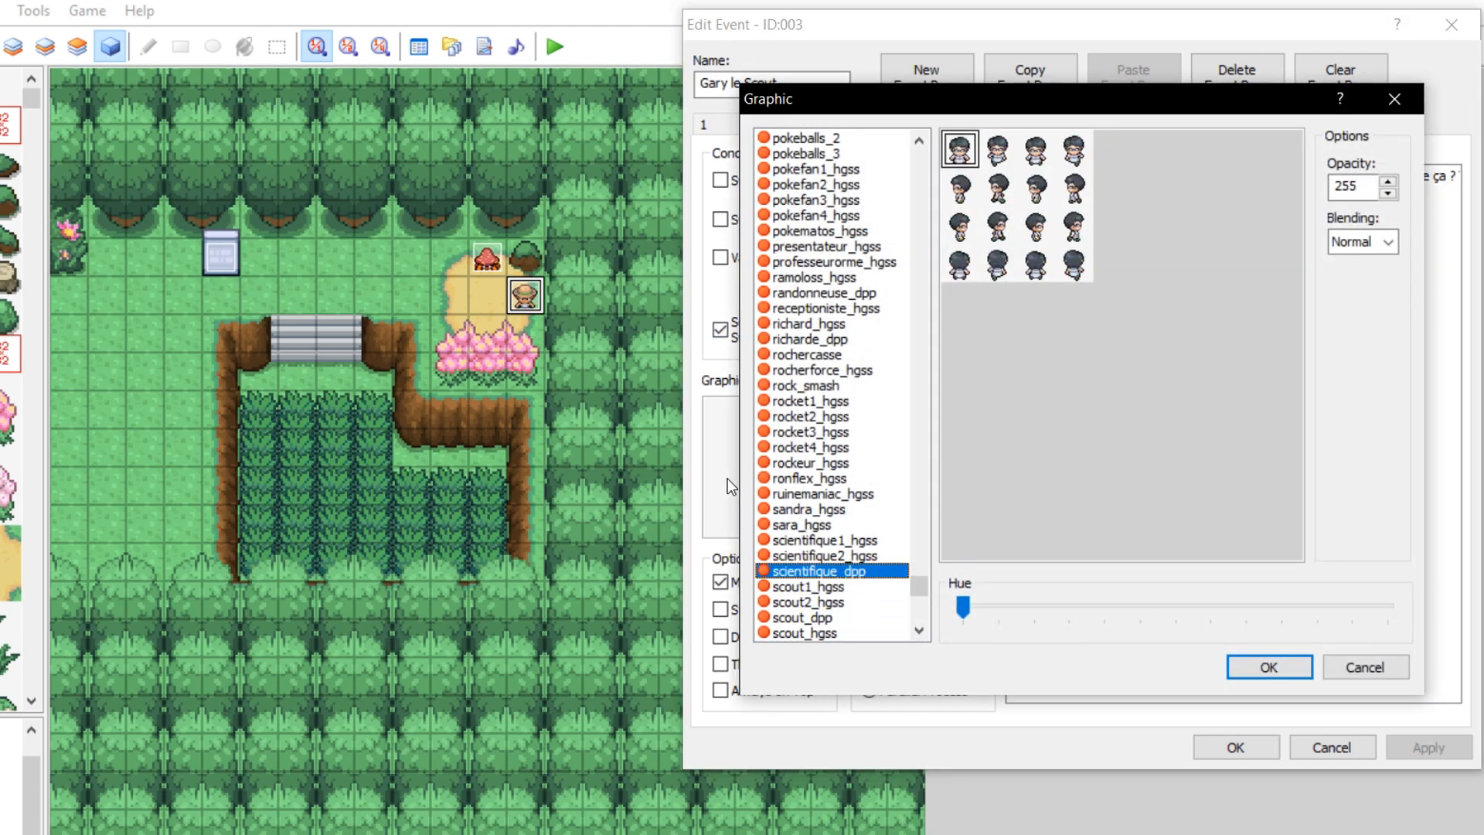
double_click(963, 185)
Replace the message on event page 3 with "\c[2]Scientist: I can't believe I lost." and apply the change.
left_click(1273, 178)
right_click(1273, 177)
left_click(1298, 224)
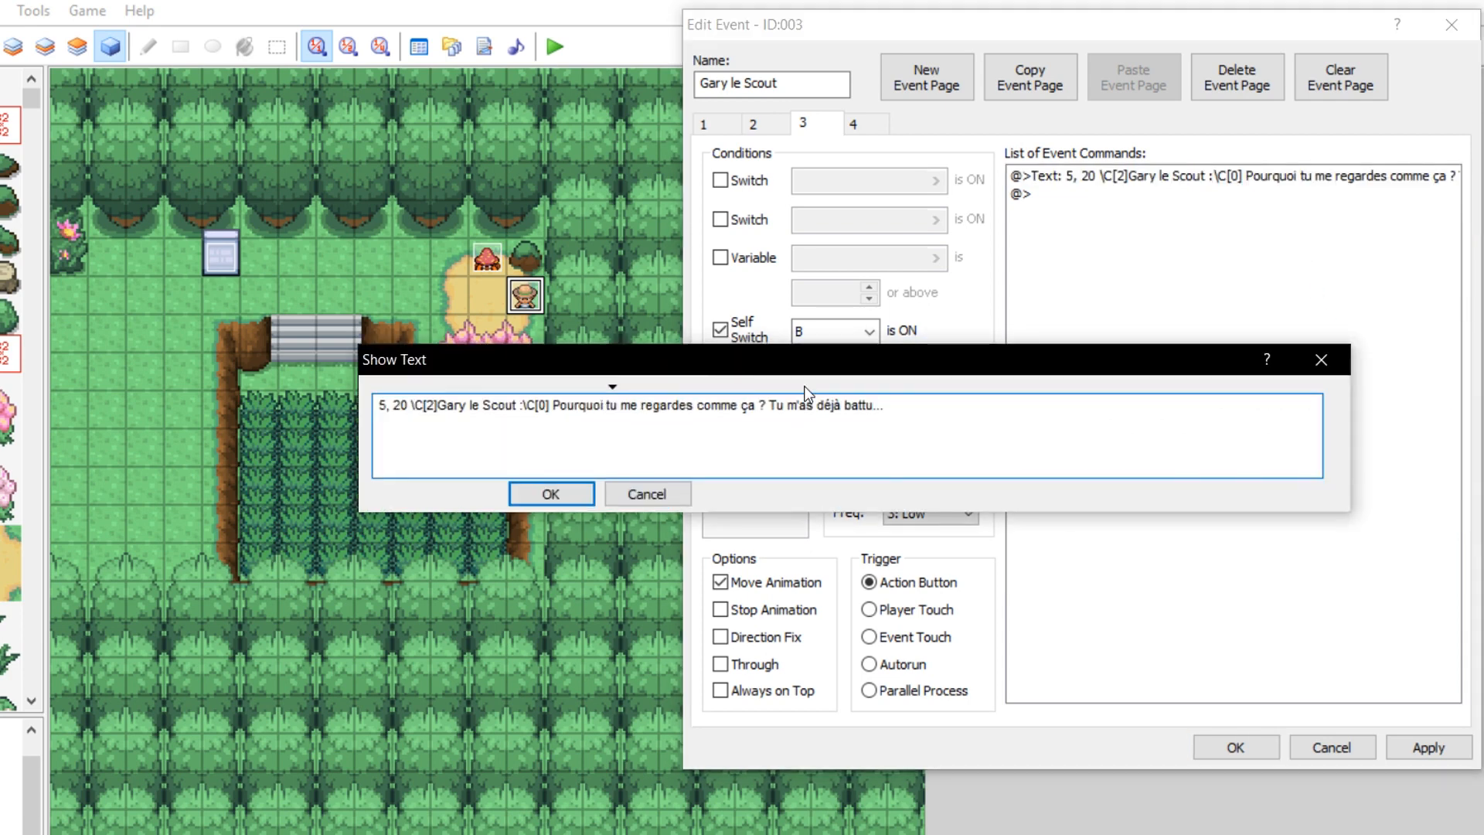
type("I can't")
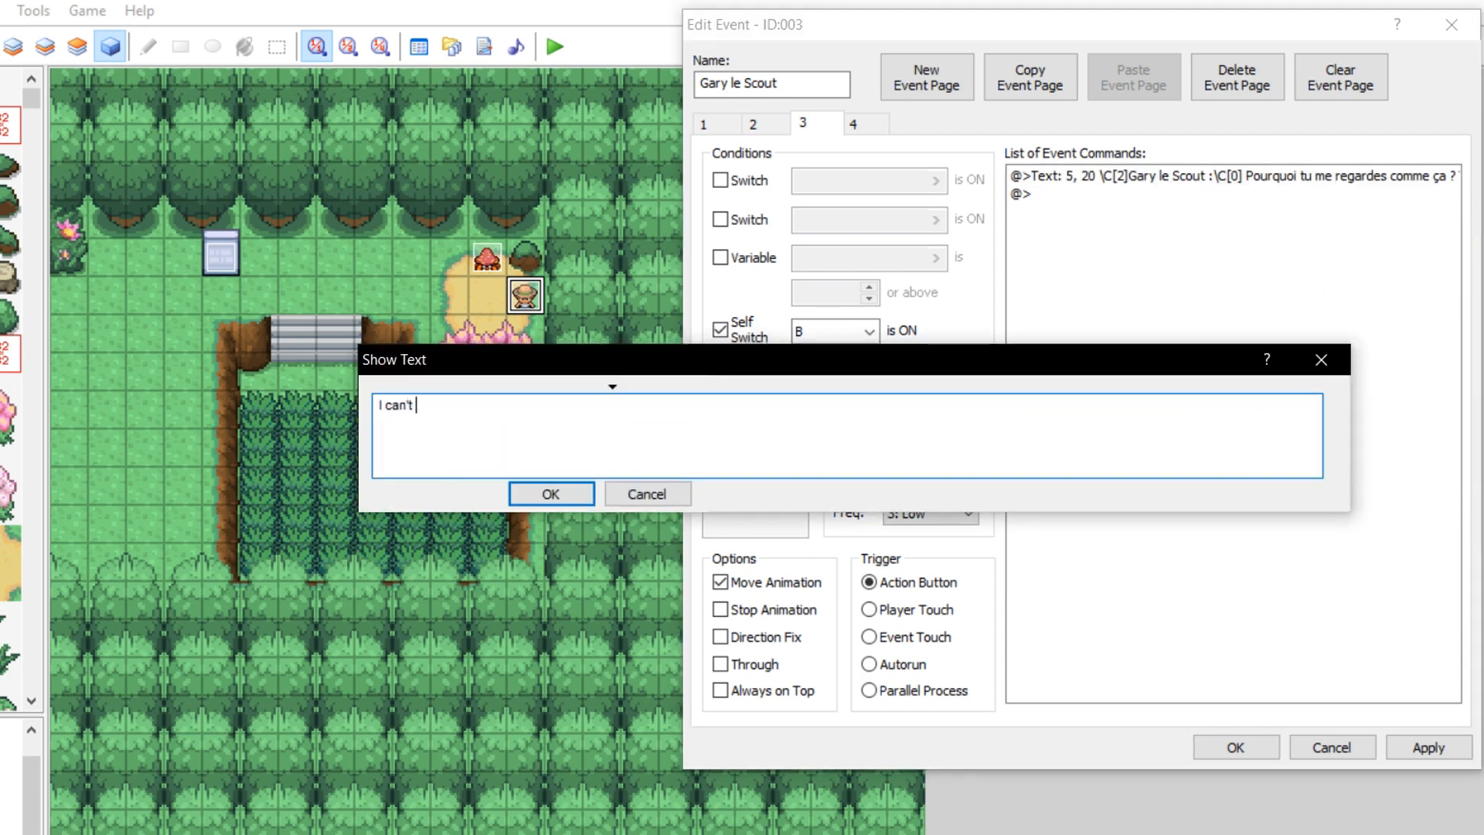
key("BackSpace")
key("BackSpace")
key("BackSpace")
key("BackSpace")
key("BackSpace")
key("BackSpace")
key("BackSpace")
type("tist: I can't believe I lost.")
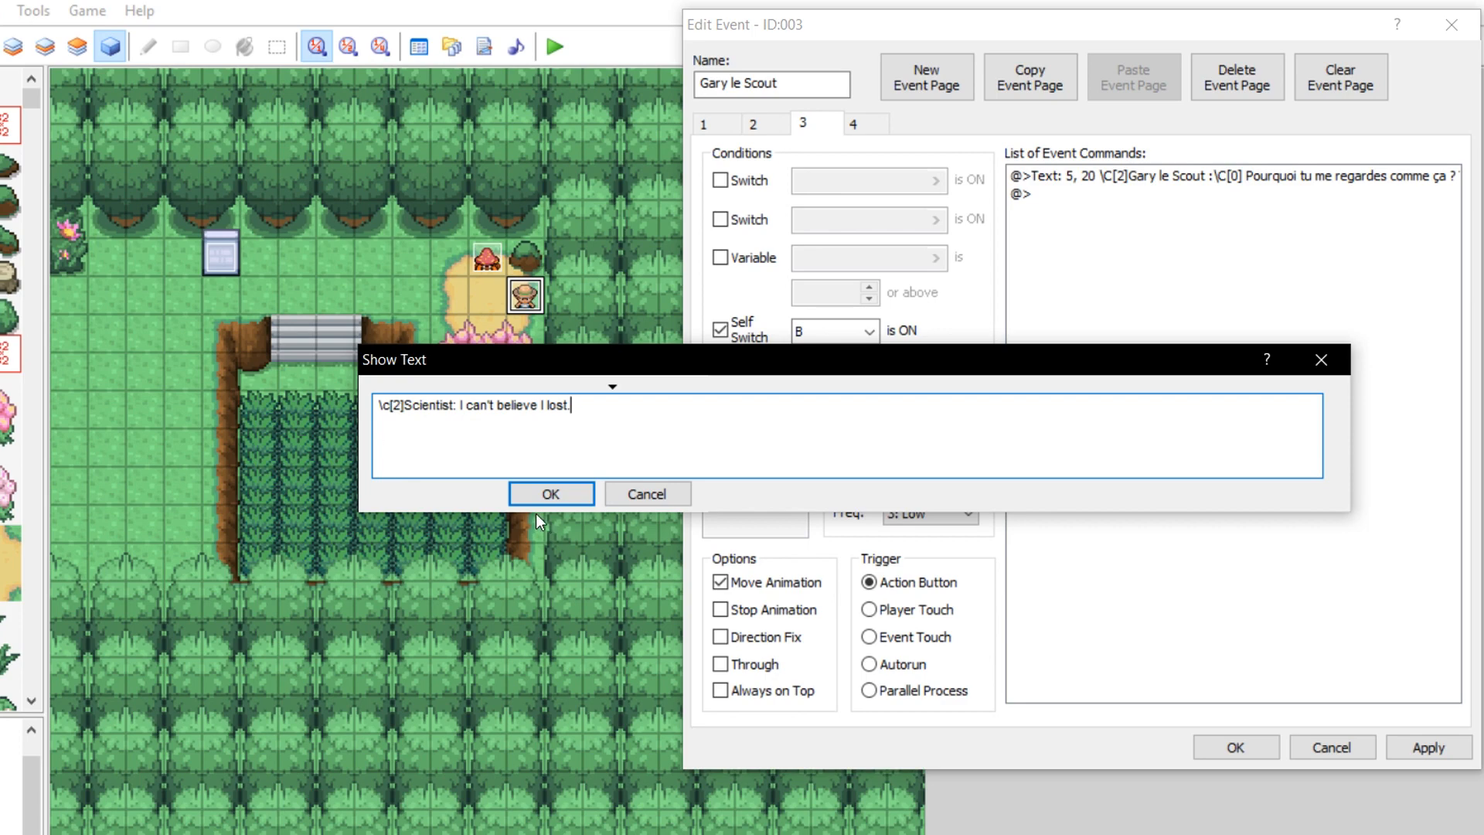
left_click(549, 495)
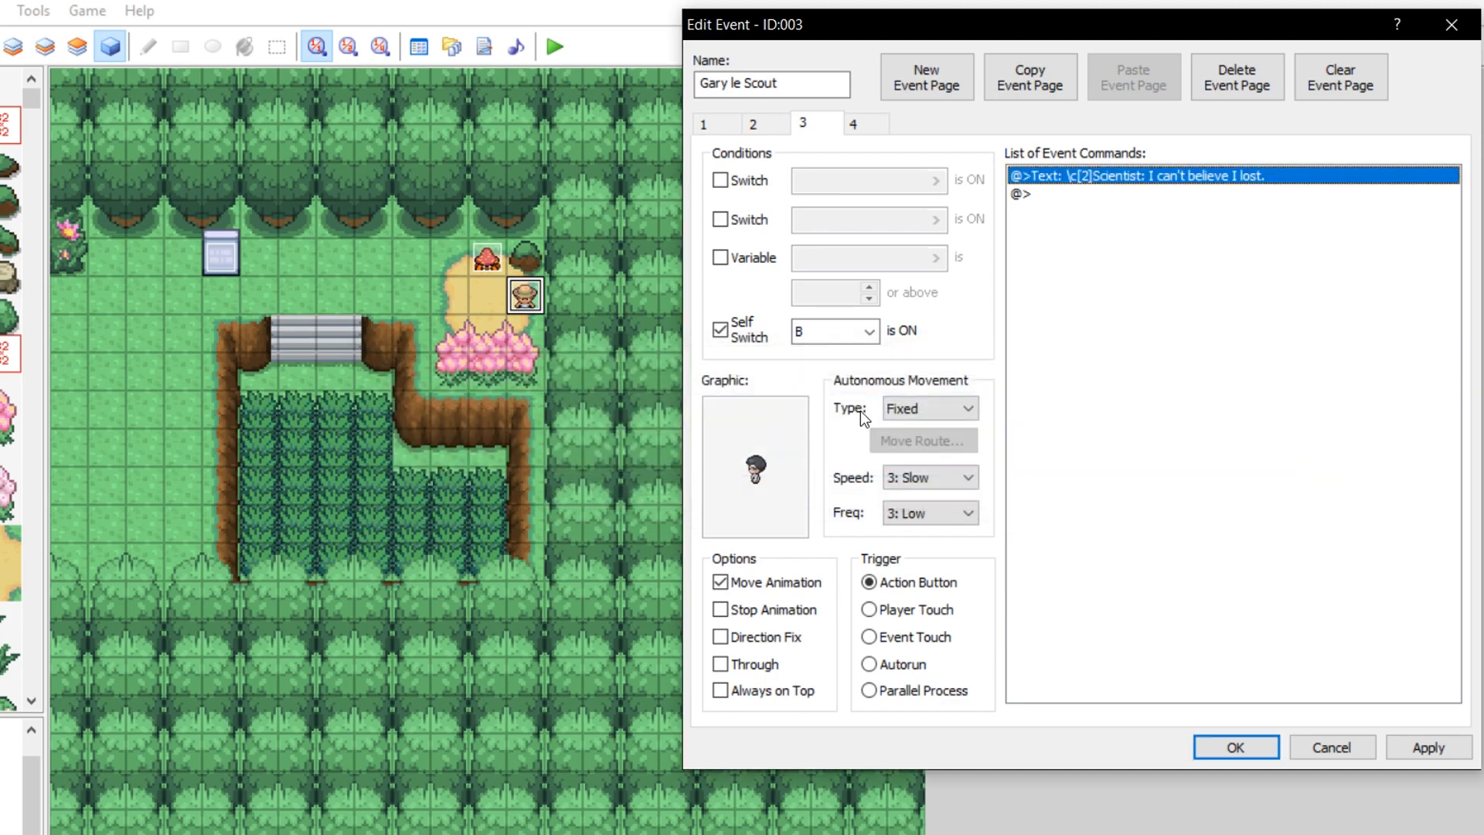
left_click(1427, 744)
Set the graphic of event page 4 to the left-facing scientifique_dpp sprite and apply the change.
left_click(873, 118)
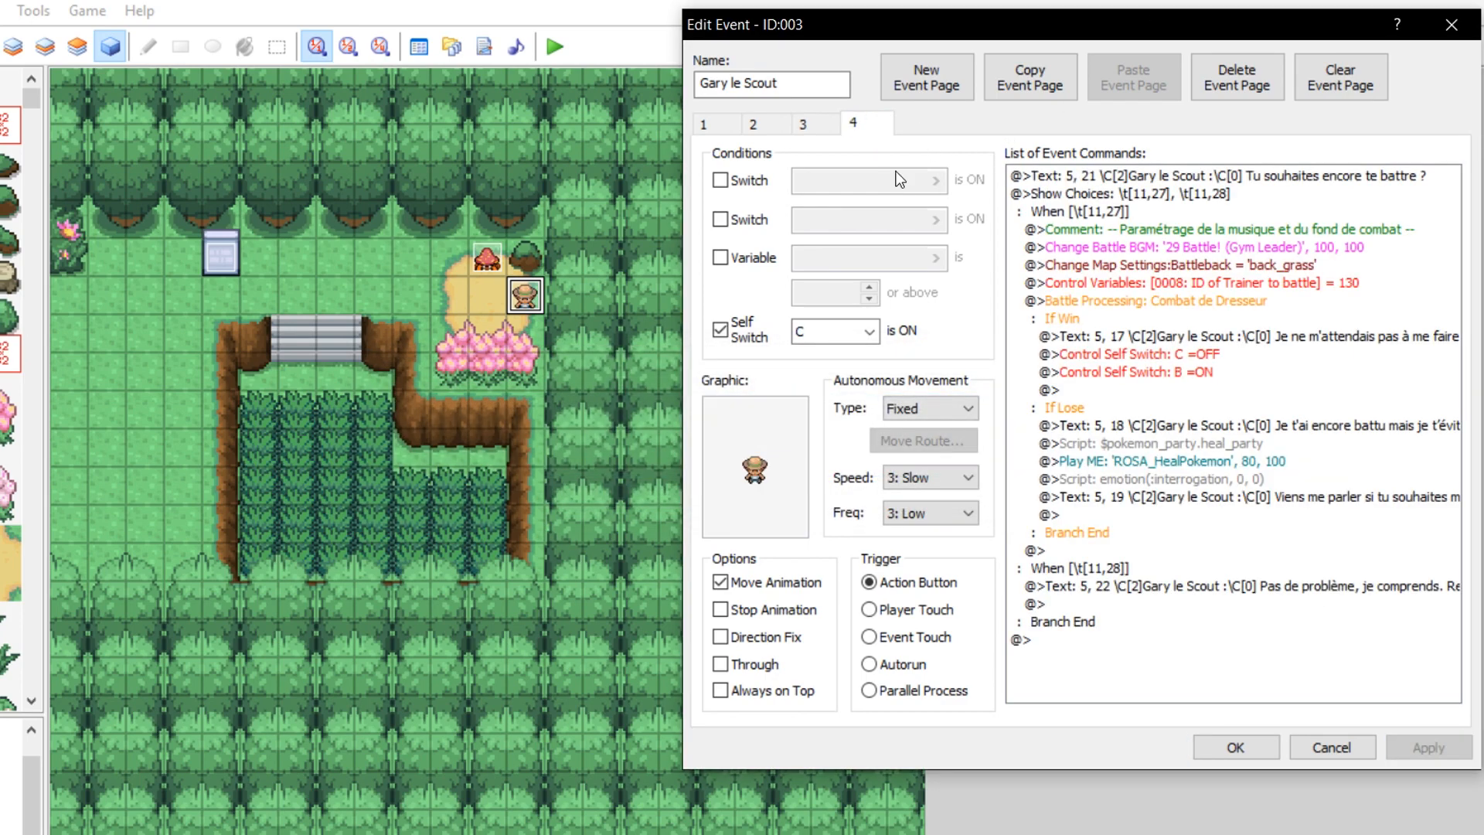
double_click(790, 490)
key("Up")
key("Up")
key("Up")
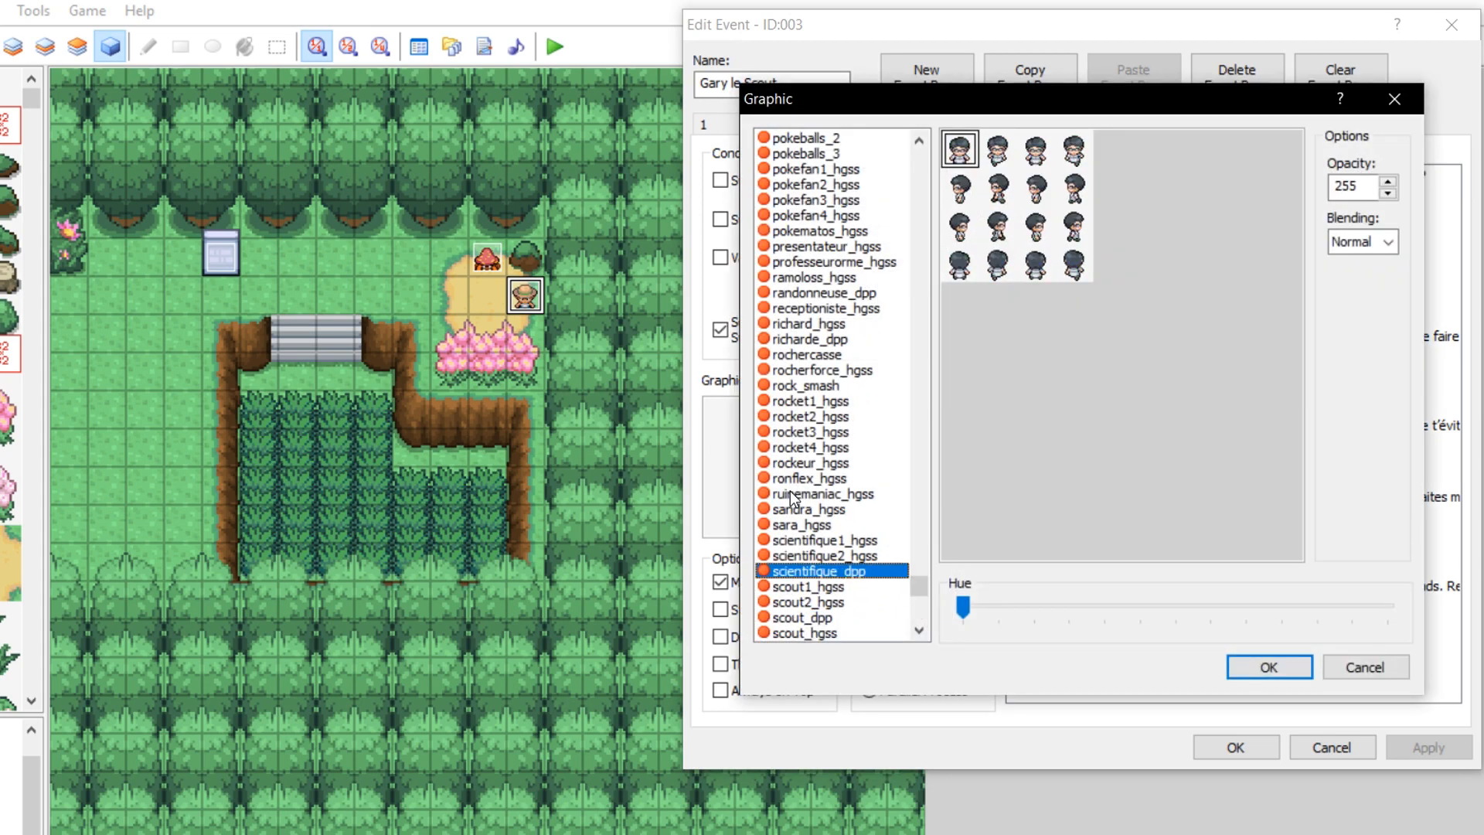
double_click(966, 191)
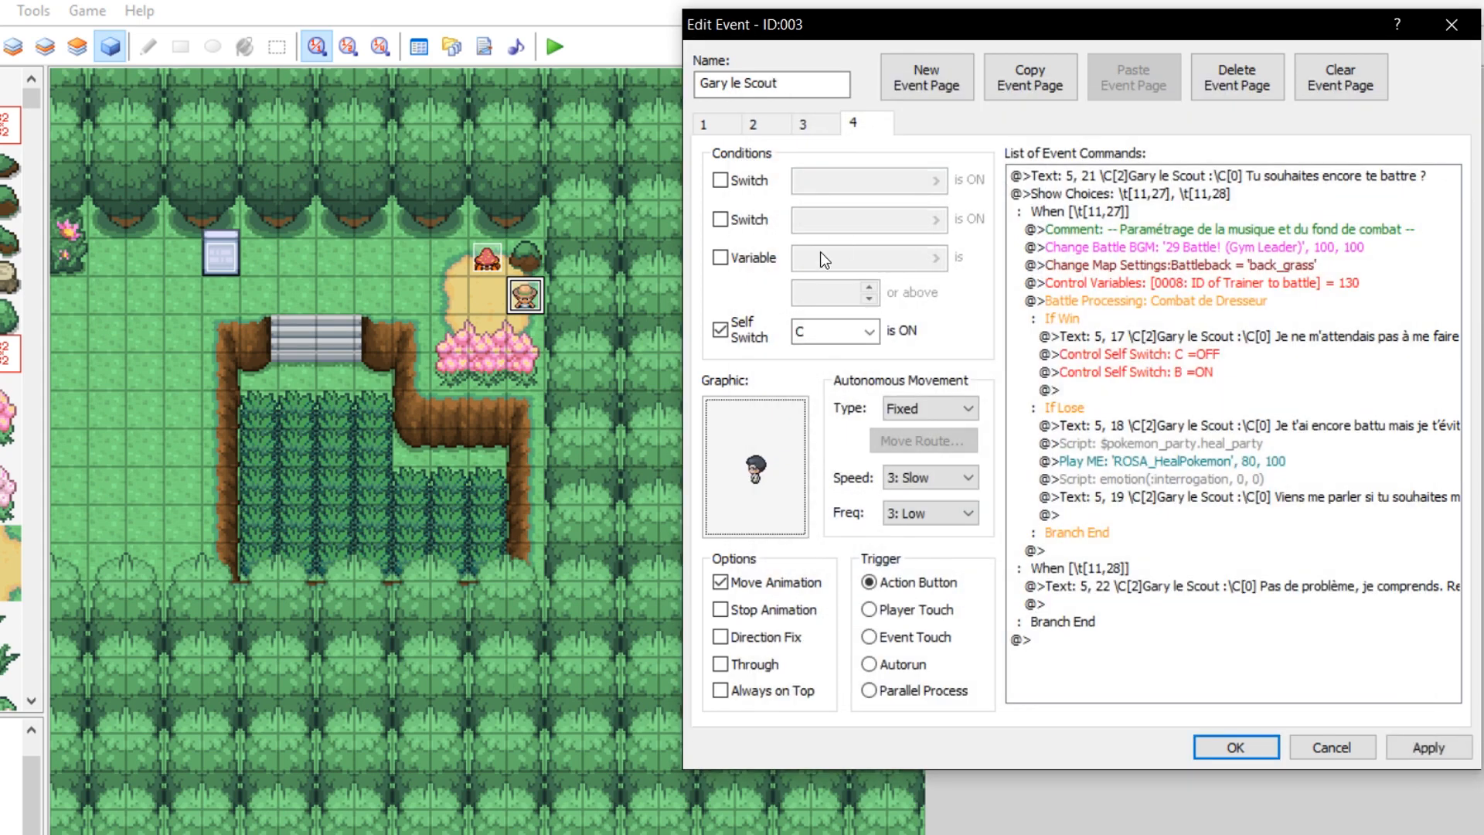
left_click(1428, 748)
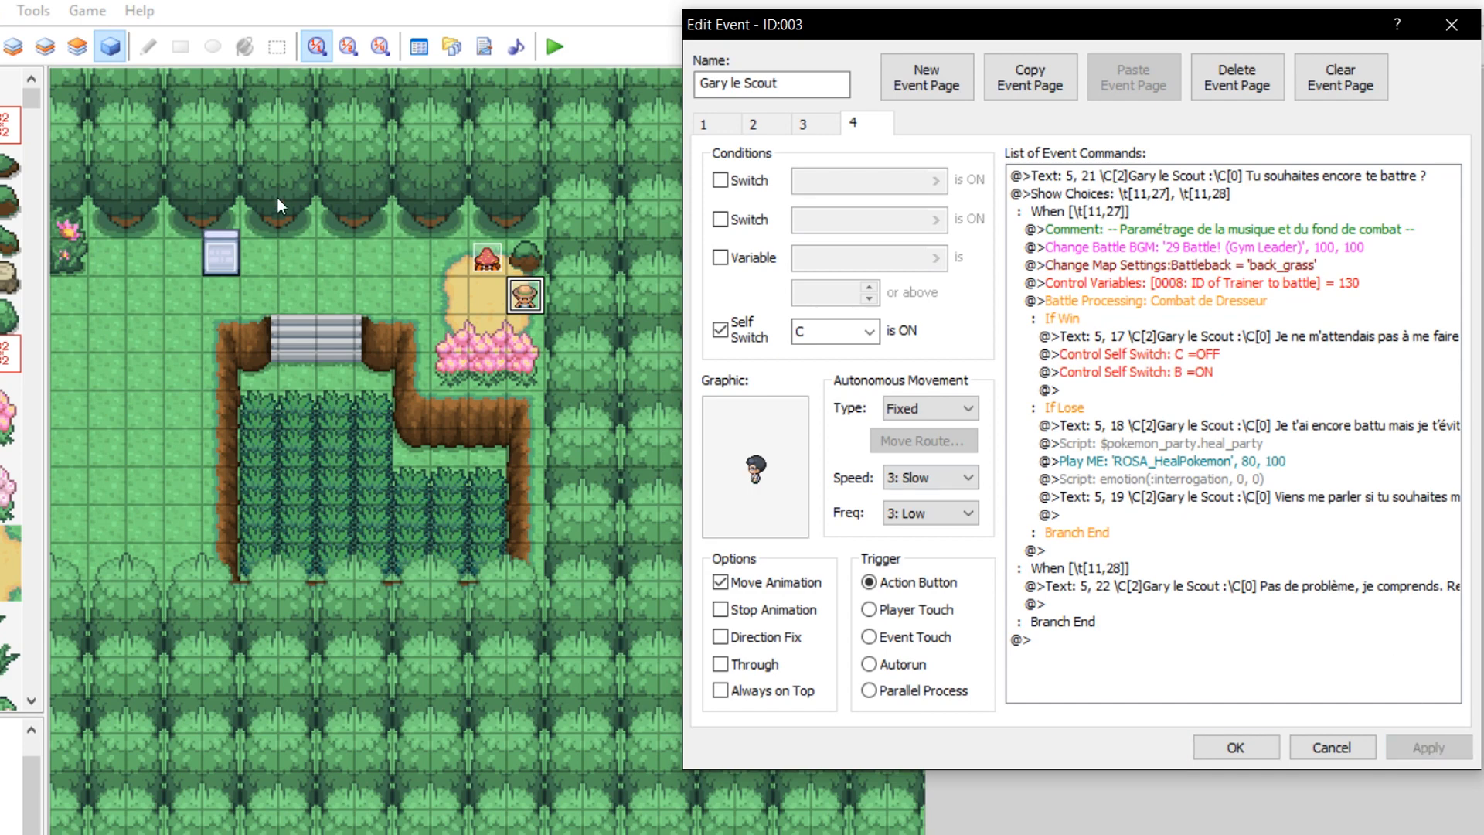
Replace the opening message on event page 4 with "\c[2]Scientist: So you're here for a rematch?".
left_click(1141, 187)
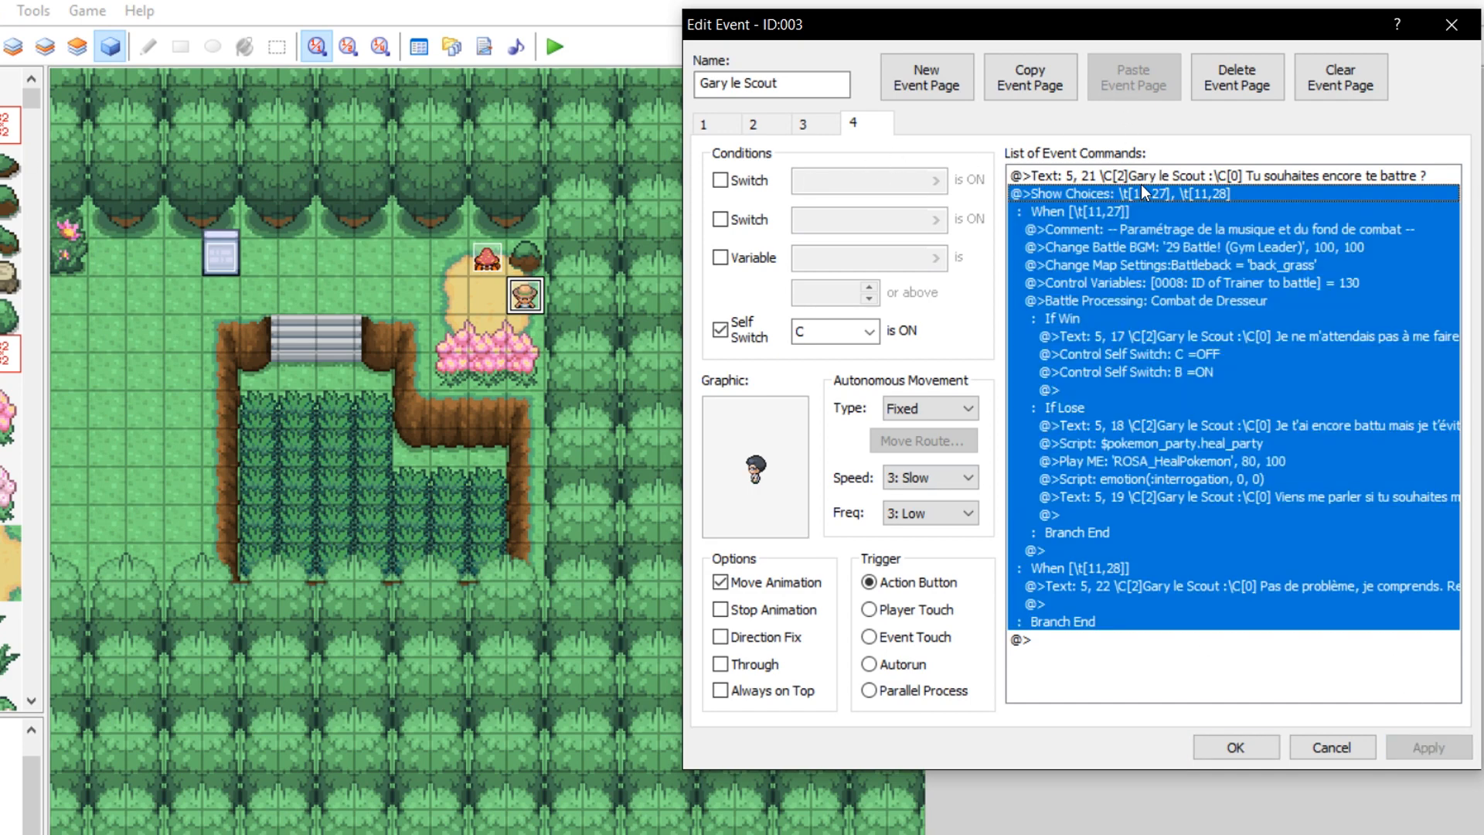
right_click(1154, 169)
left_click(1195, 207)
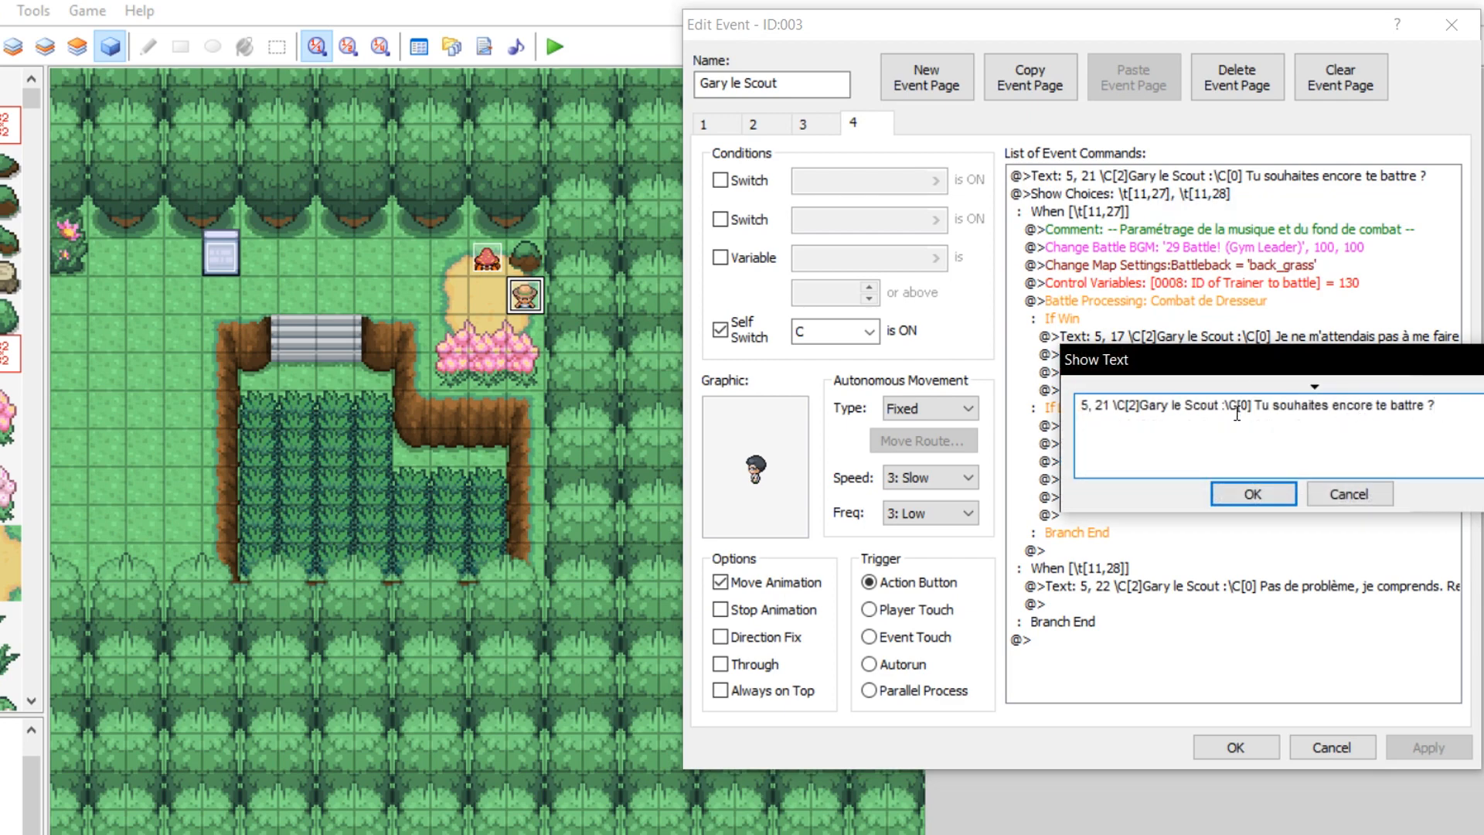
key("ctrl+a")
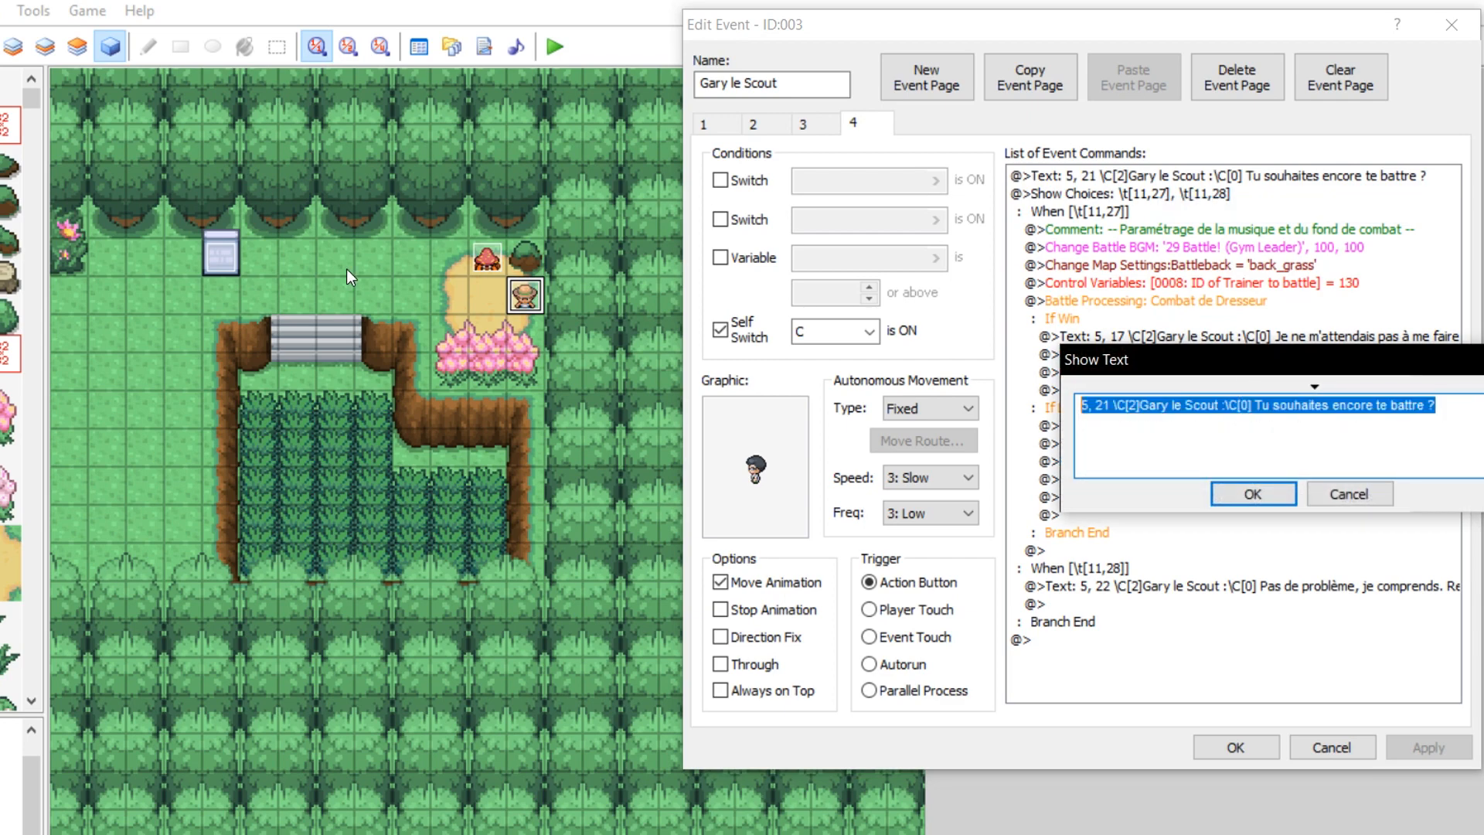
type("\\c[2")
type("]Scie")
type("entist: So y")
type("ou're here for a remat")
type("ch>")
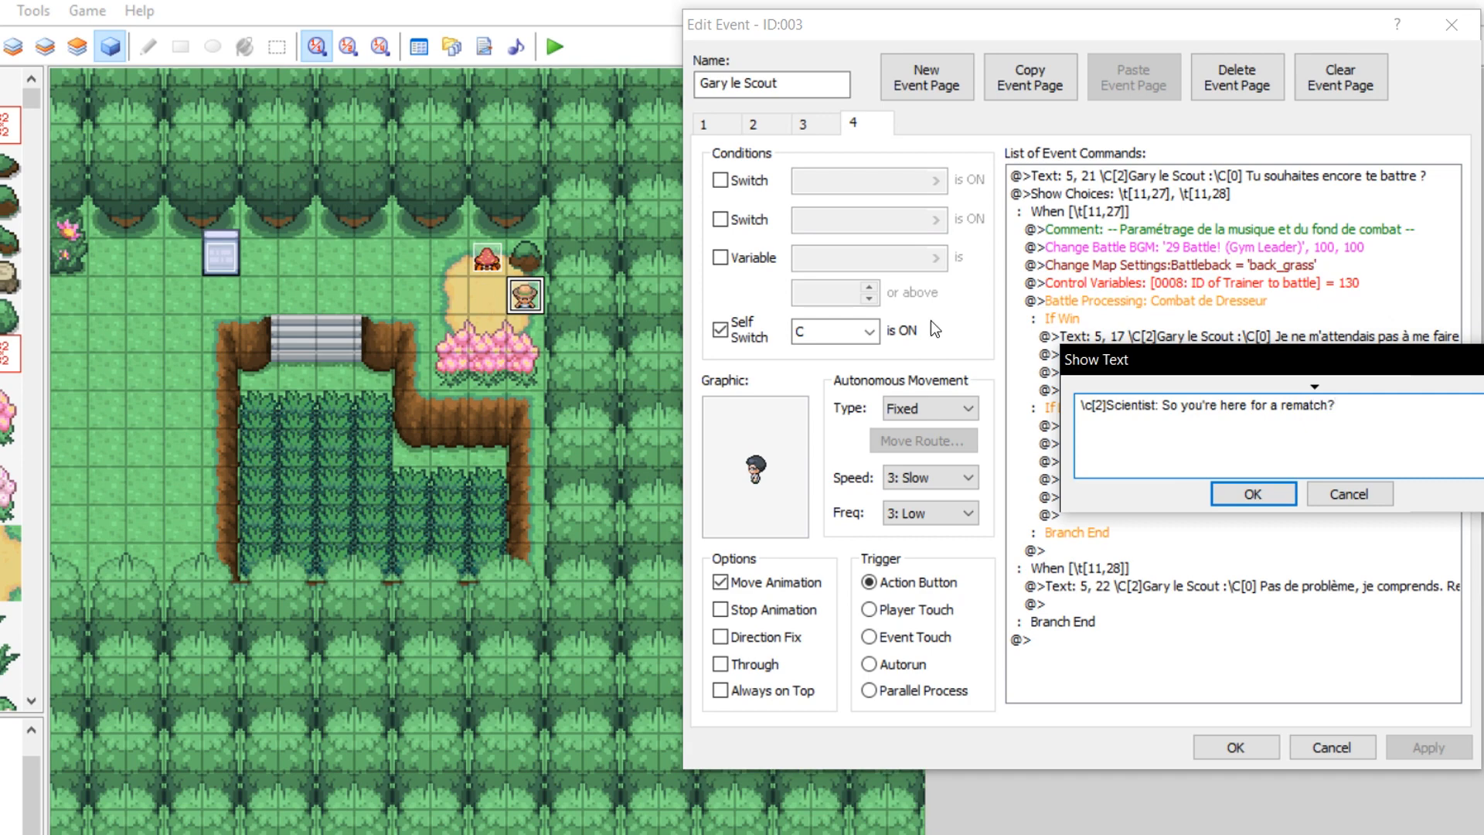
left_click(1253, 494)
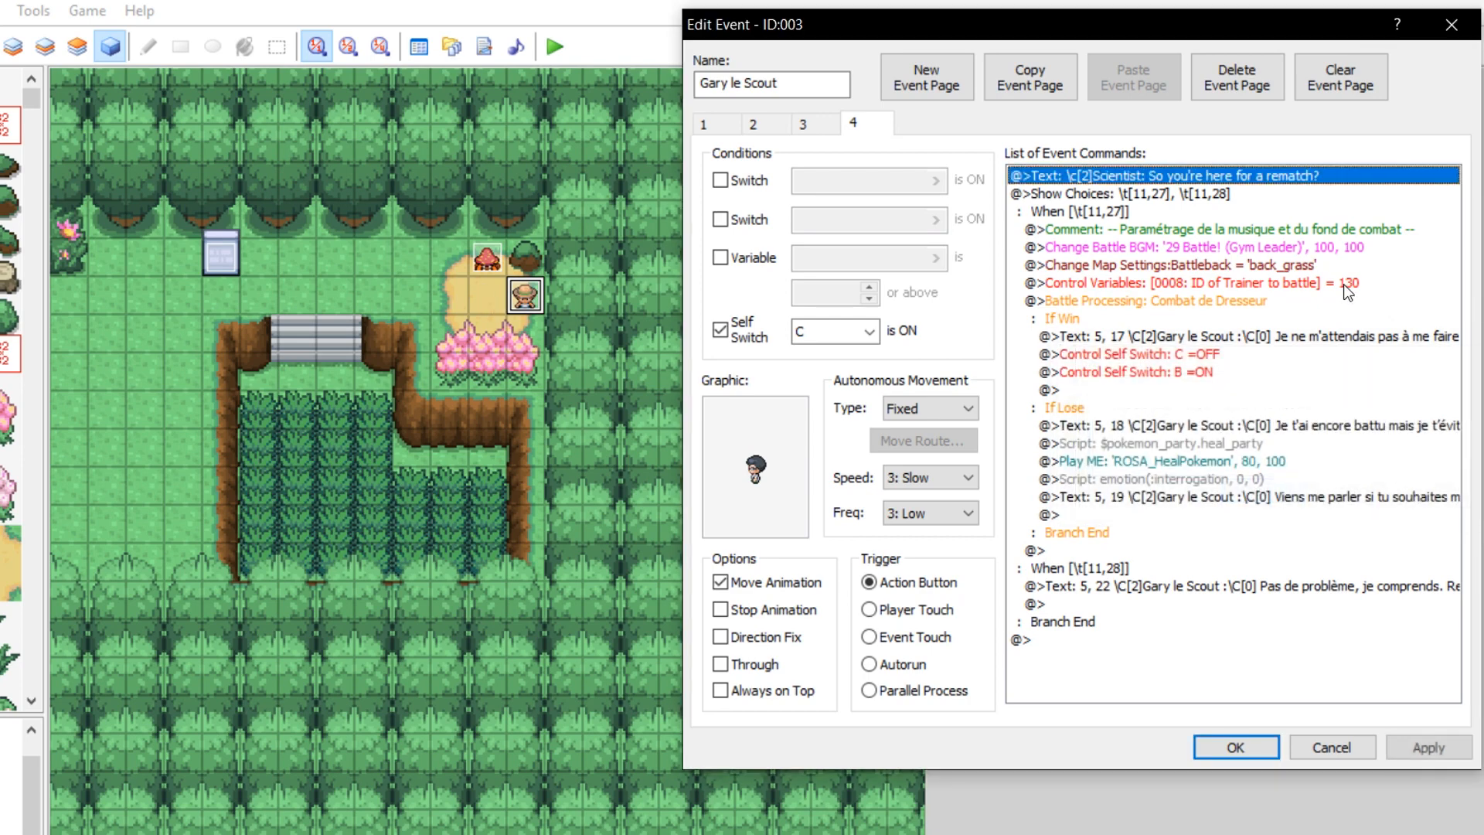
Change the two choices offered on event page 4 to "Yes" and "No".
left_click(1204, 194)
right_click(1171, 196)
left_click(1203, 229)
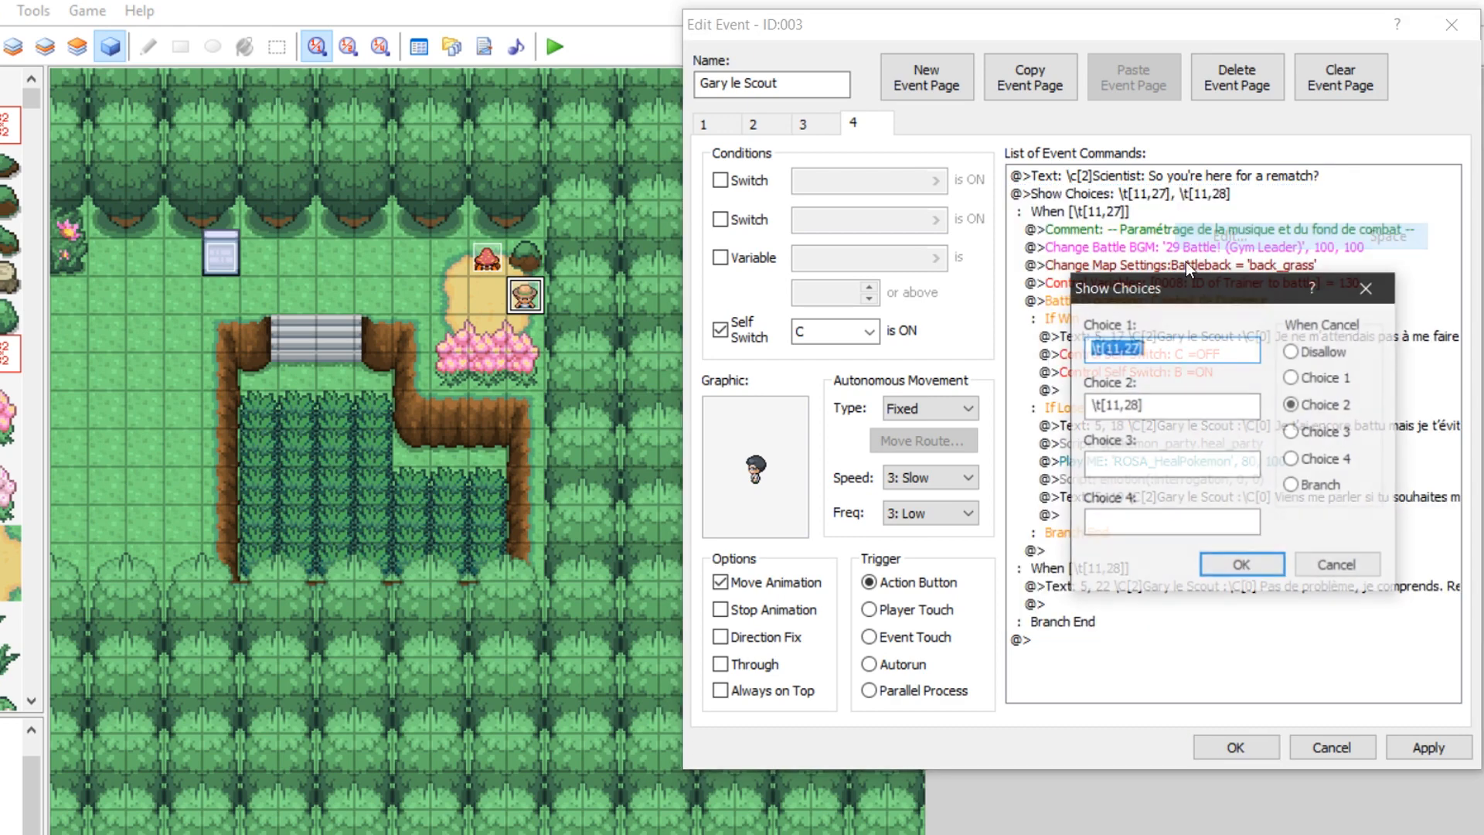
type("Yes")
key("Tab")
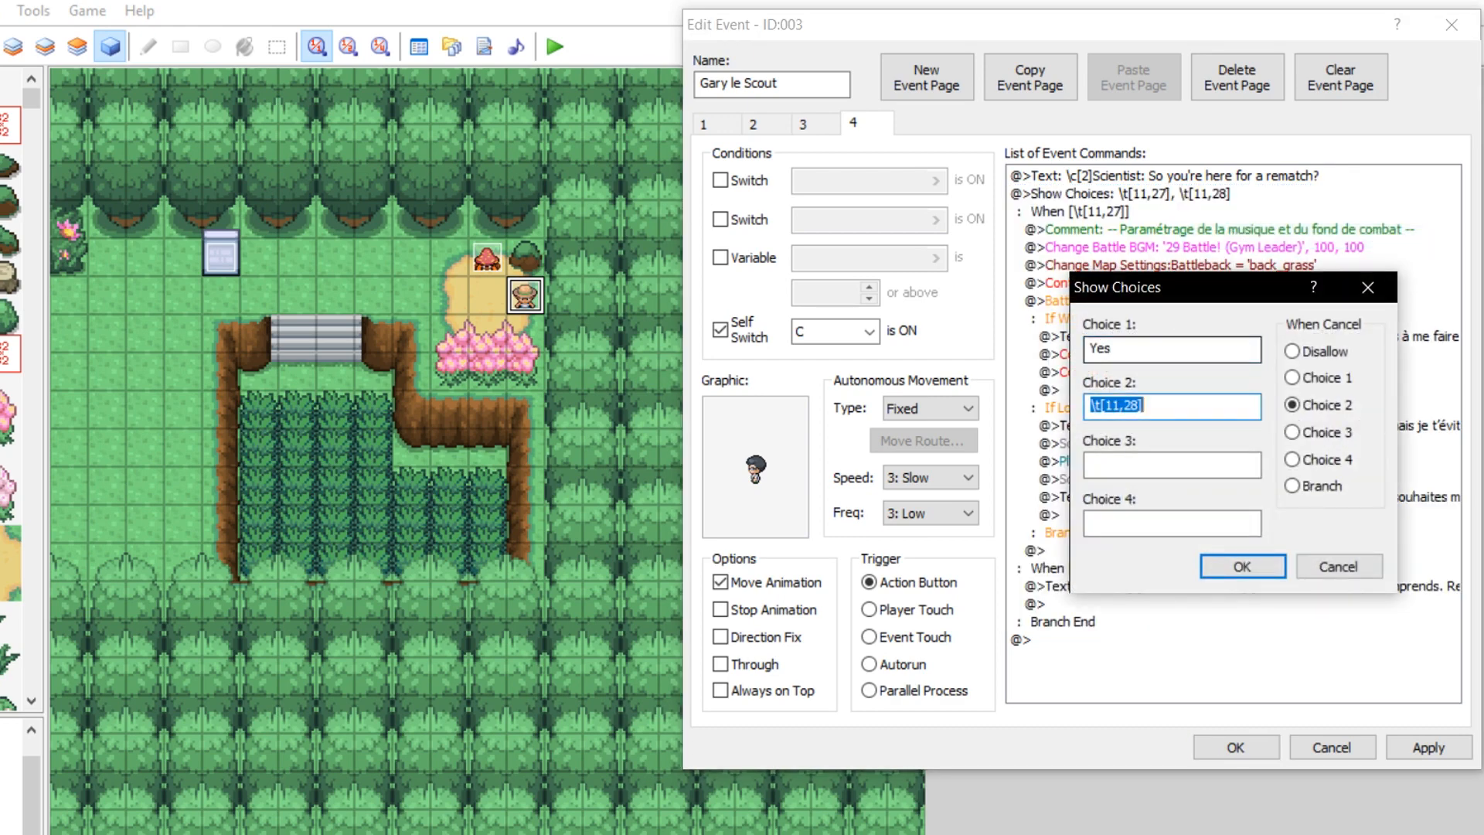
type("No")
key("Return")
Check which trainer ID event page 2 assigns to the battle variable for use on page 4.
left_click(1093, 211)
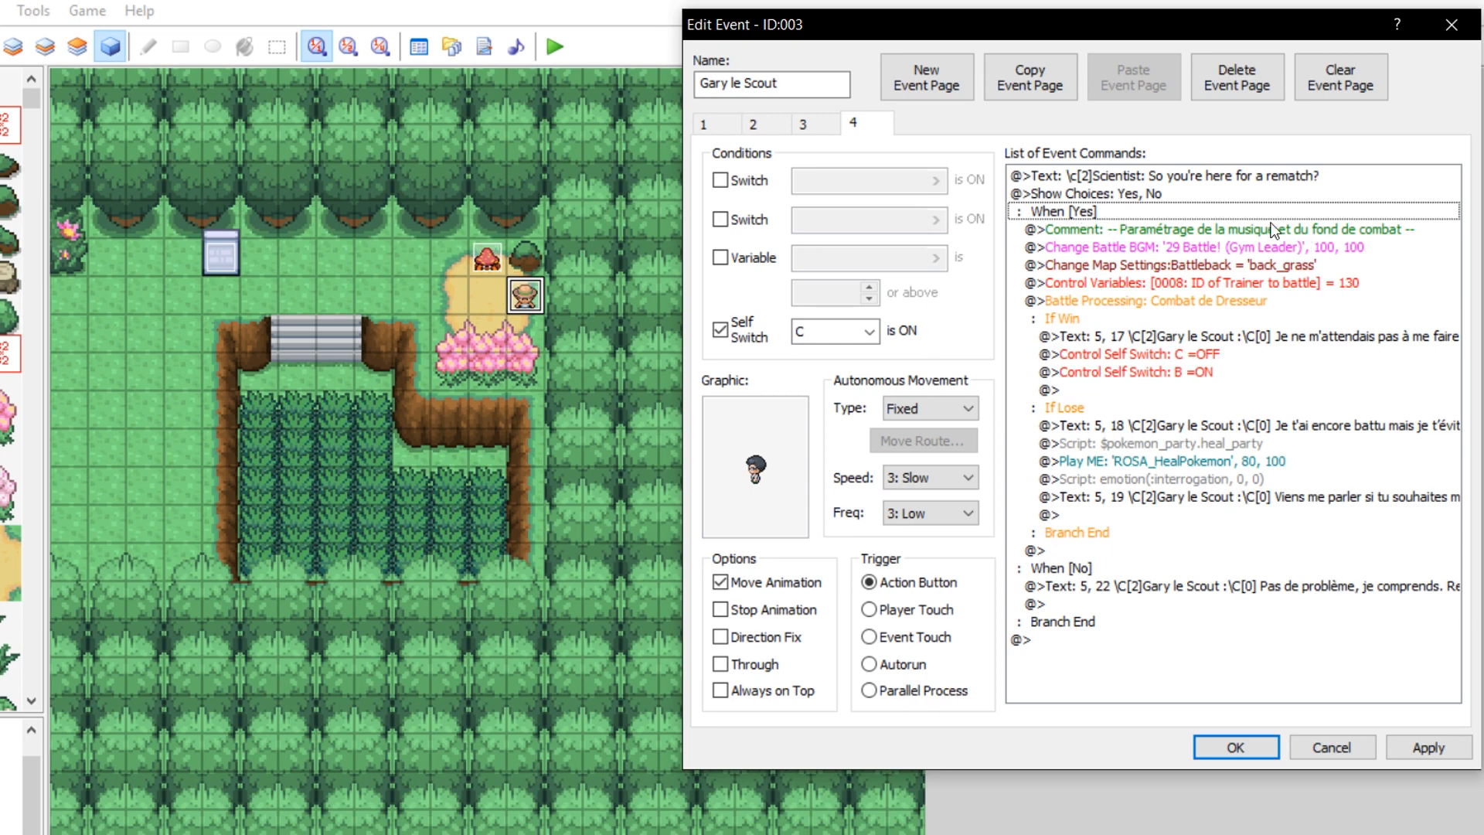
left_click(1236, 247)
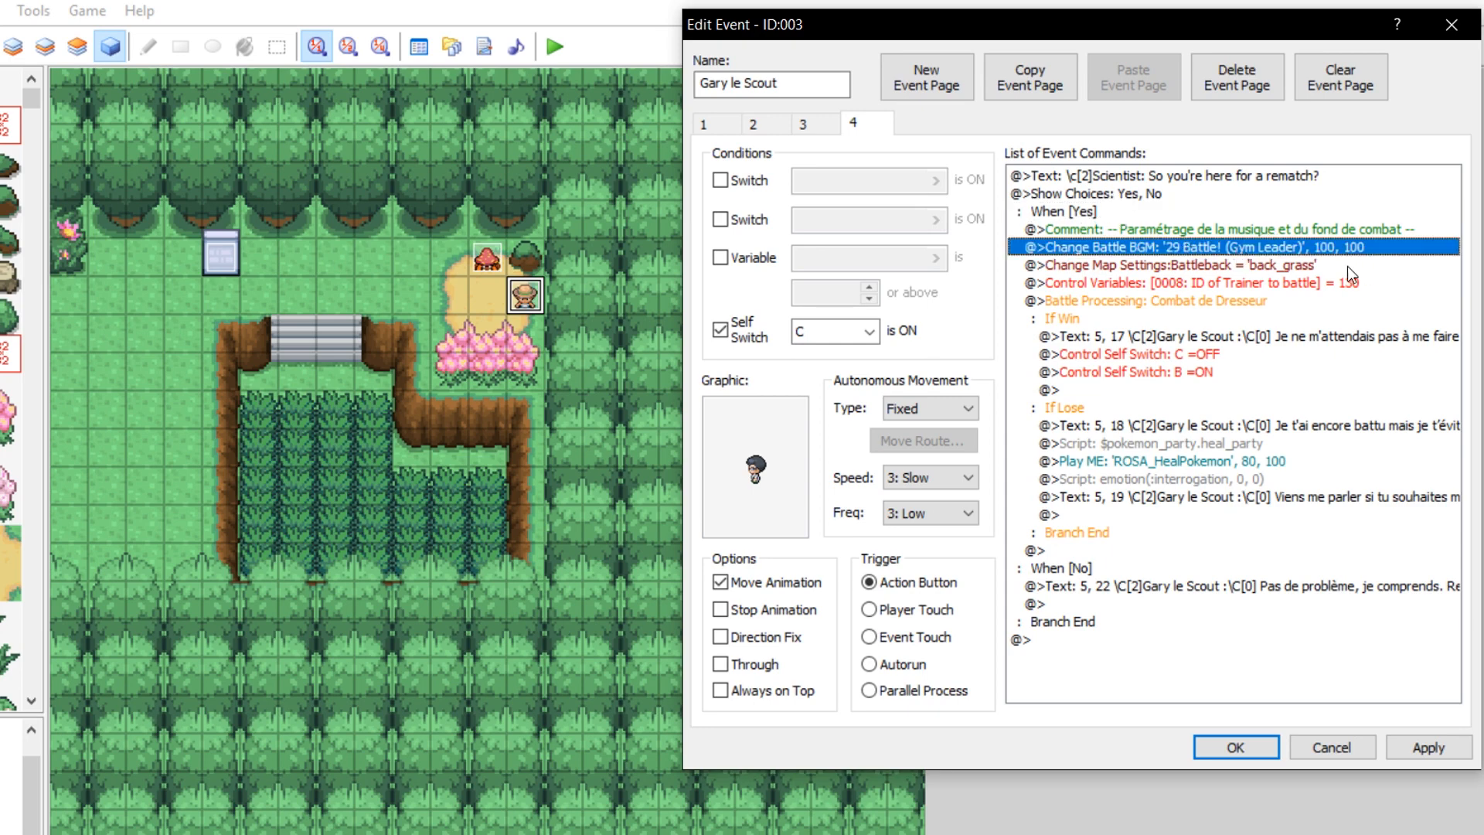
right_click(1171, 283)
left_click(814, 128)
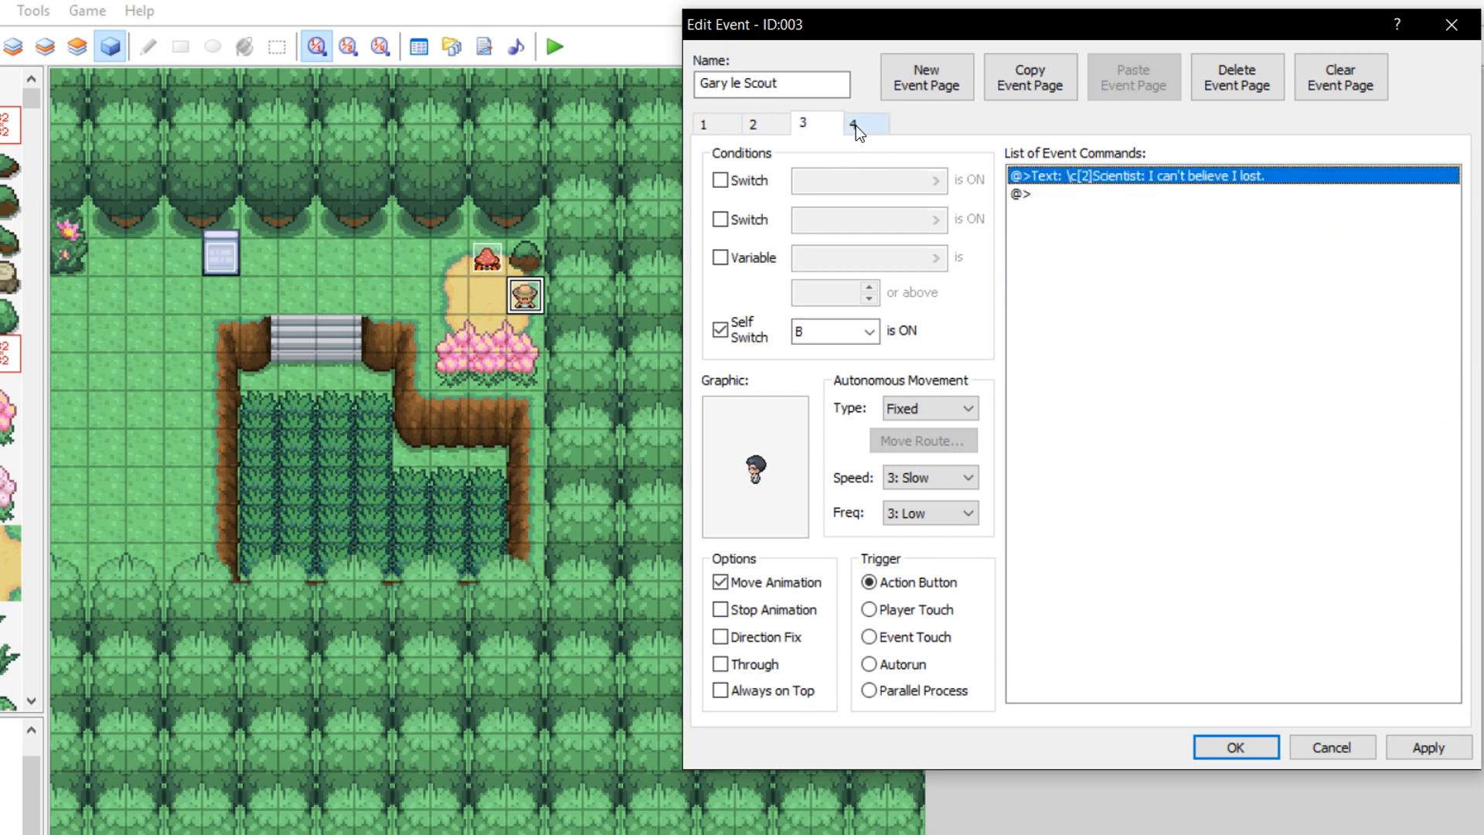
left_click(748, 129)
scroll(1251, 332, "down", 1)
scroll(1251, 332, "down", 1)
left_click(1145, 375)
left_click(853, 124)
Set variable 0008, ID of Trainer to battle, to the constant 280 on event page 4.
right_click(1315, 284)
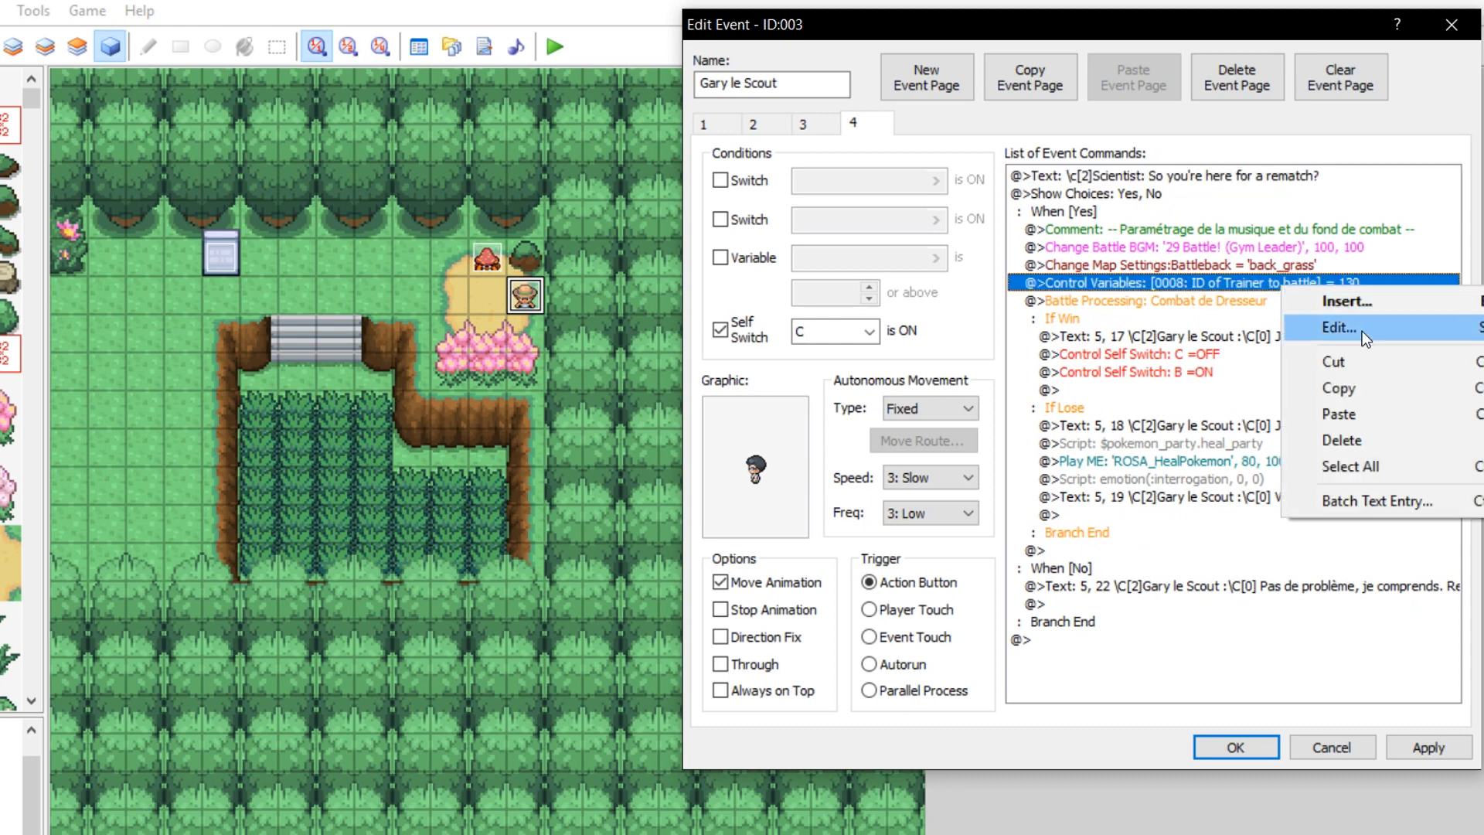
left_click(1363, 331)
key("Delete")
key("Delete")
key("Delete")
type("28")
key("Return")
right_click(1339, 283)
left_click(1366, 327)
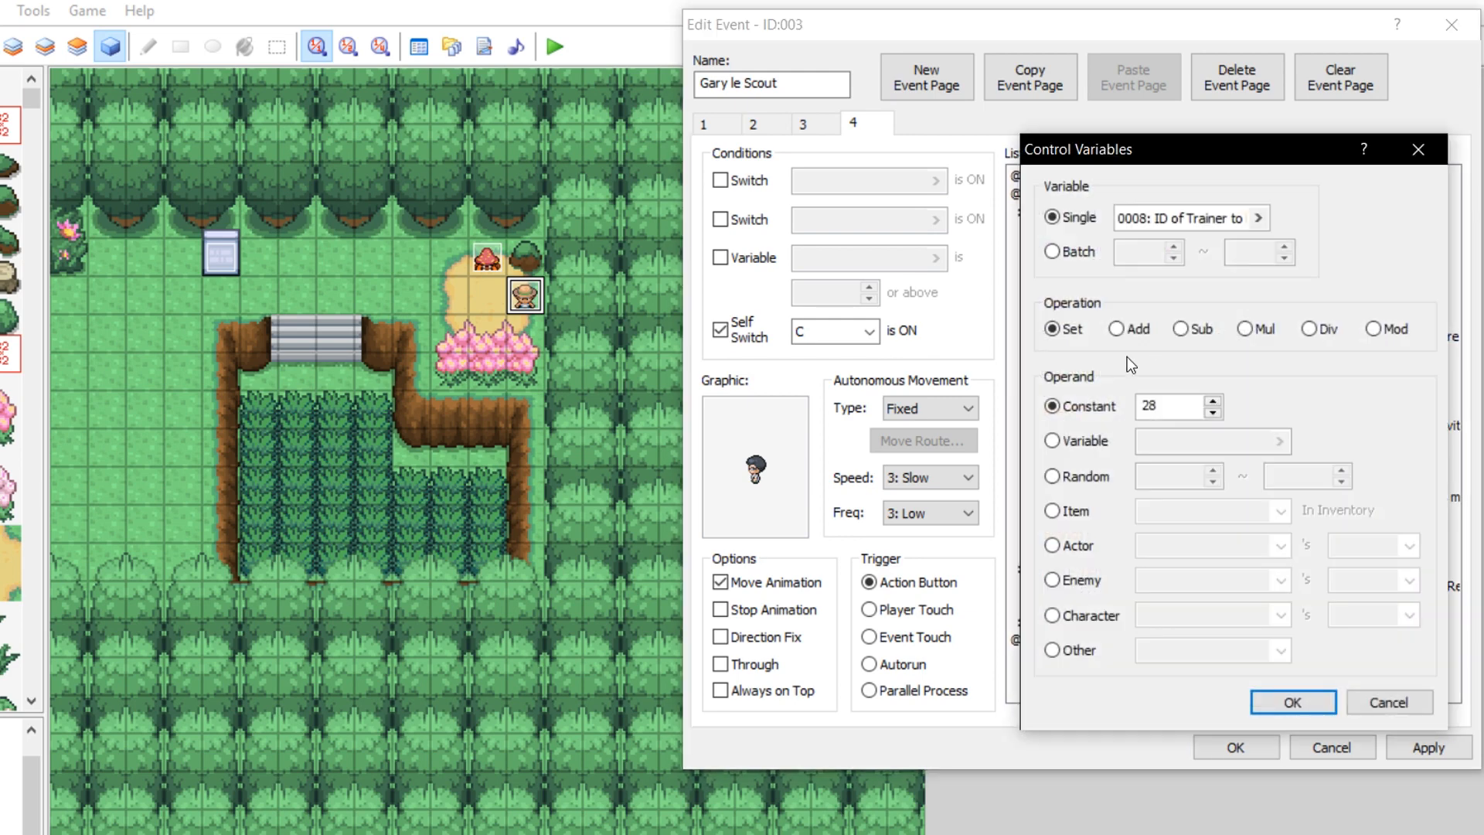
type("0")
key("Return")
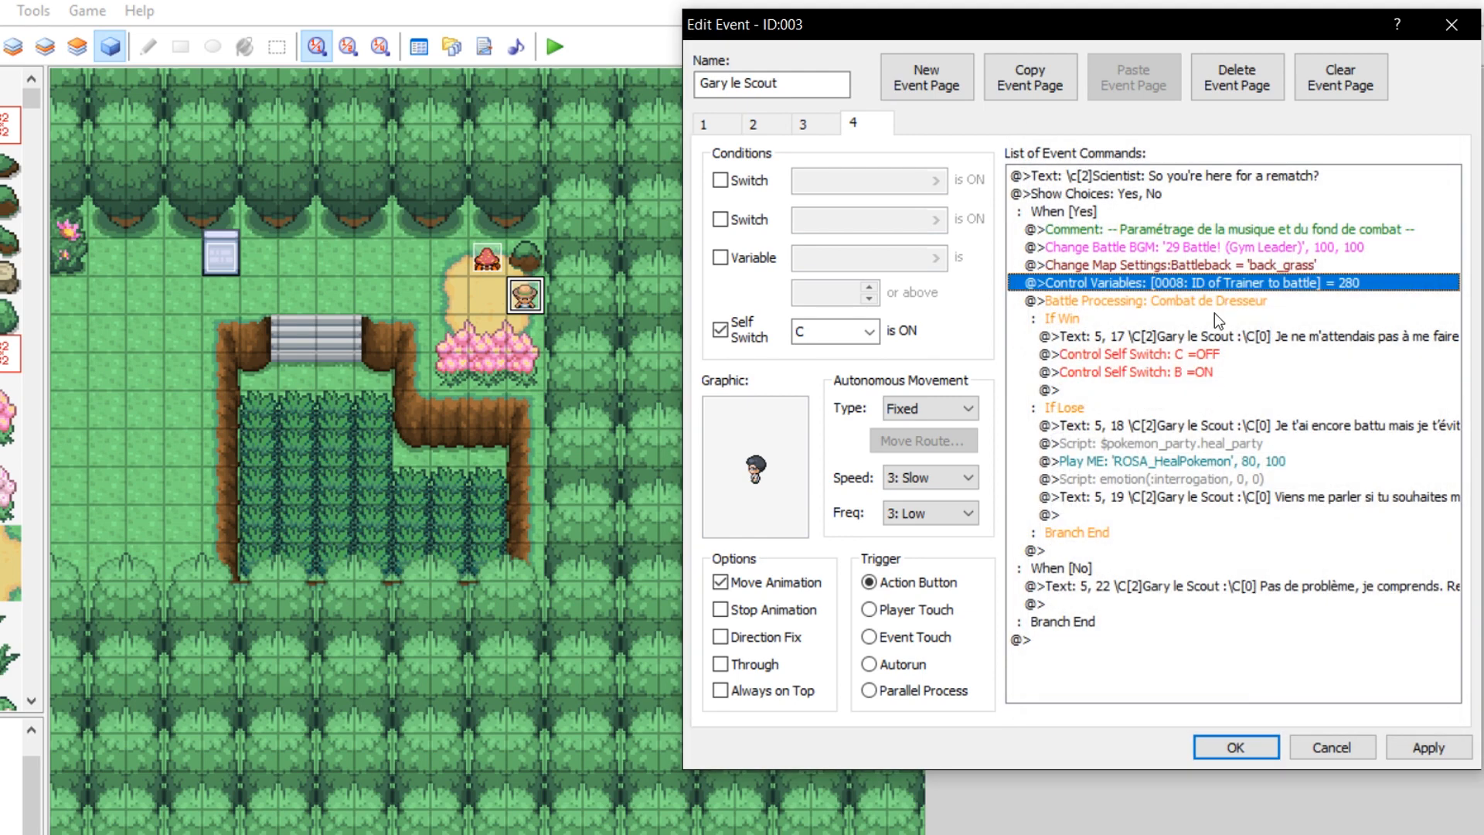
Replace the If Win message on event page 4 with "\c[2]Scientist: Drat, I lost!".
left_click(1160, 334)
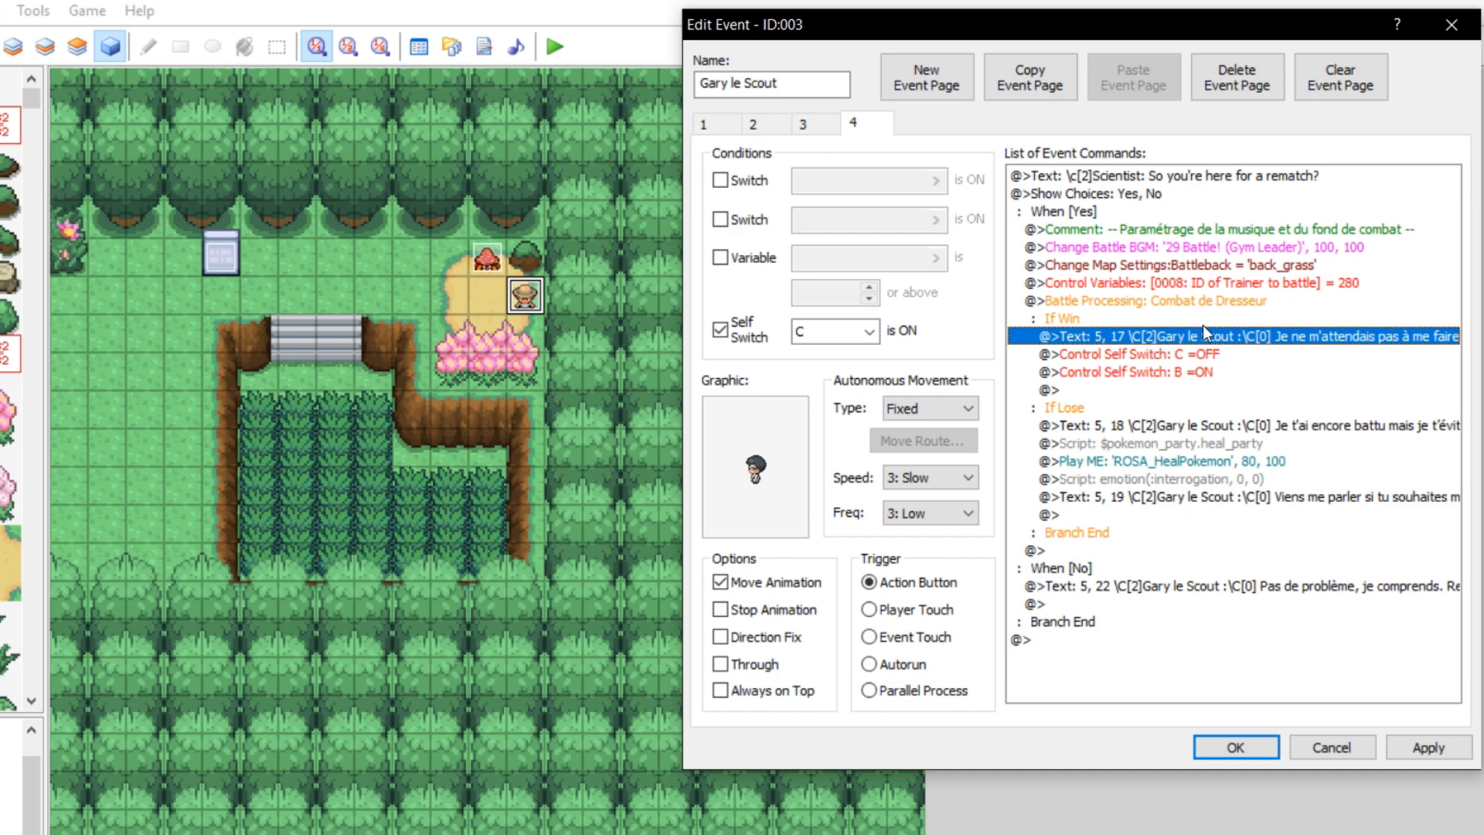
right_click(1166, 336)
left_click(1259, 381)
left_click_drag(1167, 347, 607, 471)
key("ctrl+a")
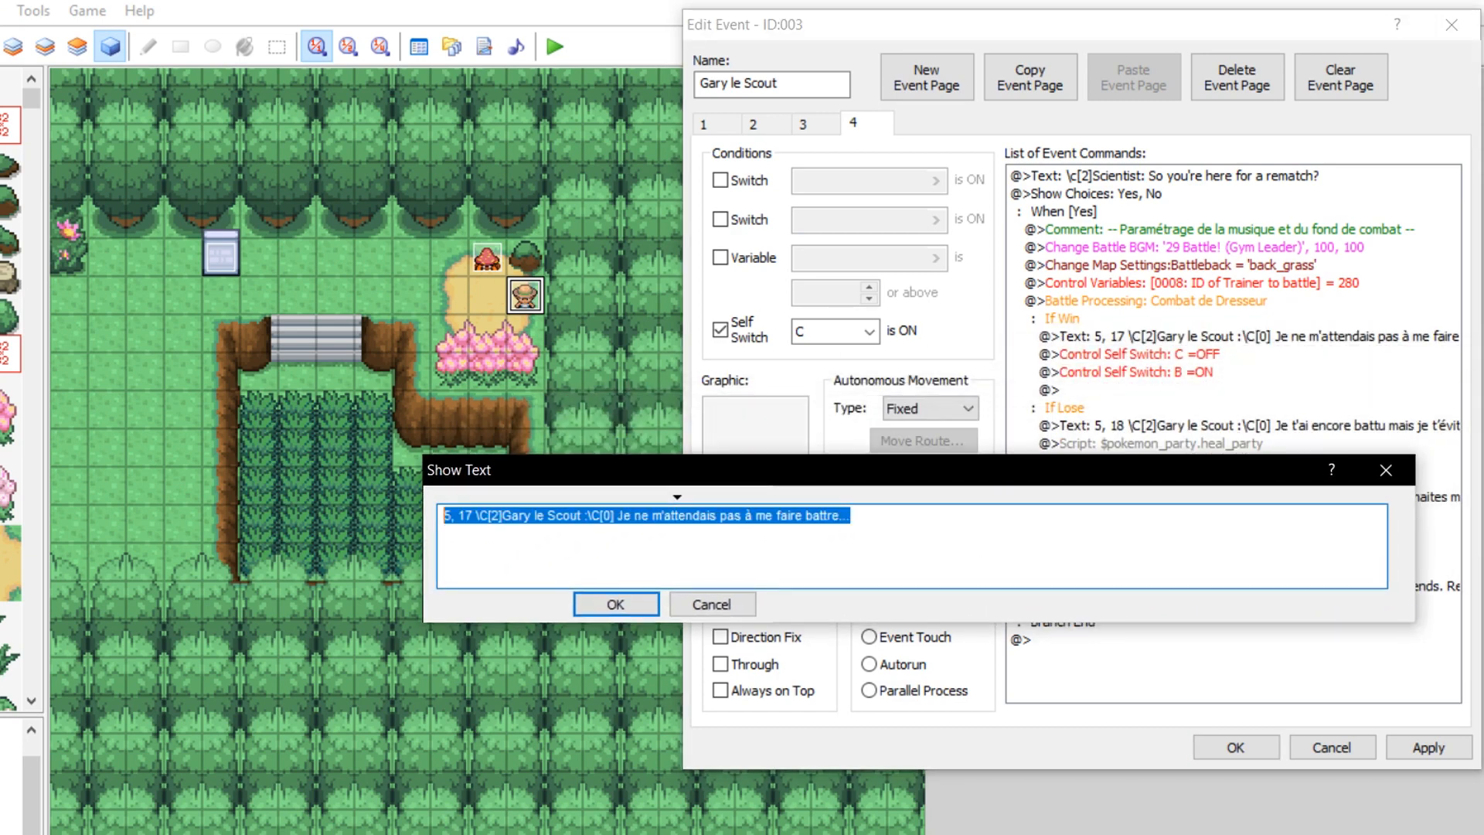
type("\\c[2]S")
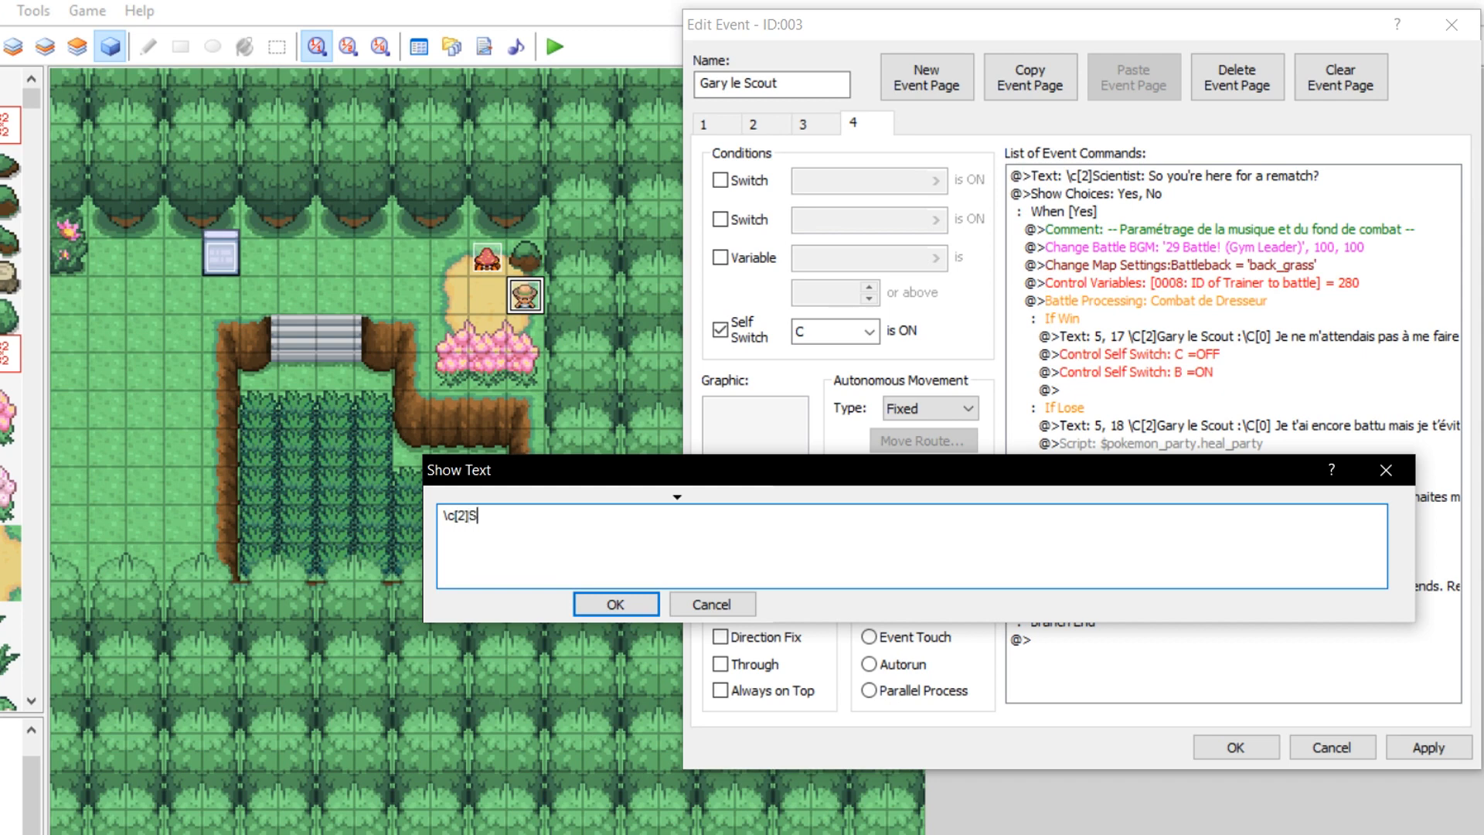
type("cientist: Dra")
key("BackSpace")
type("rat, I lost.")
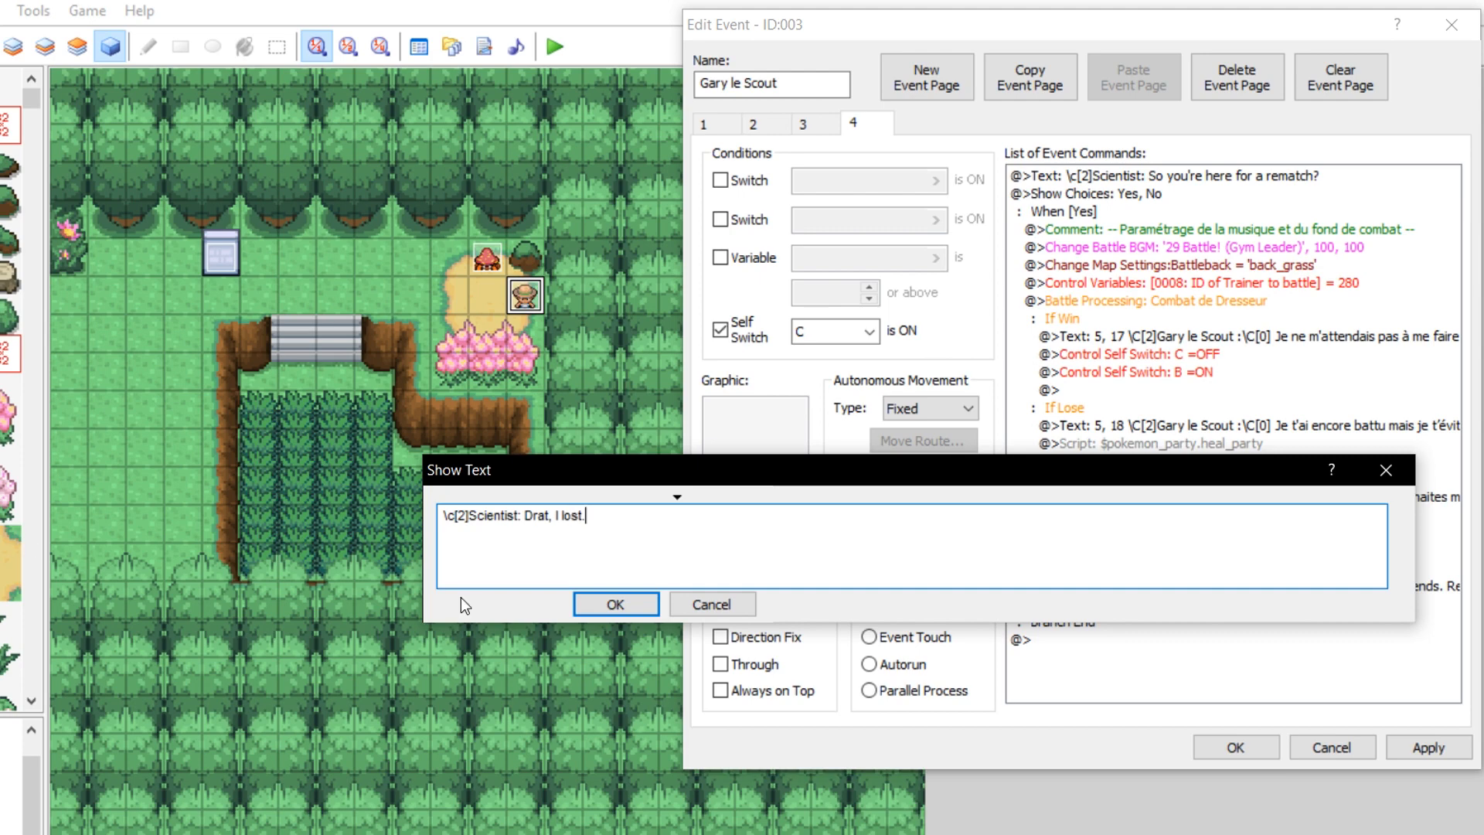
key("BackSpace")
type("!")
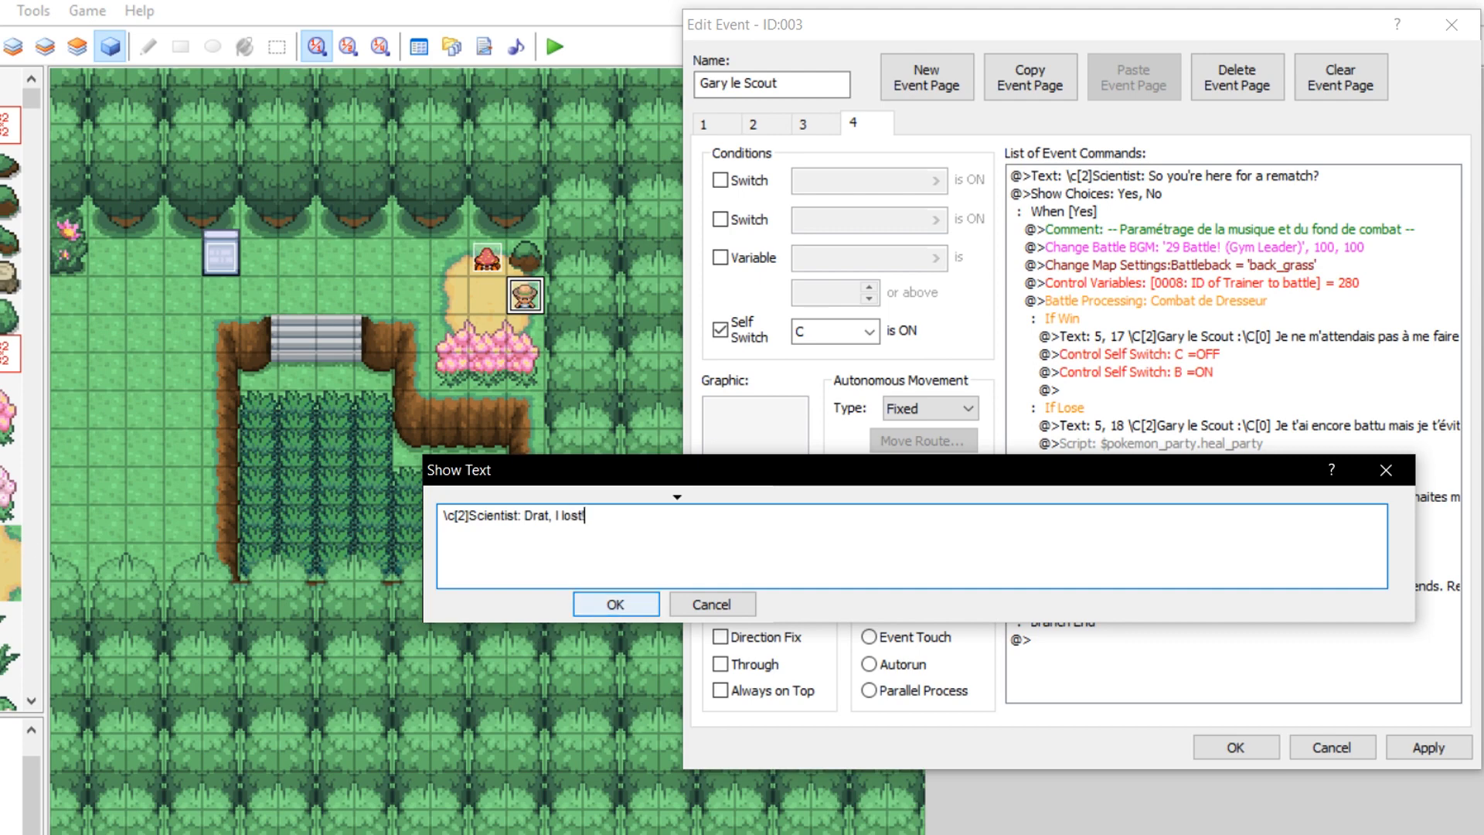
left_click(632, 619)
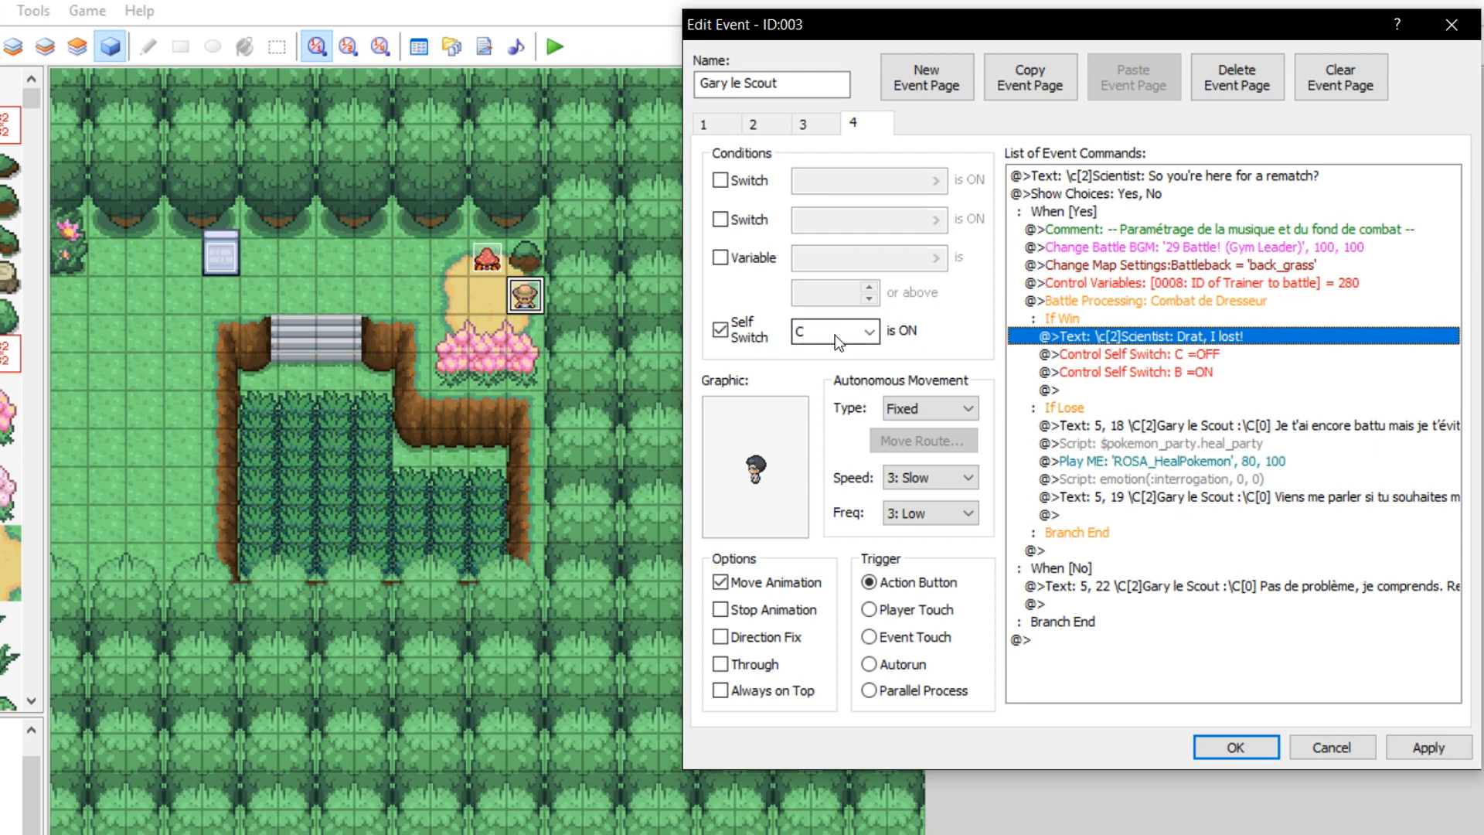
Replace the first If Lose message on event page 4 with "\c[2]Scientist: Talk to me if you want to battle again.".
left_click(1145, 373)
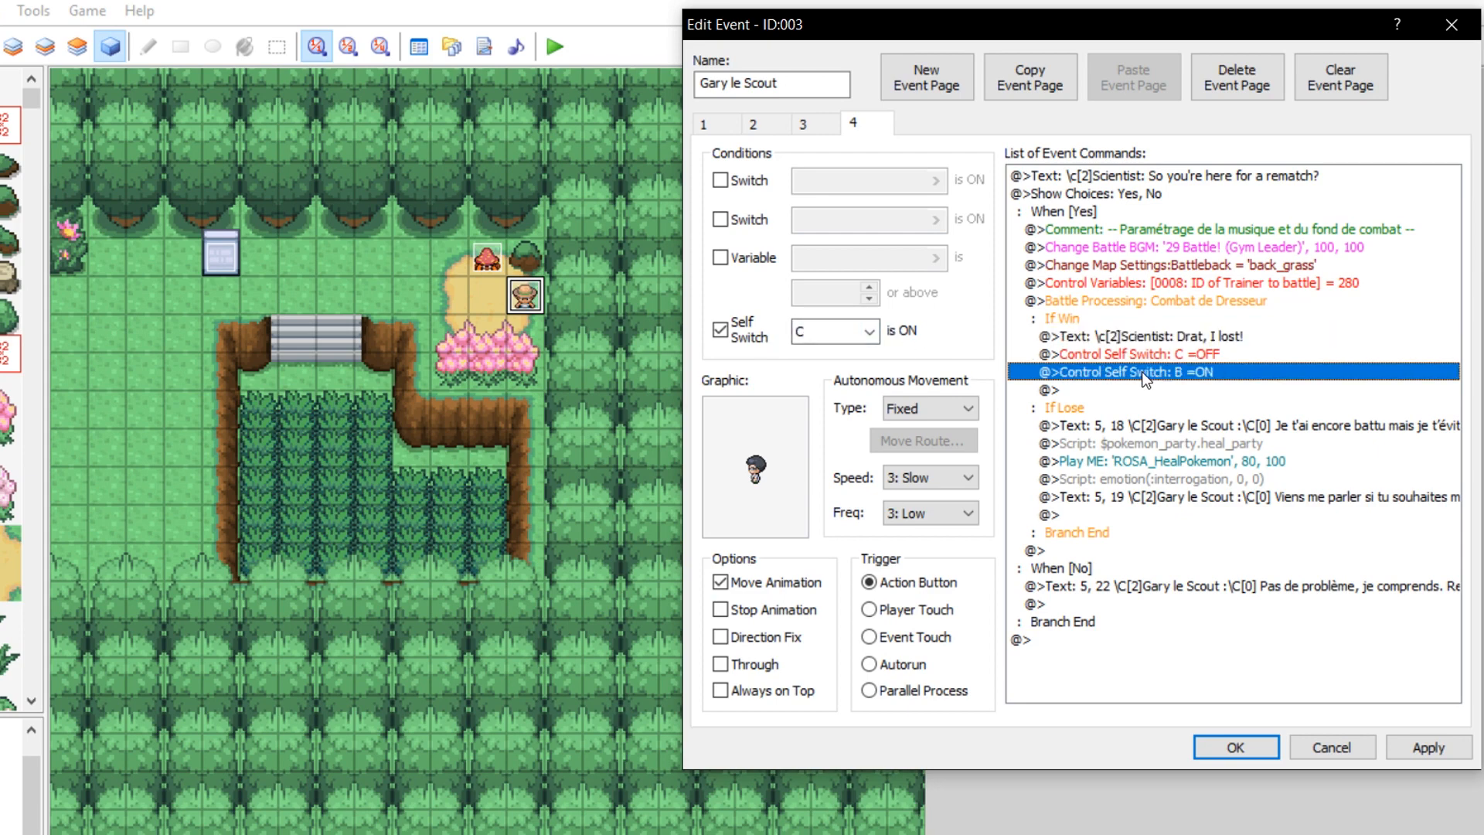
left_click(803, 124)
left_click(851, 122)
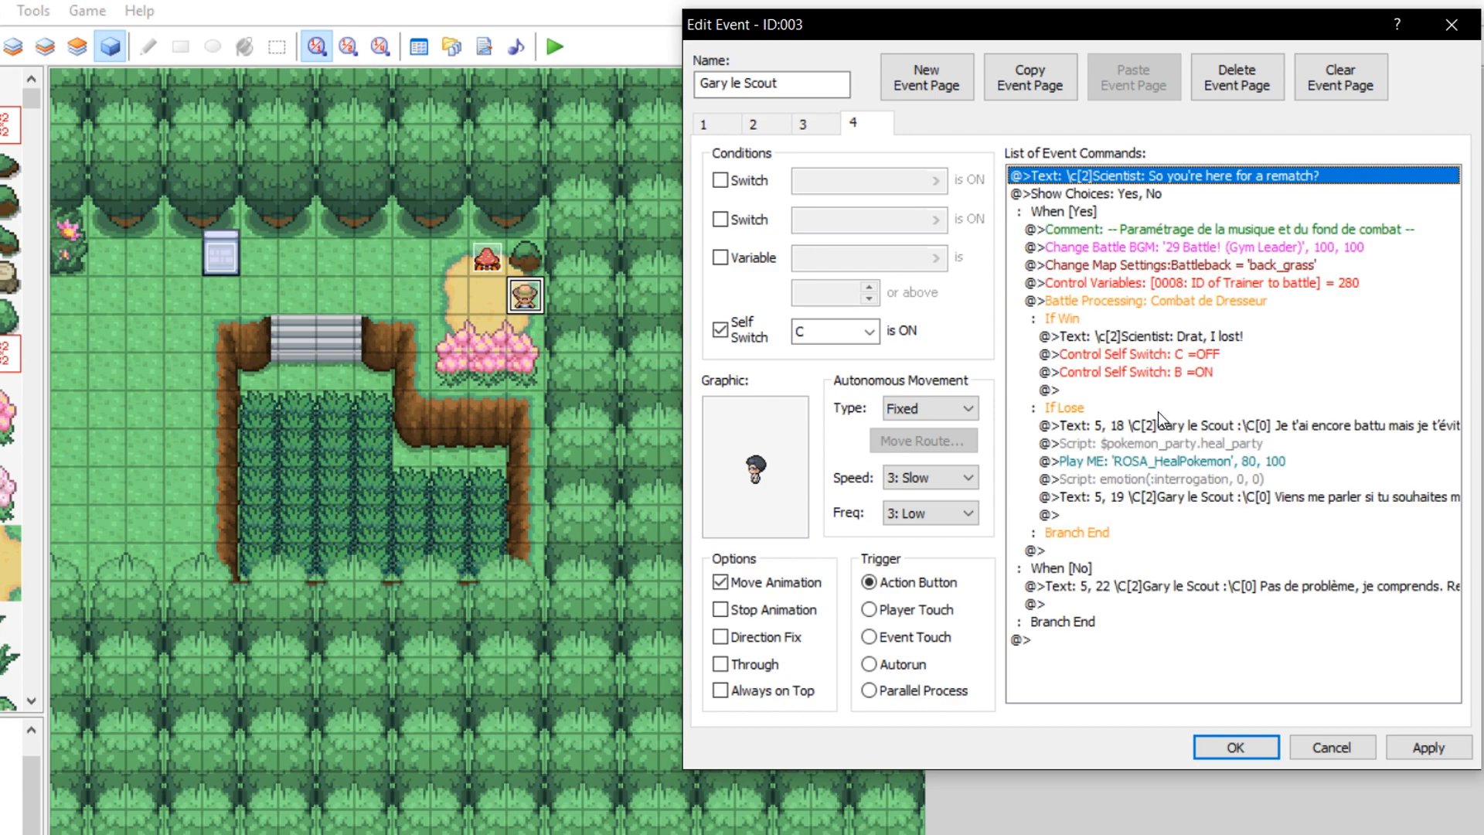
left_click(1210, 422)
right_click(1212, 424)
left_click(1249, 464)
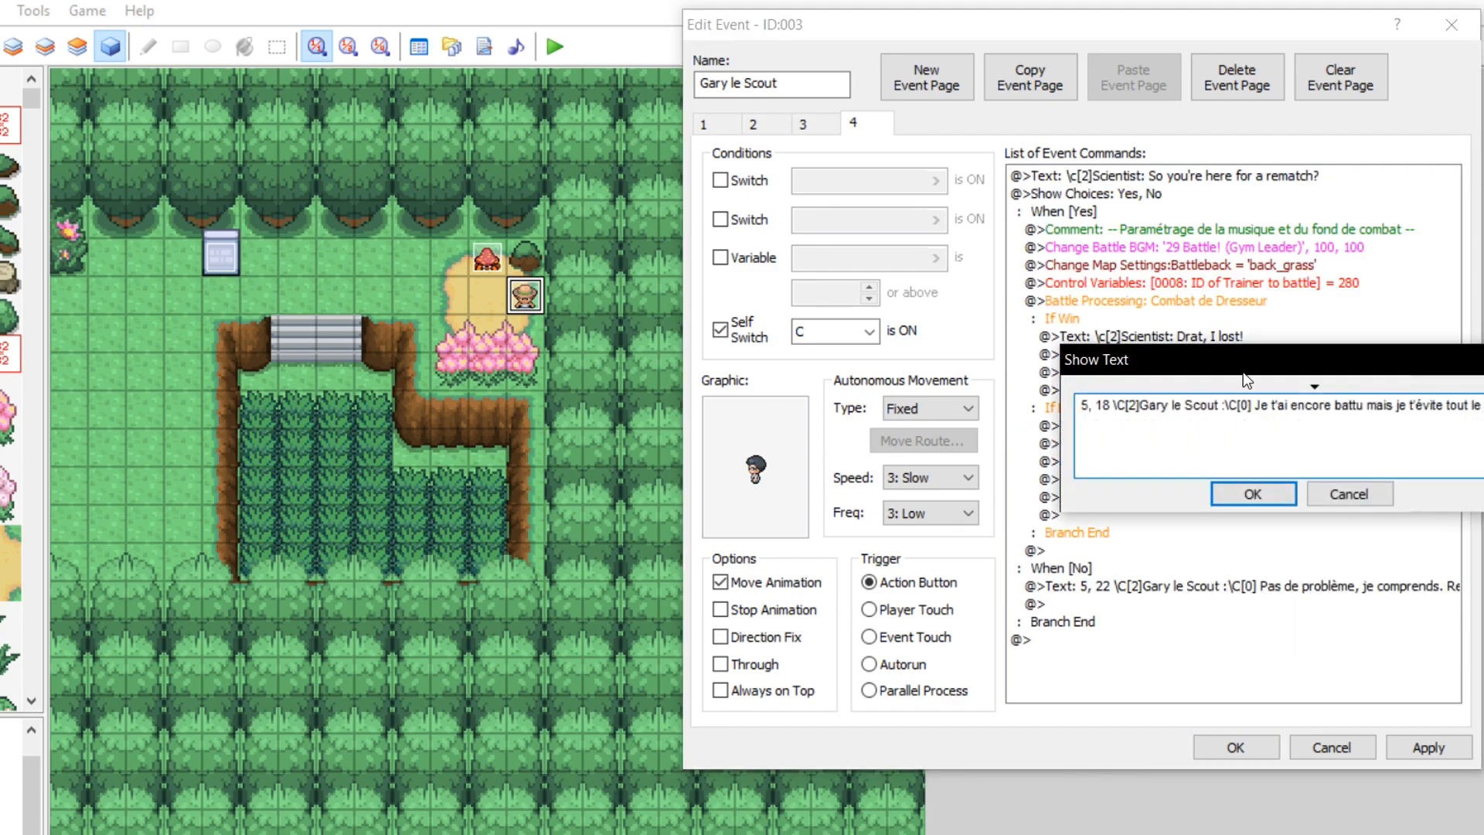
key("ctrl+a")
type("\\c[2]Scie")
key("BackSpace")
type("ientist: T")
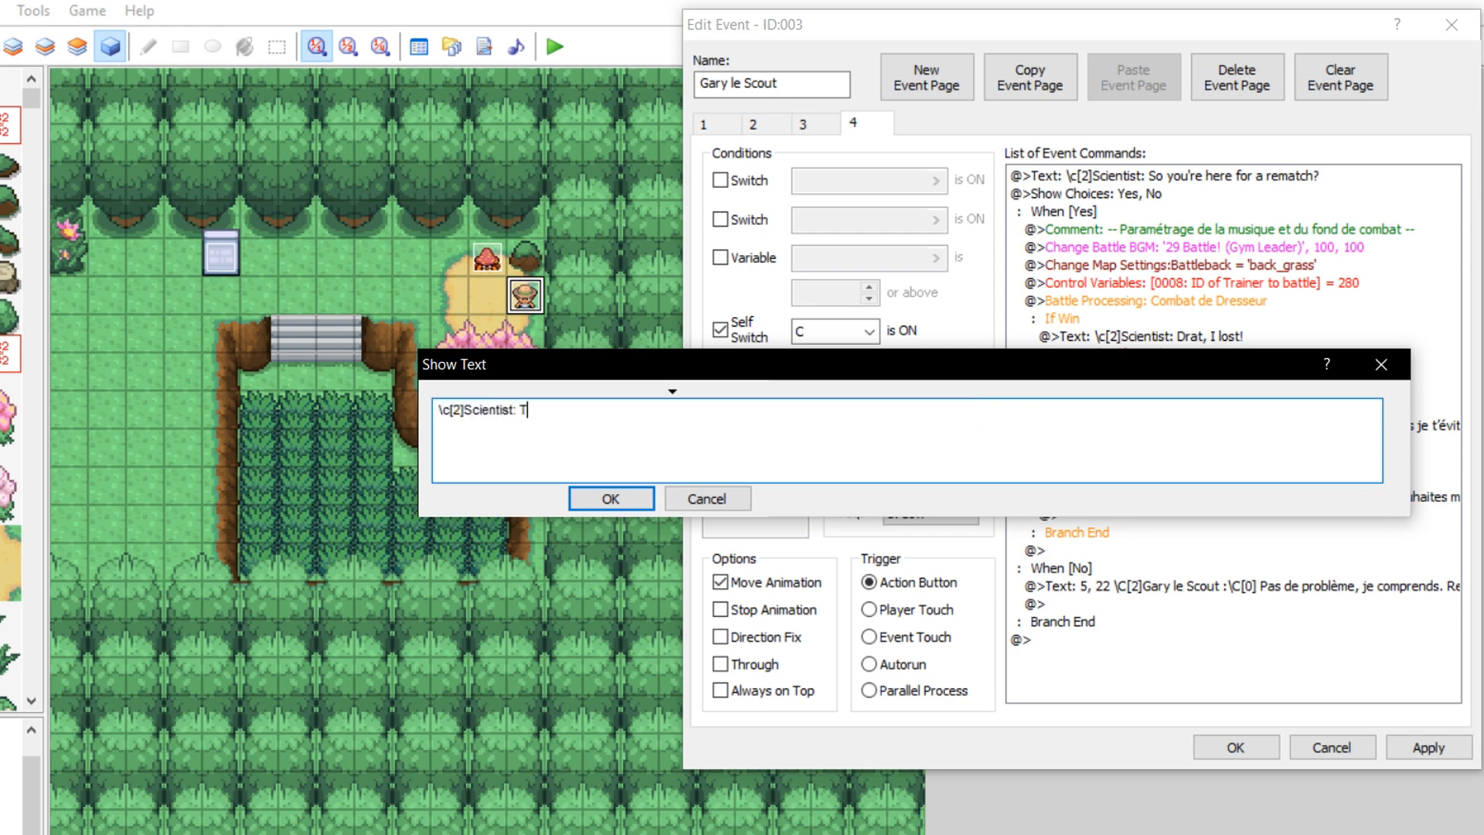
type("alk to me if you want to battle again.")
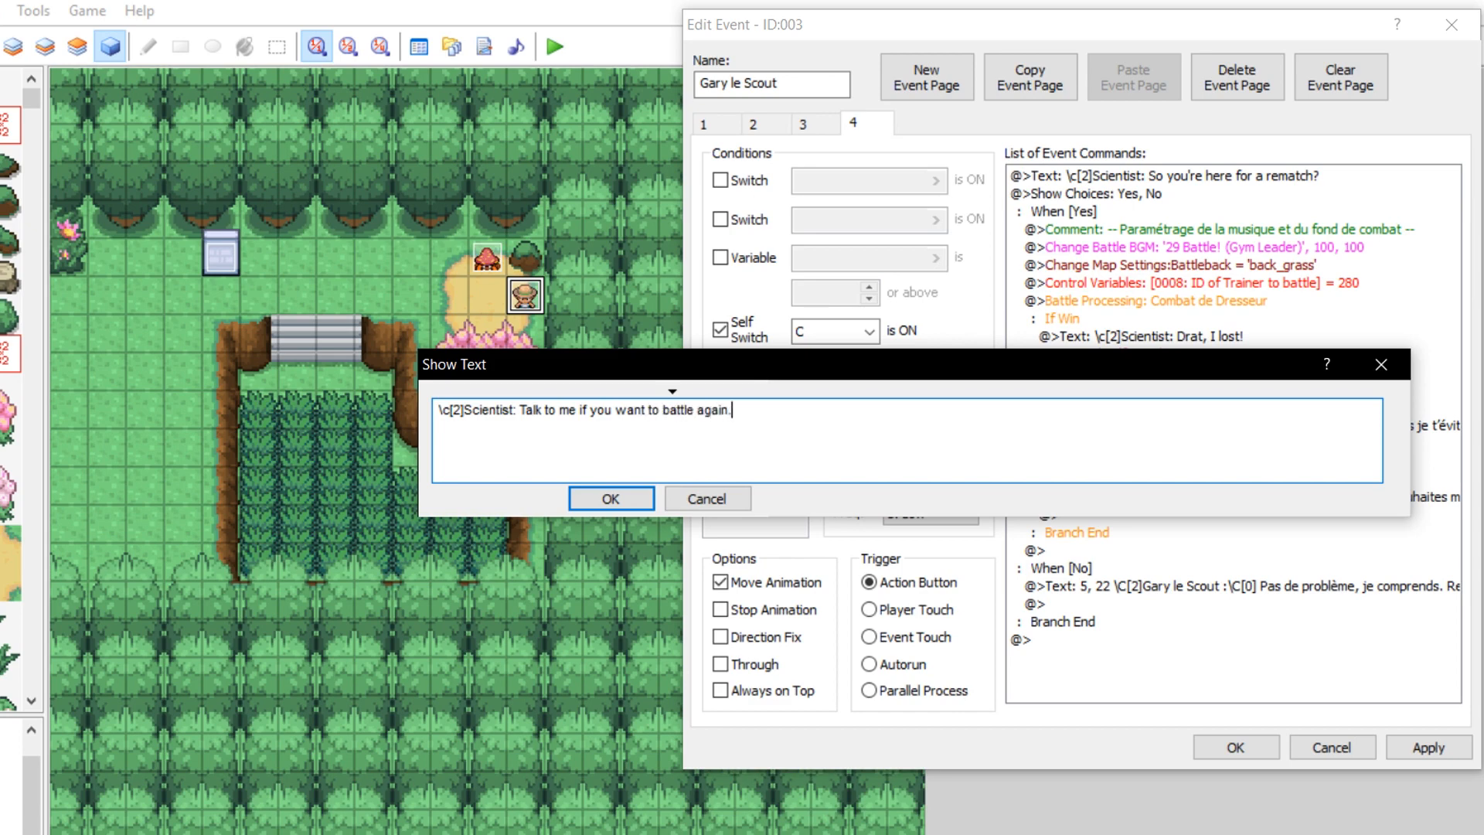
left_click(591, 499)
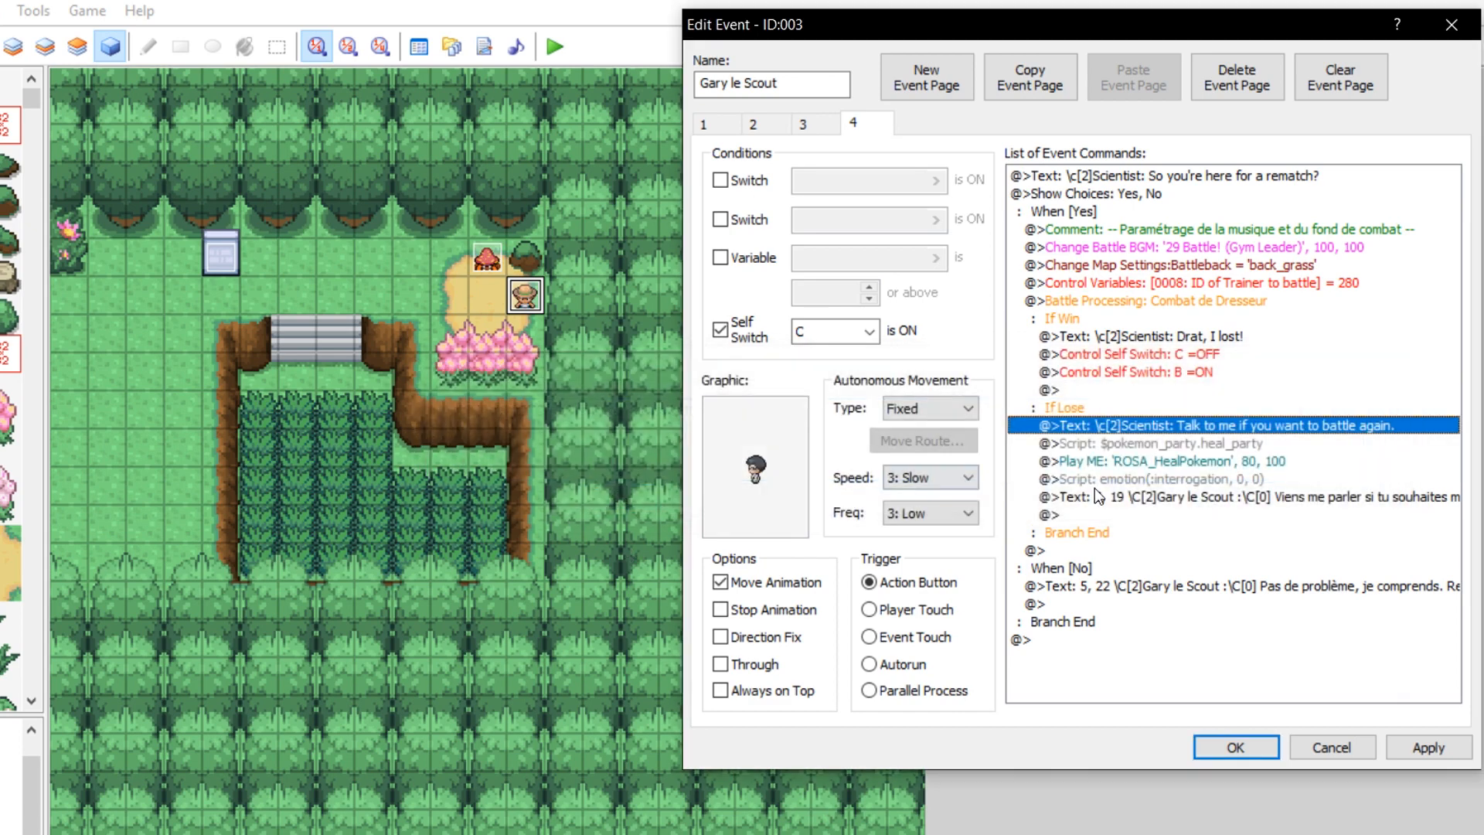
Change the emotion script in page 4's If Lose branch to emotion(:interrogation, 3).
left_click(1218, 443)
left_click(1208, 461)
right_click(1218, 479)
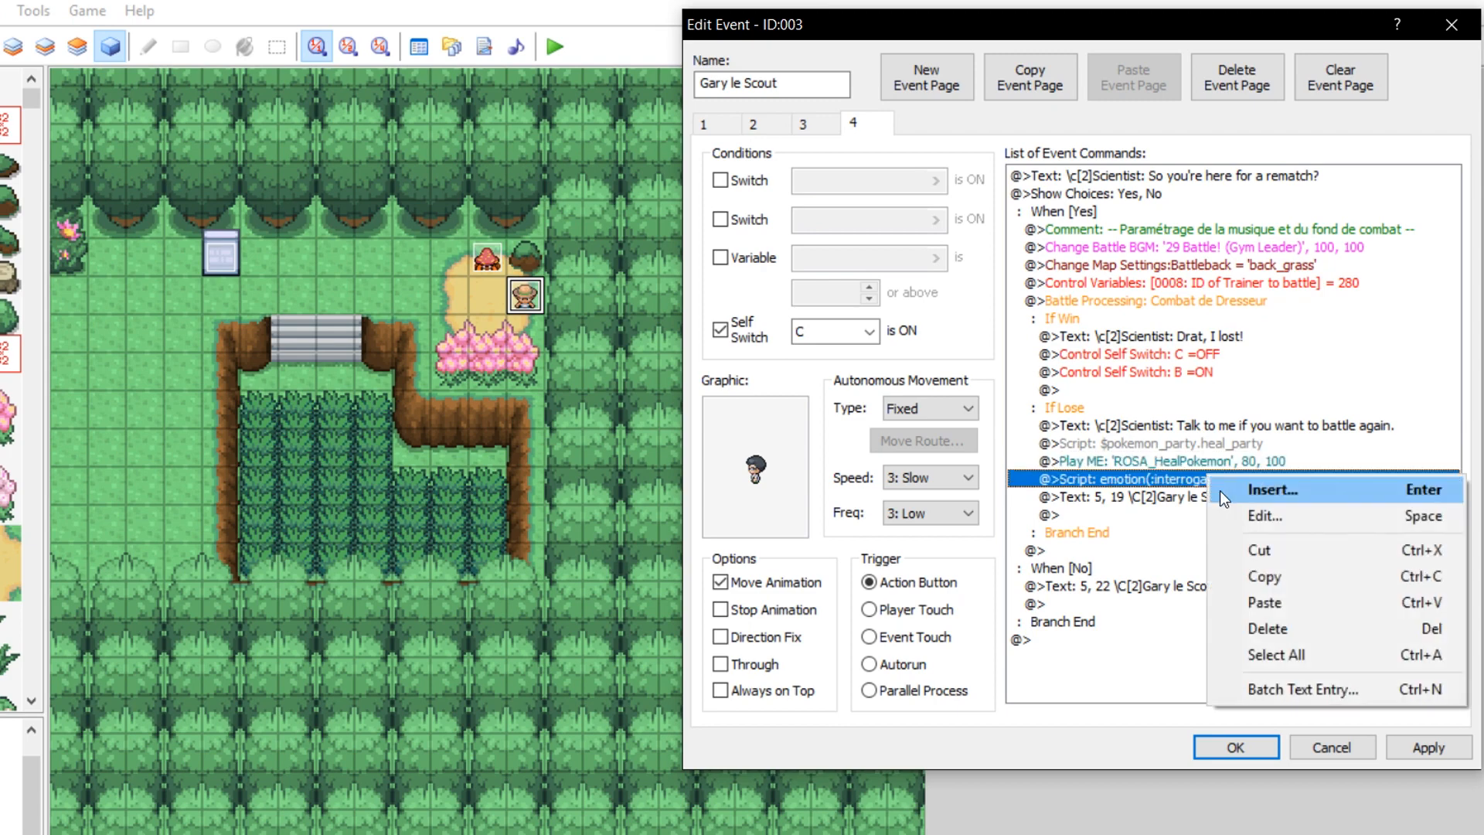
left_click(1245, 514)
left_click_drag(1285, 345, 1312, 346)
type("3")
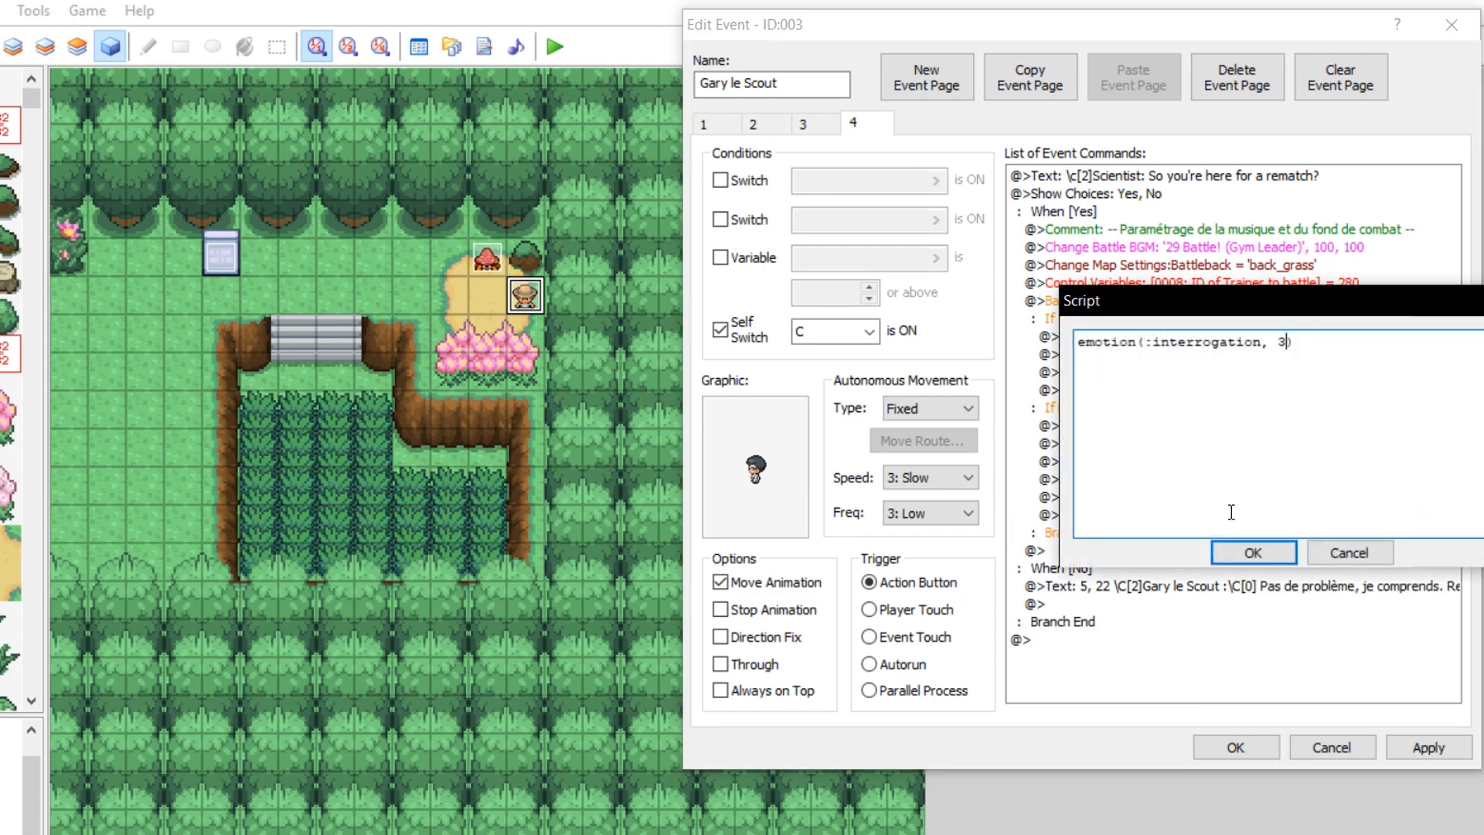
left_click(1250, 554)
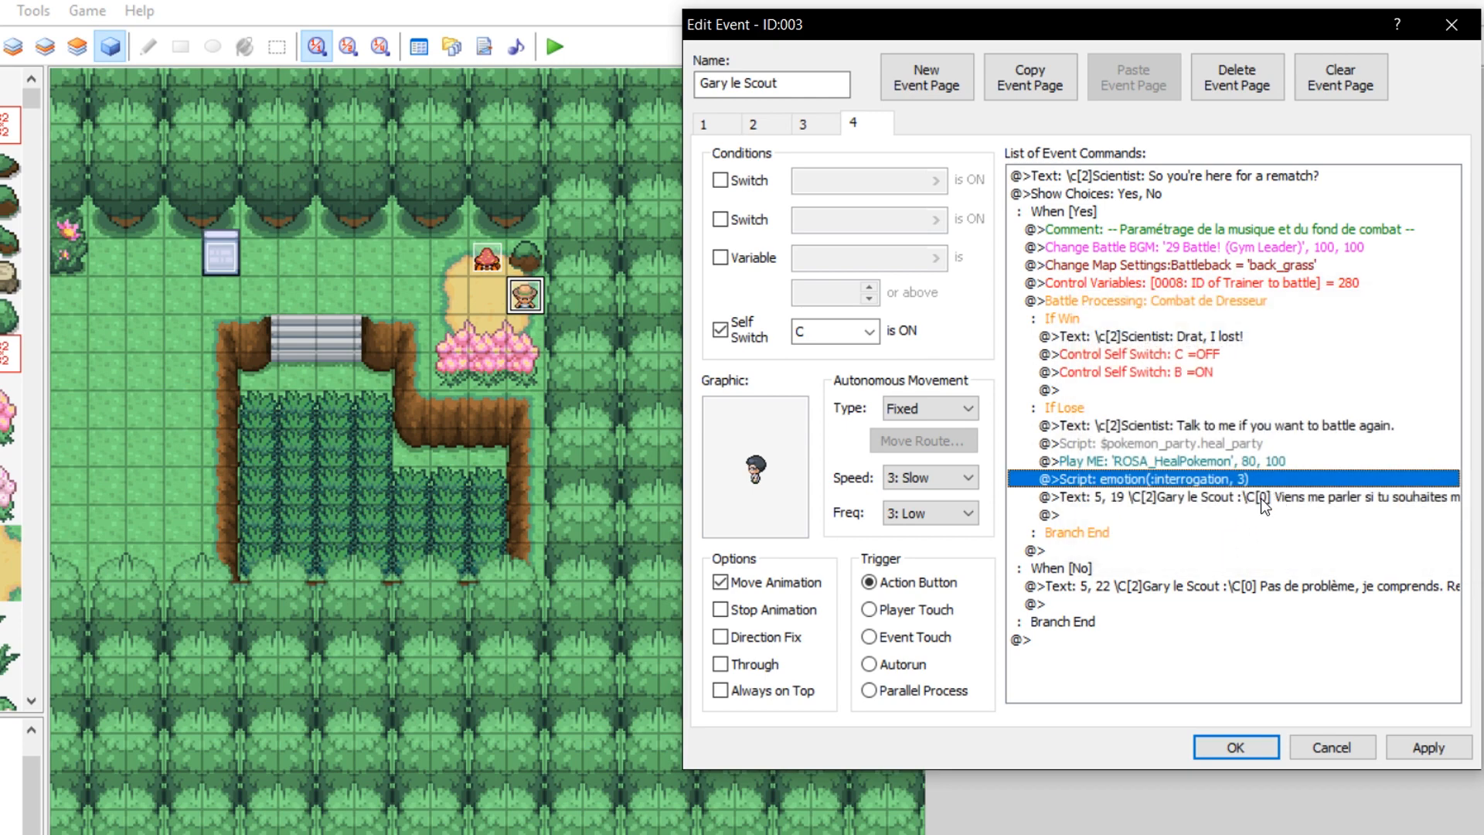
Delete the last French message from page 4's If Lose branch and apply the changes.
right_click(1285, 501)
left_click(1194, 497)
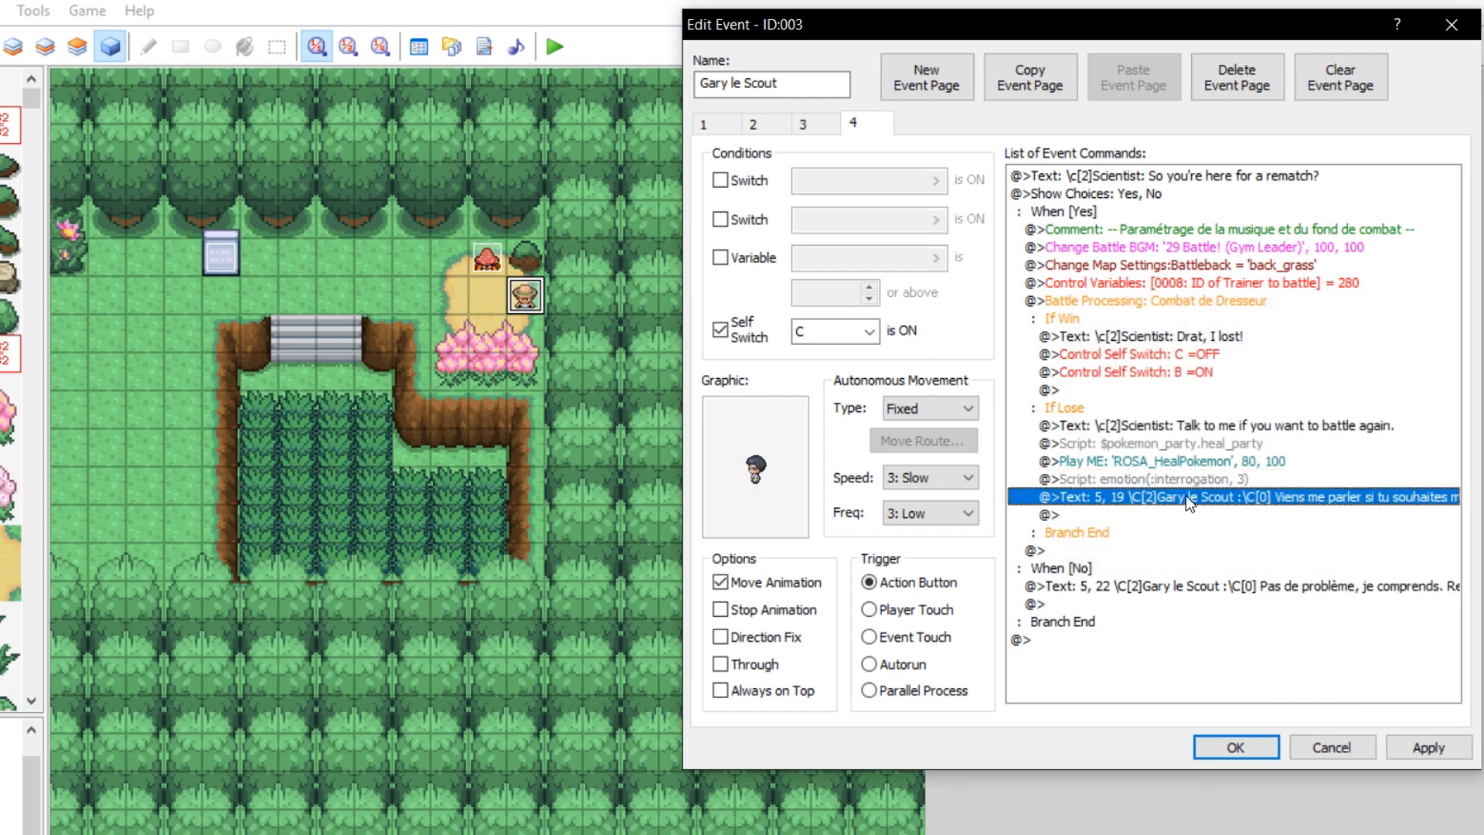
key("Delete")
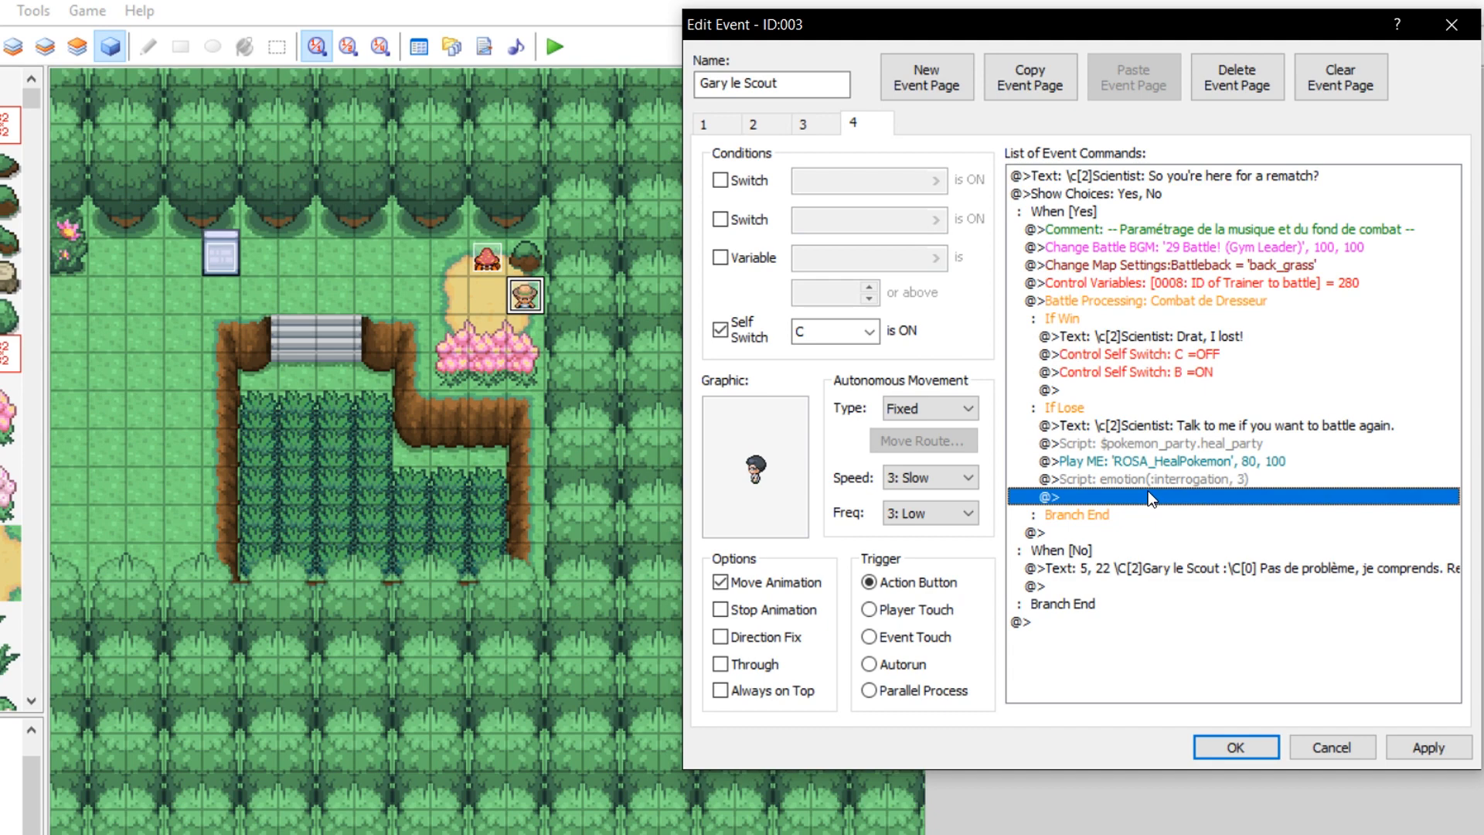
left_click(1432, 745)
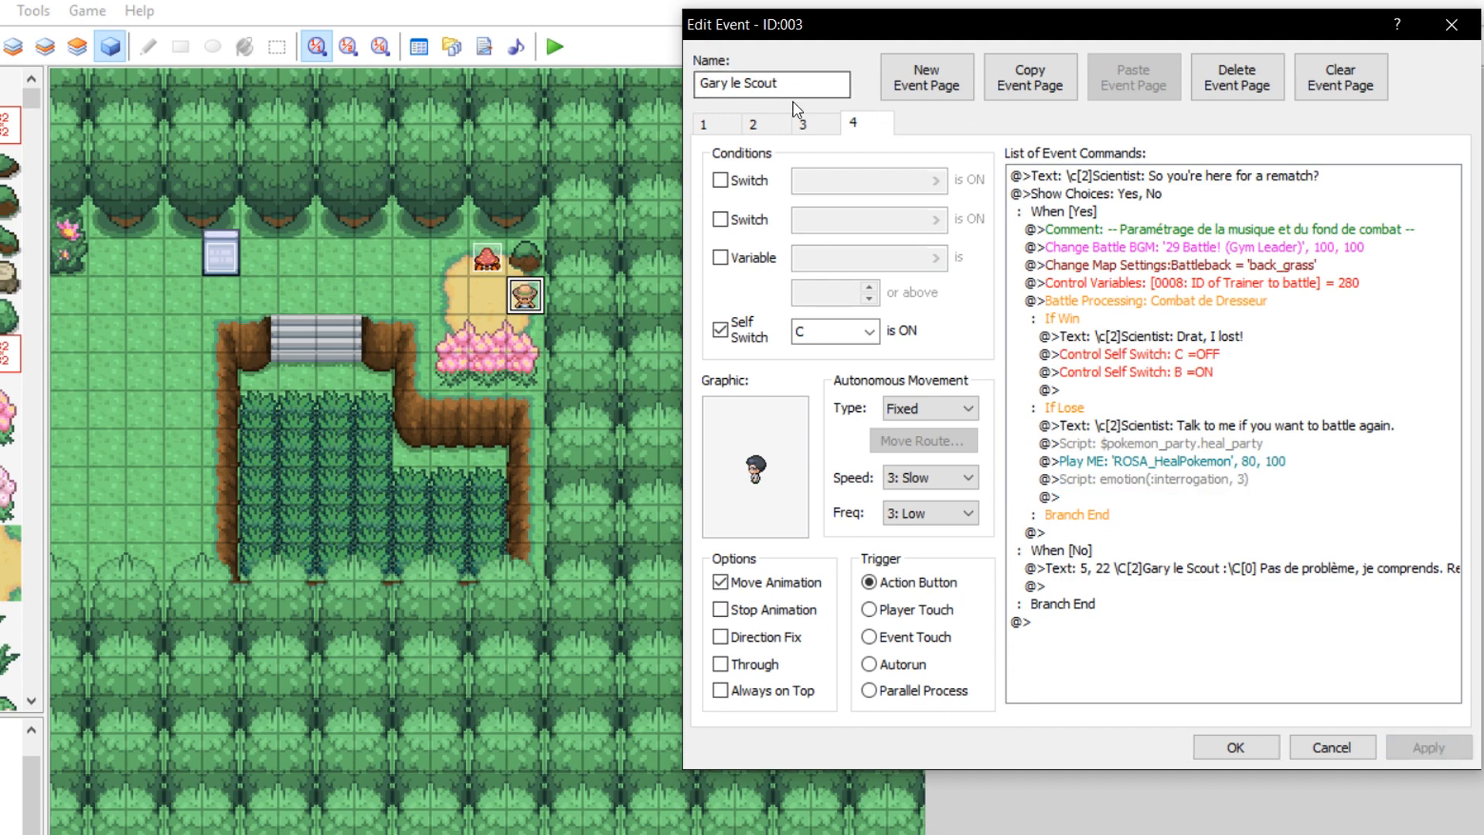
Copy the move route and Wait for Move's Completion from page 2's If Lose branch to the end of page 4's If Lose branch.
left_click(803, 124)
left_click(770, 124)
scroll(1320, 544, "down", 3)
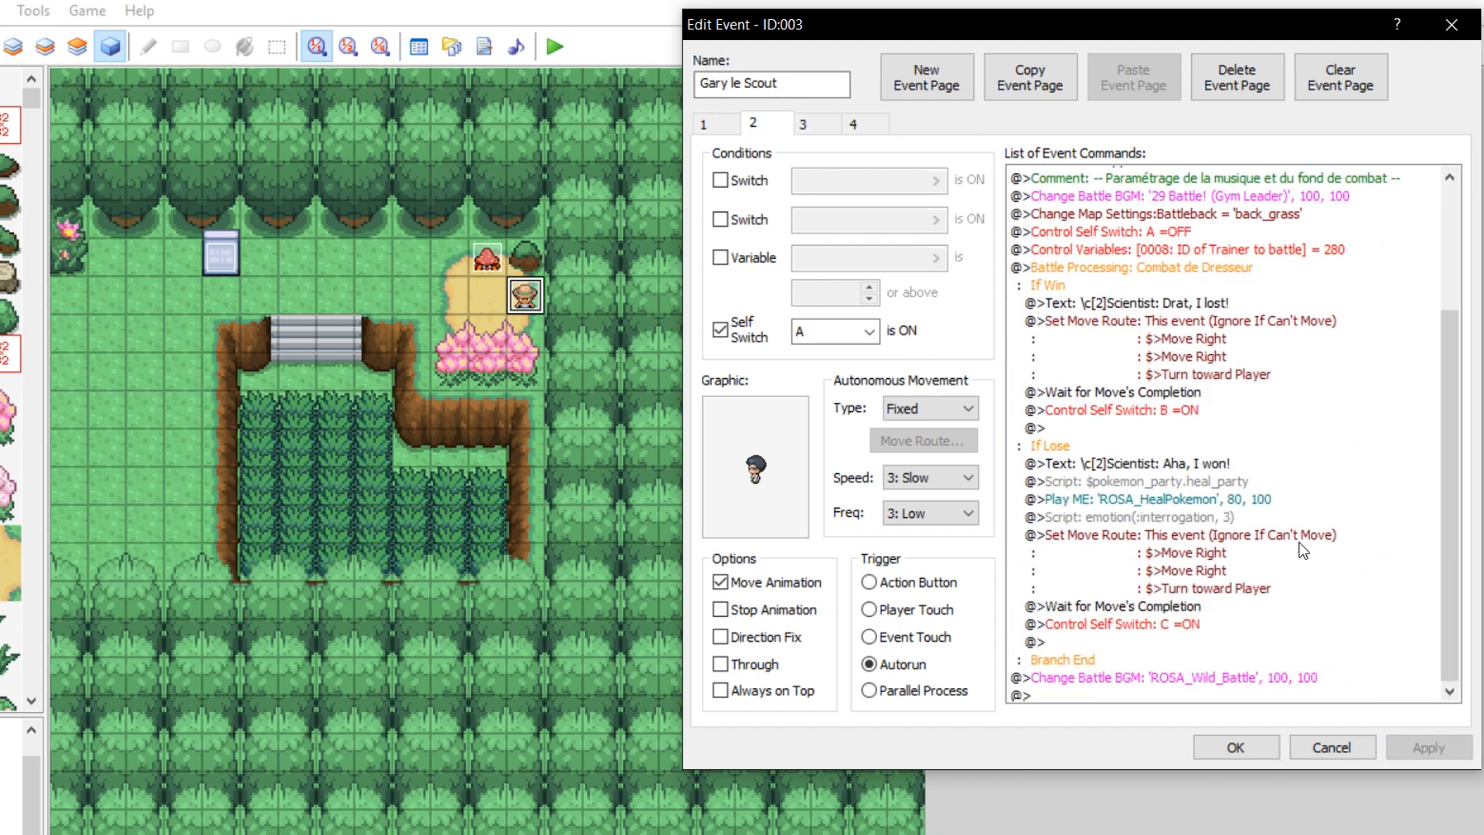
left_click(1175, 536)
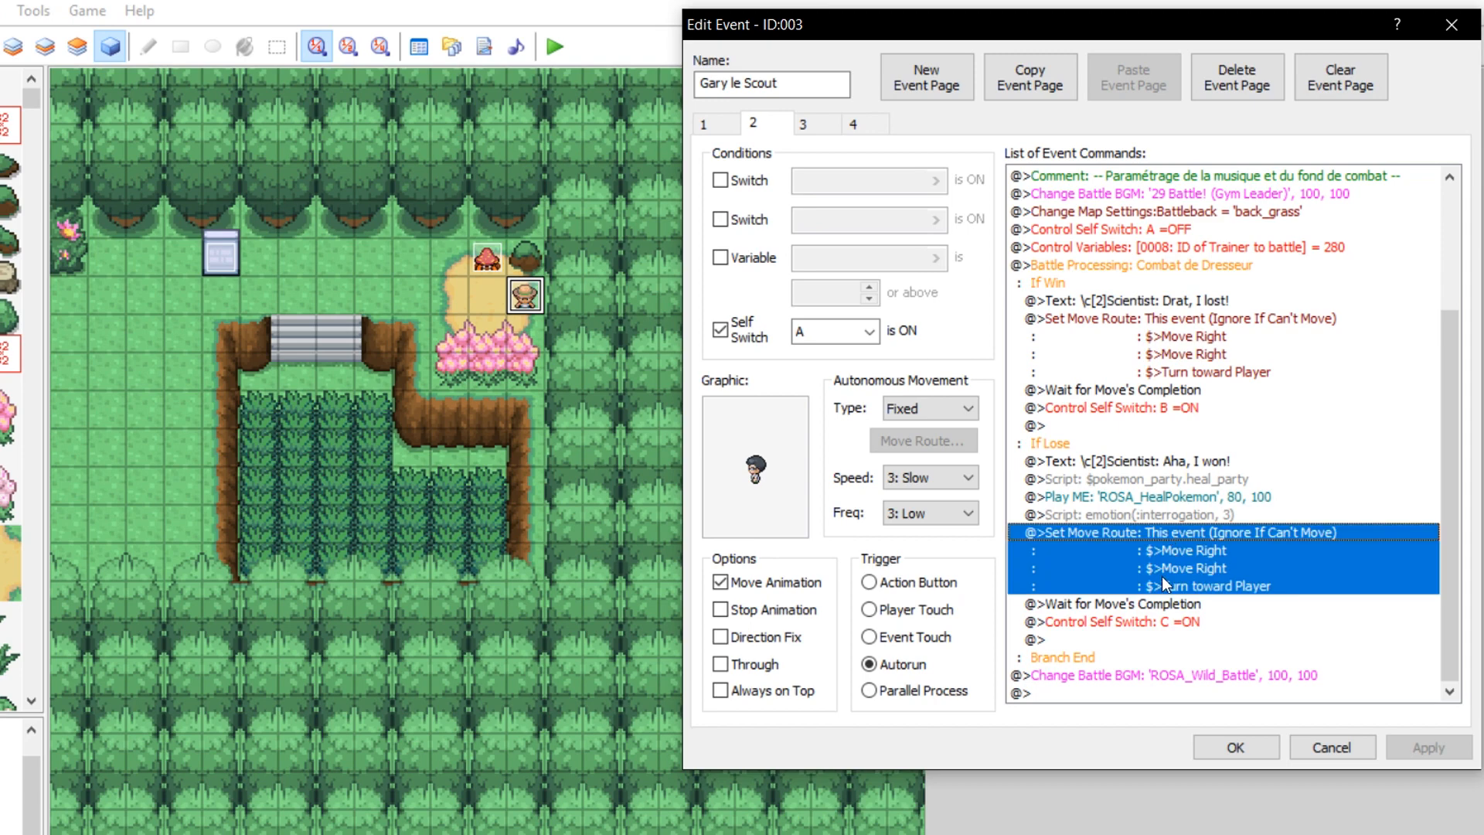
left_click_drag(1136, 587, 1129, 597)
left_click(869, 127)
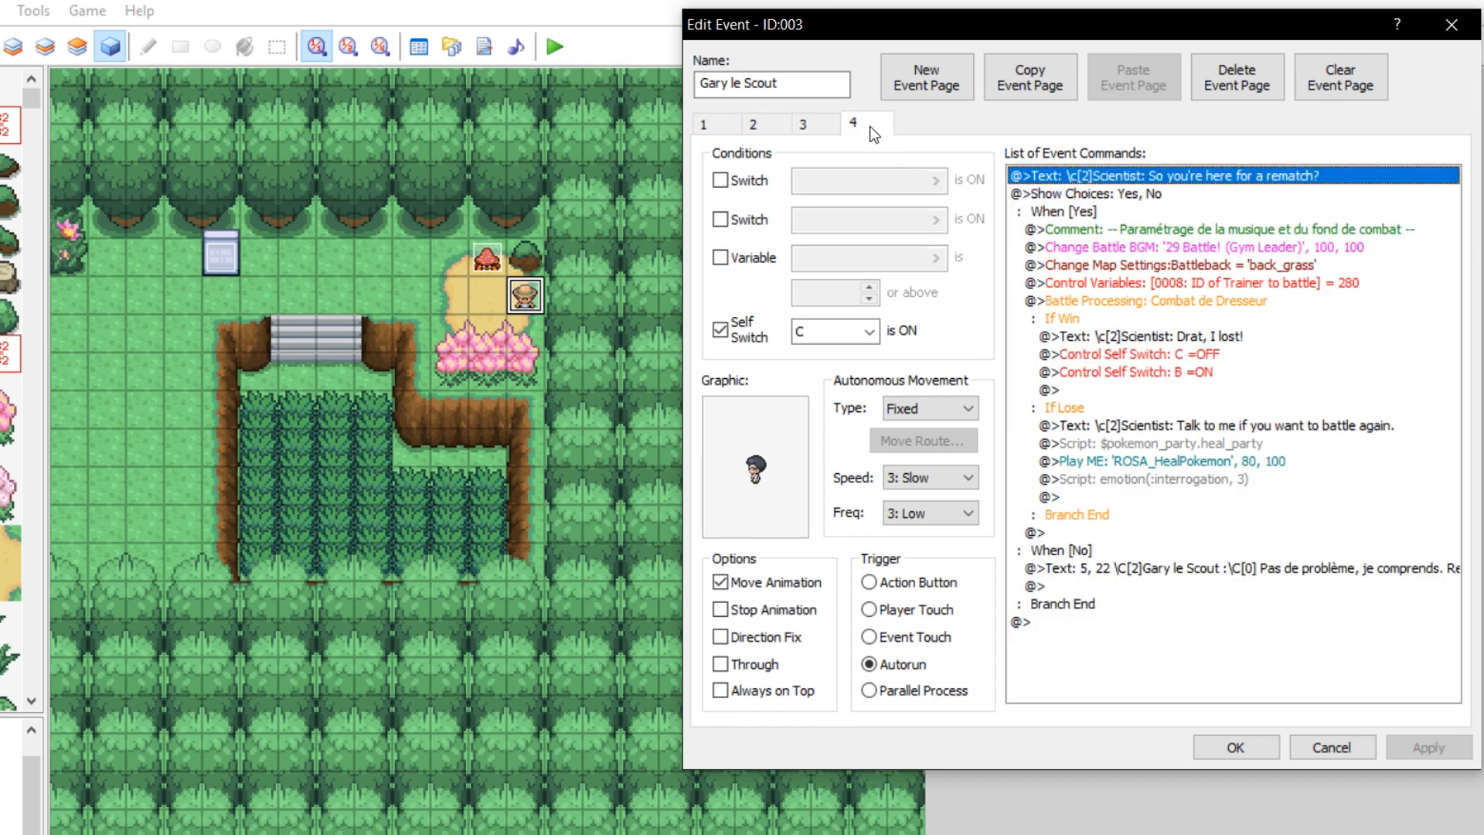
left_click(1112, 485)
left_click(1112, 495)
key("ctrl+v")
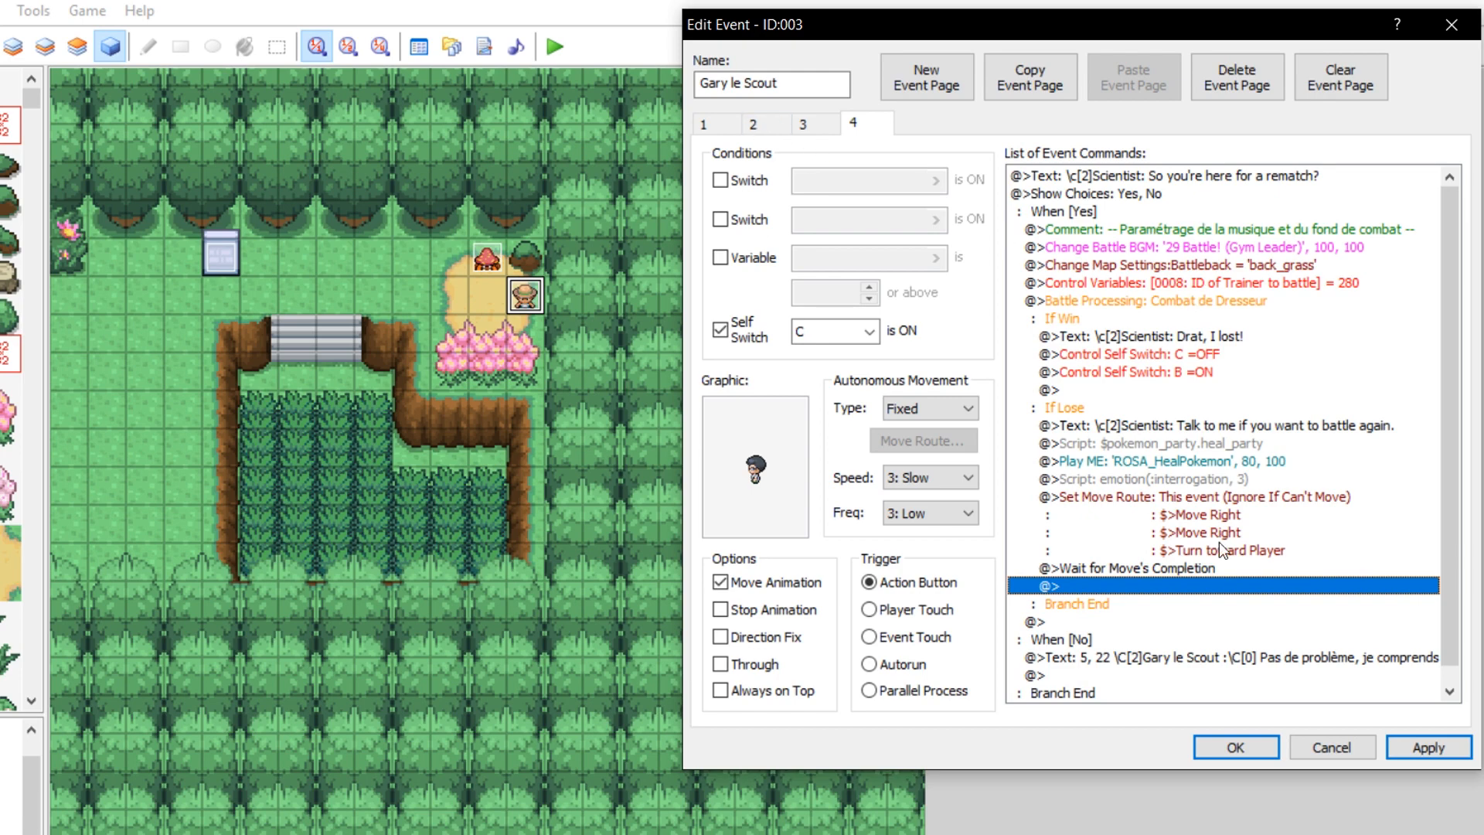
Delete the move route and Wait for Move's Completion from page 4's If Lose branch and apply the changes.
left_click(1222, 501)
key("Delete")
key("Delete")
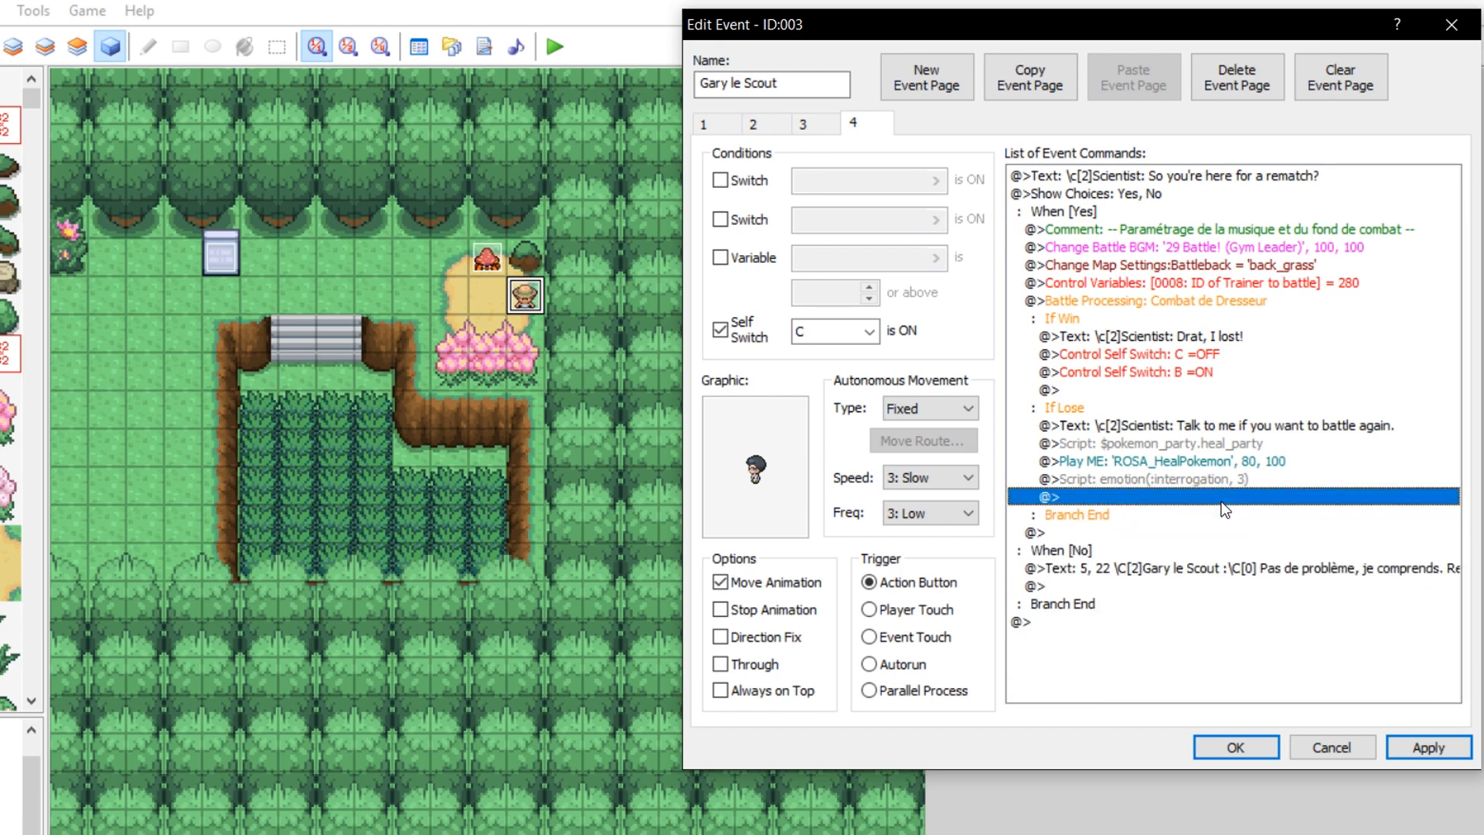
left_click(1427, 747)
Replace page 4's When [No] message with "\c[2]Scientist: Okay, talk to me if you want to battle again." and save the event.
right_click(1128, 564)
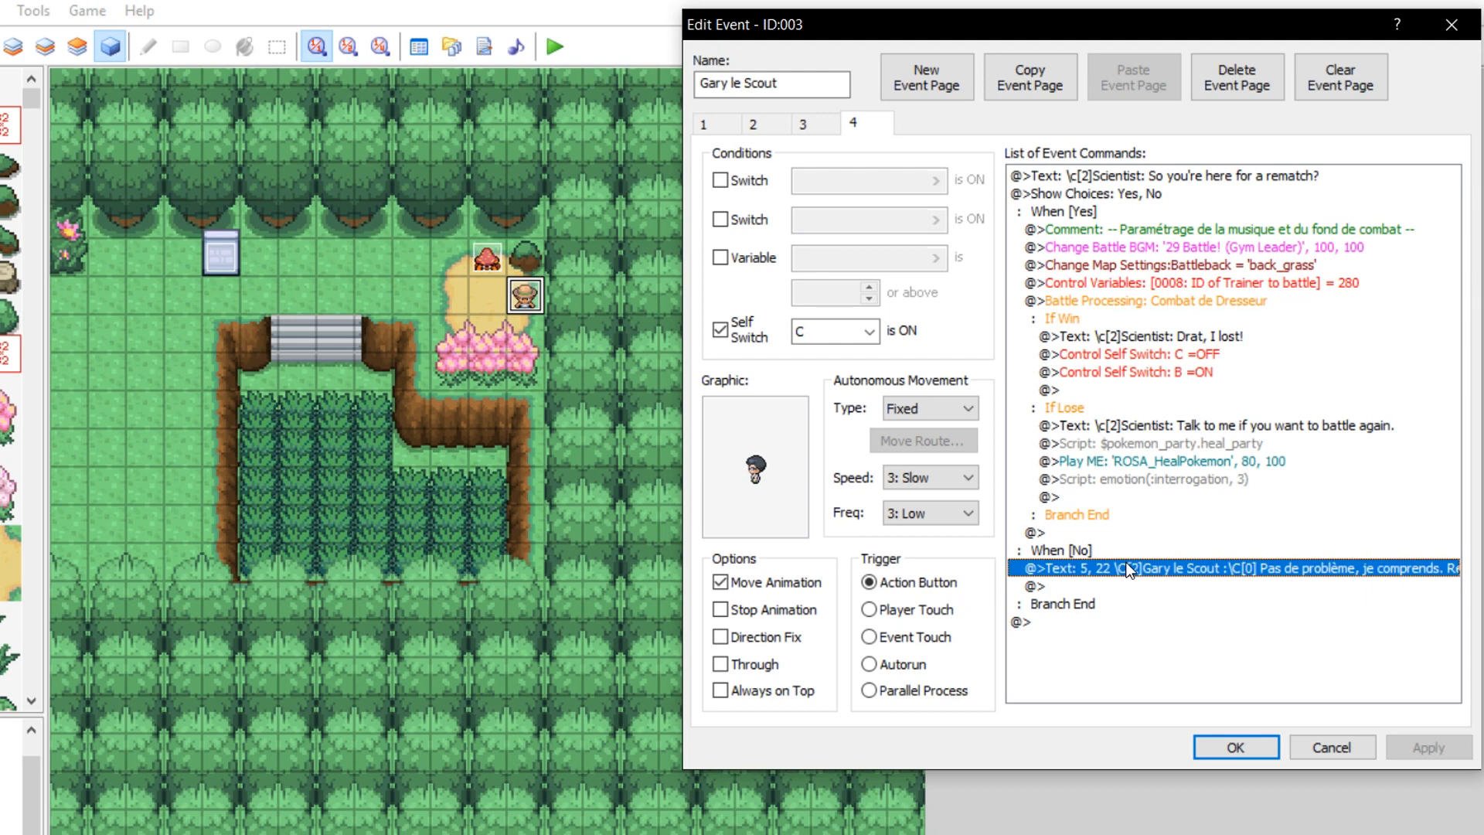
left_click(1185, 592)
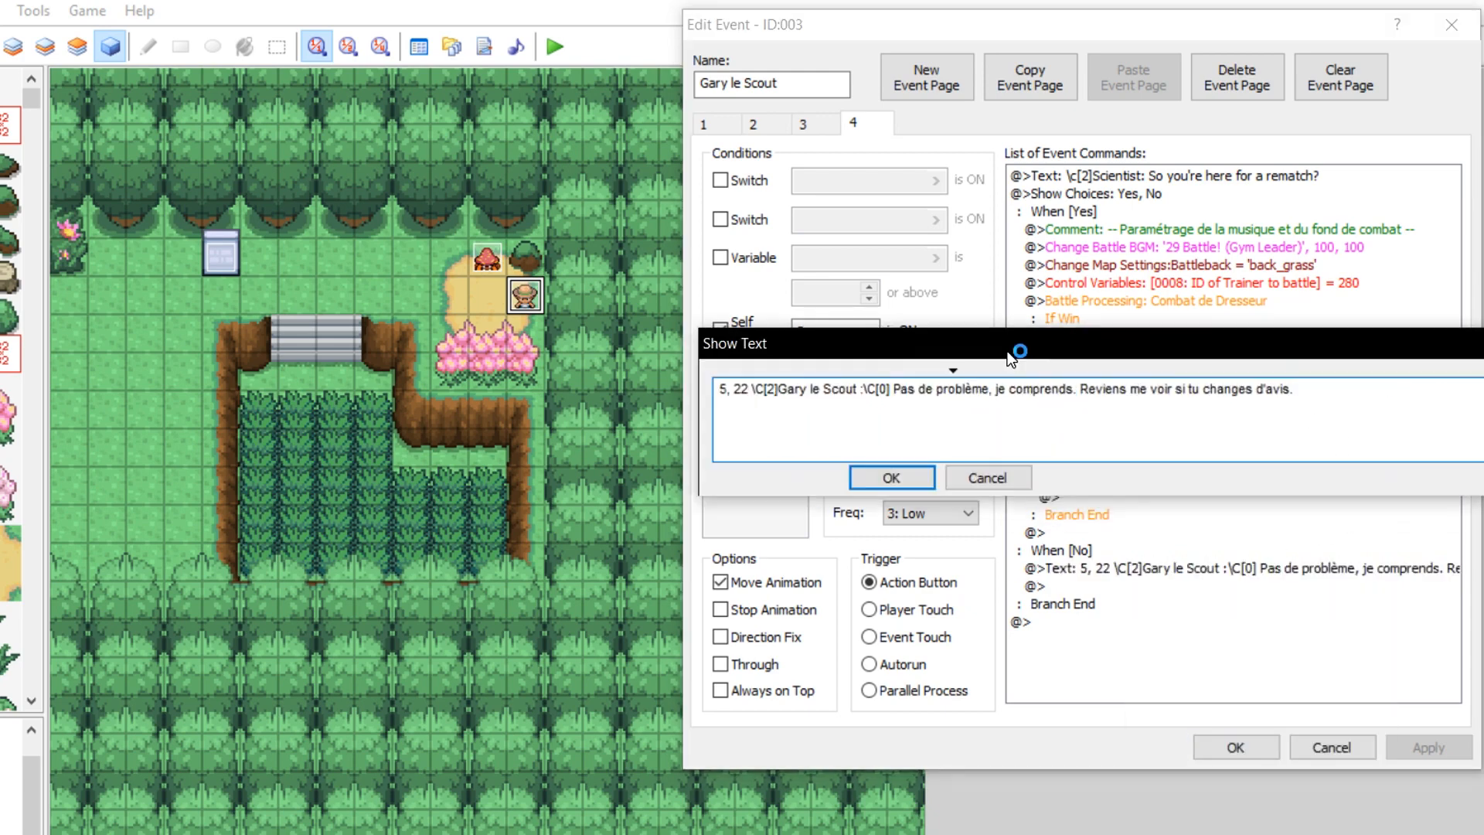
type("\\c[2]")
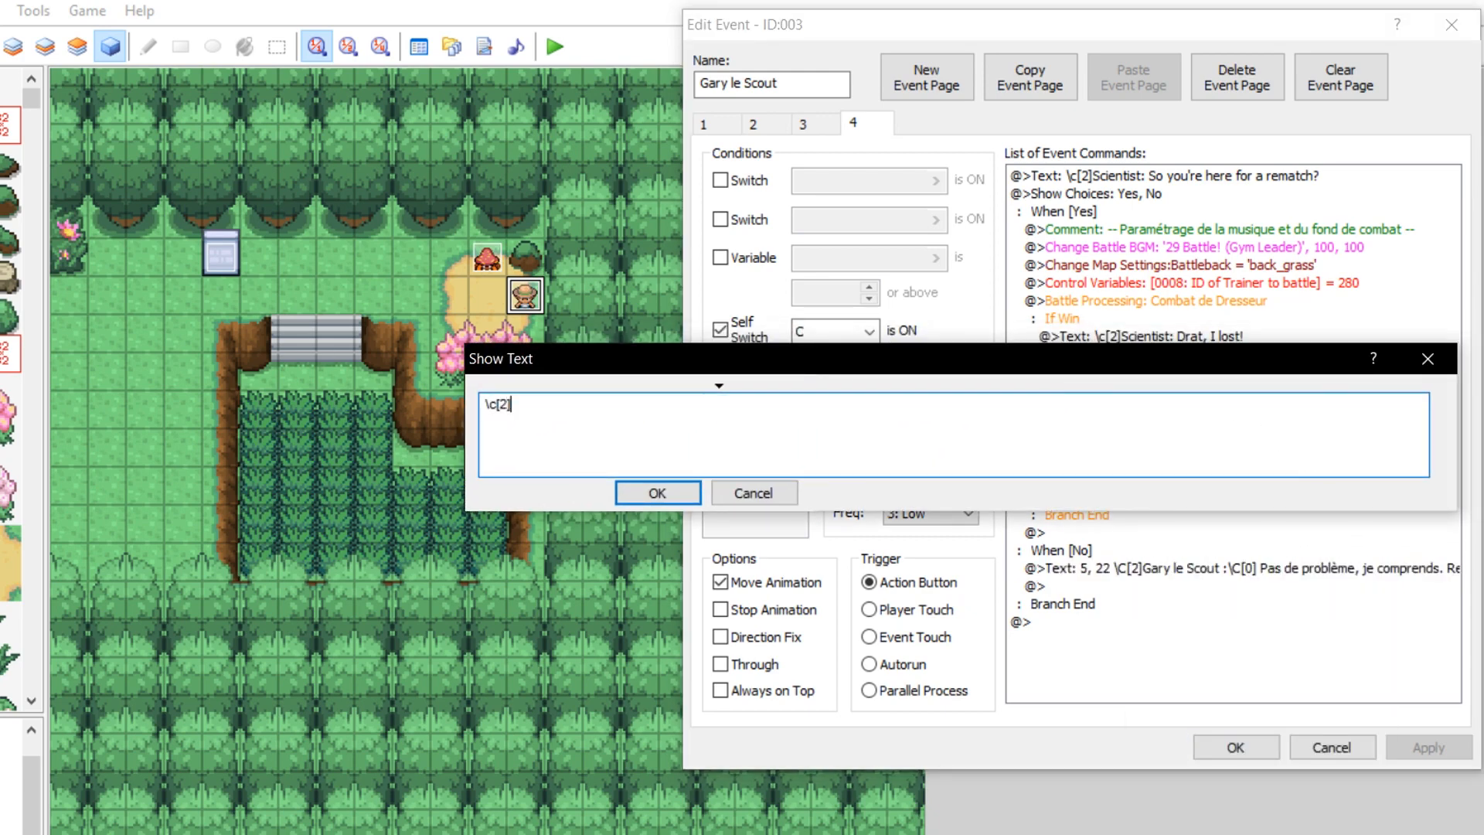
type("Scientist: Okay, talk to me if you want to battle again.")
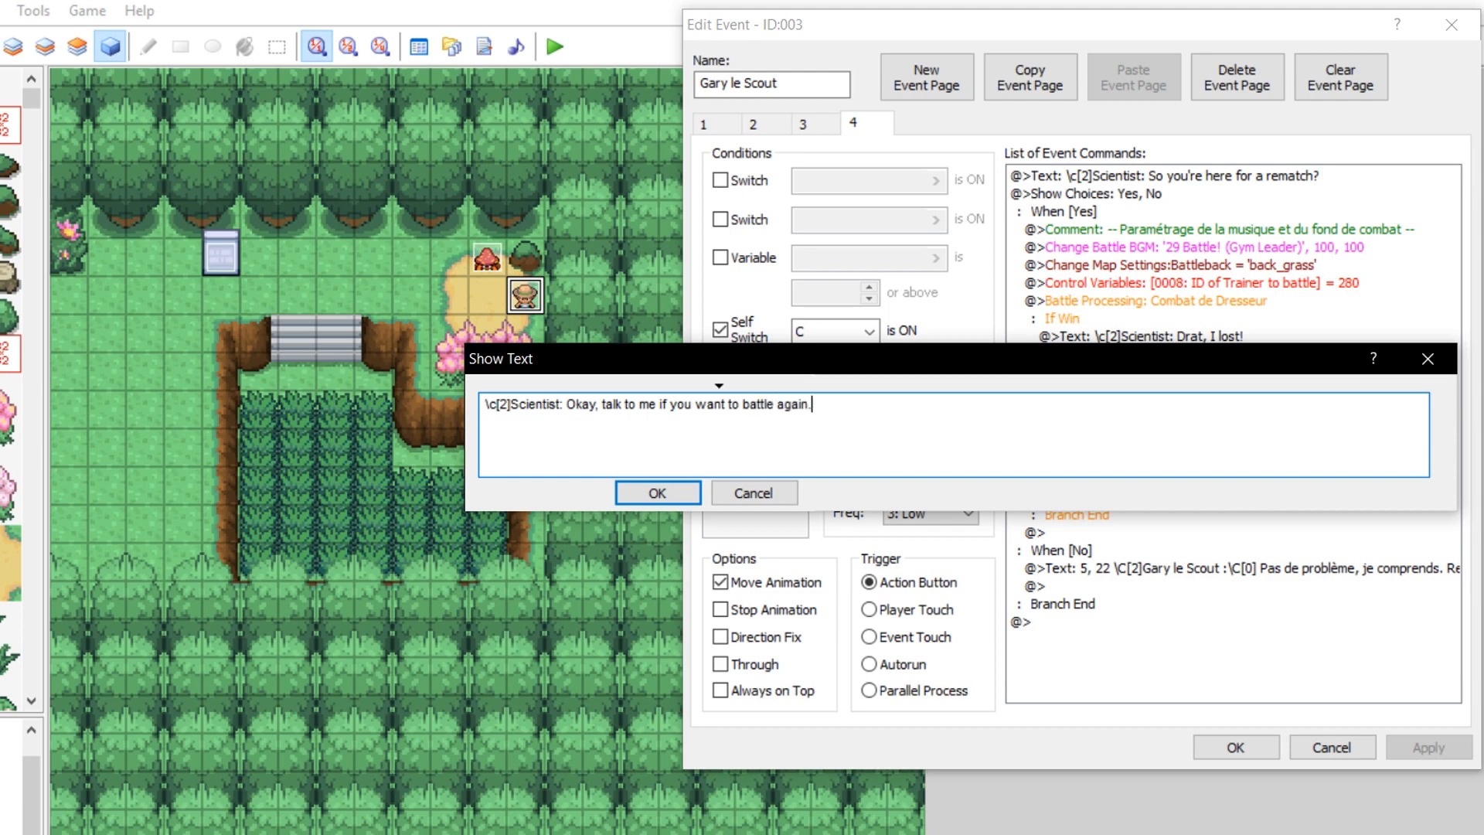
left_click(679, 502)
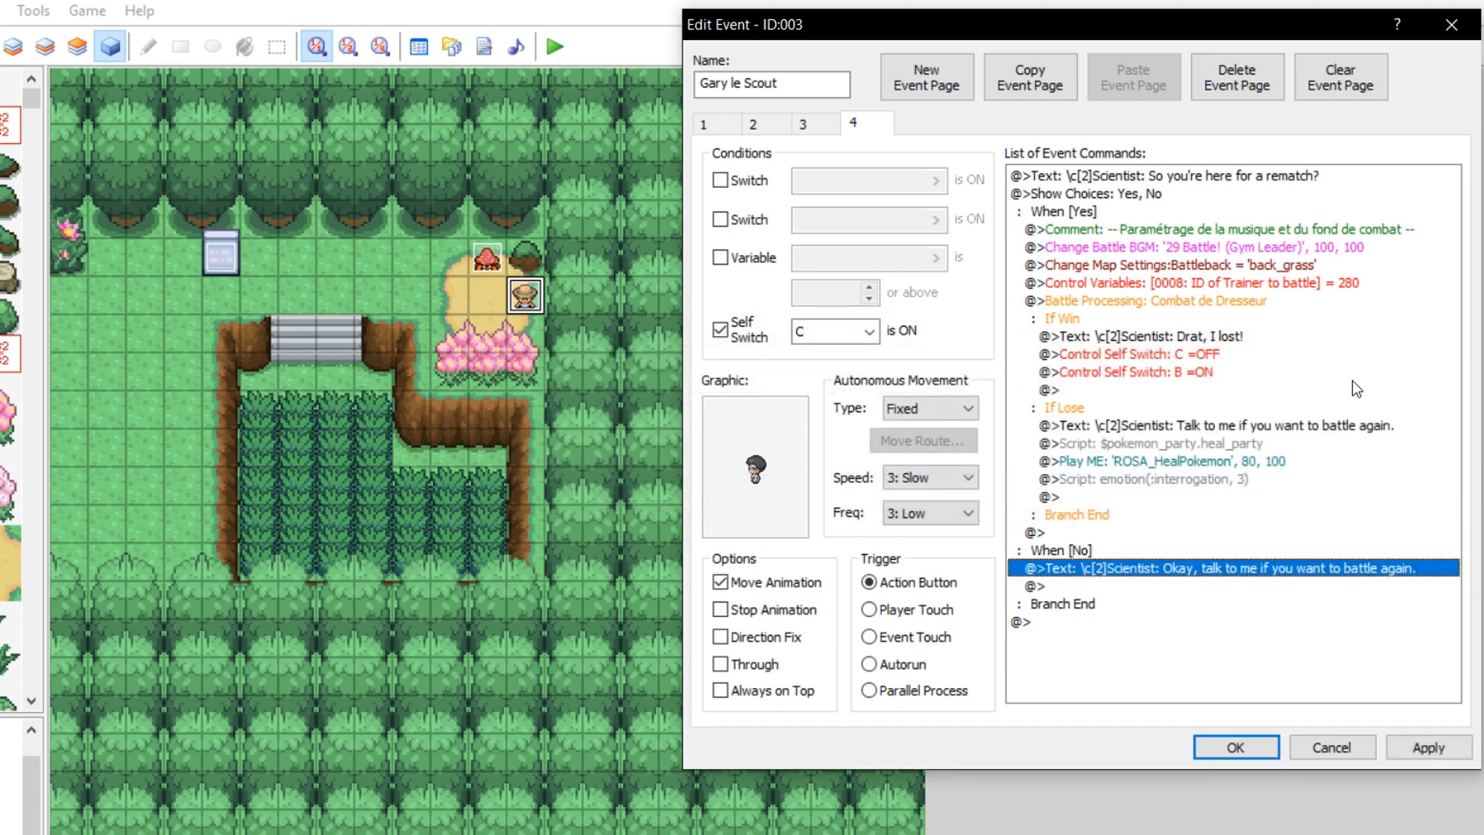
left_click(1439, 755)
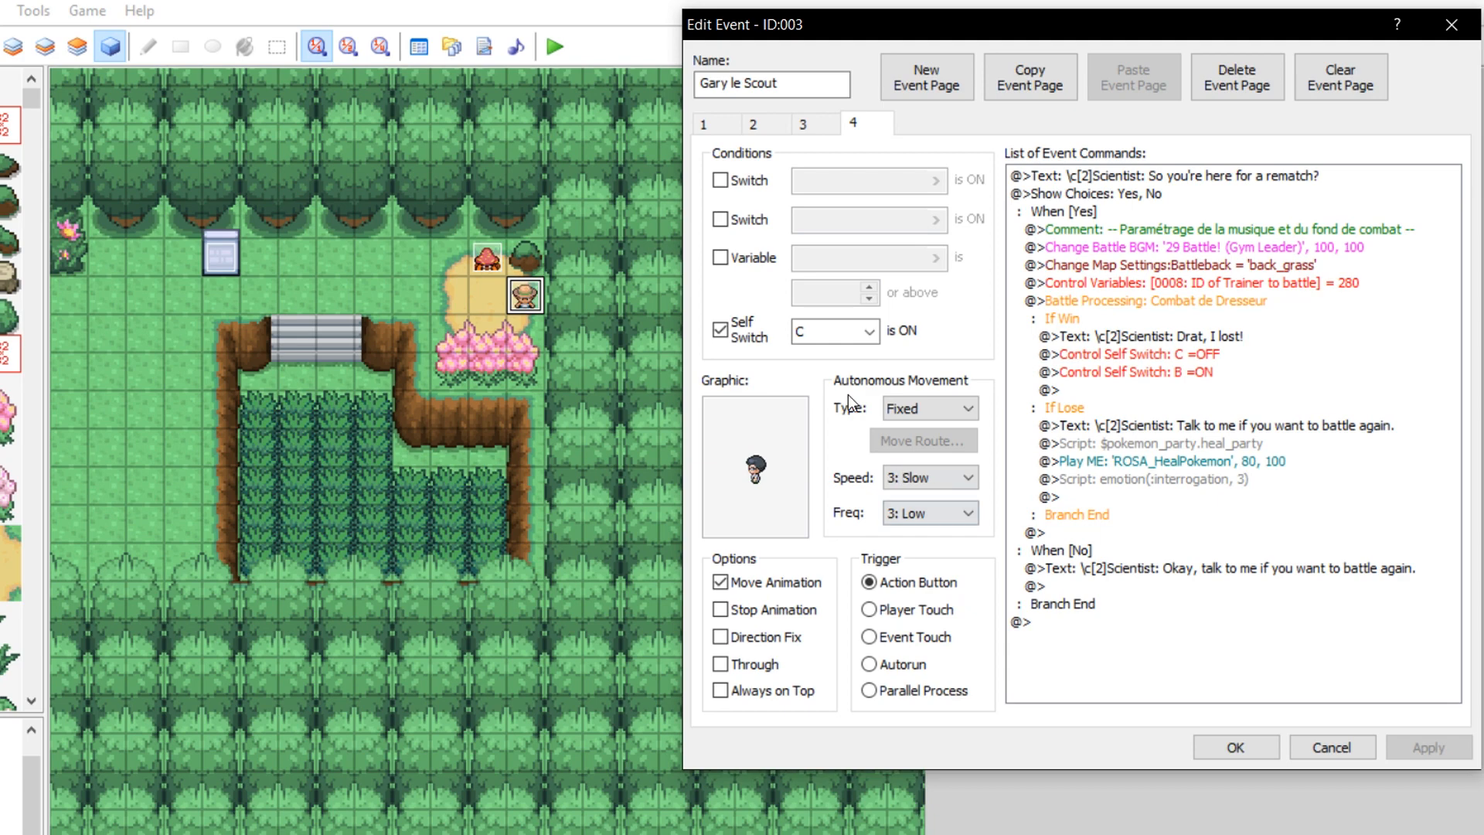
left_click(1234, 746)
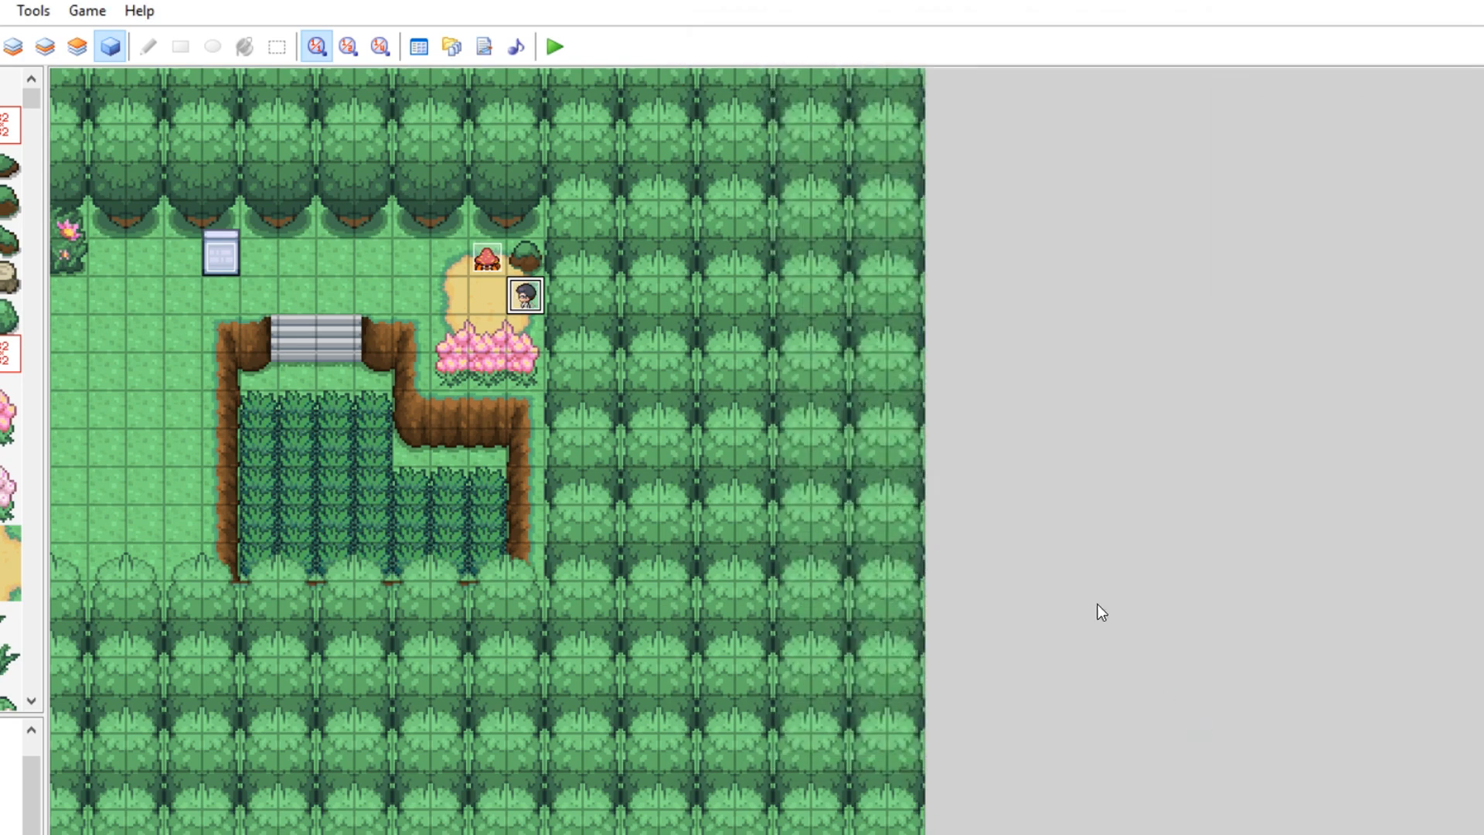
left_click(560, 43)
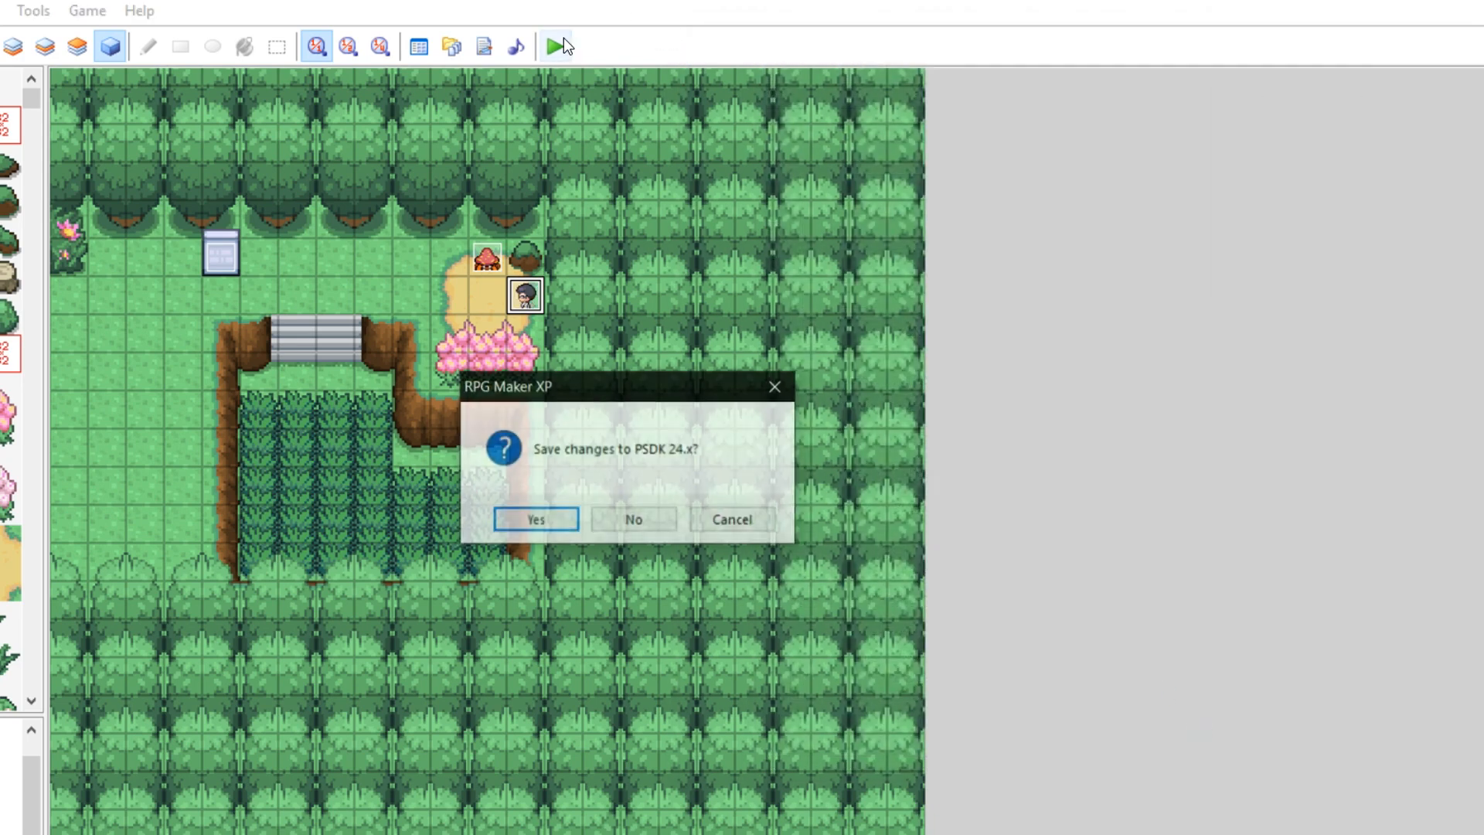
left_click(777, 387)
double_click(485, 266)
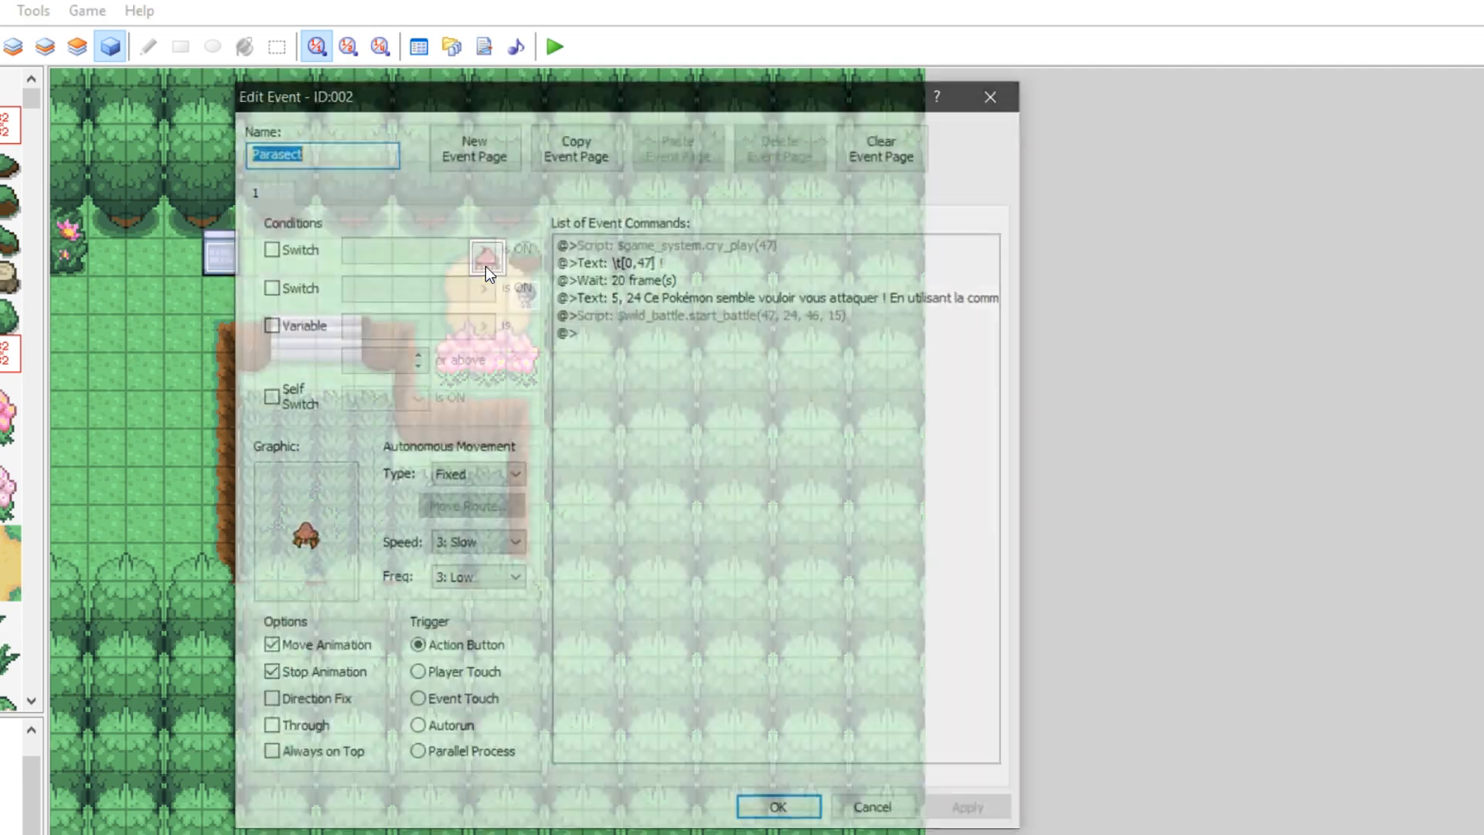
left_click(998, 92)
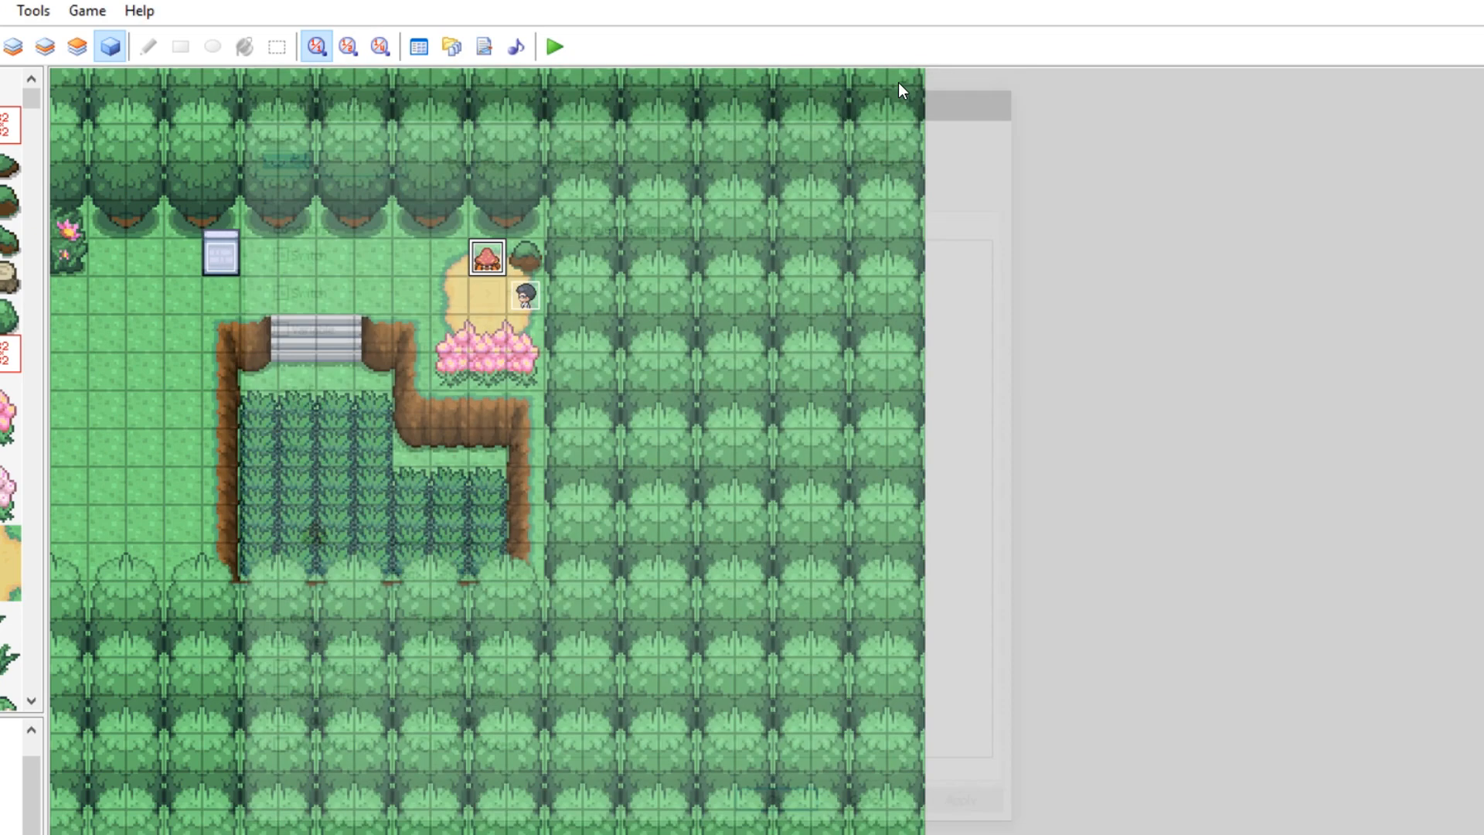
Launch a playtest of the game, saving the changes to PSDK 24.x, and enter the game world.
left_click(550, 45)
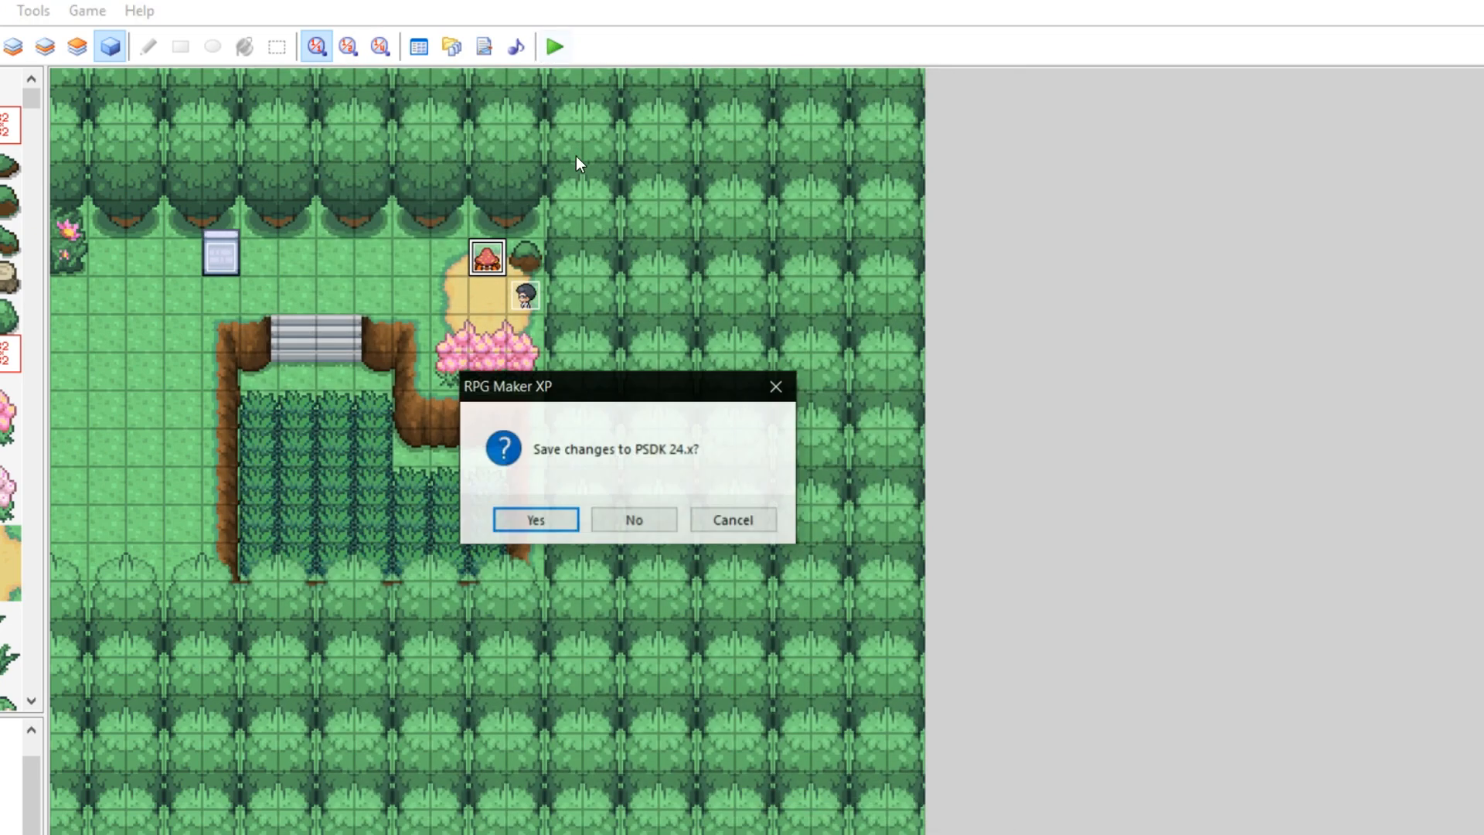
left_click(545, 514)
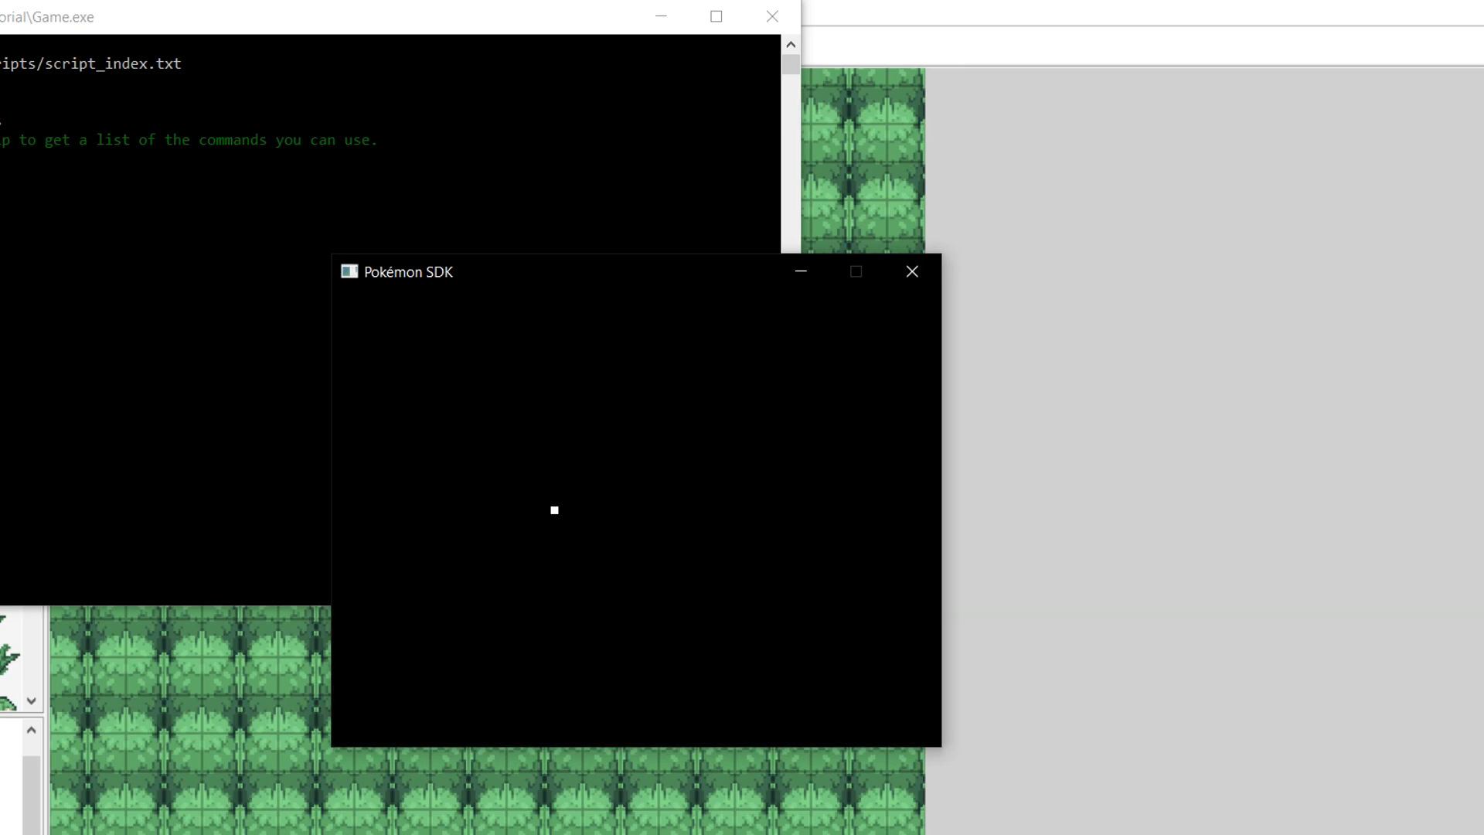
key("Return")
key("Return")
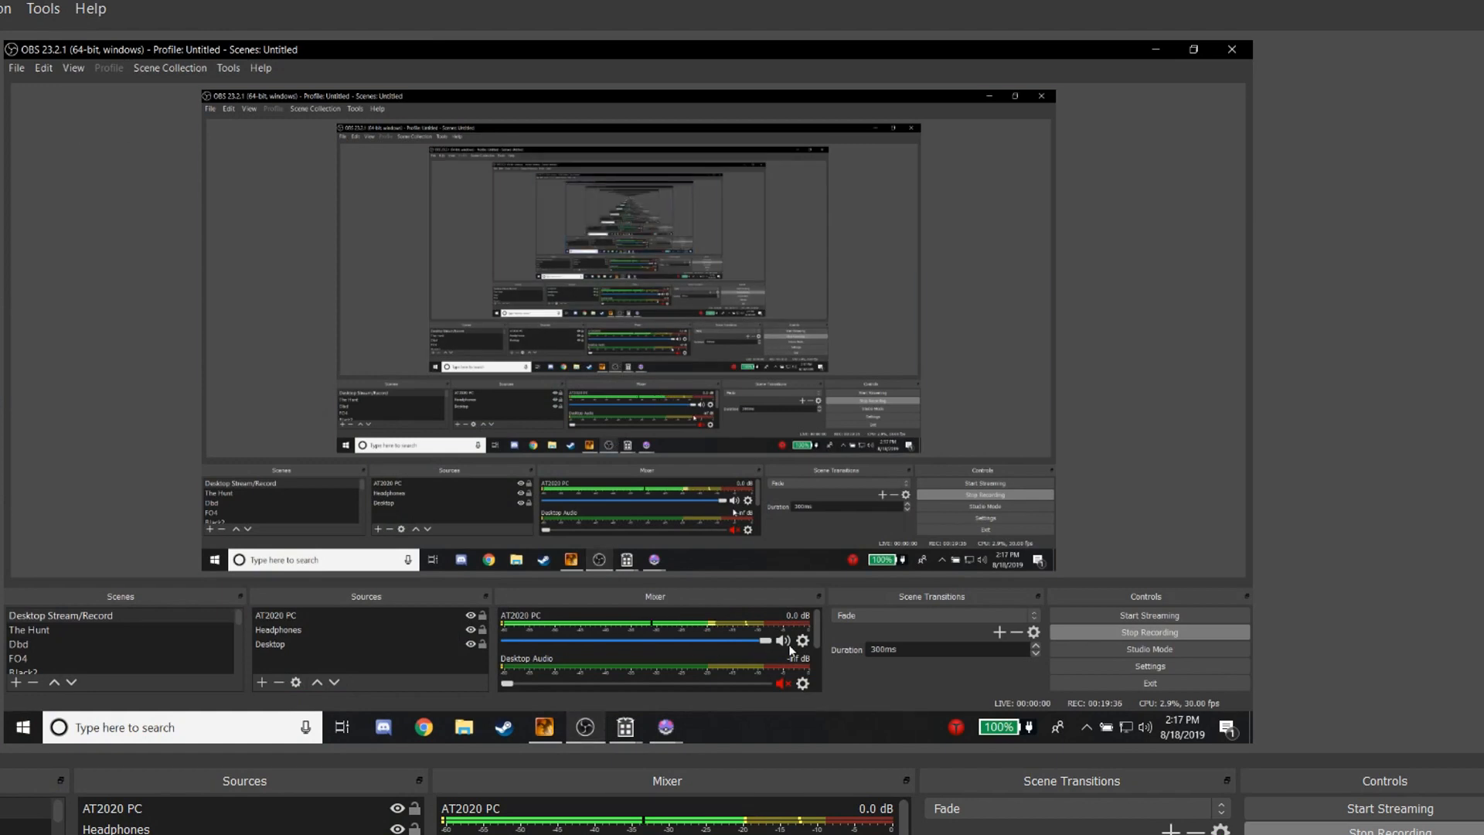
Switch to the Pokémon SDK game window and walk the character out of the house and over to Route 1.
scroll(819, 657, "down", 2)
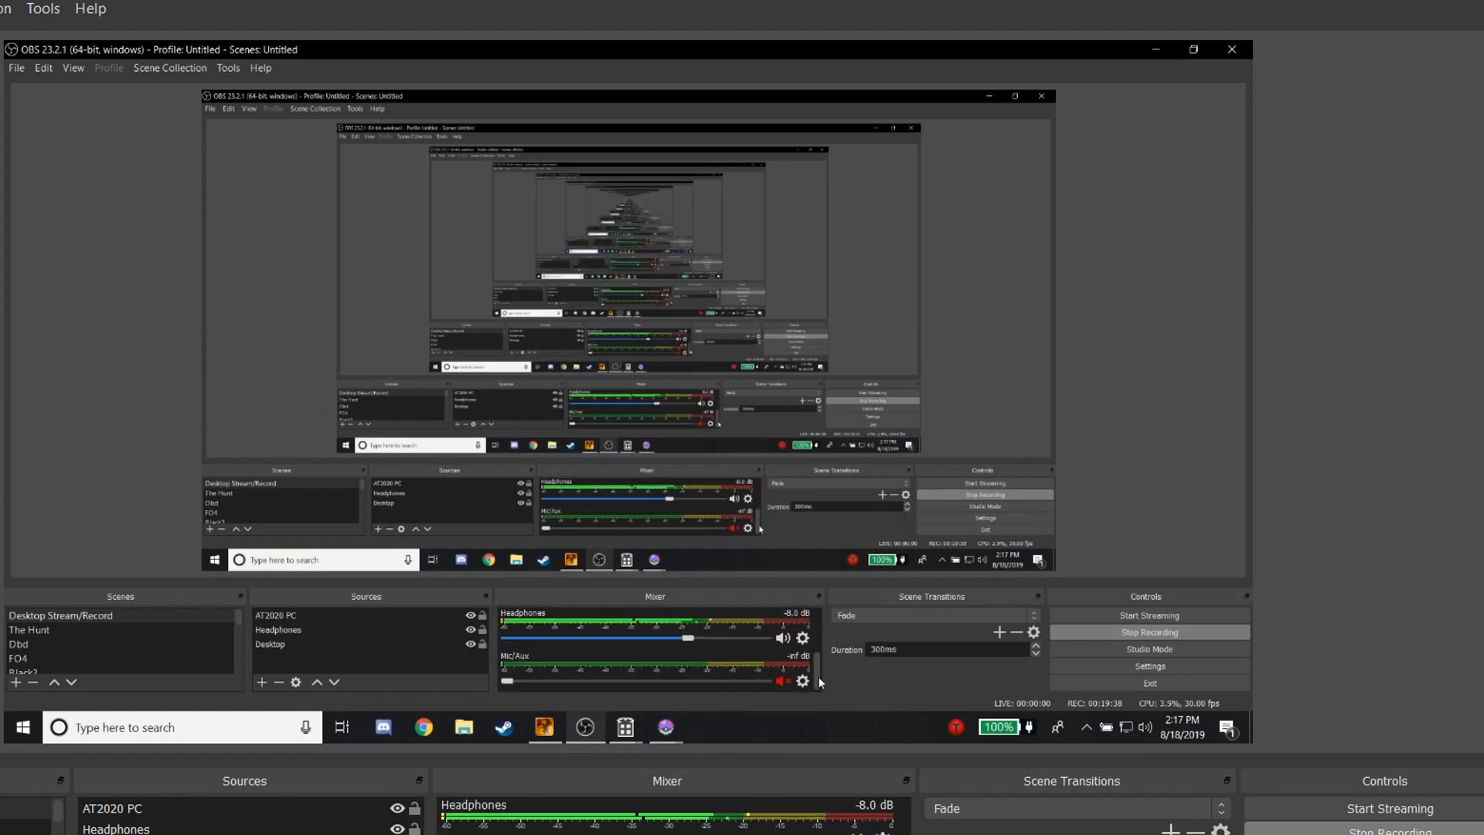
mouse_move(666, 727)
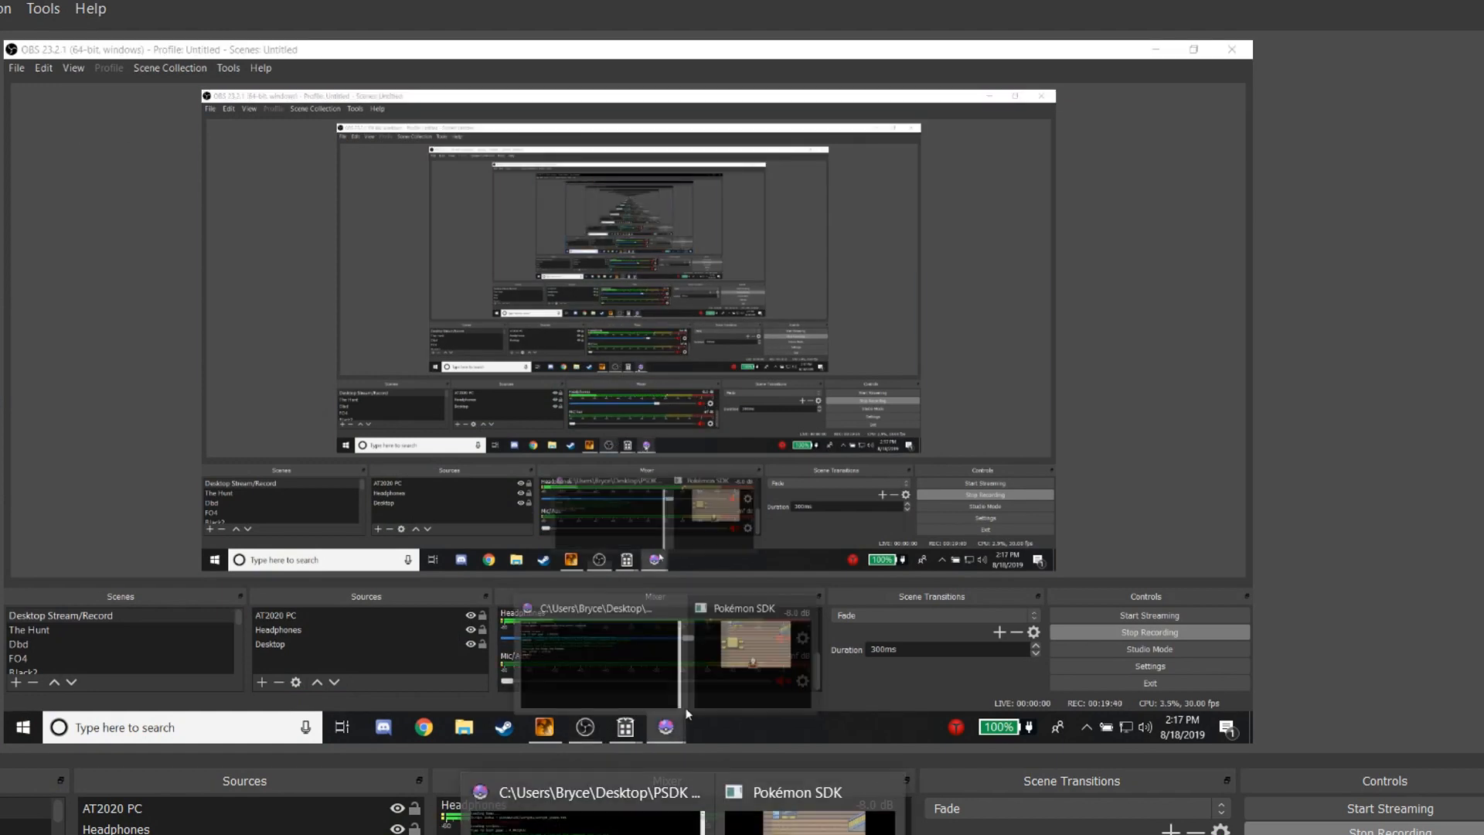
left_click(756, 663)
key("Down")
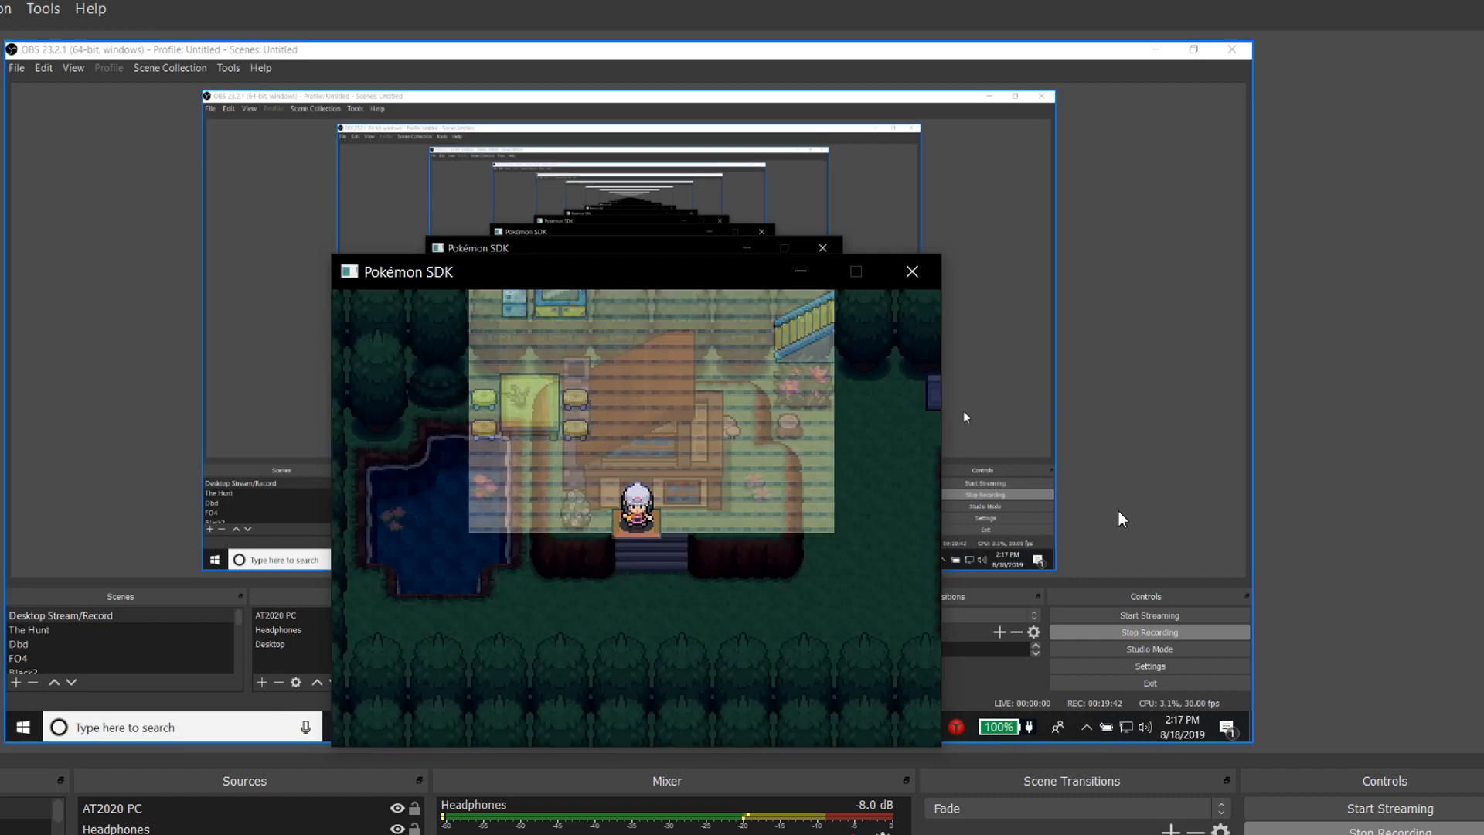
key("Down")
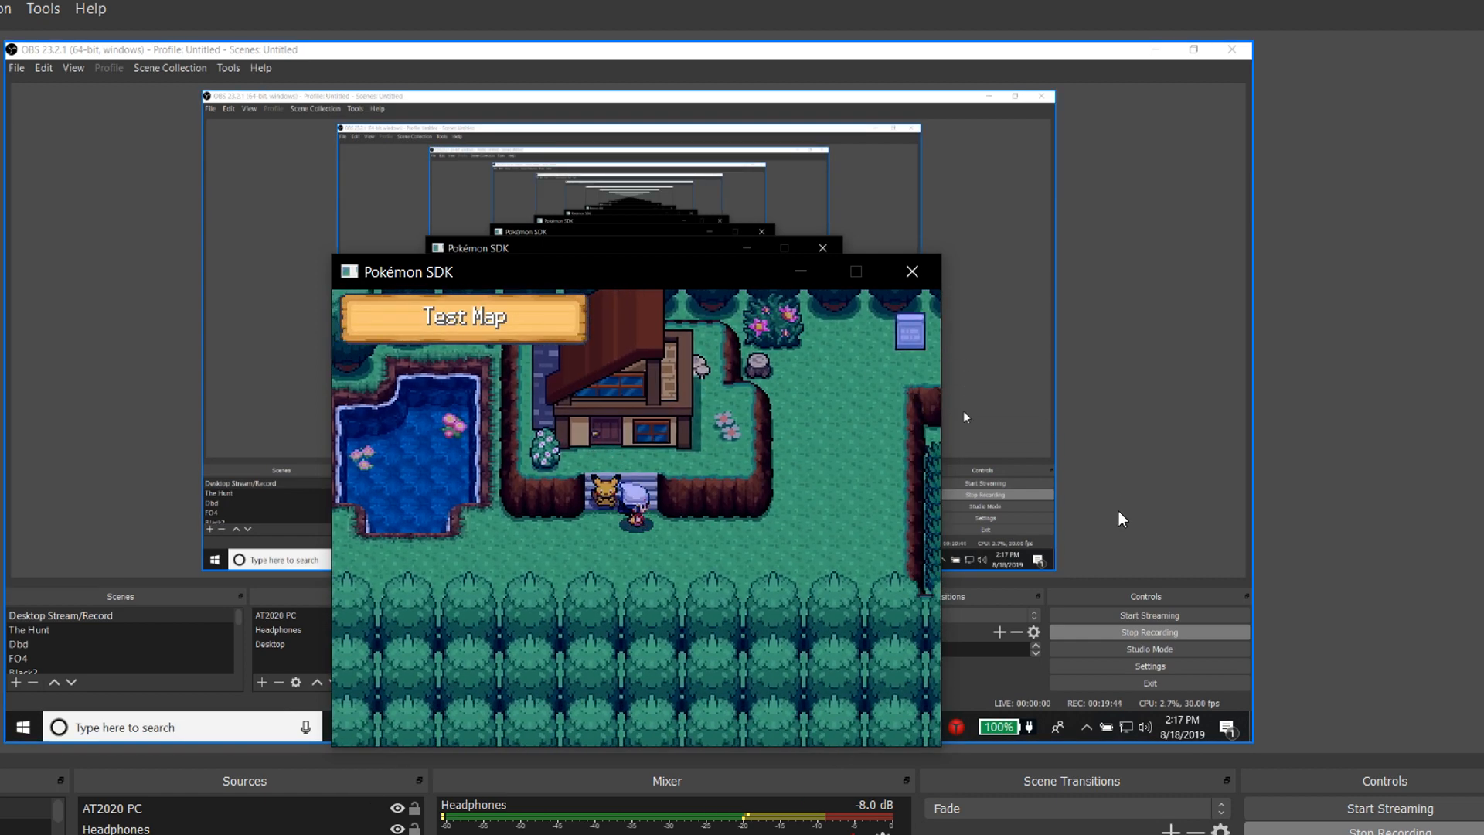
key("Right")
key("Right")
key("Up")
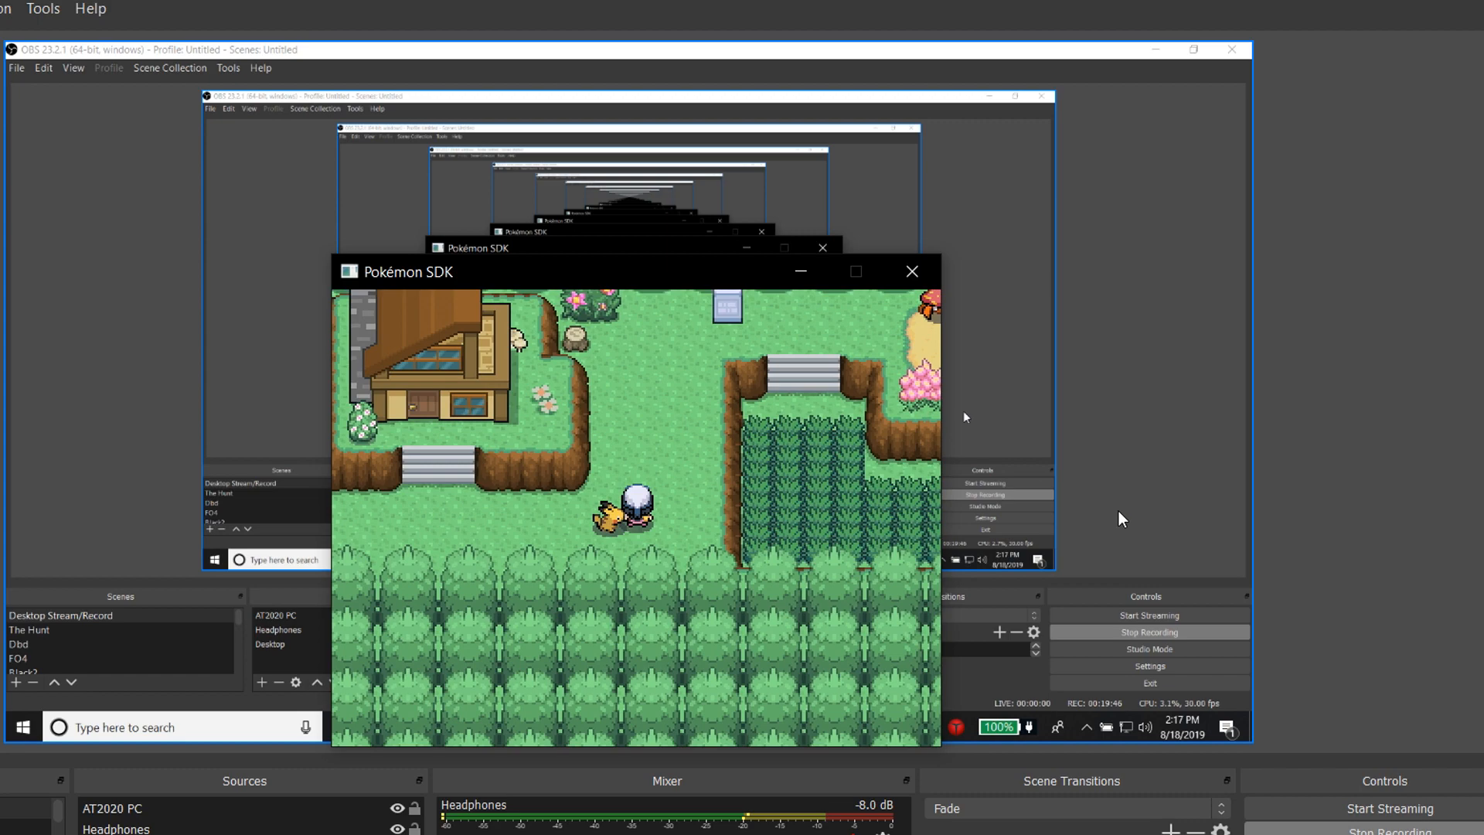
key("Up")
key("Right")
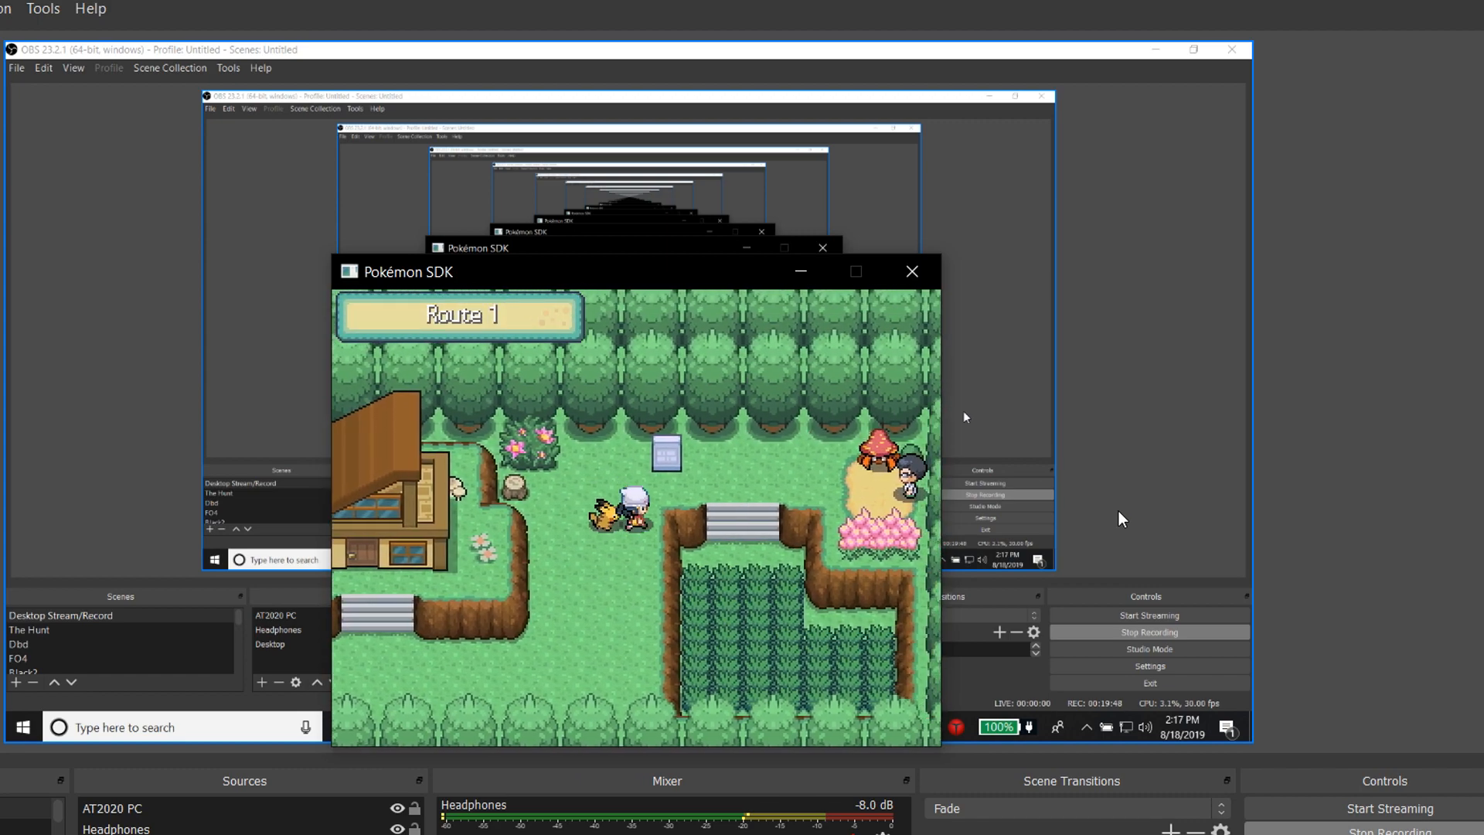
View the player's Pokémon party from the in-game menu and return to the map.
key("x")
key("Down")
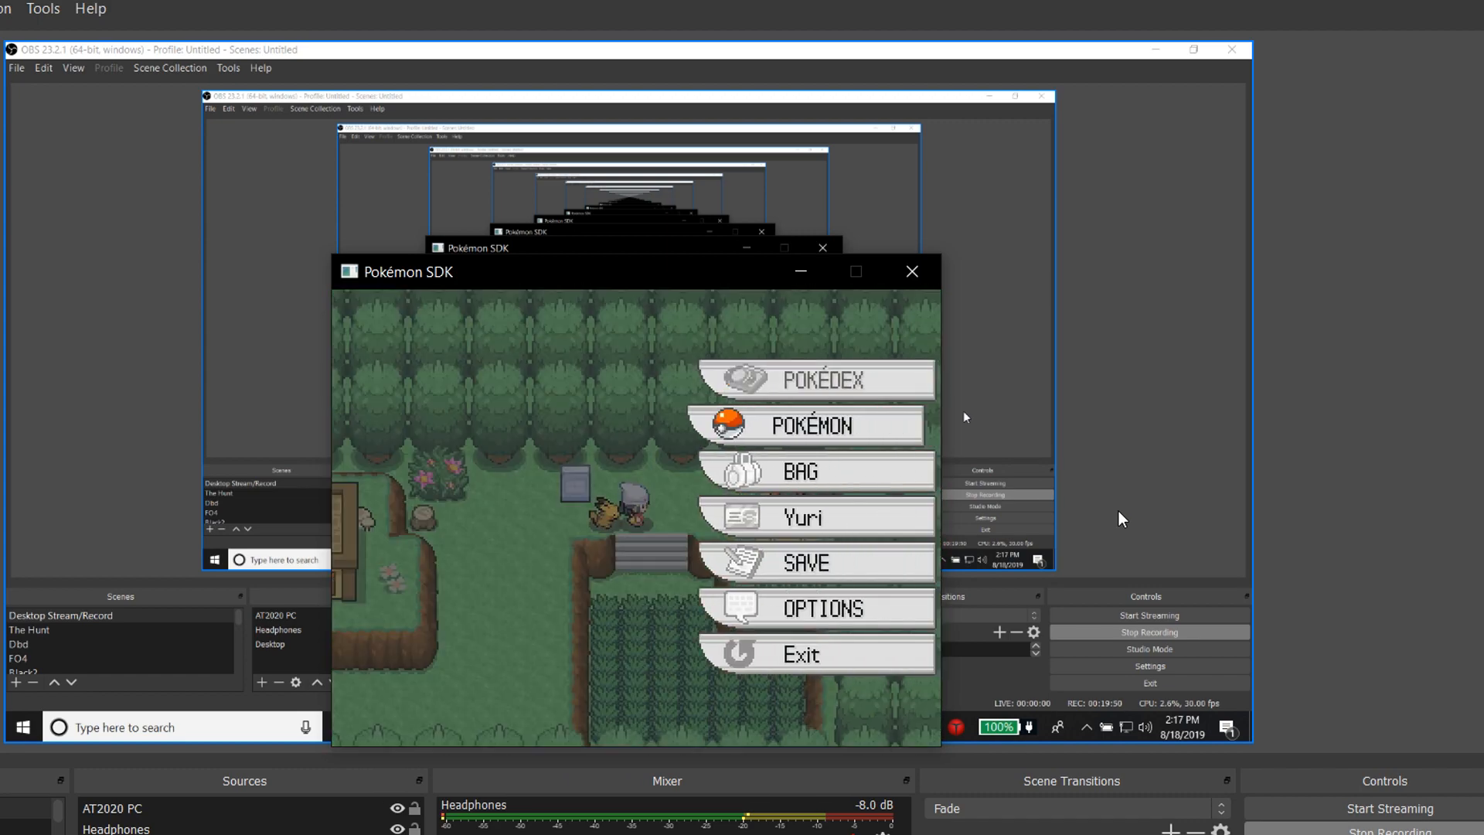
key("c")
key("x")
Walk to the Scientist beside the Parasect, start the trainer battle and try out the battle options.
key("Right")
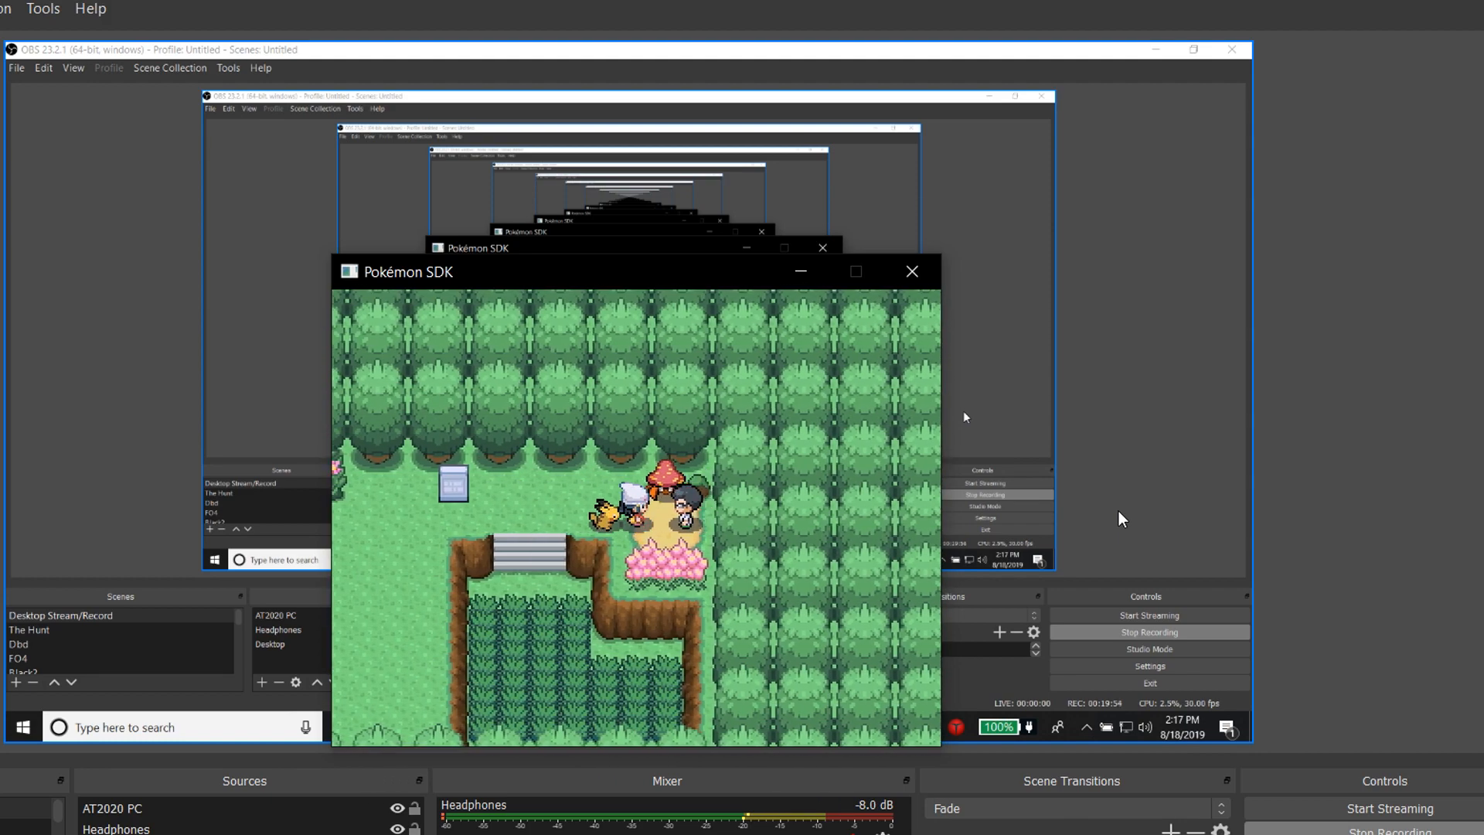
key("c")
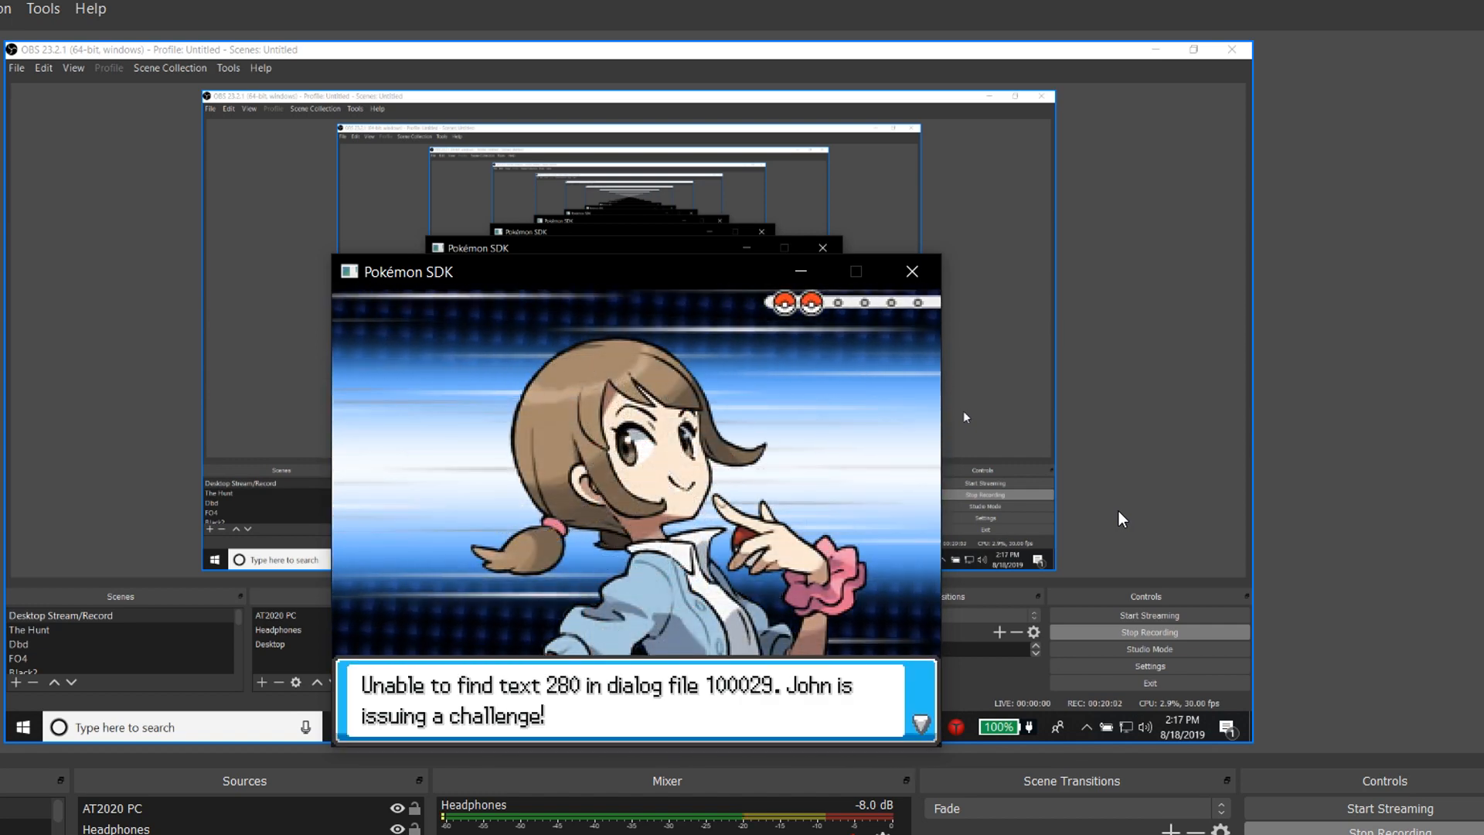
key("c")
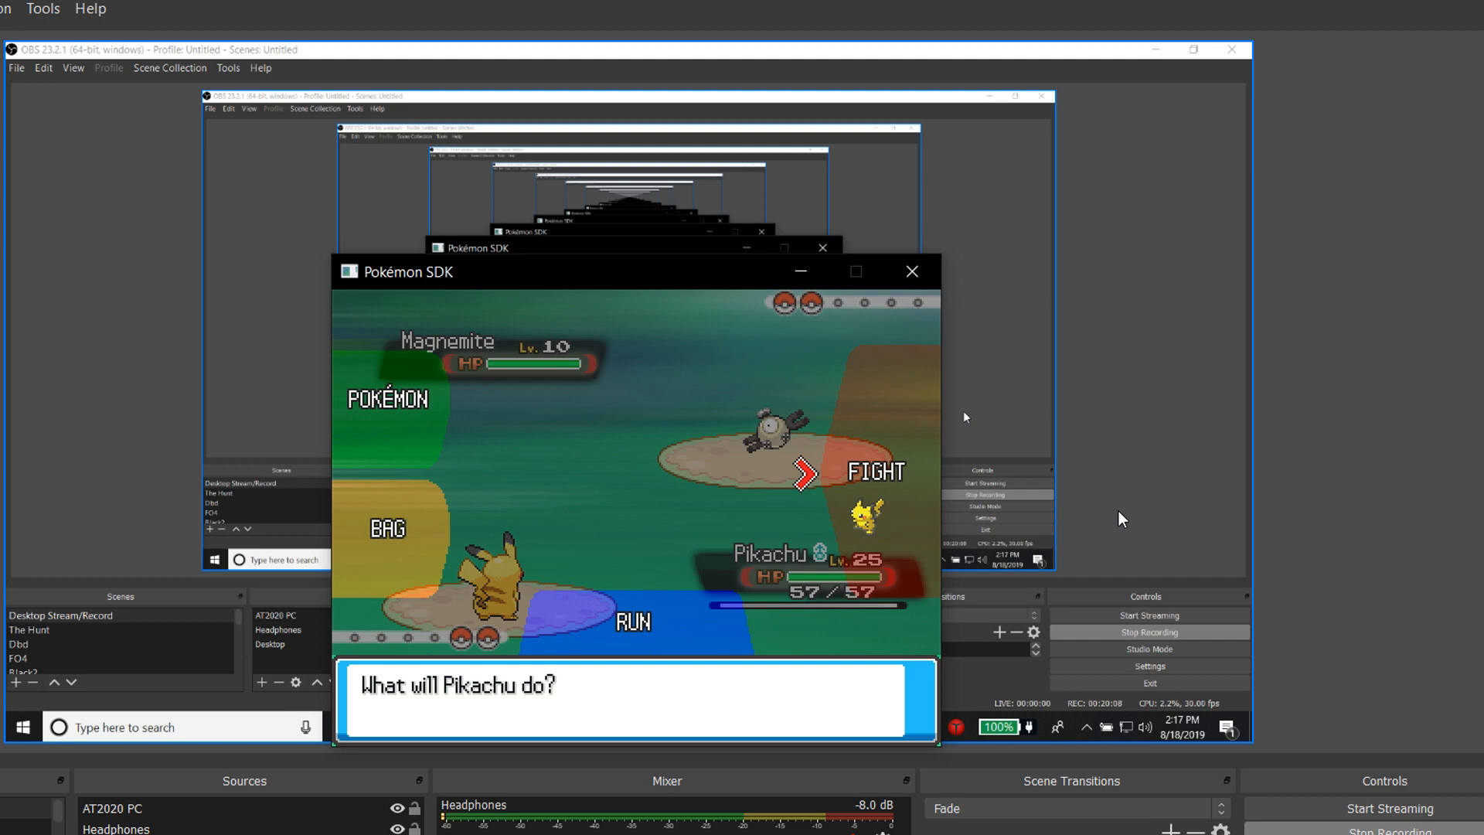
key("Return")
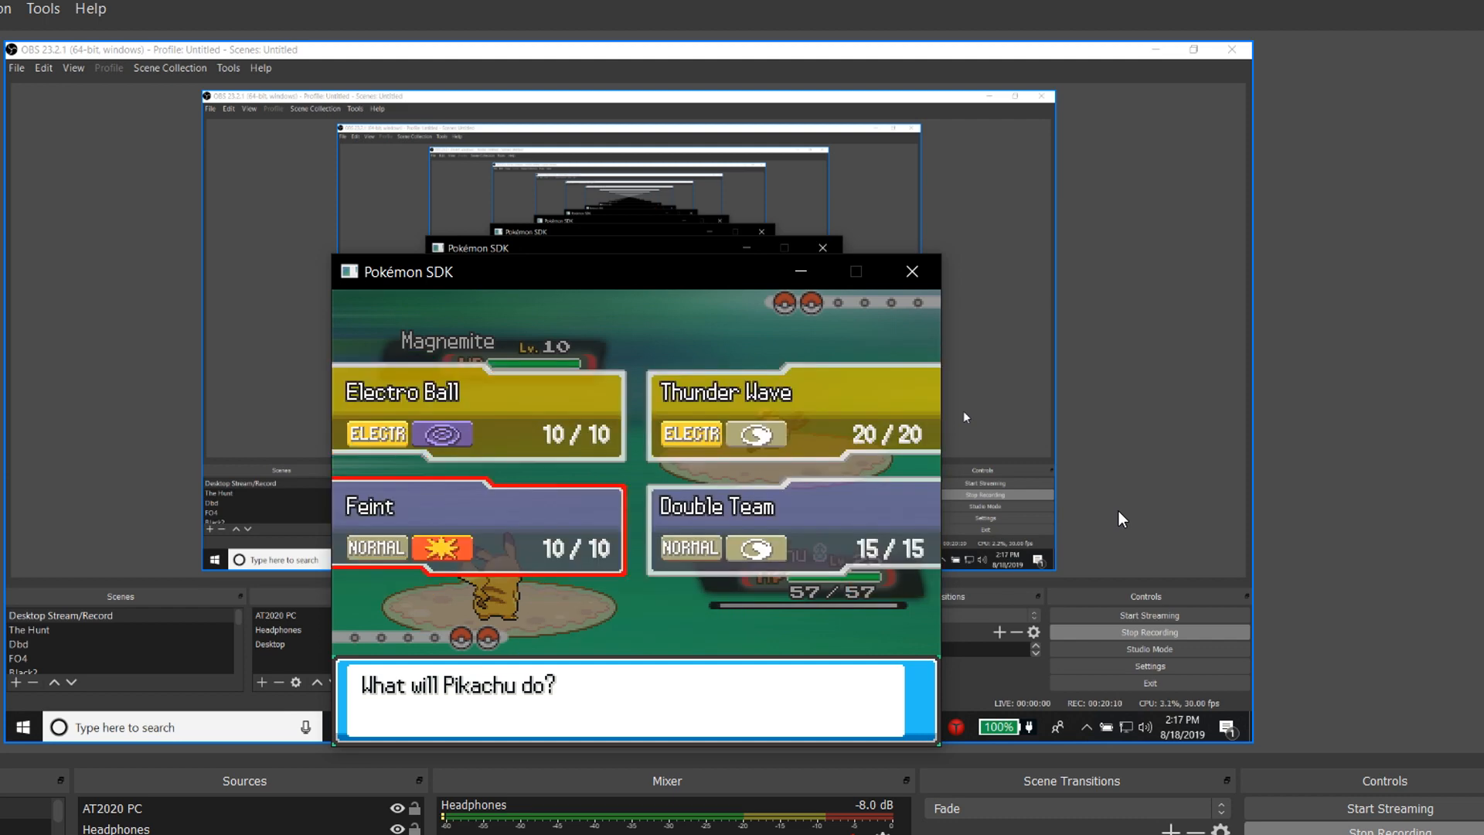
key("x")
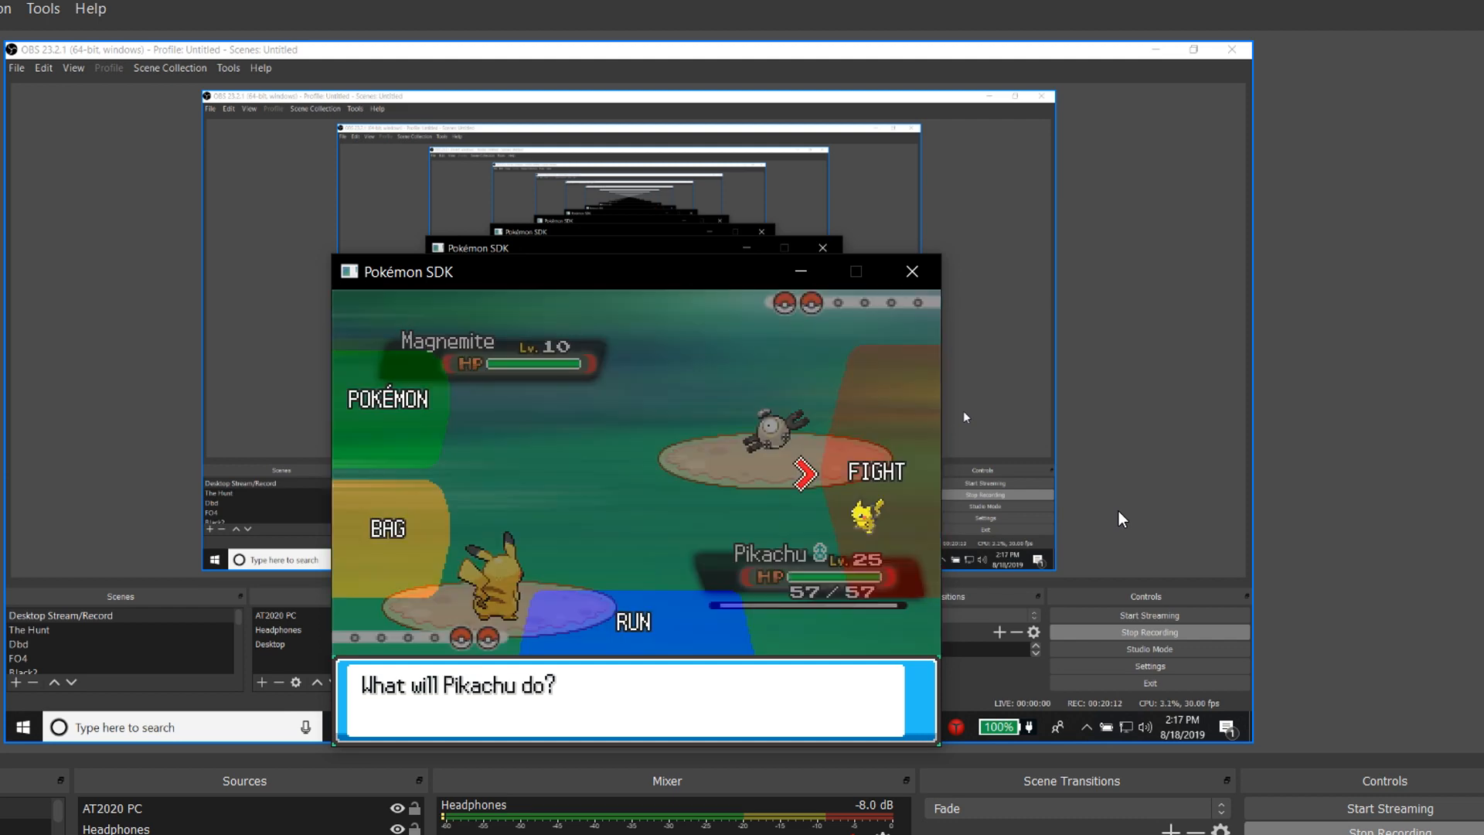
key("Left")
key("Left")
key("c")
key("Right")
key("c")
key("c")
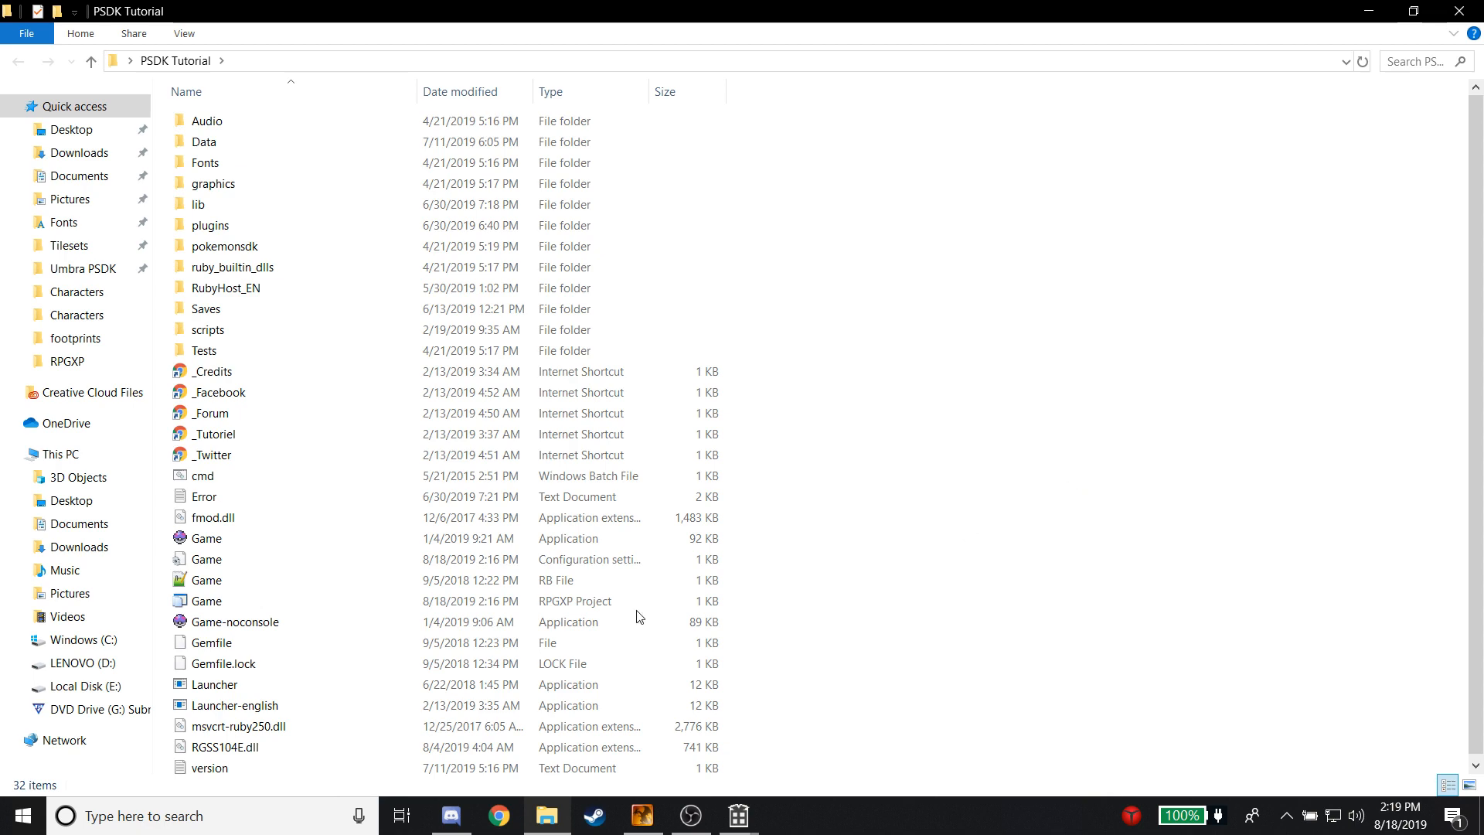
Switch to the Trainers editor, then close it and the Pokémon SDK BDD window.
left_click(738, 815)
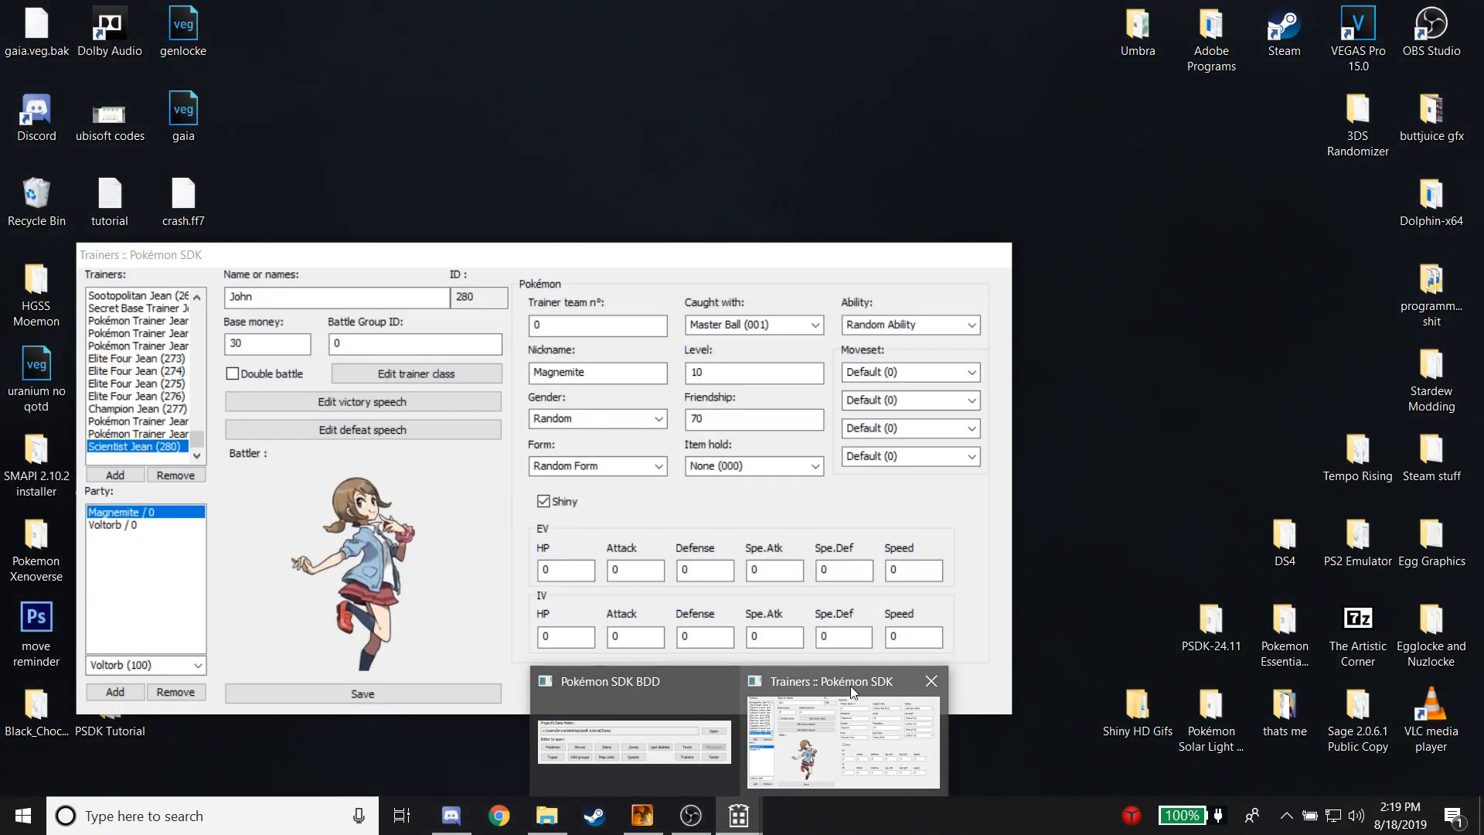
left_click(851, 685)
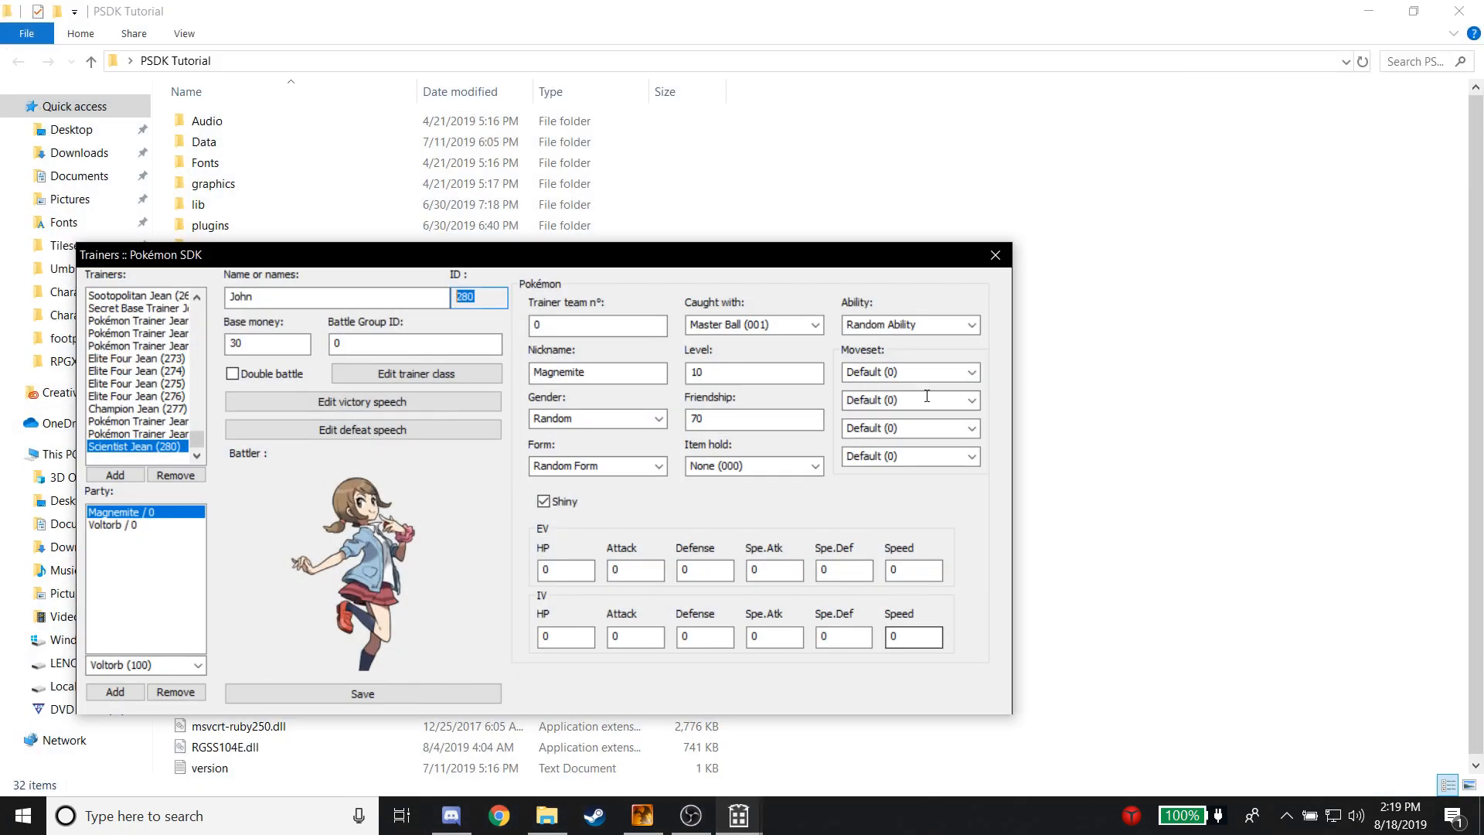
left_click(995, 261)
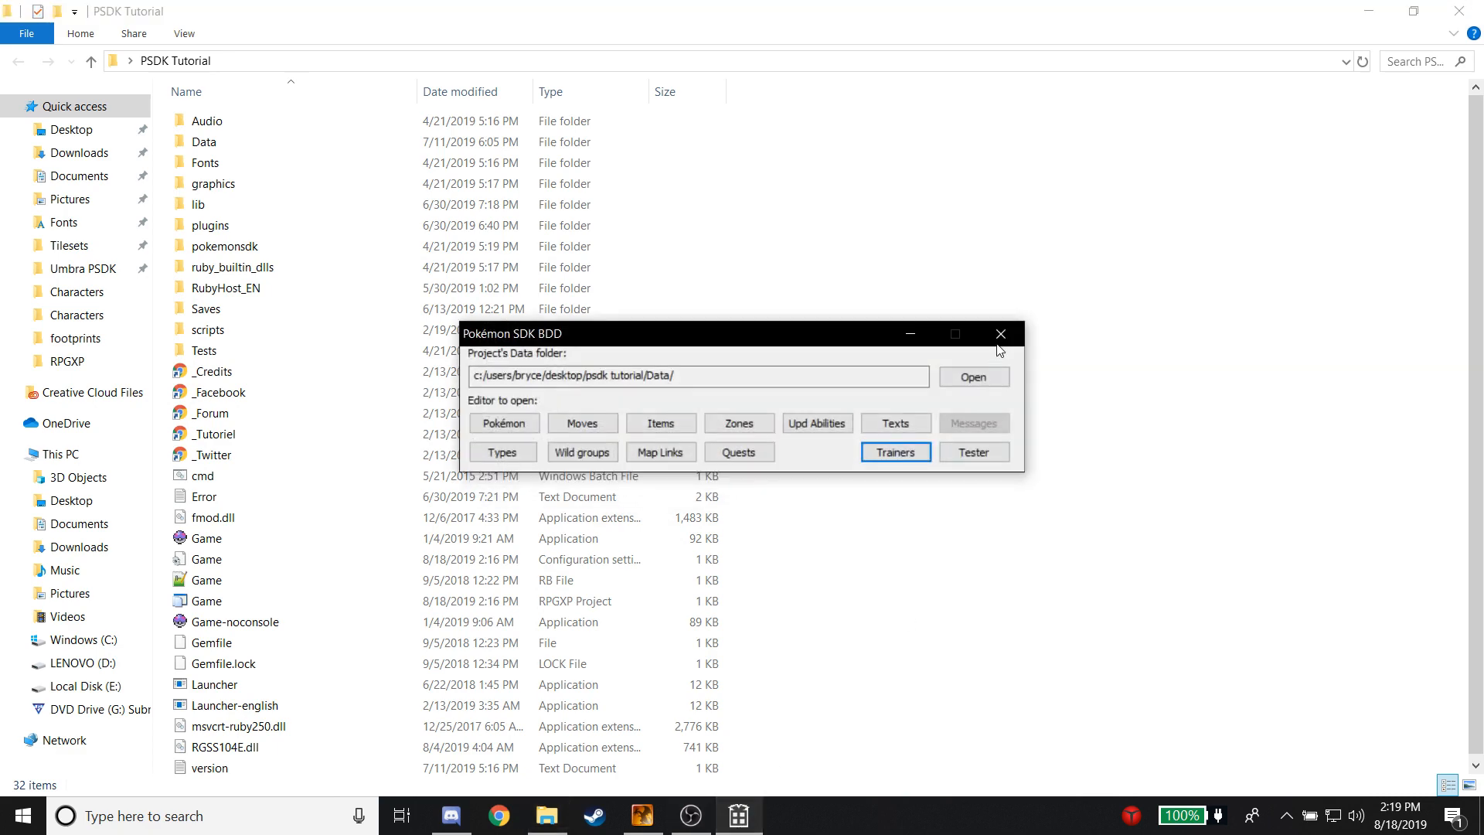
left_click(1002, 329)
Open the project folder's cmd batch file and run the command Game --util=text2csv.
scroll(232, 526, "down", 1)
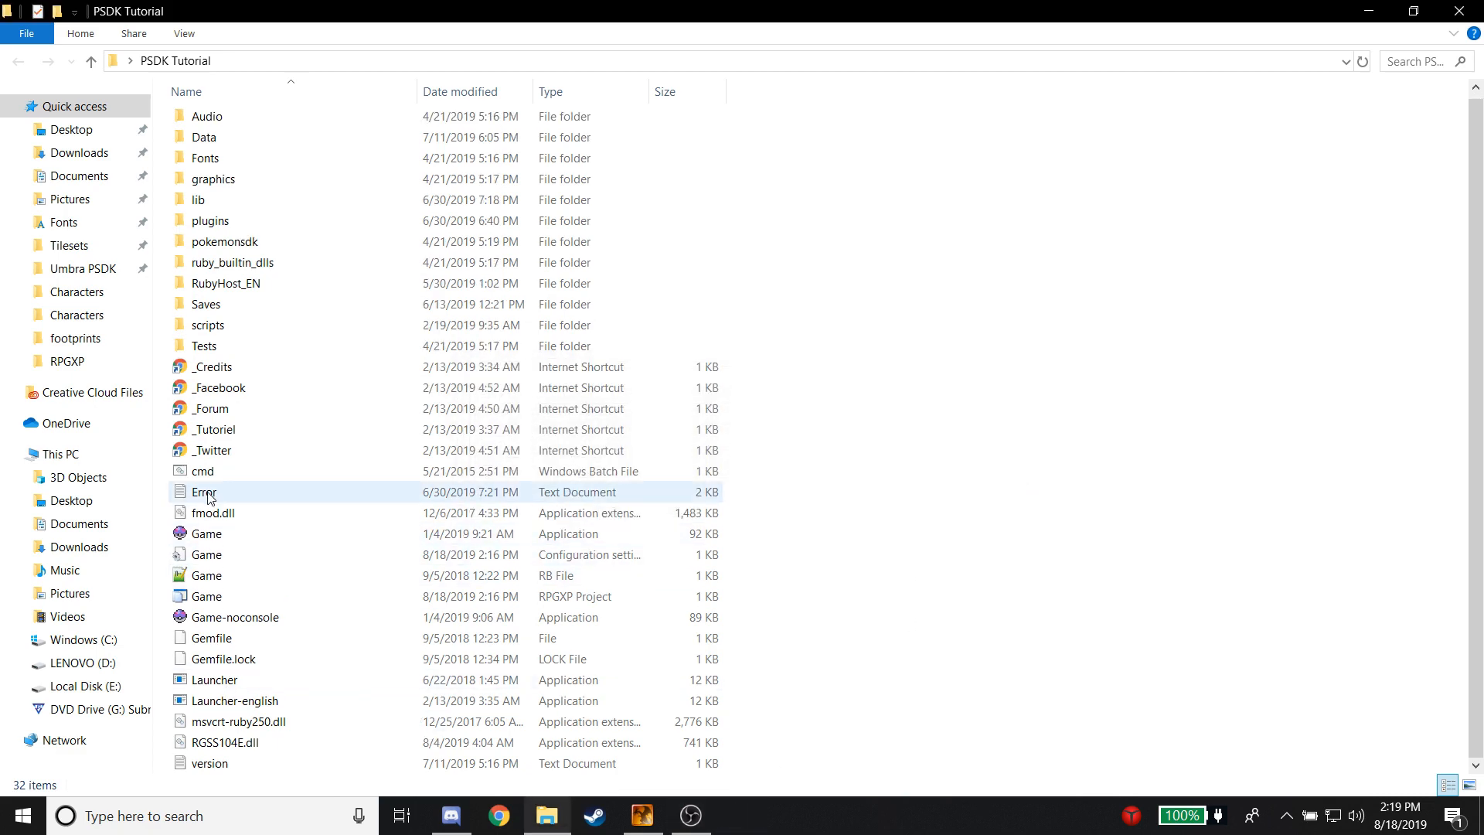
double_click(208, 474)
type("Game --util=text2csv")
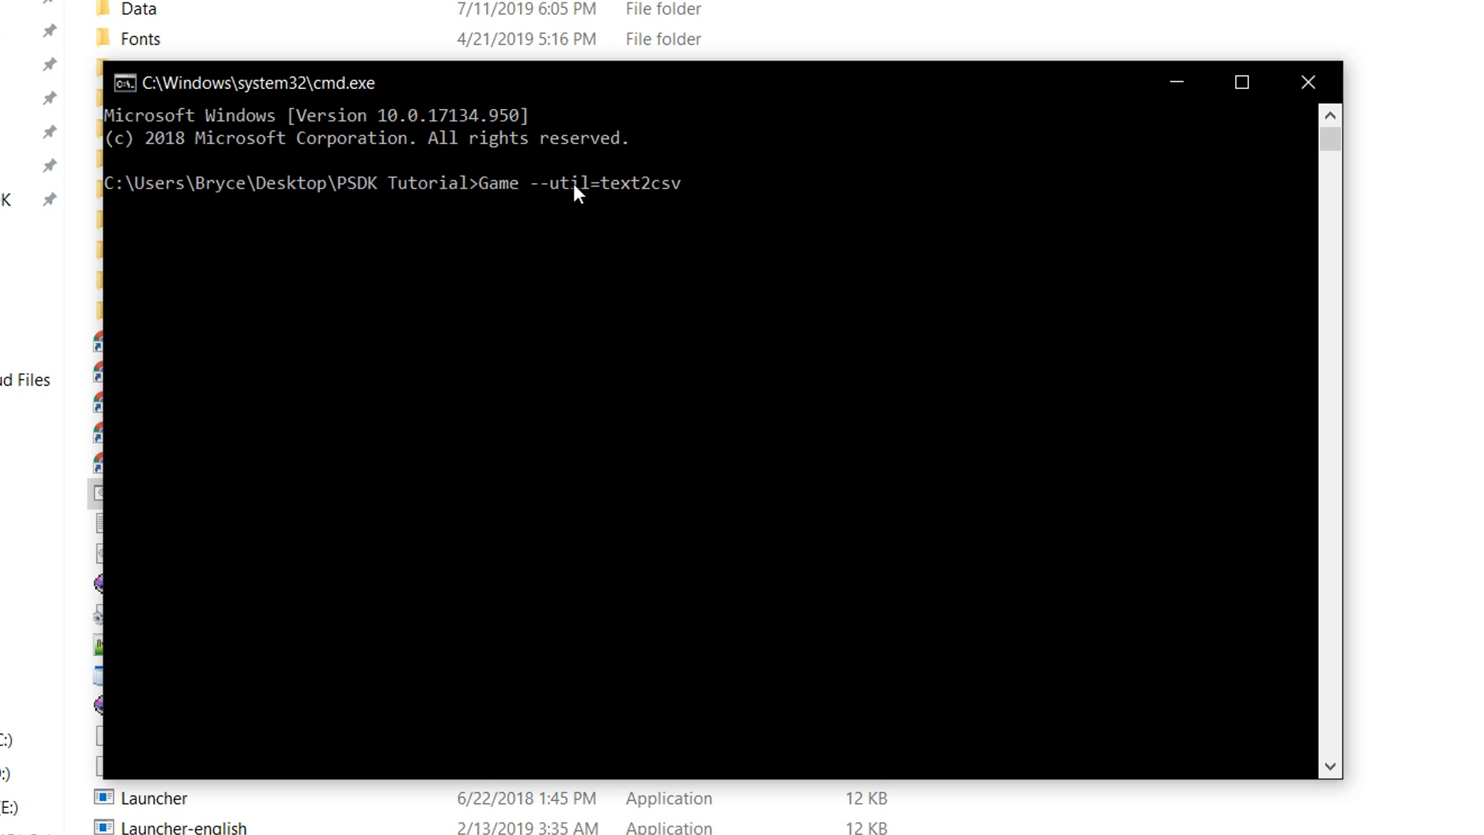
key("Return")
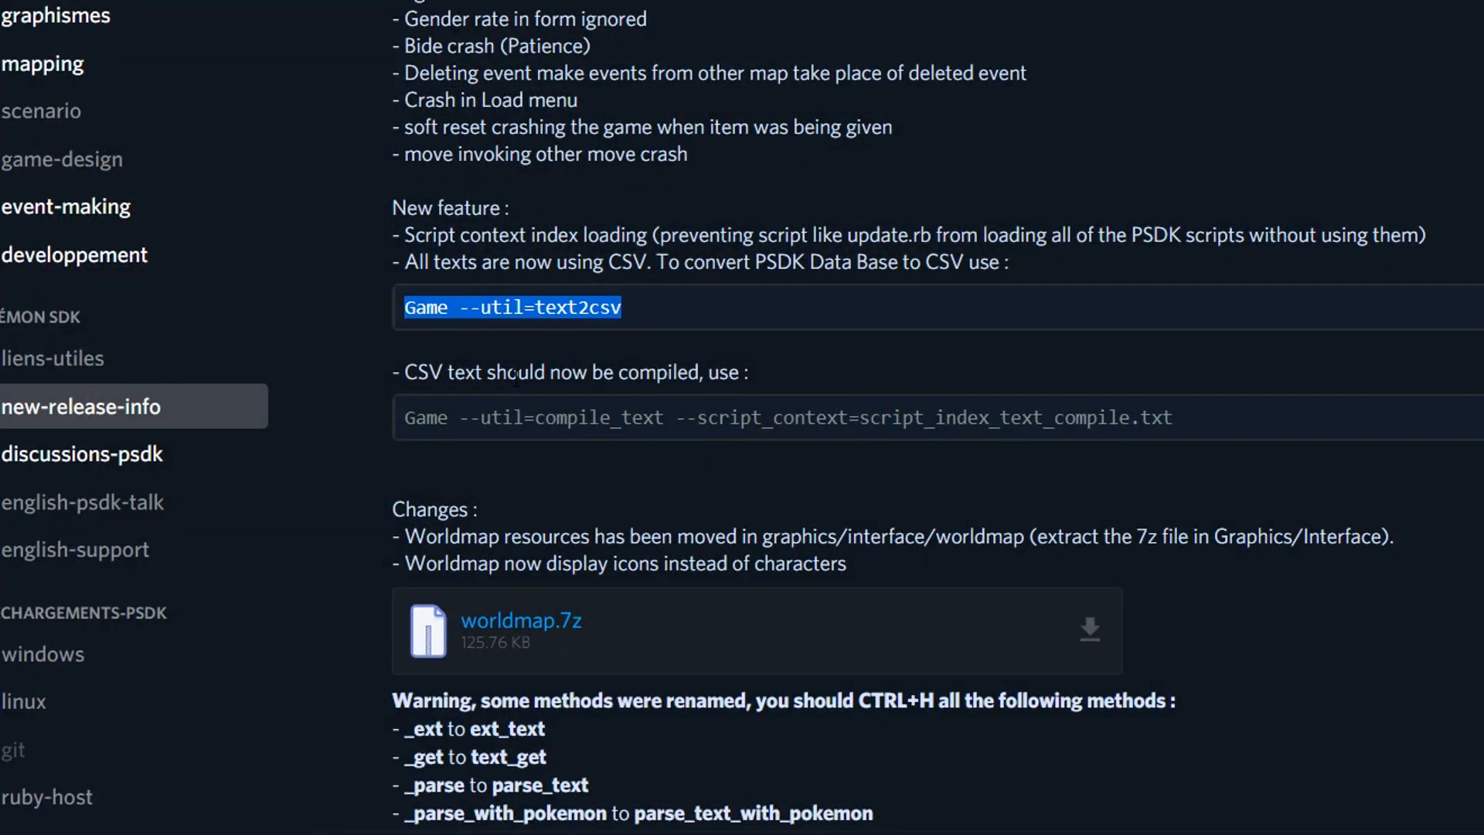
Copy the command "Game --util=compile_text --script_context=script_index_text_compile.txt" from the new-release-info post.
left_click_drag(407, 421, 1165, 424)
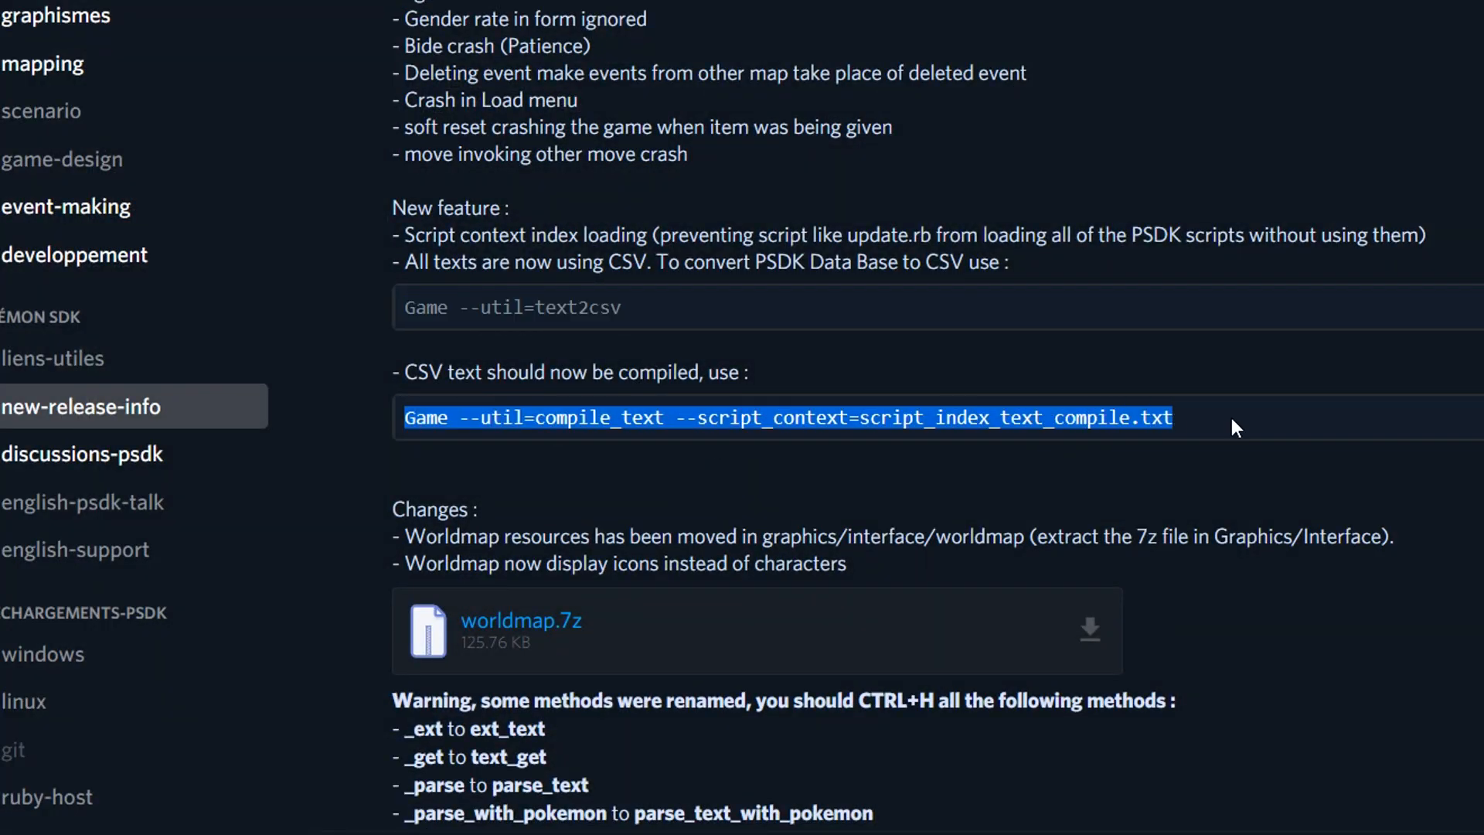
right_click(1167, 428)
left_click(1205, 529)
left_click(708, 416)
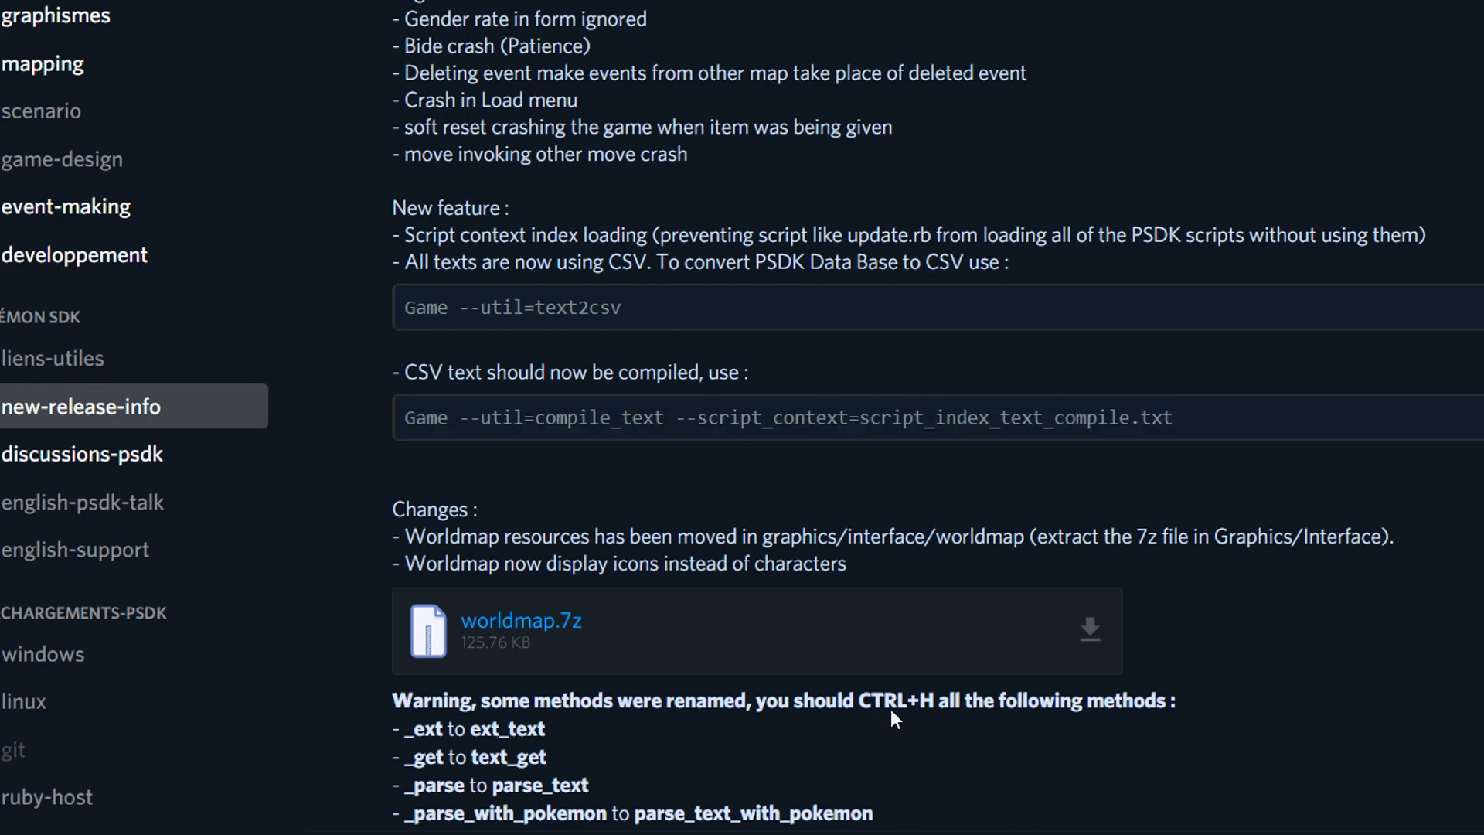
Run the copied Game --util=compile_text --script_context=script_index_text_compile.txt command in the command prompt with language en, and close the prompt.
key("alt+Tab")
key("ctrl+v")
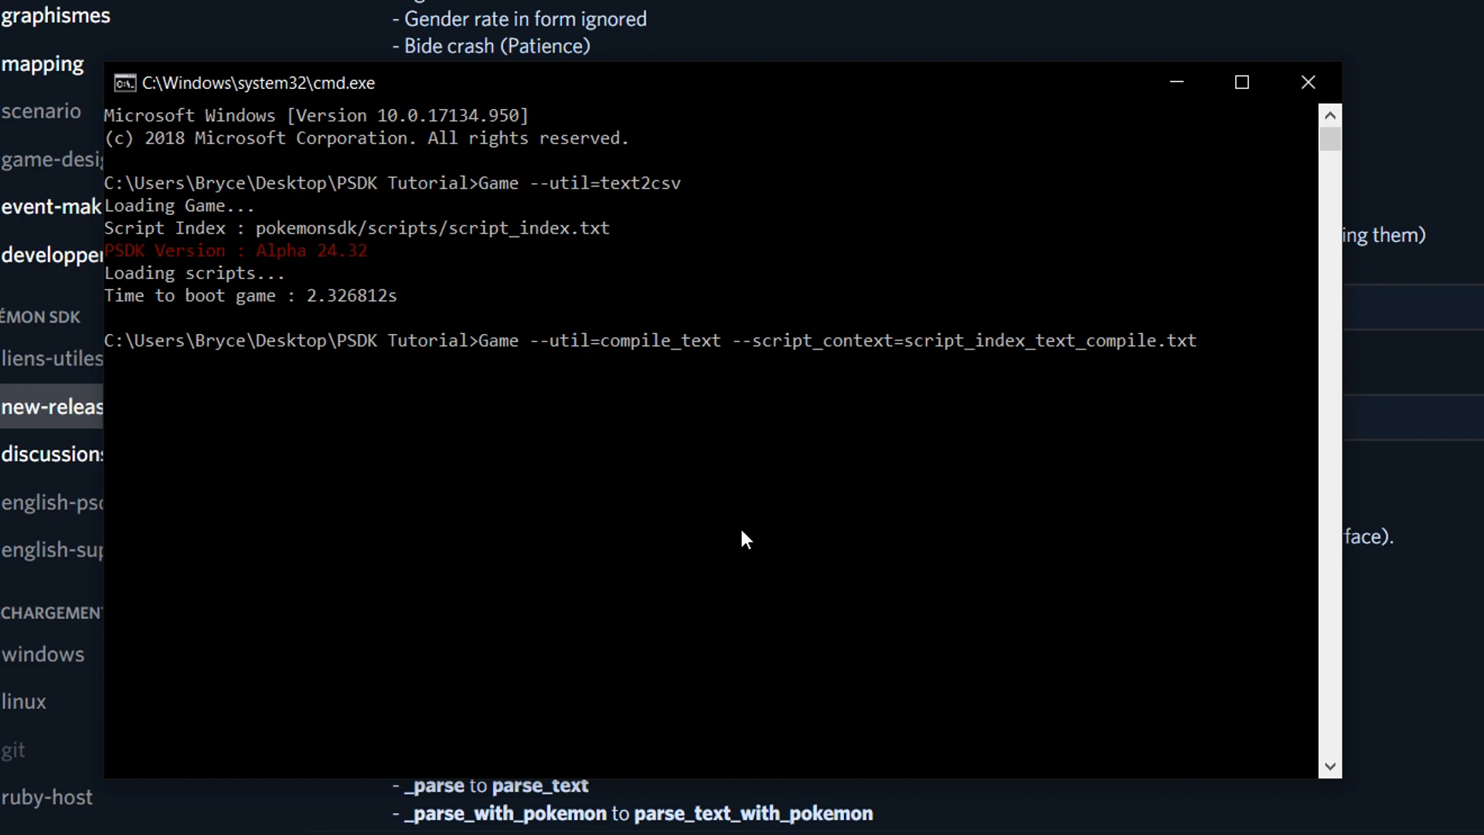
key("Return")
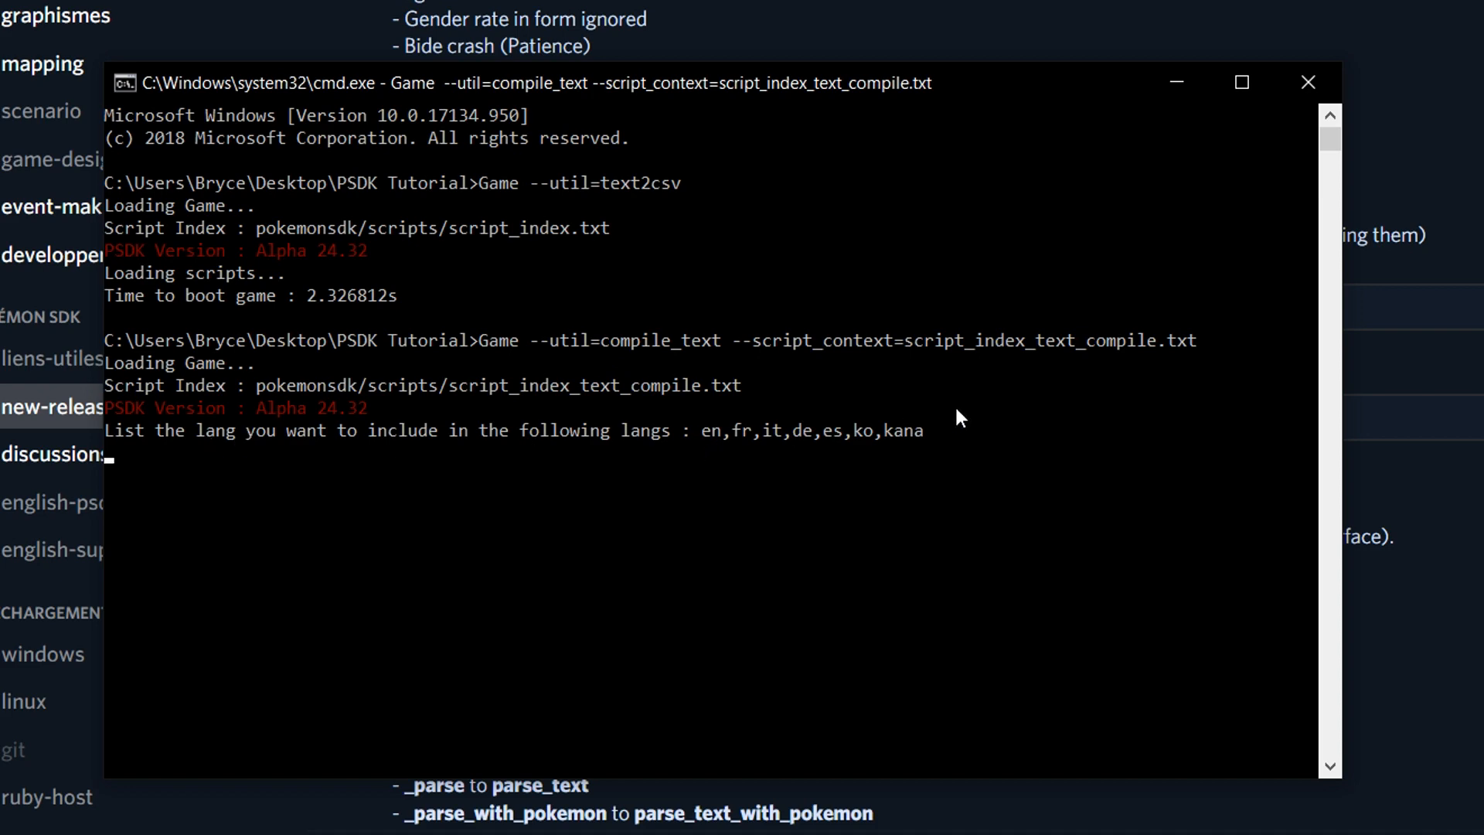
type("en")
key("Return")
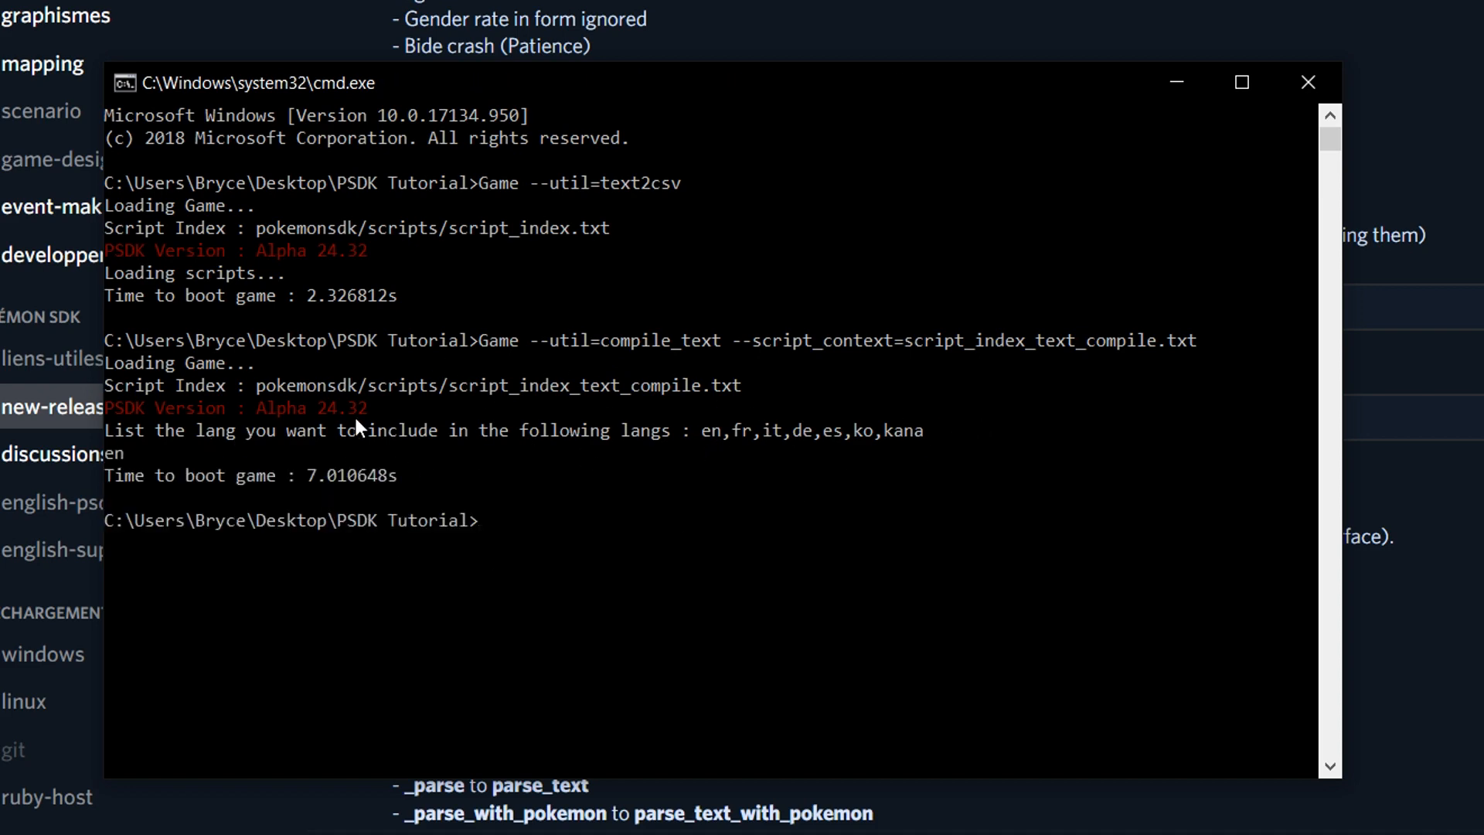
left_click(1308, 82)
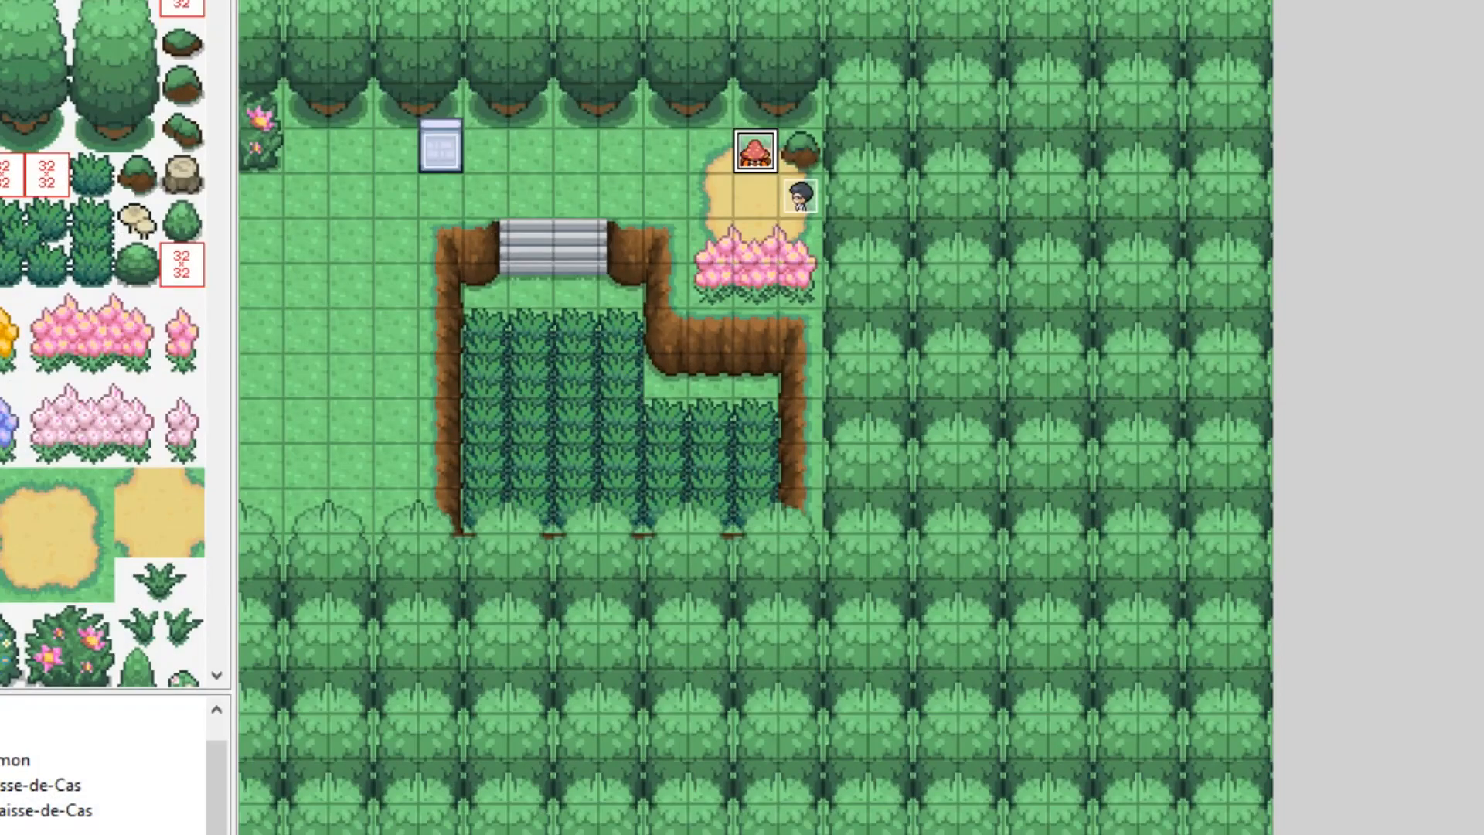
Launch the game's playtest, continue the saved game and walk onto Route 1, stopping above the stairs near the Scientist.
key("F12")
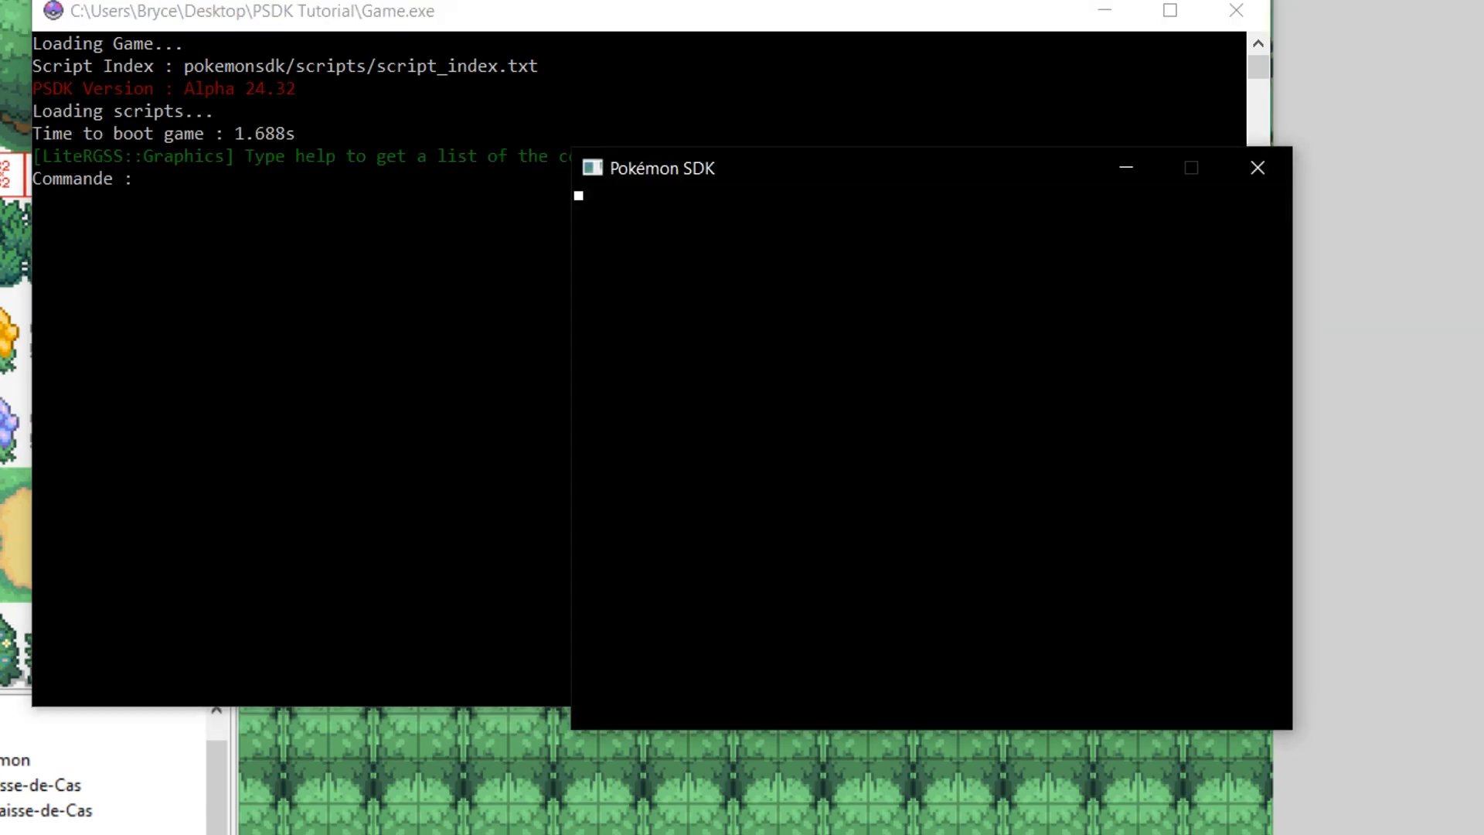
key("Return")
key("Return")
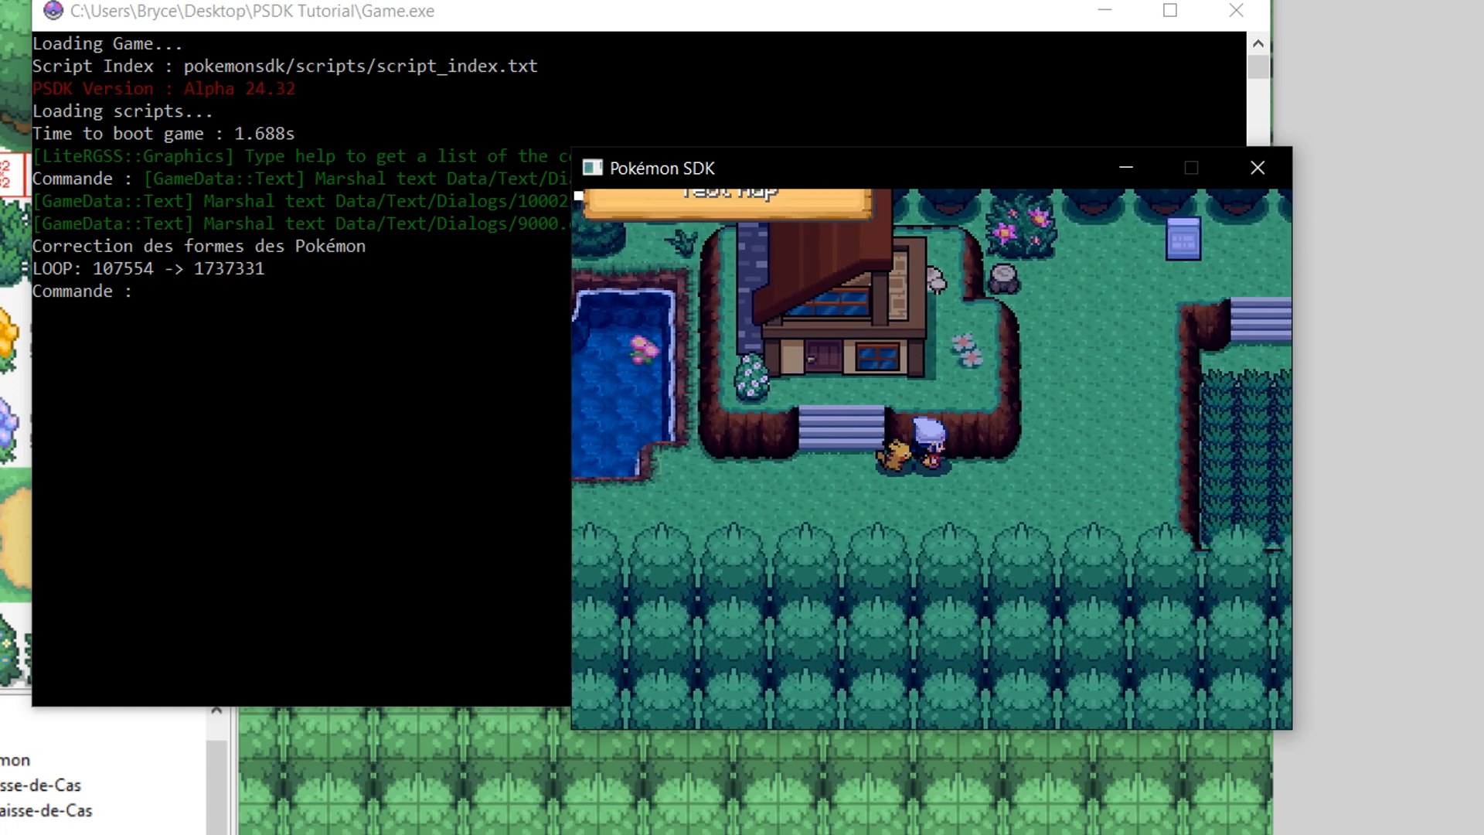
key("Down")
key("Right")
key("Up")
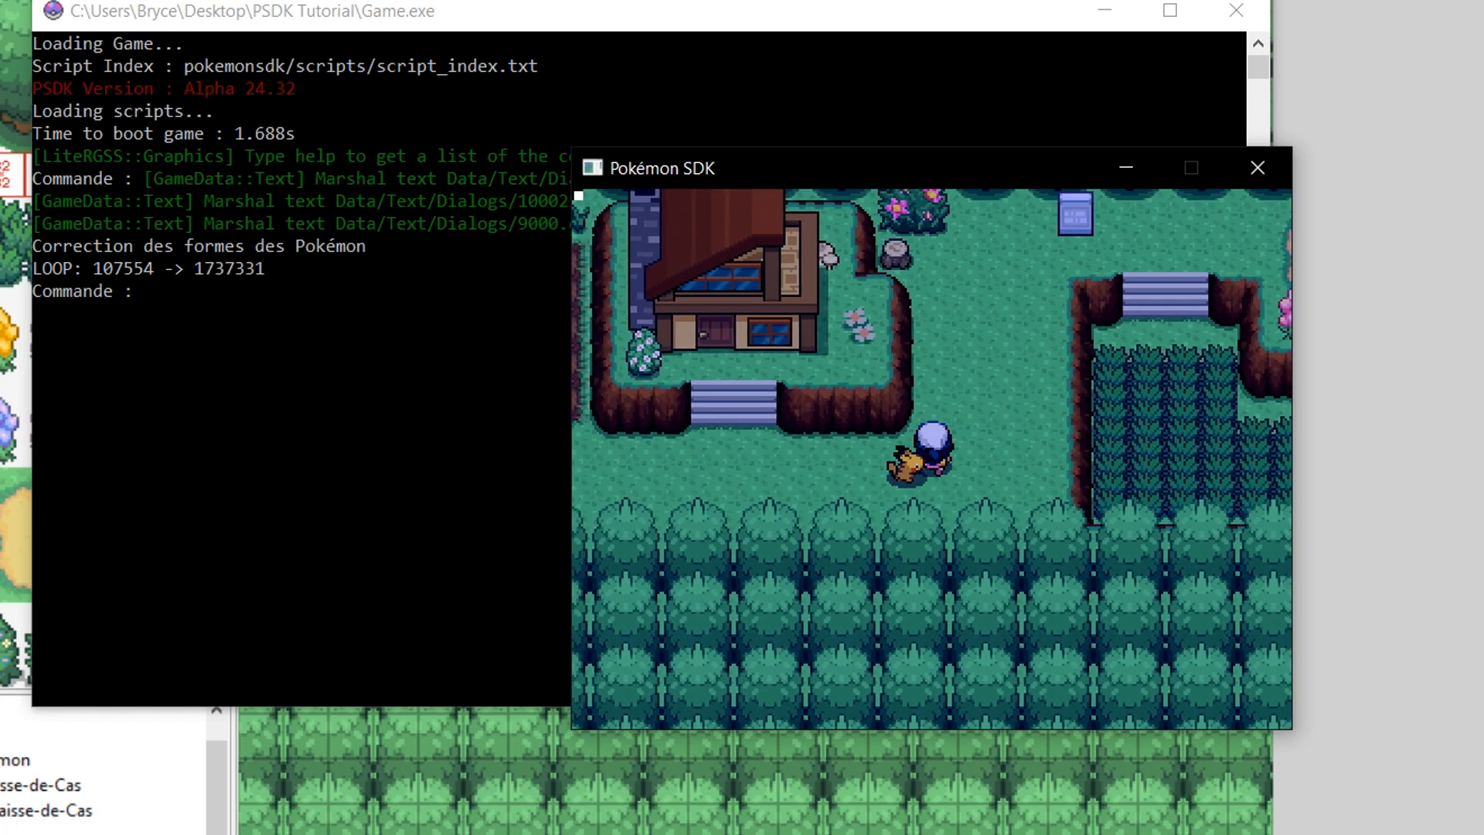
key("Right")
key("Up")
key("Right")
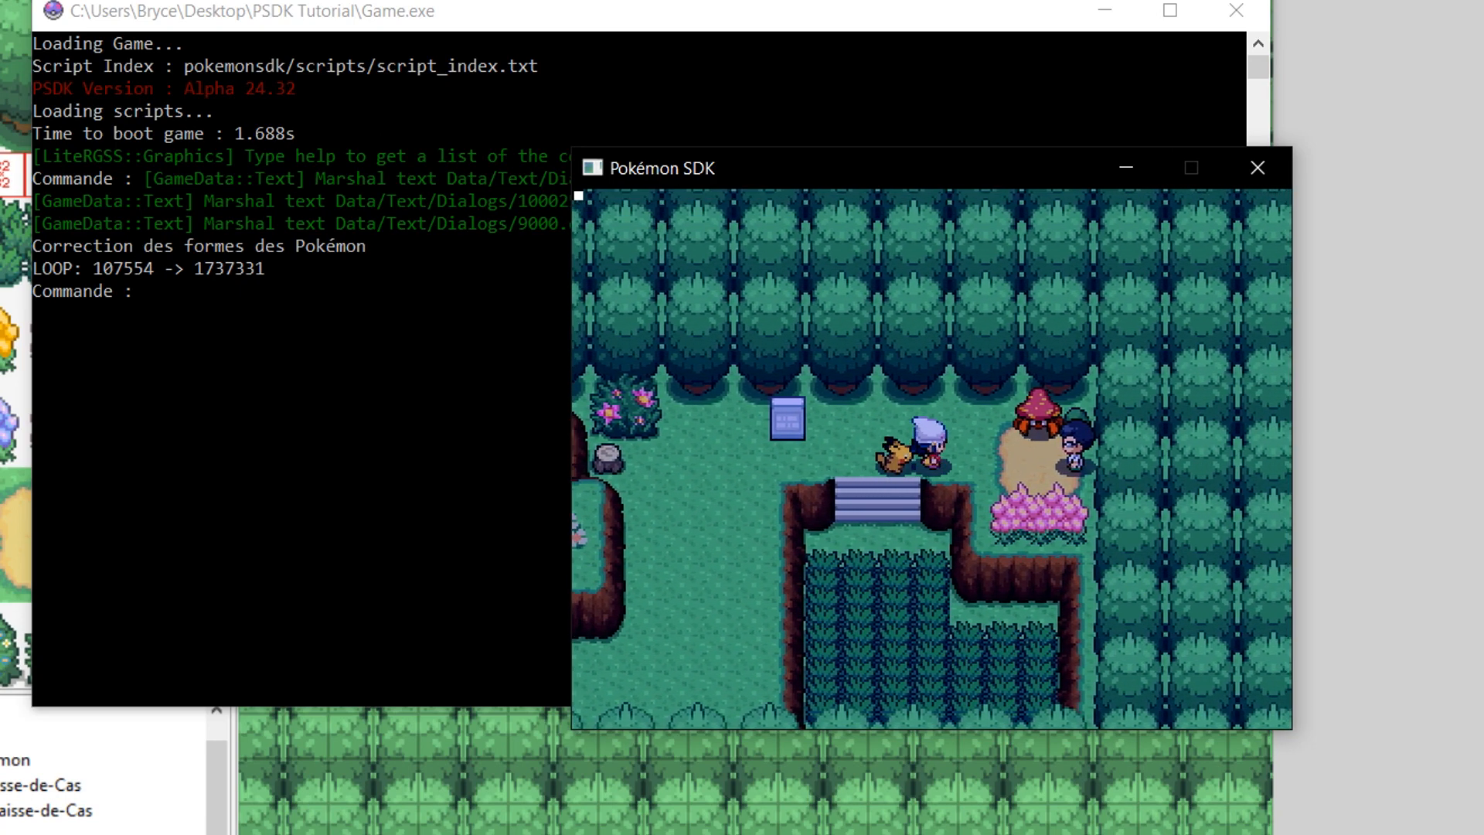
Save the game at the current spot on Route 1.
key("Escape")
key("Down")
key("Return")
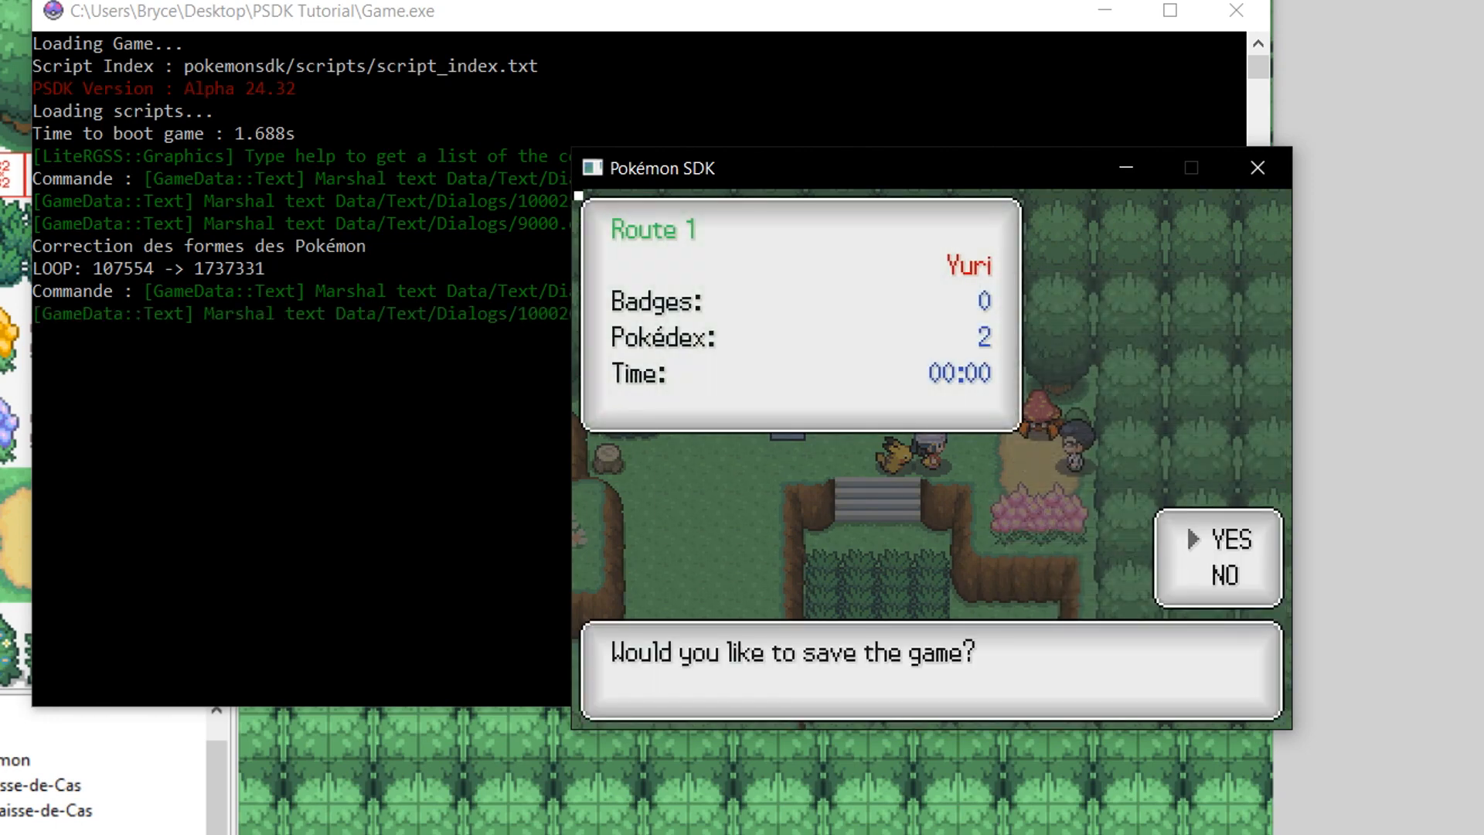
key("Return")
Walk into the Scientist's sight, start the battle until Magnemite is sent out, and close the game.
key("Right")
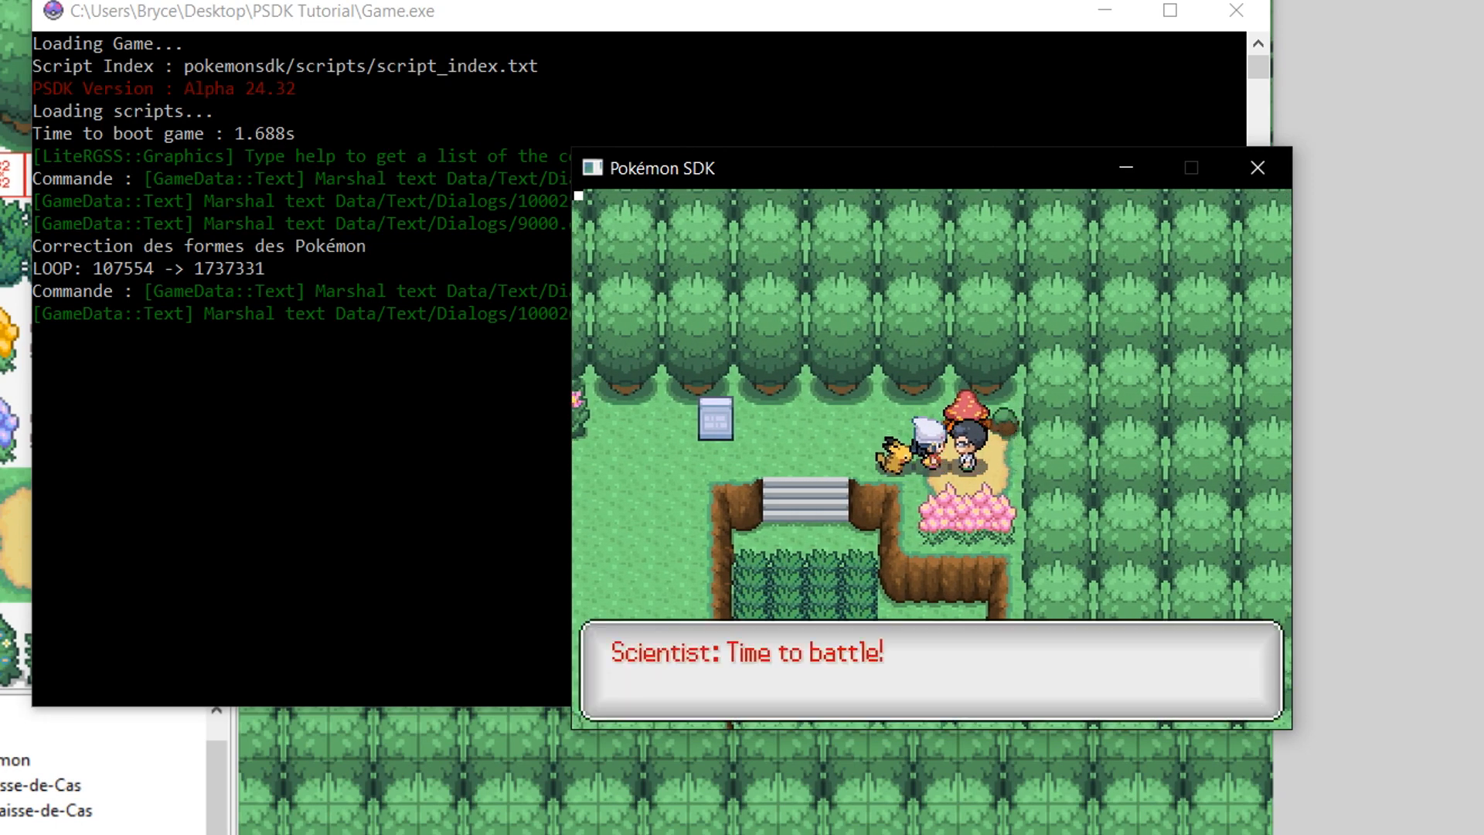
key("Return")
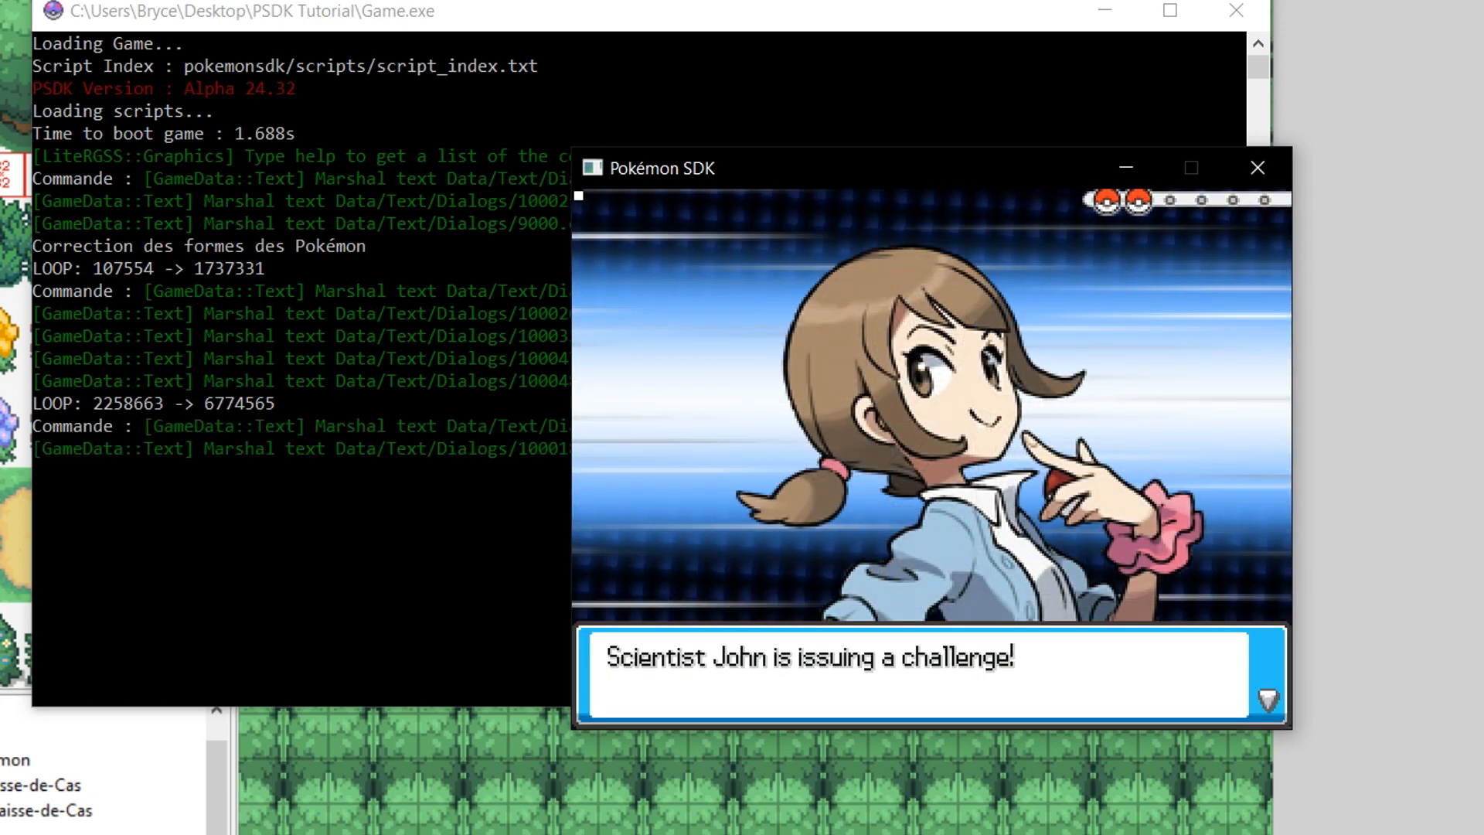
key("Return")
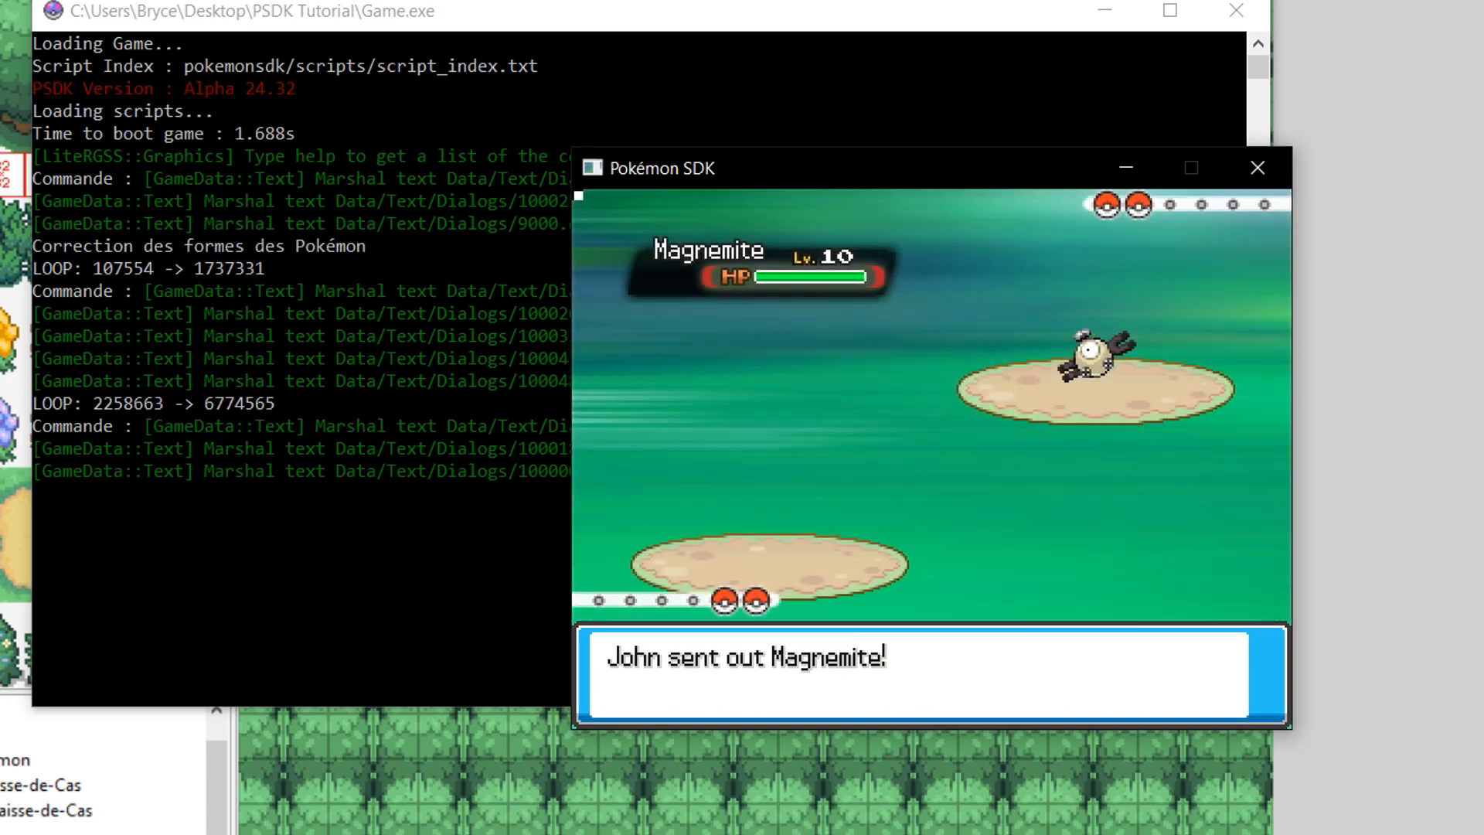
left_click(1270, 179)
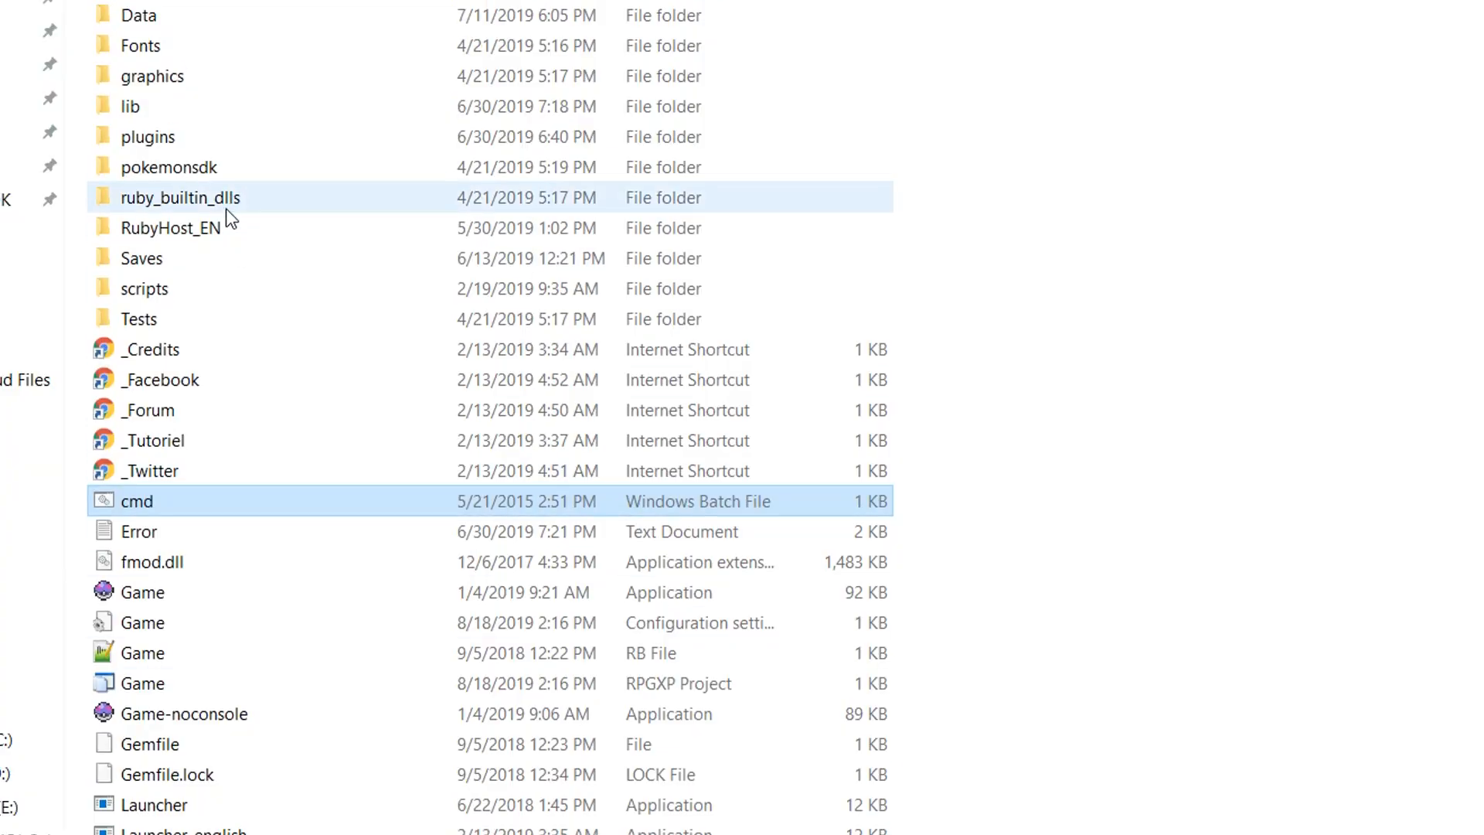
Start Ruby Host from the project's RubyHost_EN folder and open the Trainers editor.
left_click(224, 222)
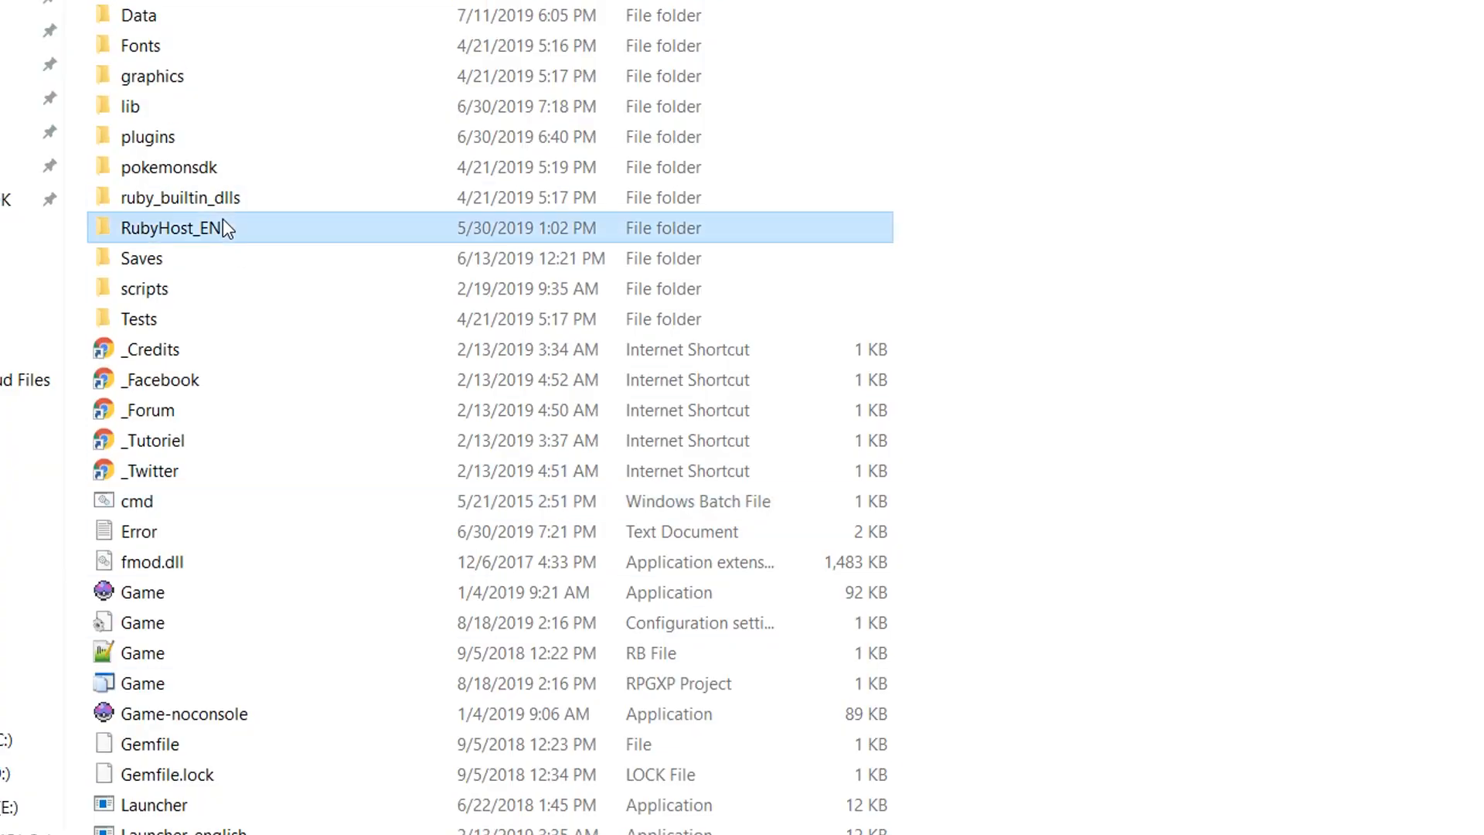
double_click(222, 225)
left_click(149, 105)
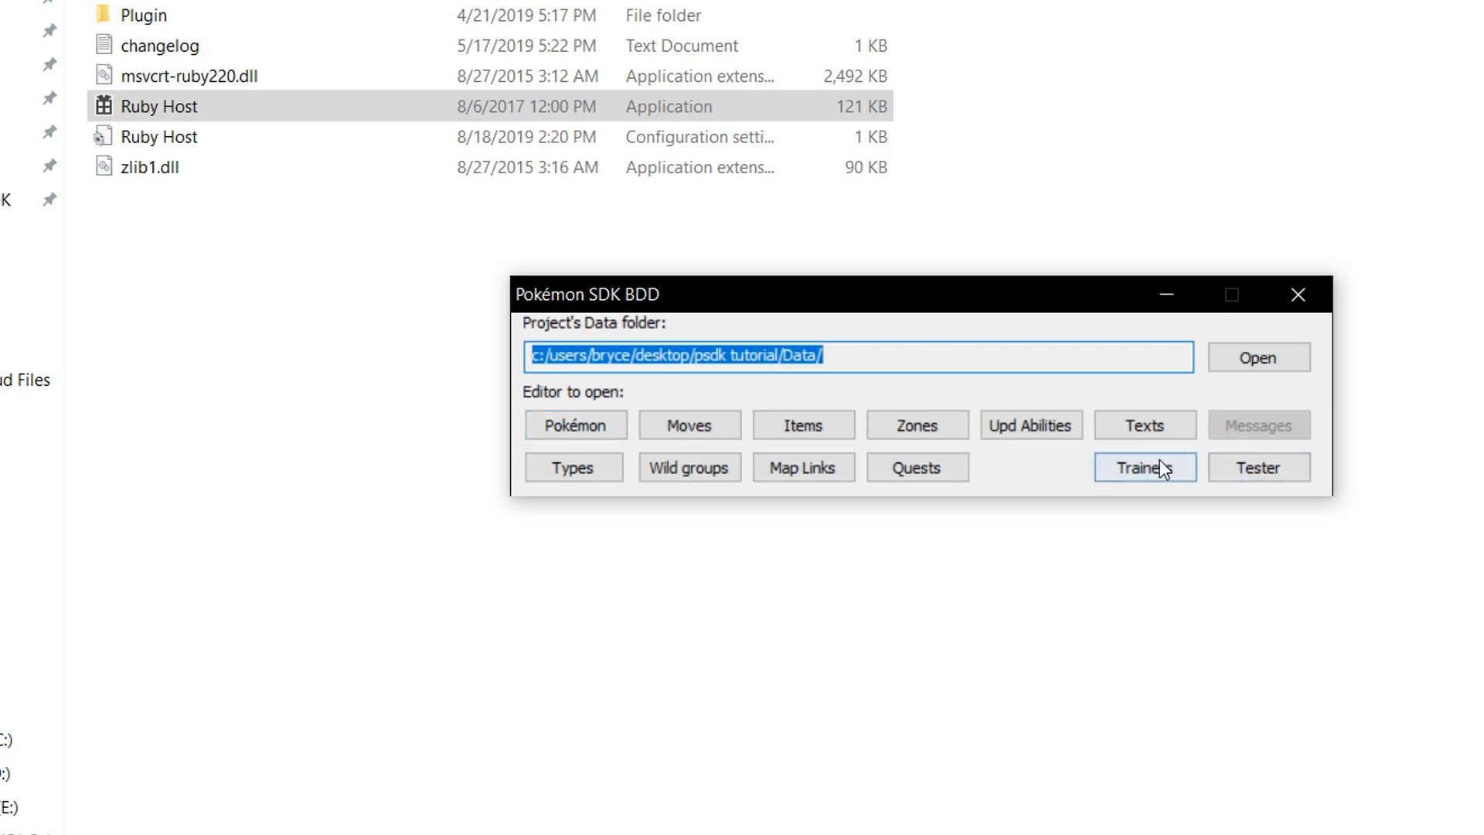
left_click(1156, 462)
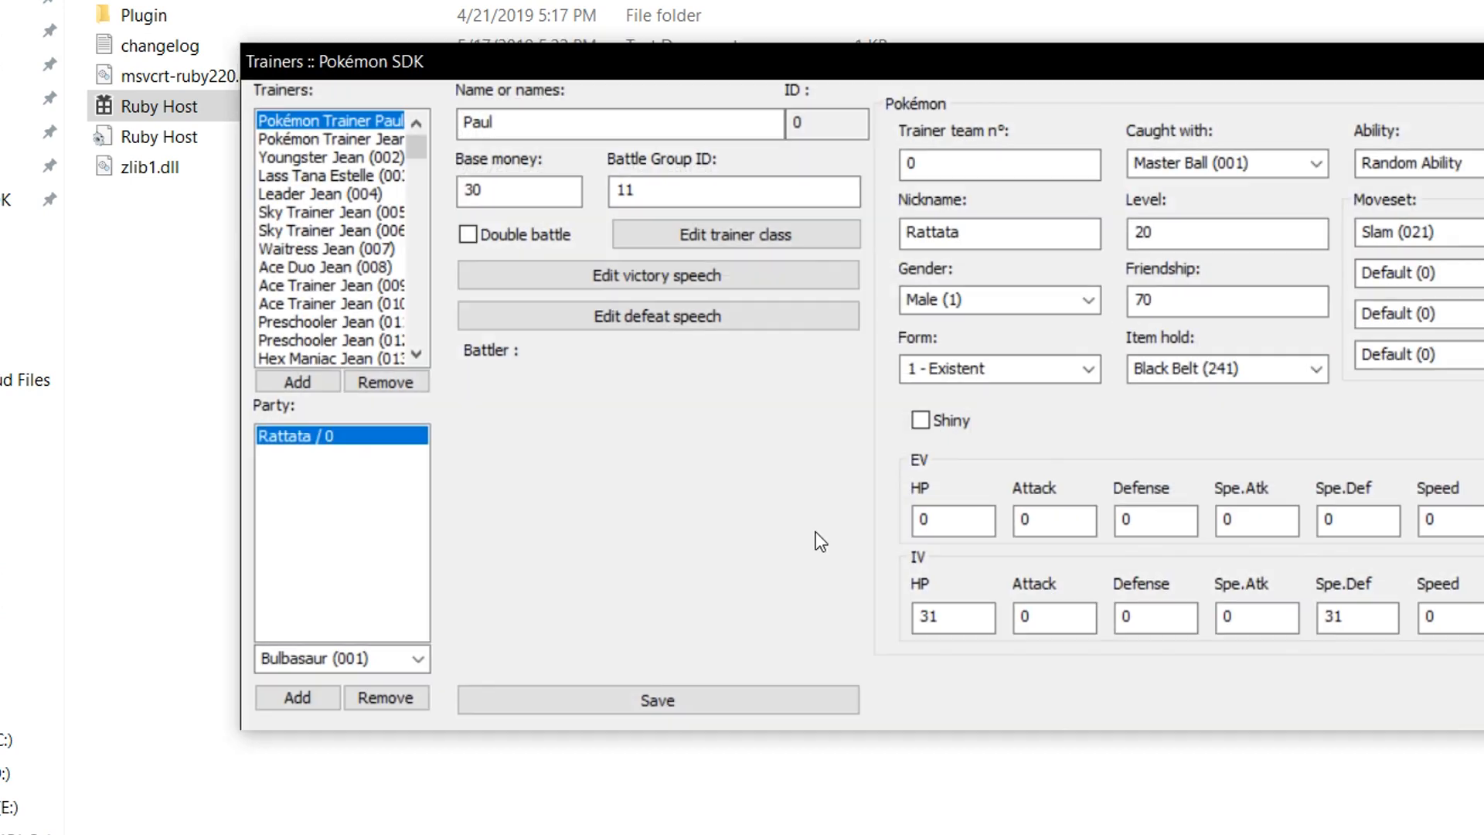
Set the level of Magnemite in Scientist trainer 280's party to 100 and save the trainer.
left_click_drag(425, 152, 465, 396)
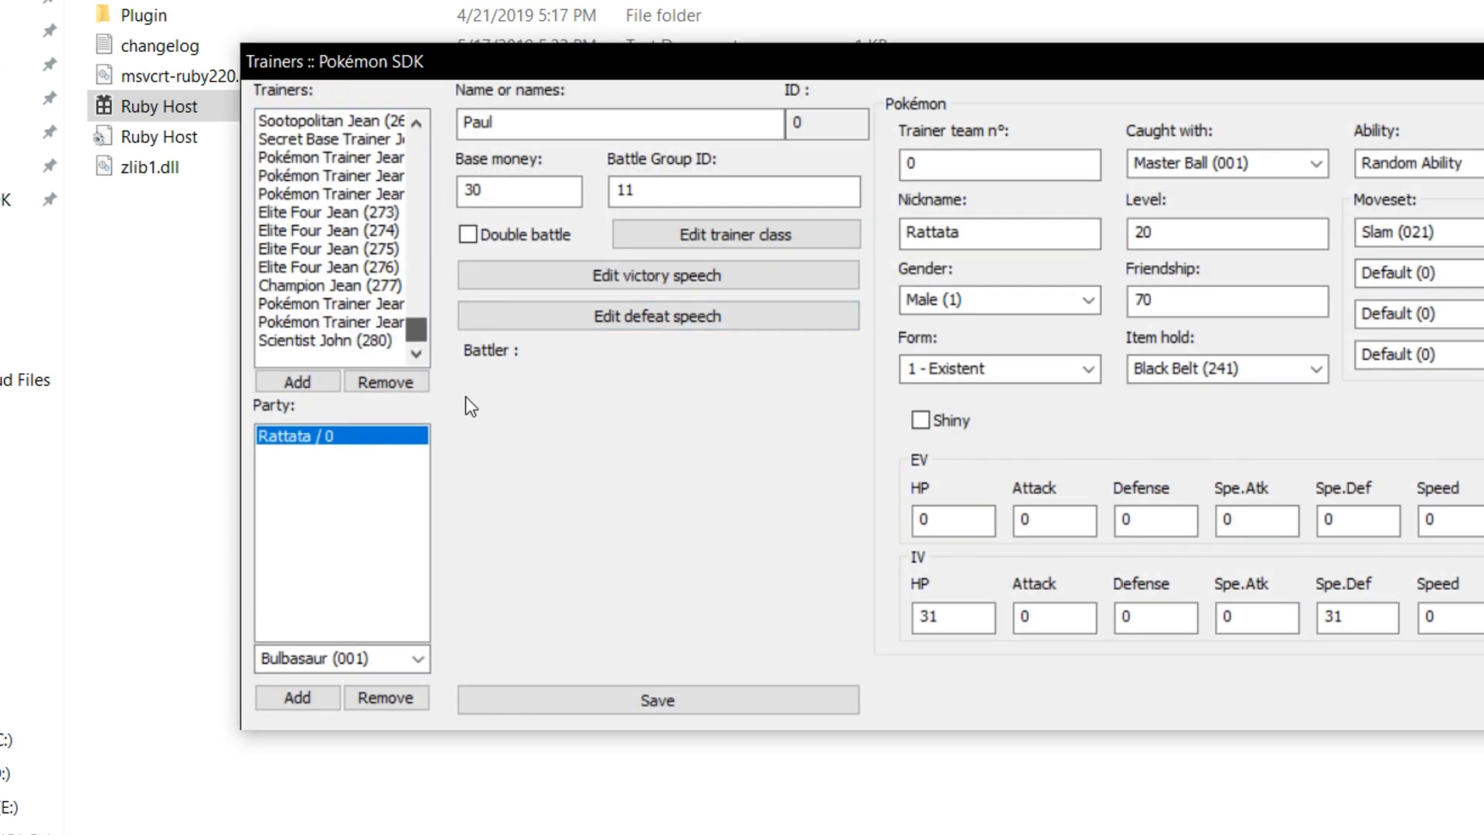
left_click(328, 341)
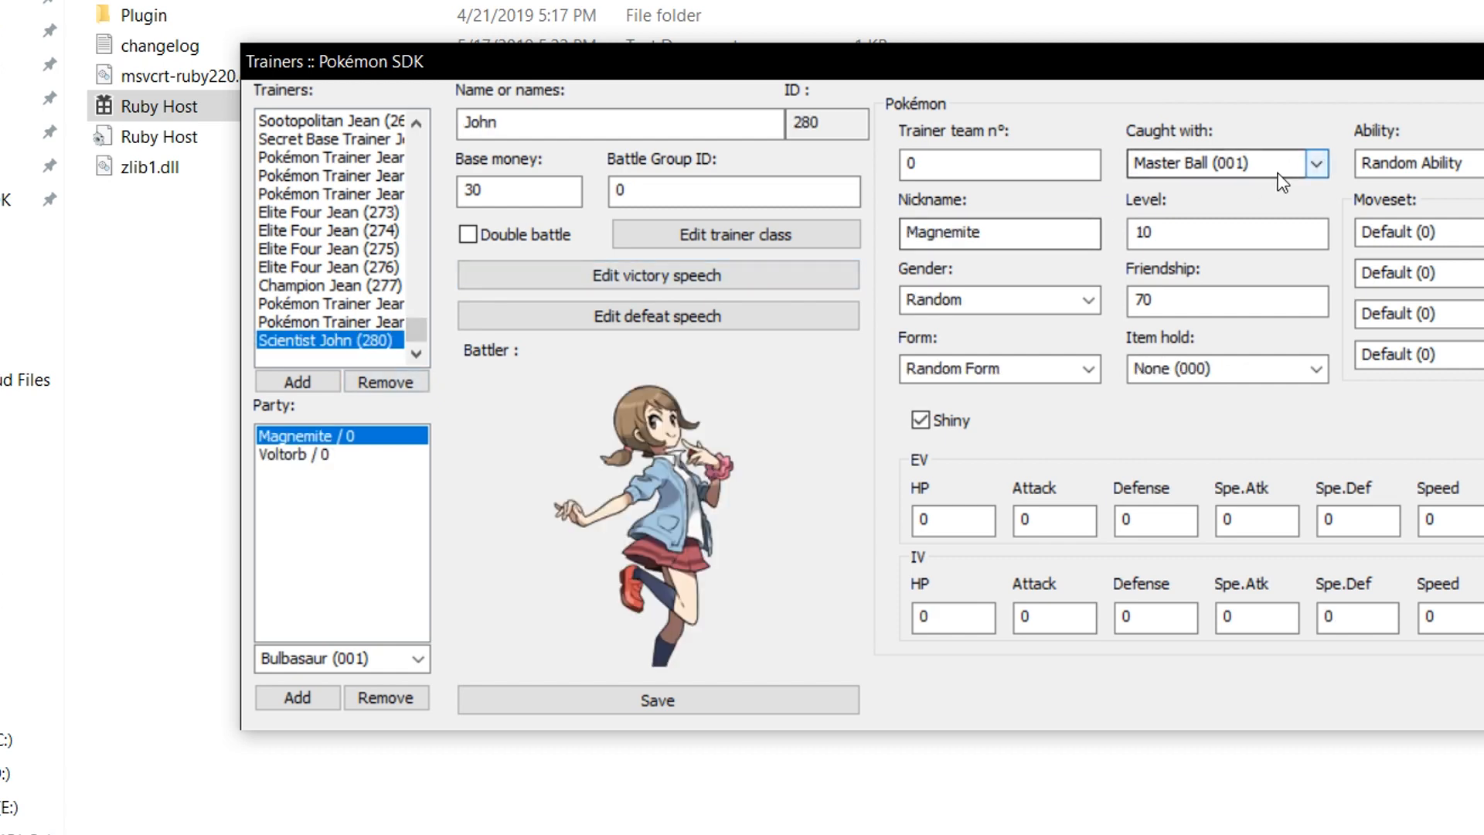
left_click(1169, 232)
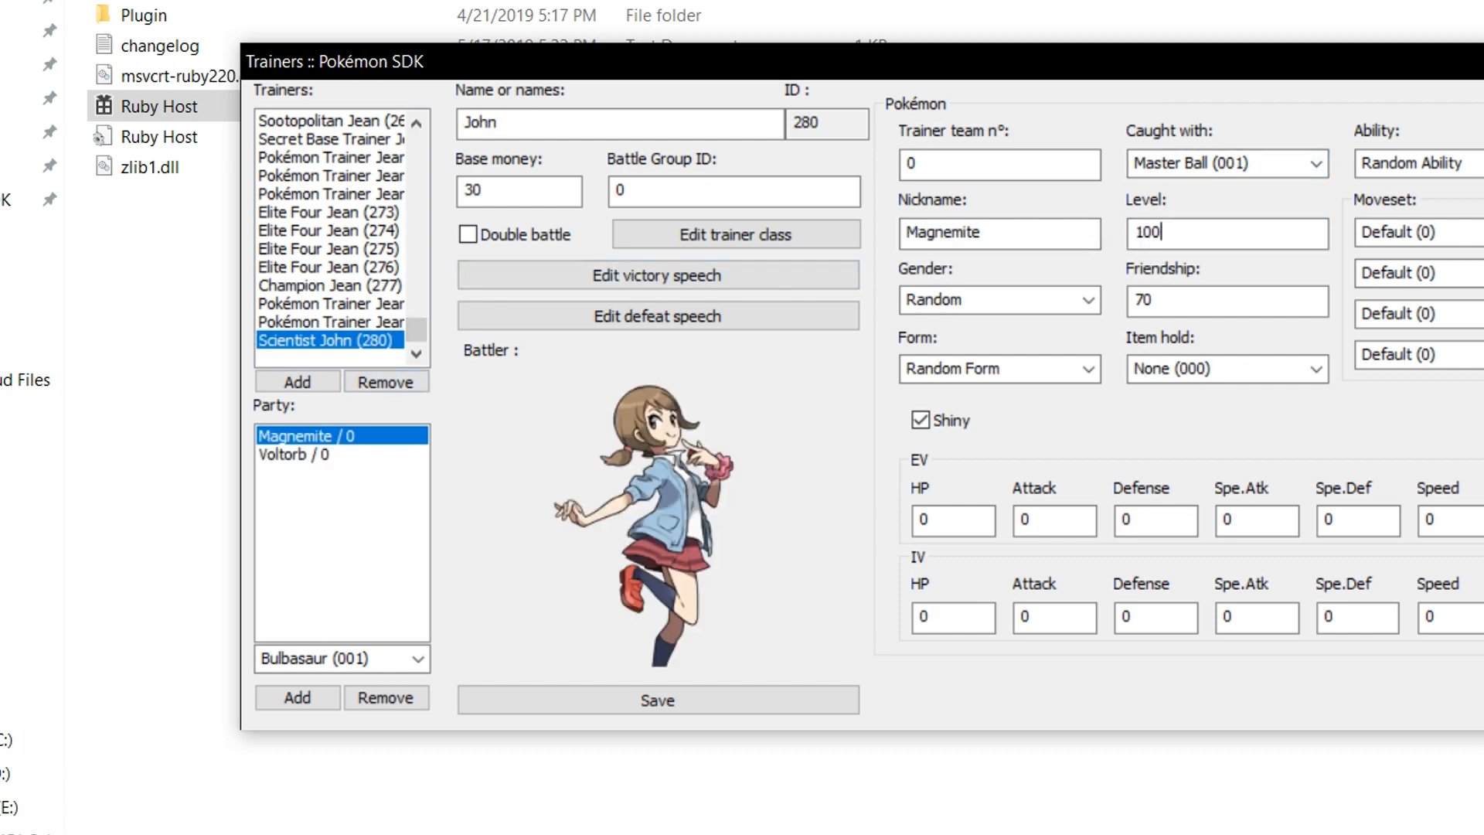
left_click(657, 699)
left_click(1079, 230)
left_click(713, 702)
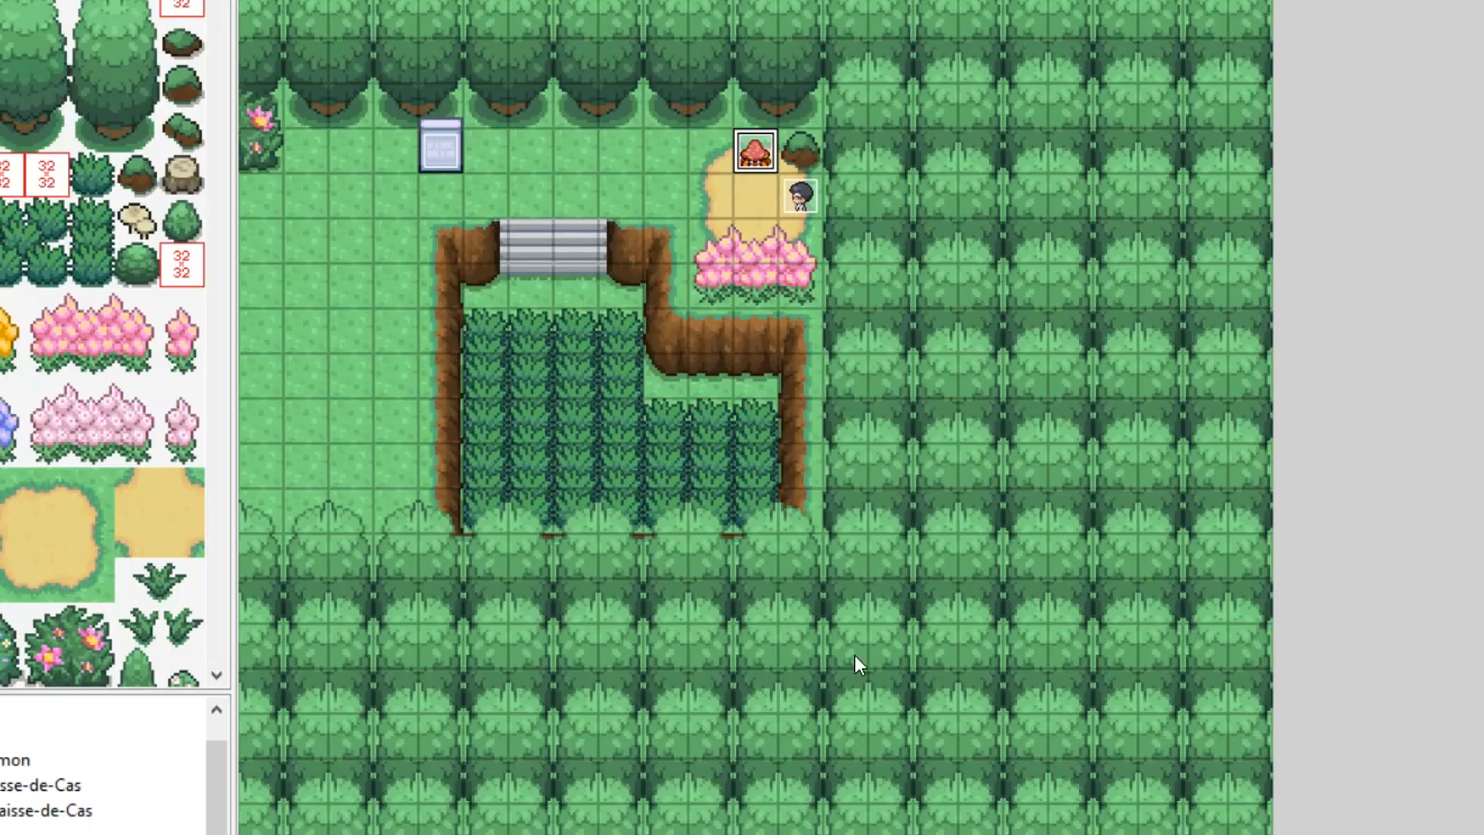
Launch the playtest again, continue the Route 1 save and begin the Scientist's battle against Magnemite.
key("F12")
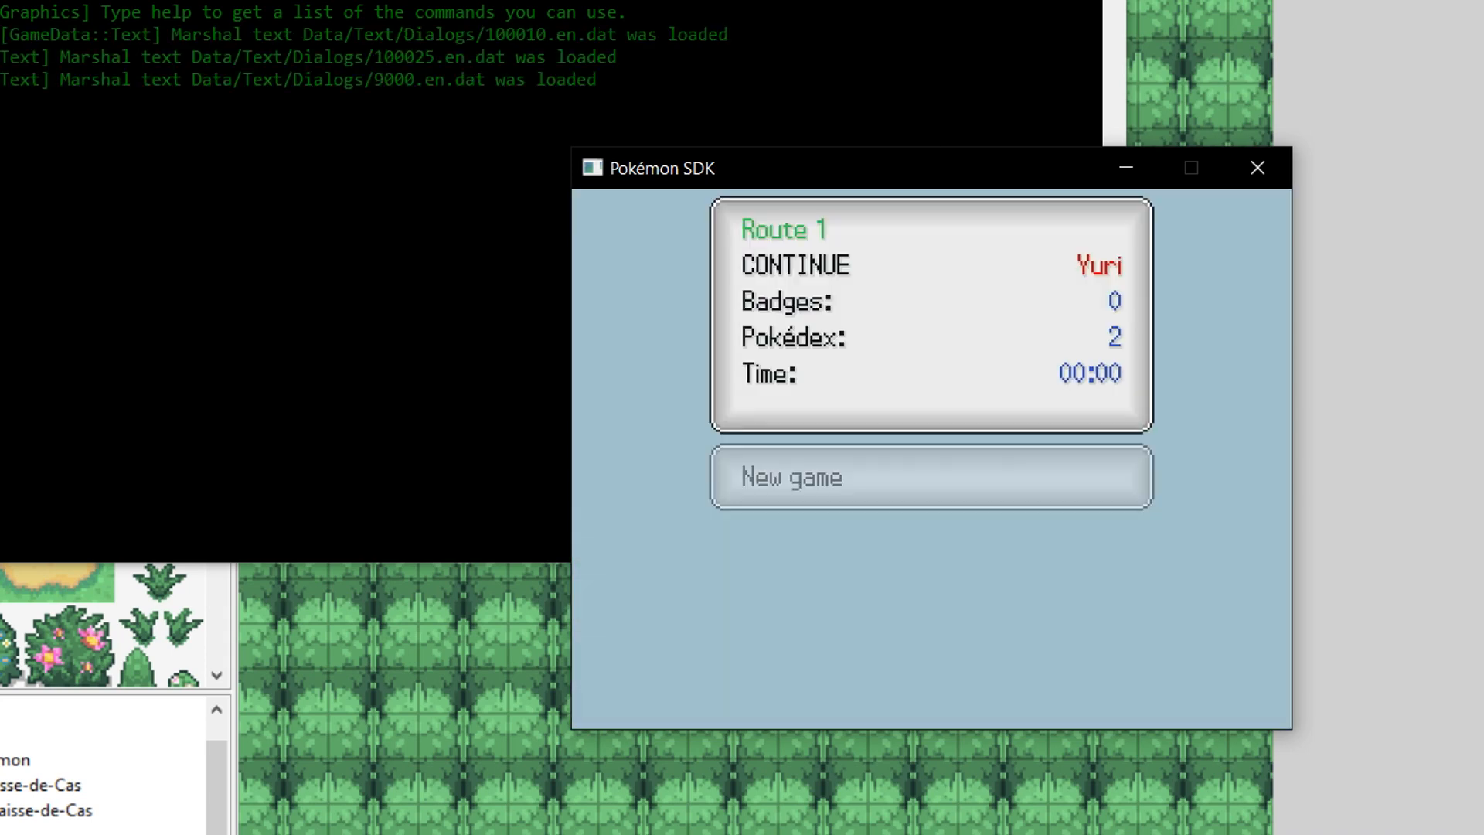
key("Return")
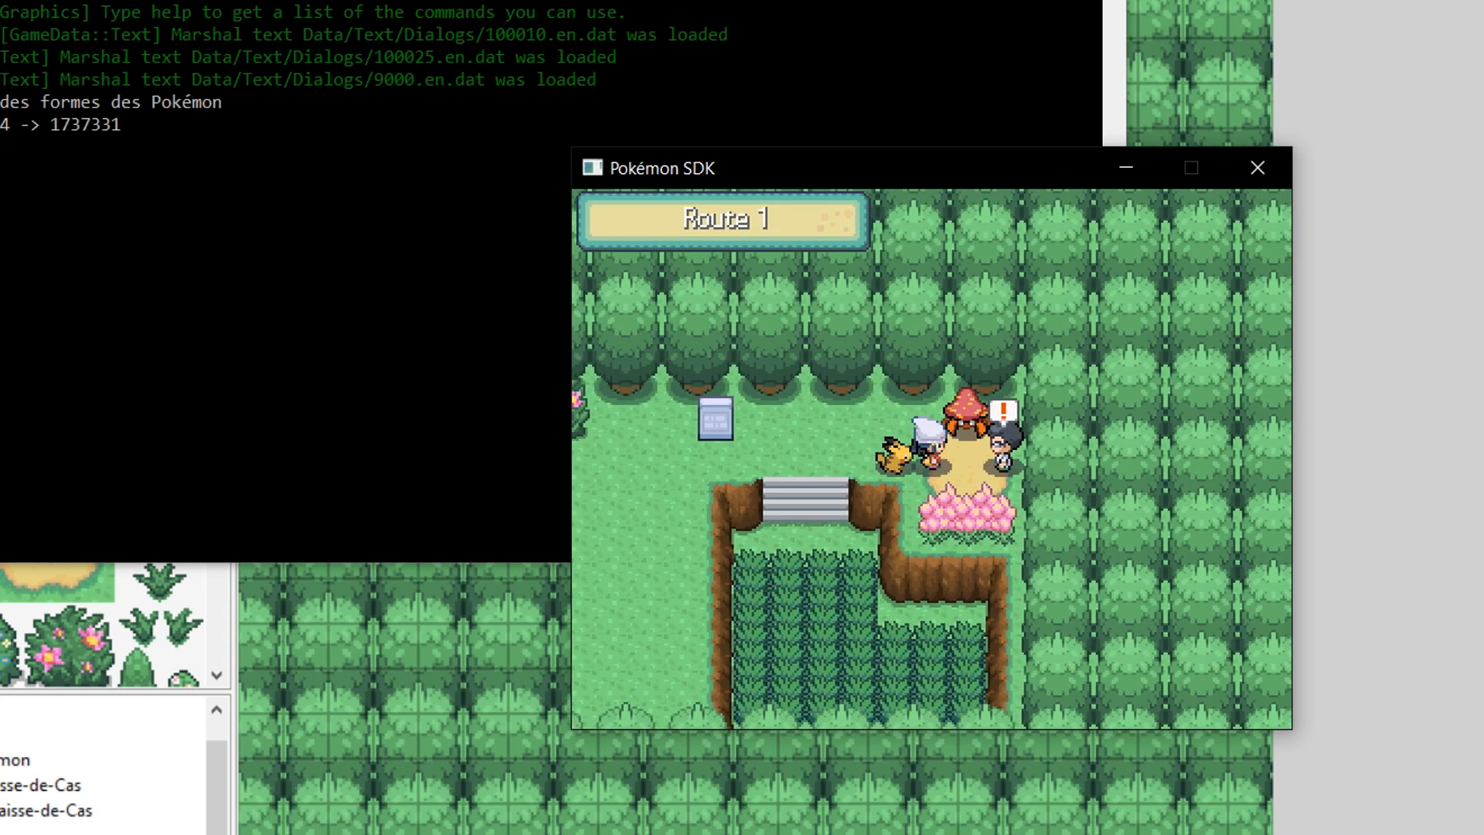
key("Return")
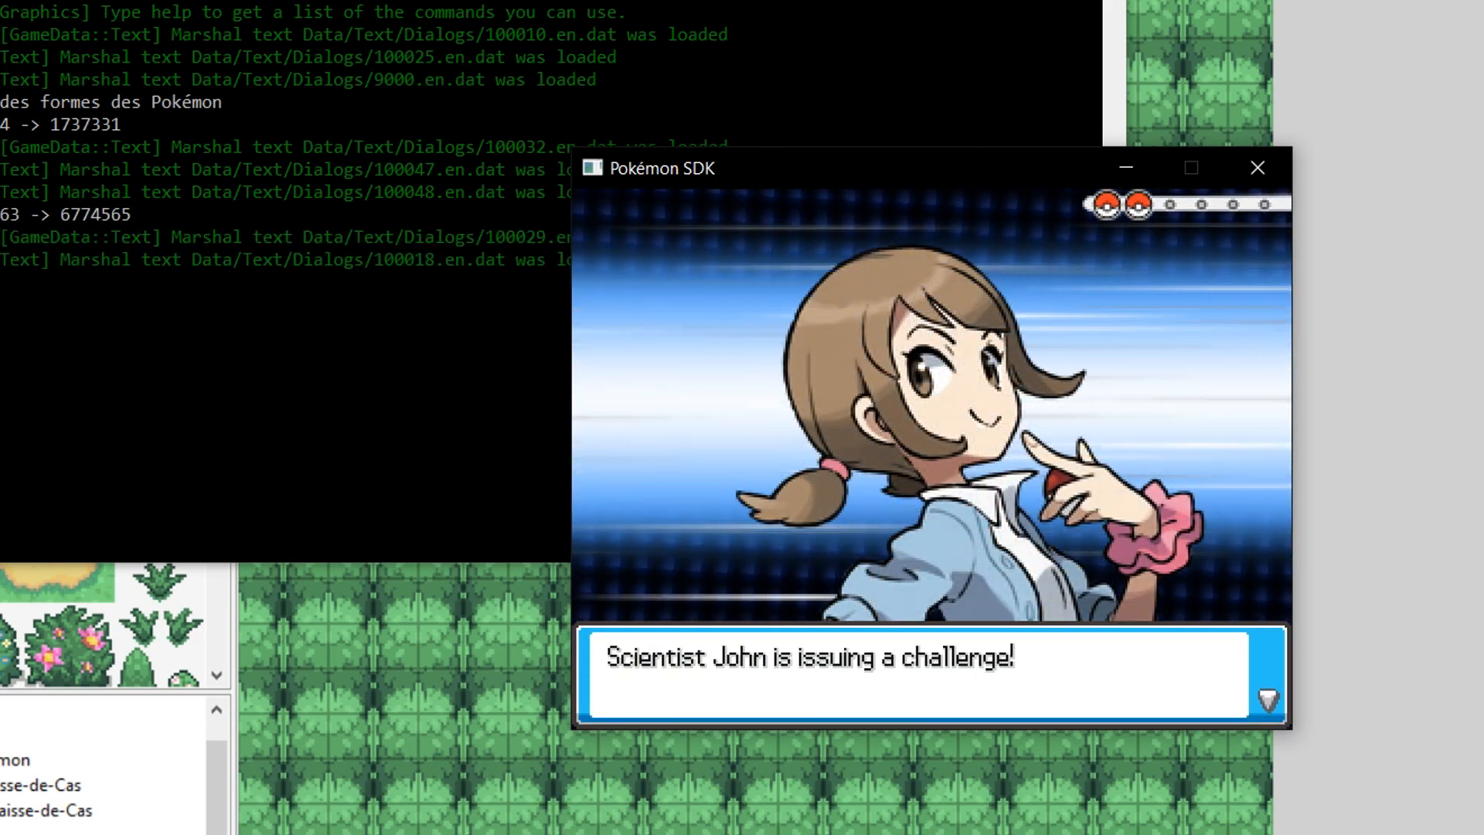
key("Return")
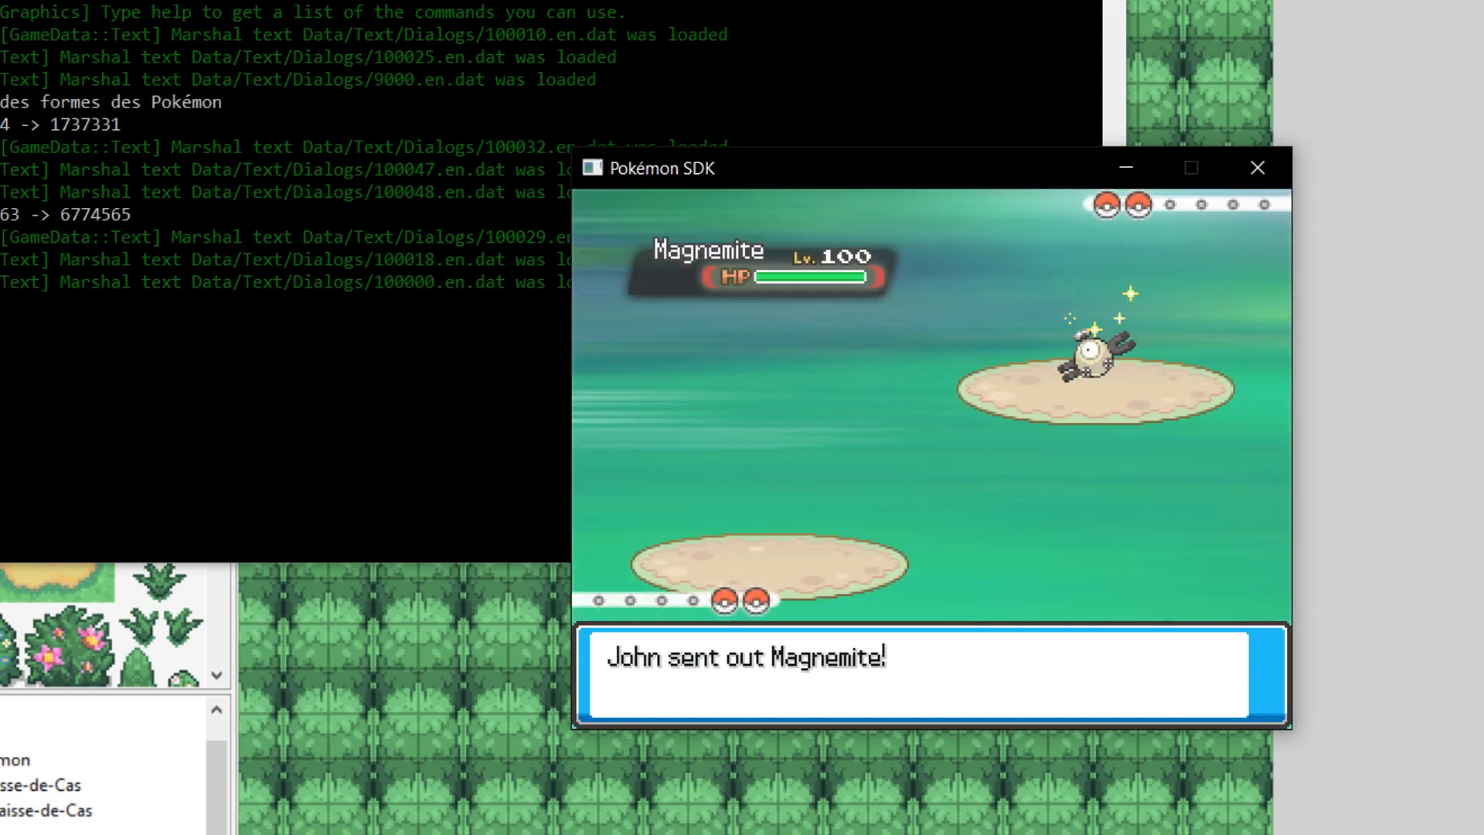
Fight the Scientist's Magnemite until the battle is lost, and dismiss the trainer's victory speech.
key("Return")
key("Left")
key("Right")
key("Left")
key("Right")
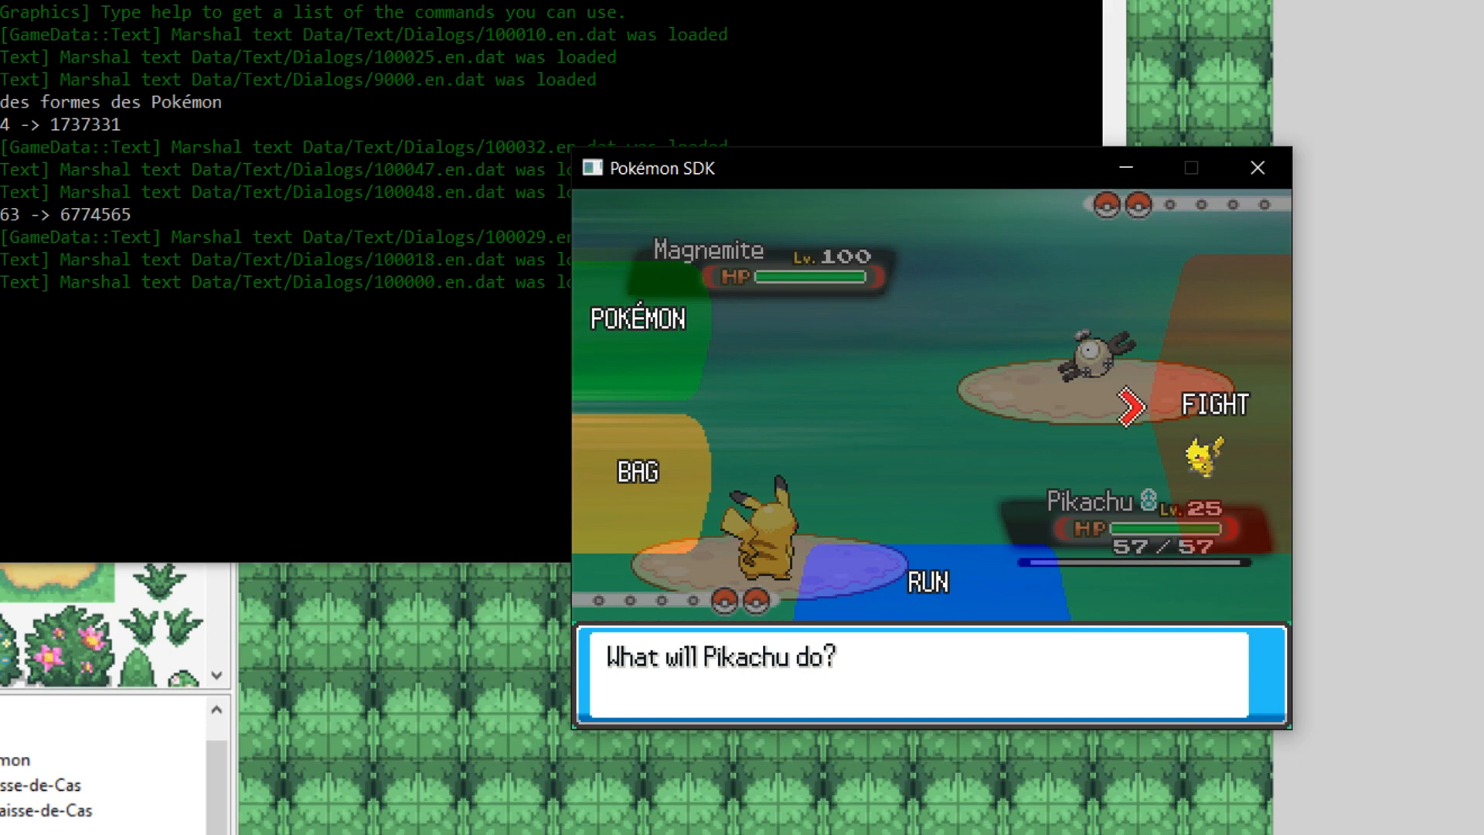
key("Return")
key("Right")
key("Down")
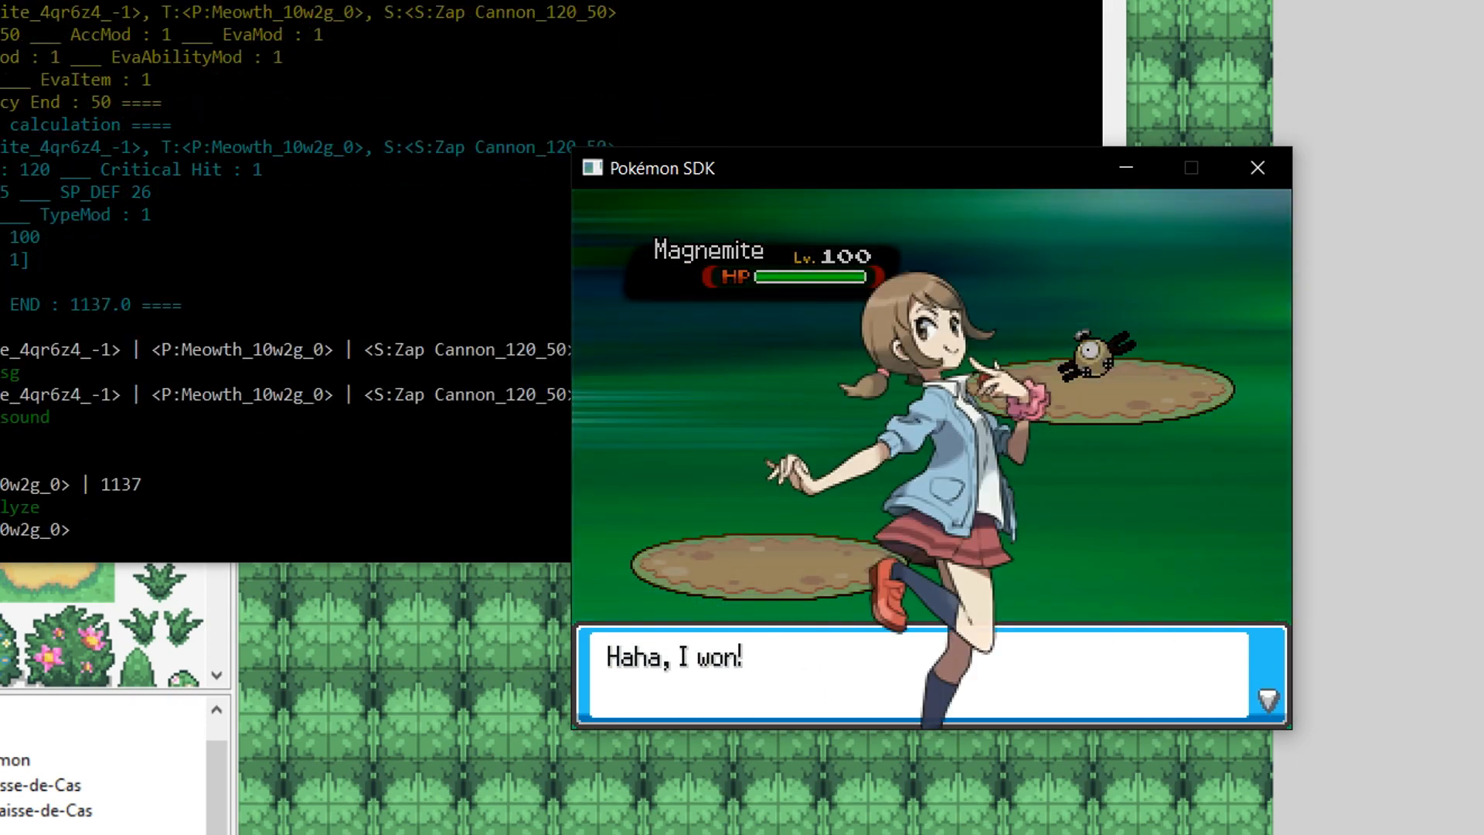
key("Return")
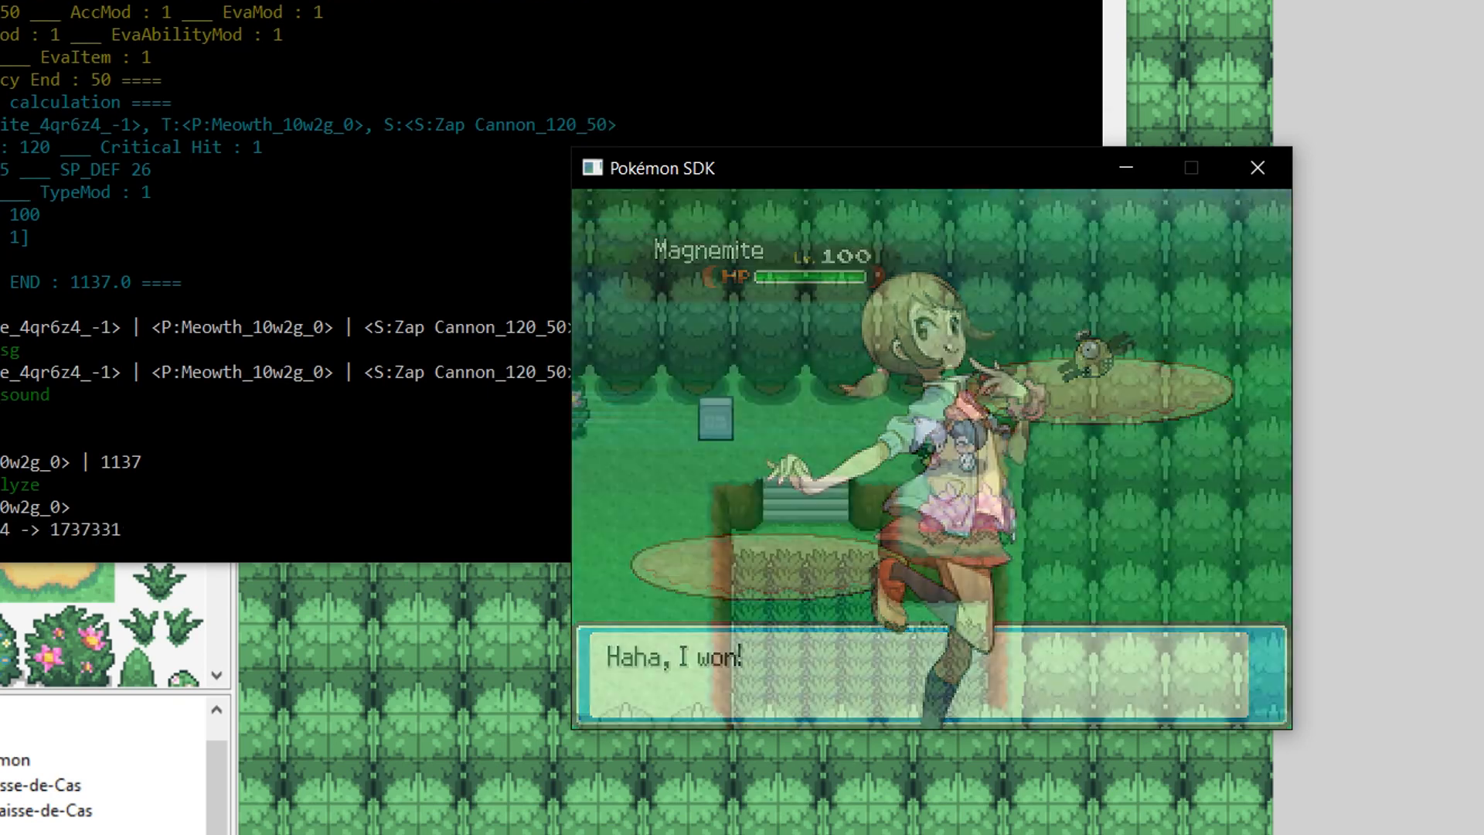
Talk to the Scientist after the defeat, try the rematch prompt until a new battle begins, and close the game.
key("Return")
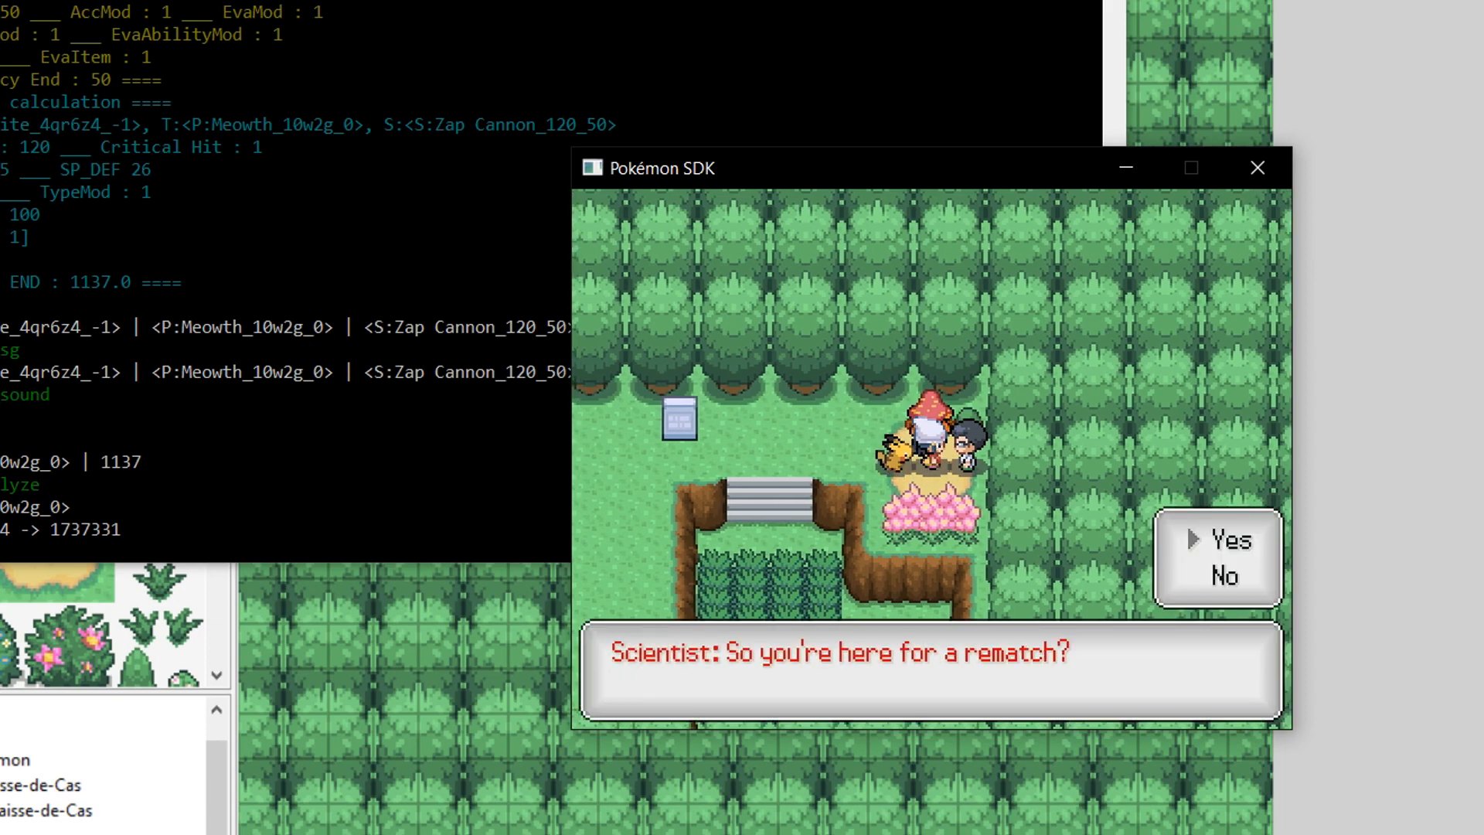
key("Escape")
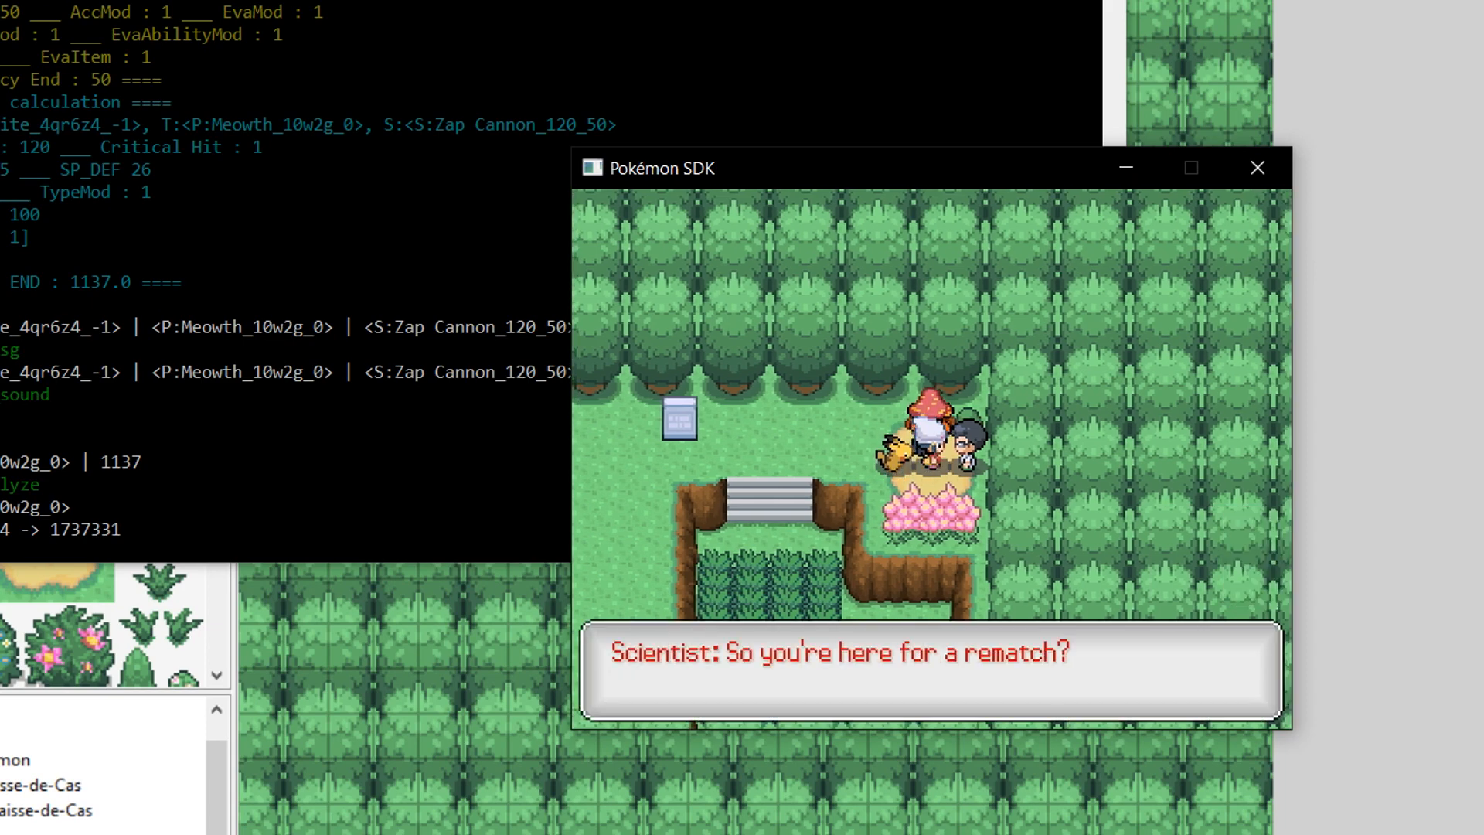
key("Return")
key("Return")
key("Return")
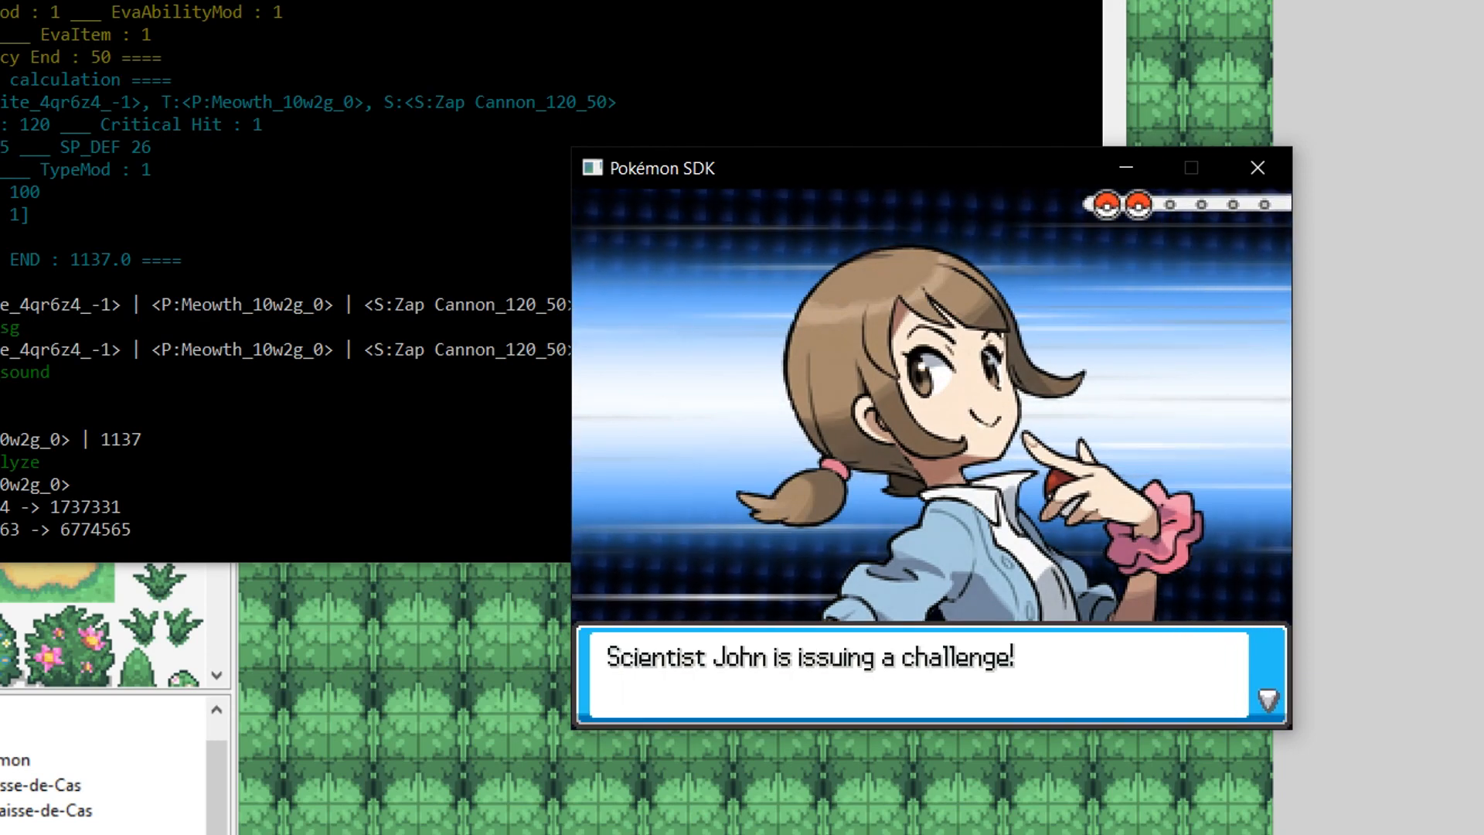
left_click(1260, 163)
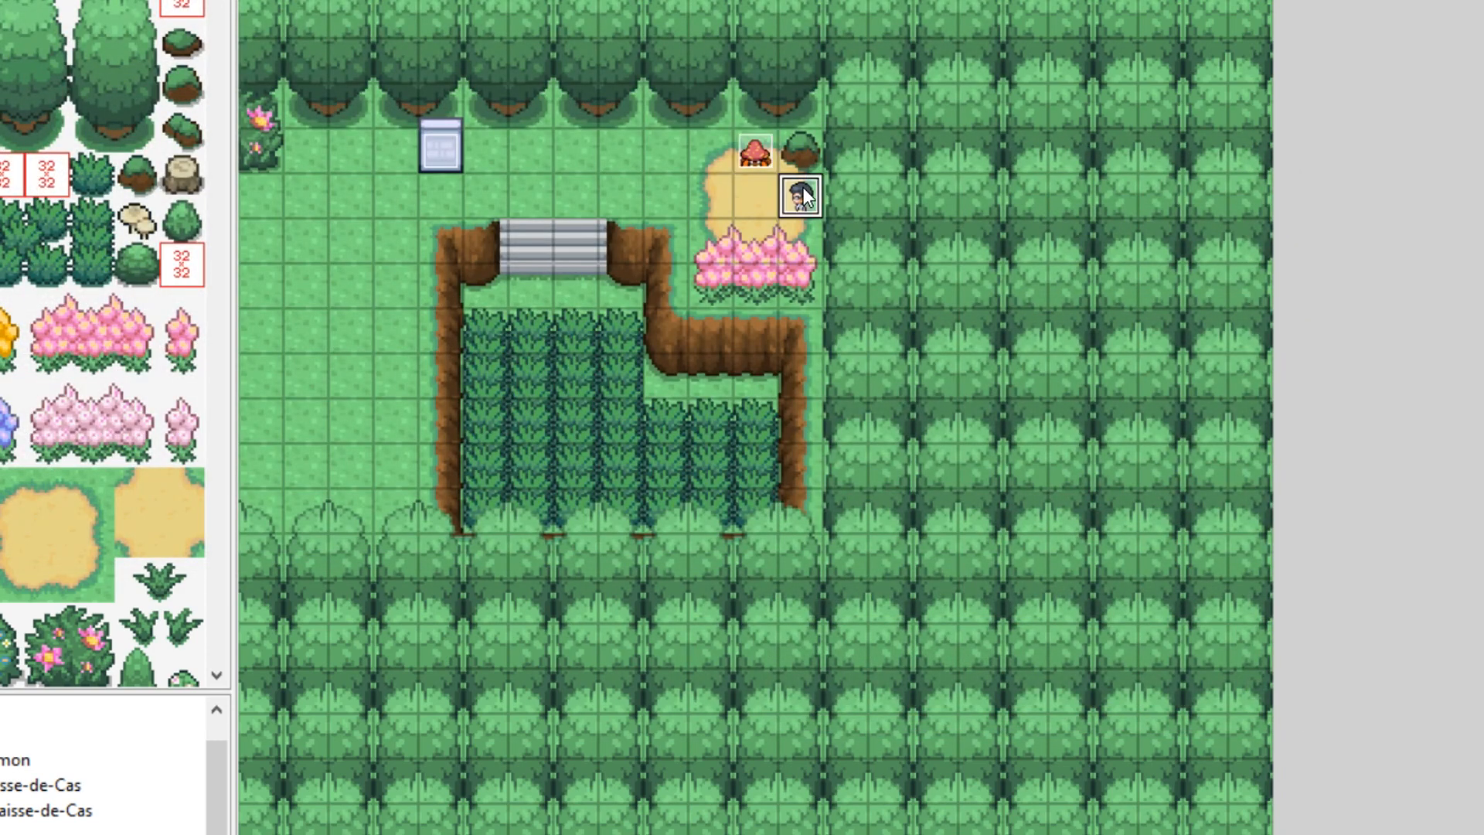
Insert a 30-frame Wait before the move route in the If Lose branch on page 2 of the Scientist's map event.
double_click(804, 187)
left_click(591, 74)
left_click(535, 73)
scroll(1114, 456, "down", 3)
scroll(1113, 451, "down", 1)
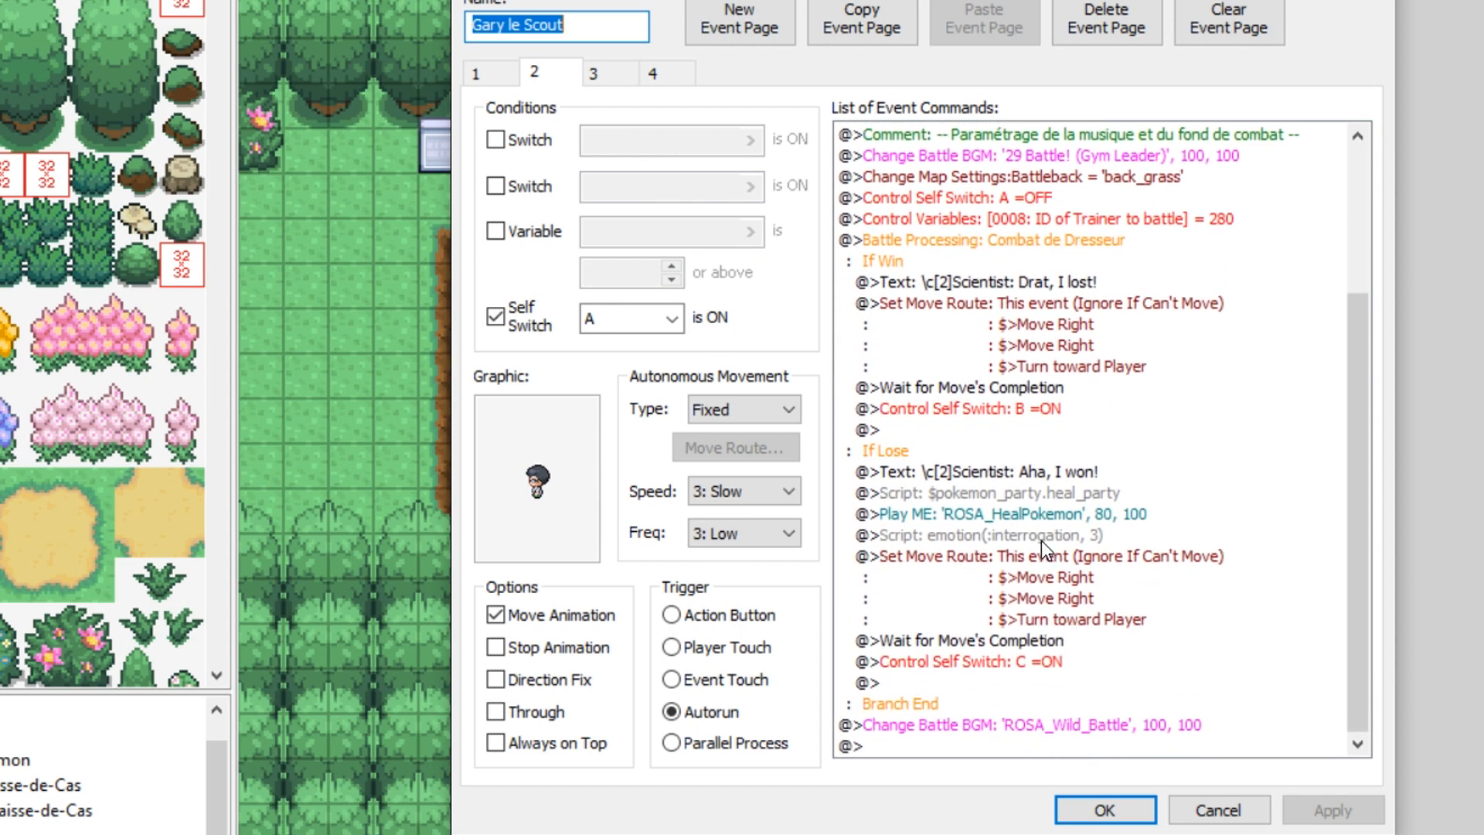
left_click(1041, 540)
right_click(1047, 560)
left_click(1075, 577)
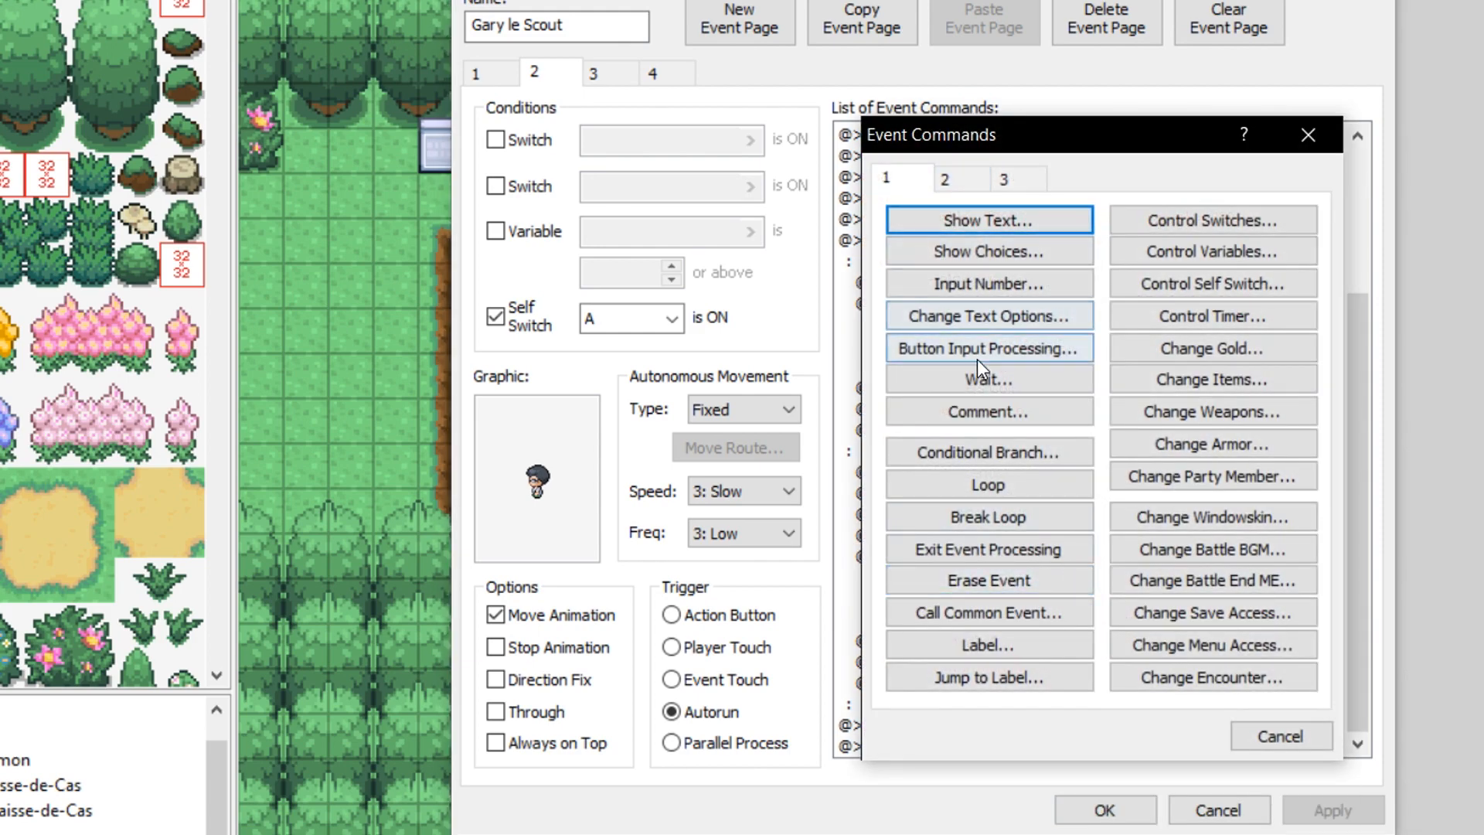
left_click(988, 381)
type("25")
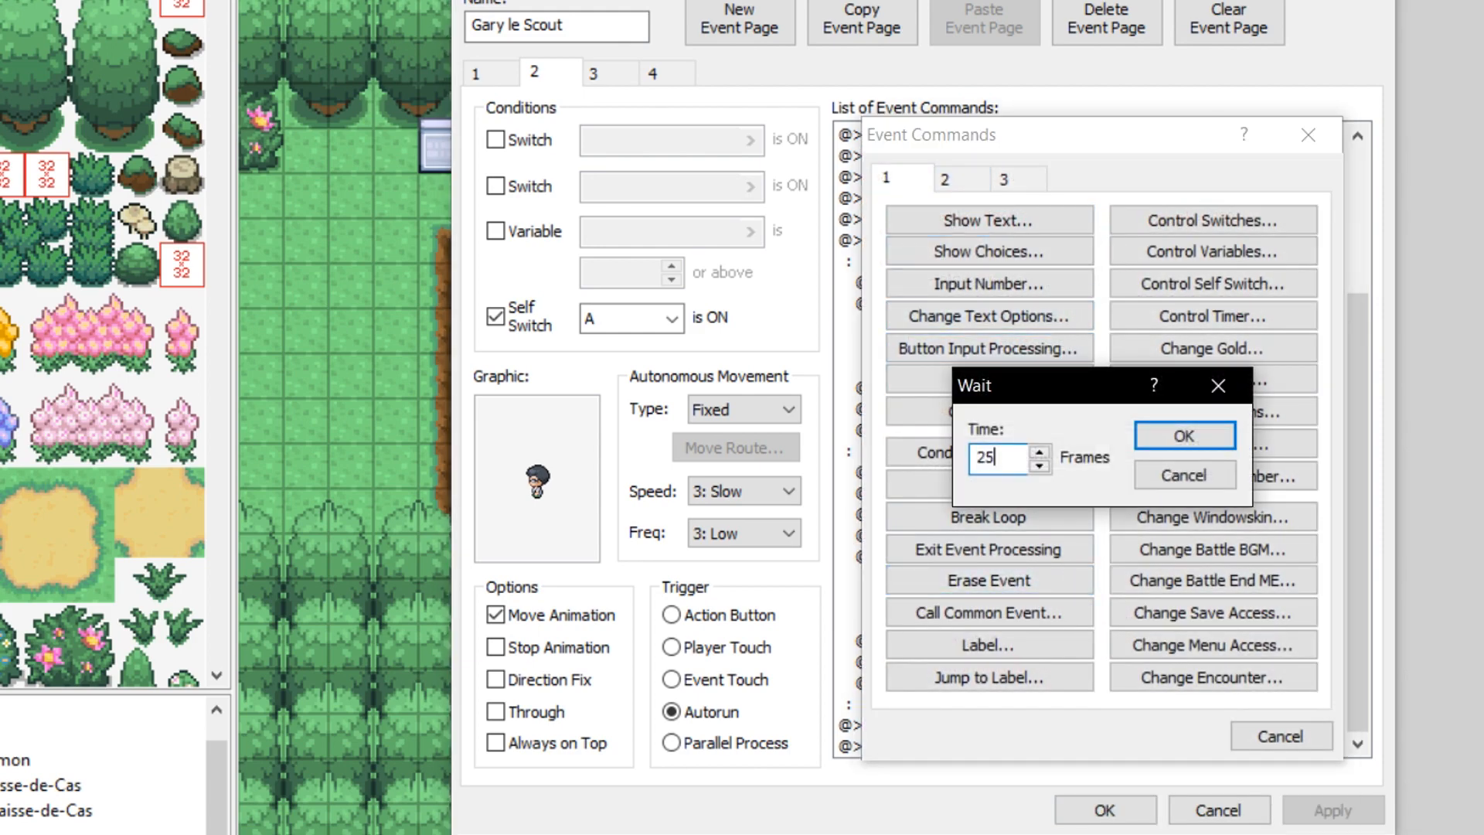
type("0")
key("Return")
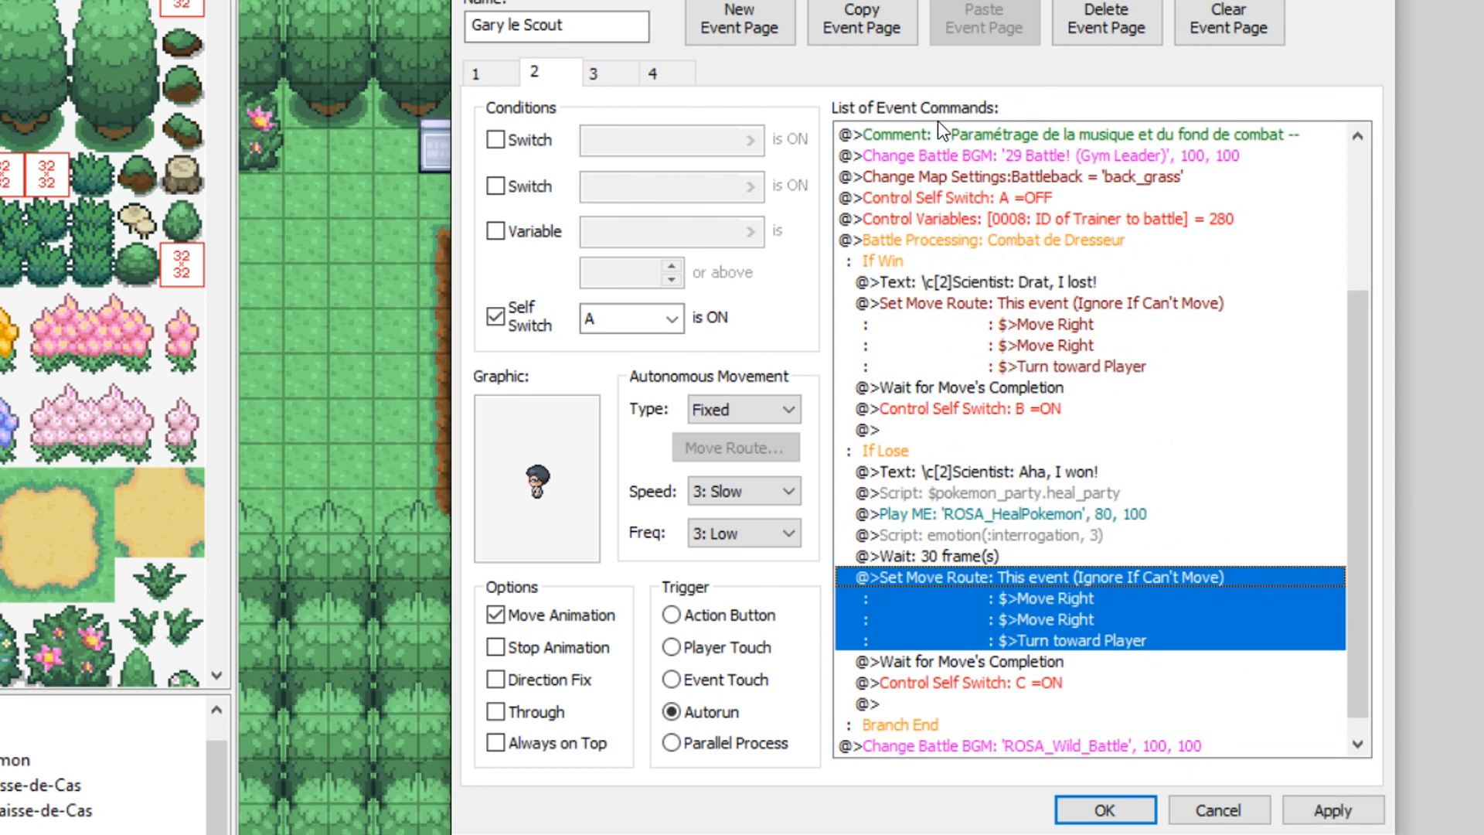
Change the Wait before the If Lose move route to 40 frames, apply it and close the Scientist's event.
right_click(954, 558)
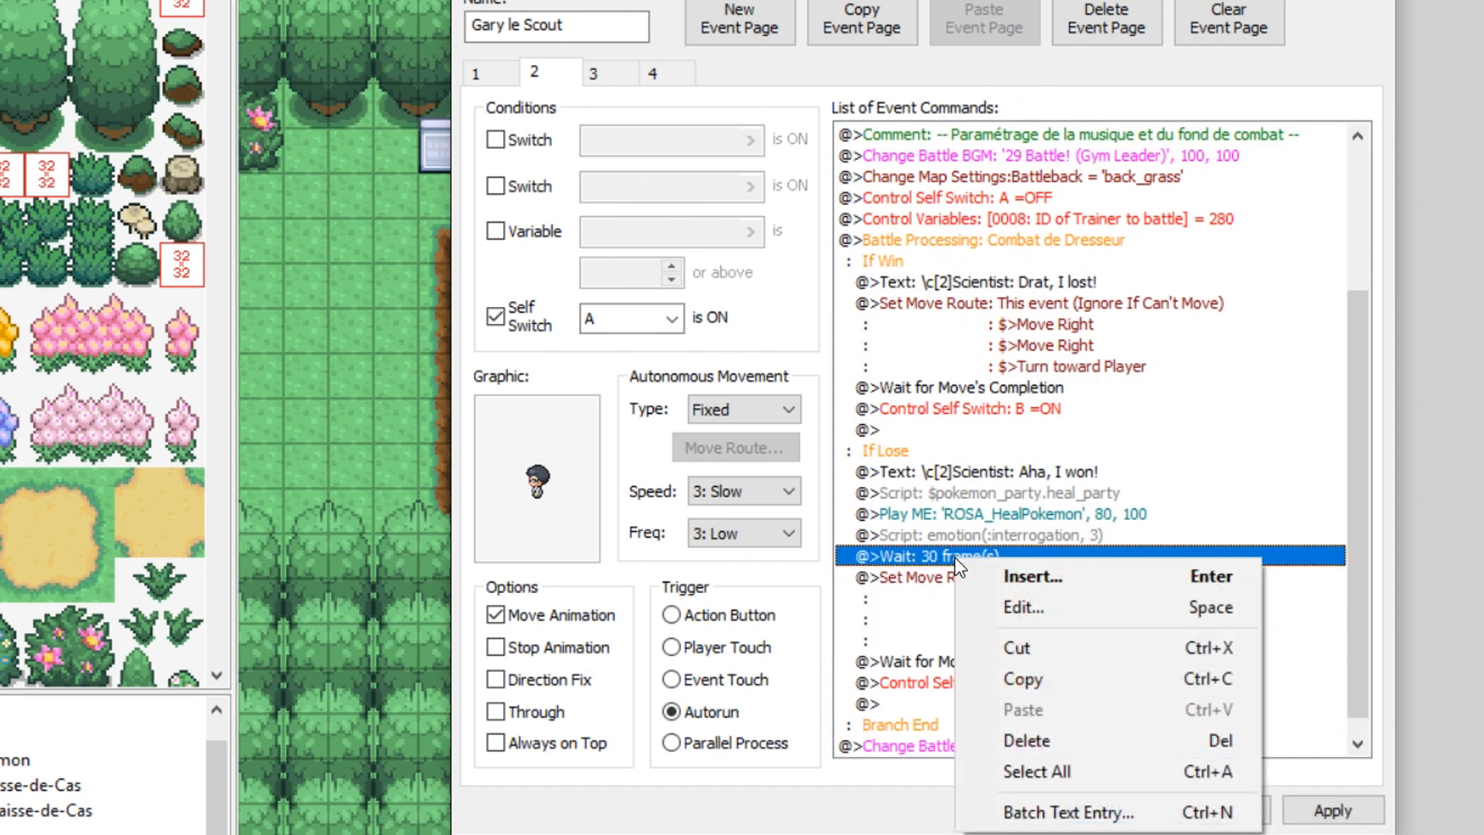
left_click(988, 608)
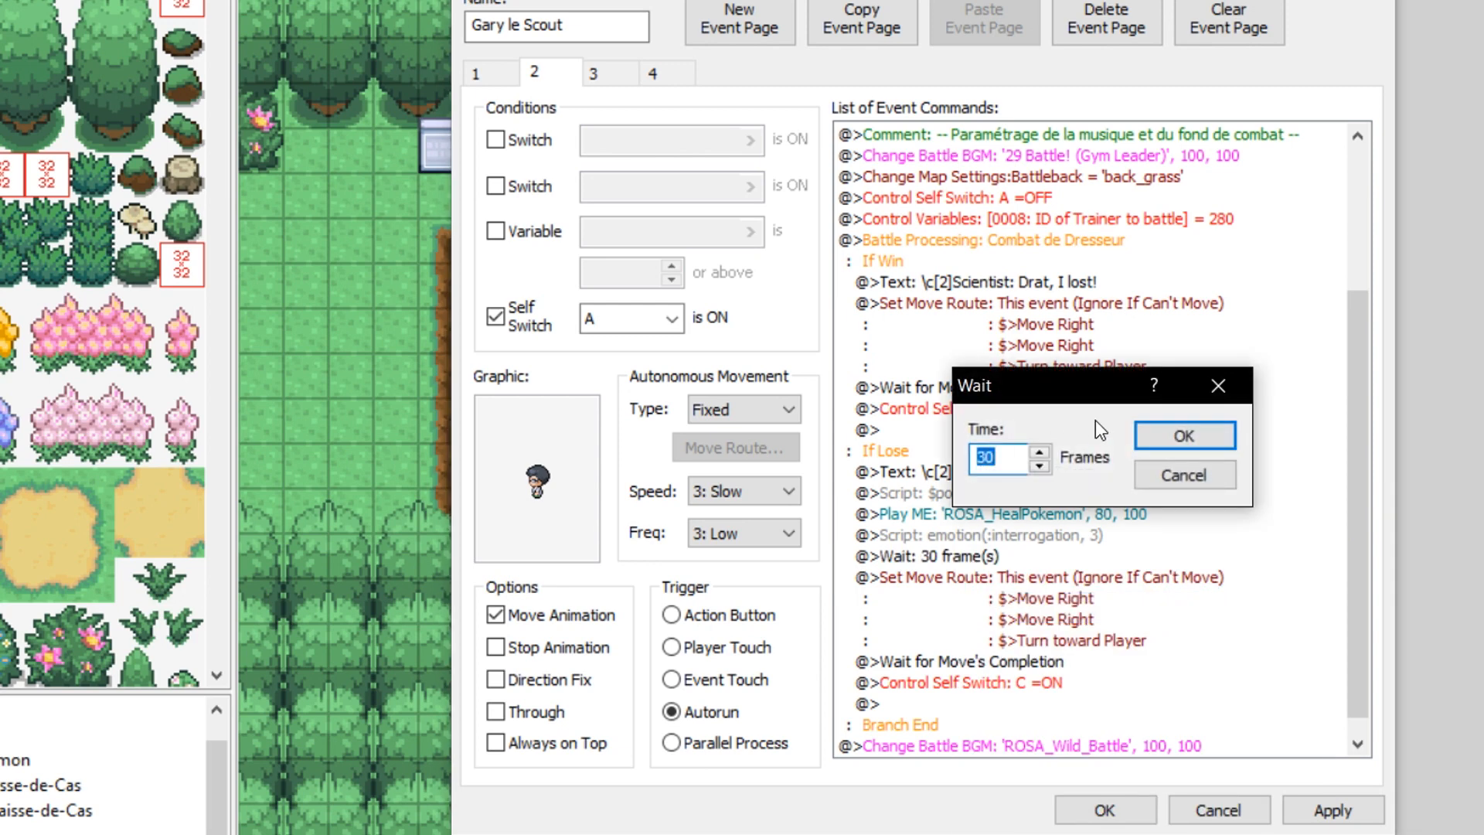
type("40")
key("Return")
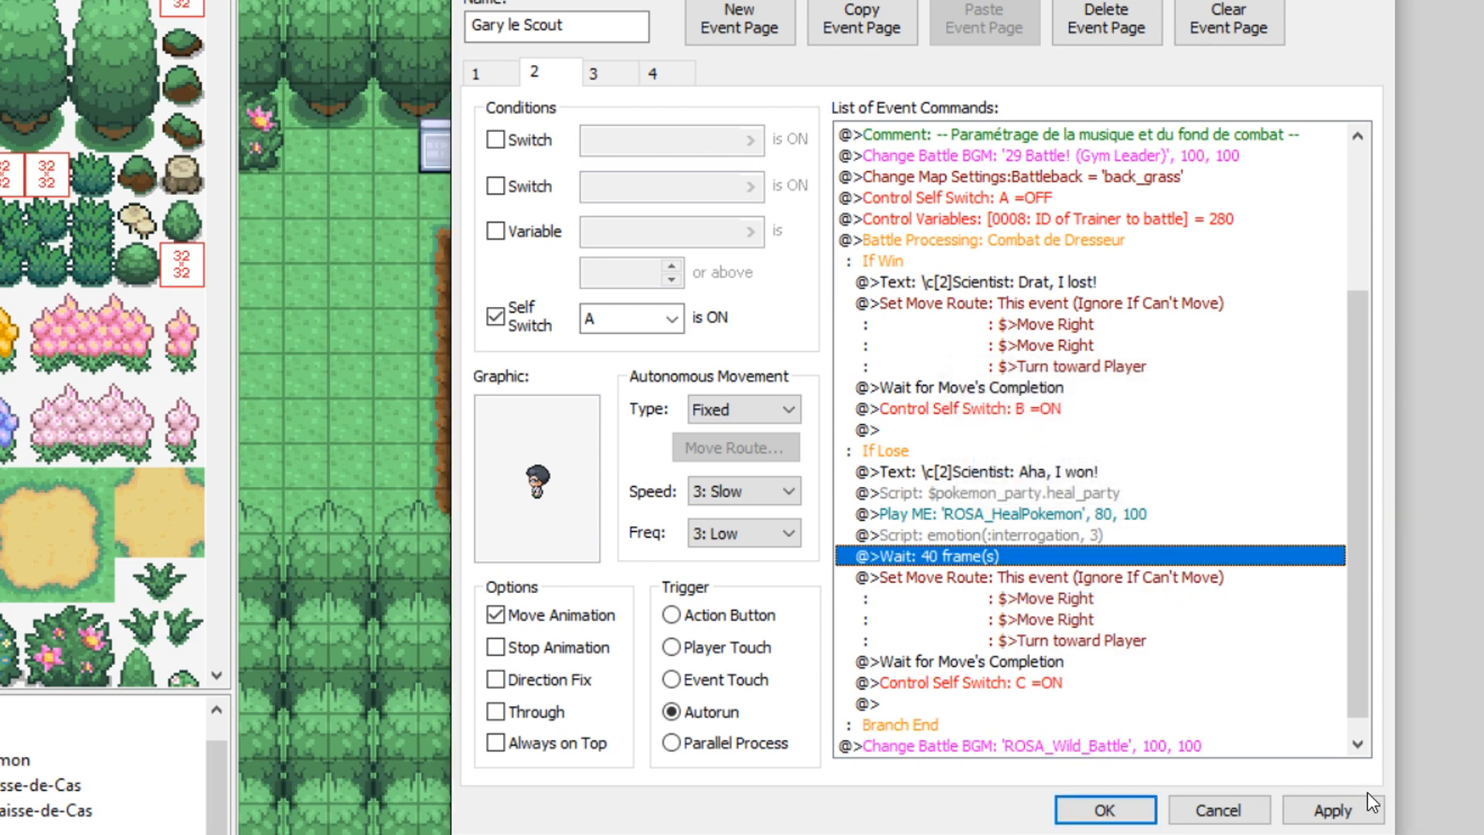
left_click(1367, 793)
left_click(1024, 535)
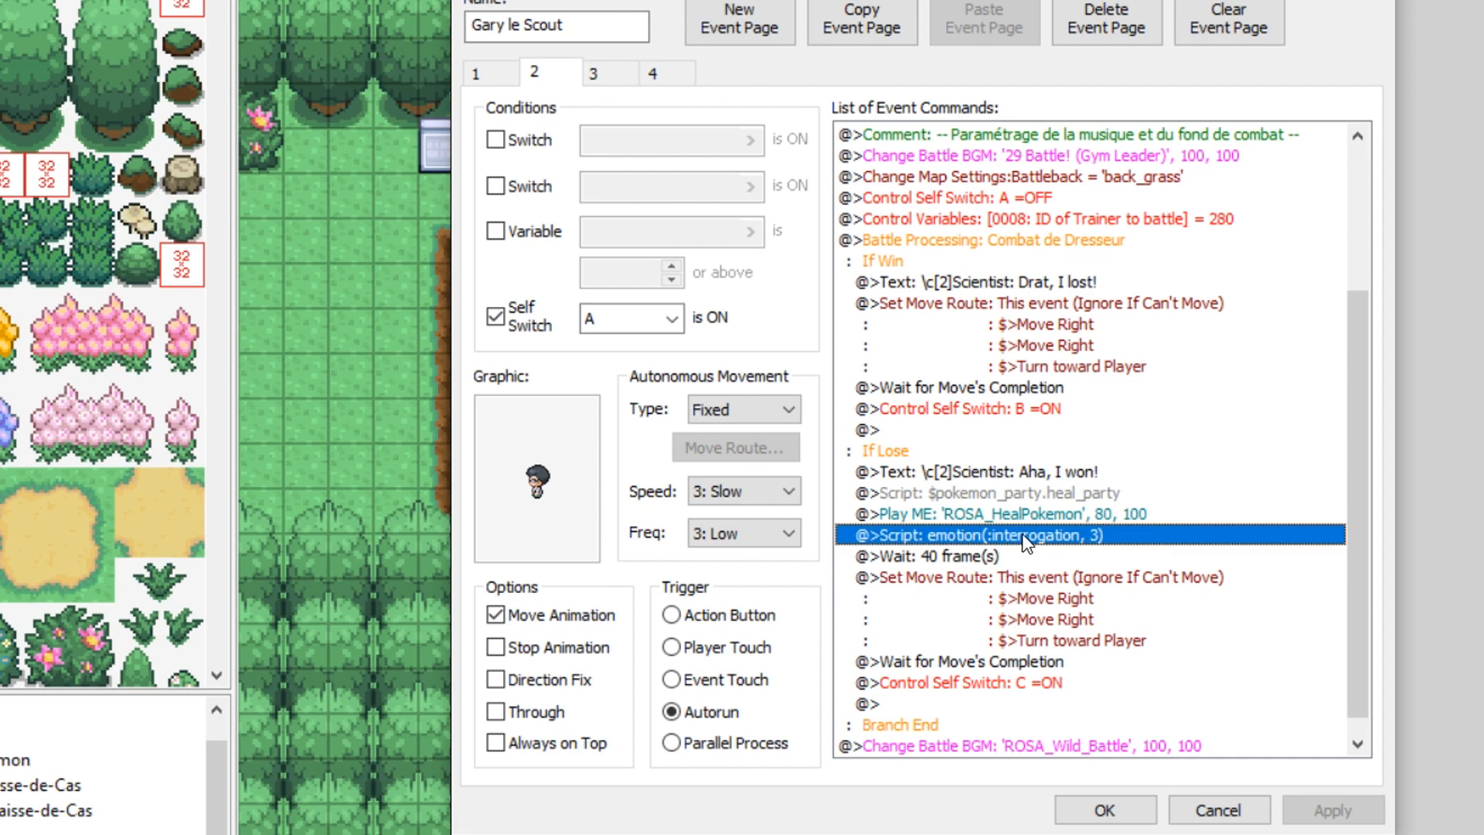
left_click(977, 556)
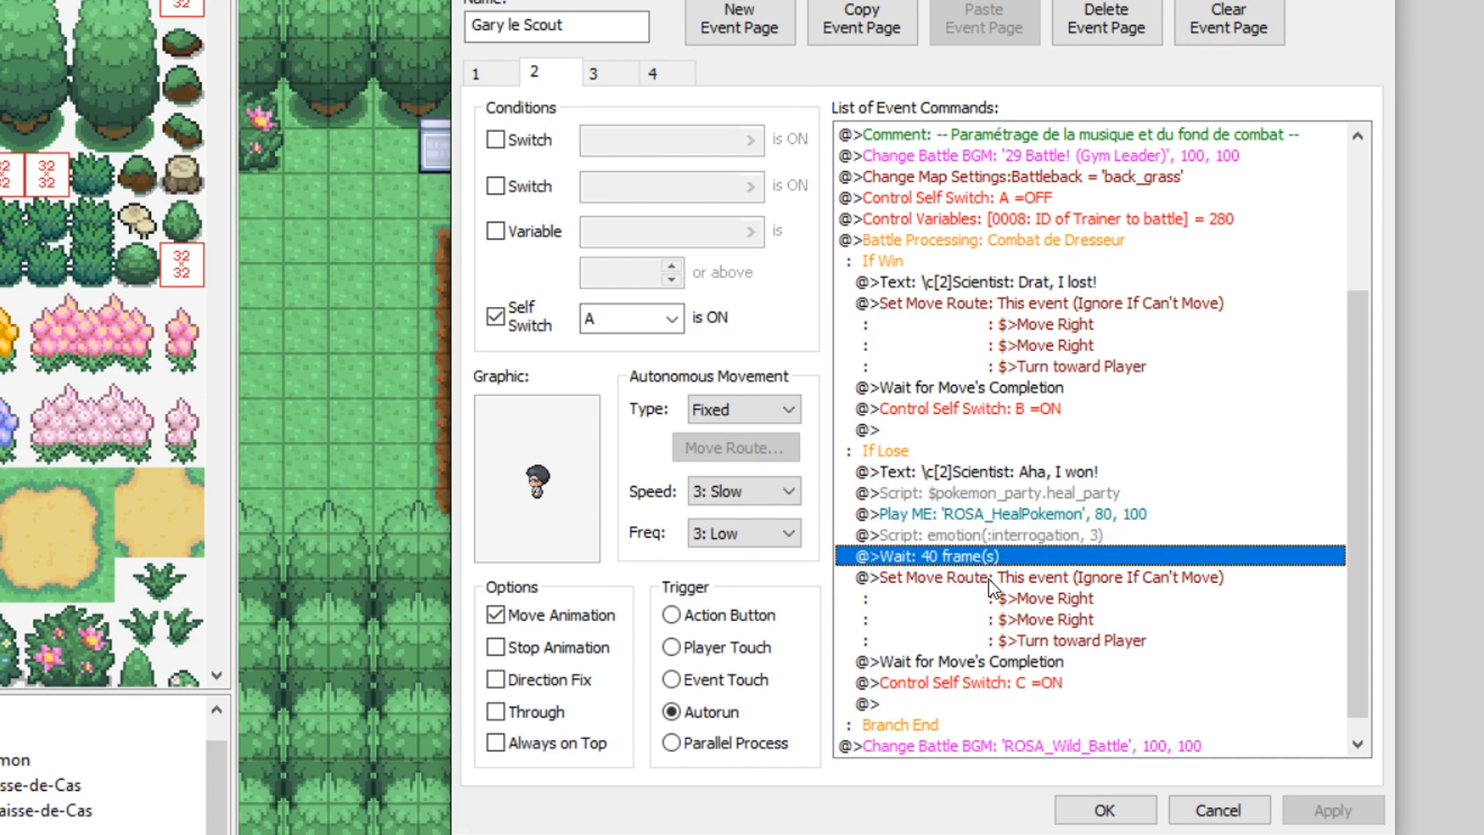
left_click(1021, 599)
left_click(1113, 812)
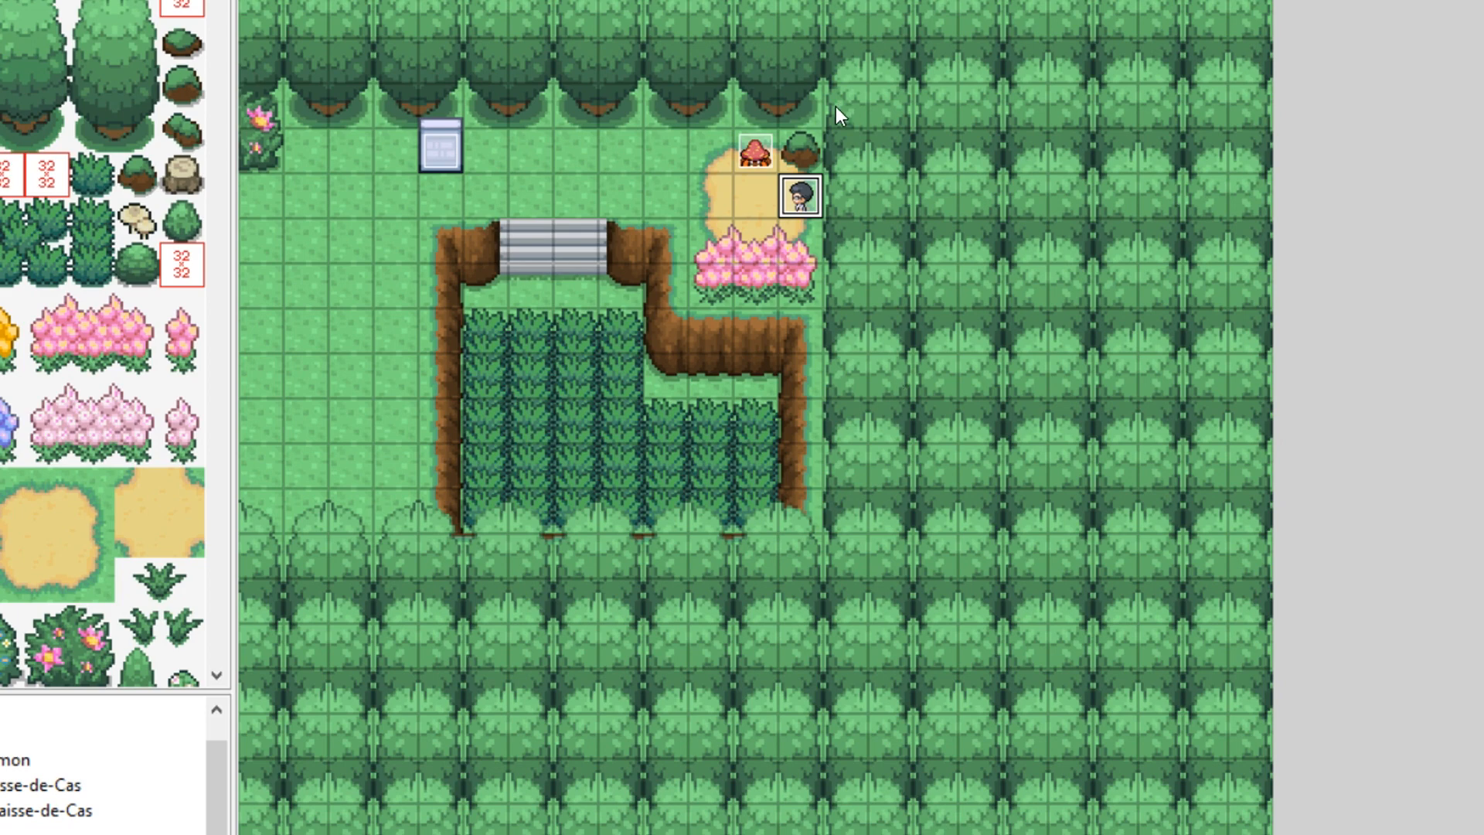
Paste the copied Control Variables command setting 0031: Trainer bt Transition ID to 1 at the start of page 2 of the Scientist's event.
double_click(801, 195)
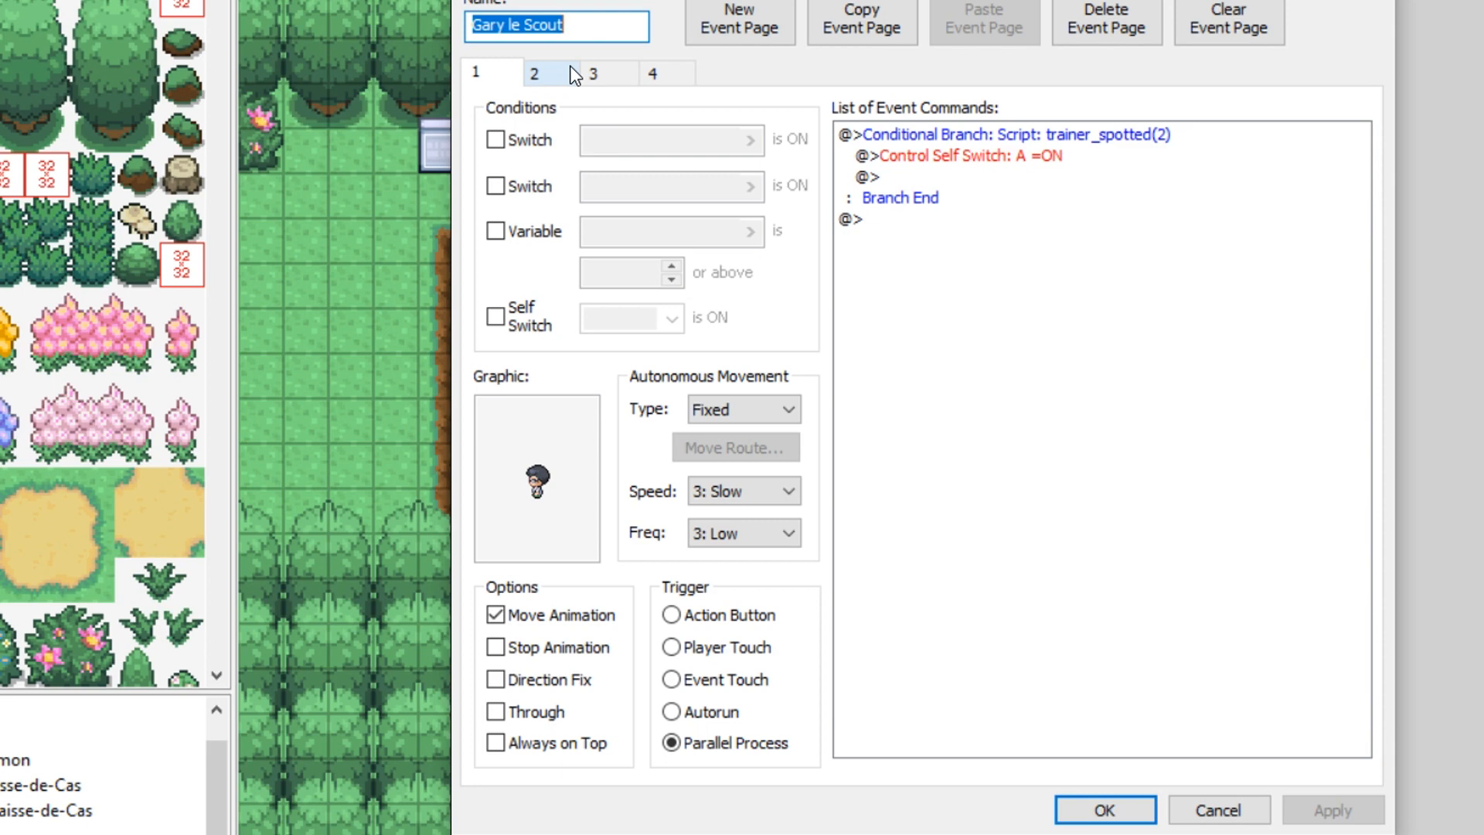
left_click(574, 75)
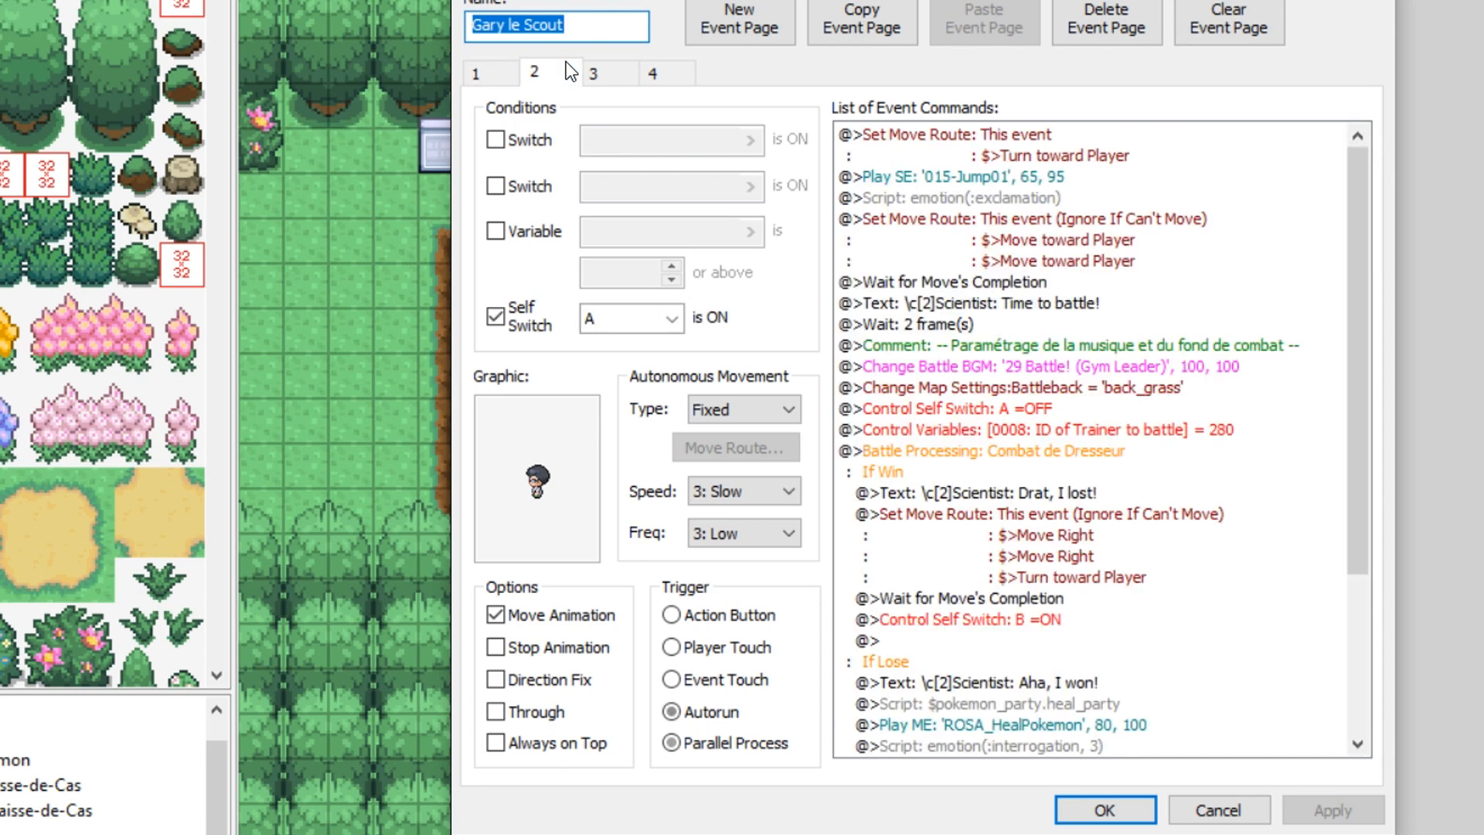
left_click(989, 130)
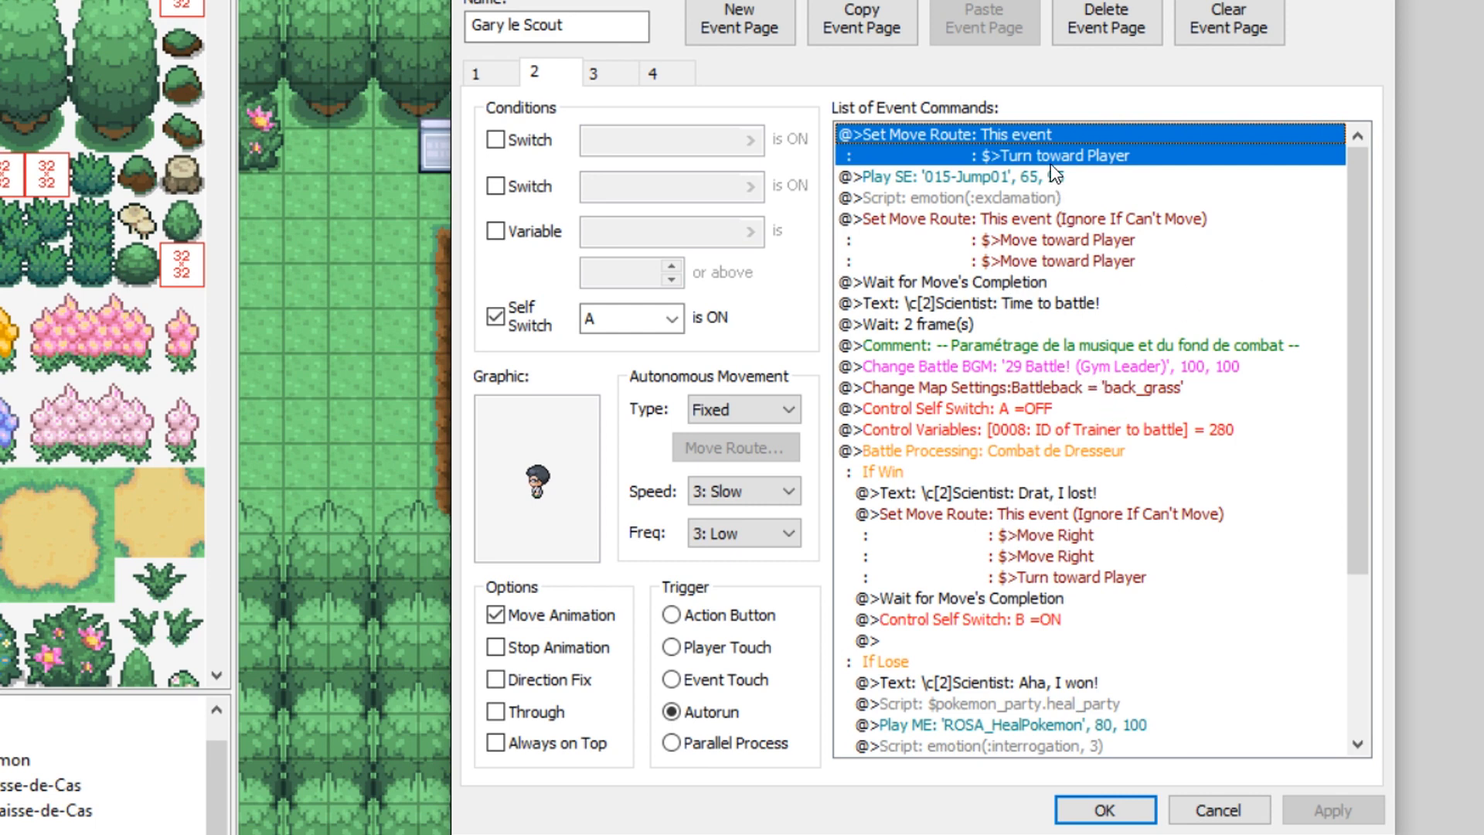
key("ctrl+v")
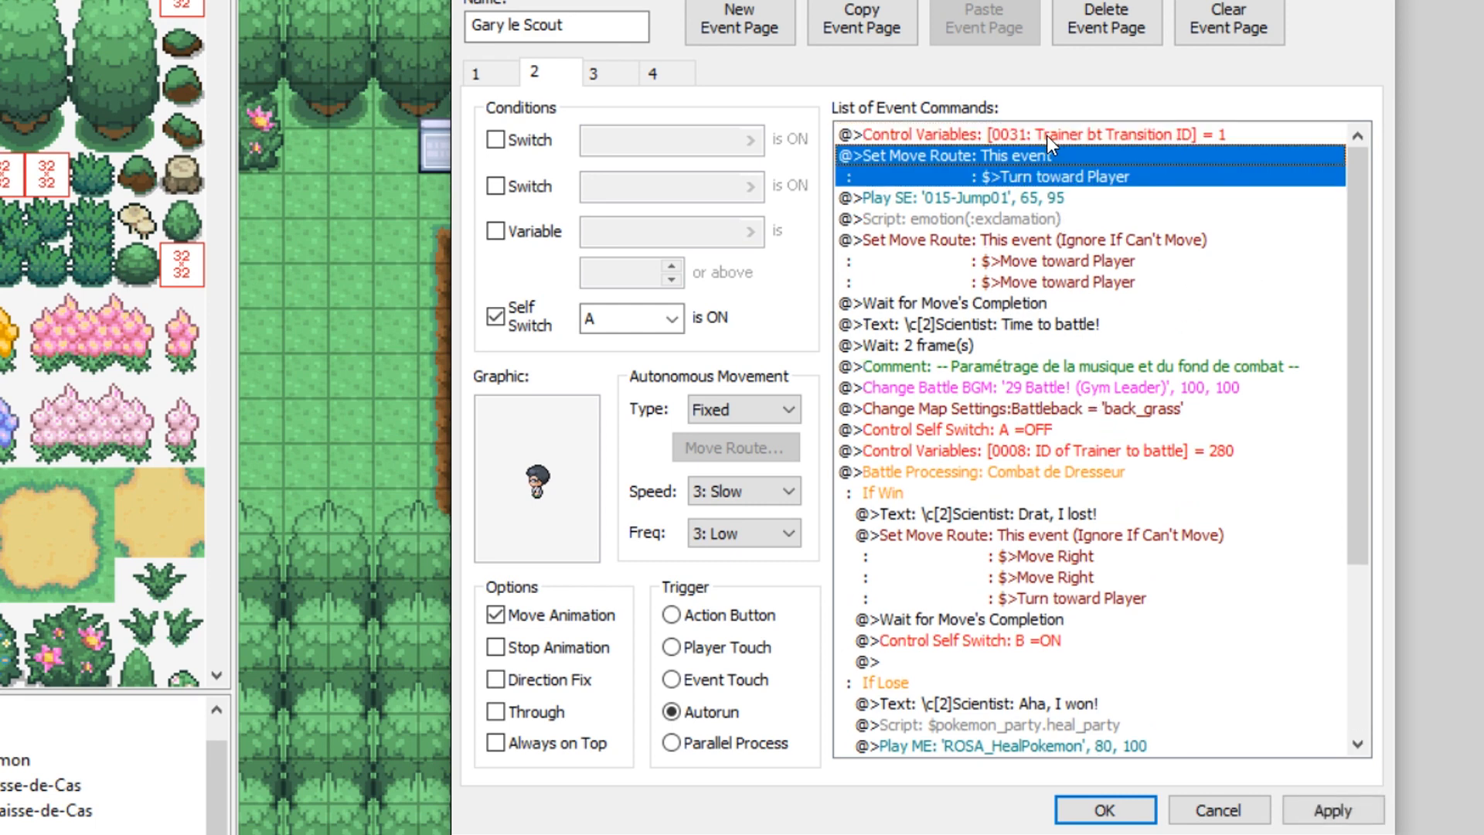
right_click(959, 132)
left_click(946, 160)
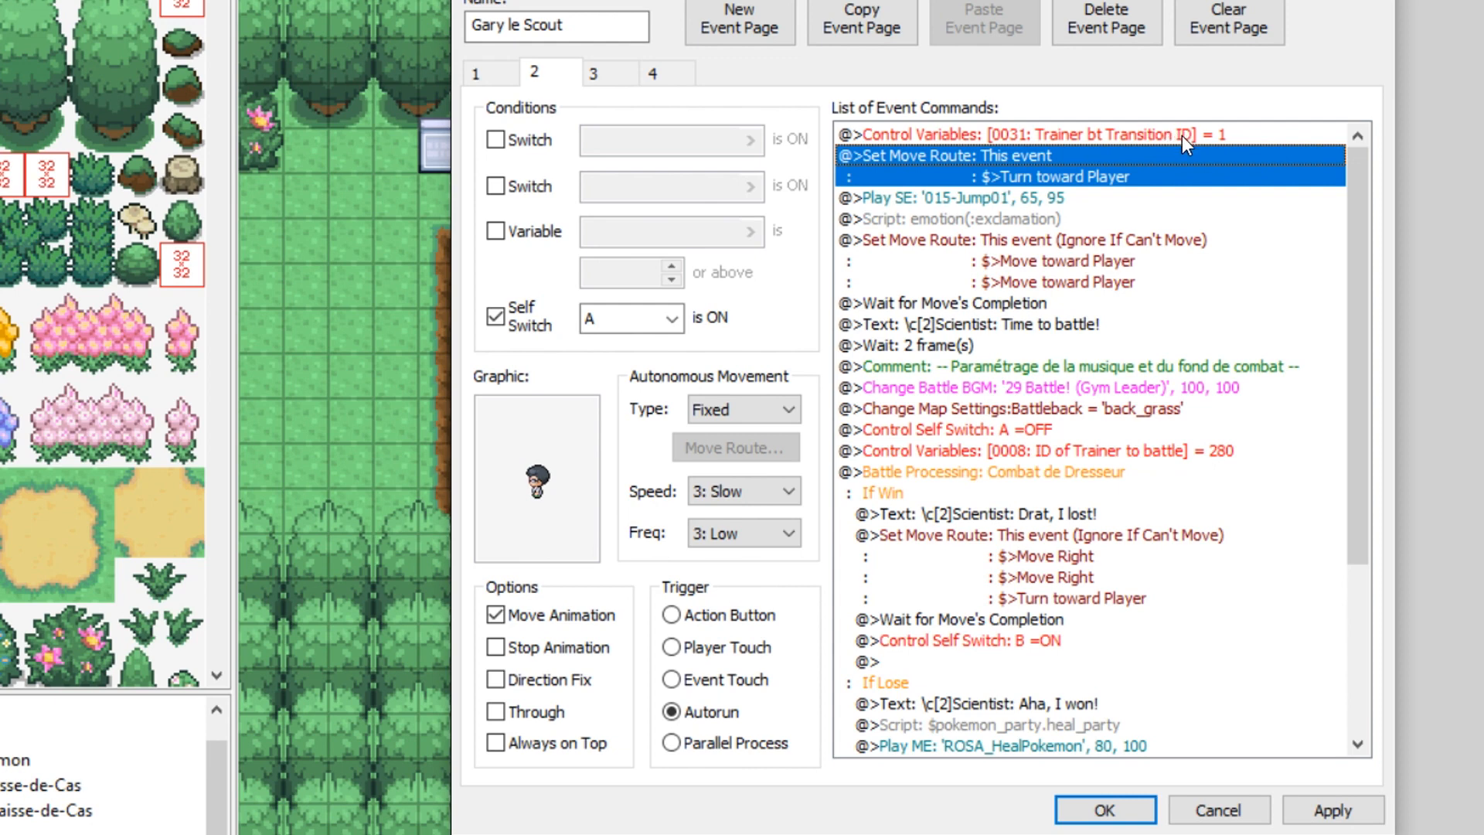
left_click(1074, 823)
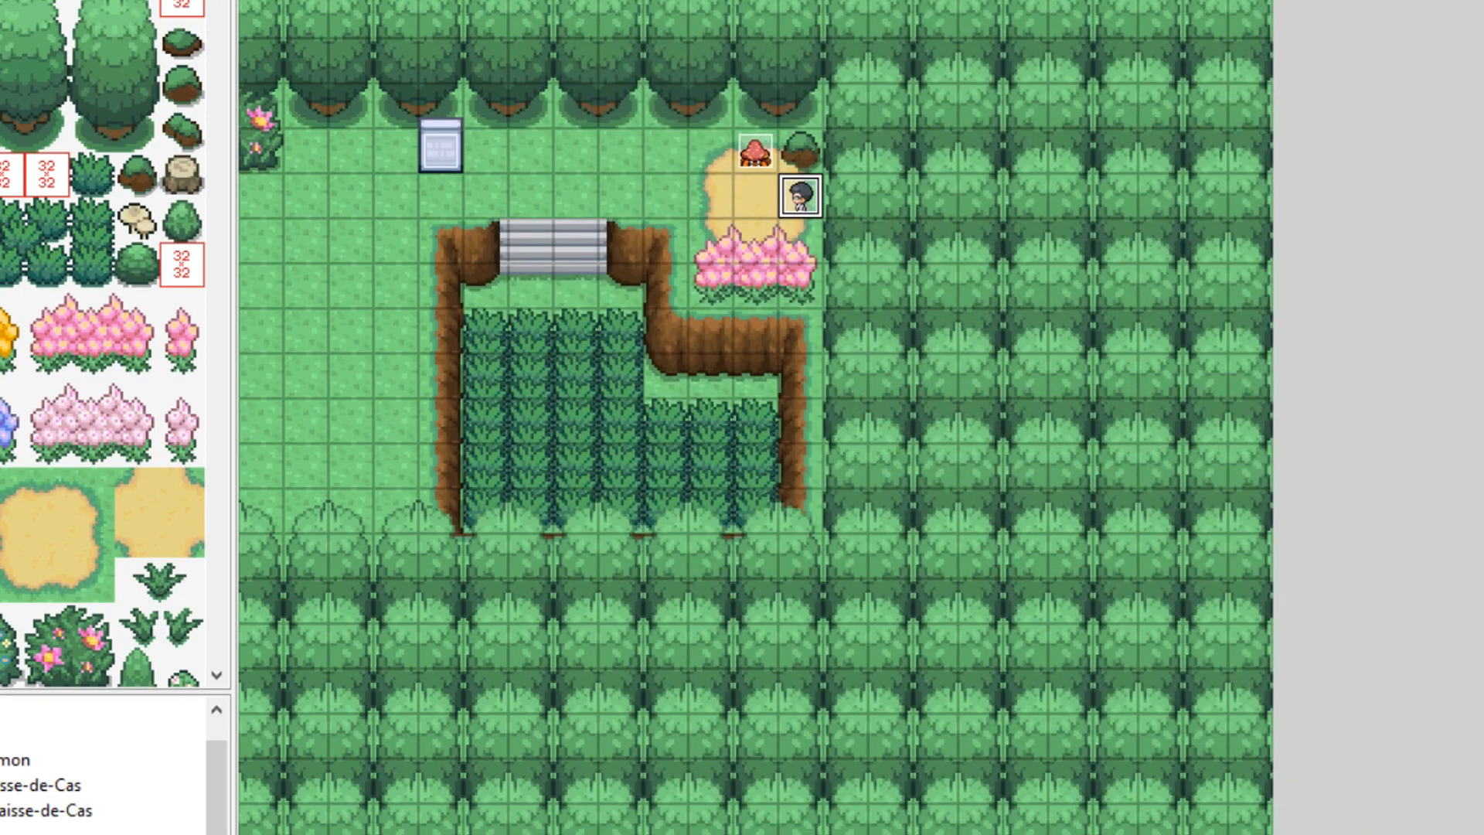
Switch to Pokémon SDK BDD, open the Trainers editor and select the Scientist trainer with ID 280.
key("alt+Tab")
left_click(1099, 468)
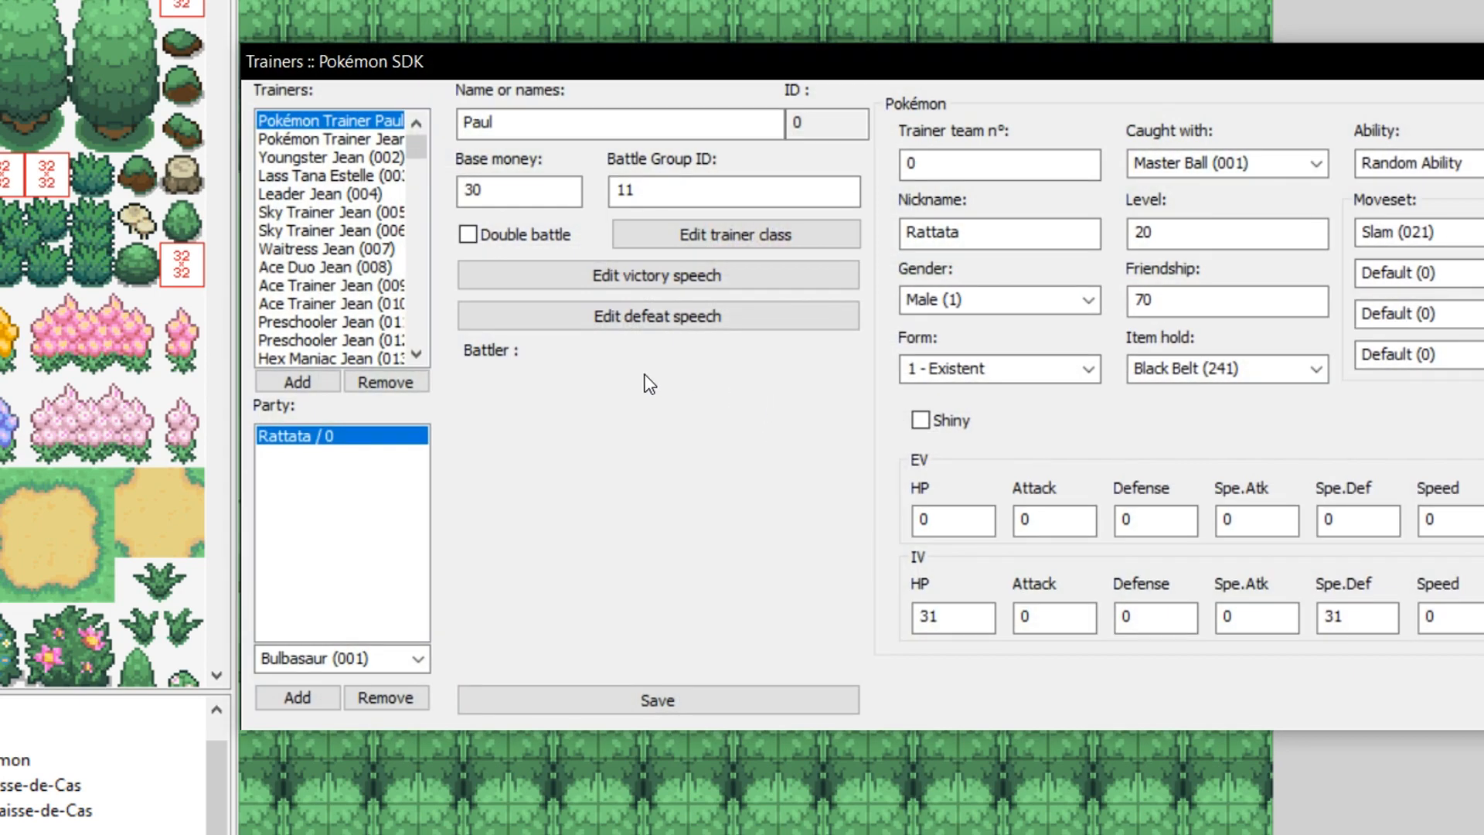
left_click_drag(421, 138, 414, 354)
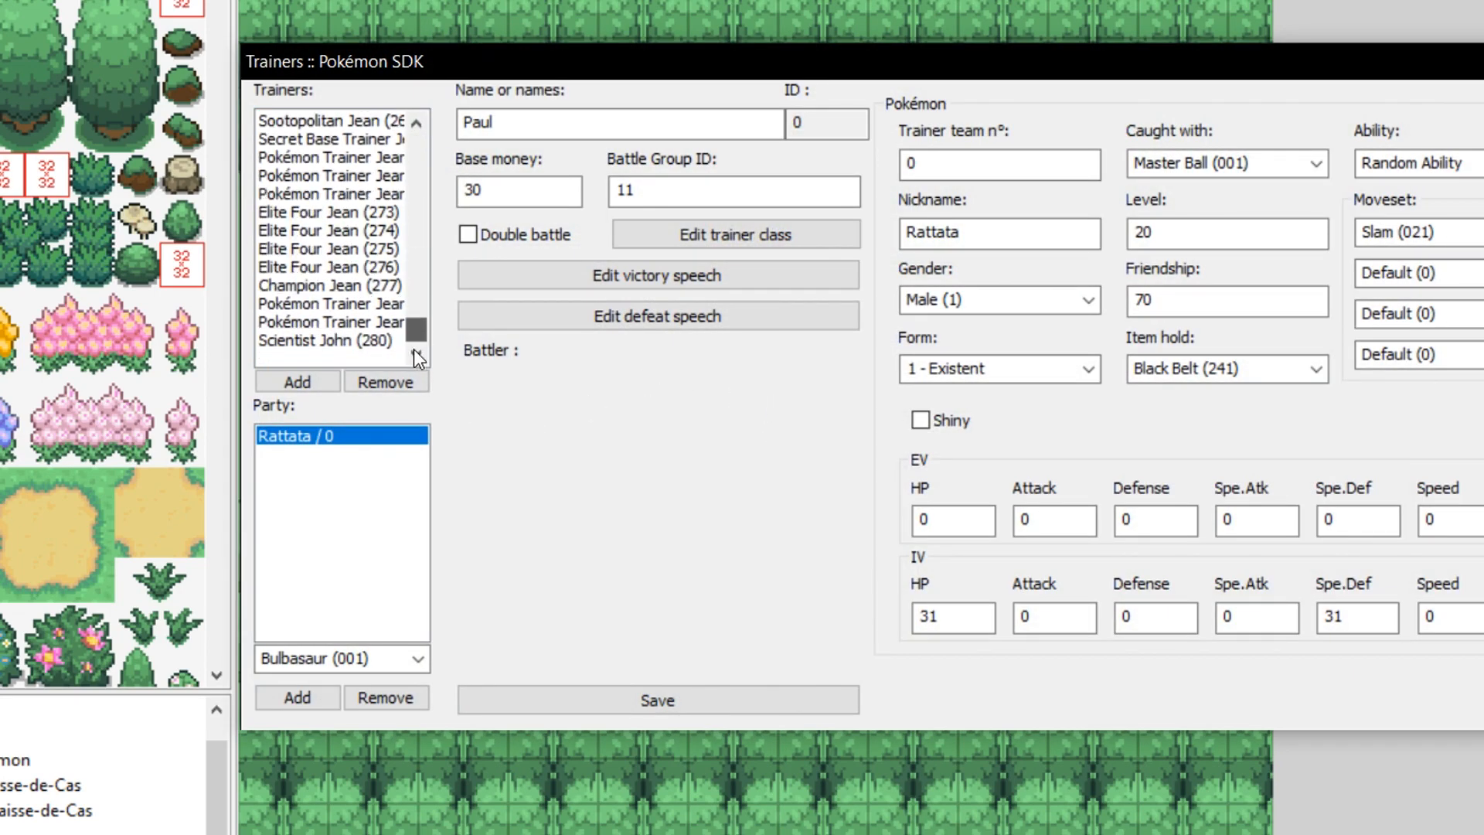
left_click(323, 342)
Set the Scientist's battler image to dp_42, save the trainer data and close the editor.
left_click(685, 490)
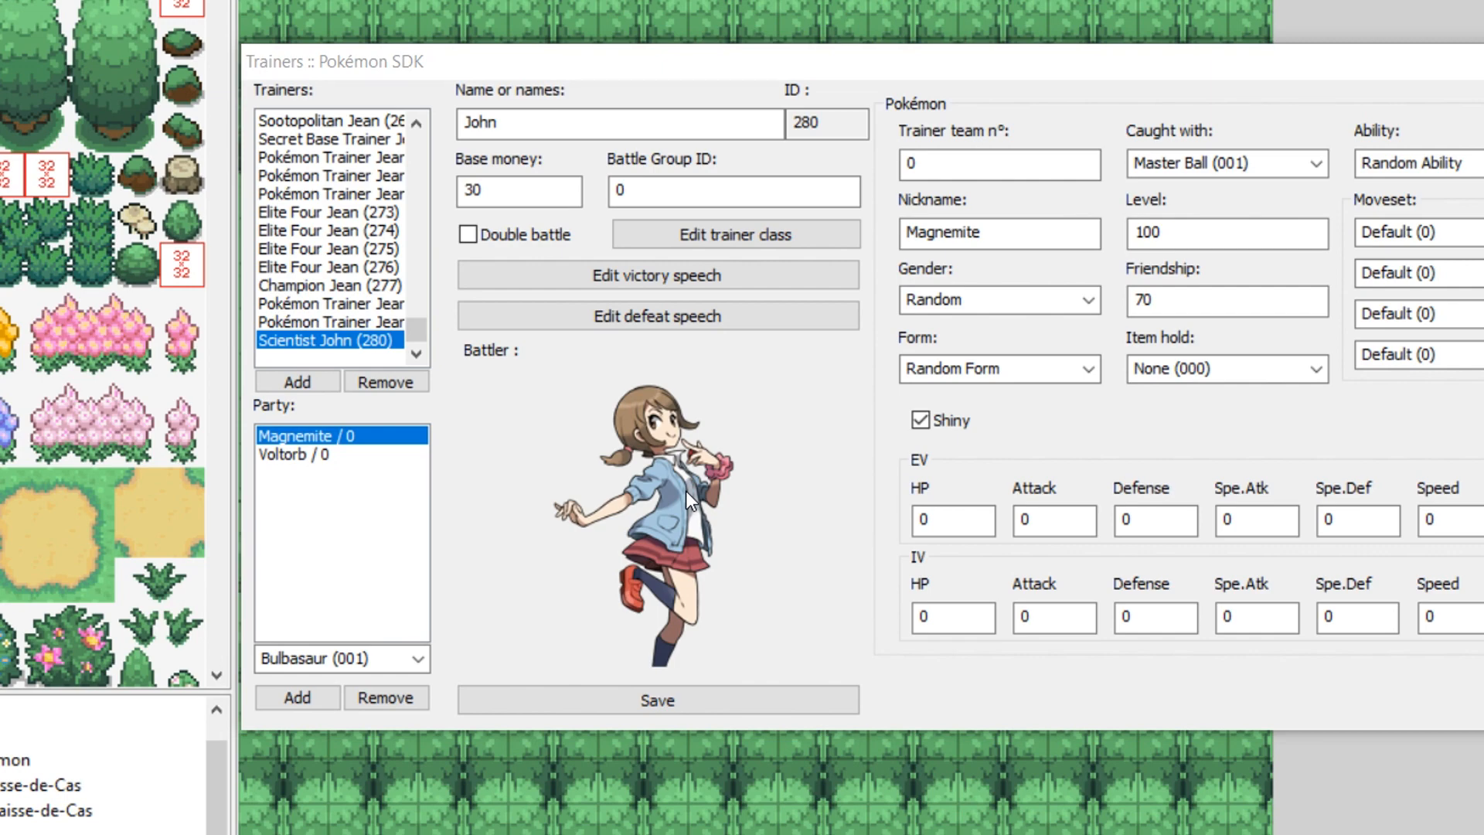
scroll(998, 453, "down", 2)
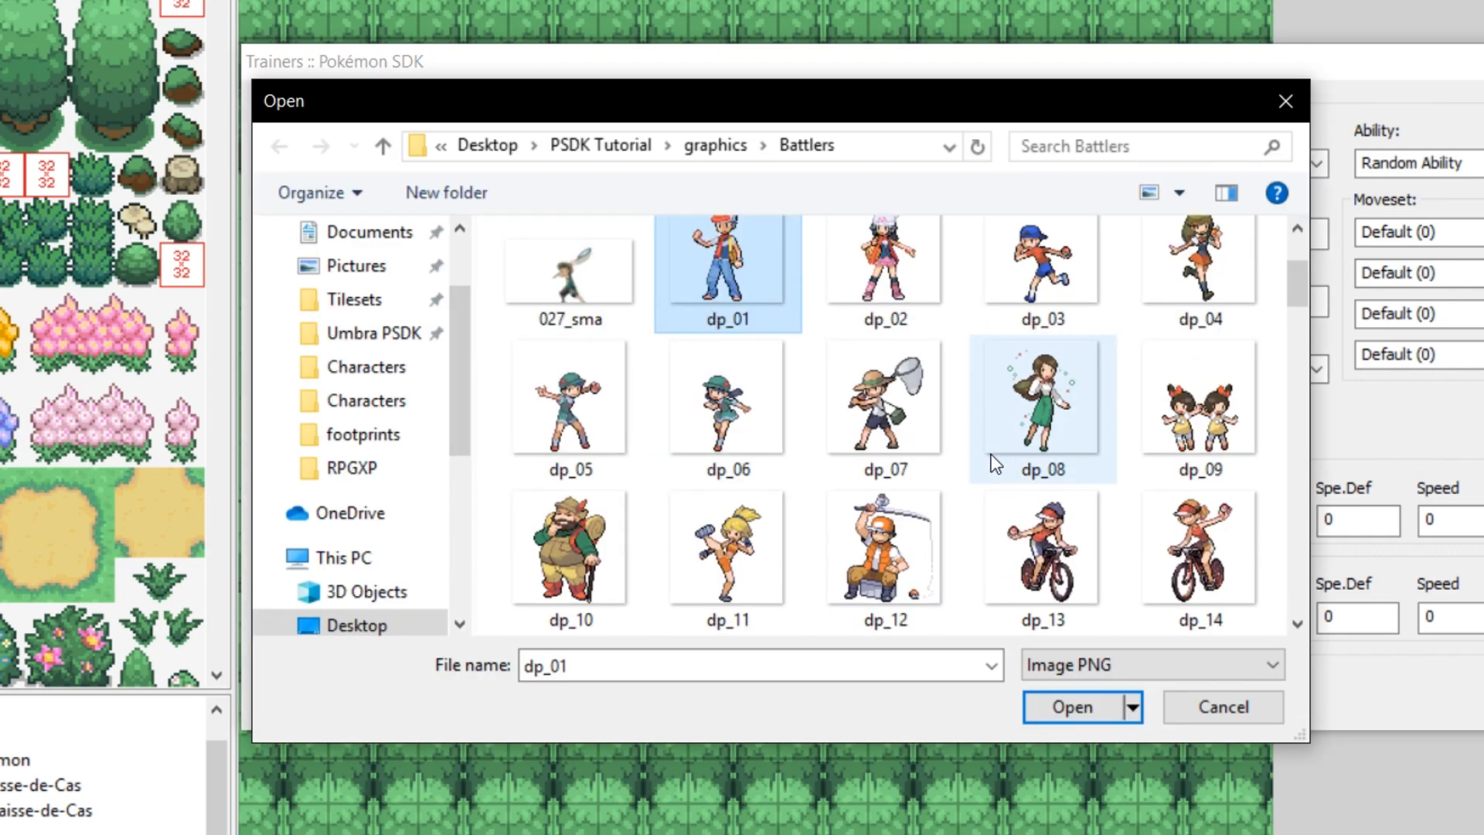
scroll(912, 456, "down", 3)
scroll(909, 450, "down", 4)
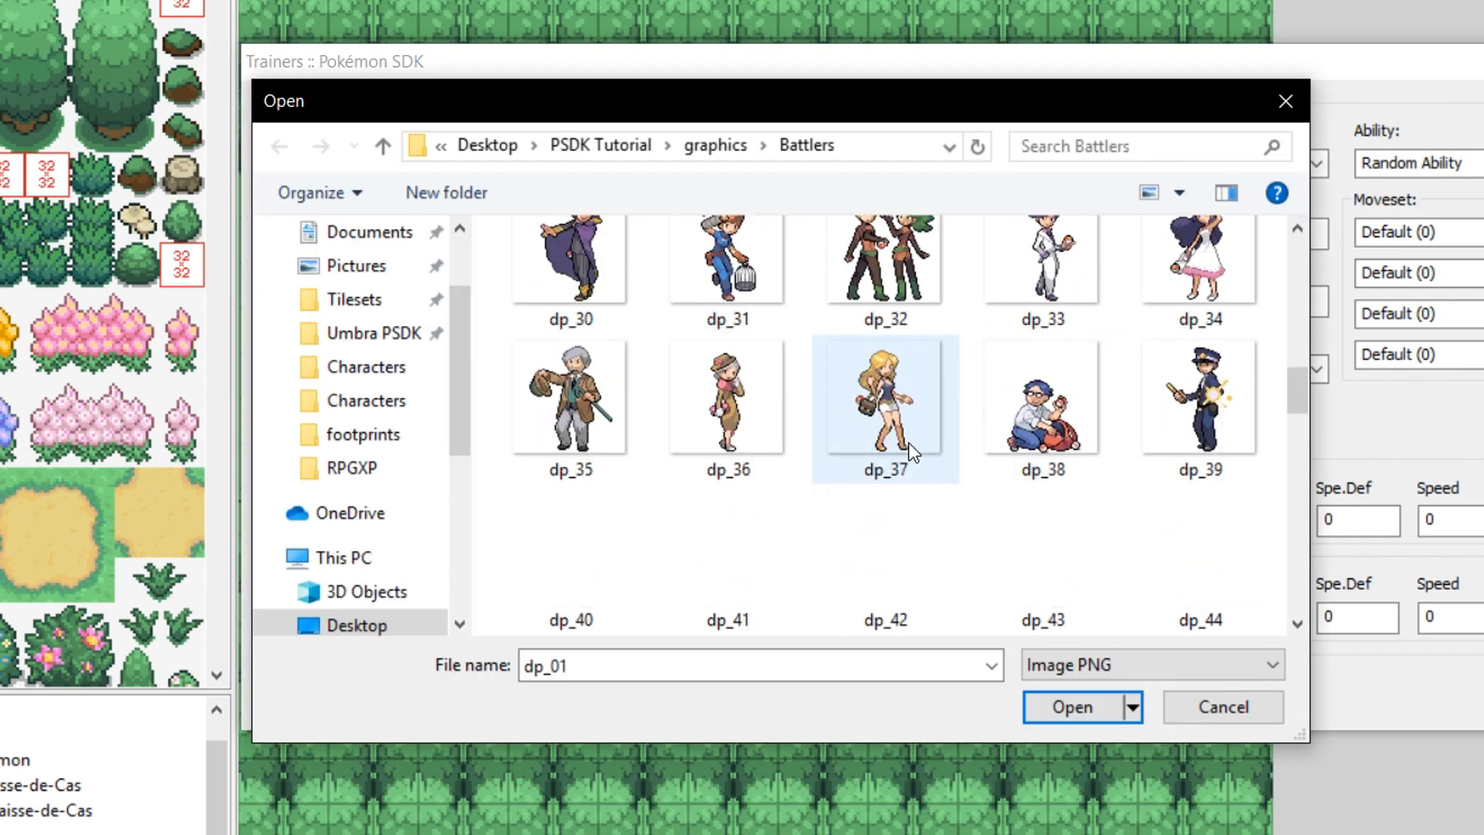
scroll(908, 442, "down", 2)
double_click(883, 261)
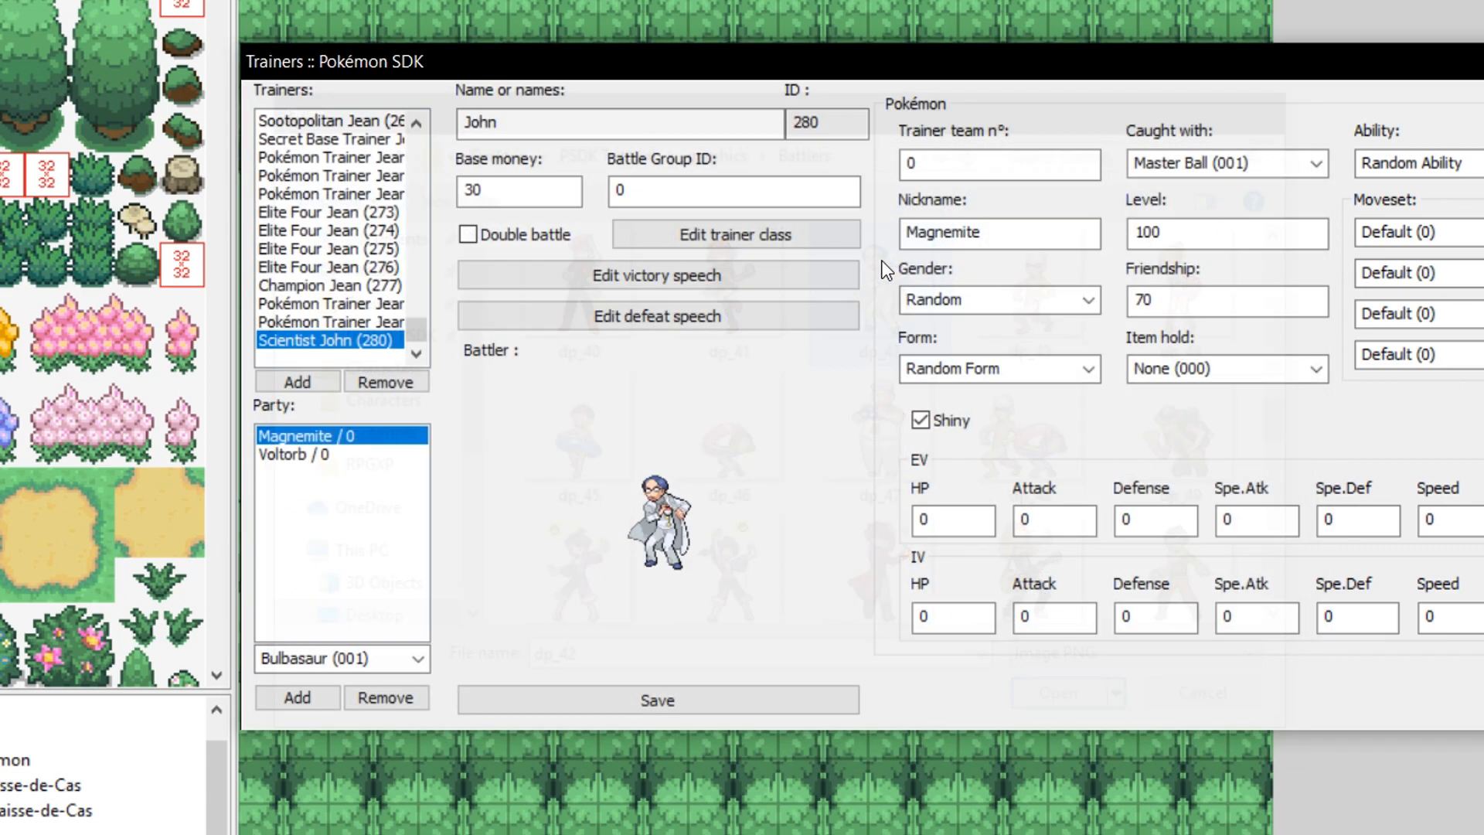
left_click(693, 697)
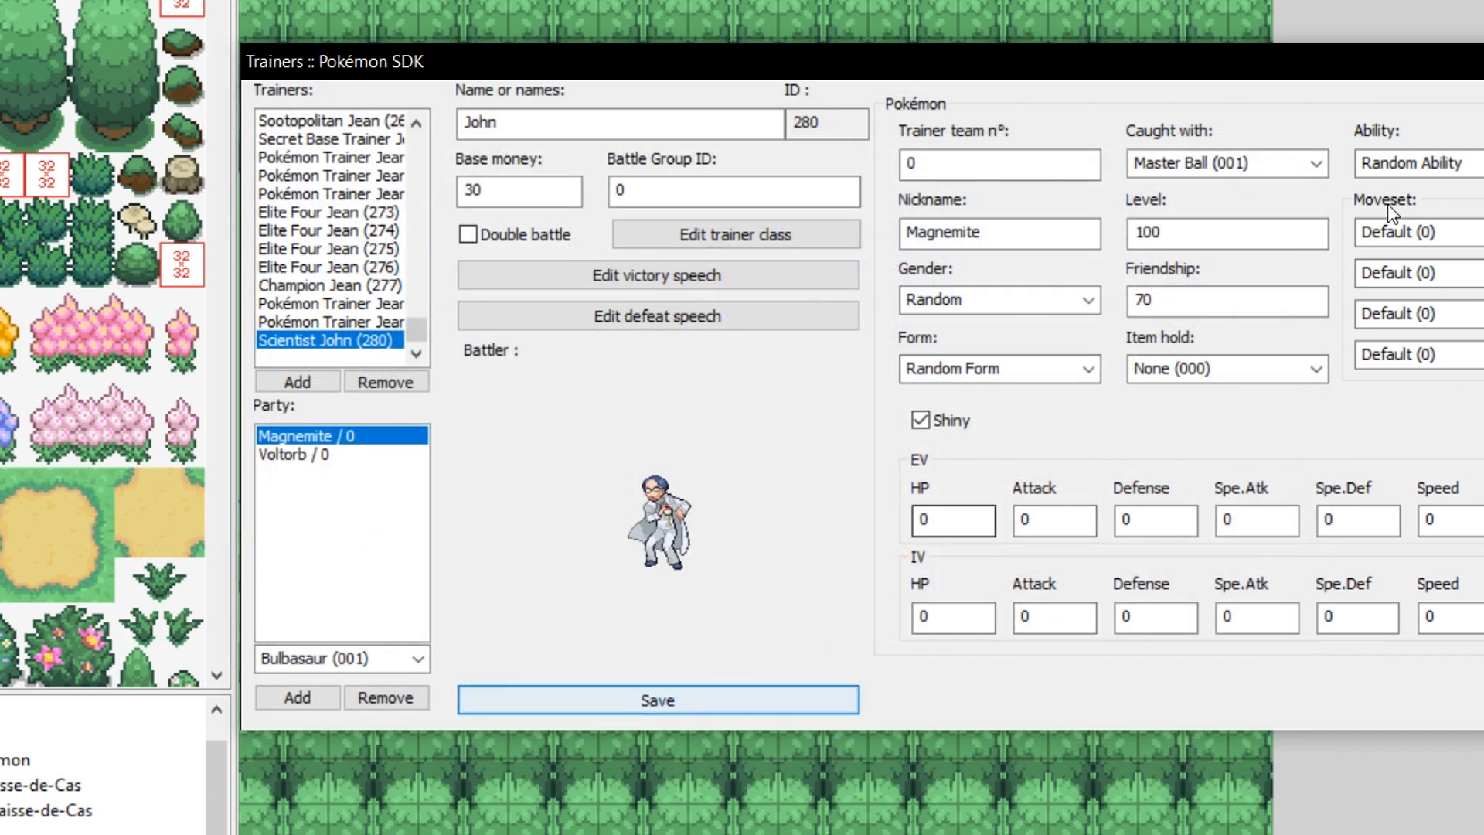
key("alt+F4")
key("alt+F4")
key("alt+F4")
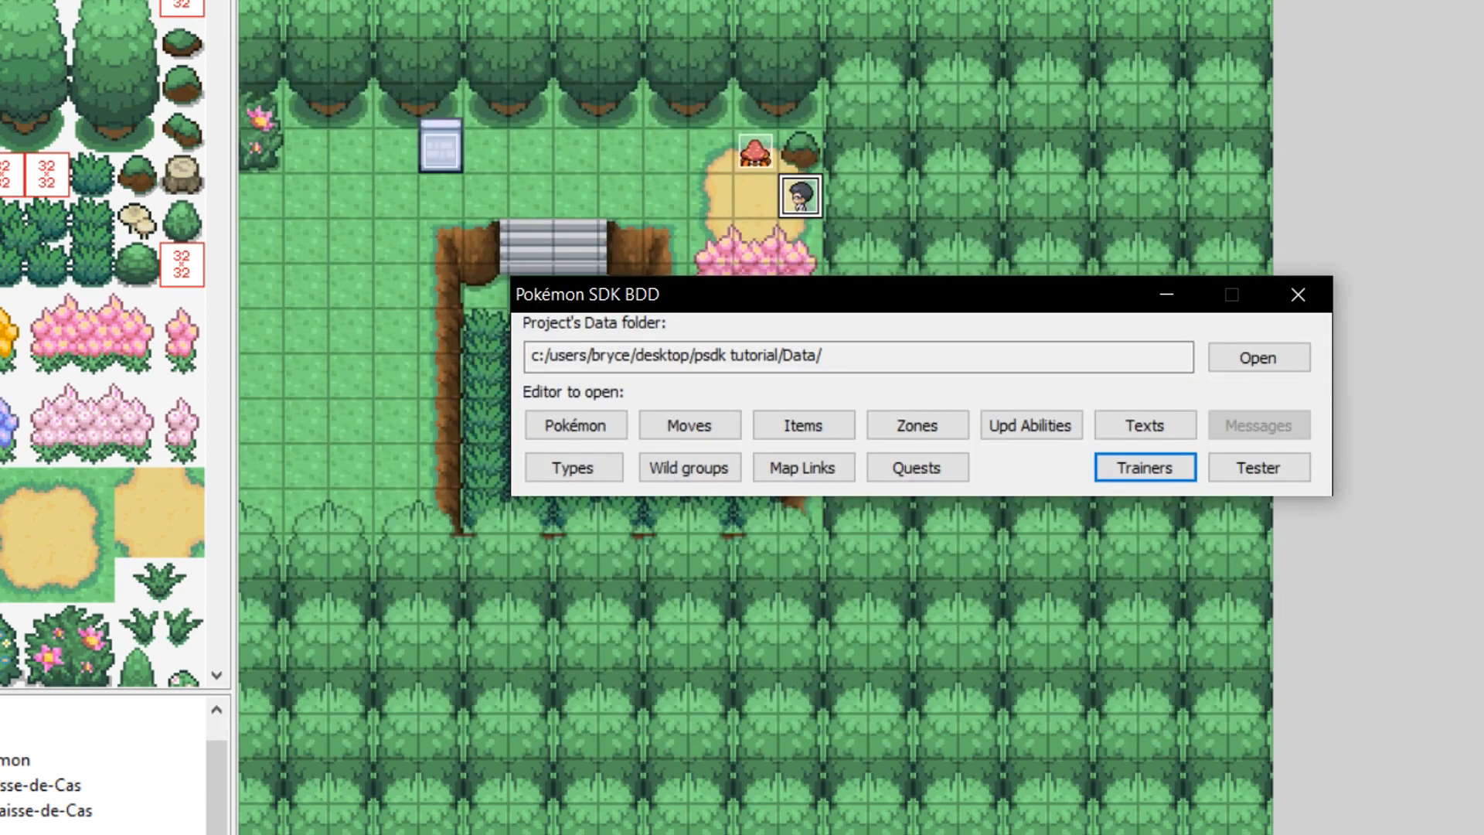
Playtest from the Route 1 save, start the Scientist's battle to check the new sprite and transition, and close the game.
key("Return")
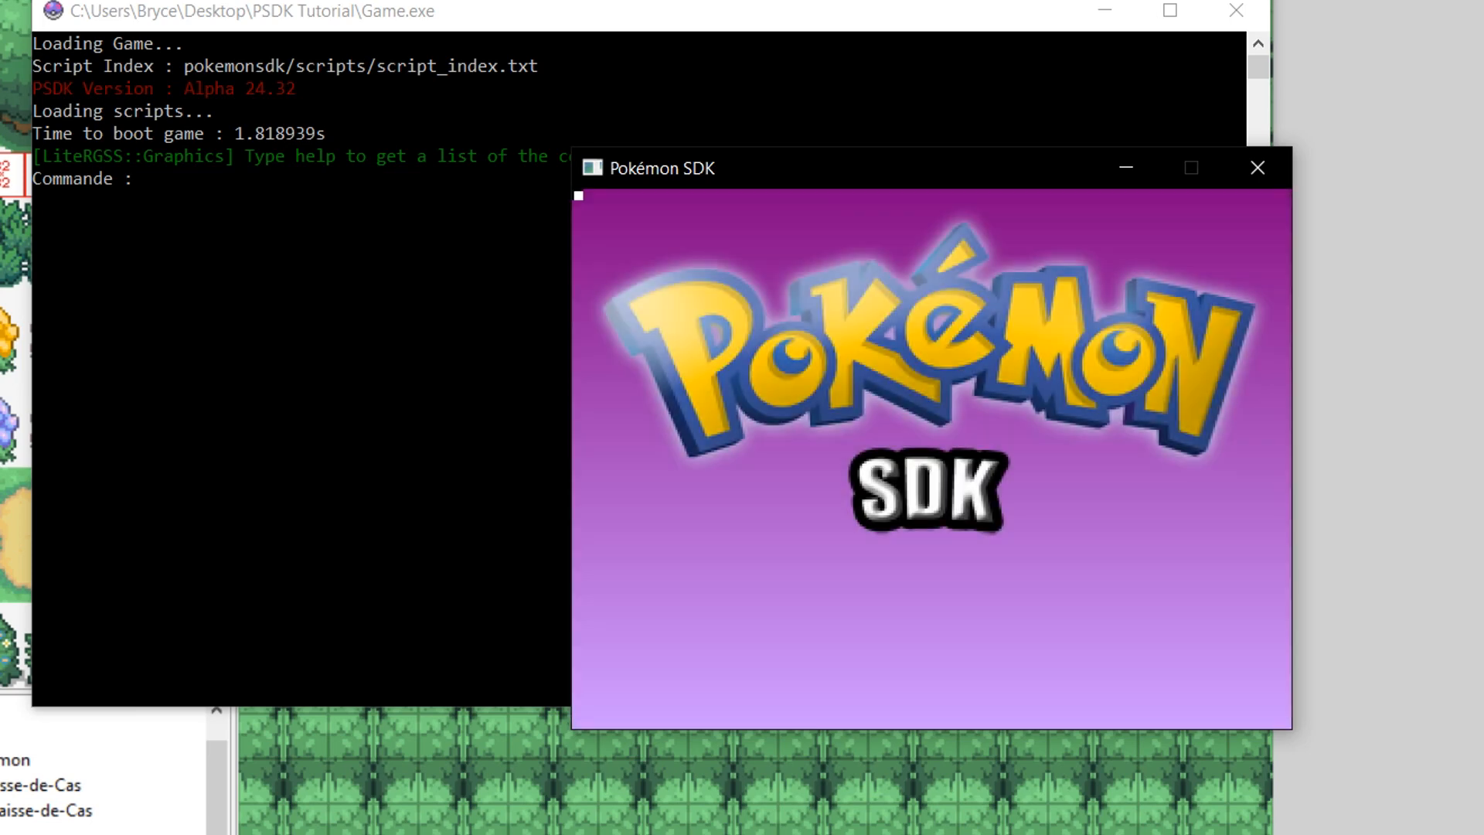
key("Return")
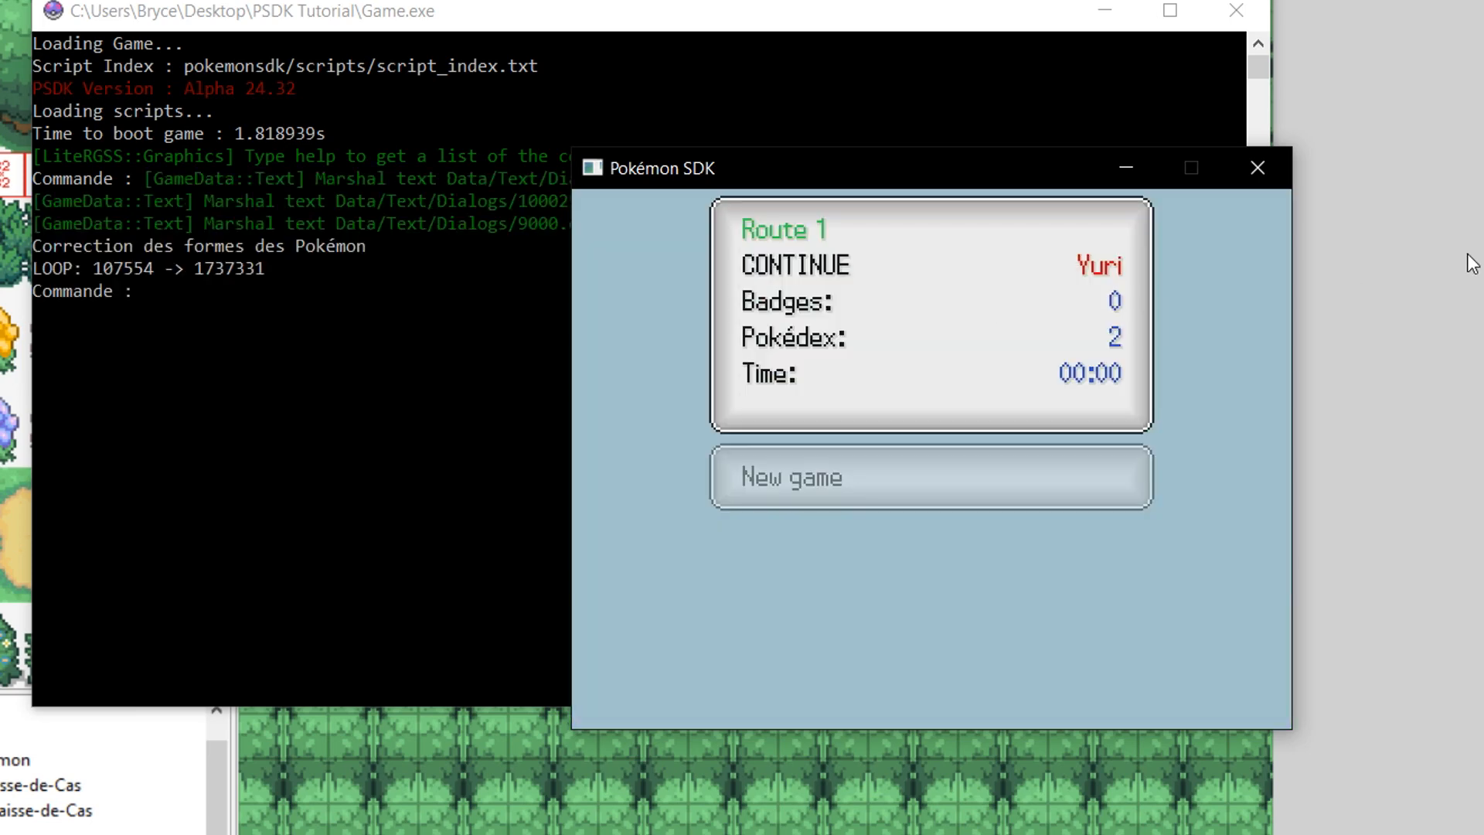
key("Return")
key("Right")
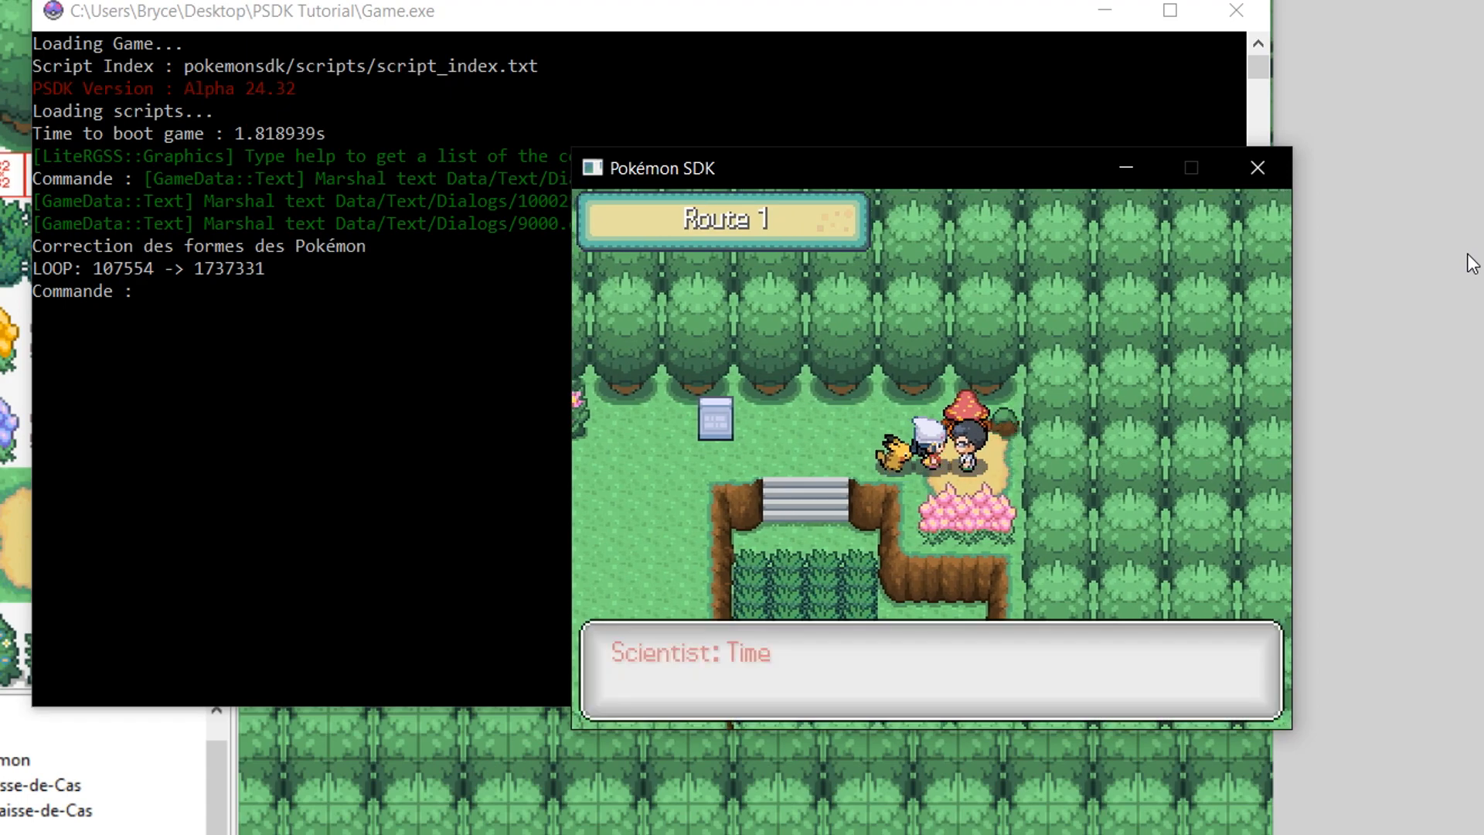
key("Return")
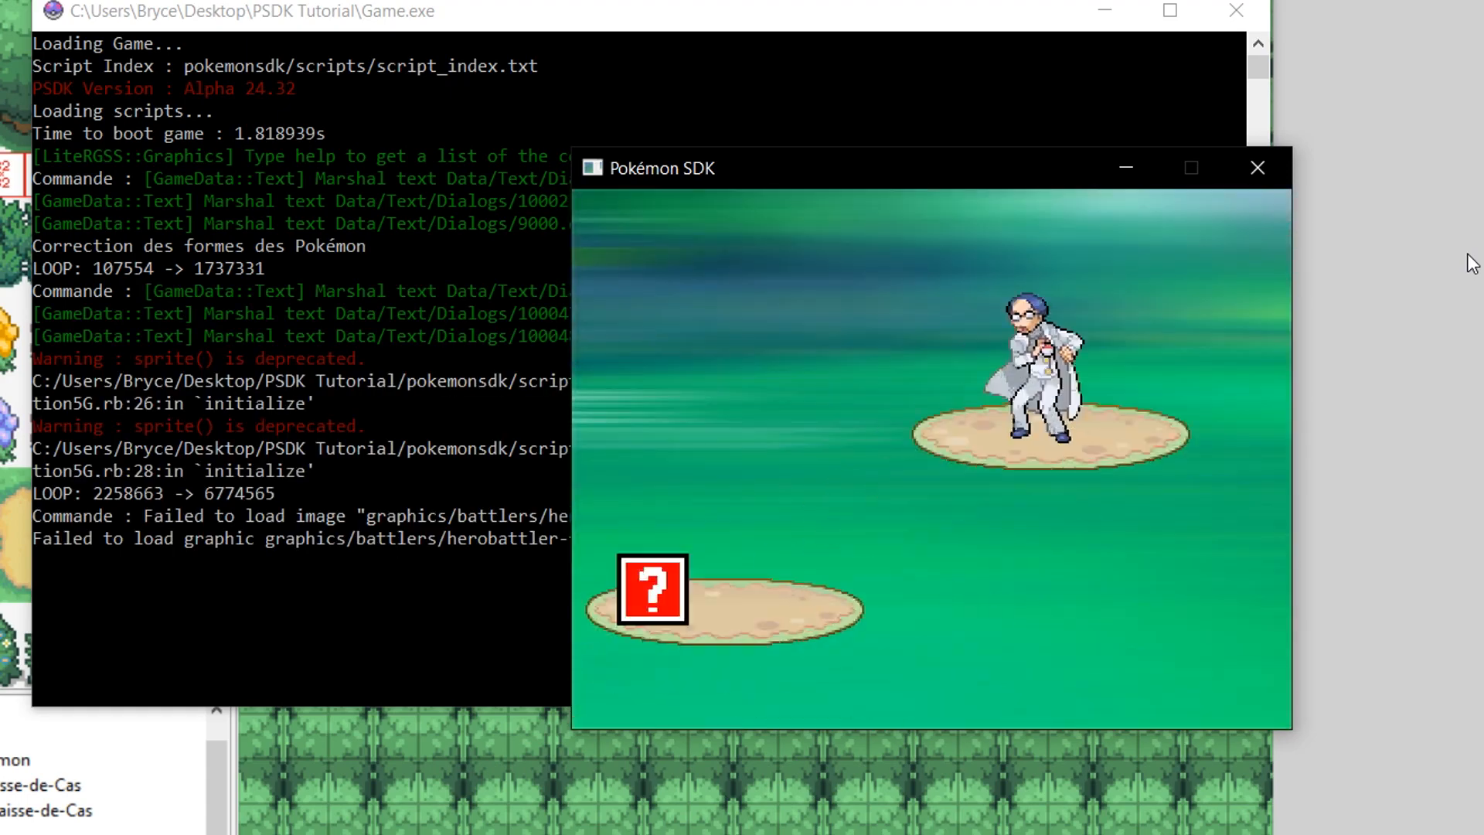
key("Return")
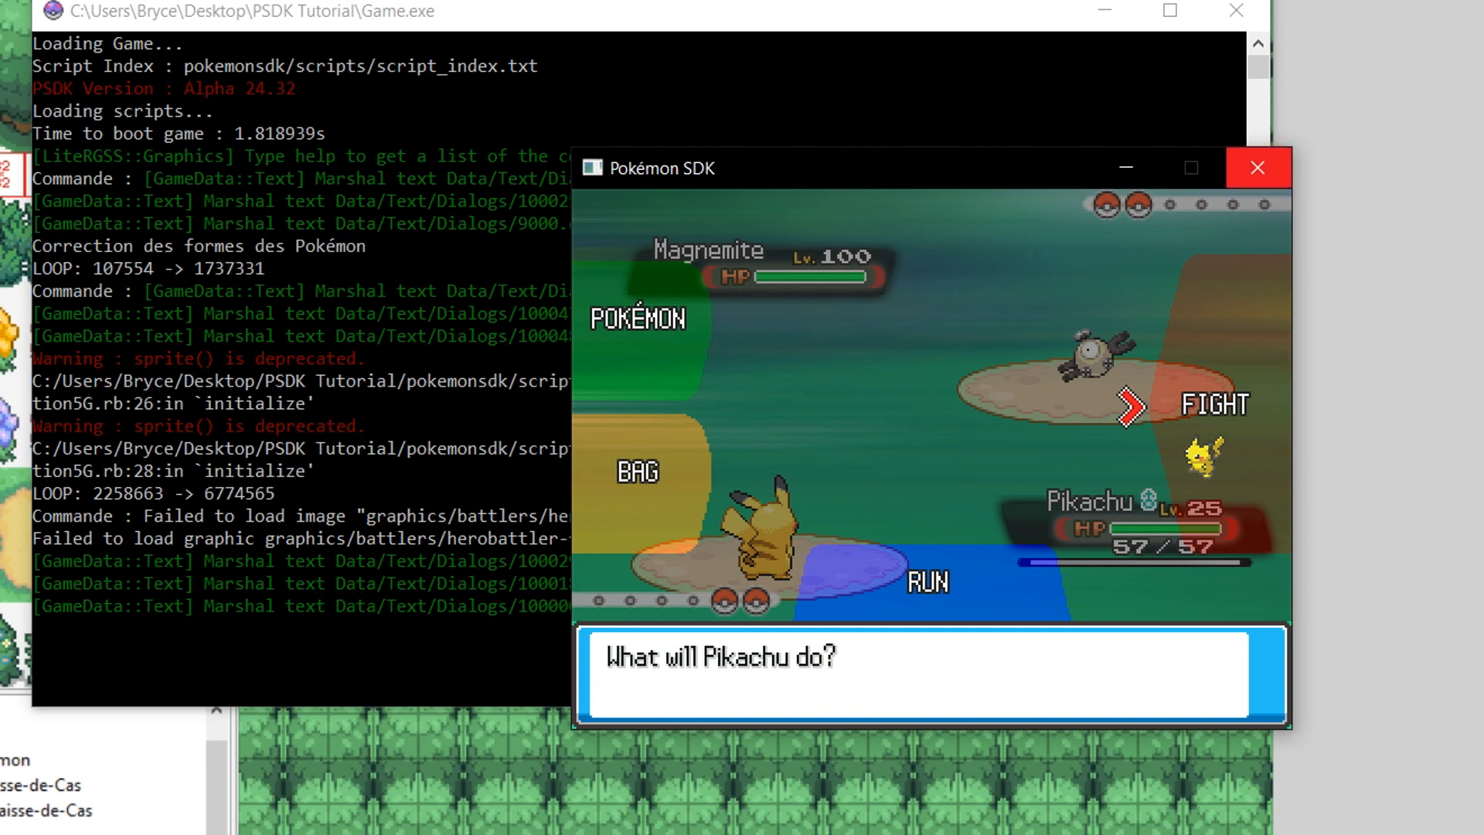
left_click(1257, 167)
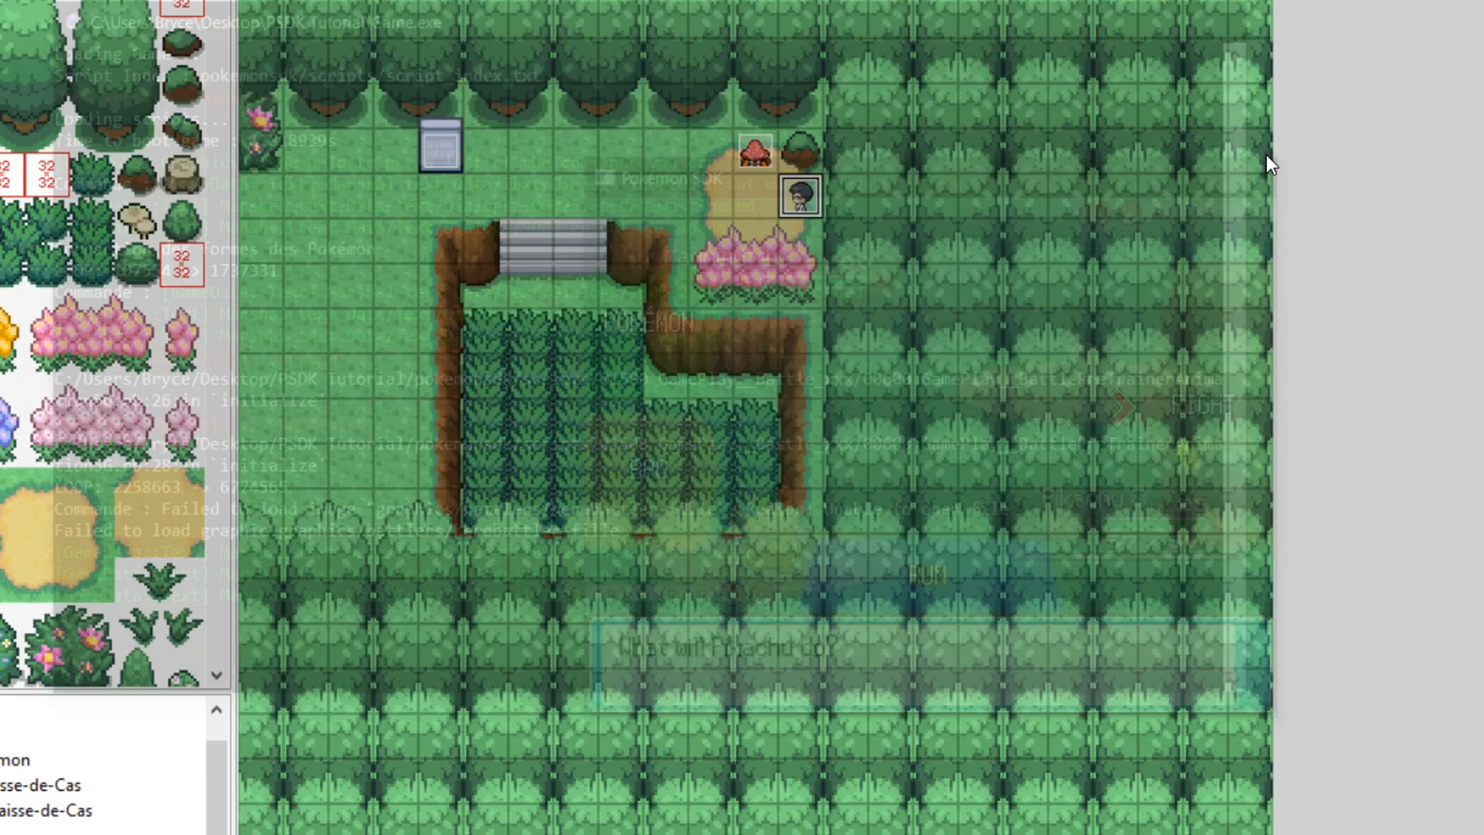
Lower the constant for the Trainer bt Transition ID variable by one on page 2 of the Scientist's event and save the event.
double_click(791, 181)
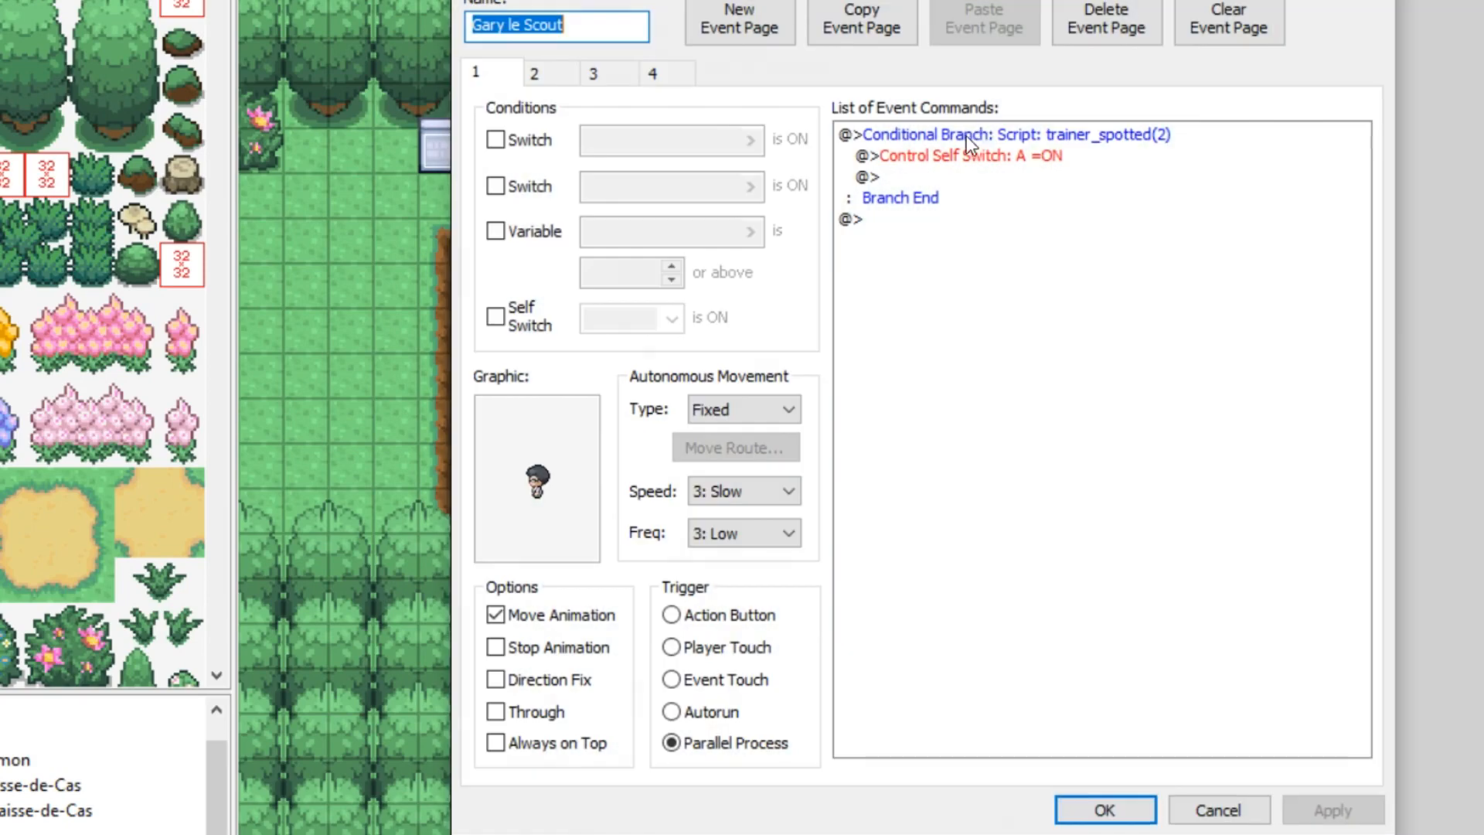
left_click(661, 72)
left_click(603, 71)
left_click(535, 73)
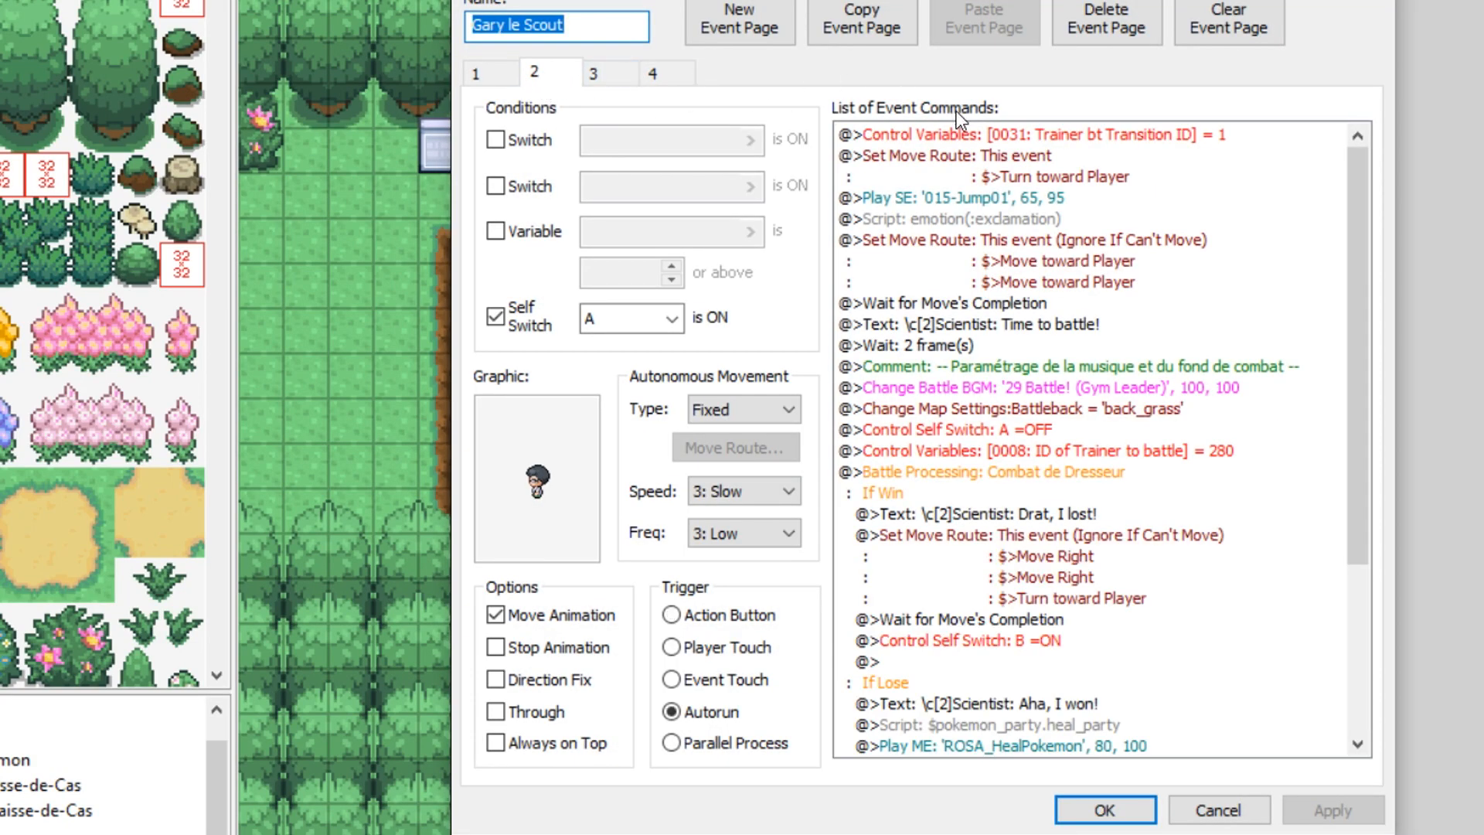
left_click(959, 135)
right_click(967, 133)
left_click(1027, 177)
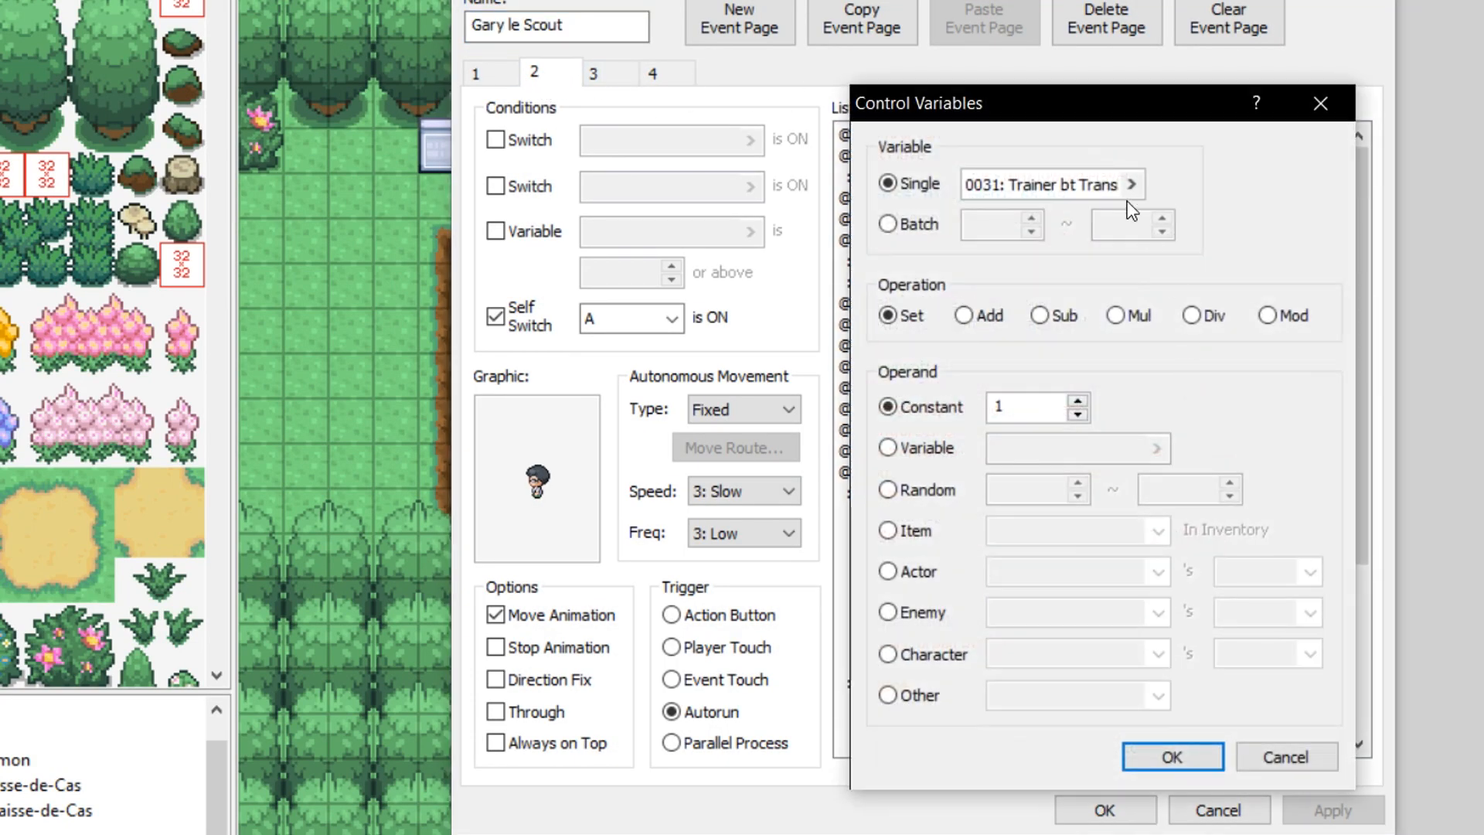
left_click(1077, 415)
left_click(1172, 757)
left_click(1105, 809)
Launch another playtest, continue the Route 1 save and trigger the Scientist's battle to check the changed transition.
key("F12")
key("Return")
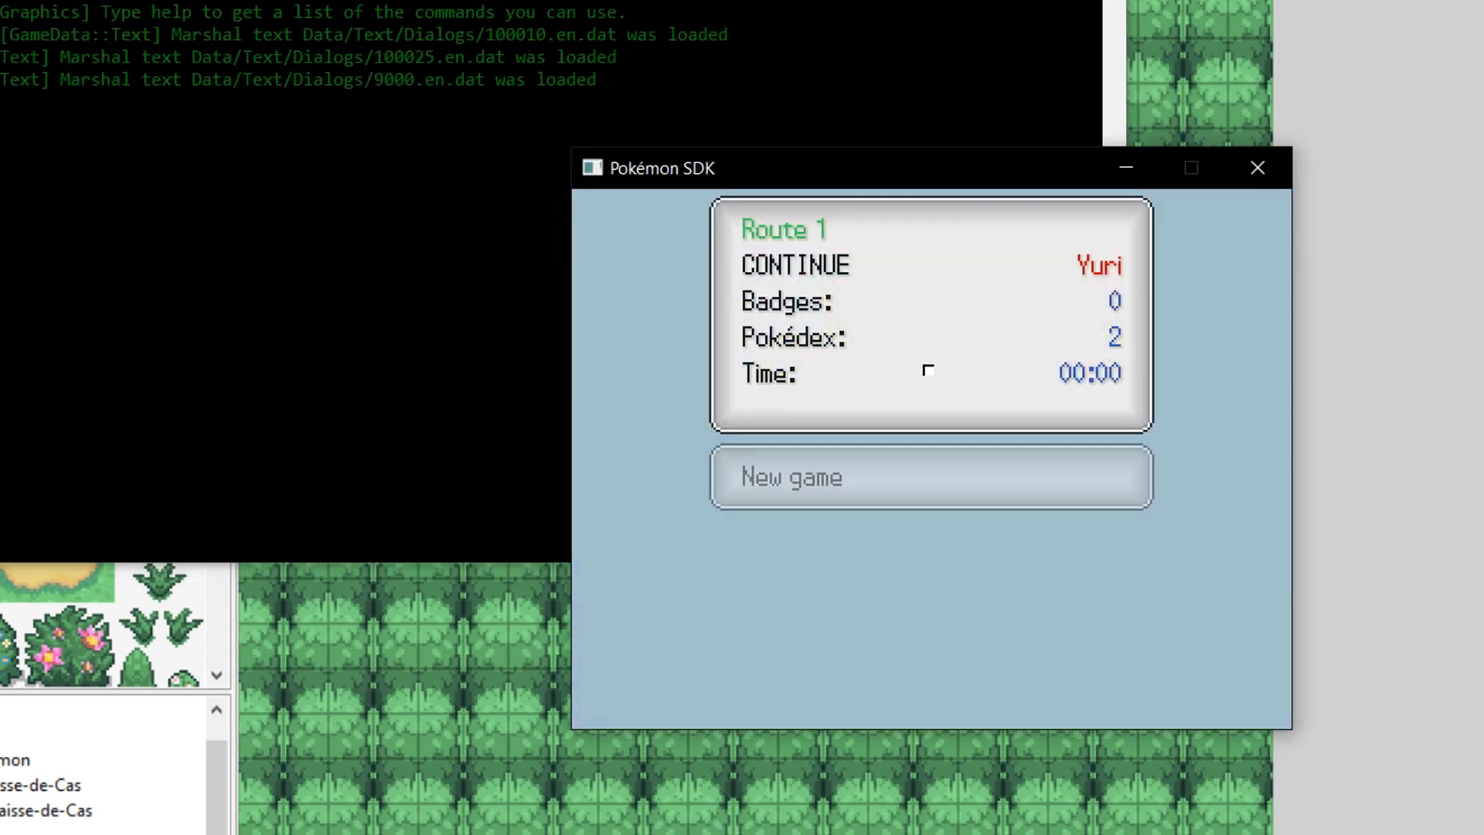
key("Return")
key("Right")
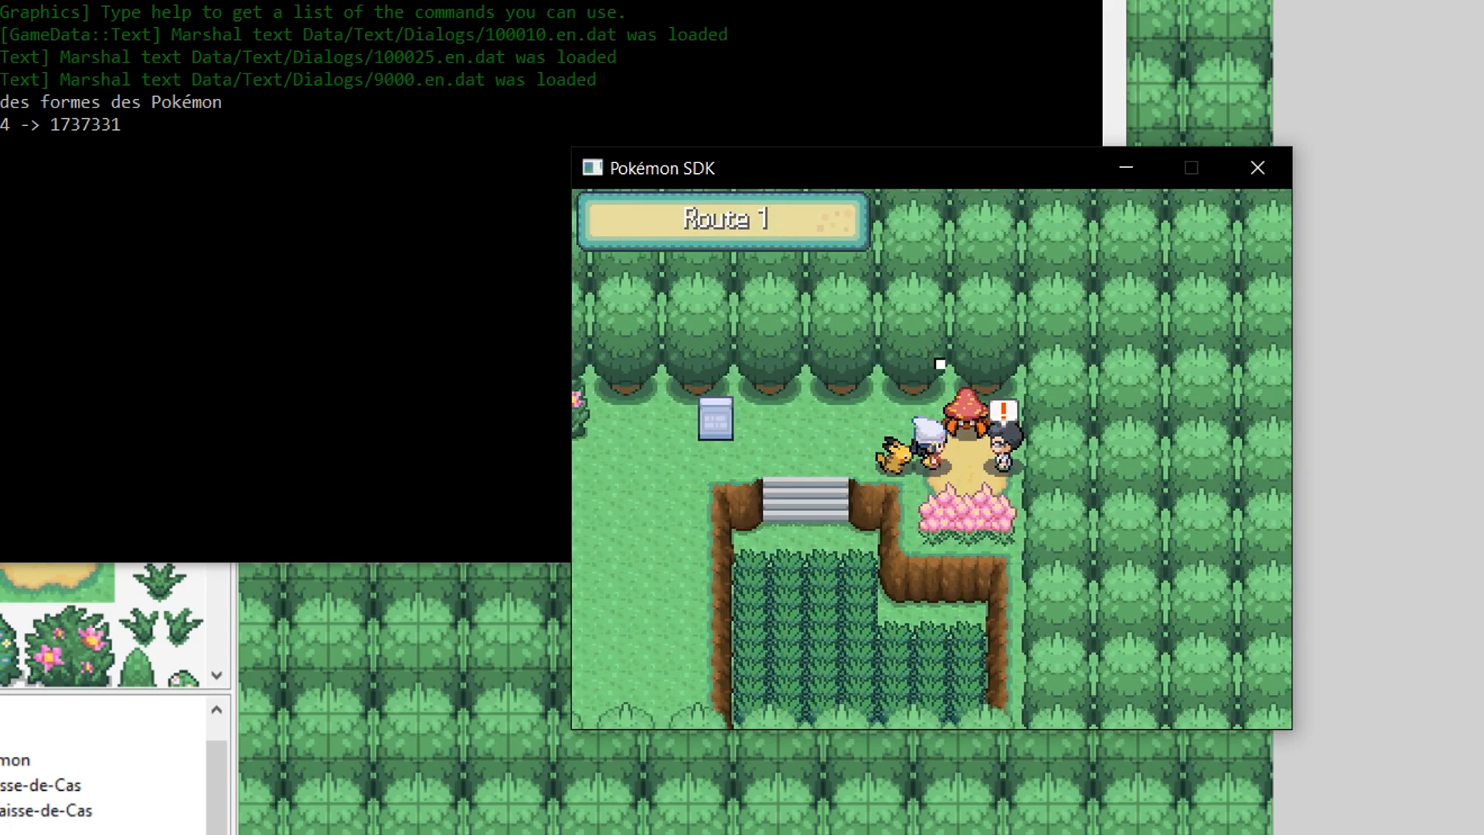
key("Return")
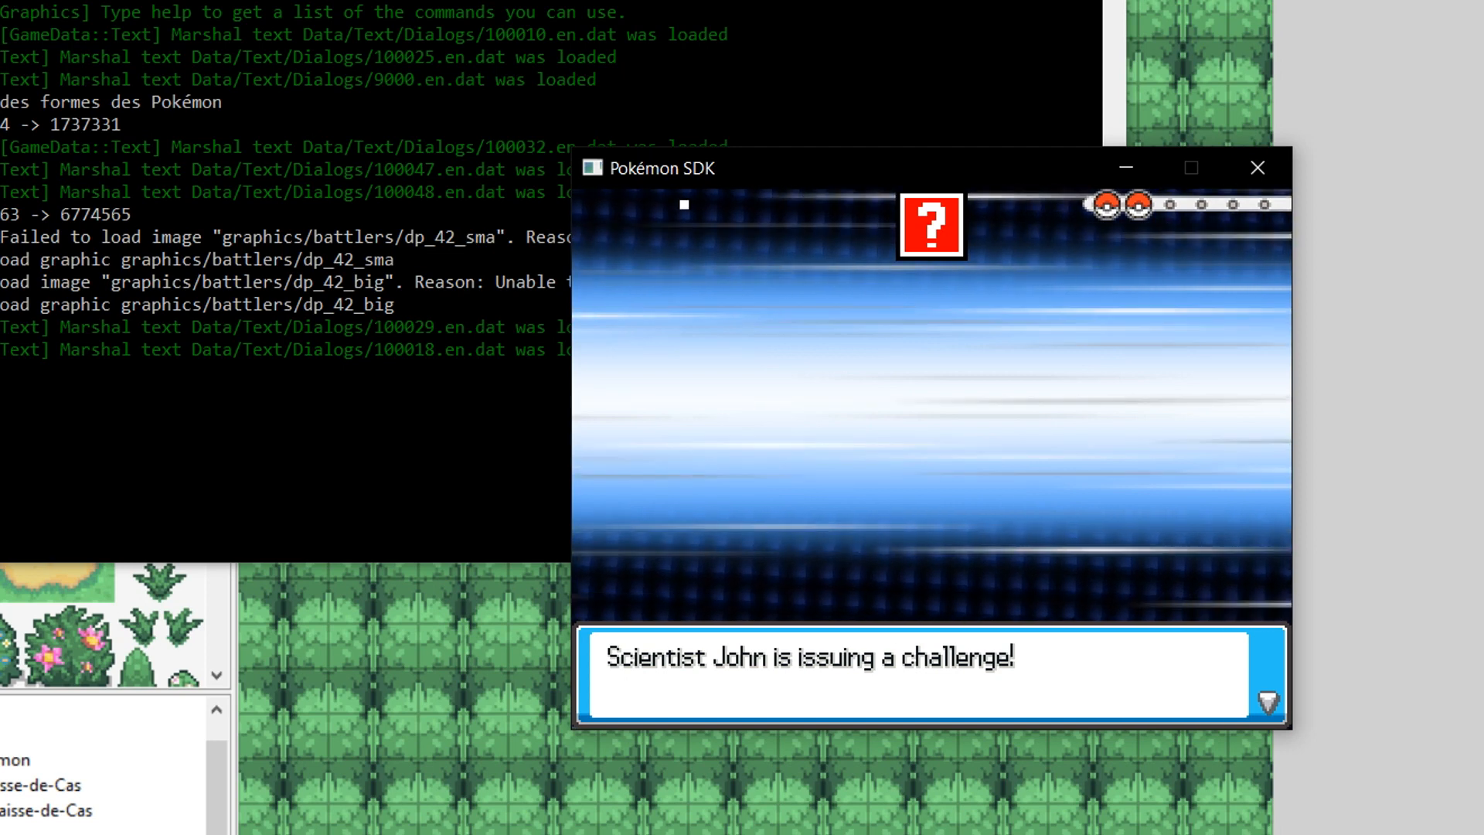
Move the game window aside and examine the battler image file names in the console's load messages.
left_click_drag(773, 167, 1033, 168)
left_click(422, 235)
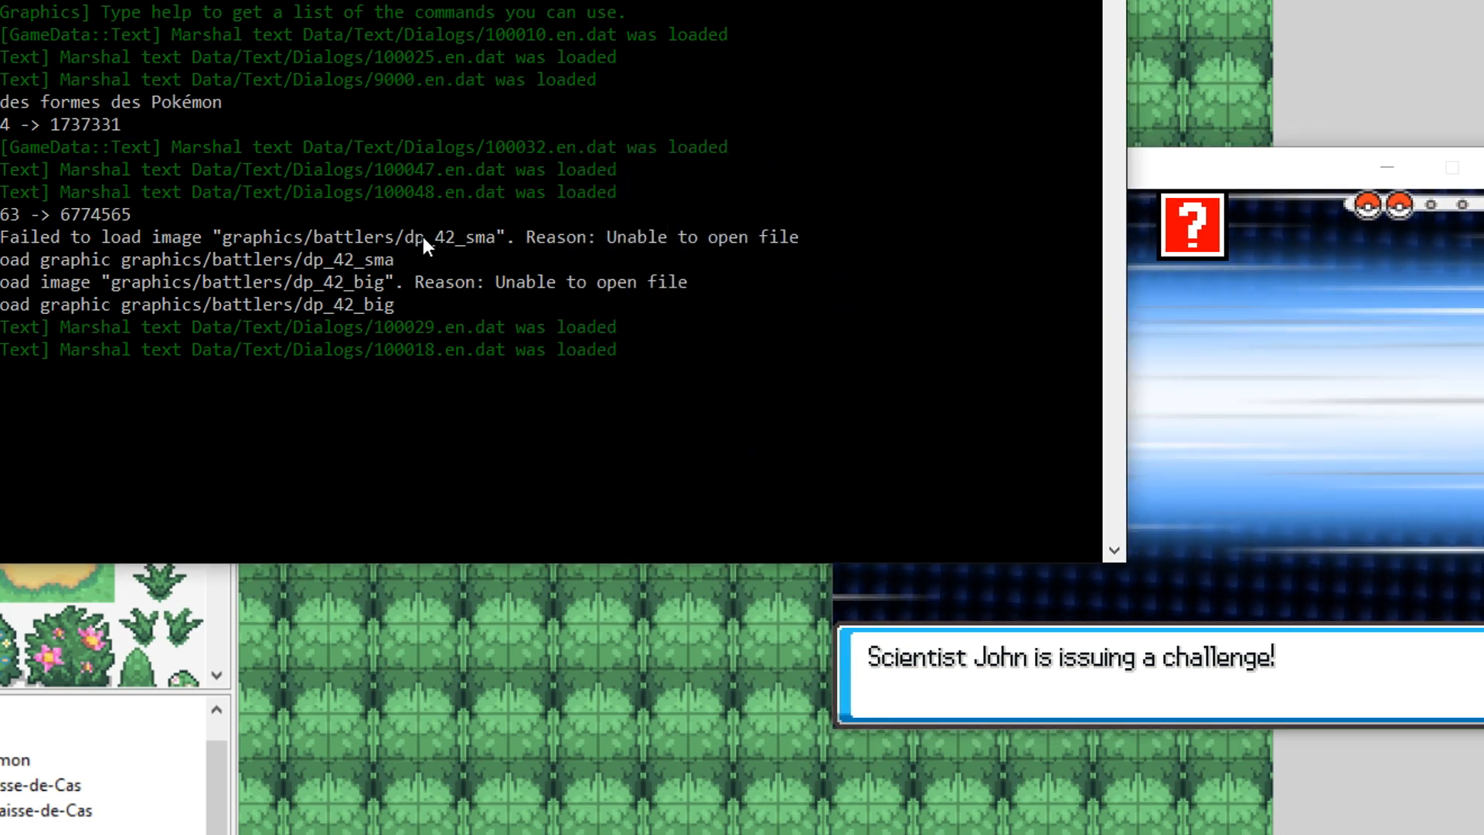
left_click_drag(406, 237, 489, 240)
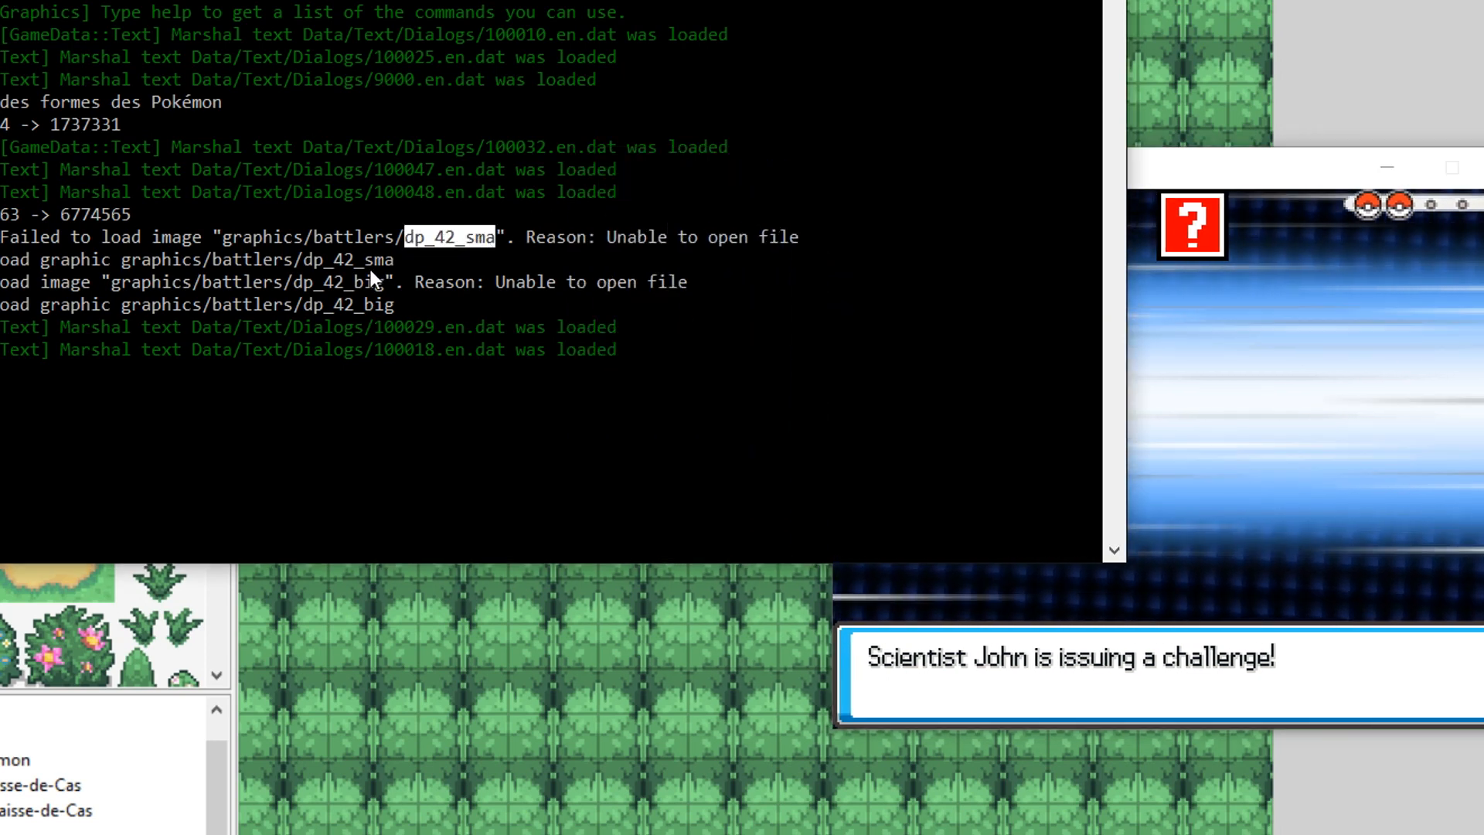
left_click_drag(294, 283, 383, 283)
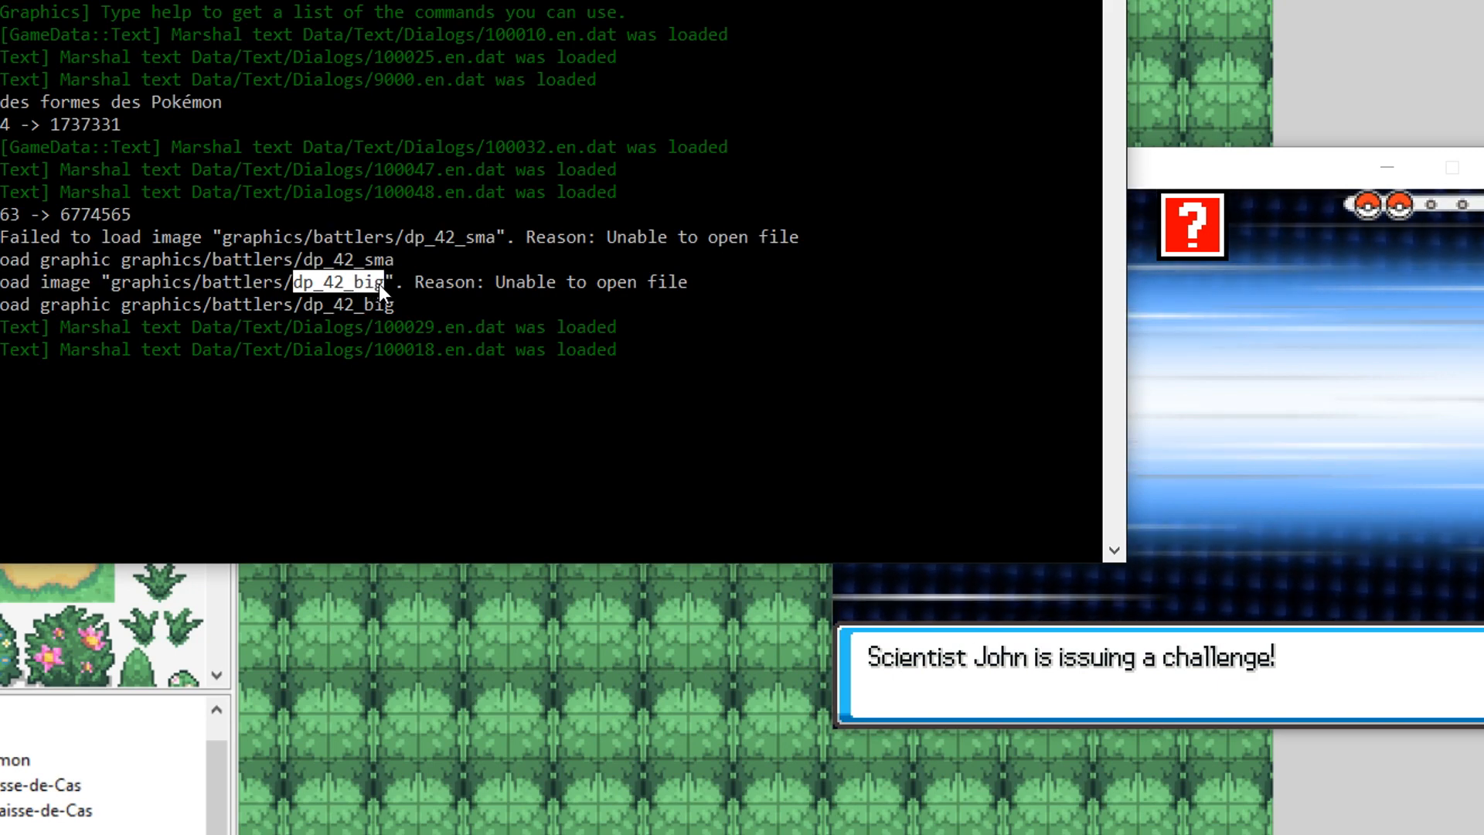
Close the playtest and set the Trainer bt Transition ID variable's constant to 0 on page 2 of the Scientist's event.
left_click(1483, 167)
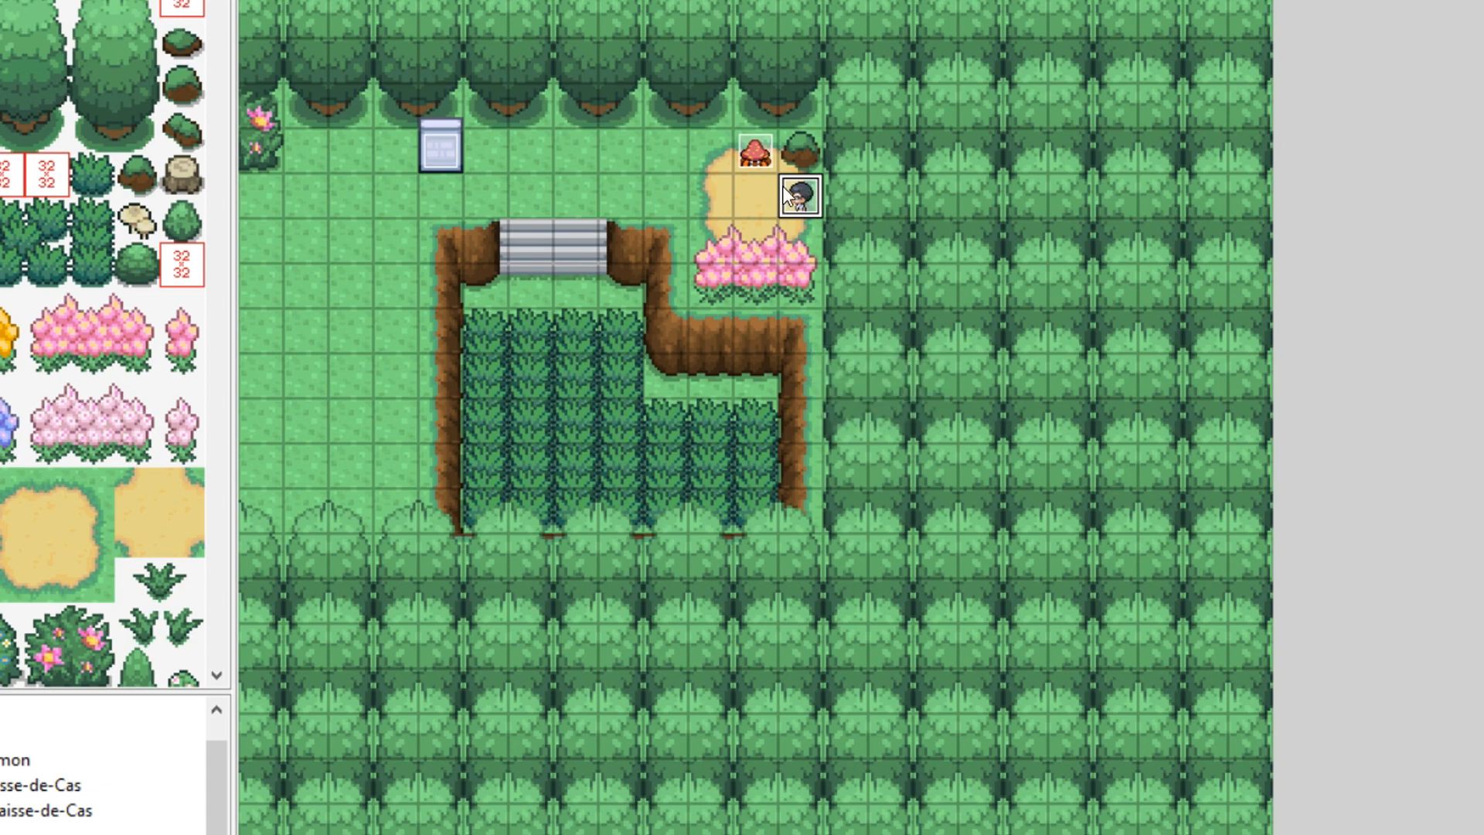
double_click(797, 199)
left_click(591, 74)
left_click(541, 72)
left_click(1089, 134)
right_click(1090, 132)
left_click(1163, 171)
left_click(1080, 401)
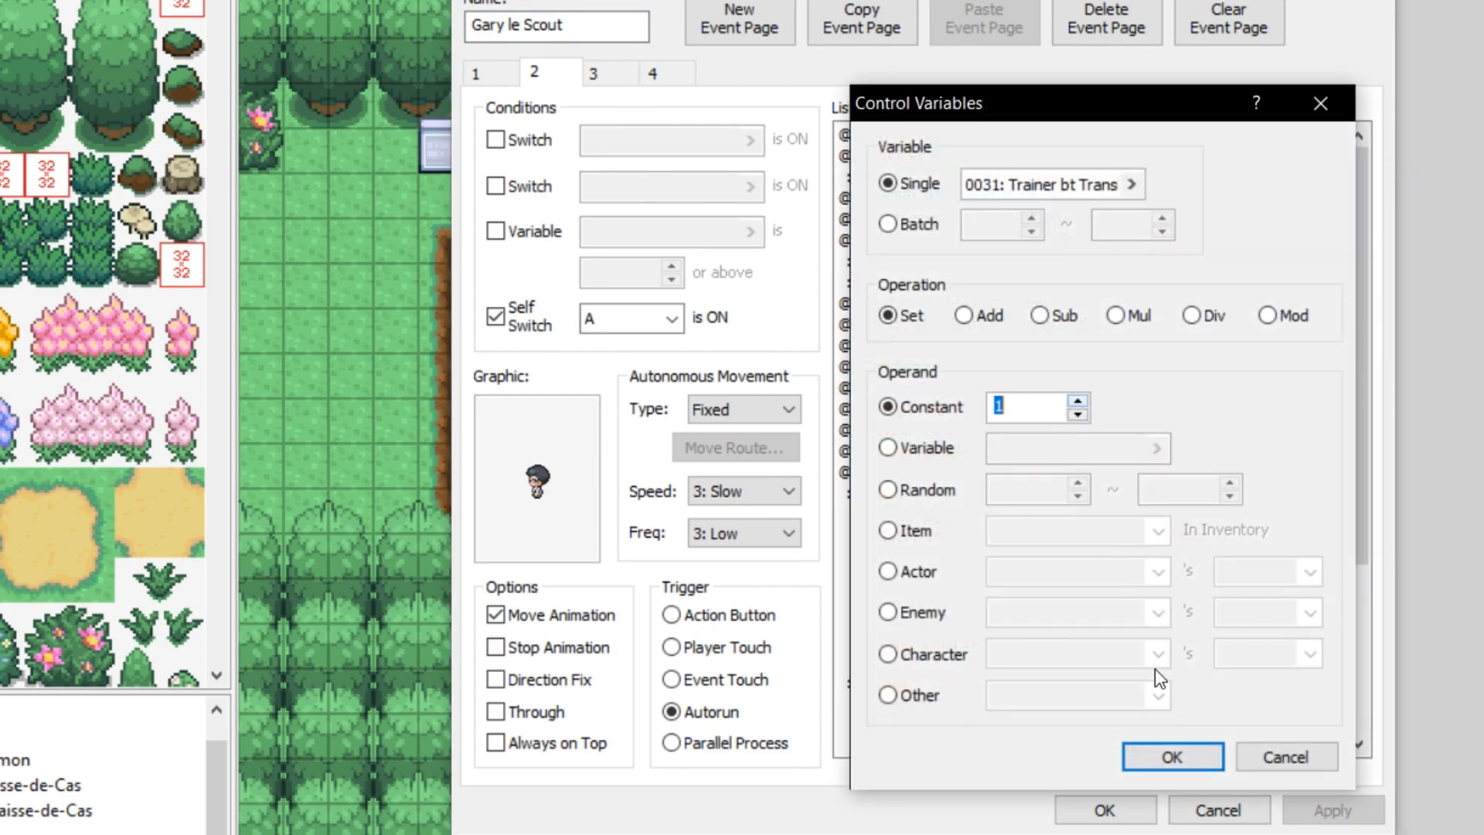
left_click(1079, 415)
Choose 0031: Trainer bt Transition ID from the 0026 - 0050 range as the controlled variable and save the event.
double_click(1106, 191)
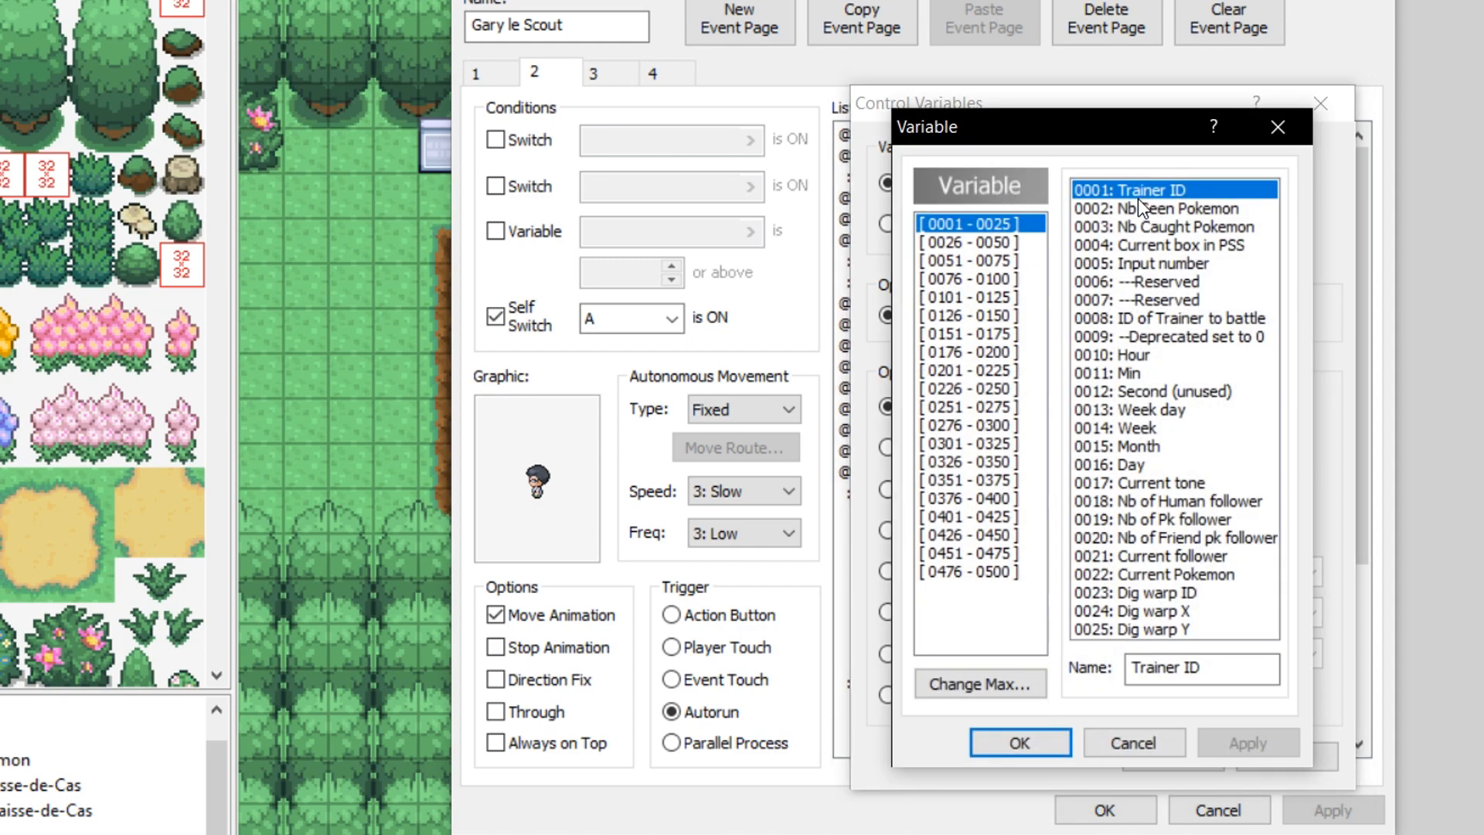
left_click(996, 244)
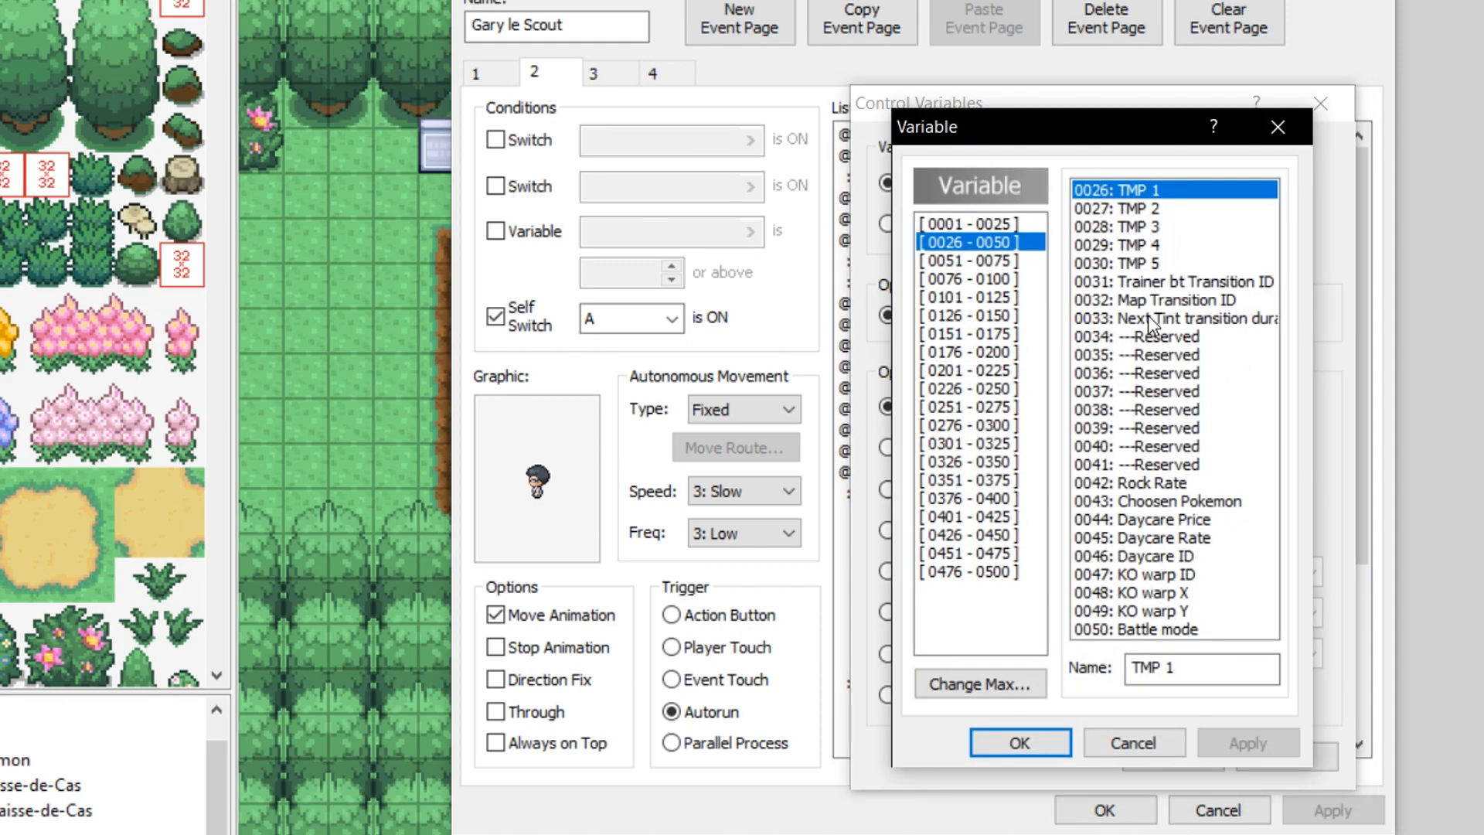
left_click(1134, 281)
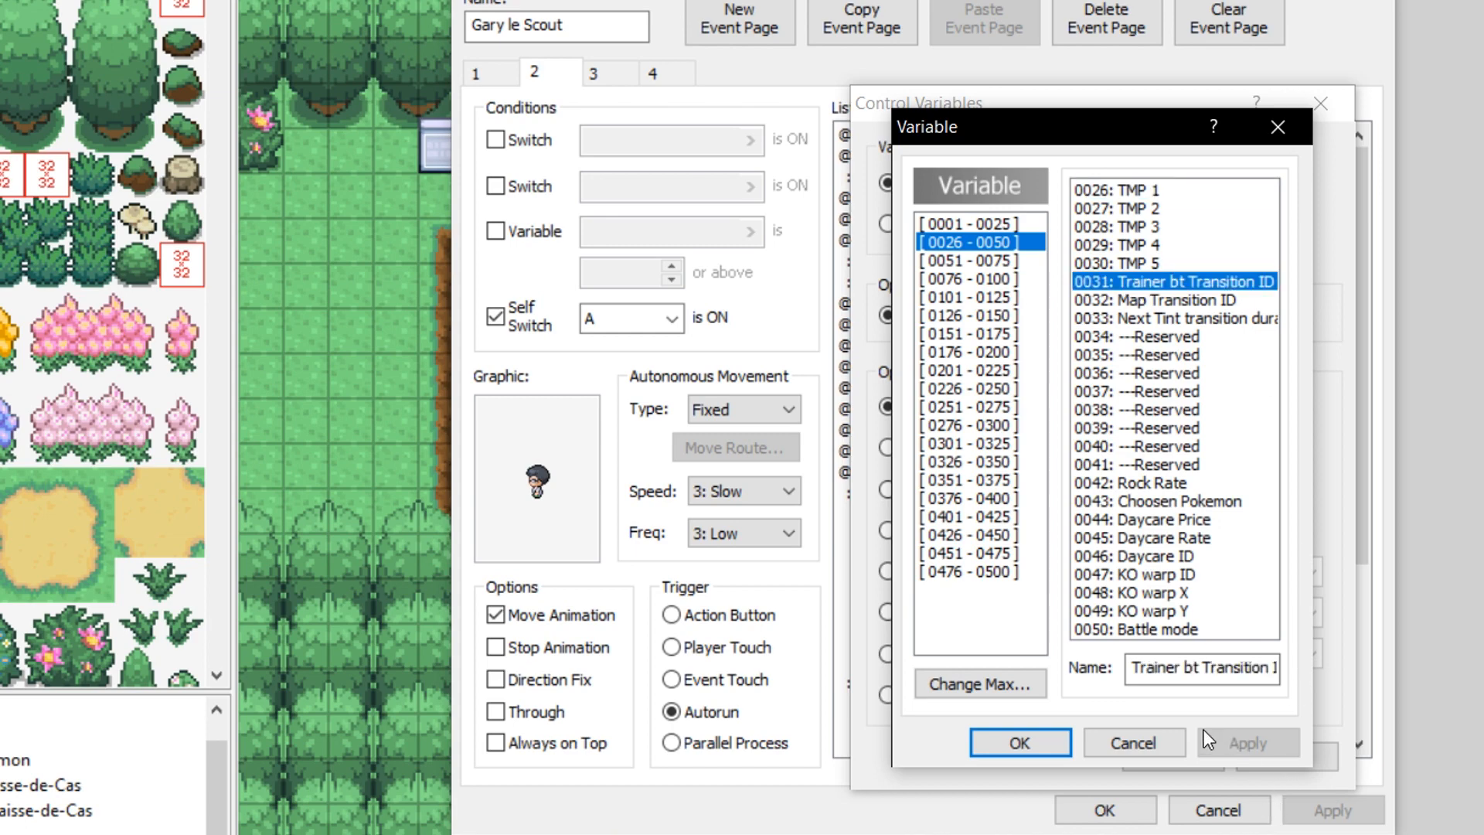
left_click(1020, 743)
left_click(1163, 755)
left_click(1105, 810)
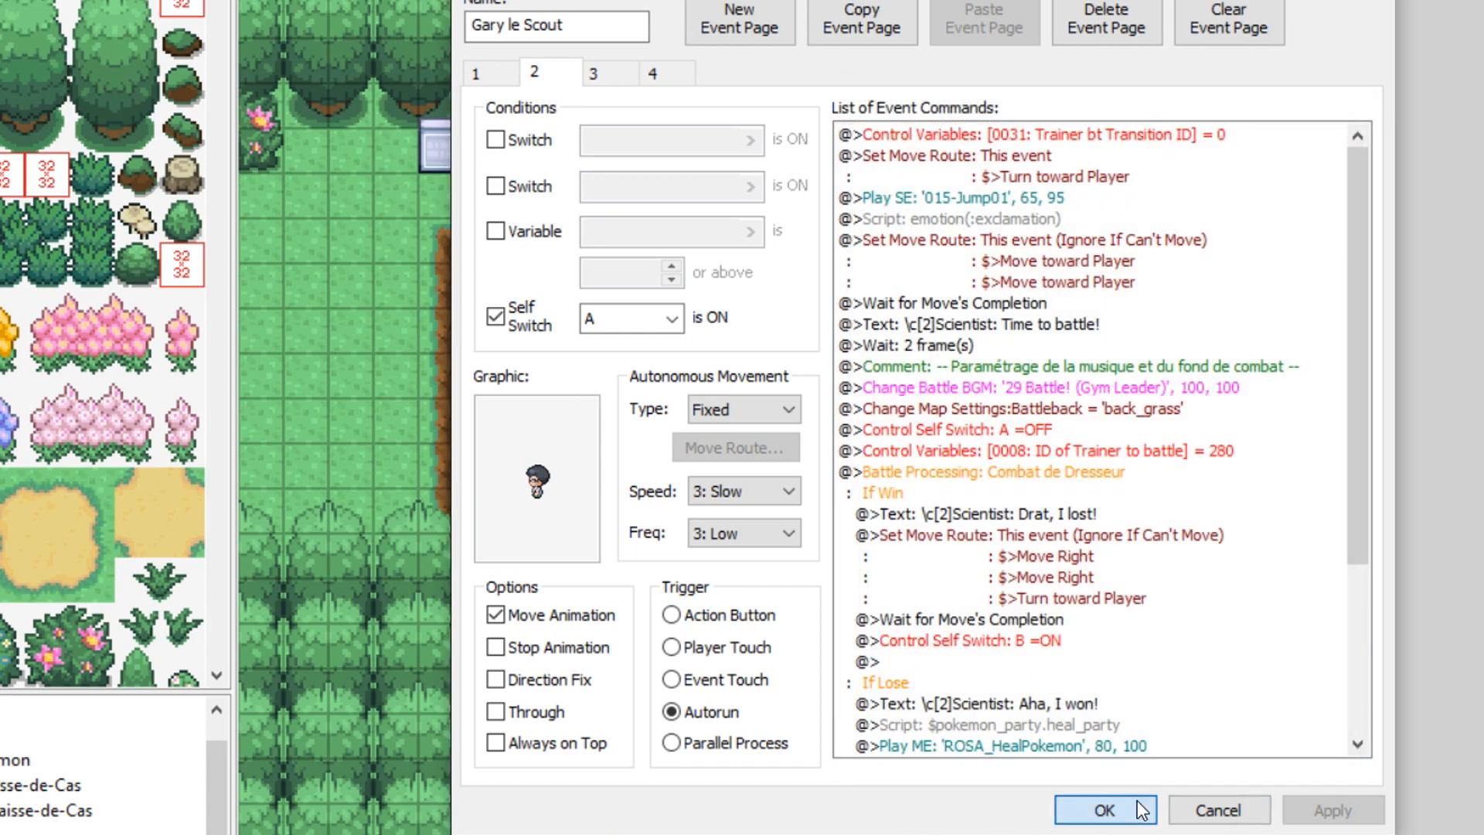